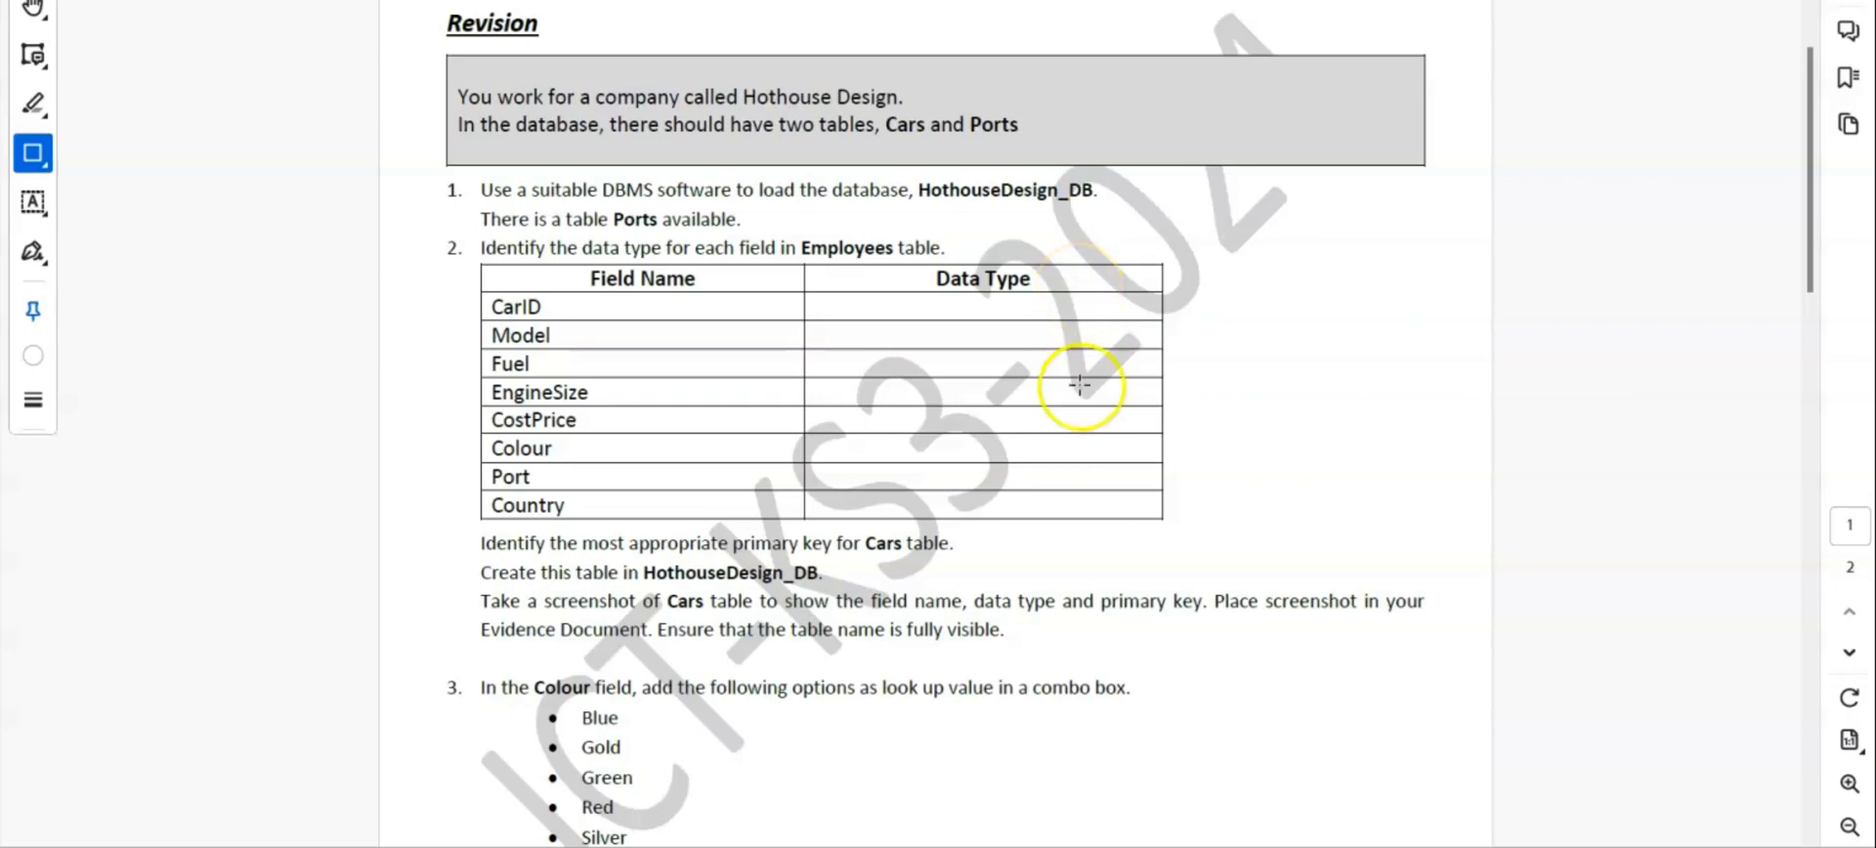
# Look over the supplied files in the Database folder, then return to the revision worksheet
pyautogui.moveTo(989, 846)
pyautogui.click(979, 766)
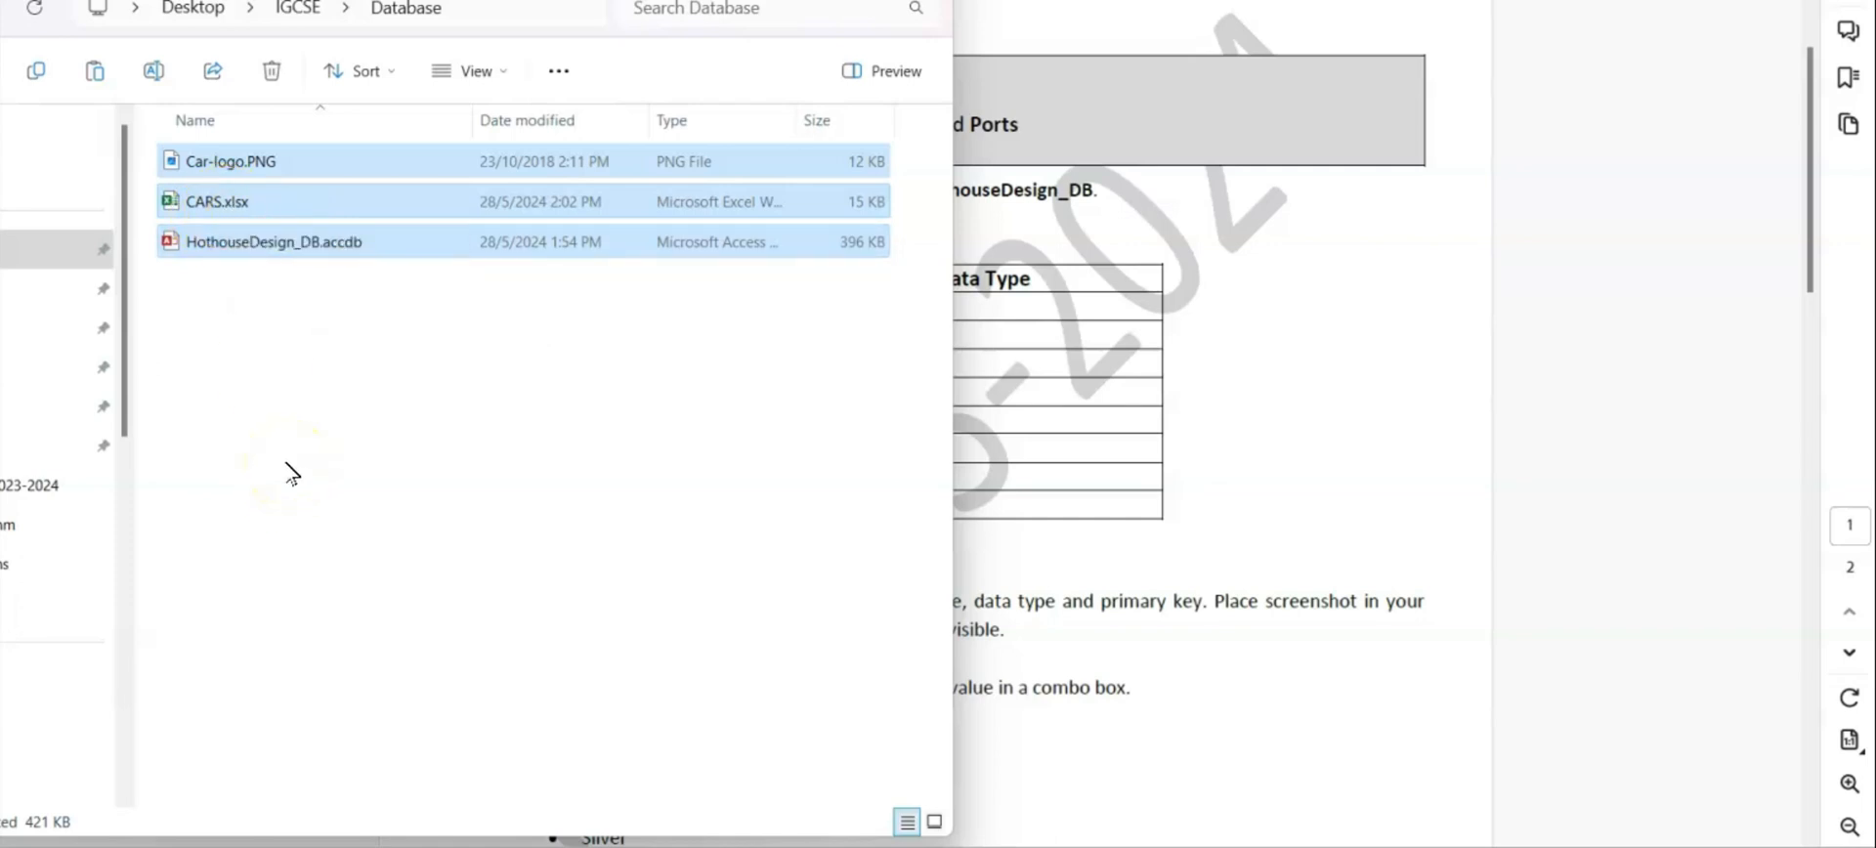
pyautogui.click(1581, 196)
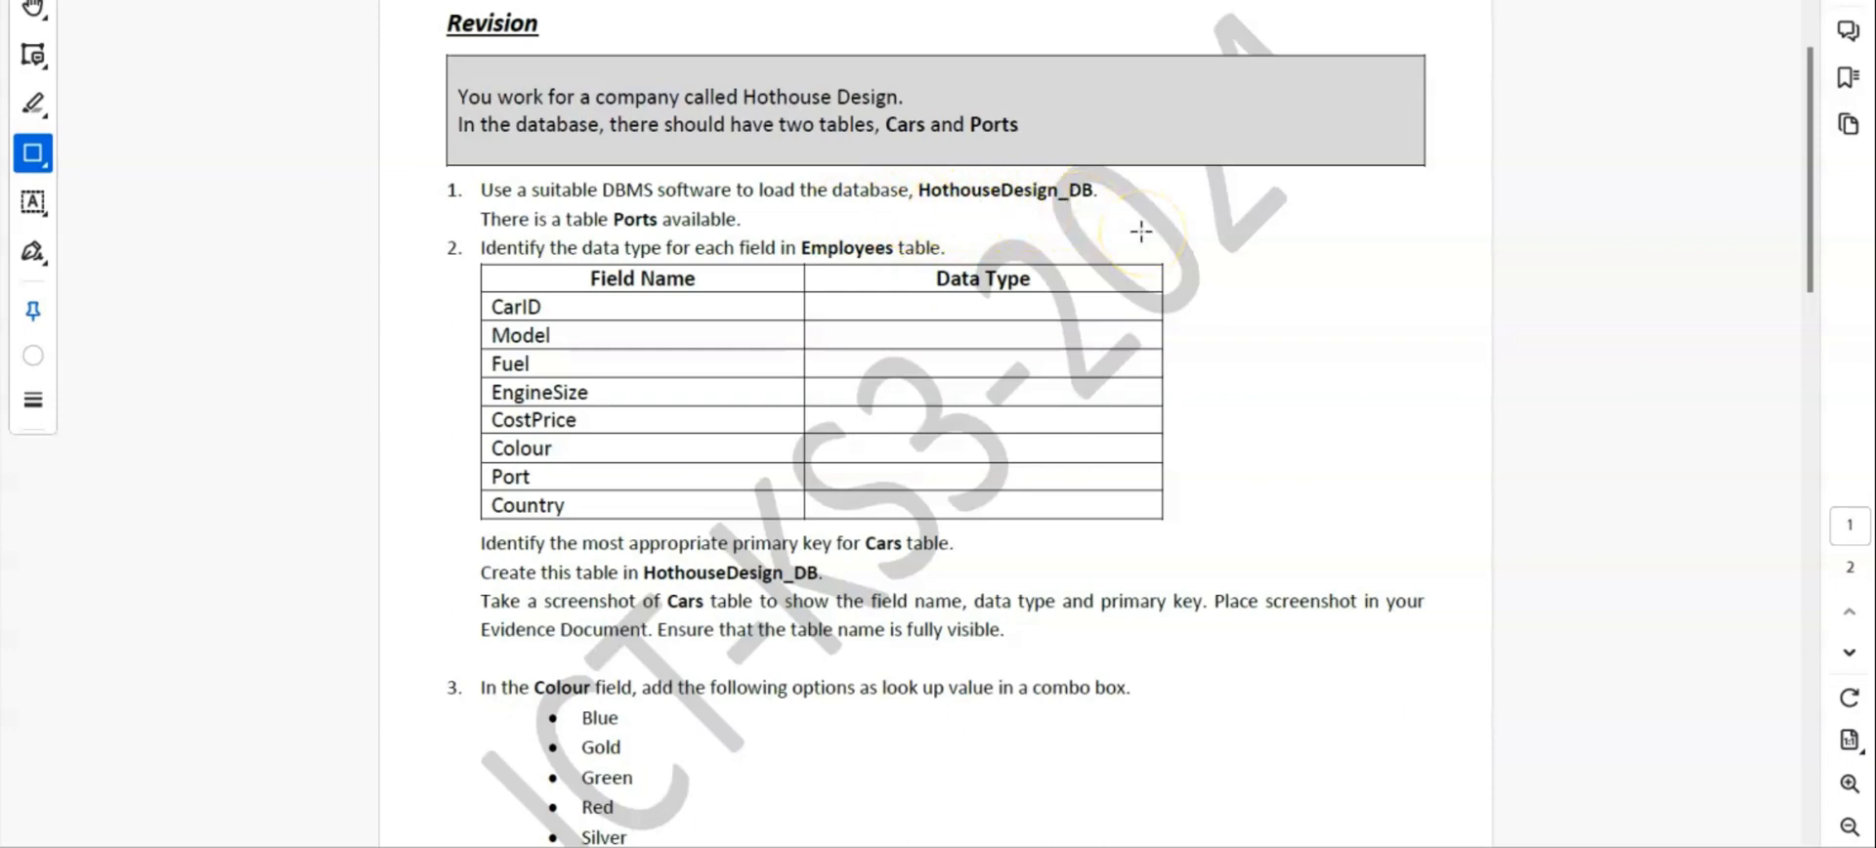
# Highlight "Cars and Ports" in the worksheet's introduction and "Ports" in task 1 in green
pyautogui.click(34, 104)
pyautogui.moveTo(884, 127); pyautogui.dragTo(989, 127)
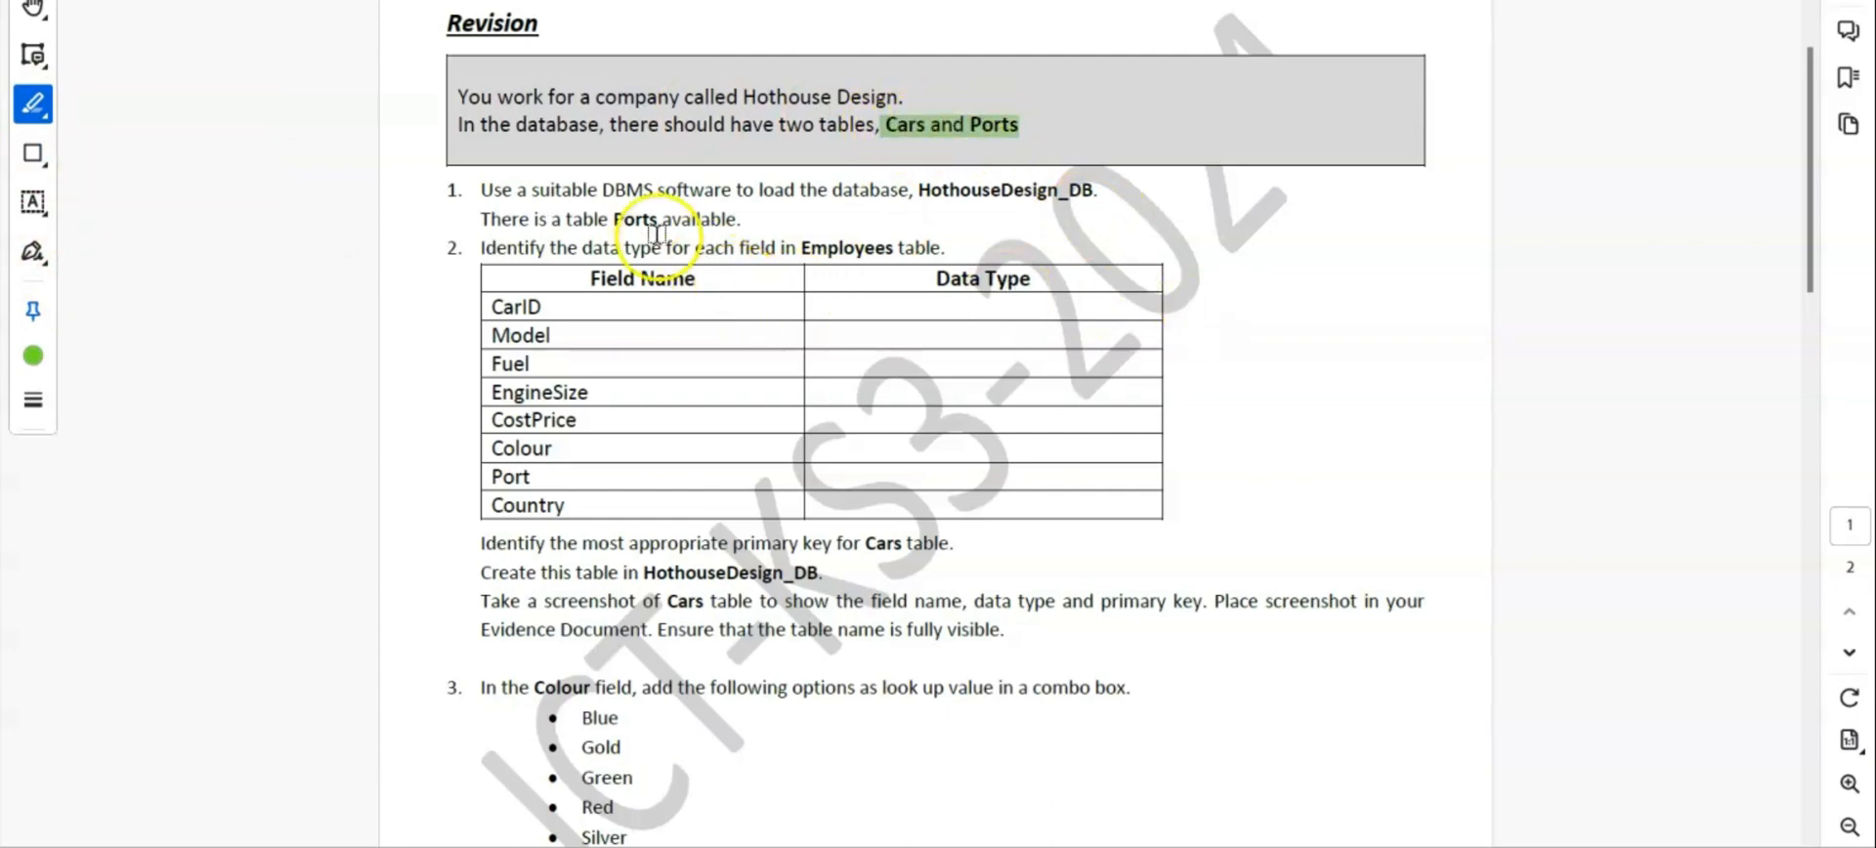
pyautogui.moveTo(612, 219); pyautogui.dragTo(658, 220)
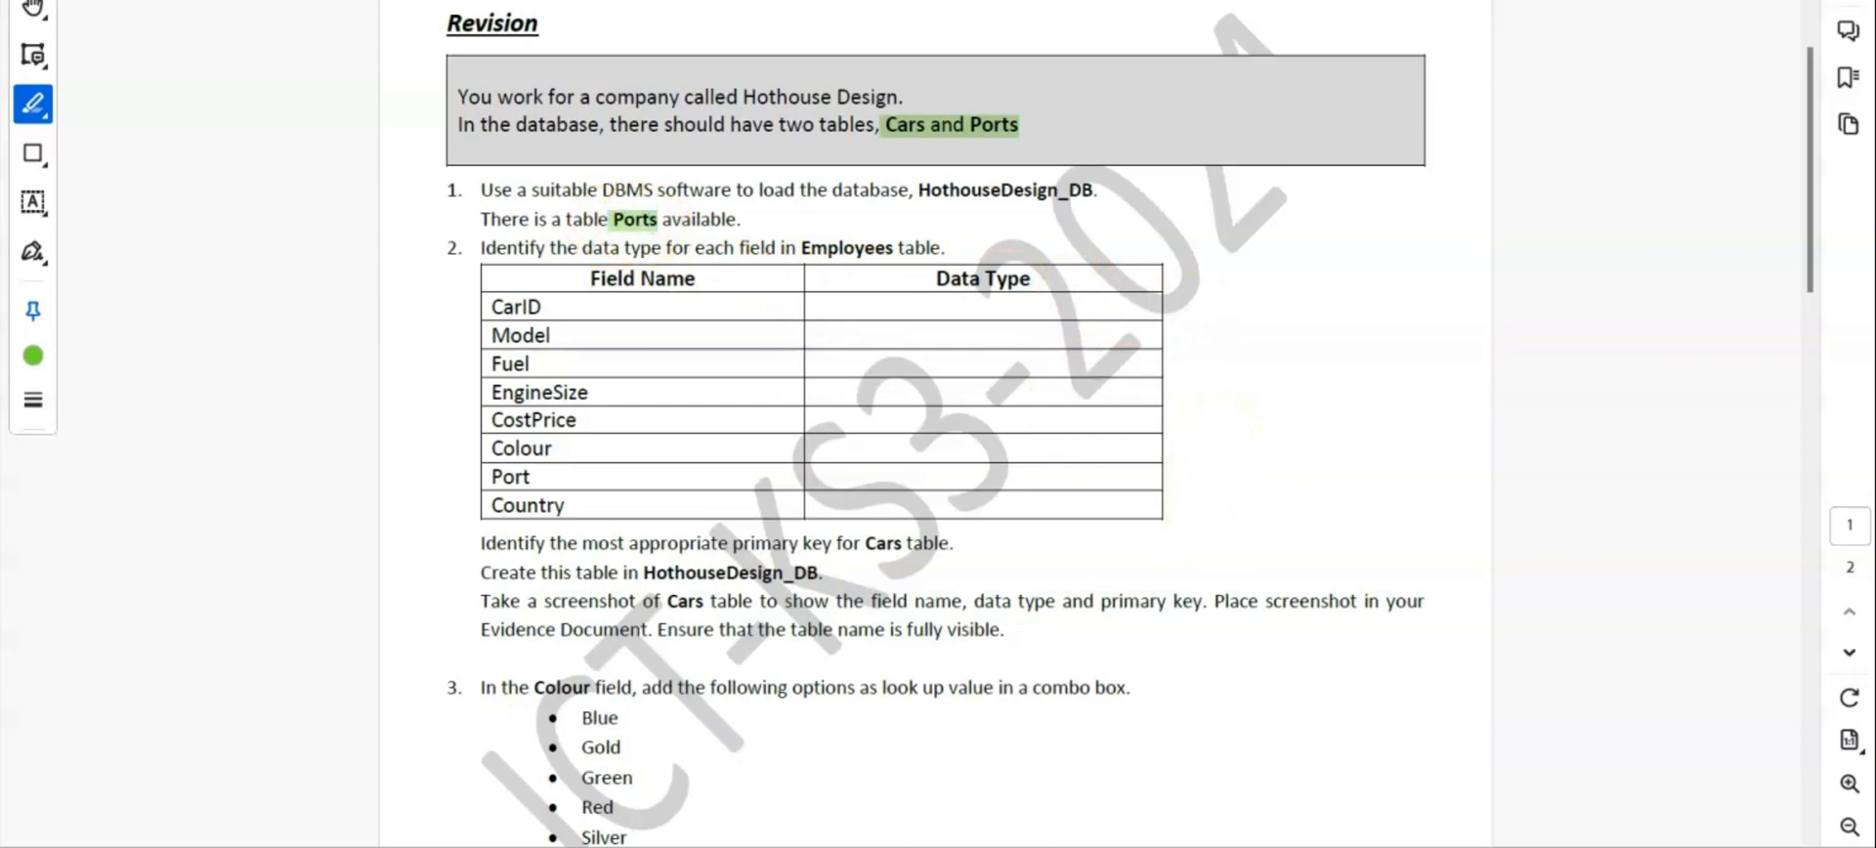
# Open HothouseDesign_DB.accdb from the Database folder in Access, enable its content and fit the window to the screen
pyautogui.hotkey('alt', 'Tab')
pyautogui.click(286, 339)
pyautogui.doubleClick(293, 242)
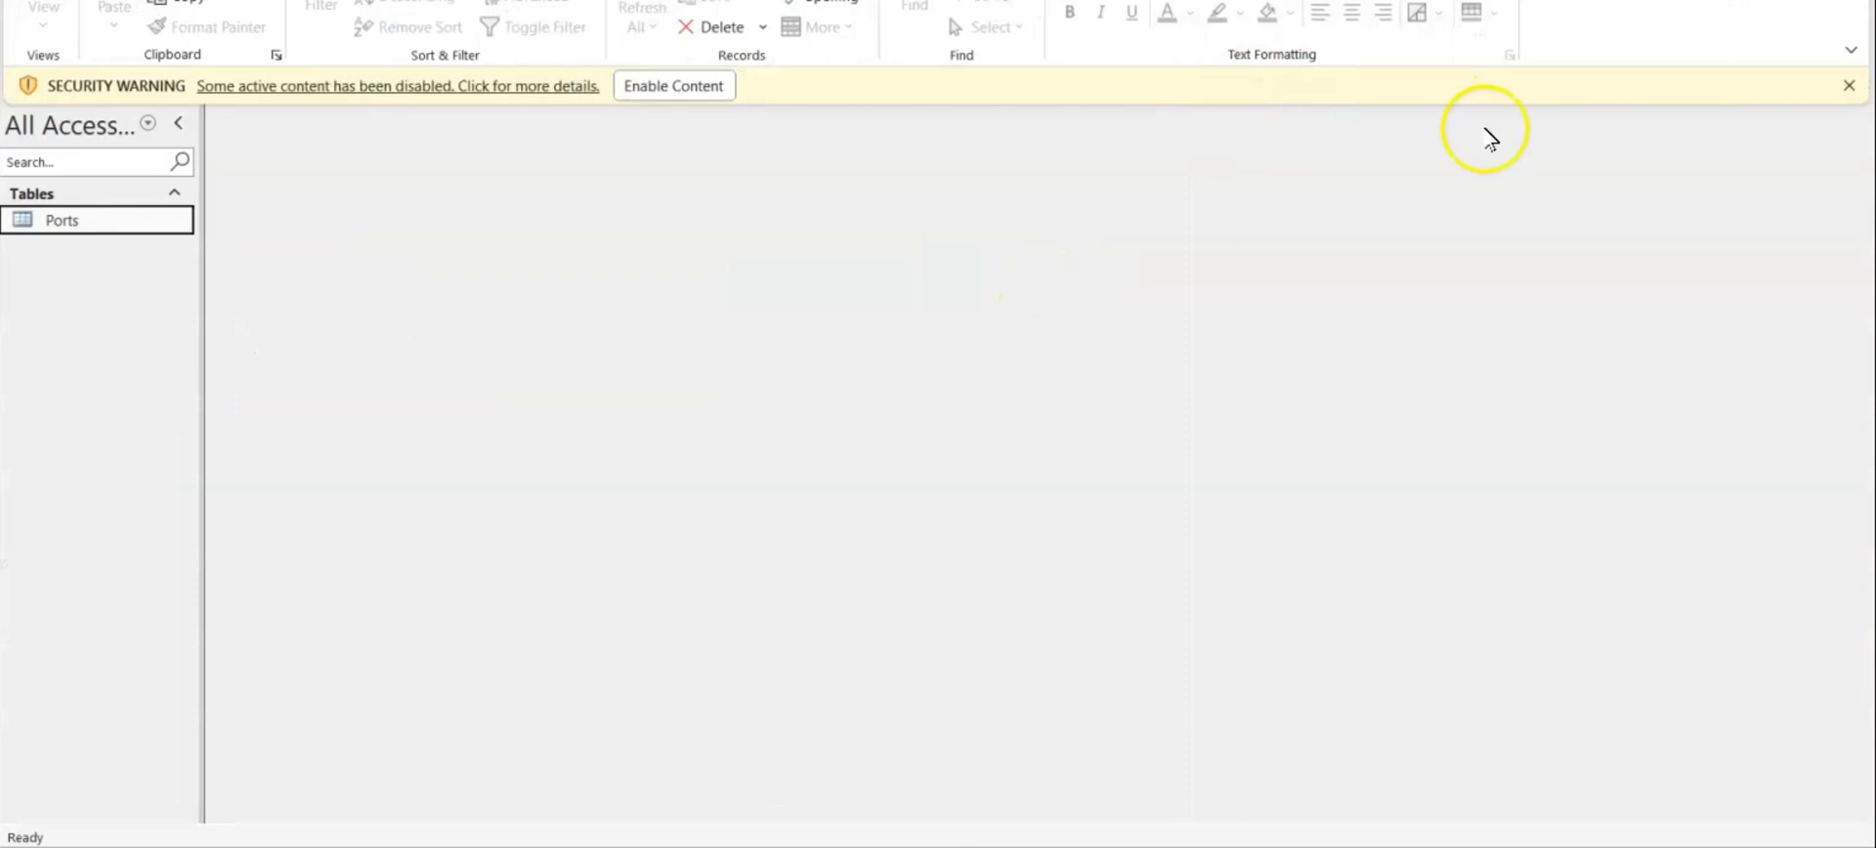
pyautogui.click(716, 87)
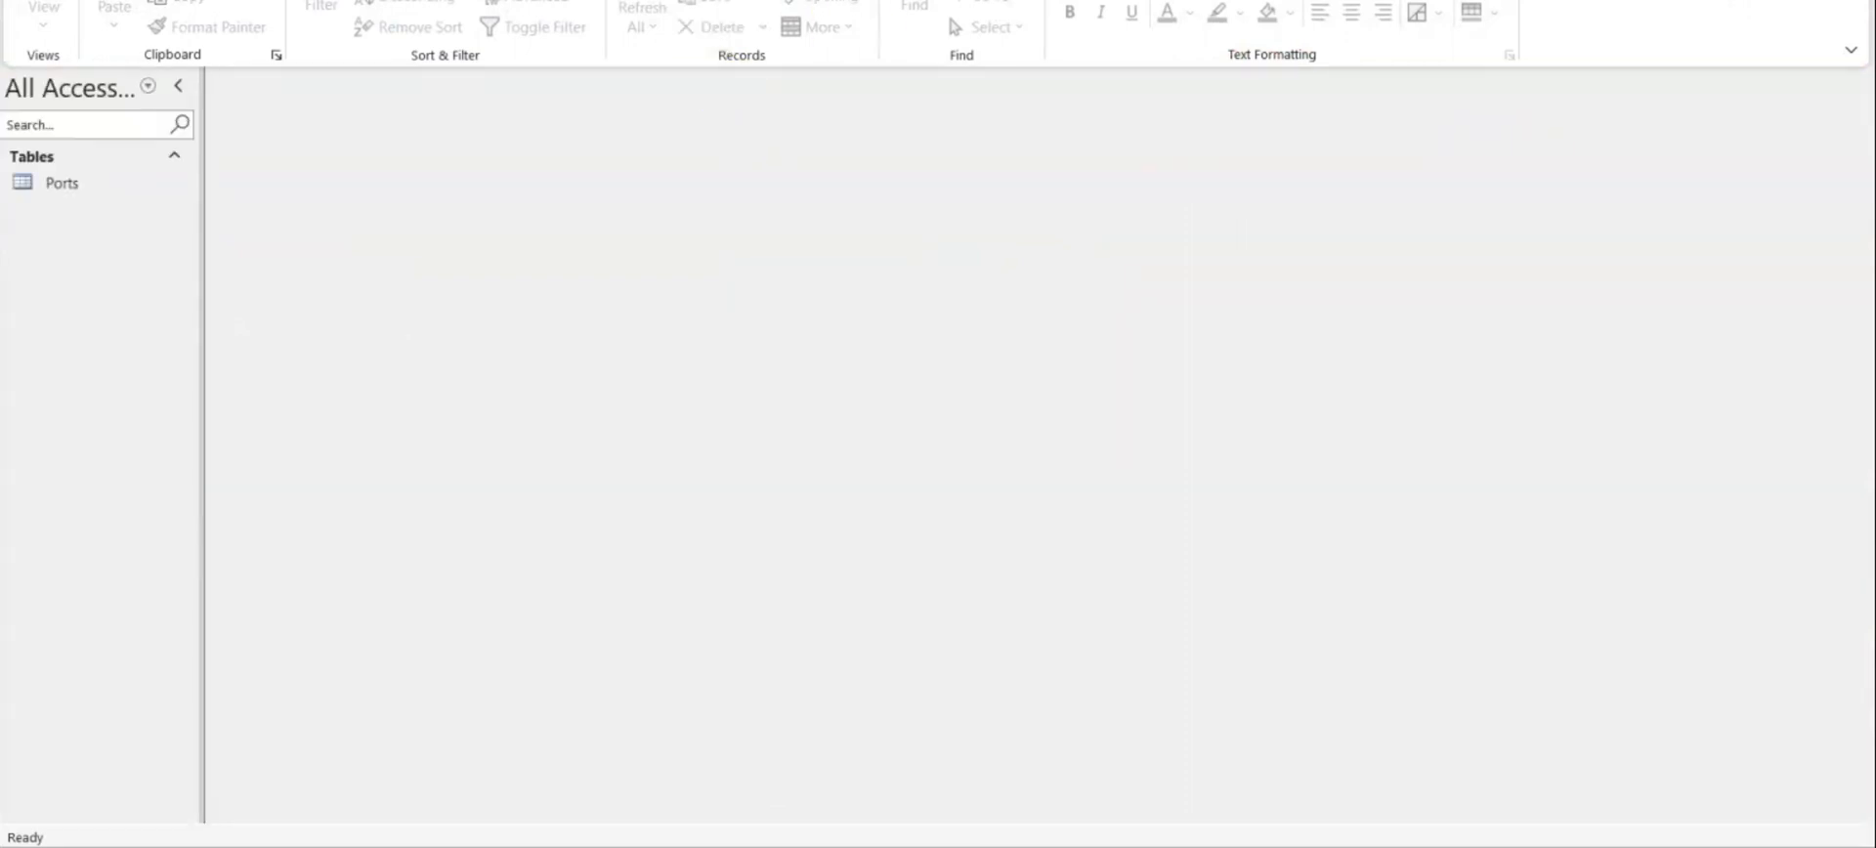
pyautogui.press('super+Down')
pyautogui.moveTo(1295, 2)
pyautogui.mouseDown()
pyautogui.moveTo(1294, 26)
pyautogui.moveTo(1301, 9)
pyautogui.mouseUp()
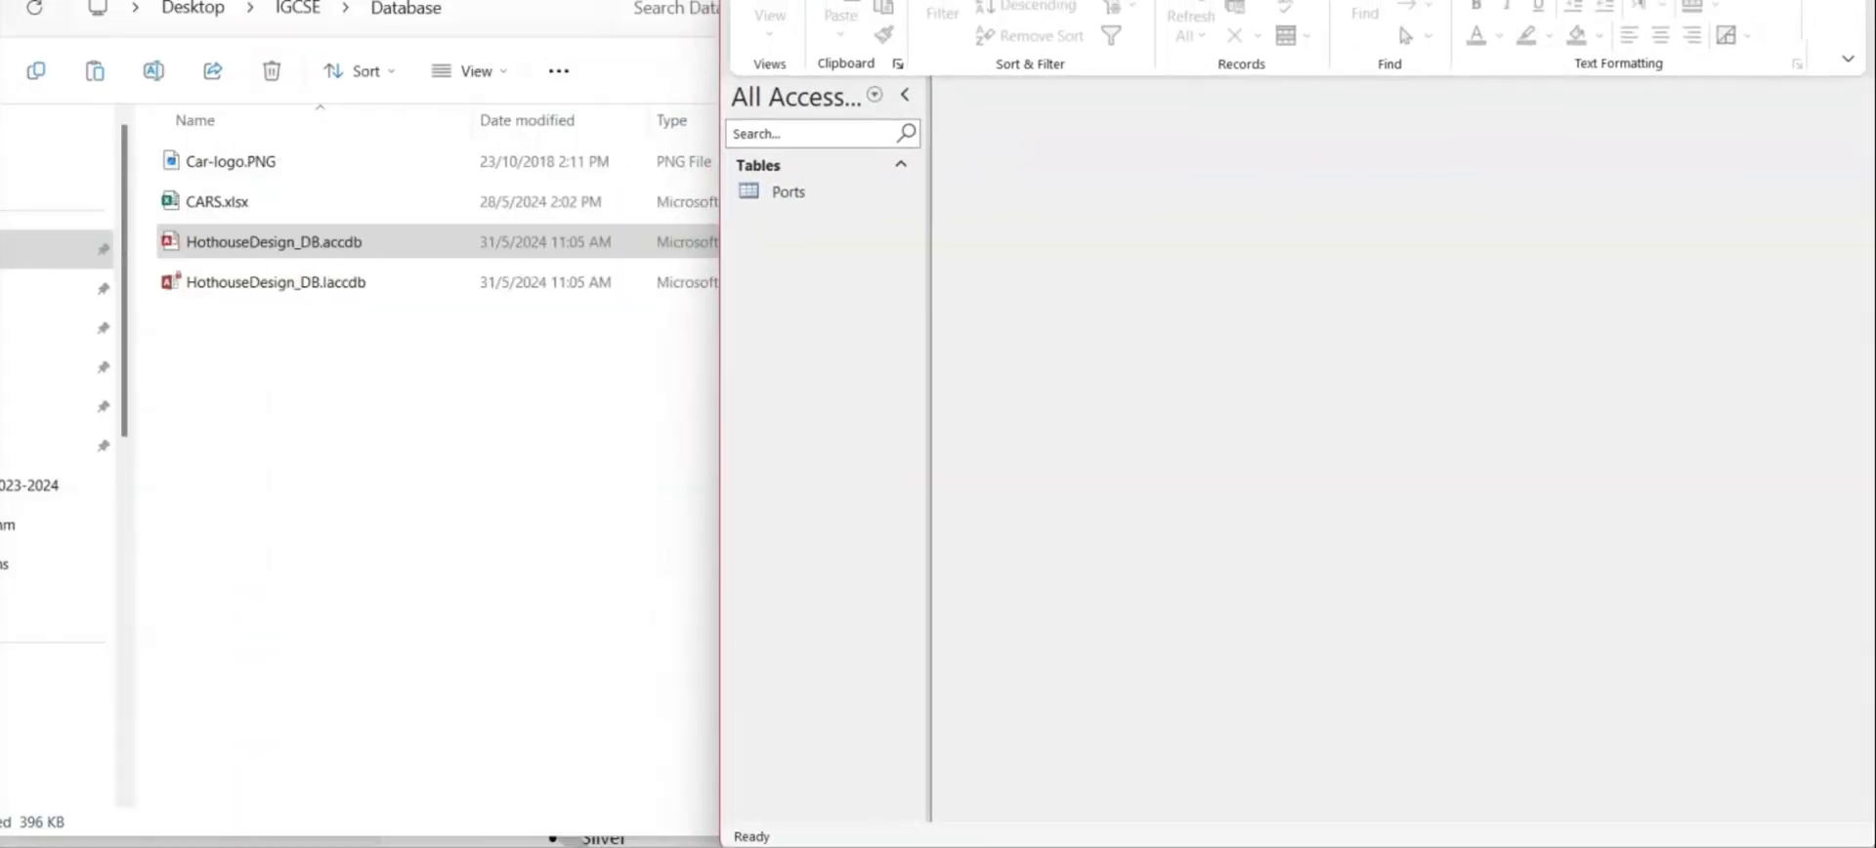
pyautogui.moveTo(721, 2); pyautogui.dragTo(0, 36)
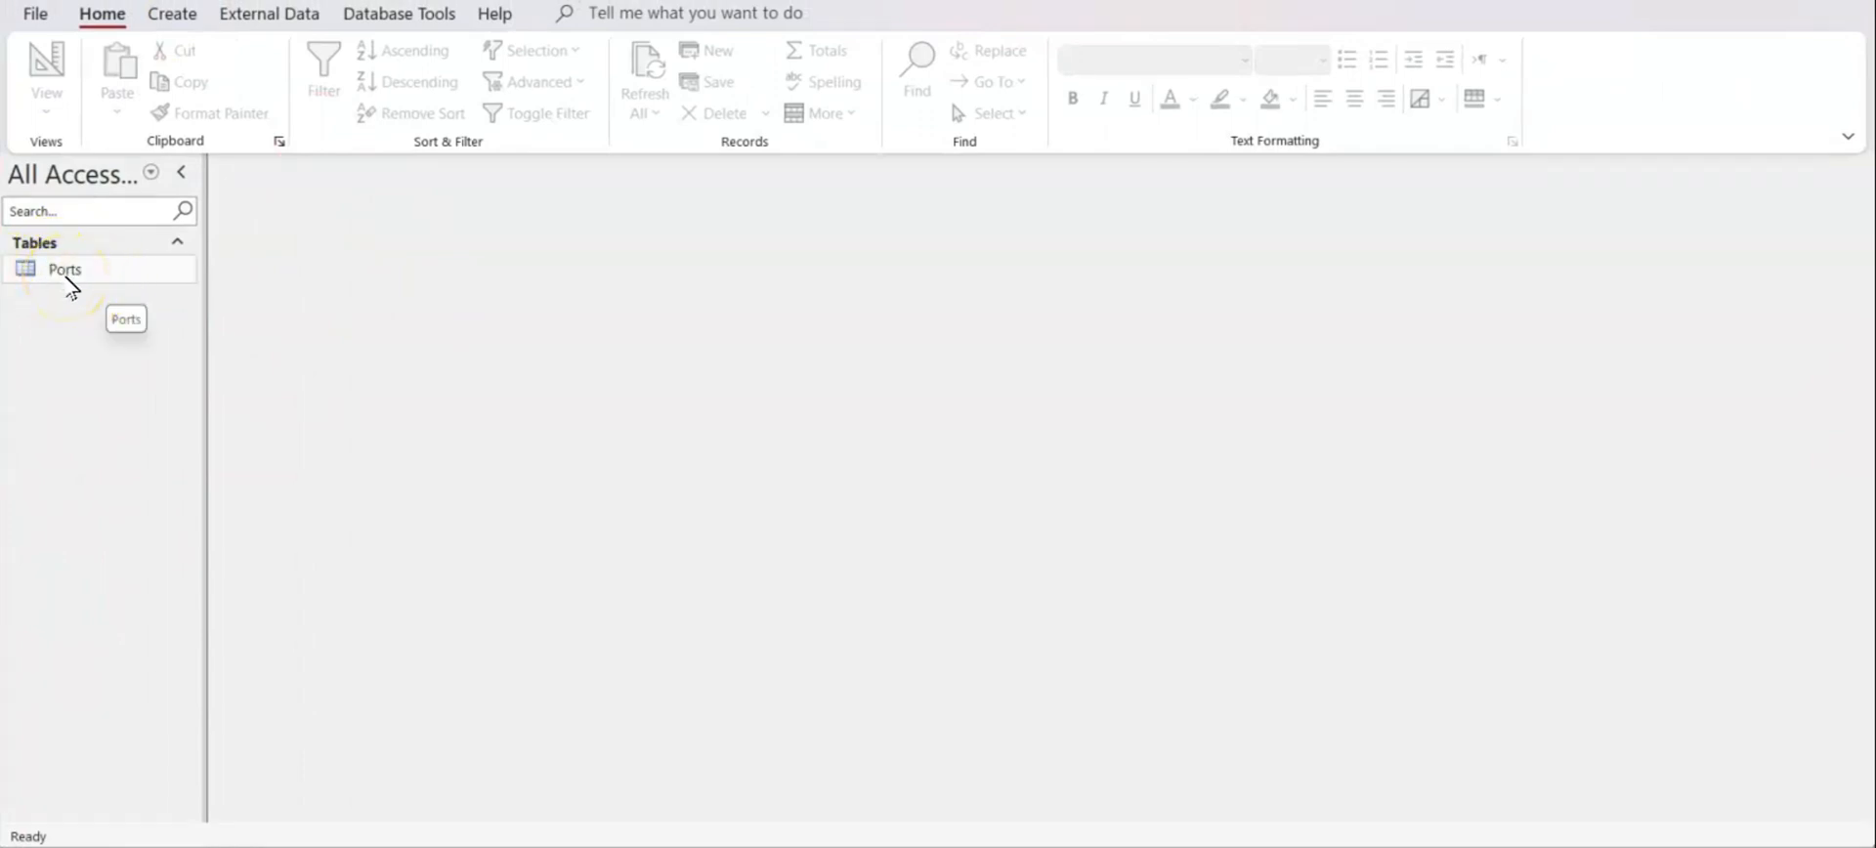
# Examine the Ports table's records and its field data types in Design View, and close the table
pyautogui.doubleClick(68, 274)
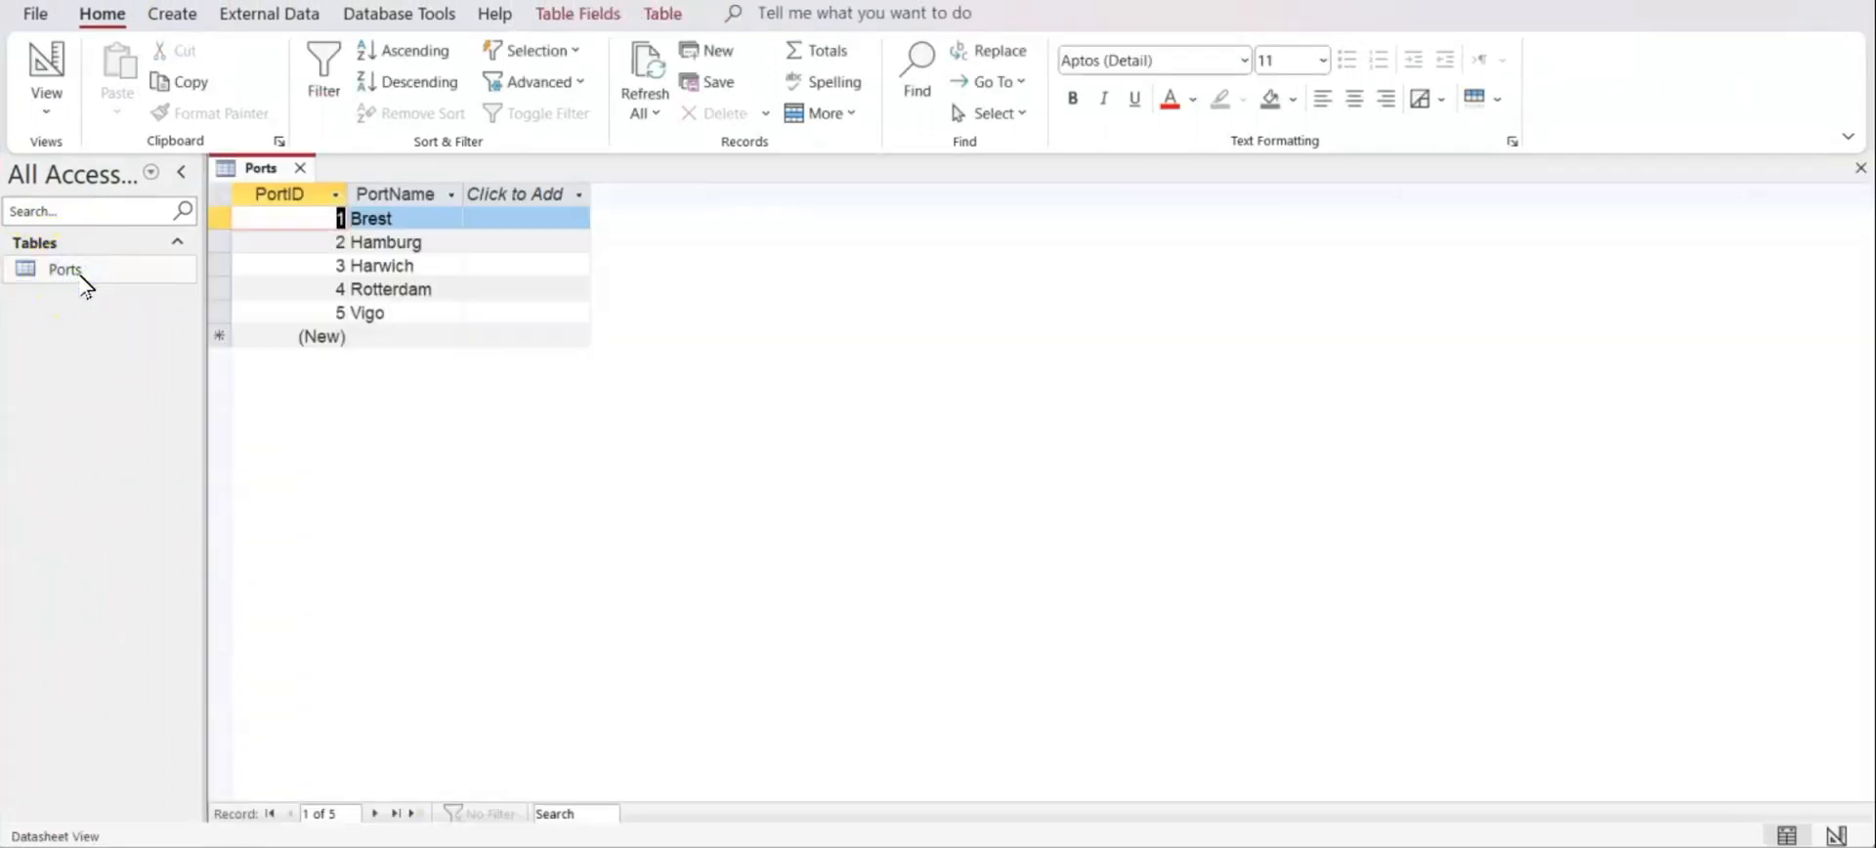
pyautogui.click(59, 282)
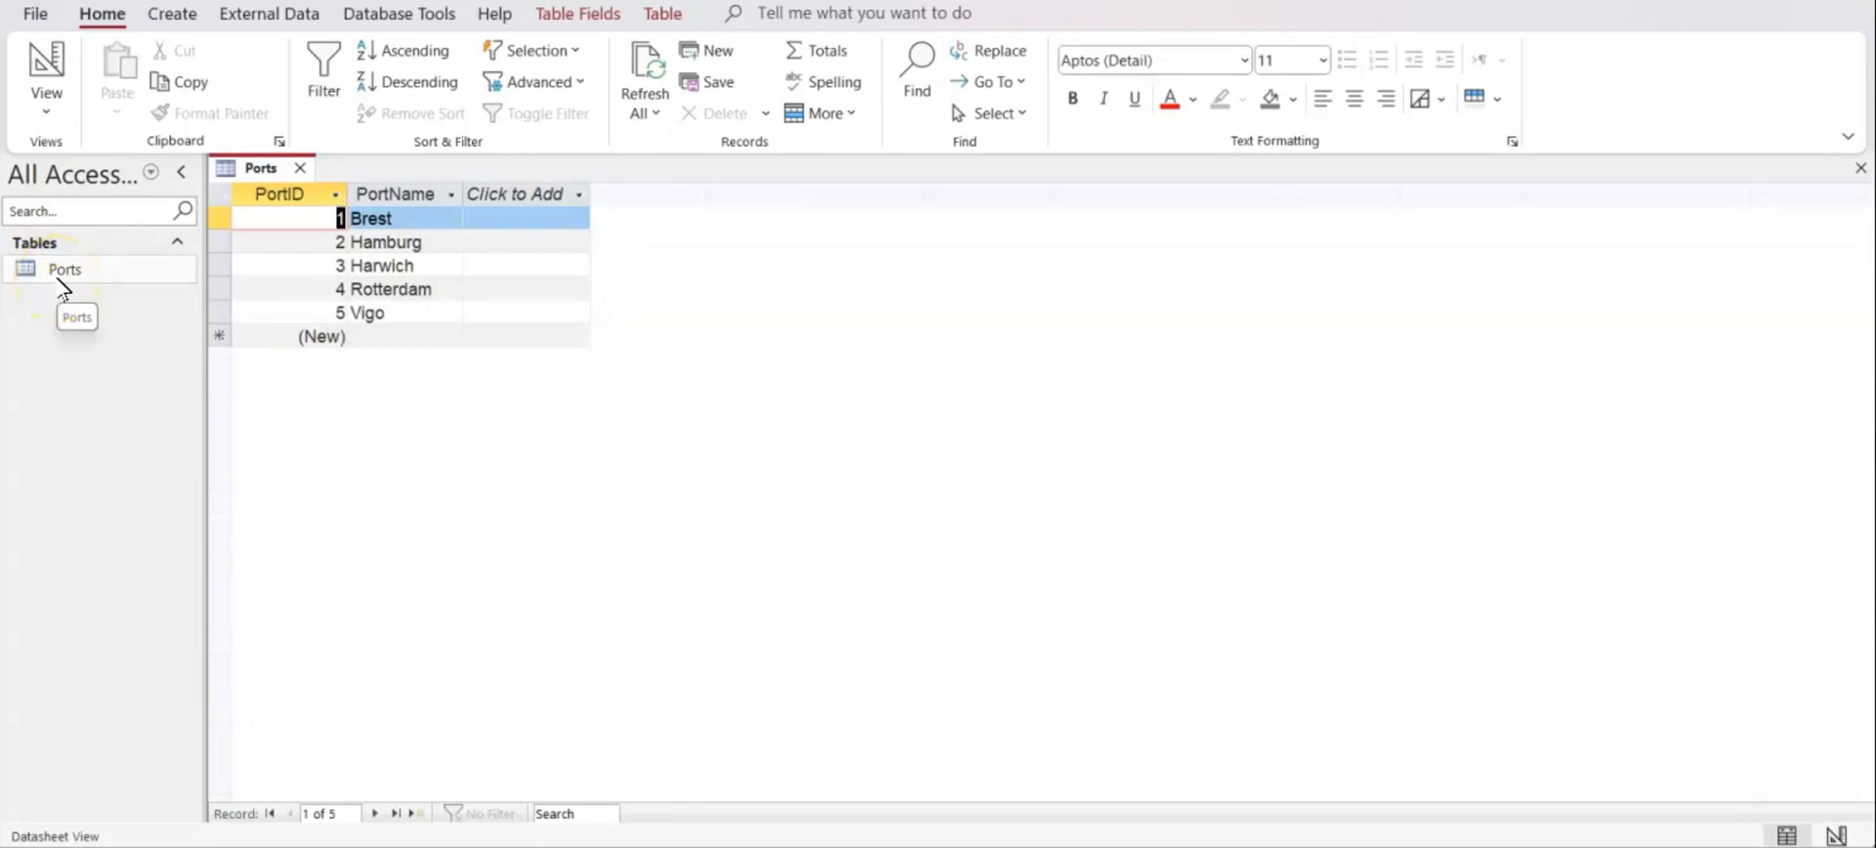
pyautogui.click(44, 67)
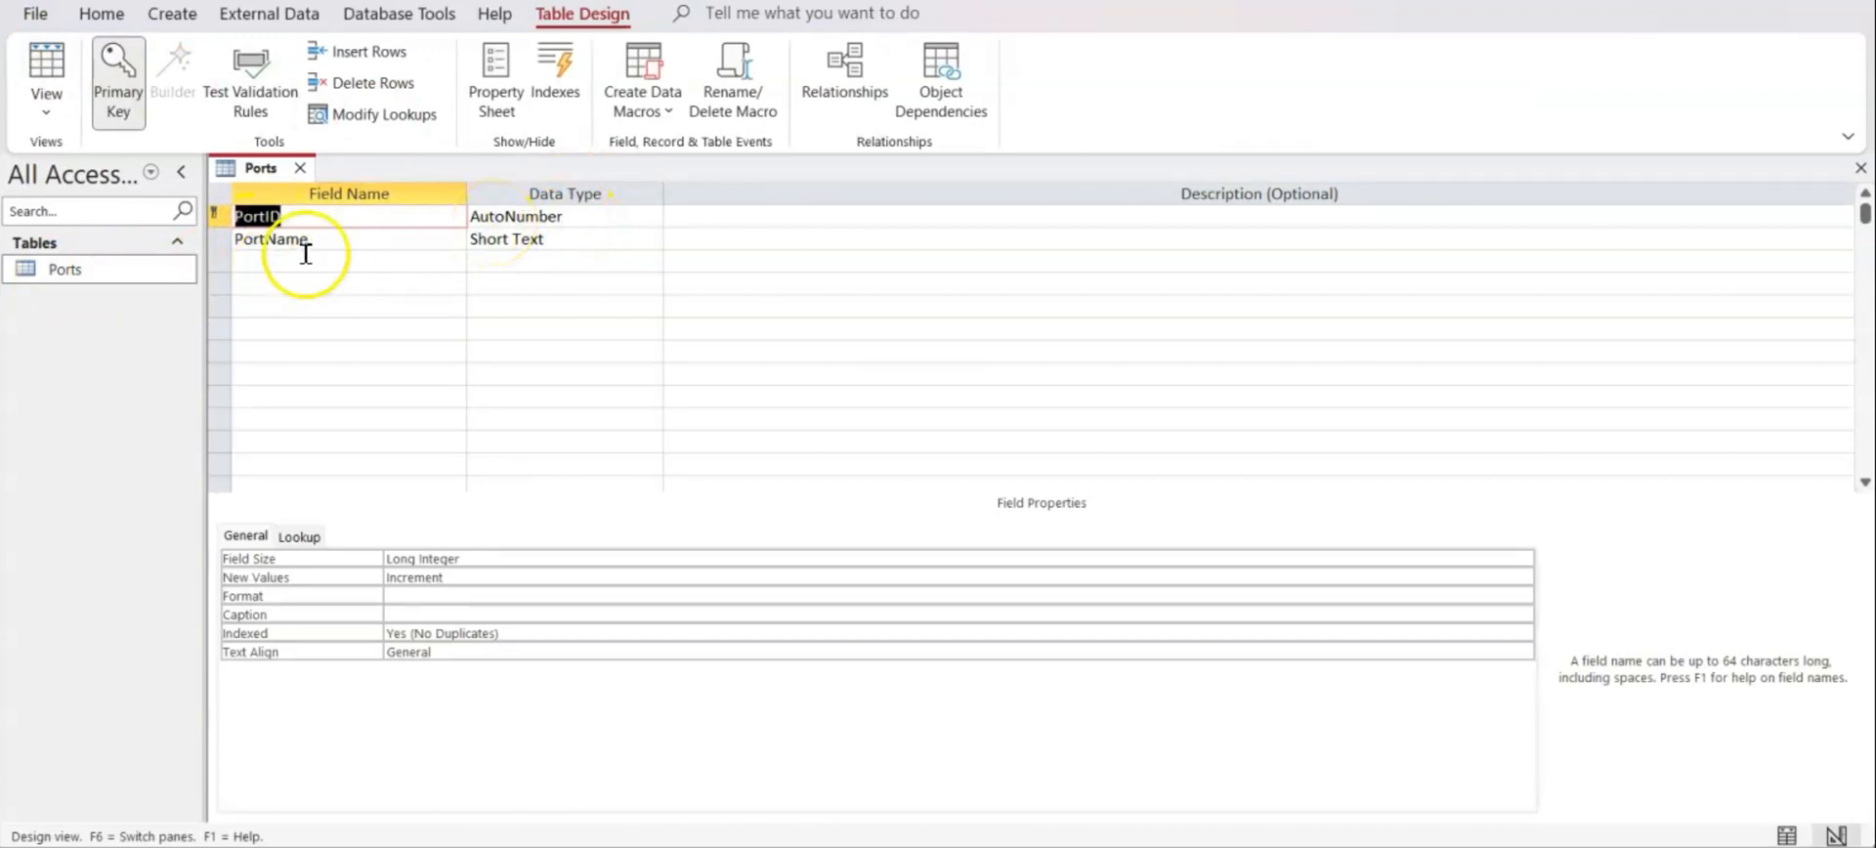
pyautogui.click(300, 167)
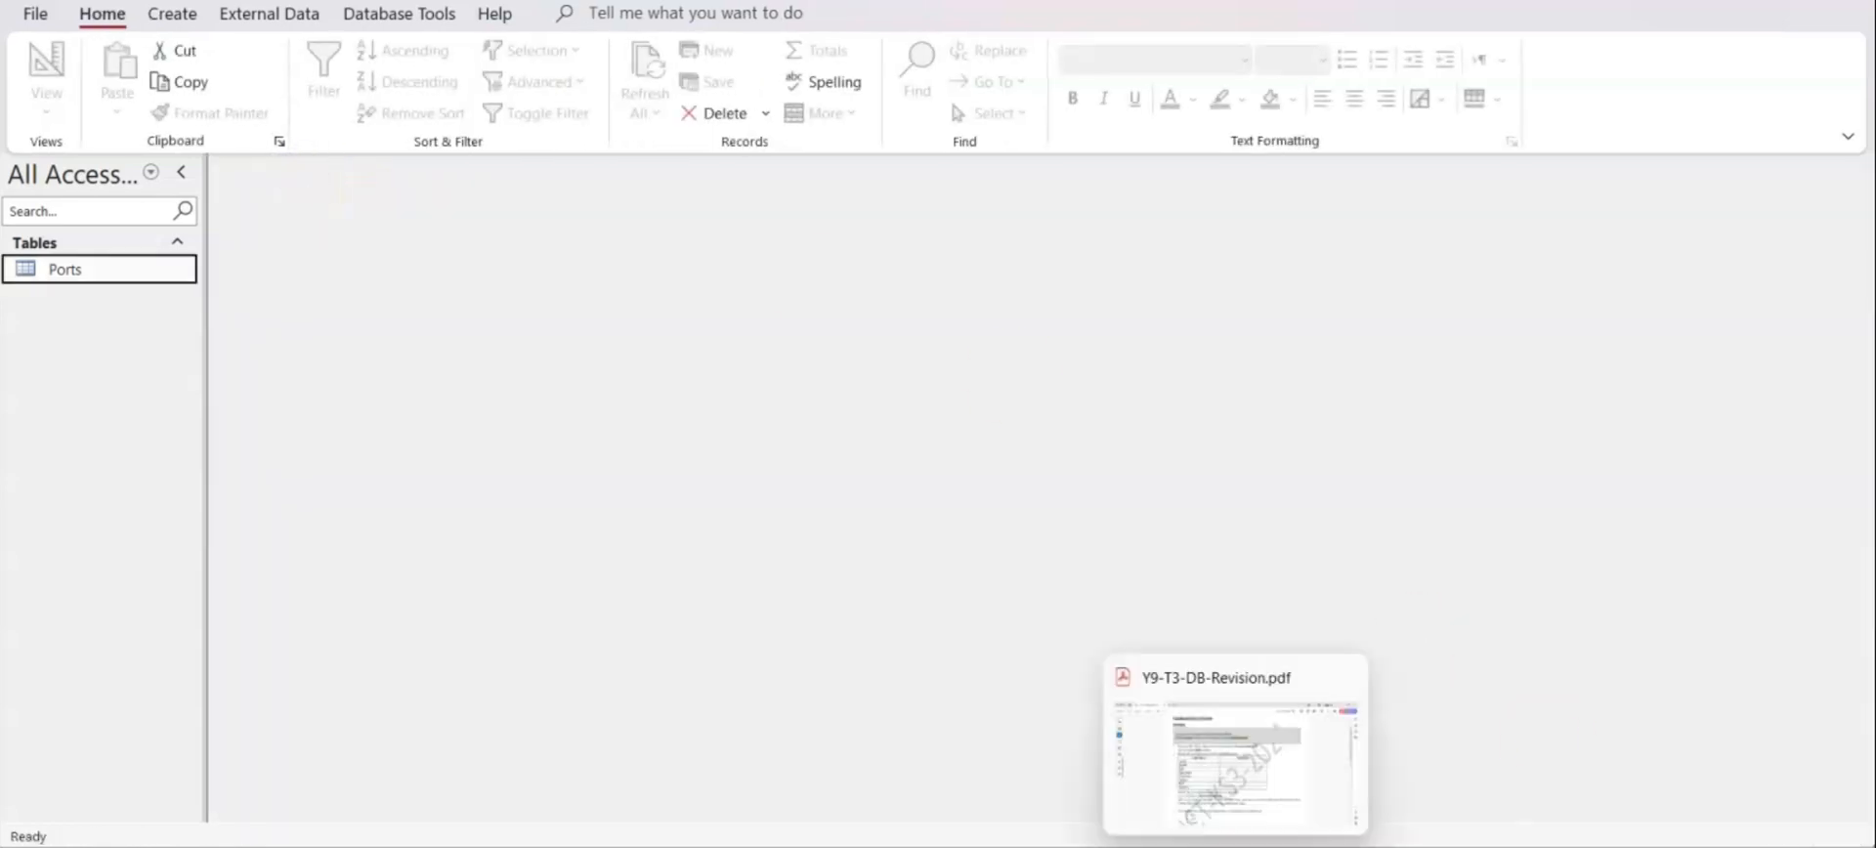
# Switch to Y9-T3-DB-Revision.pdf and highlight "Employees" in task 2 and the wording about the Cars and Ports relationship in task 5
pyautogui.click(1235, 752)
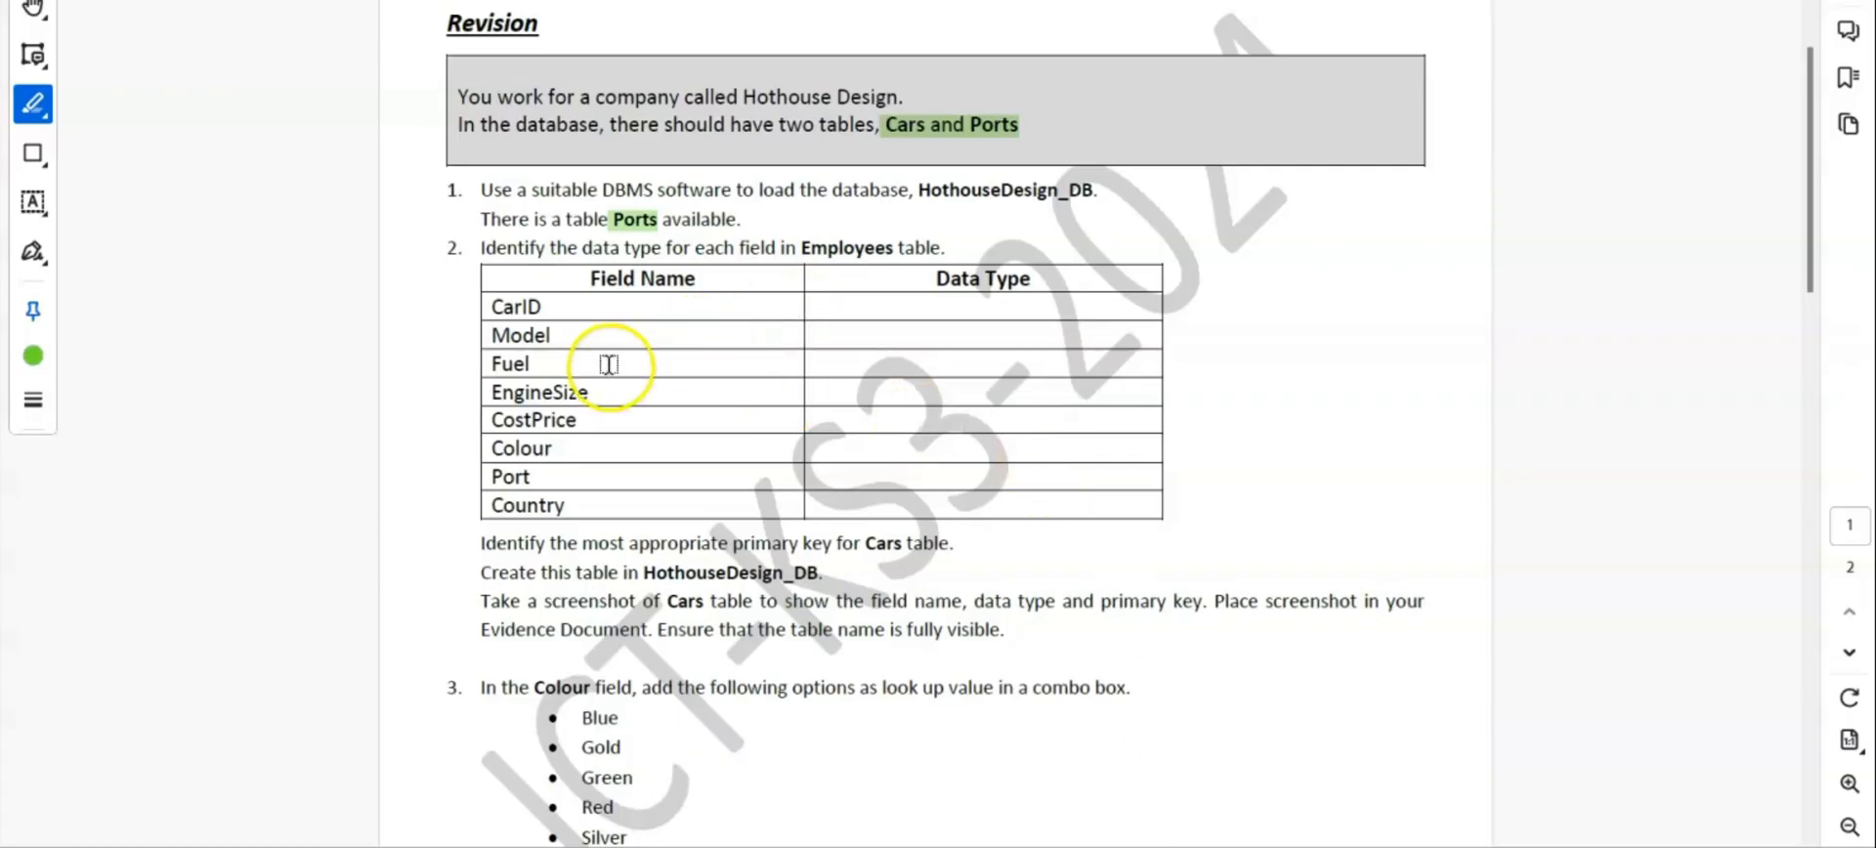
pyautogui.doubleClick(841, 248)
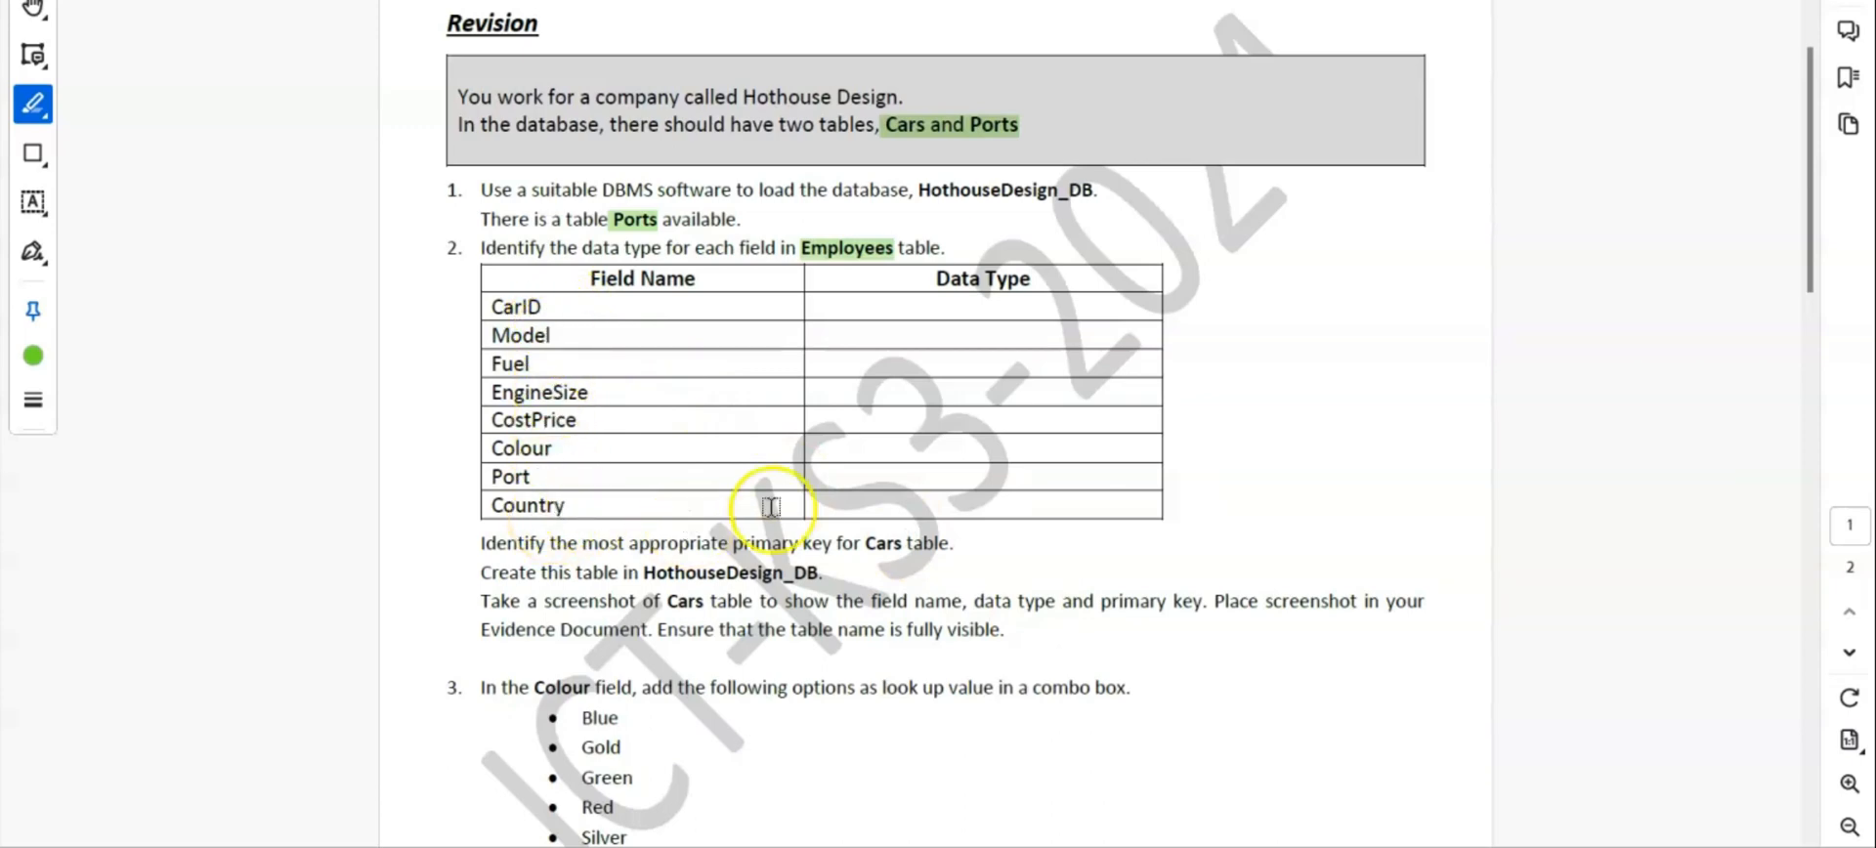
pyautogui.scroll(-5, 927, 452)
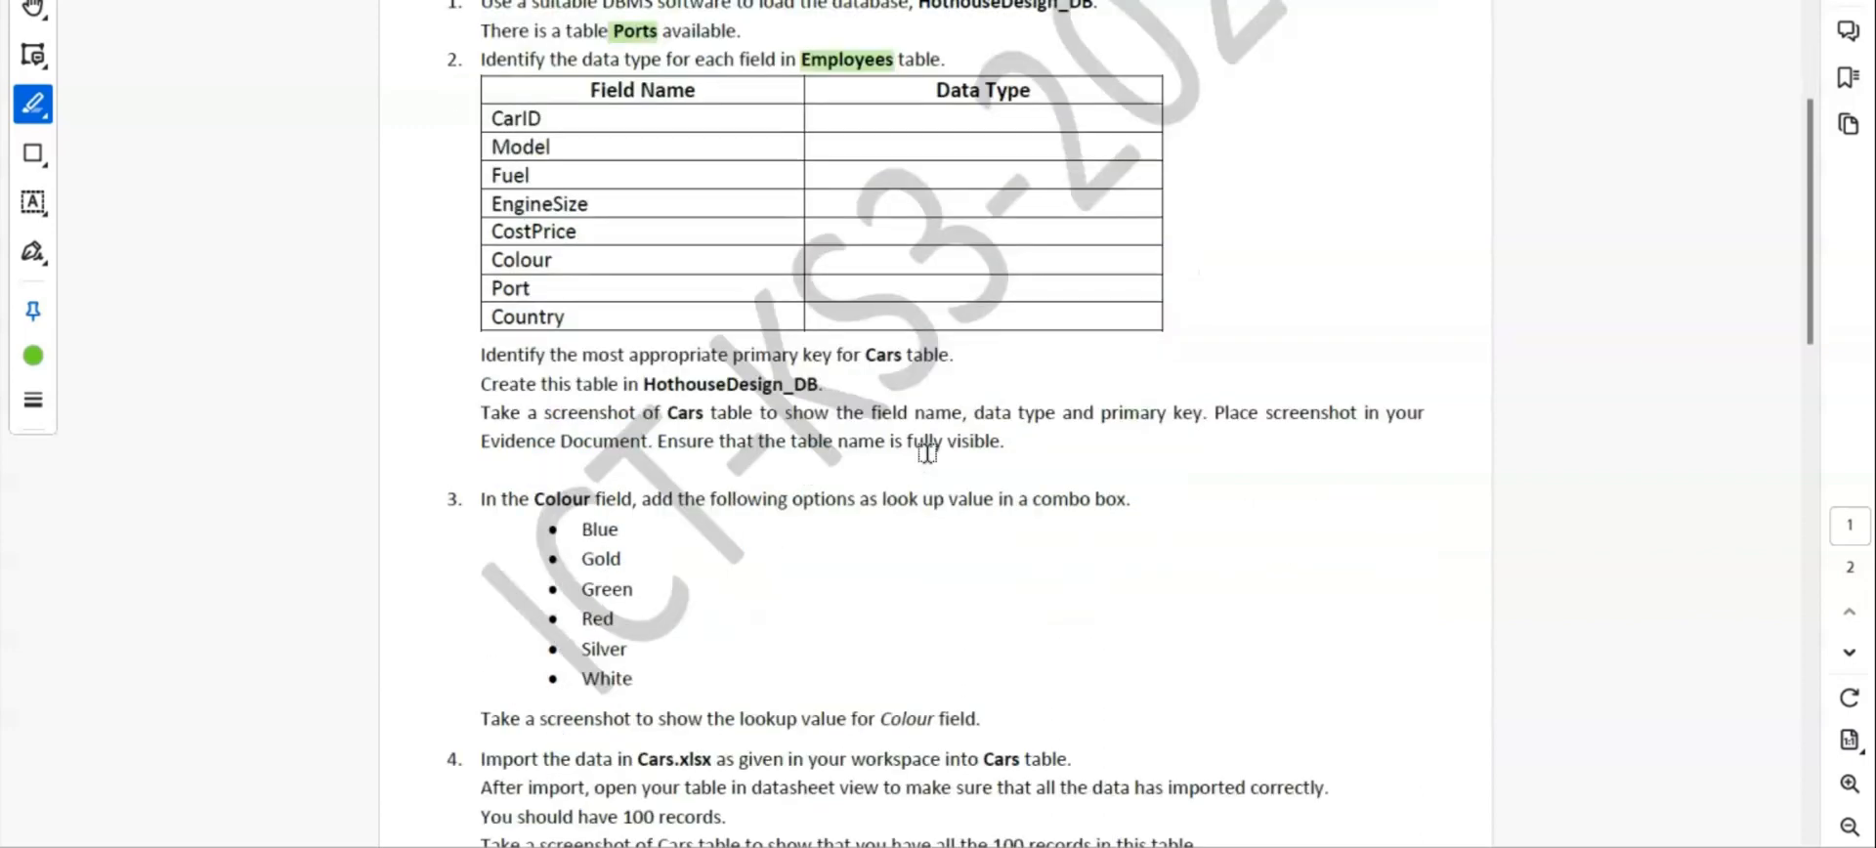
pyautogui.scroll(-1, 927, 452)
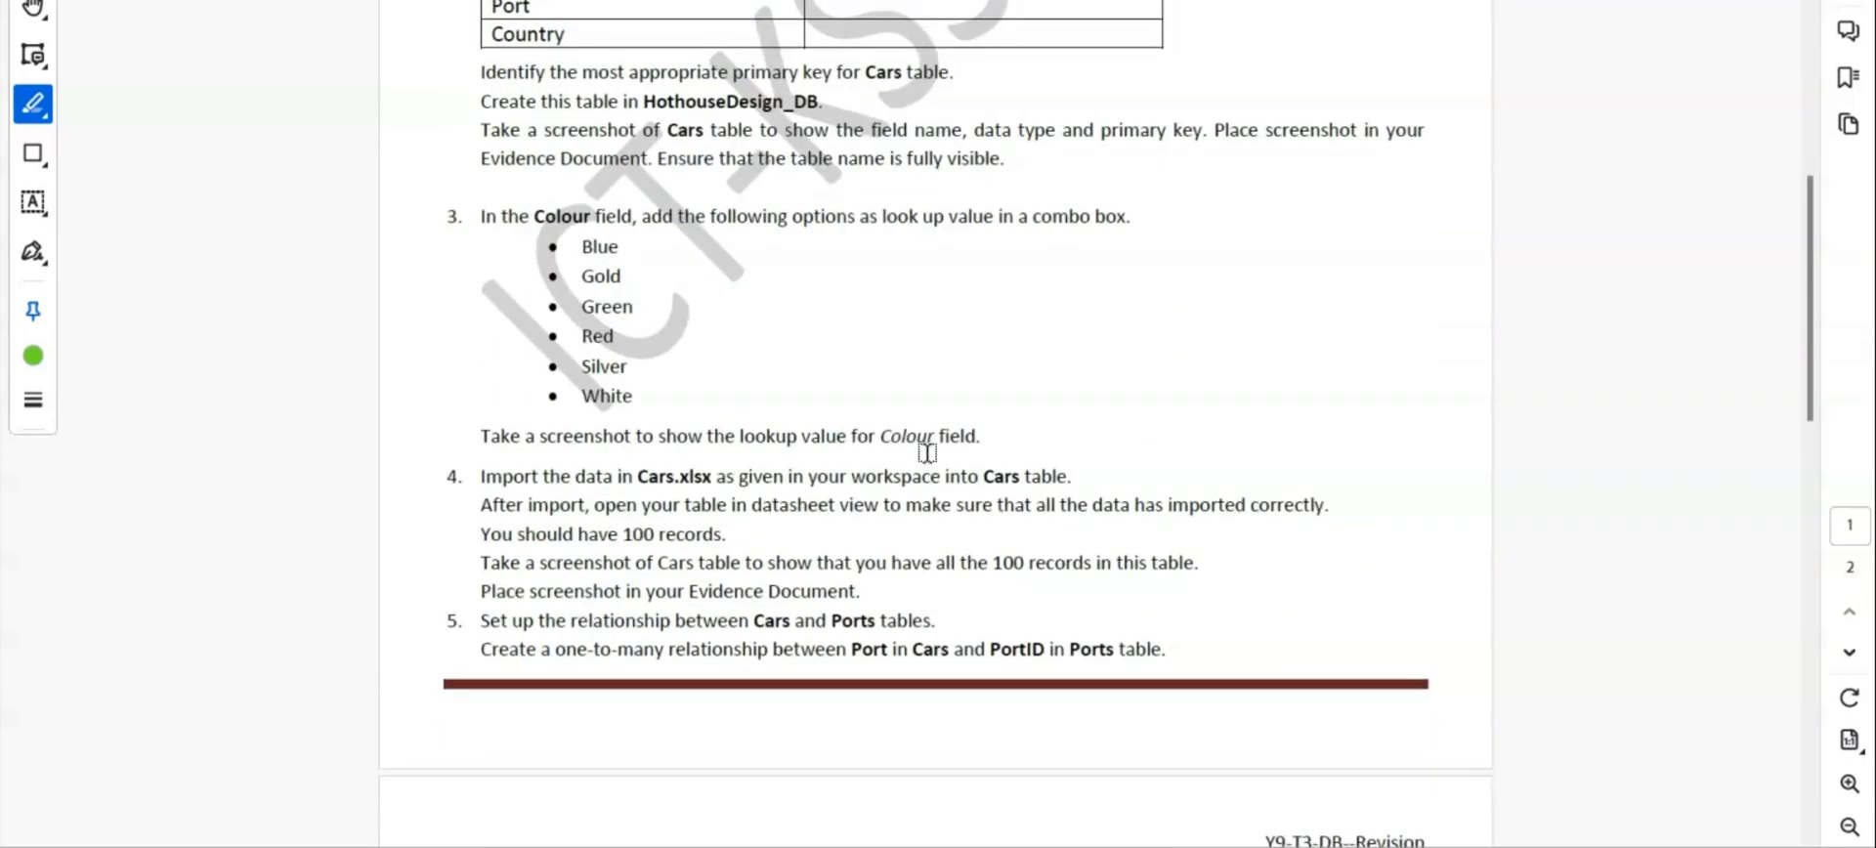
pyautogui.scroll(-10, 927, 452)
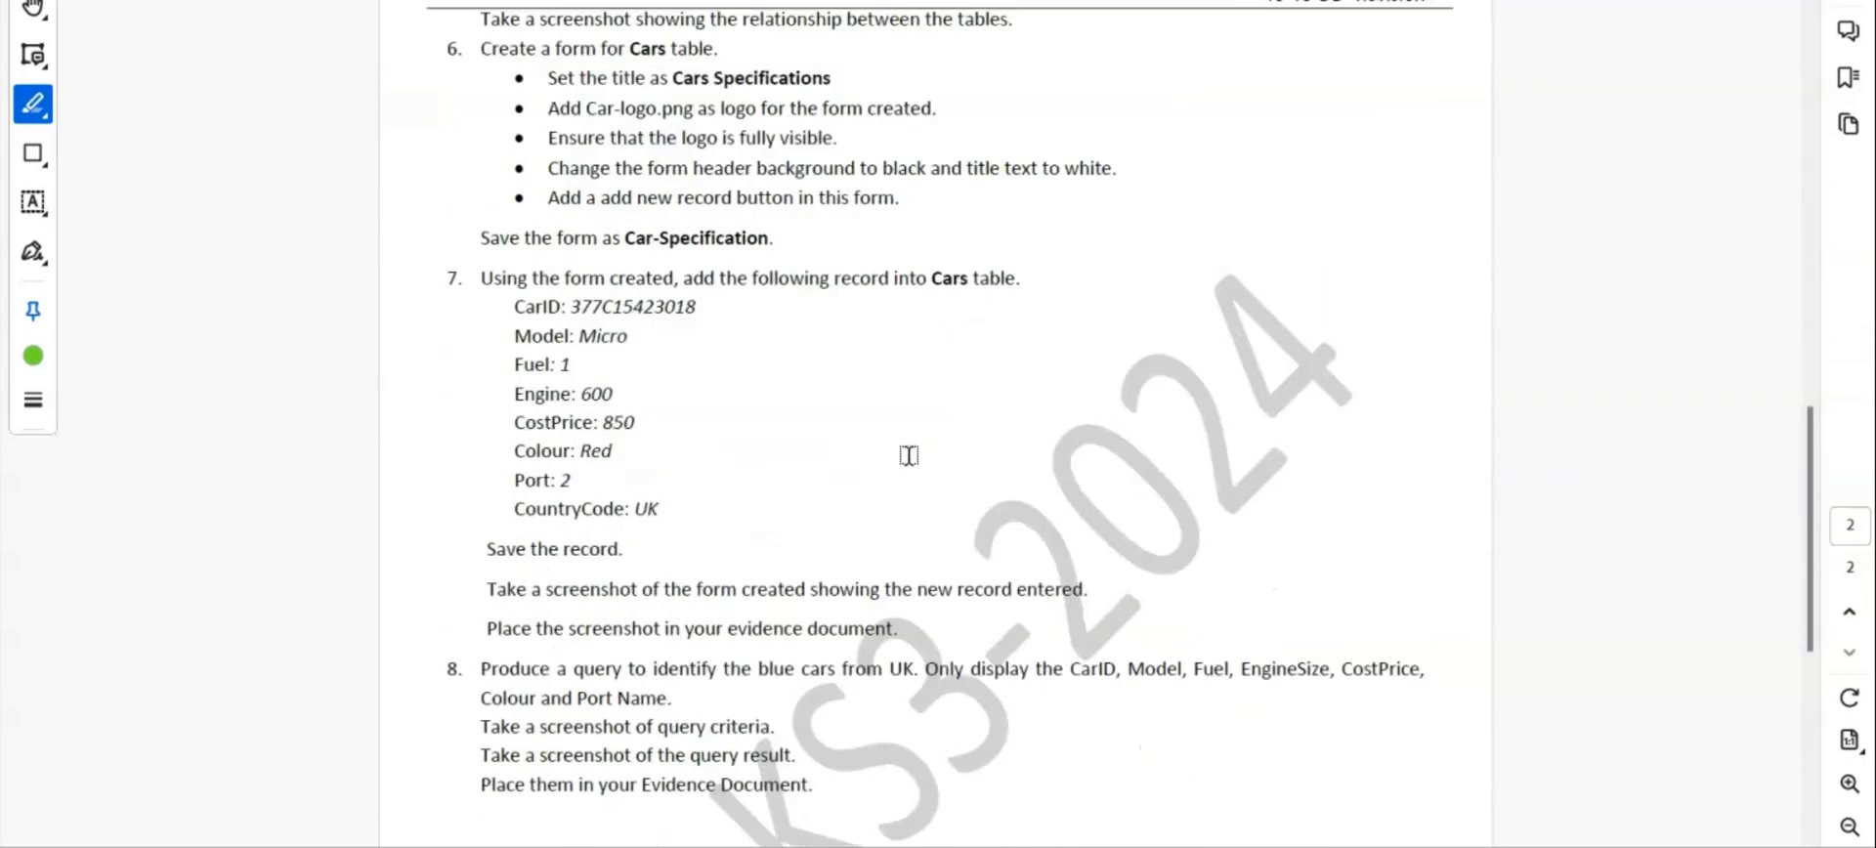
pyautogui.scroll(2, 909, 455)
pyautogui.scroll(3, 908, 455)
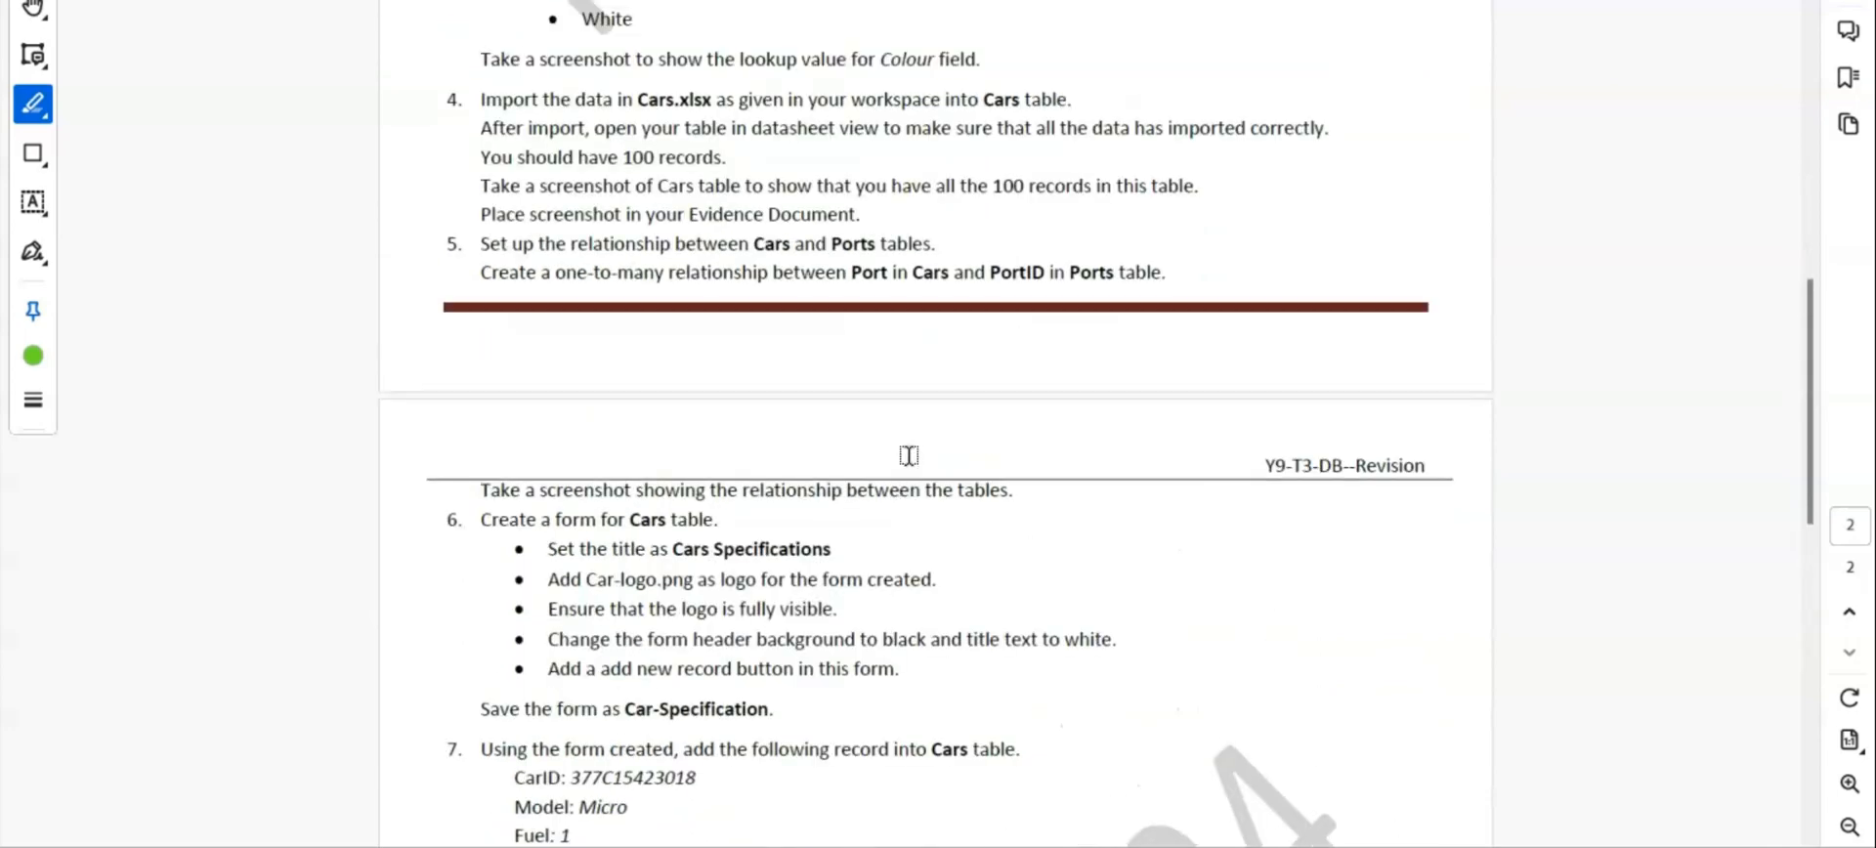
pyautogui.scroll(1, 909, 455)
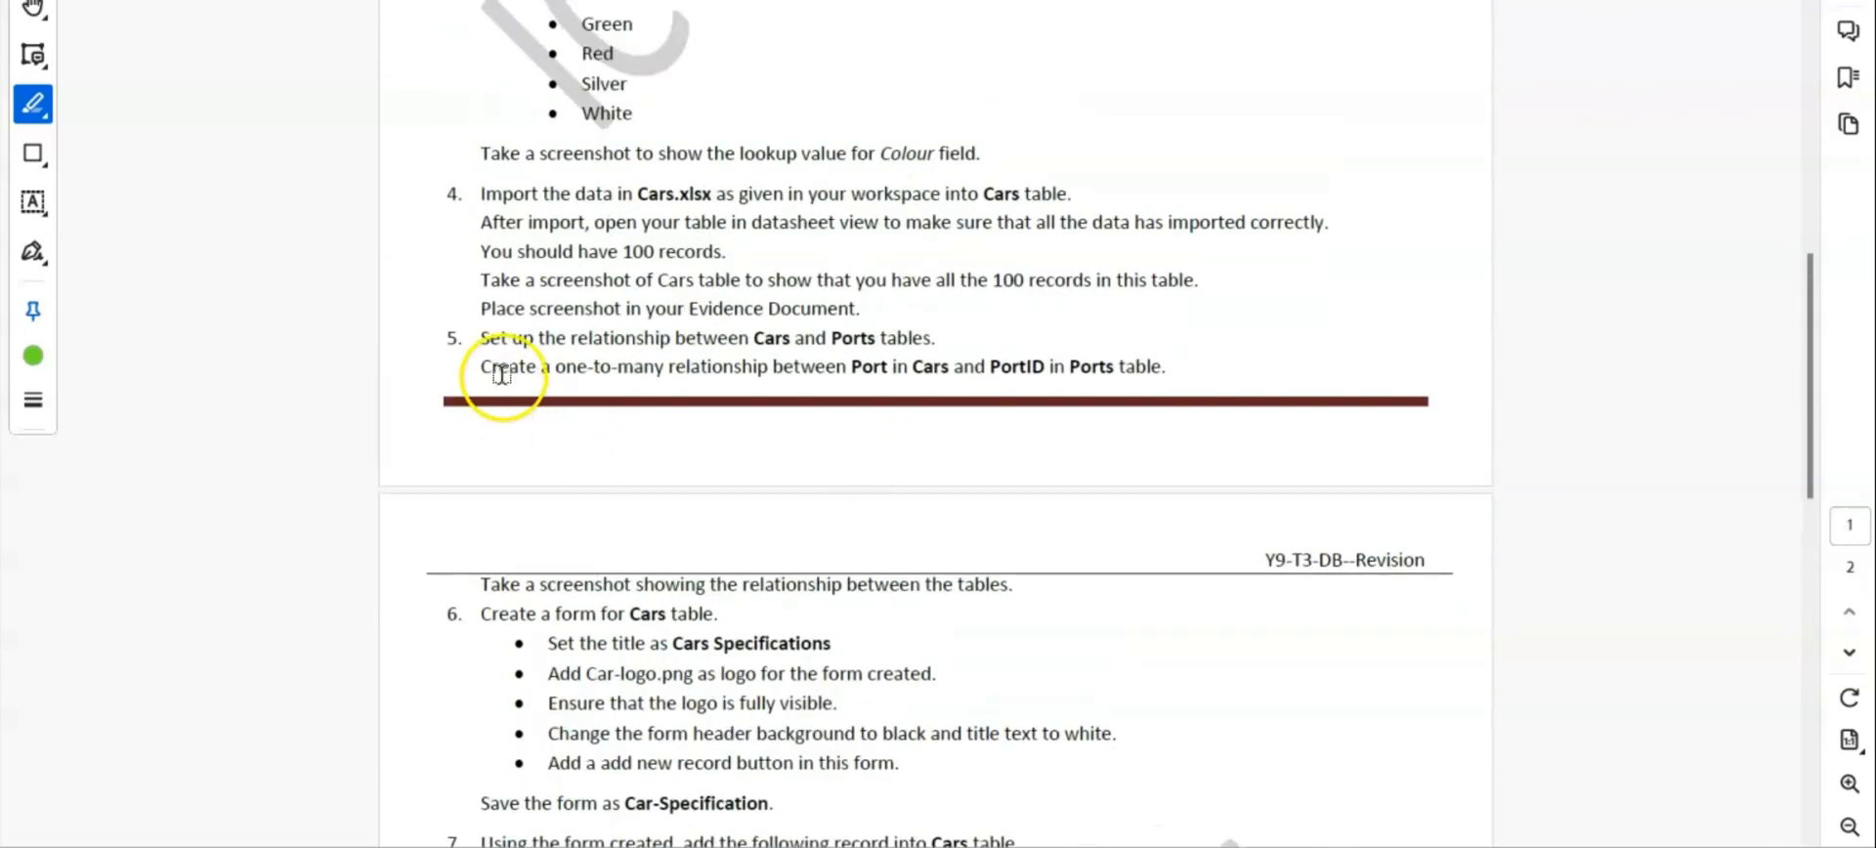
pyautogui.moveTo(569, 345); pyautogui.dragTo(876, 339)
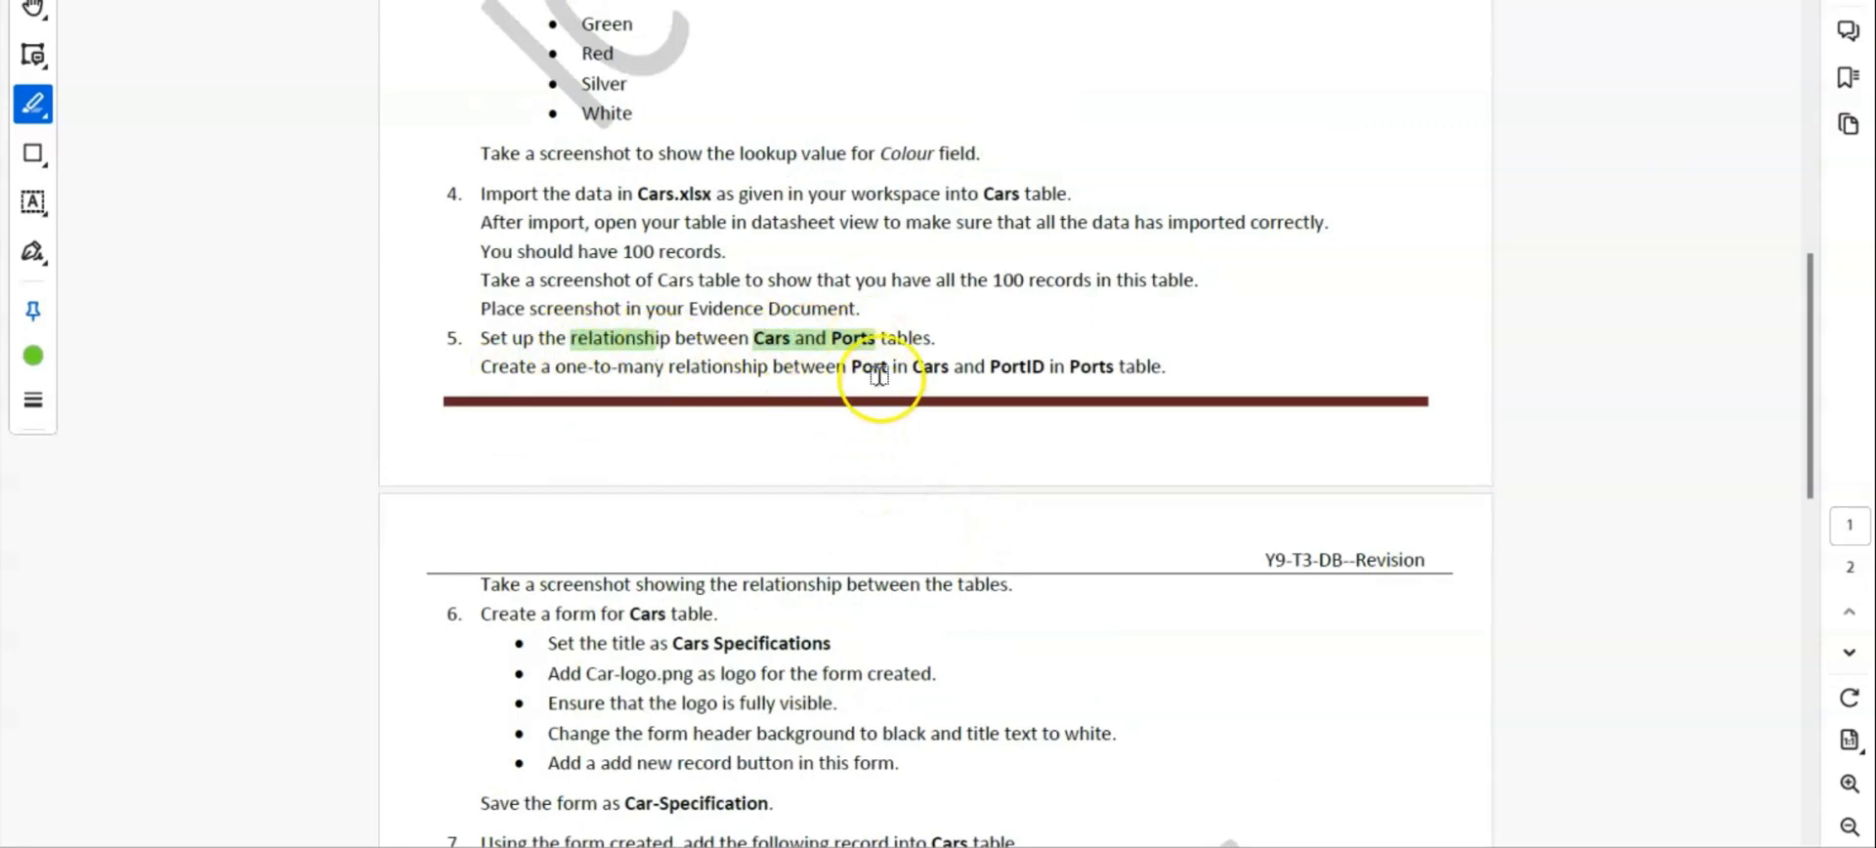
pyautogui.moveTo(557, 368); pyautogui.dragTo(1115, 368)
# Highlight only the field name Port in the task 2 field table
pyautogui.scroll(7, 1115, 561)
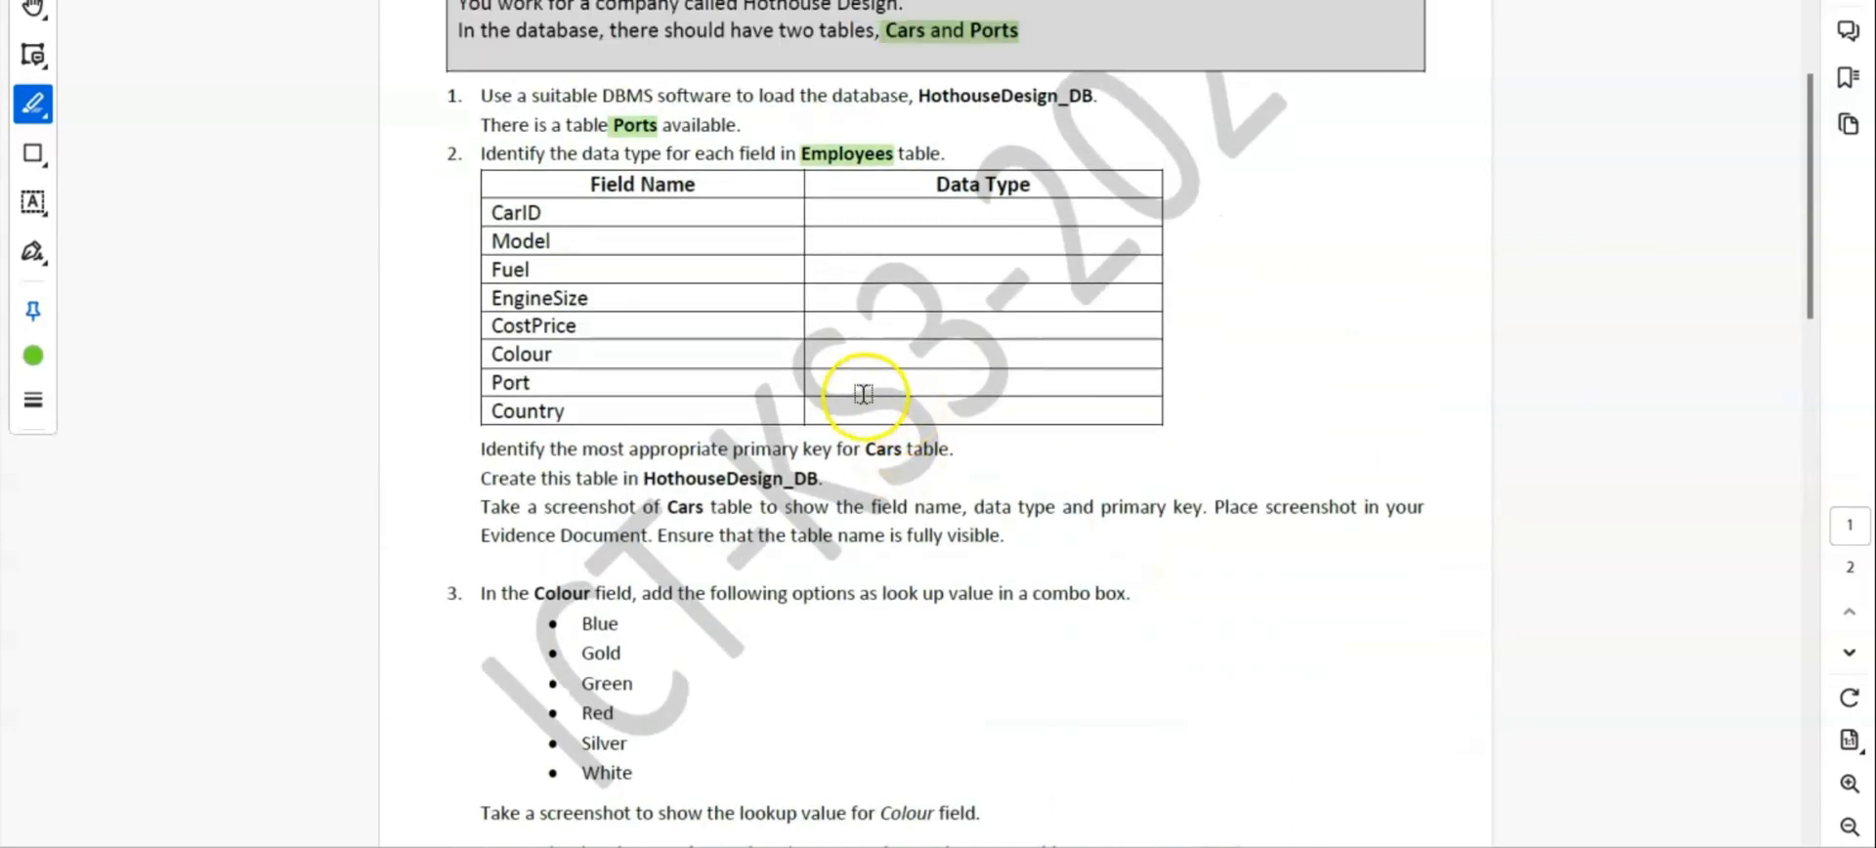
pyautogui.moveTo(563, 411)
pyautogui.mouseDown()
pyautogui.moveTo(510, 383)
pyautogui.moveTo(532, 384)
pyautogui.mouseUp()
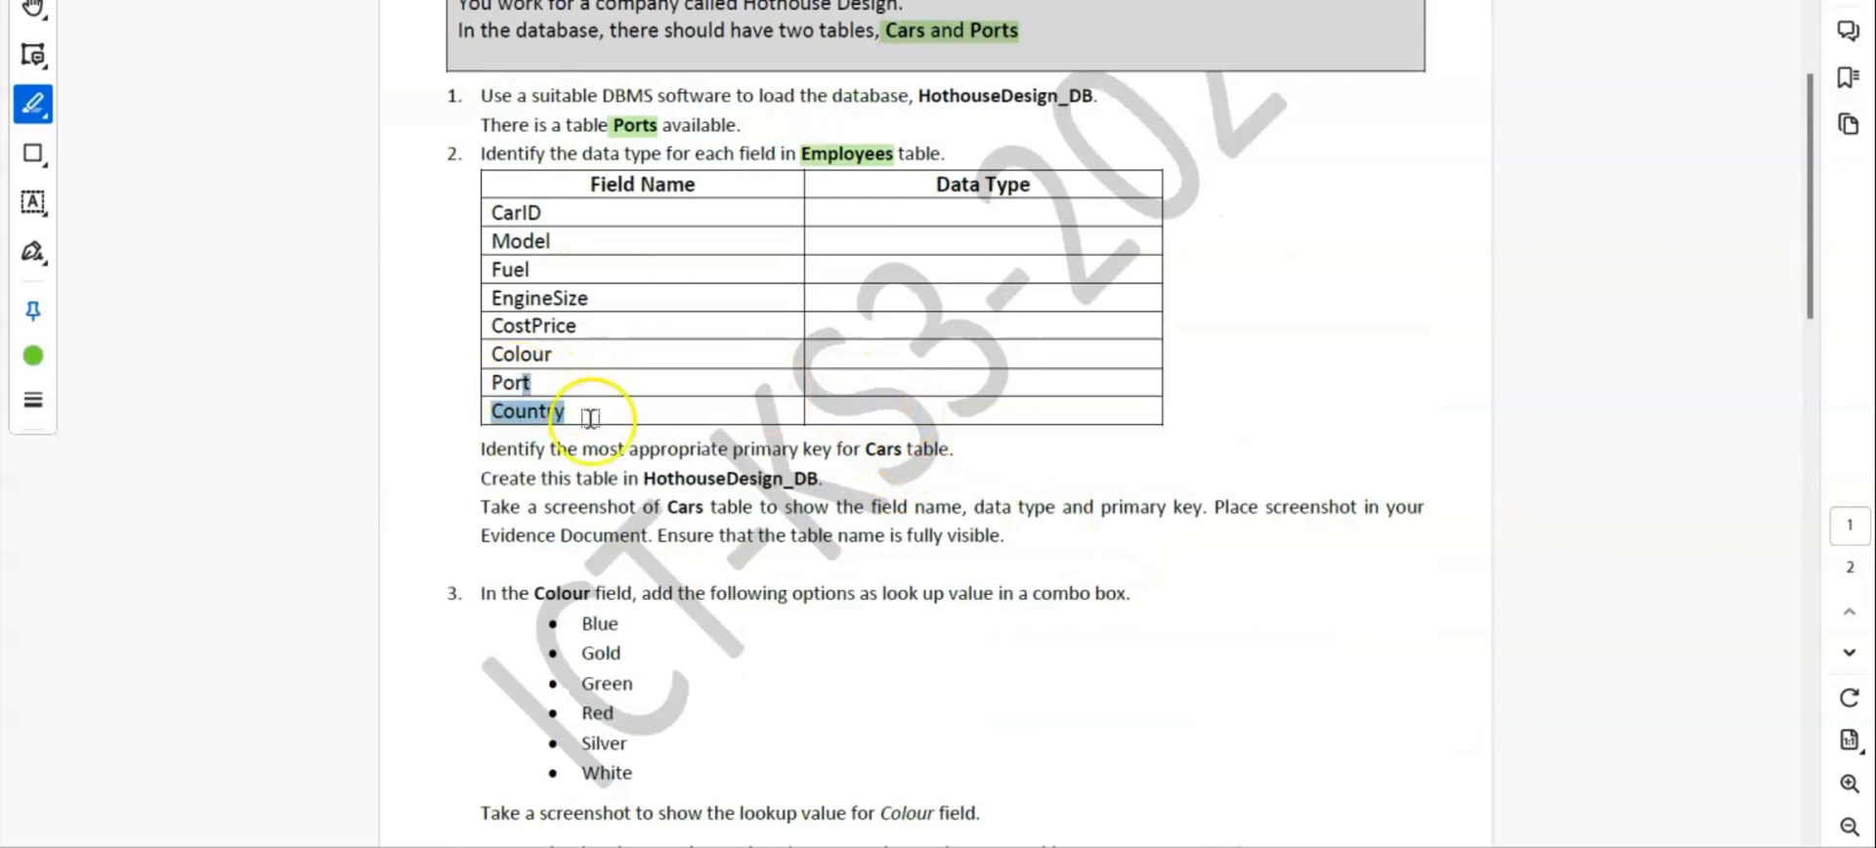
pyautogui.hotkey('ctrl', 'z')
pyautogui.click(508, 387)
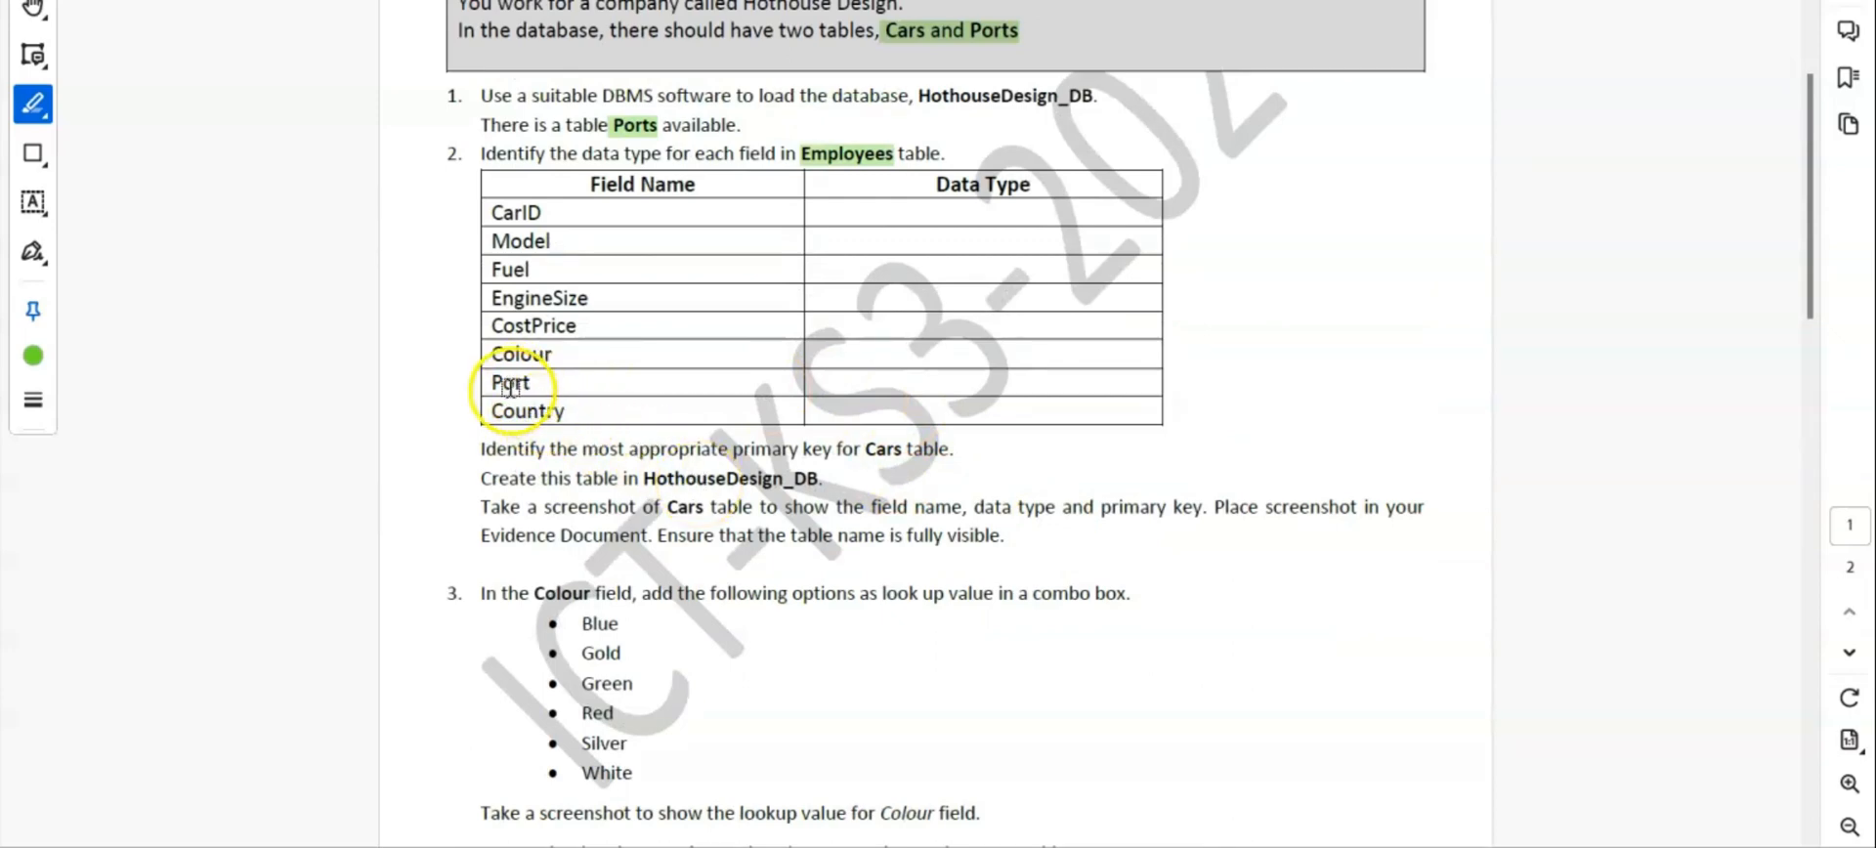
pyautogui.moveTo(508, 384); pyautogui.dragTo(532, 383)
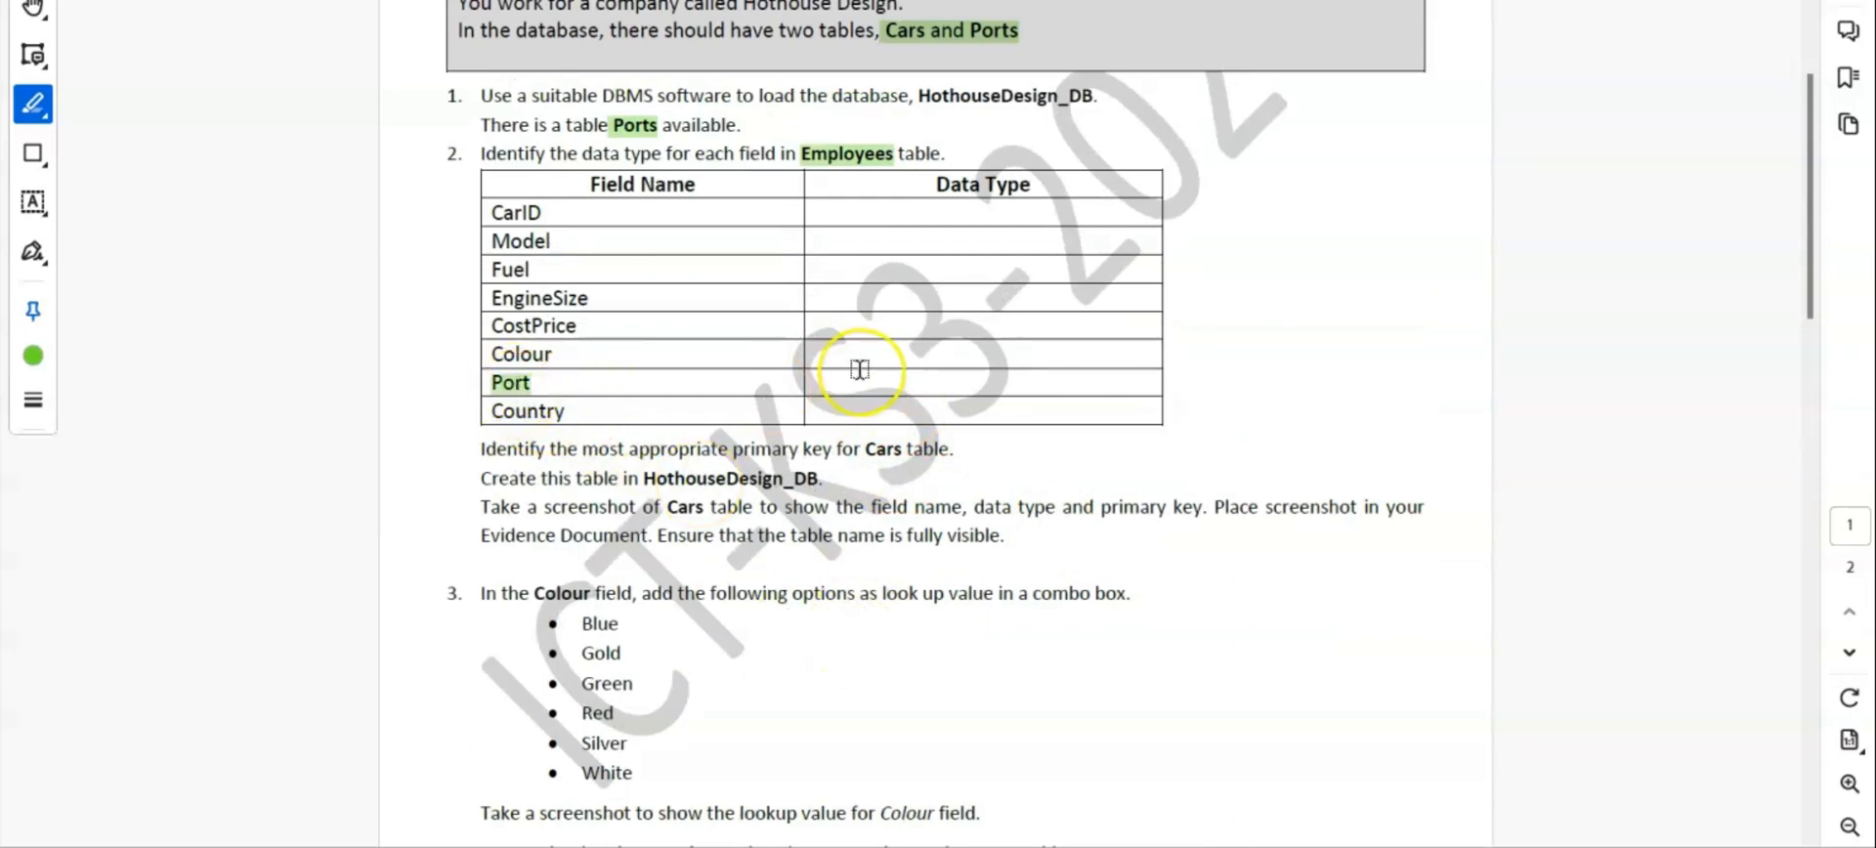
# Switch to Access and open the Ports table in Design View to check the PortID data type
pyautogui.hotkey('alt', 'Tab')
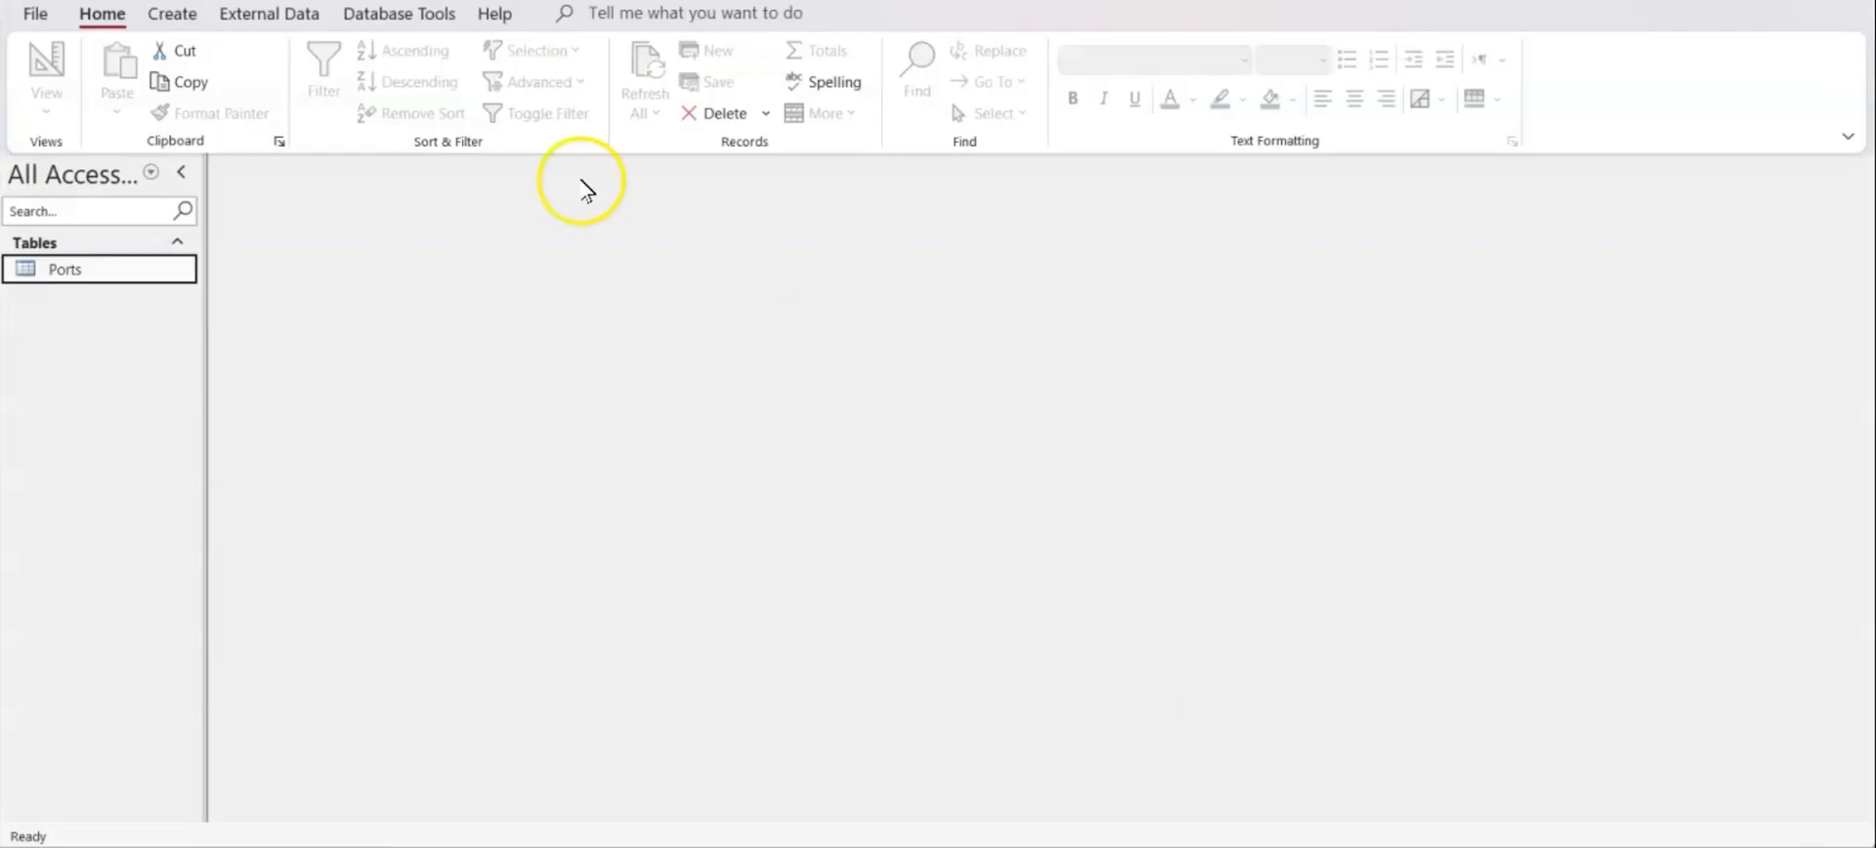
pyautogui.doubleClick(117, 274)
pyautogui.click(47, 76)
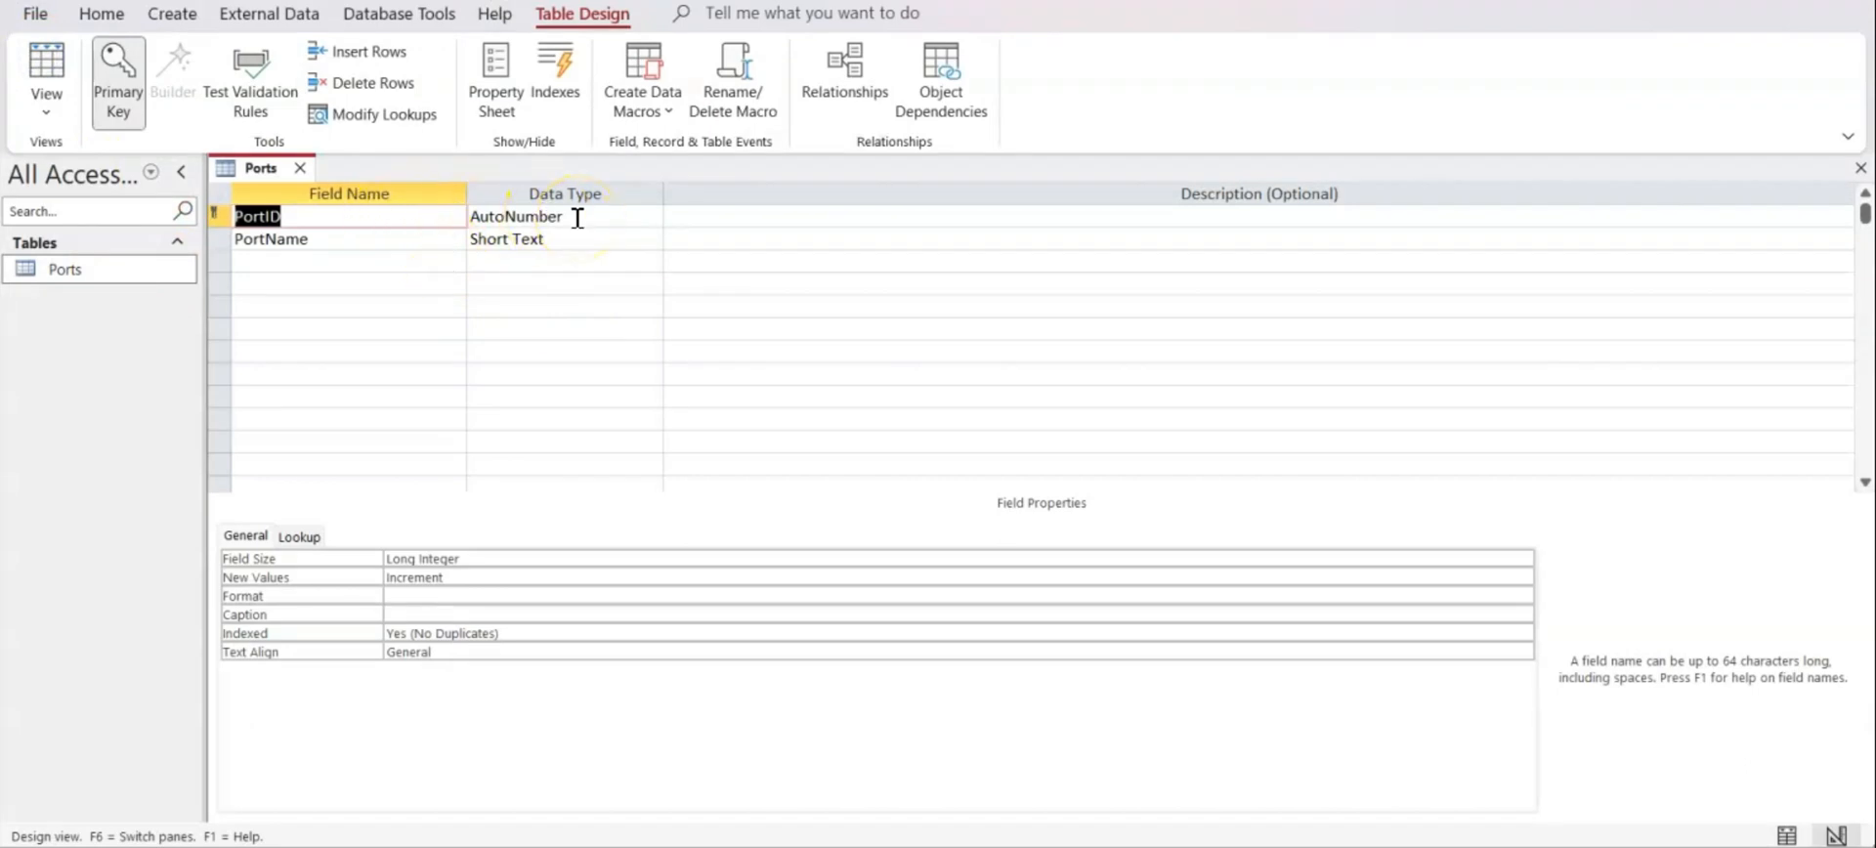
# Open CARS.xlsx from the Database folder, widen the CarID column to examine its values, and close the workbook without saving
pyautogui.click(1193, 844)
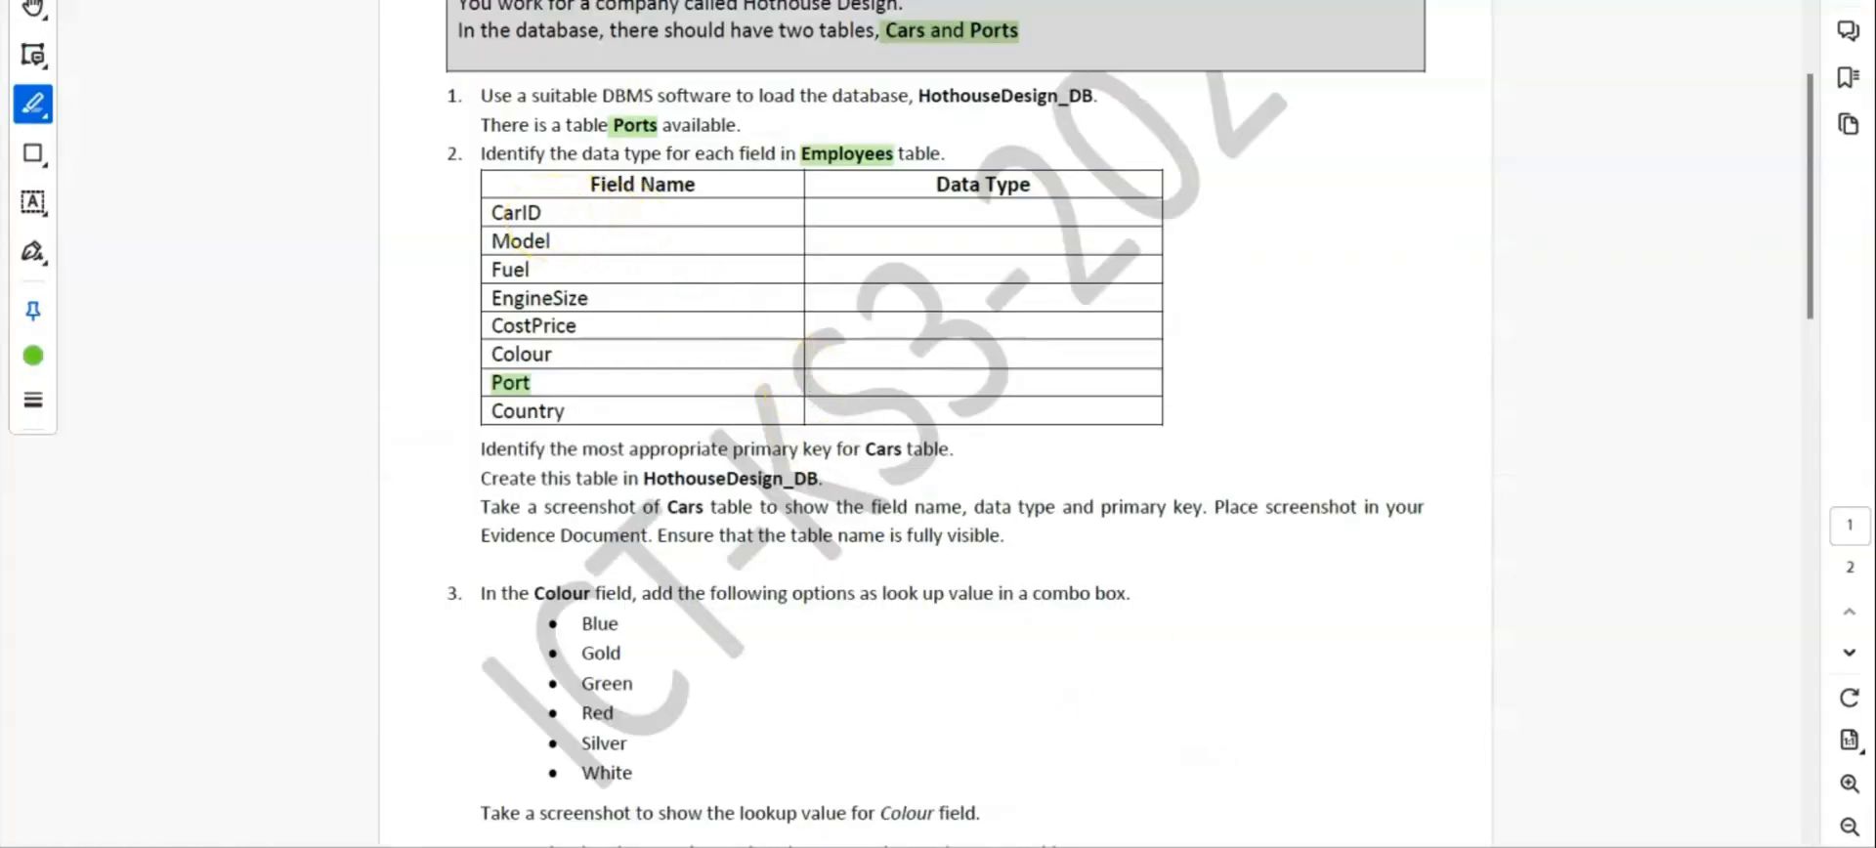
pyautogui.click(955, 845)
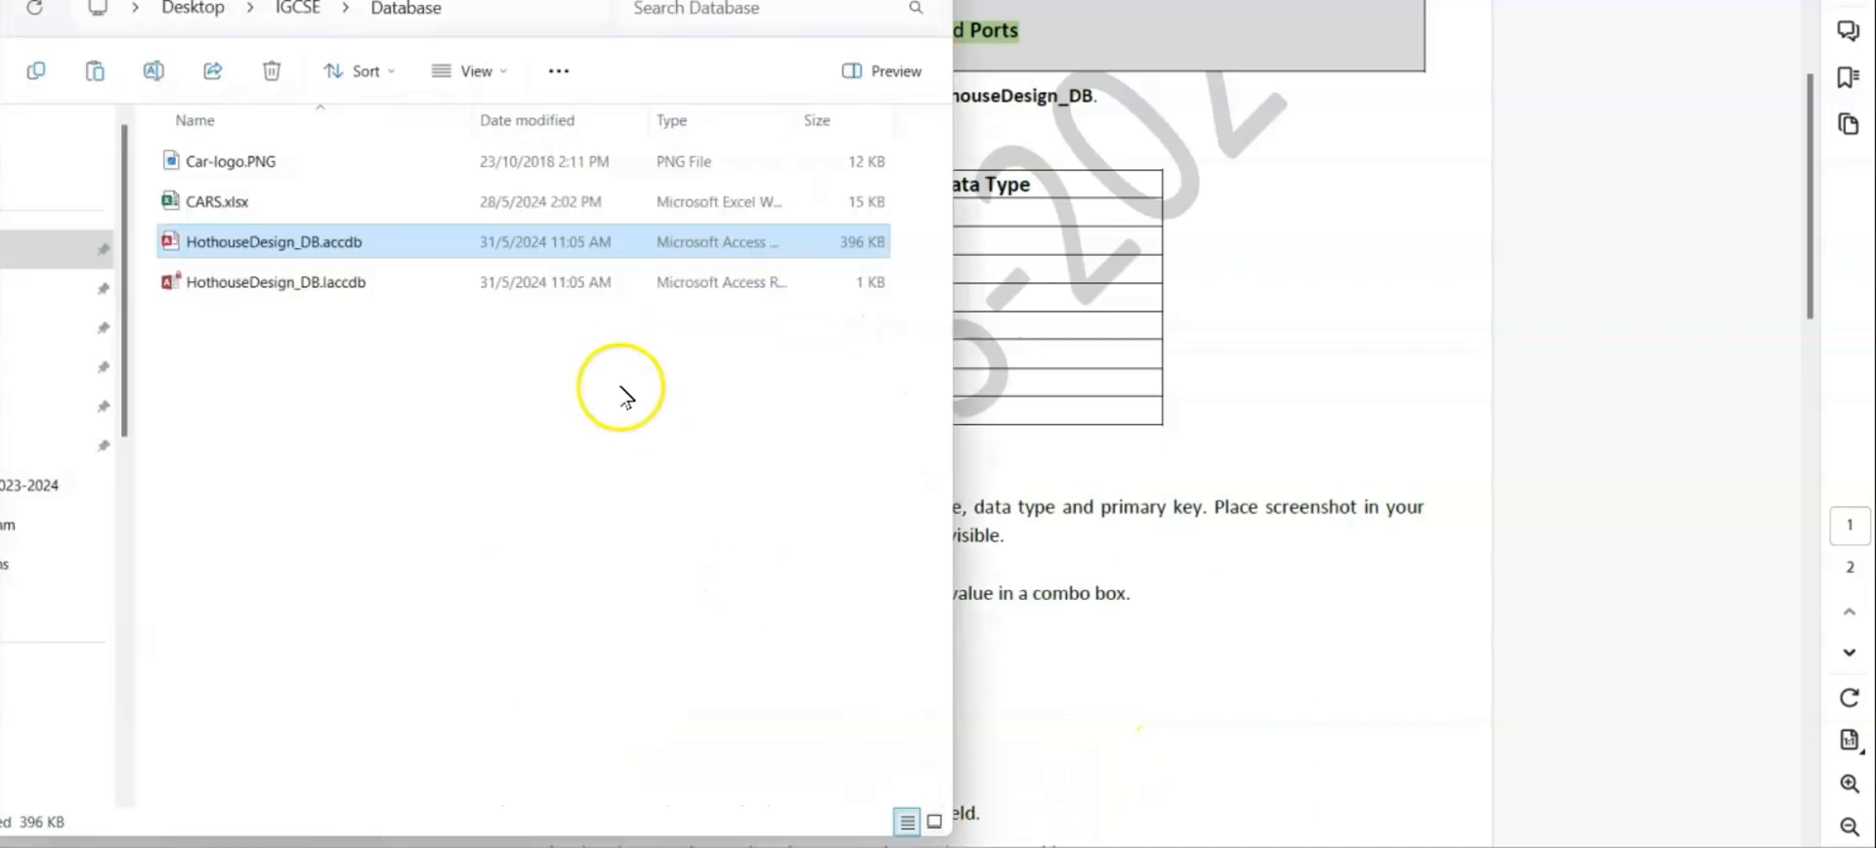
pyautogui.click(207, 204)
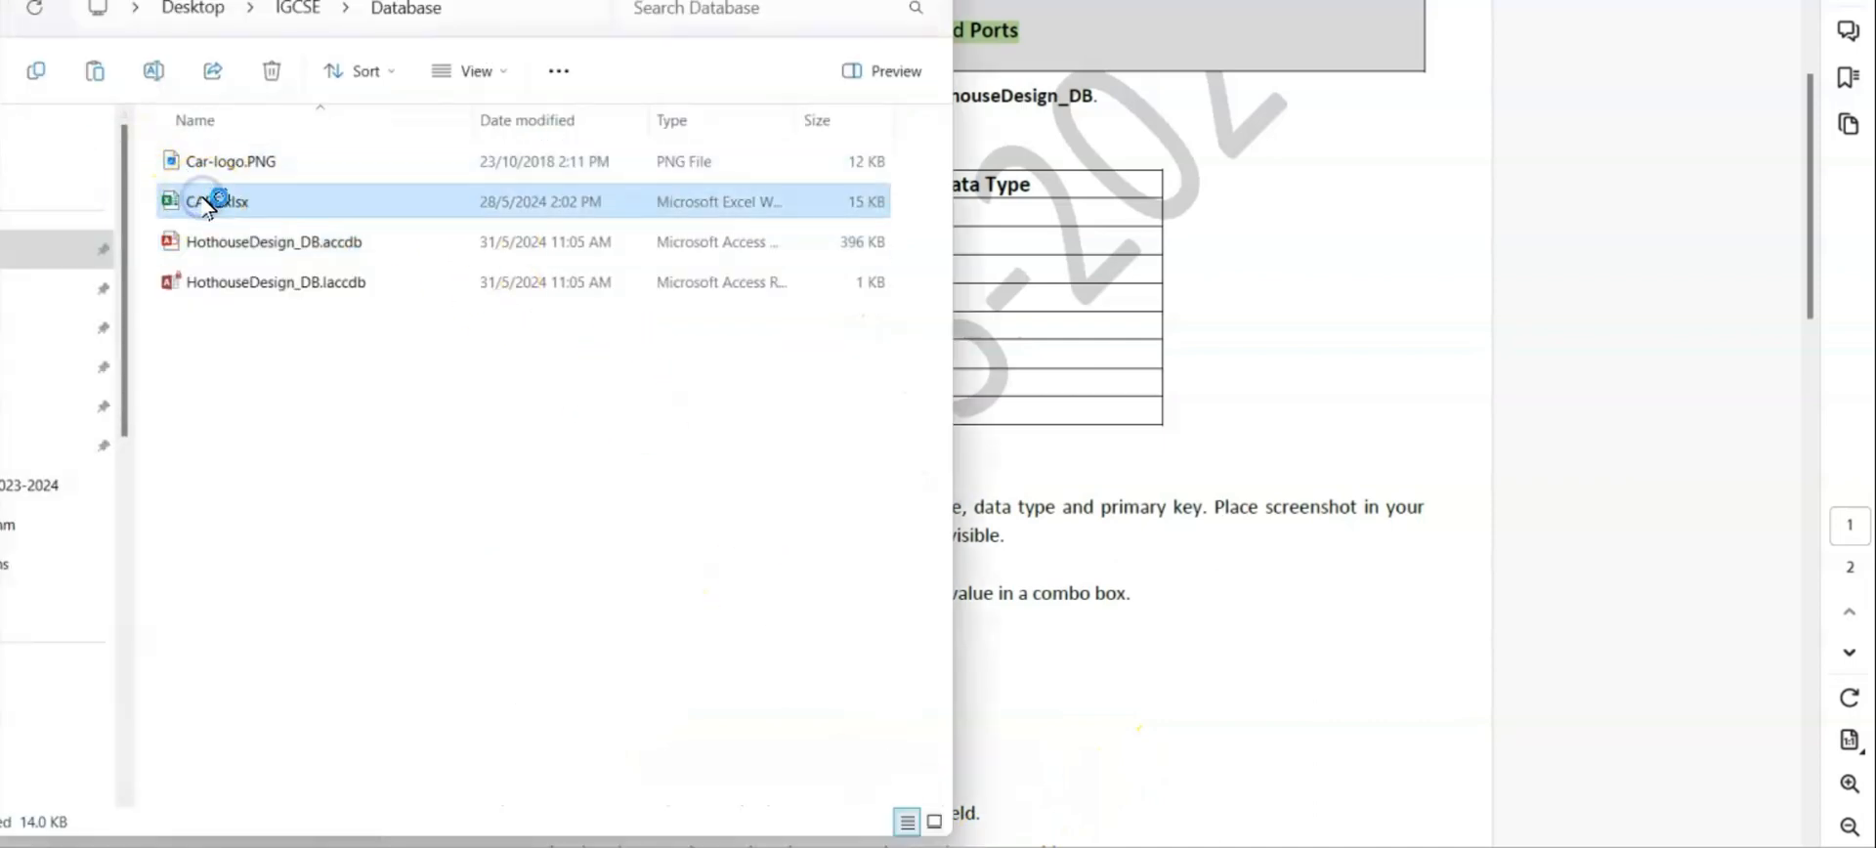
pyautogui.doubleClick(208, 203)
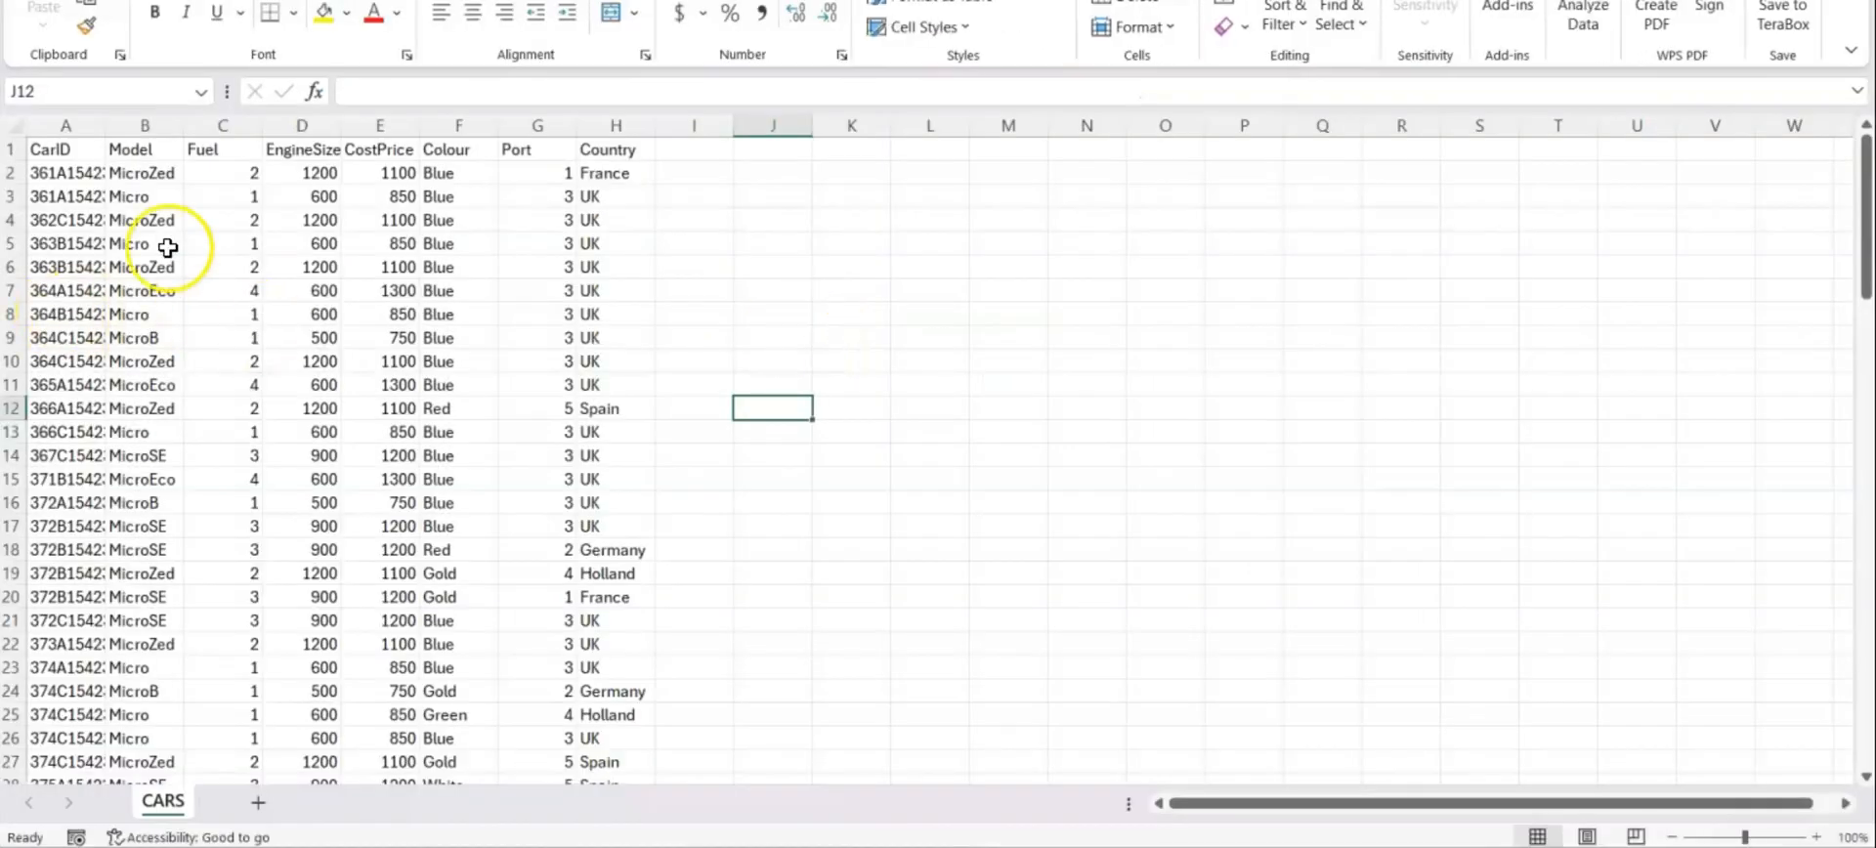
pyautogui.doubleClick(98, 128)
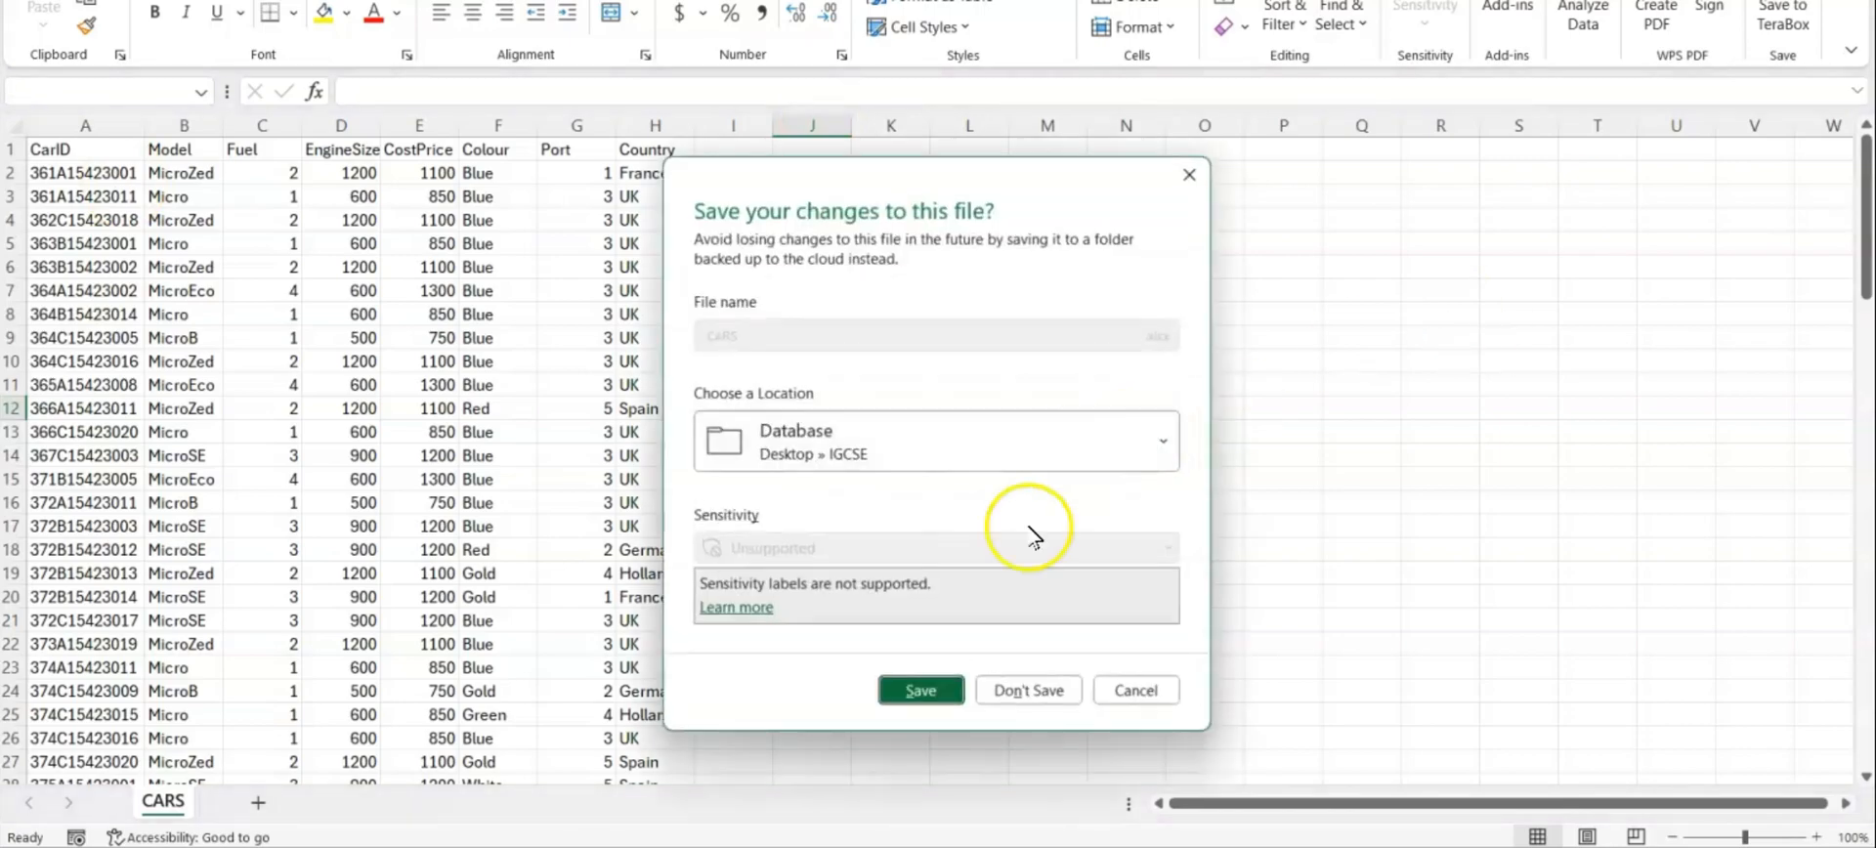
pyautogui.click(1028, 691)
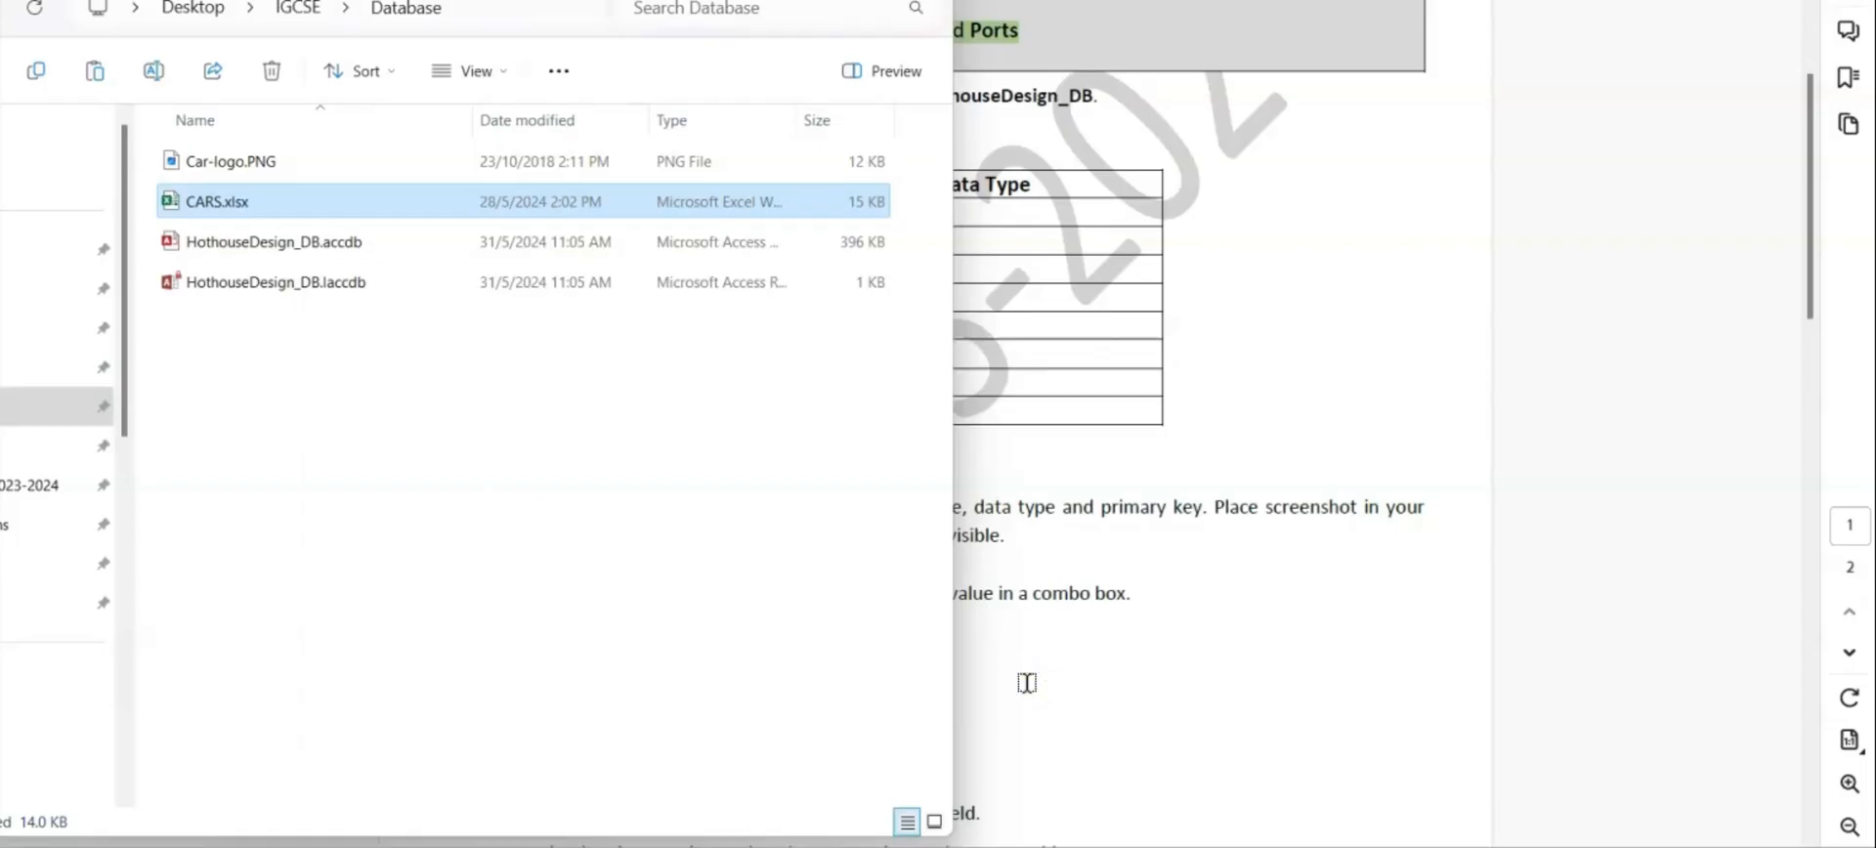
# Return to the revision PDF and highlight the CarID value of the new record in task 7
pyautogui.click(1059, 559)
pyautogui.scroll(-10, 1058, 560)
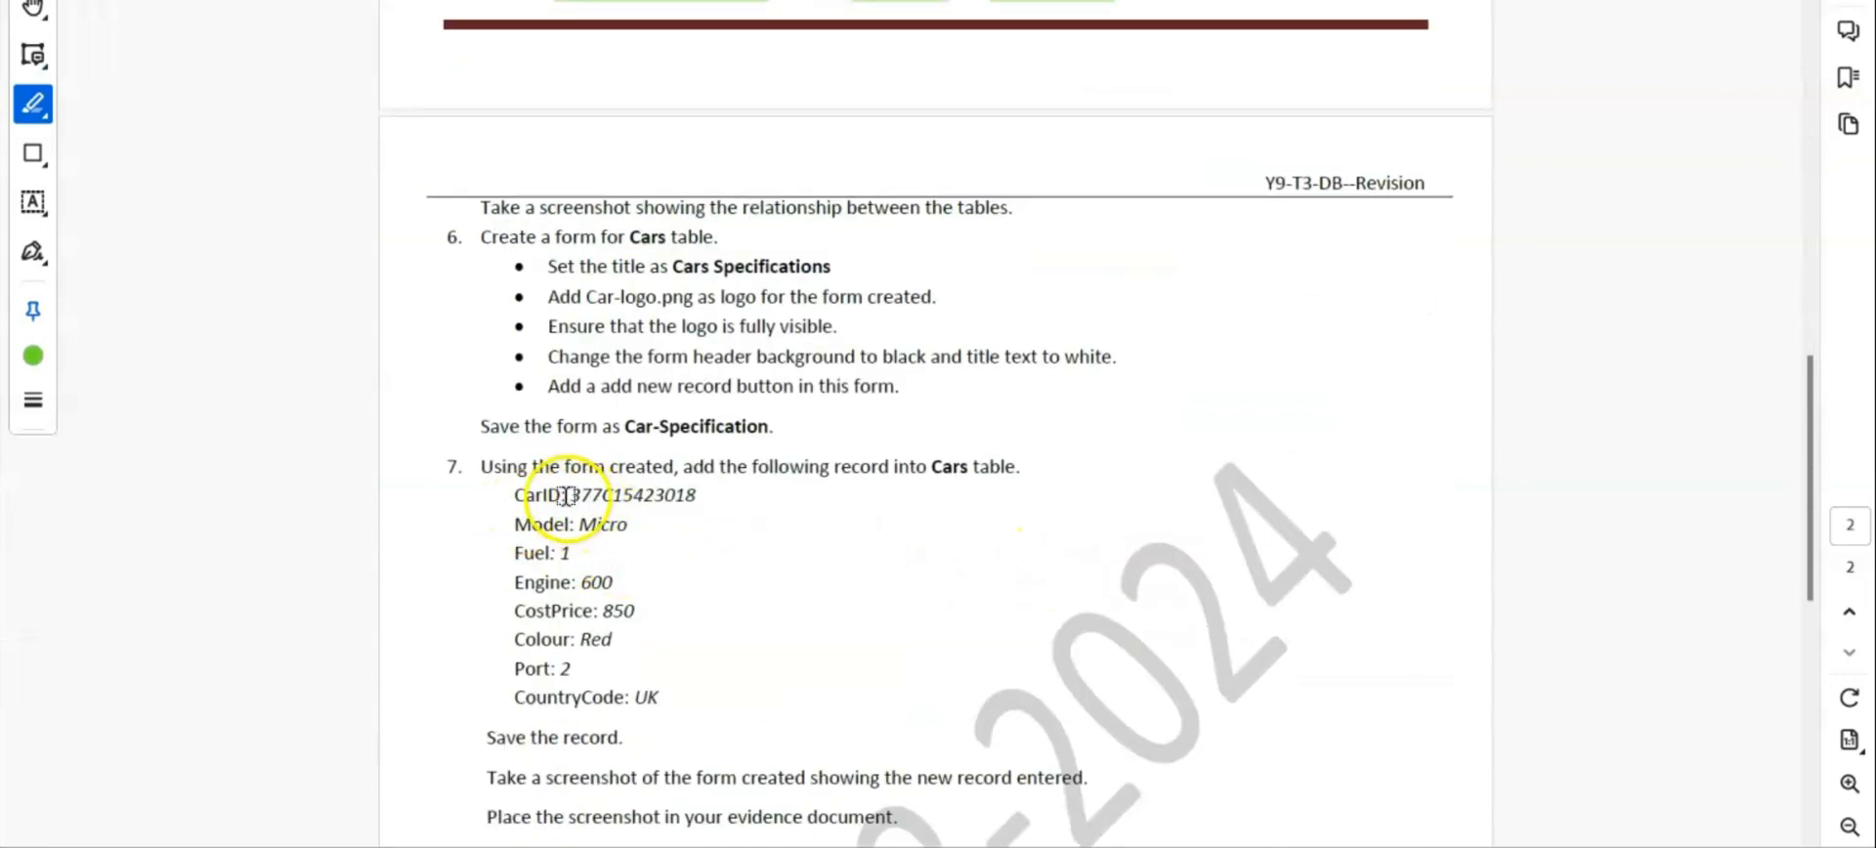
pyautogui.moveTo(564, 495); pyautogui.dragTo(695, 495)
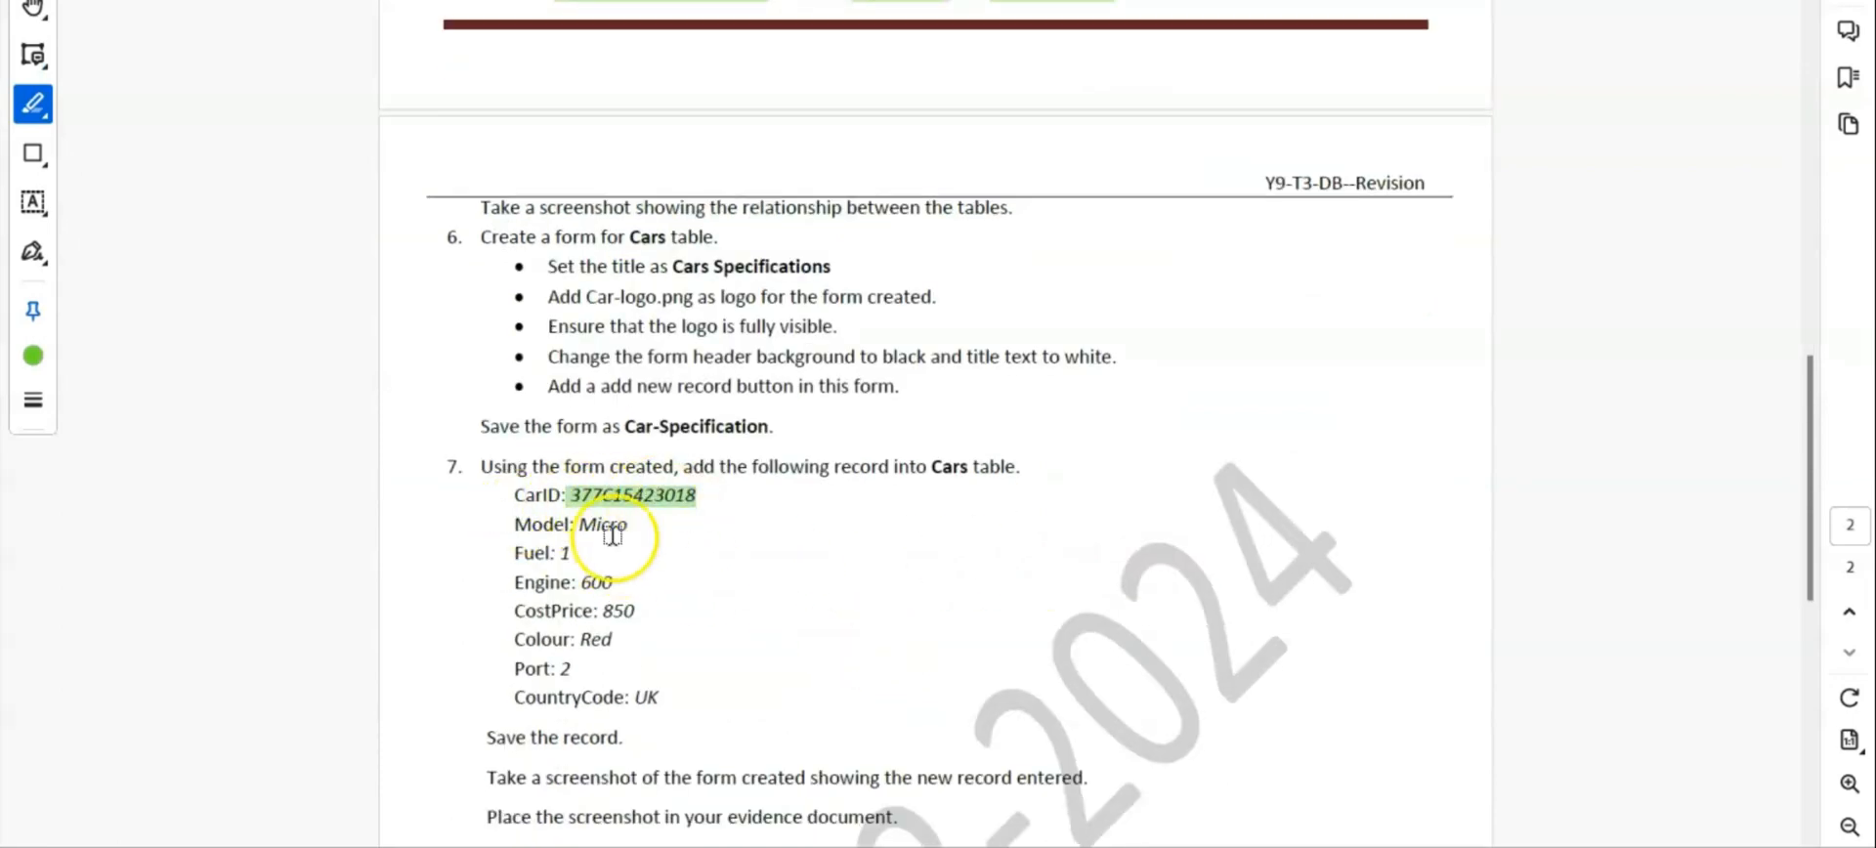
pyautogui.click(617, 510)
pyautogui.click(616, 510)
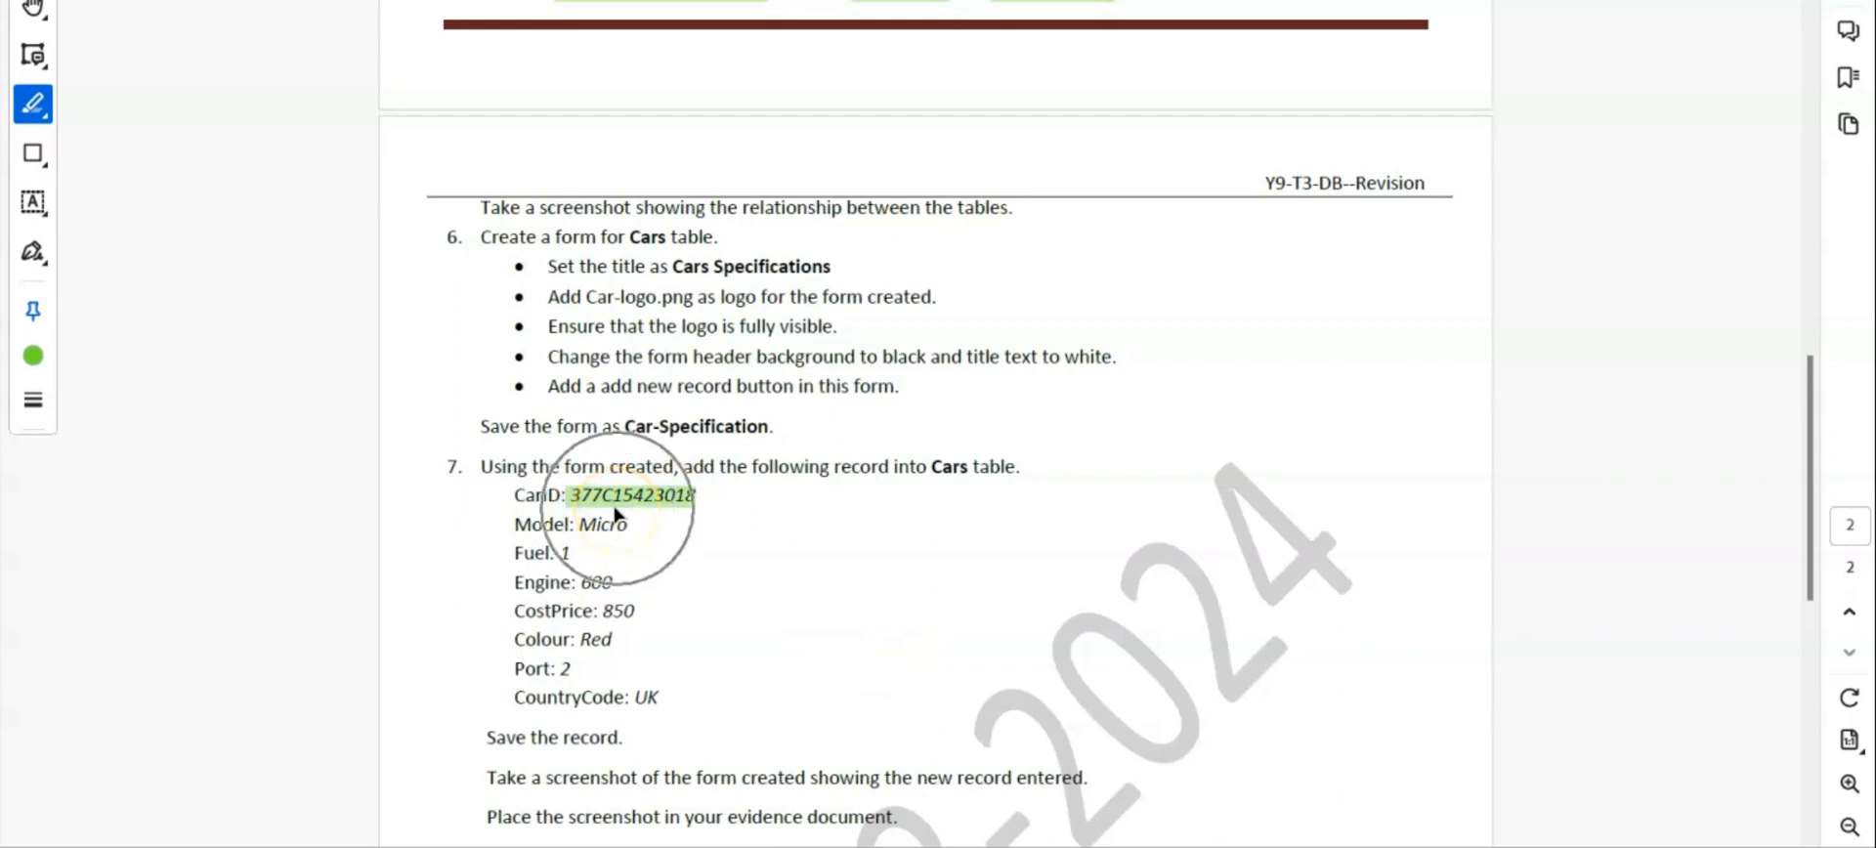
# Fill in short text as the data type for CarID in the task 2 table, using the Type text tool
pyautogui.scroll(10, 603, 514)
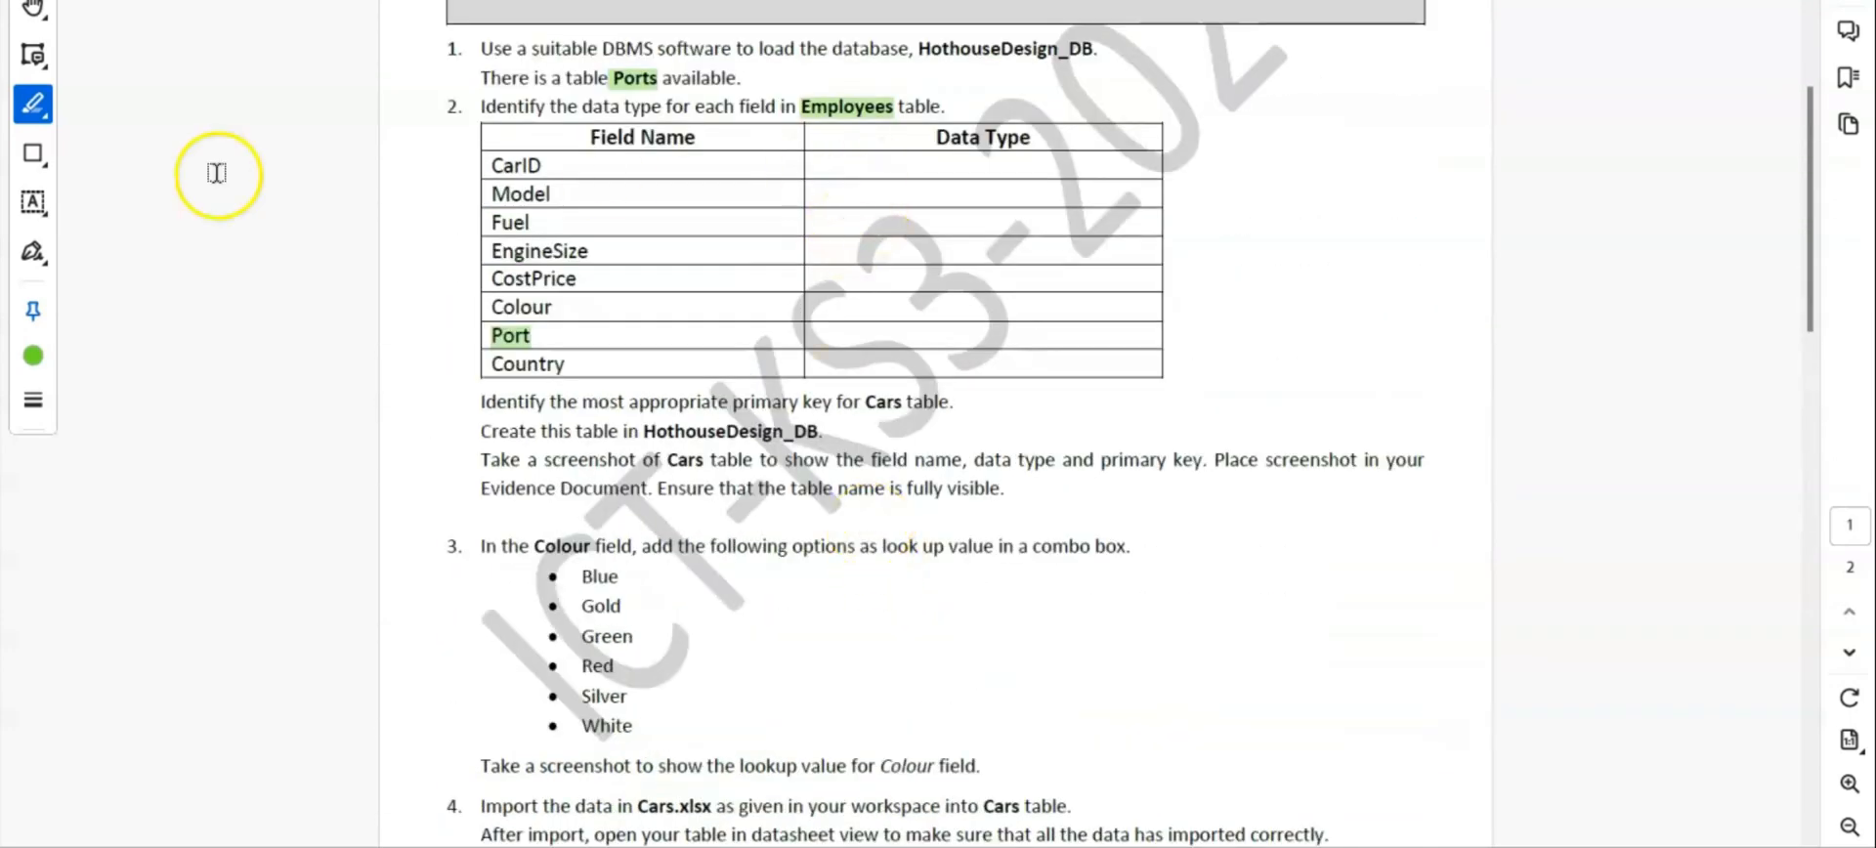
pyautogui.click(35, 203)
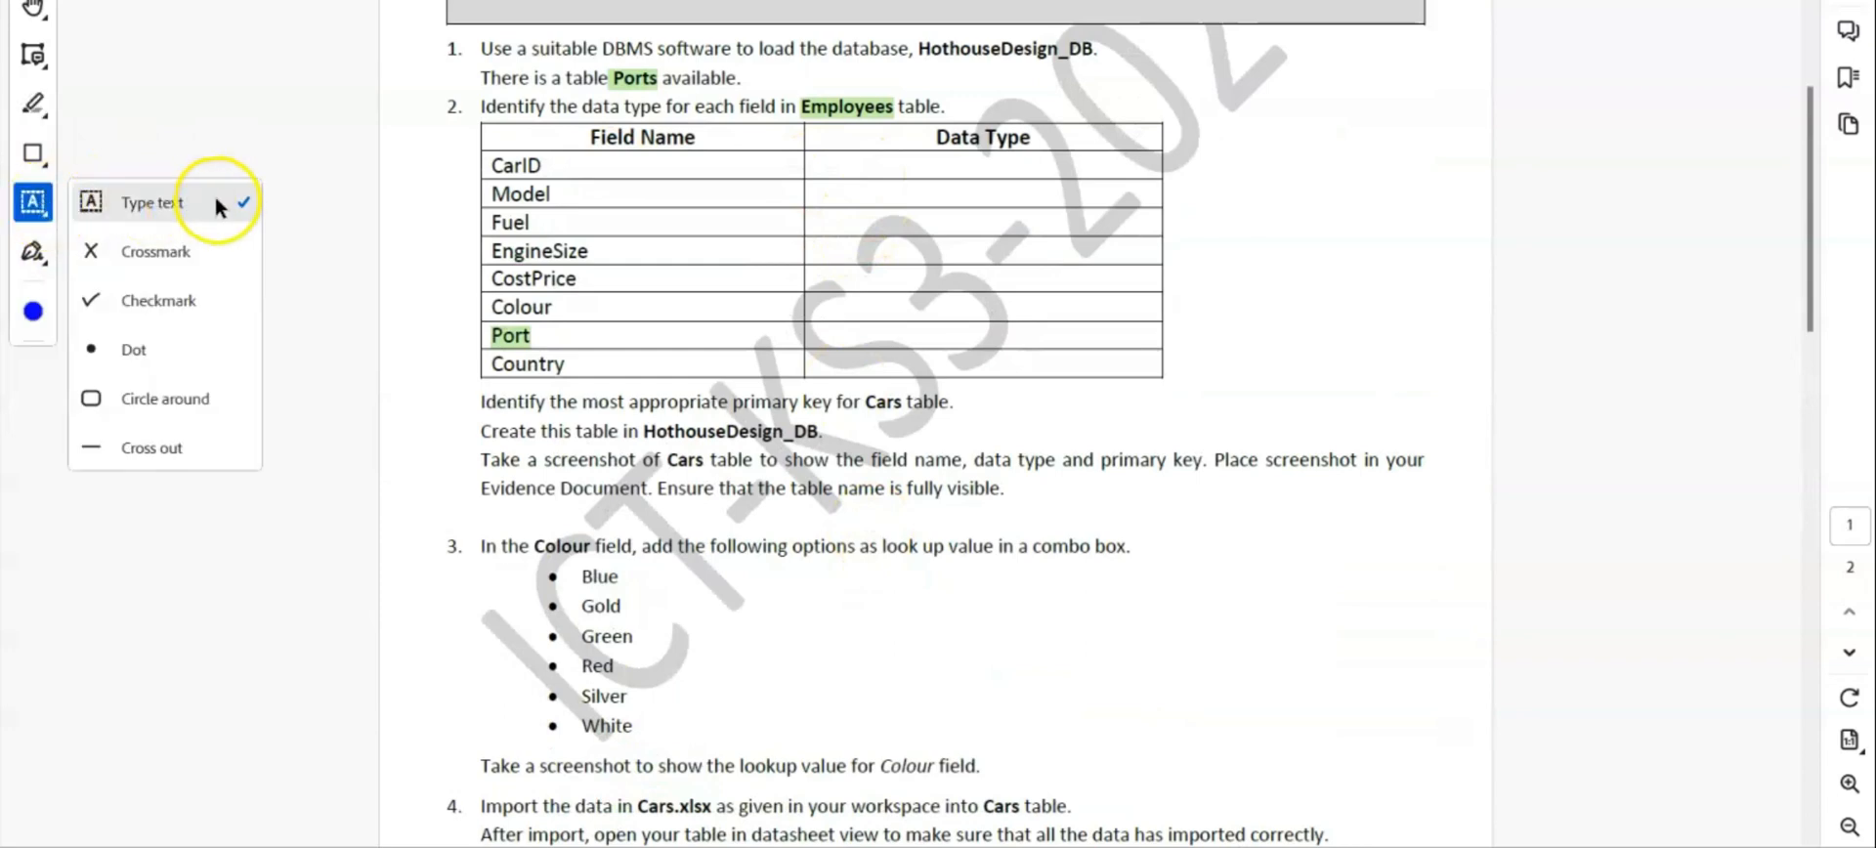
pyautogui.click(827, 167)
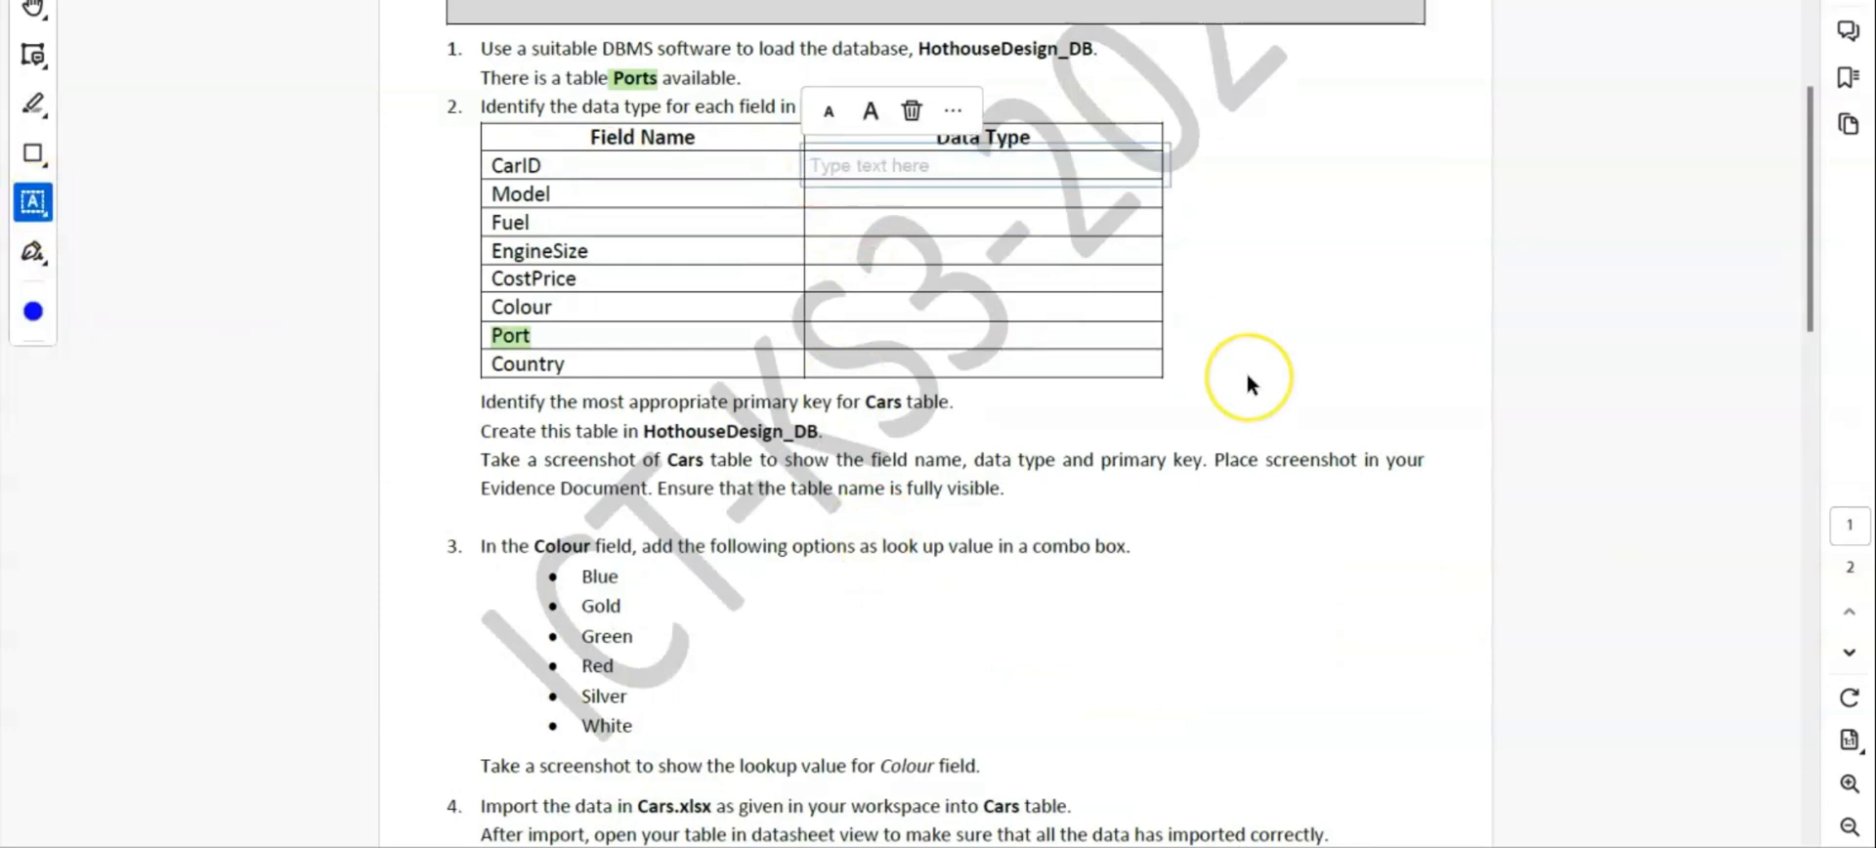
pyautogui.write('short text')
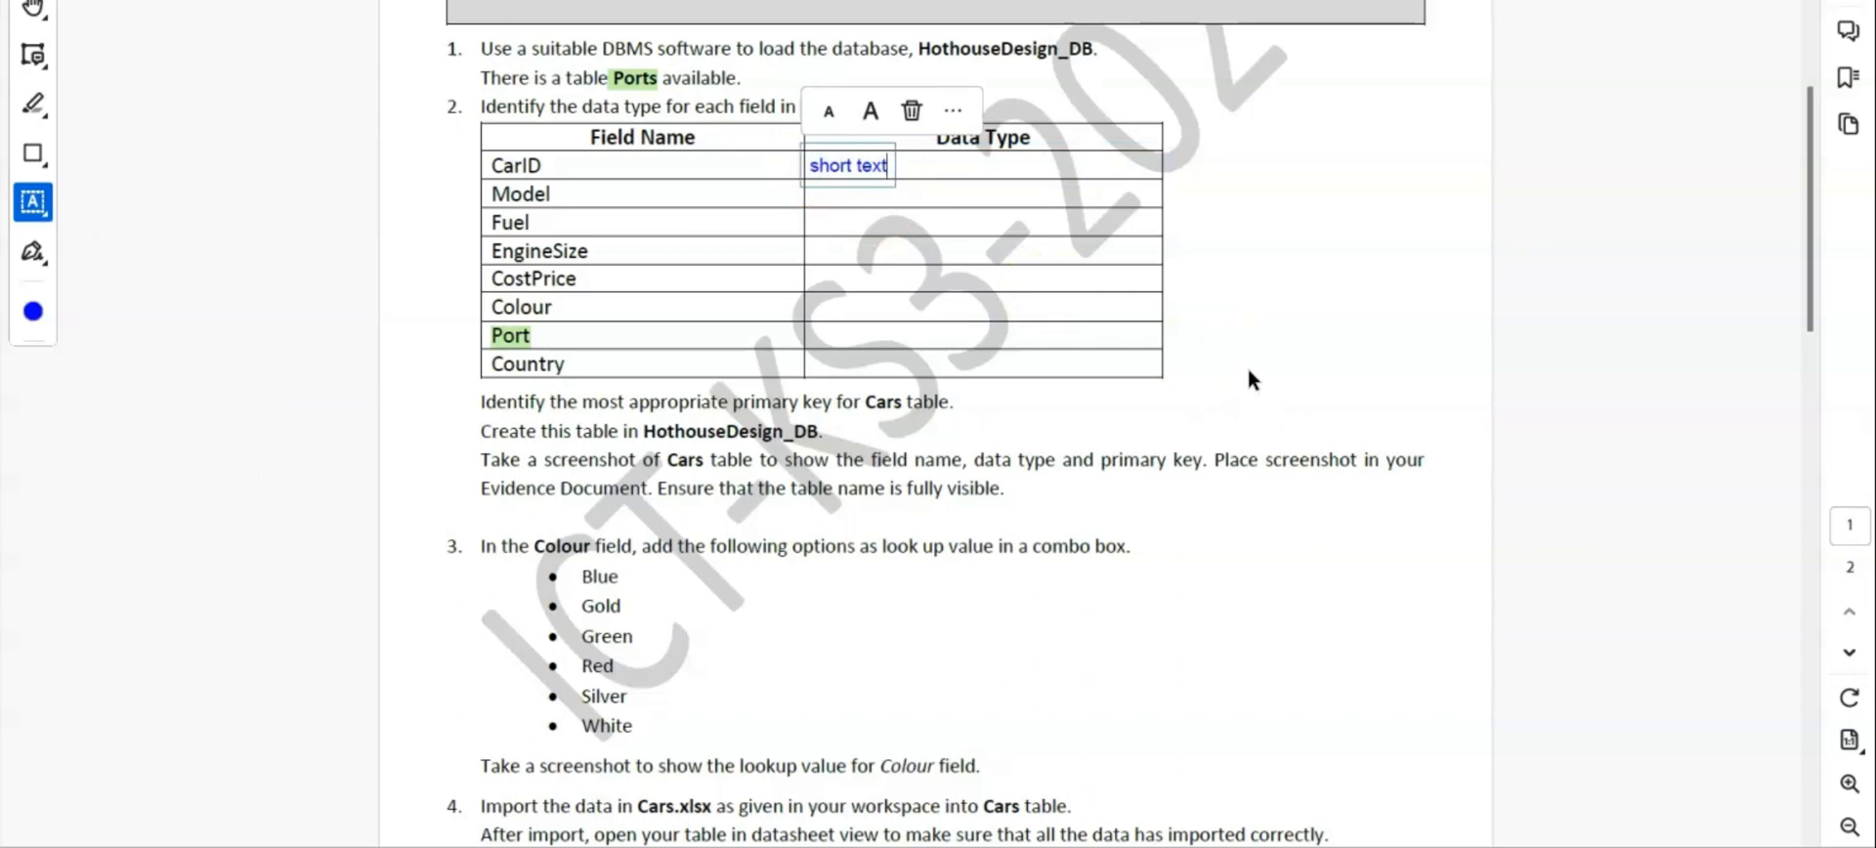
pyautogui.click(889, 221)
# Check the sample record in task 7, and fill in short text as the data type for Model
pyautogui.scroll(-10, 982, 488)
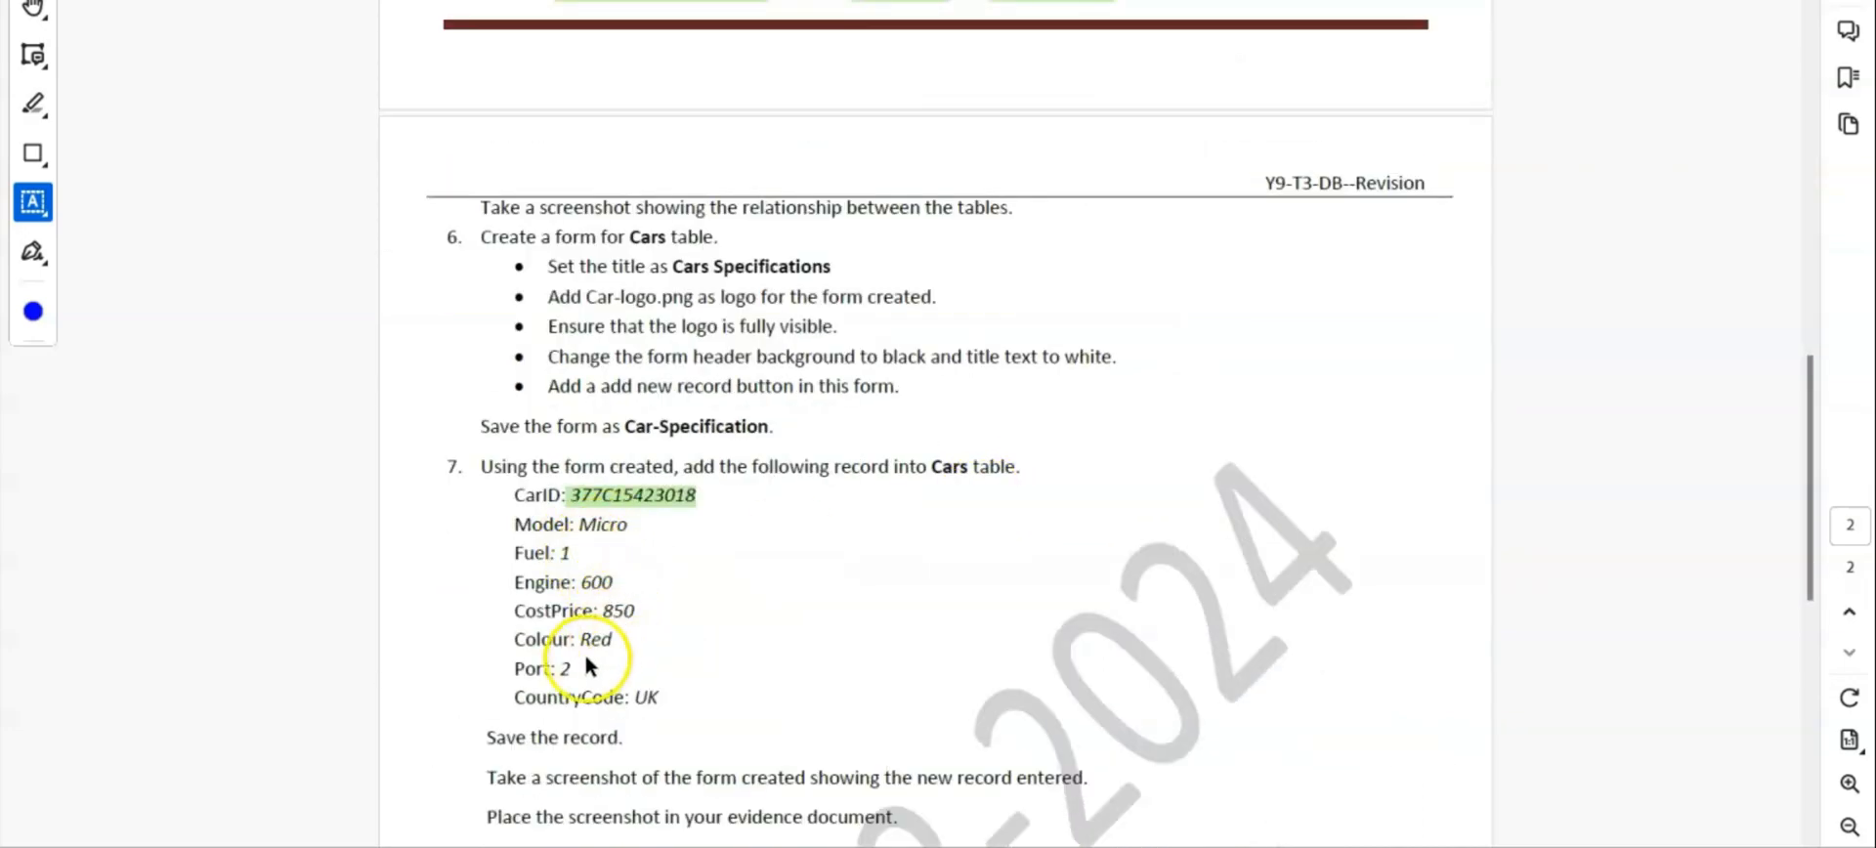
pyautogui.scroll(10, 985, 555)
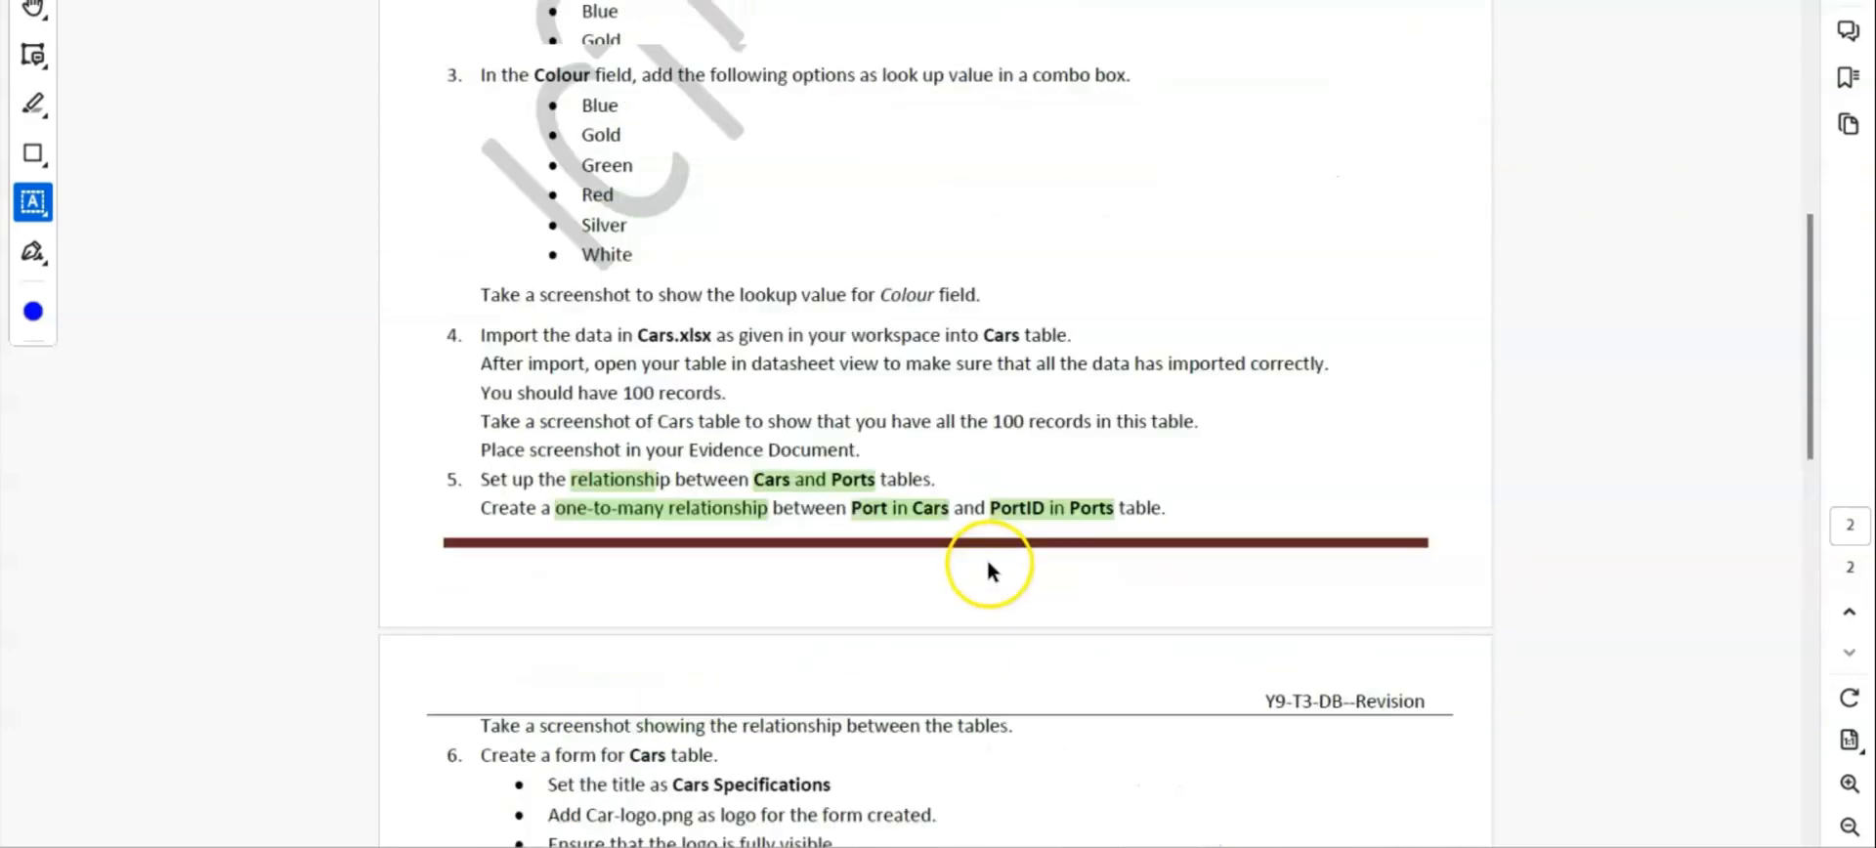
pyautogui.click(846, 334)
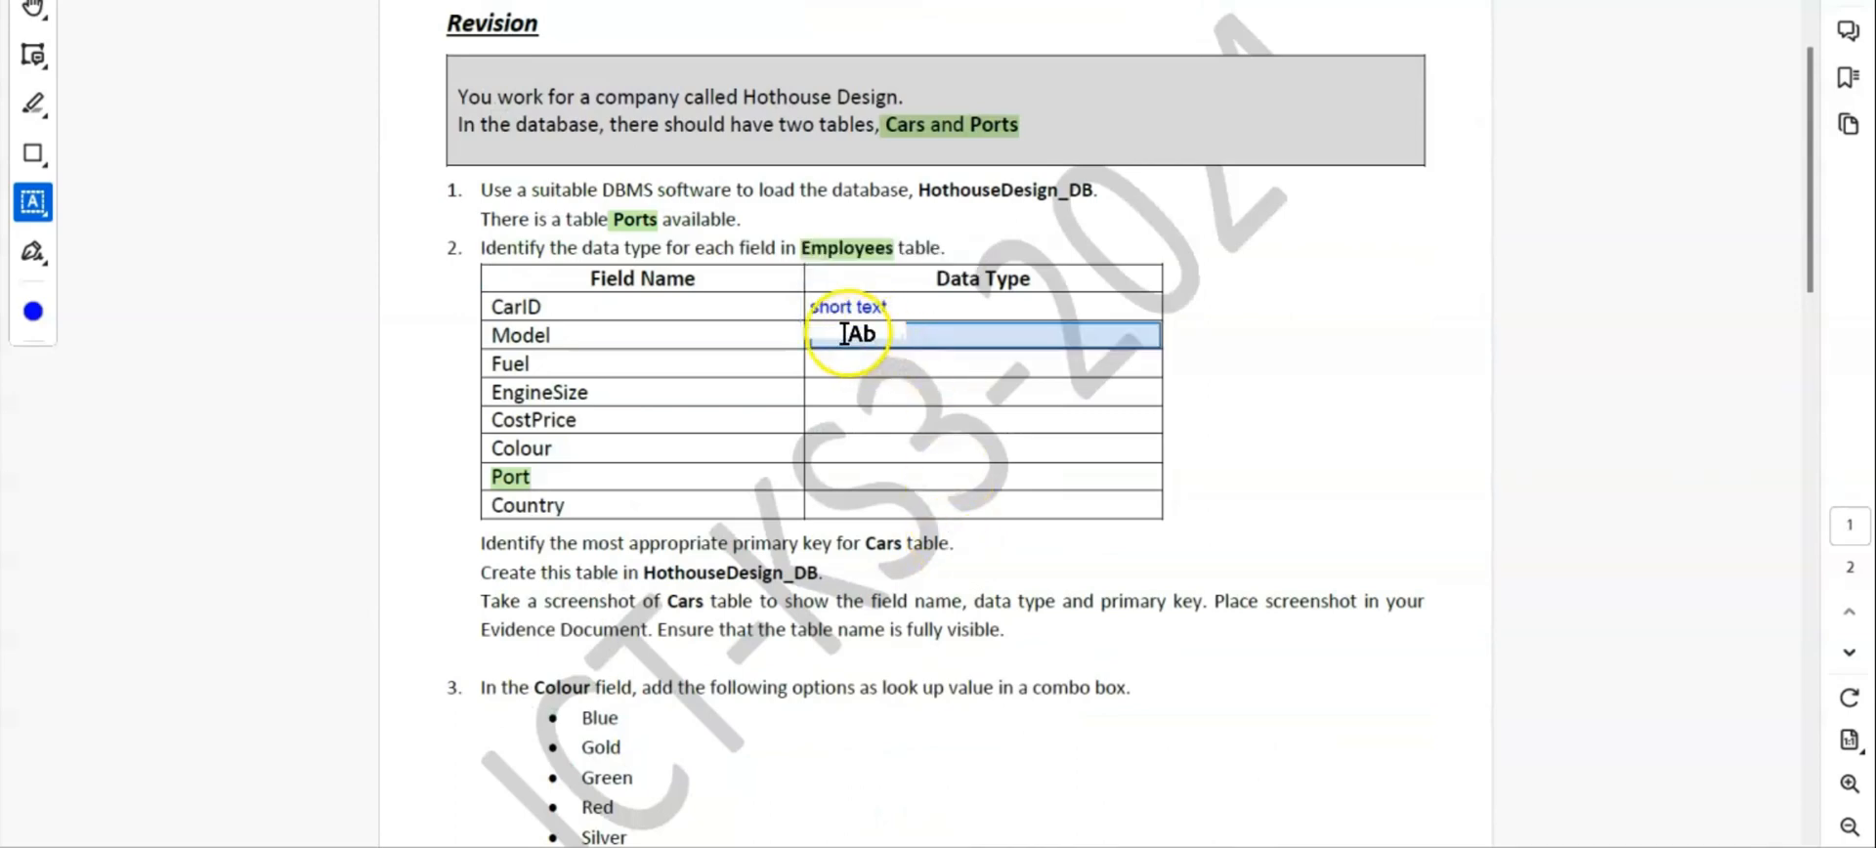
pyautogui.write('short text')
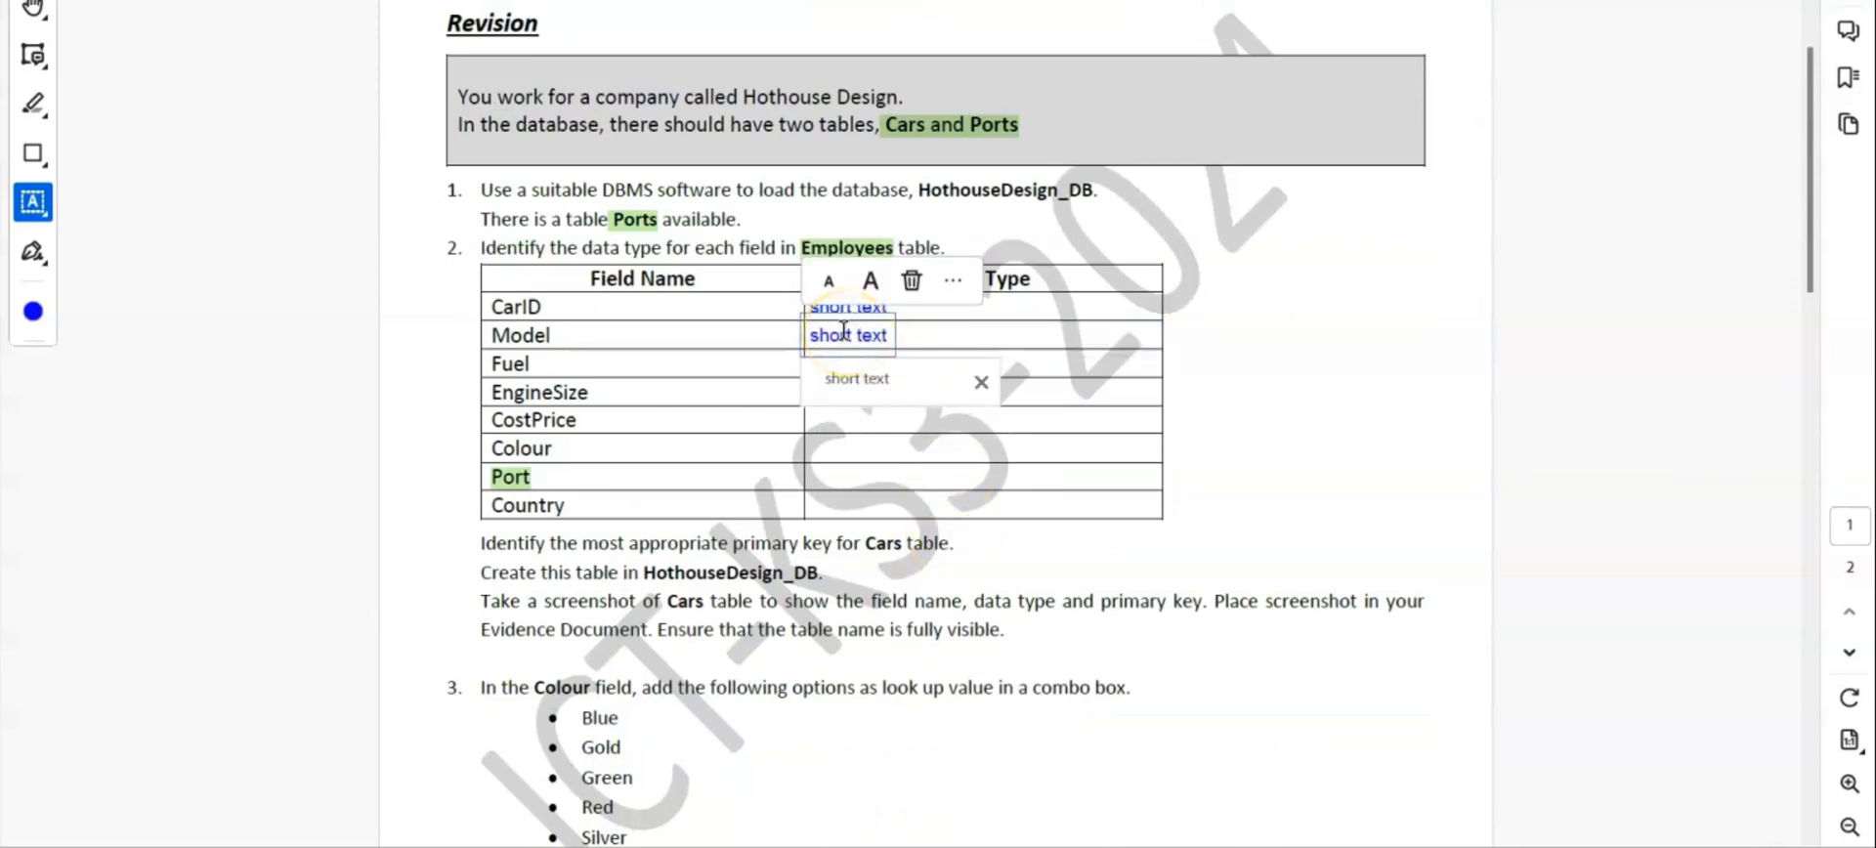
pyautogui.click(1053, 357)
# Recheck the task 7 sample record, and fill in number as the data type for both Fuel and EngineSize
pyautogui.scroll(-10, 879, 368)
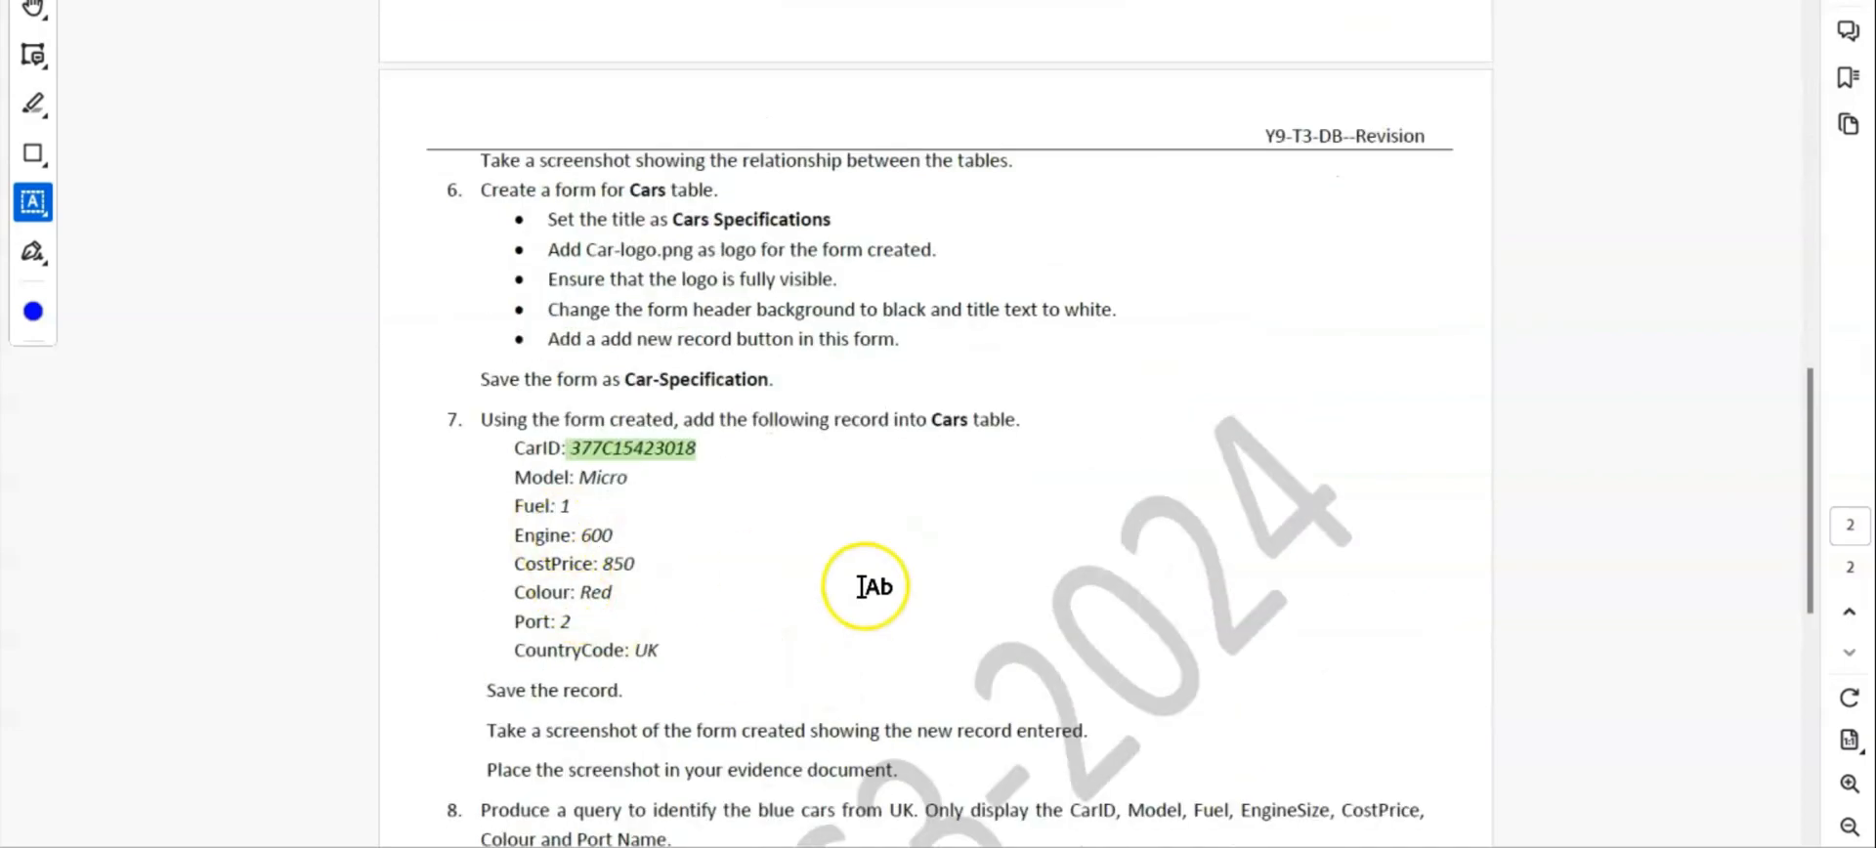
pyautogui.scroll(10, 860, 586)
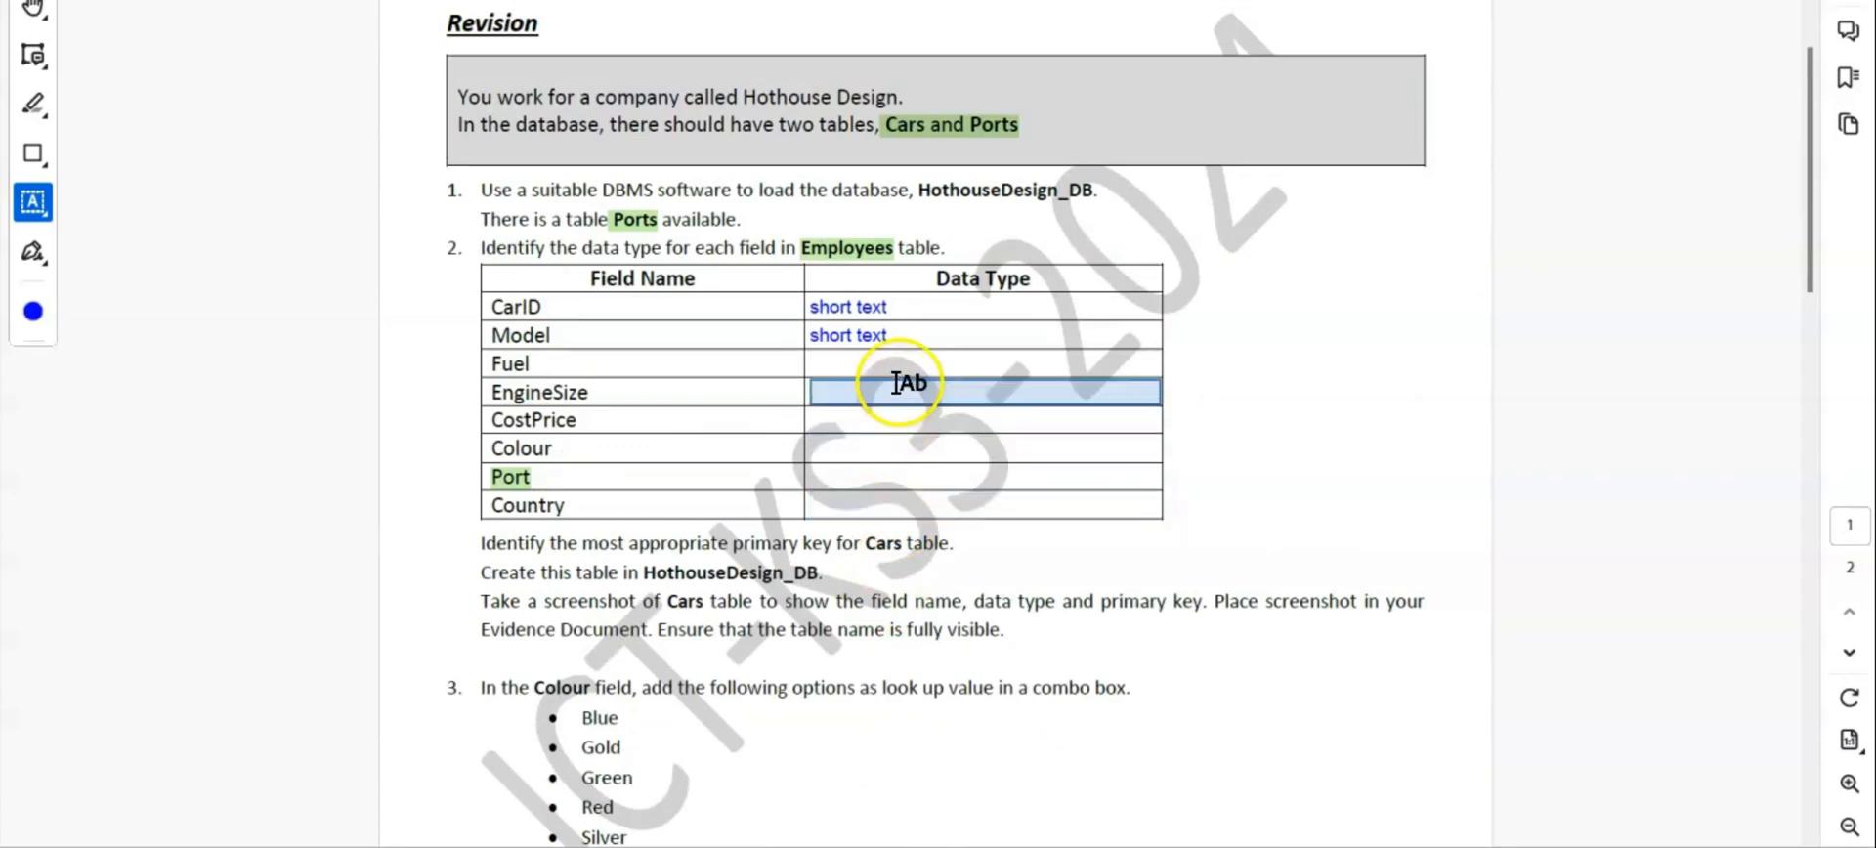
pyautogui.click(898, 355)
pyautogui.write('number')
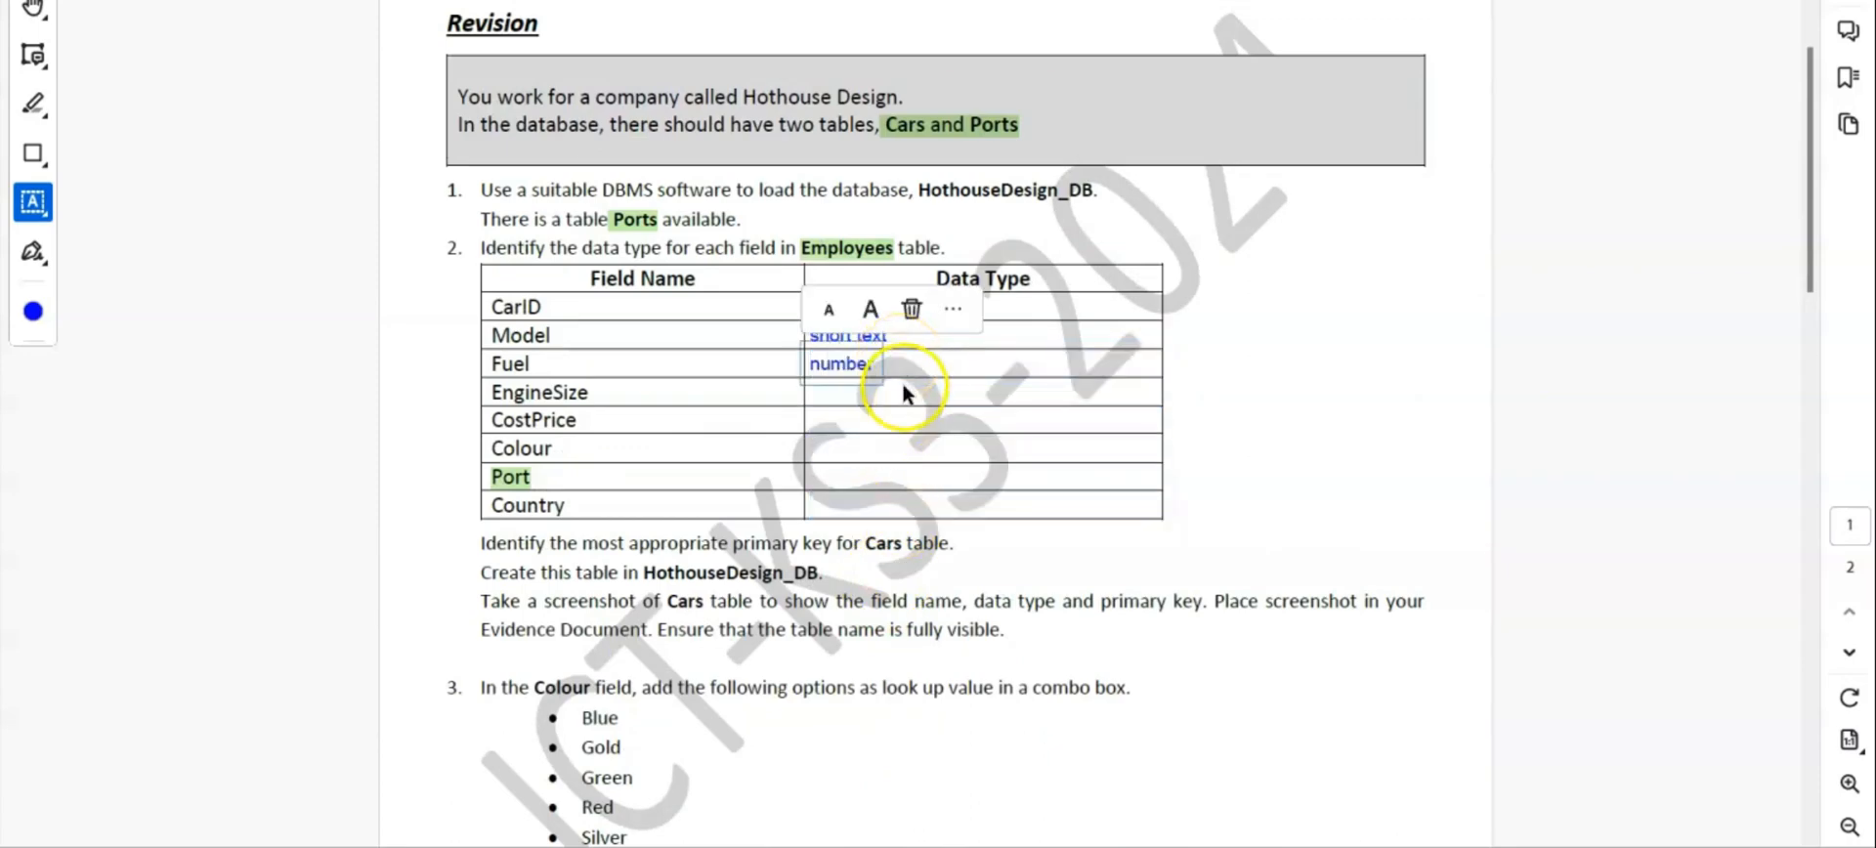
pyautogui.click(900, 391)
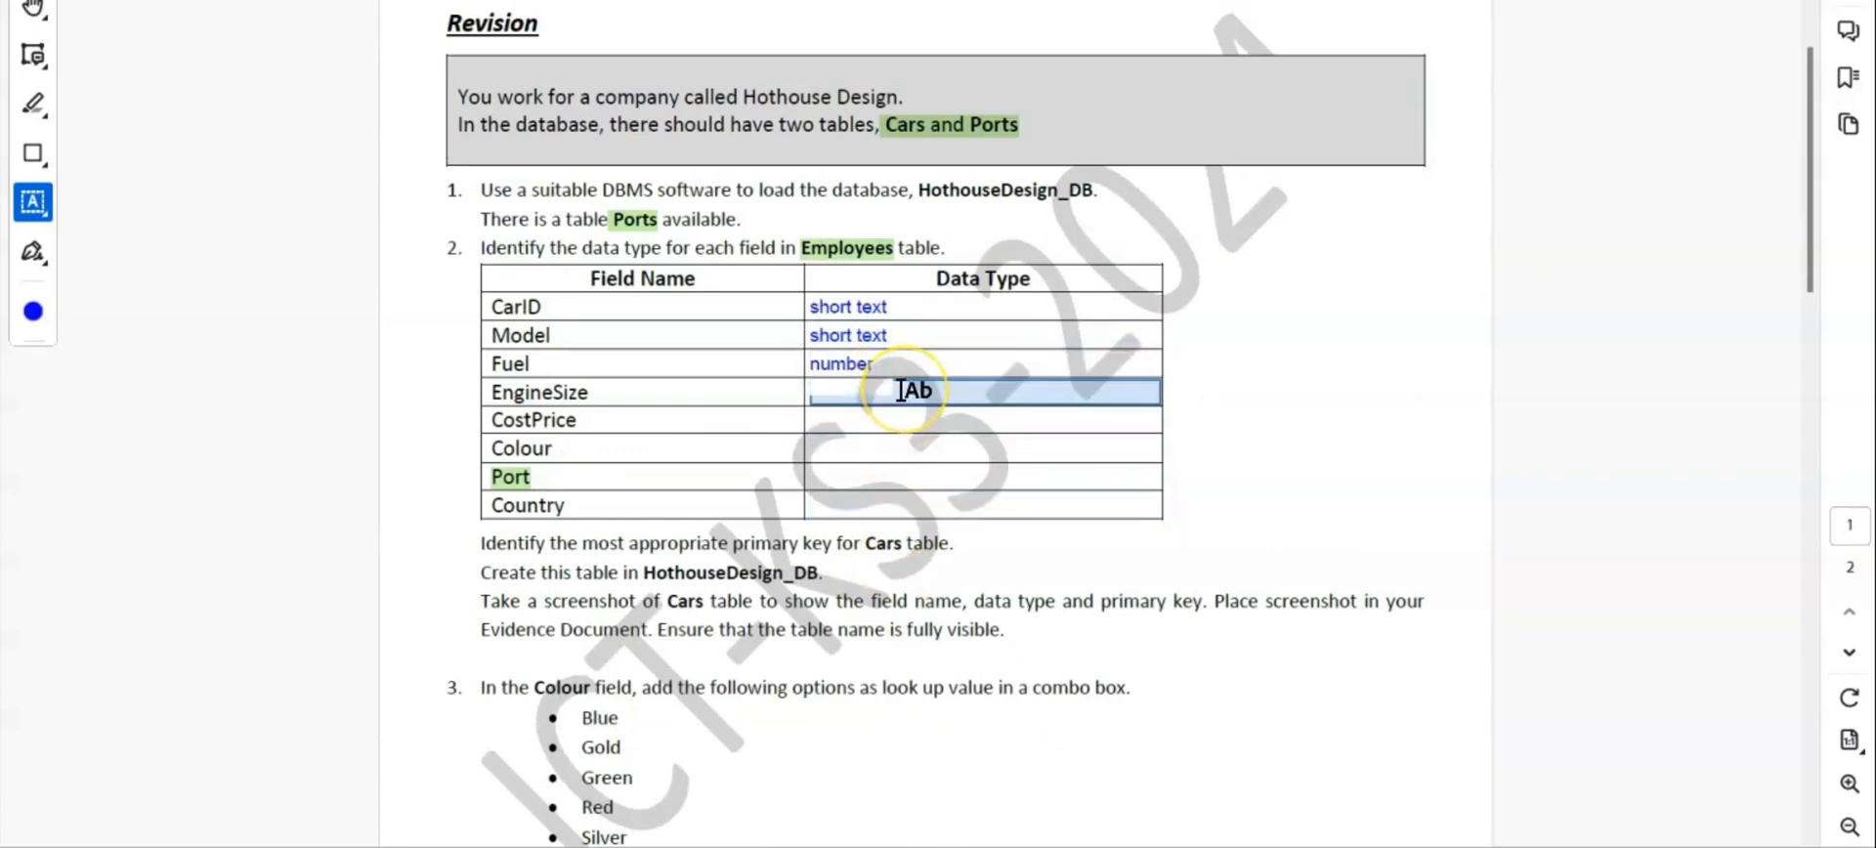
pyautogui.click(975, 391)
pyautogui.write('number')
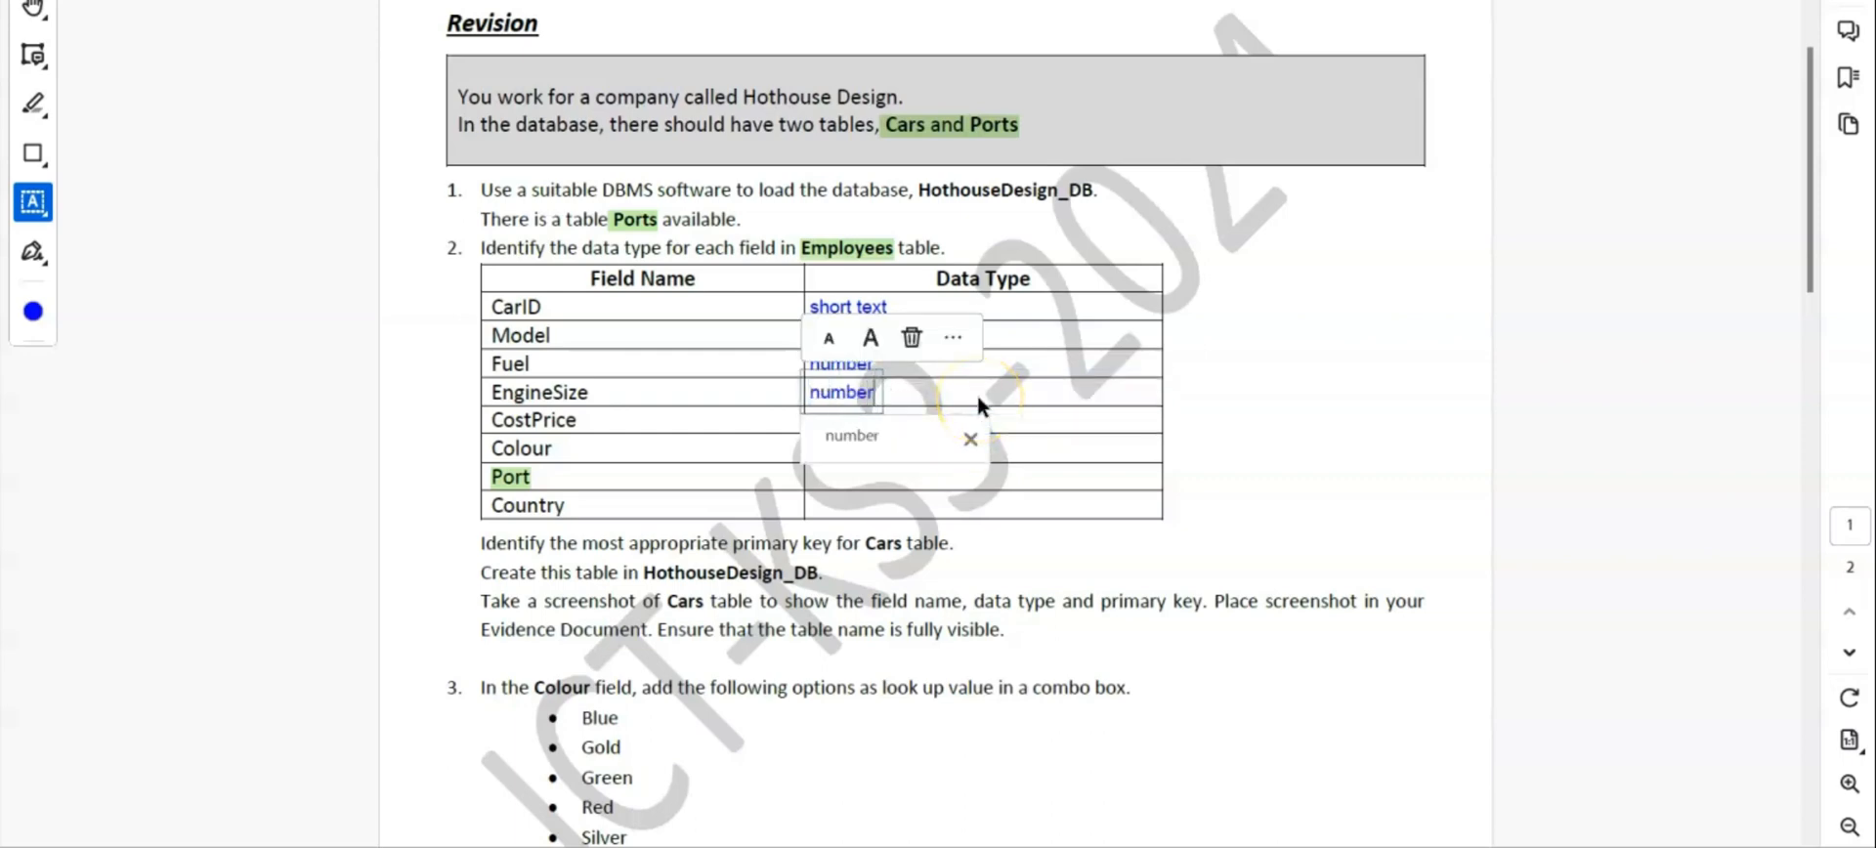
# Fill in currency as the data type for CostPrice and short text for Colour
pyautogui.click(1011, 418)
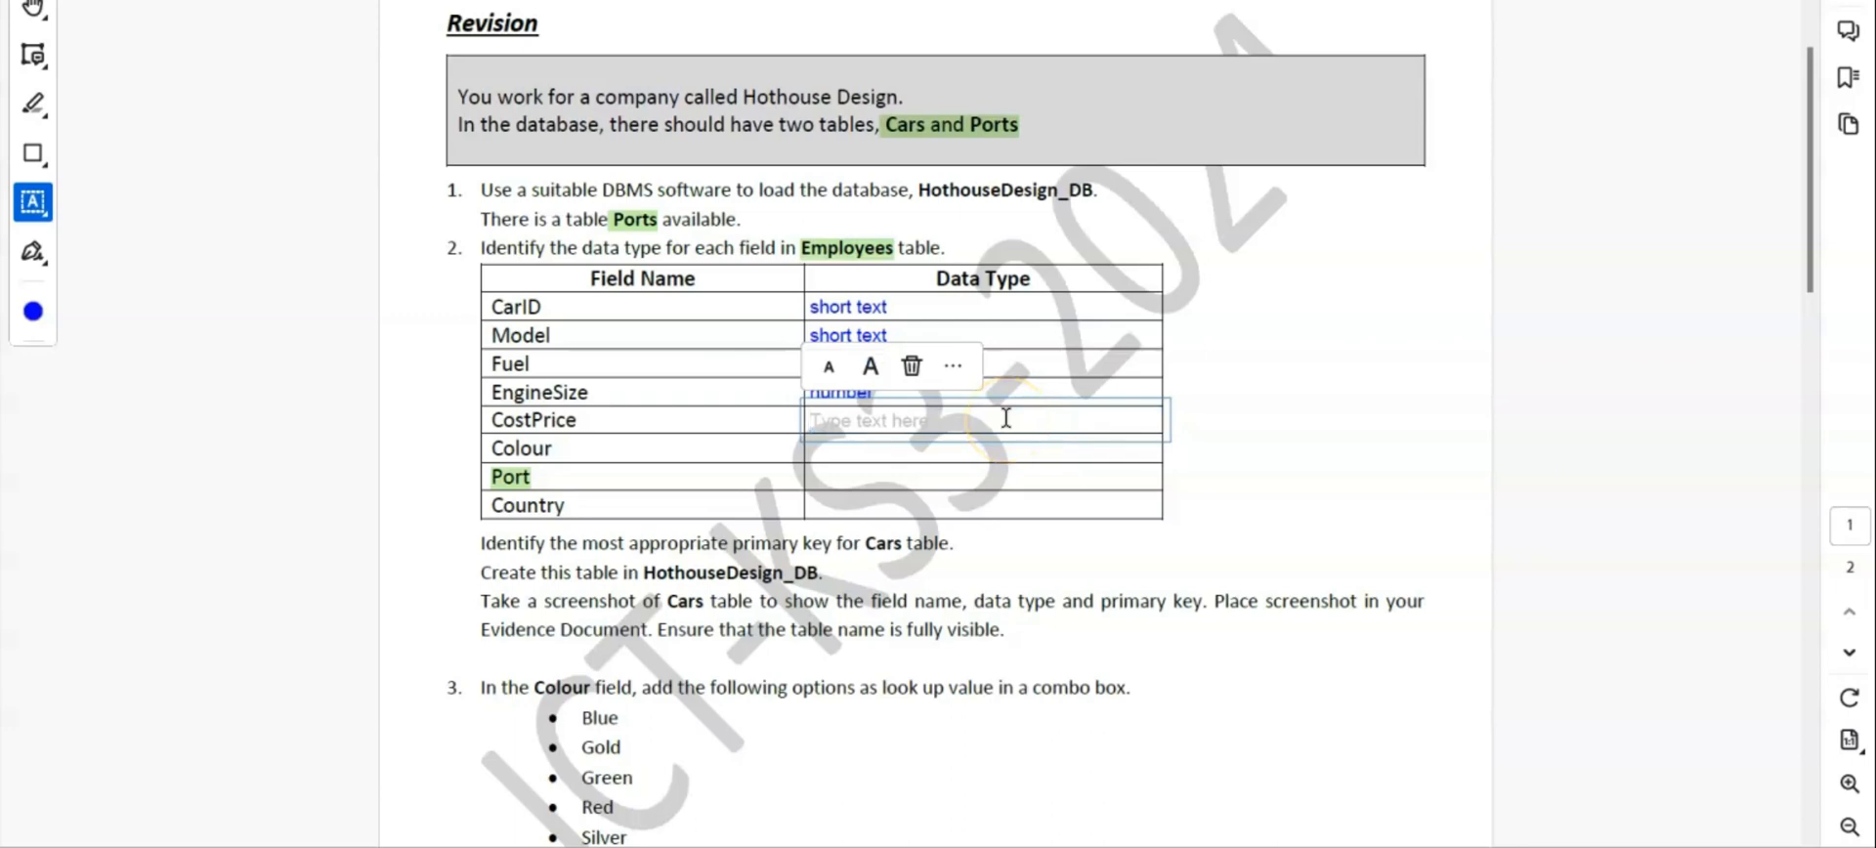
pyautogui.write('cu')
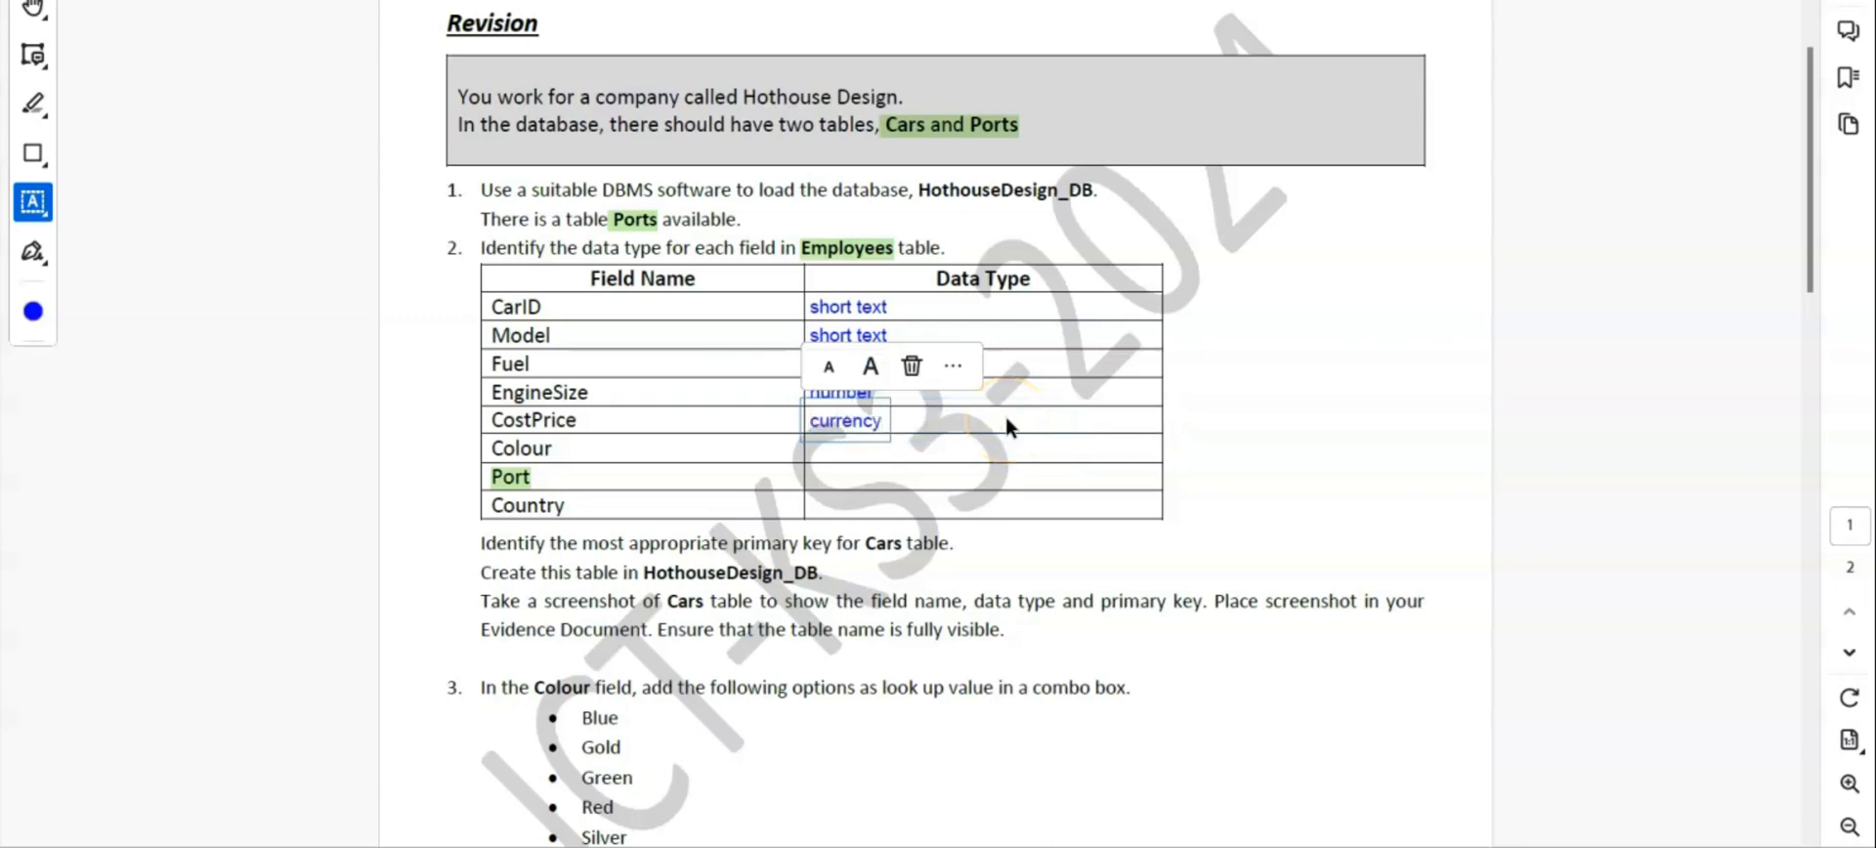
pyautogui.write('rrency')
pyautogui.click(991, 449)
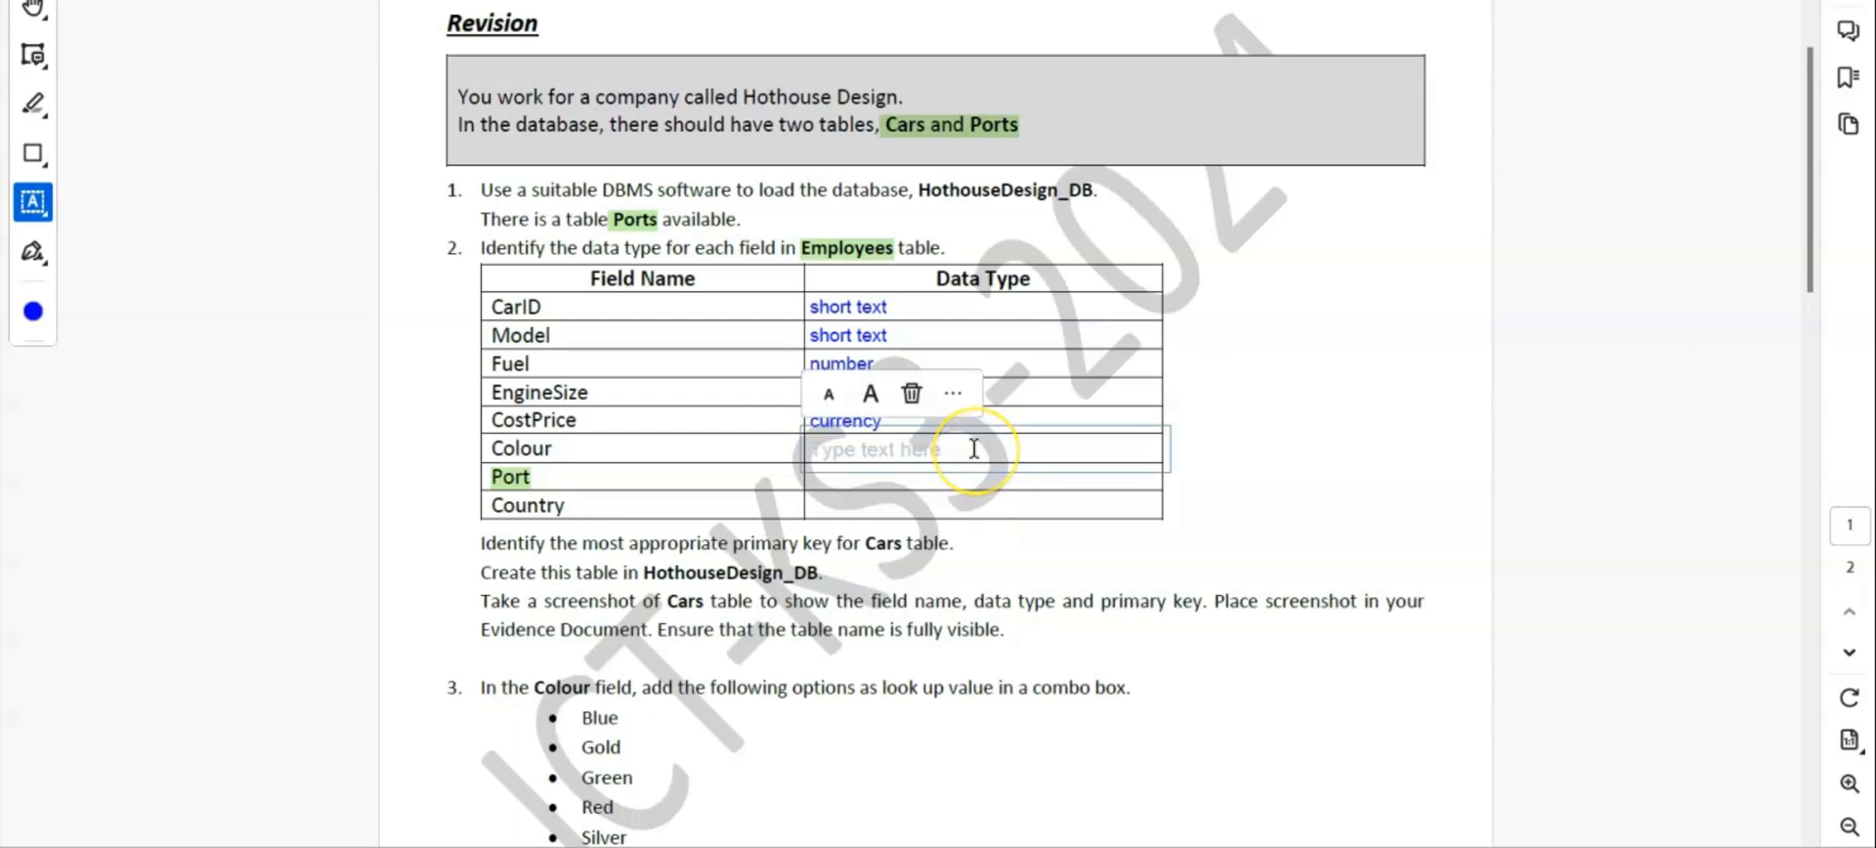
pyautogui.write('short')
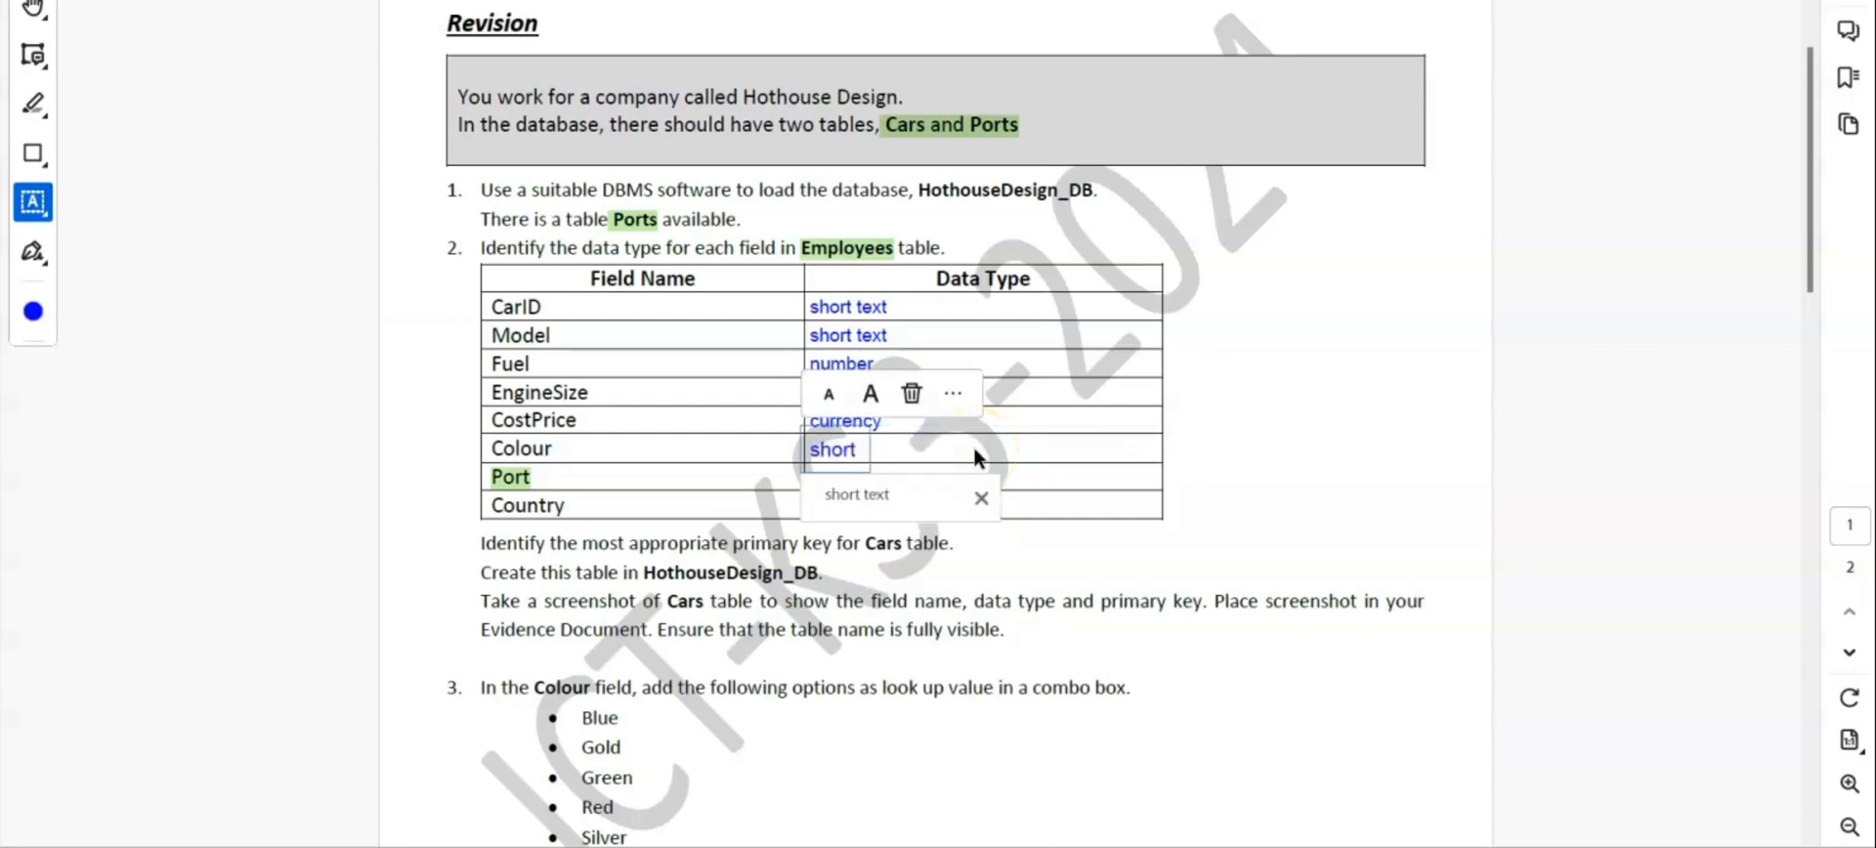
pyautogui.write(' text')
# Fill in number as the data type for Port and short text for Country, and leave the text tool
pyautogui.click(1036, 479)
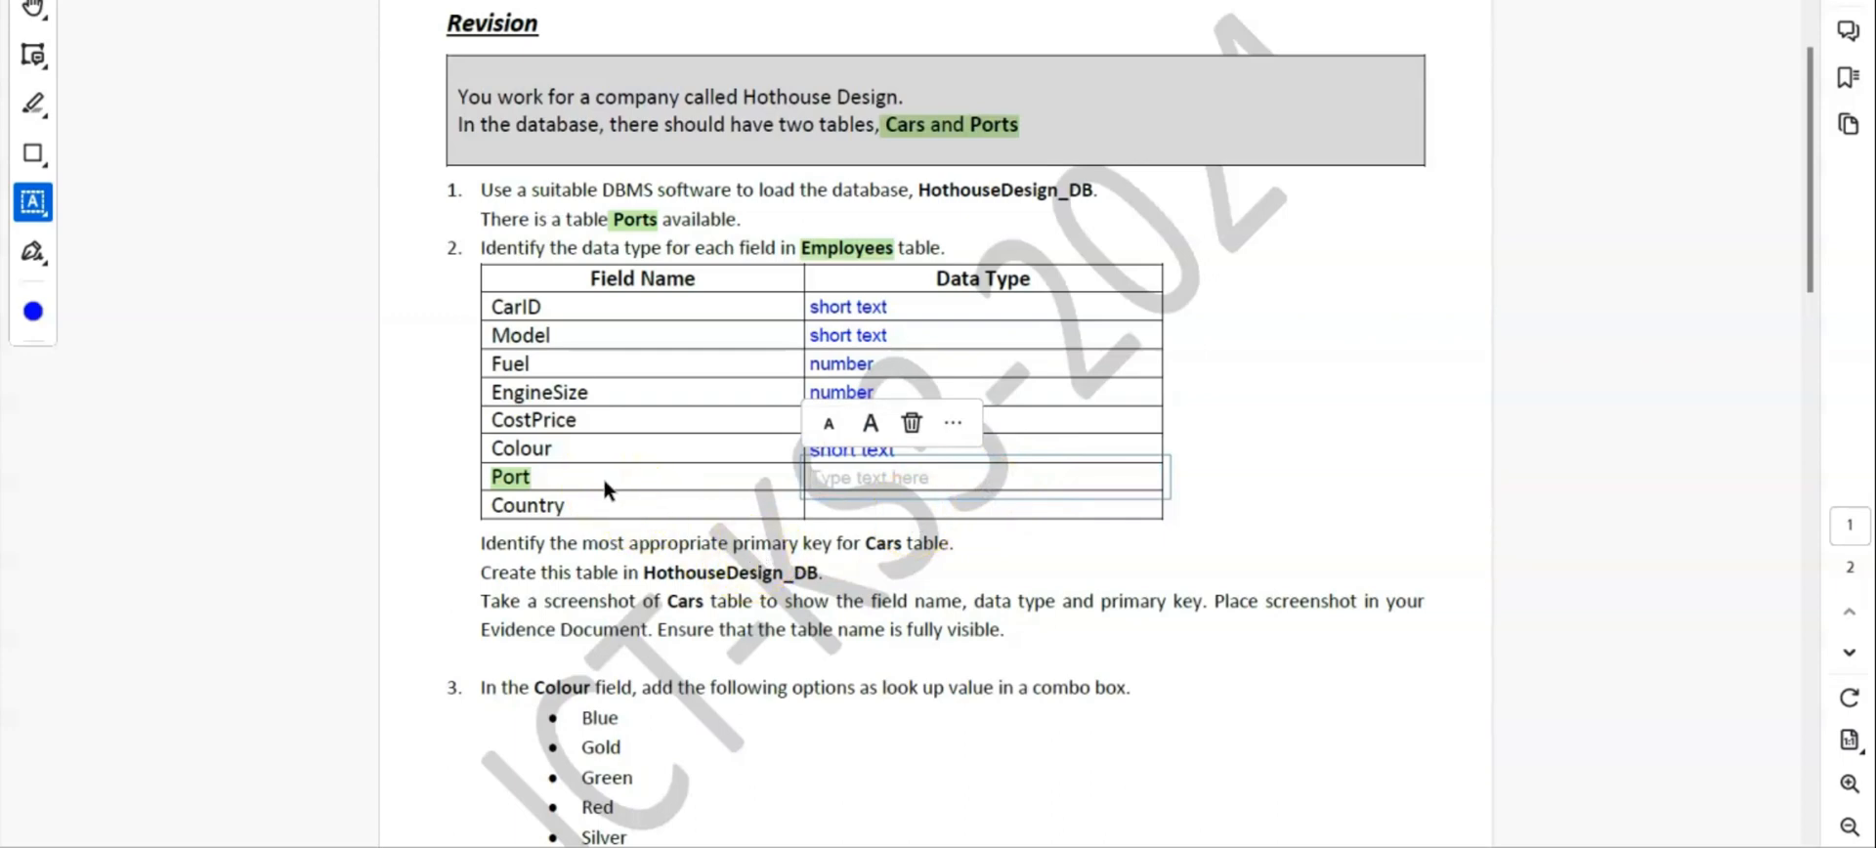
pyautogui.write('nub')
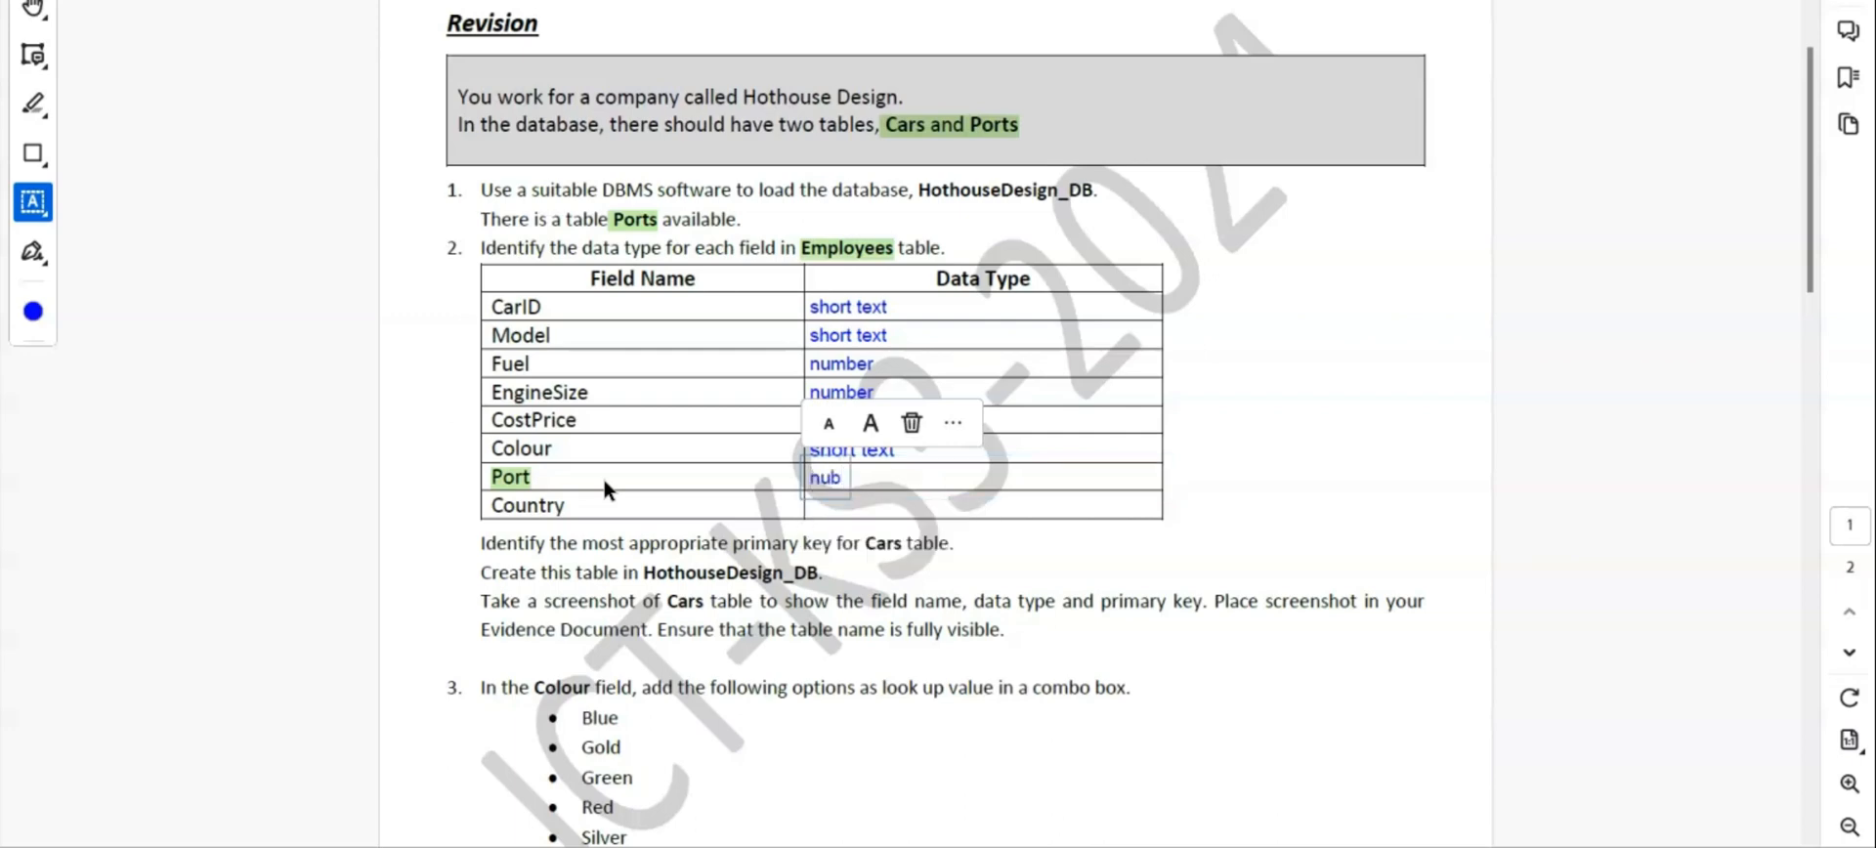
pyautogui.write('mber')
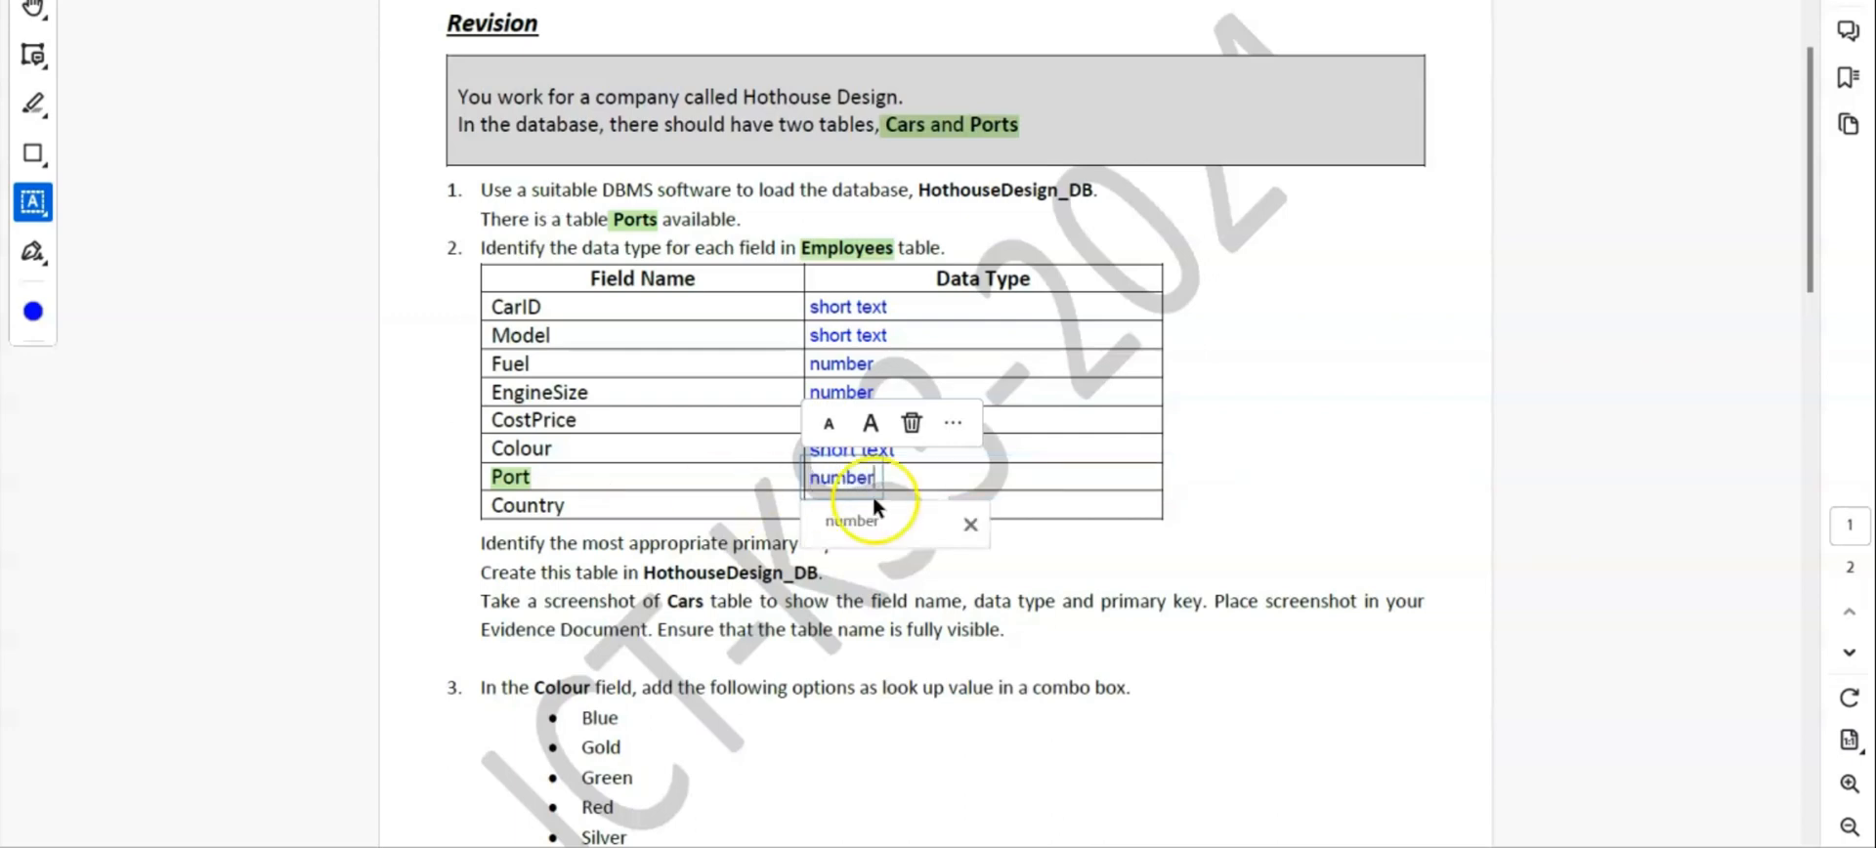
pyautogui.click(1089, 509)
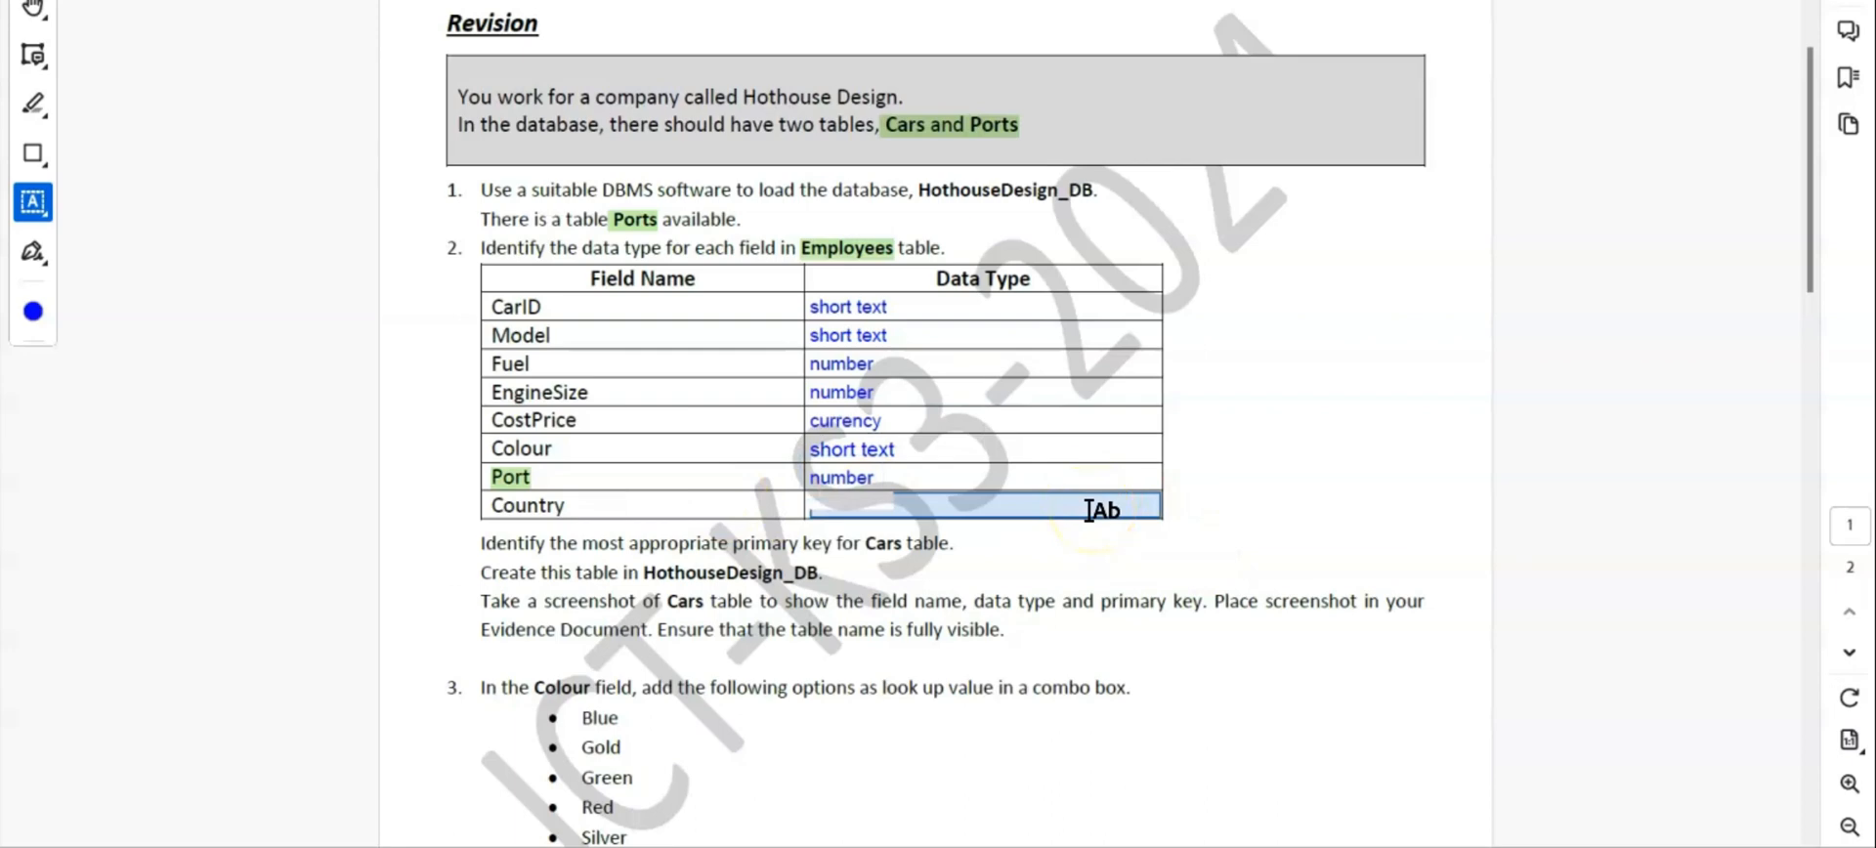
pyautogui.write('short')
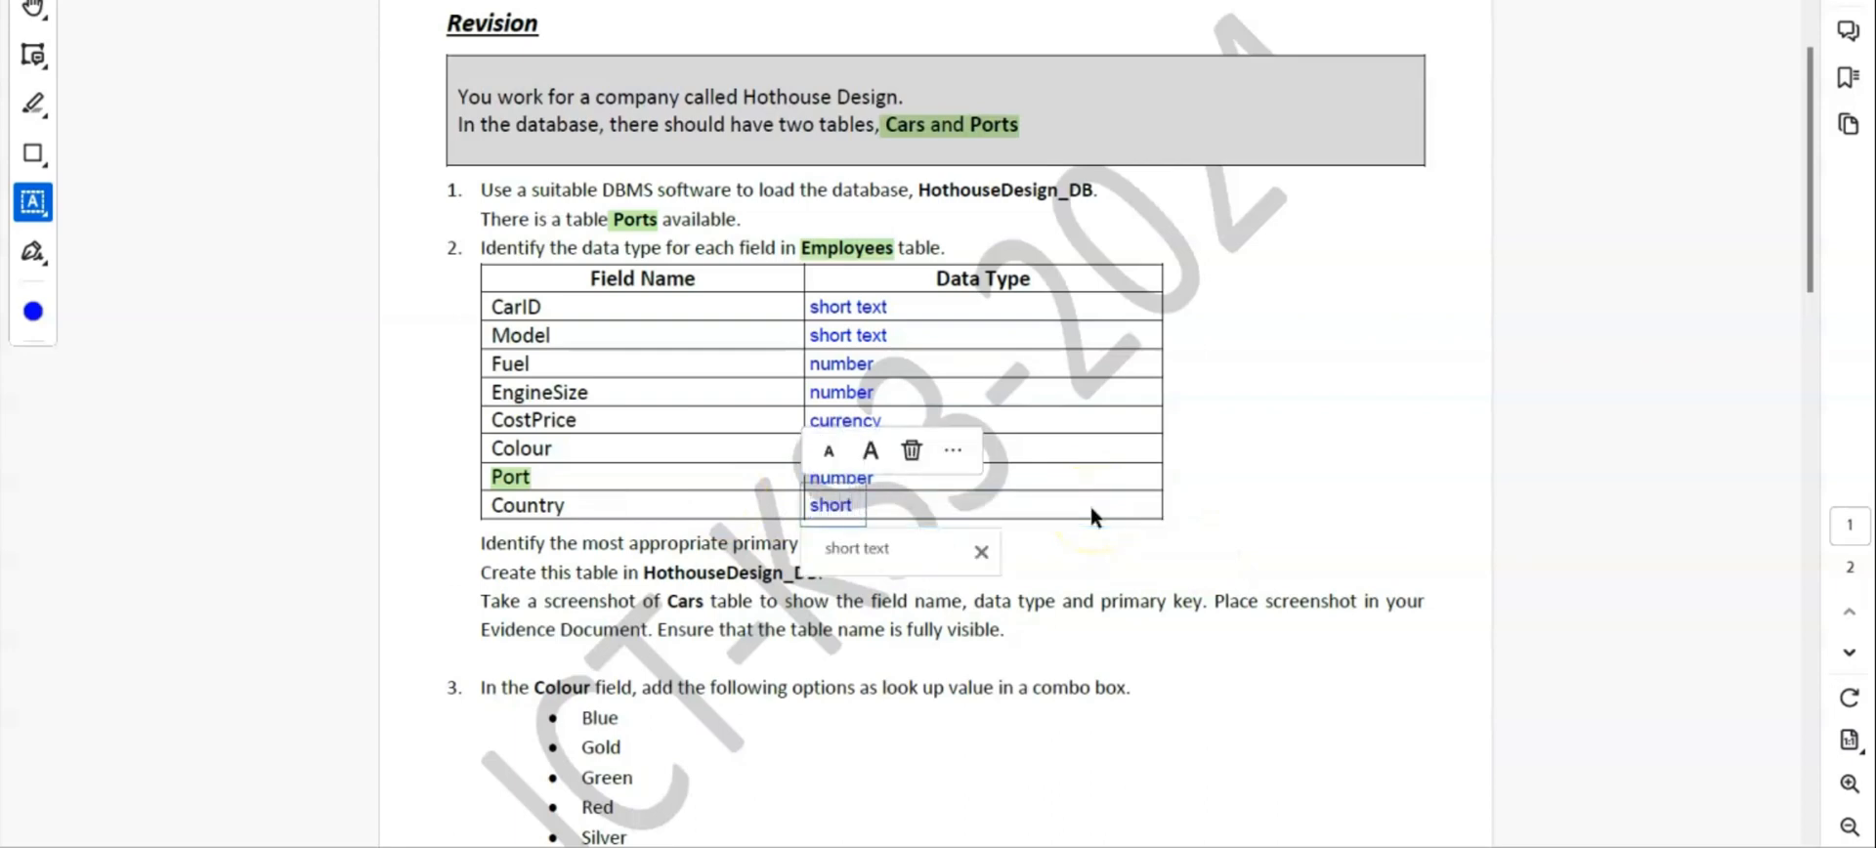
pyautogui.write(' text')
pyautogui.click(1397, 508)
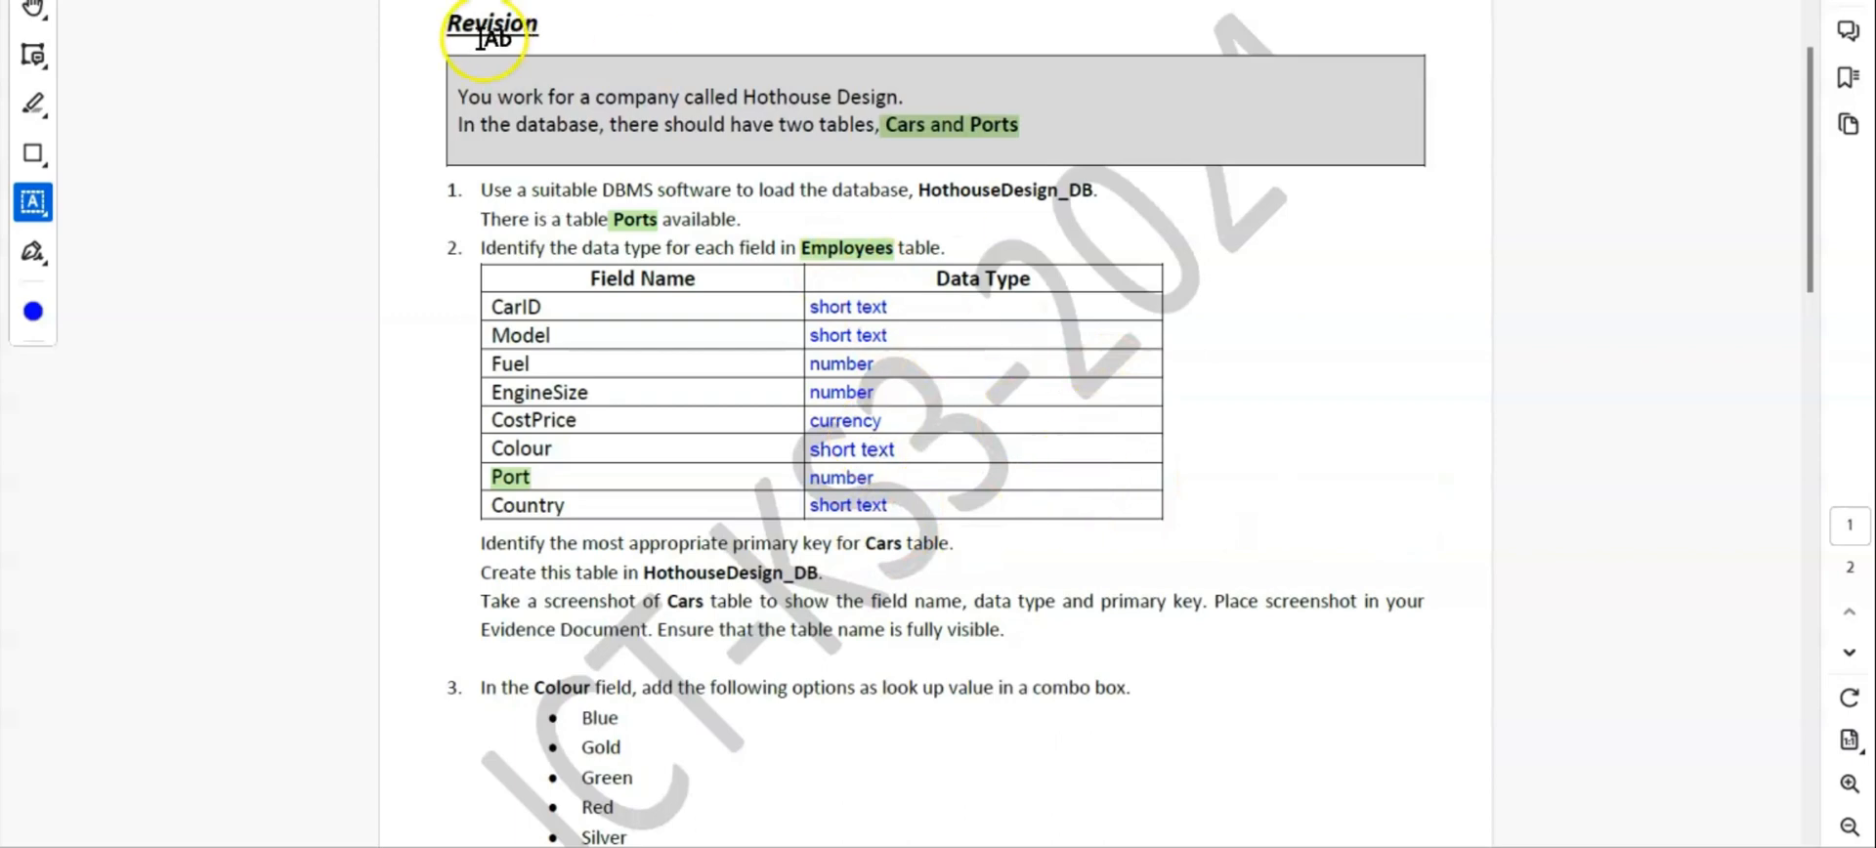
pyautogui.click(34, 14)
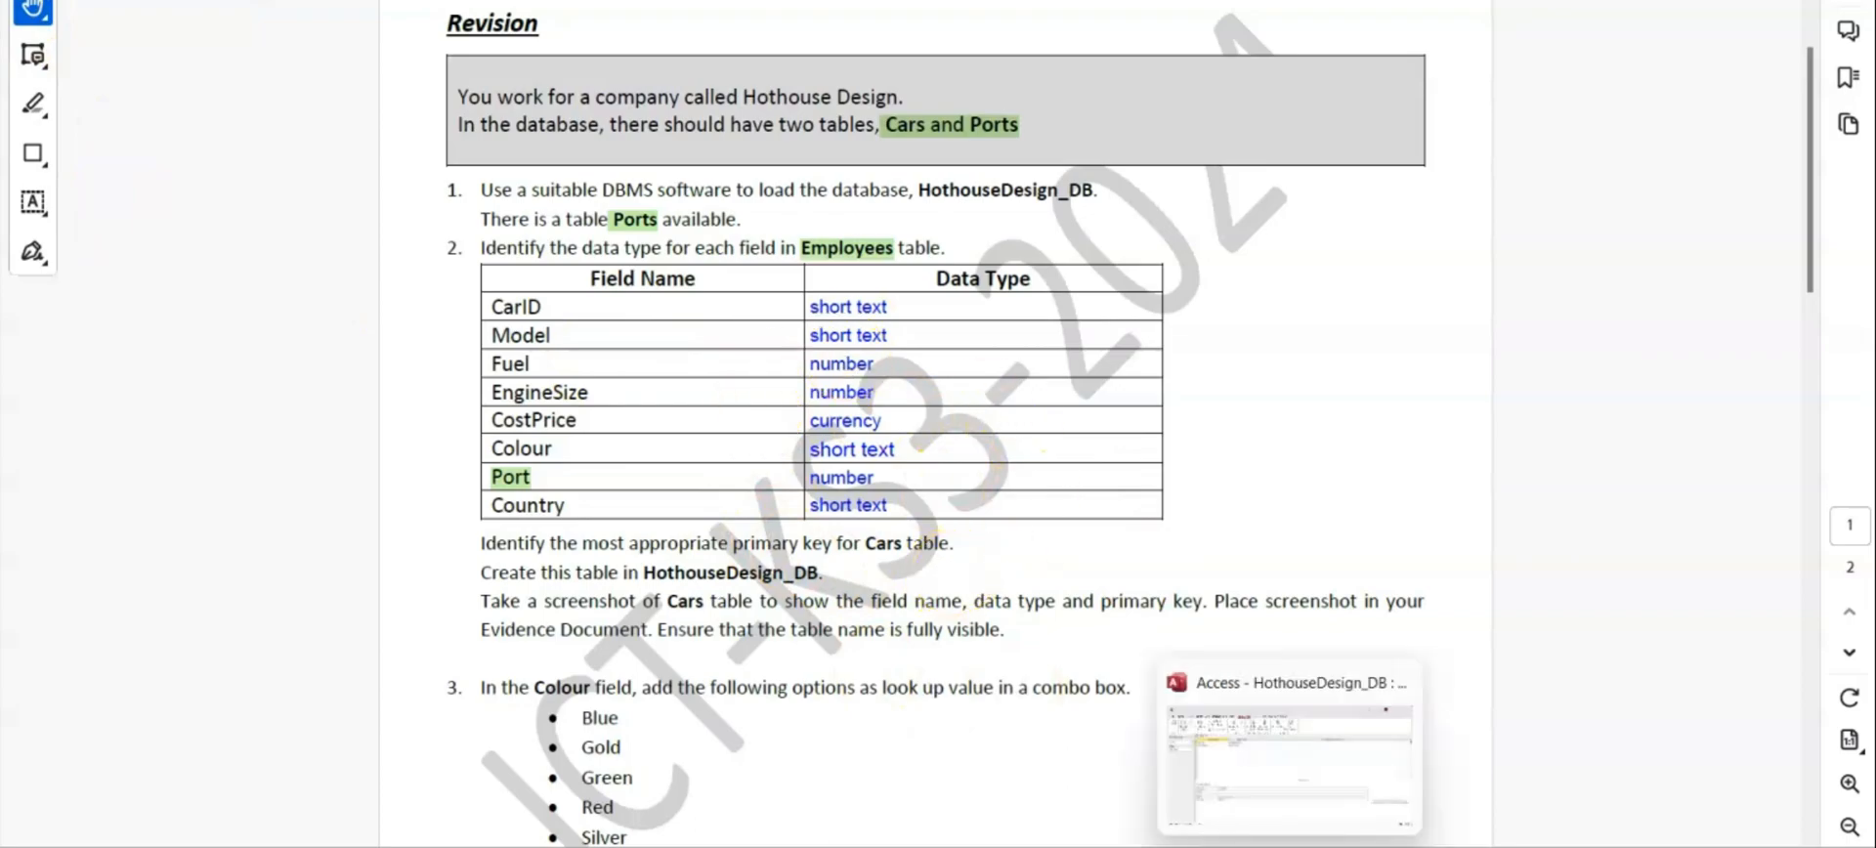
# Switch to Access, close the Ports table, and create a new blank table
pyautogui.click(1290, 846)
pyautogui.click(298, 170)
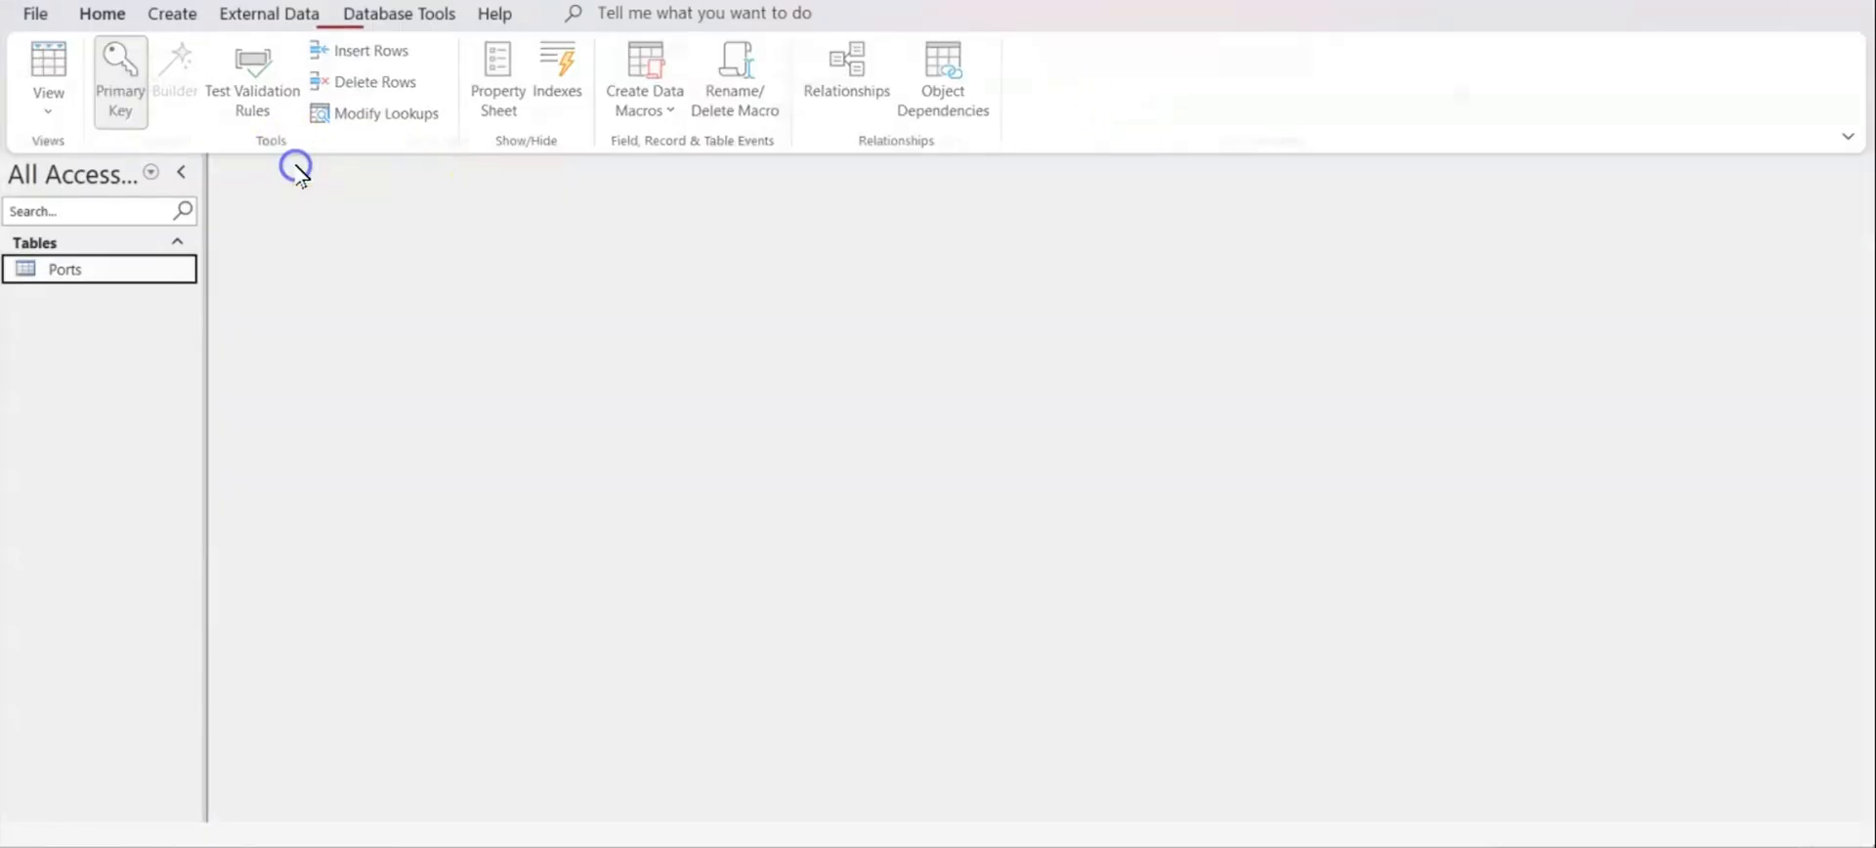
pyautogui.click(172, 13)
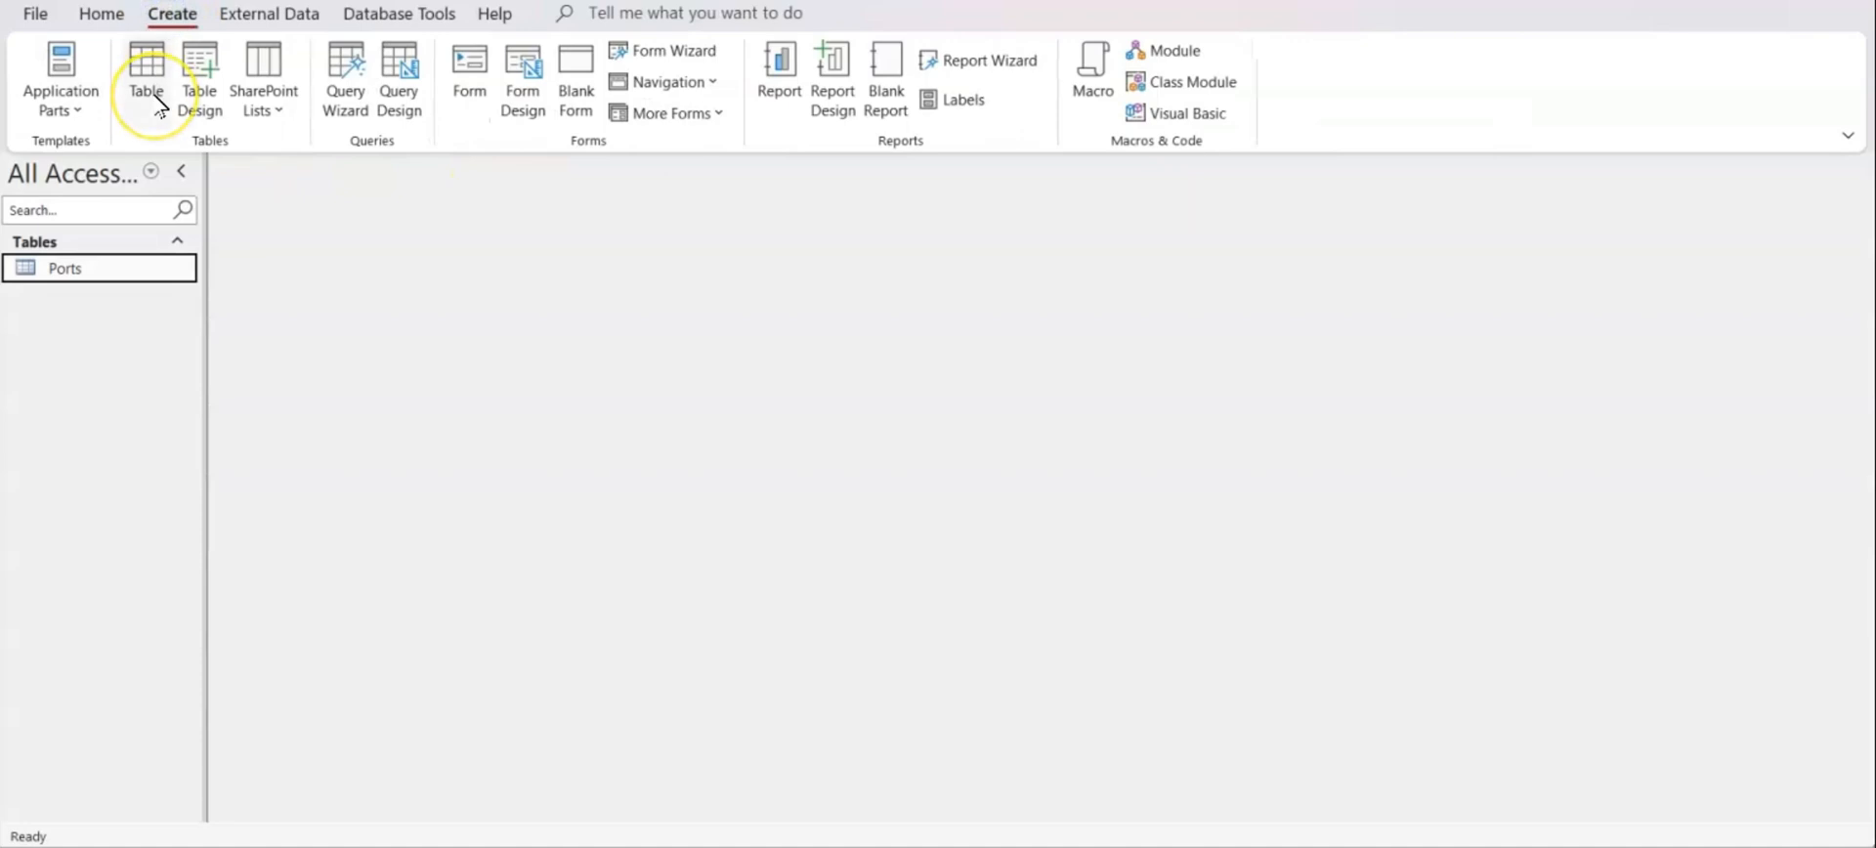
pyautogui.click(156, 93)
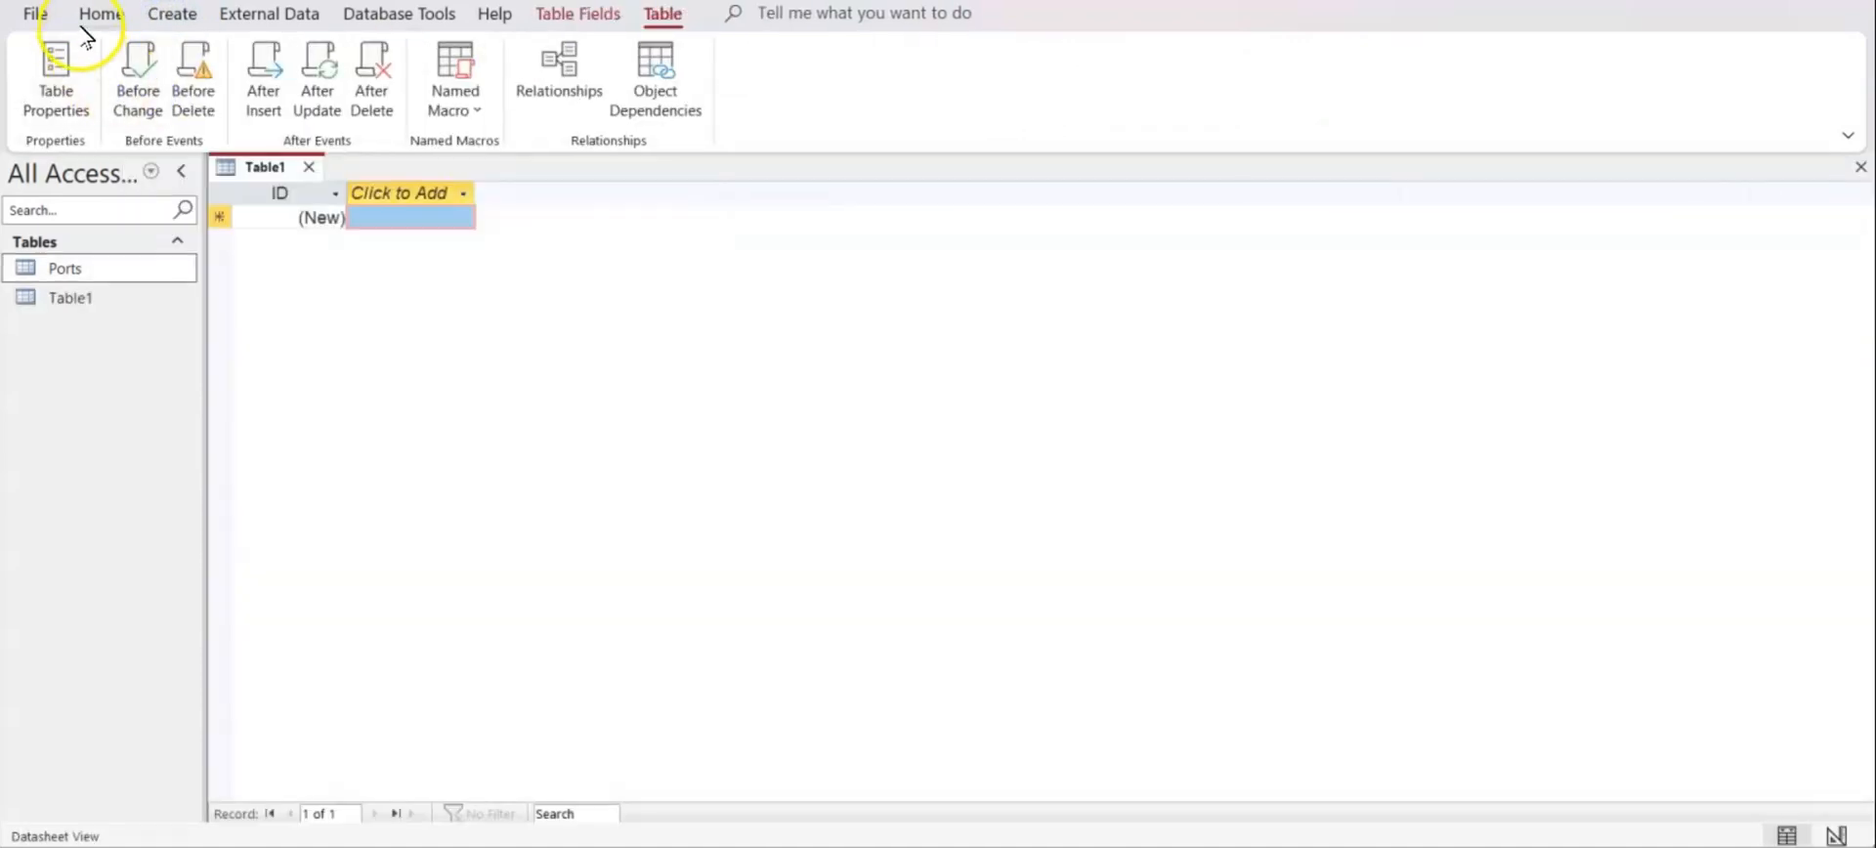
# Save the new table as Employees and open it in Design View
pyautogui.hotkey('ctrl', 's')
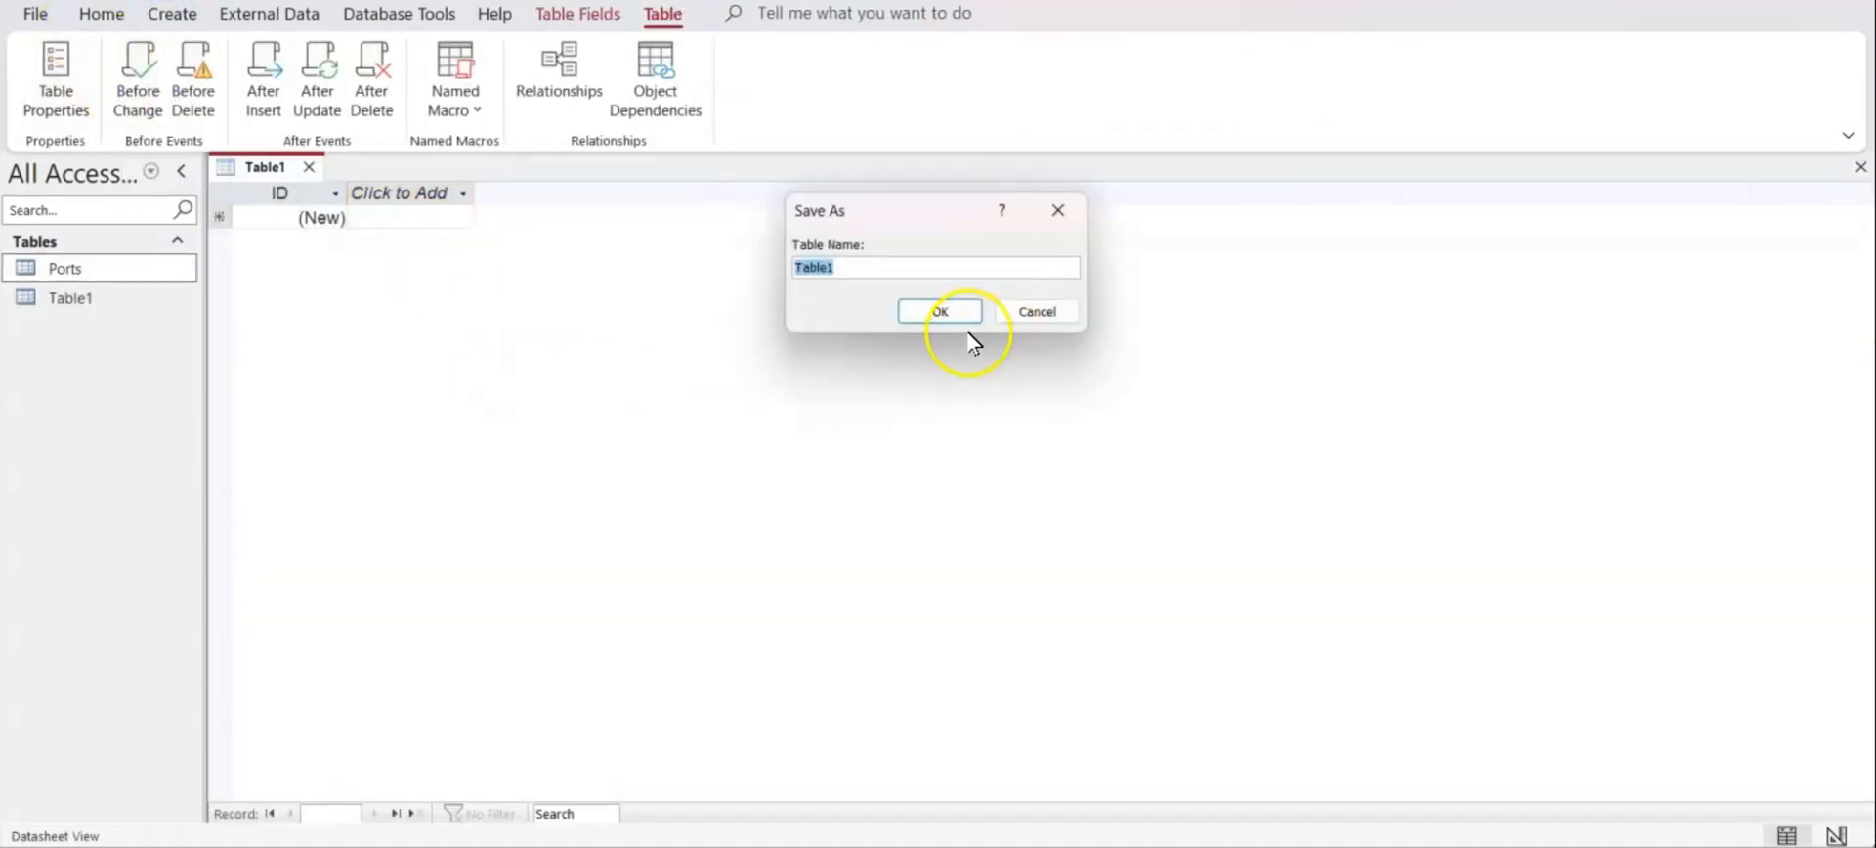
pyautogui.write('Employees')
pyautogui.click(955, 318)
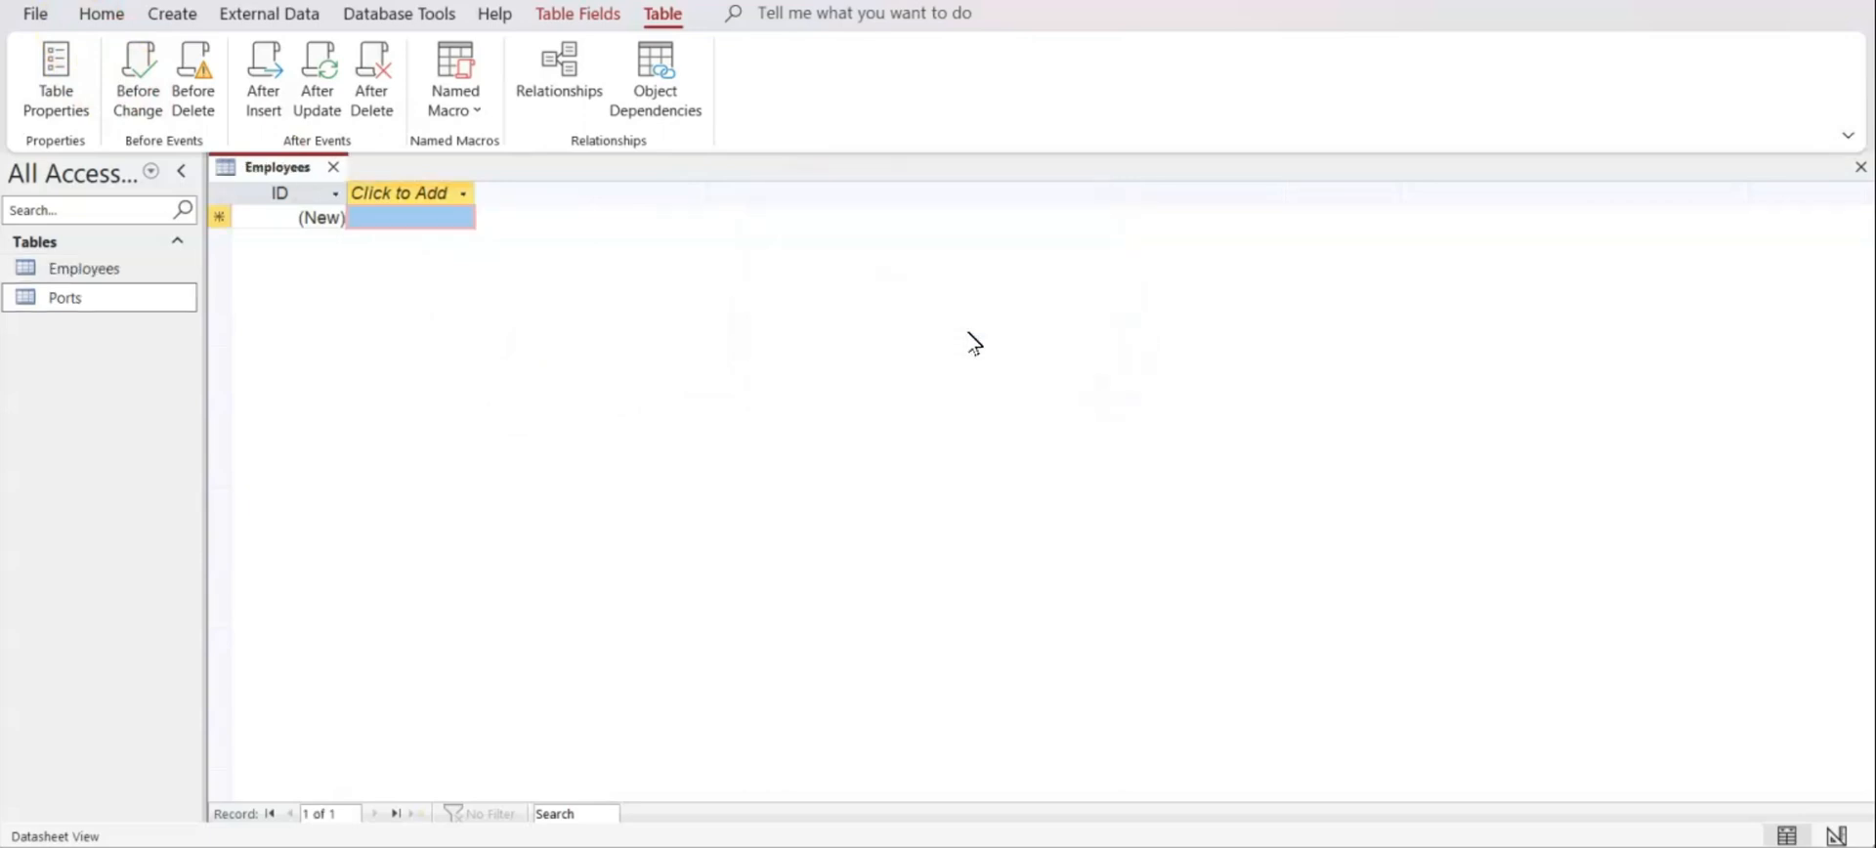
pyautogui.click(101, 14)
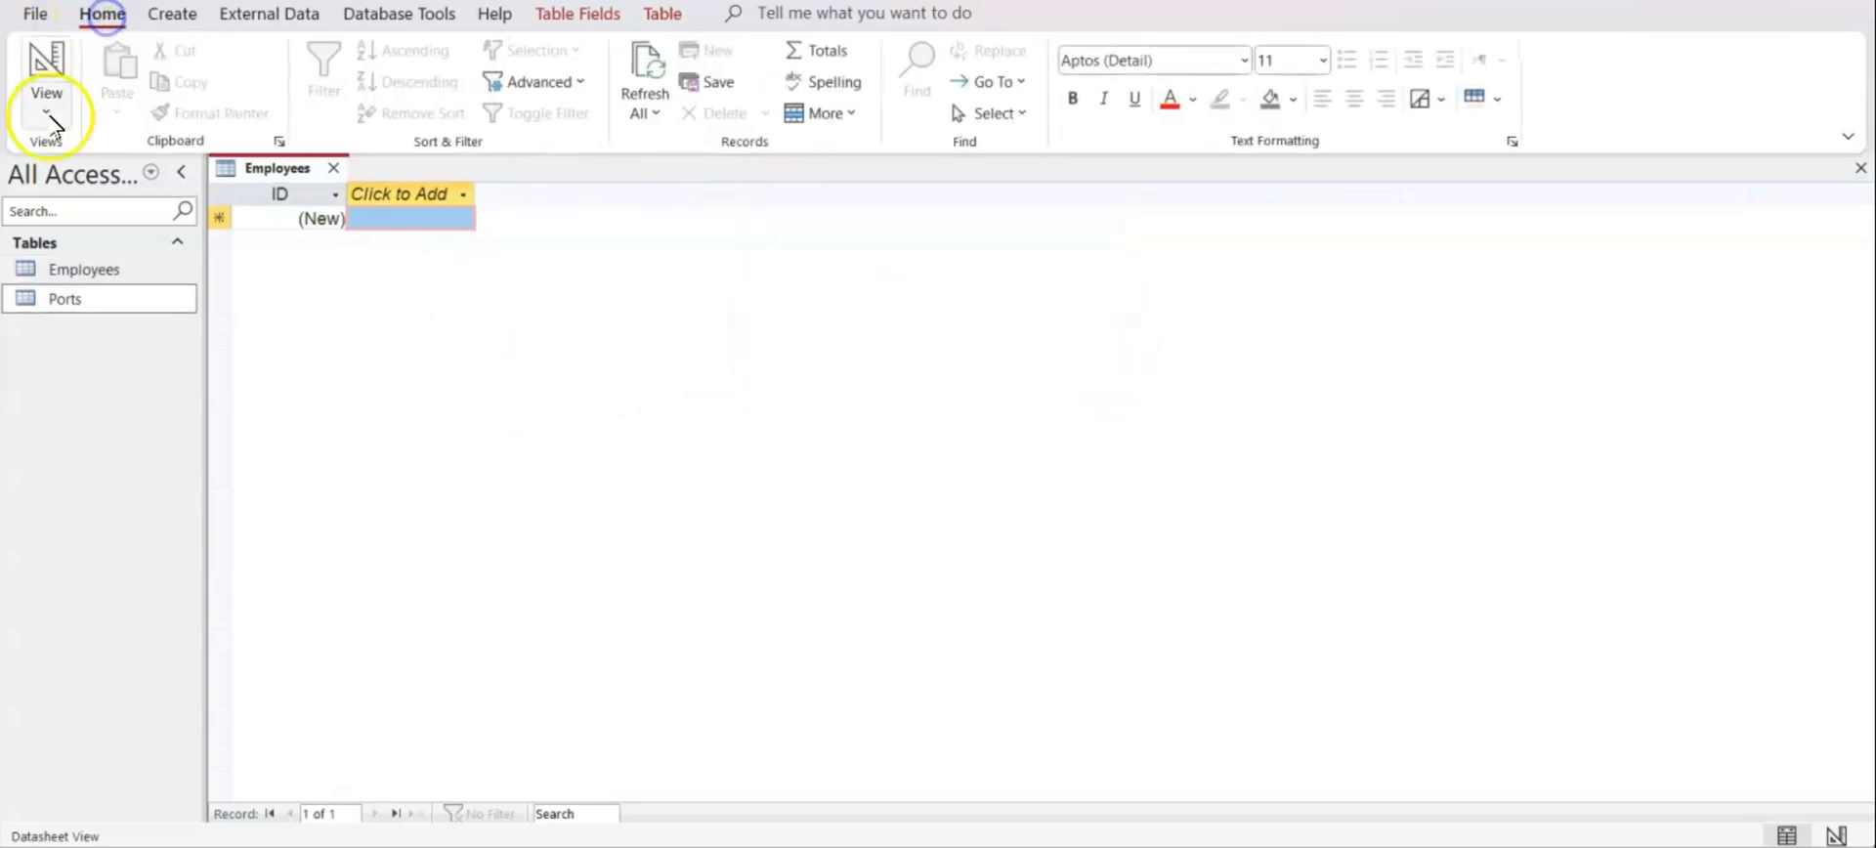
pyautogui.click(50, 105)
pyautogui.click(94, 207)
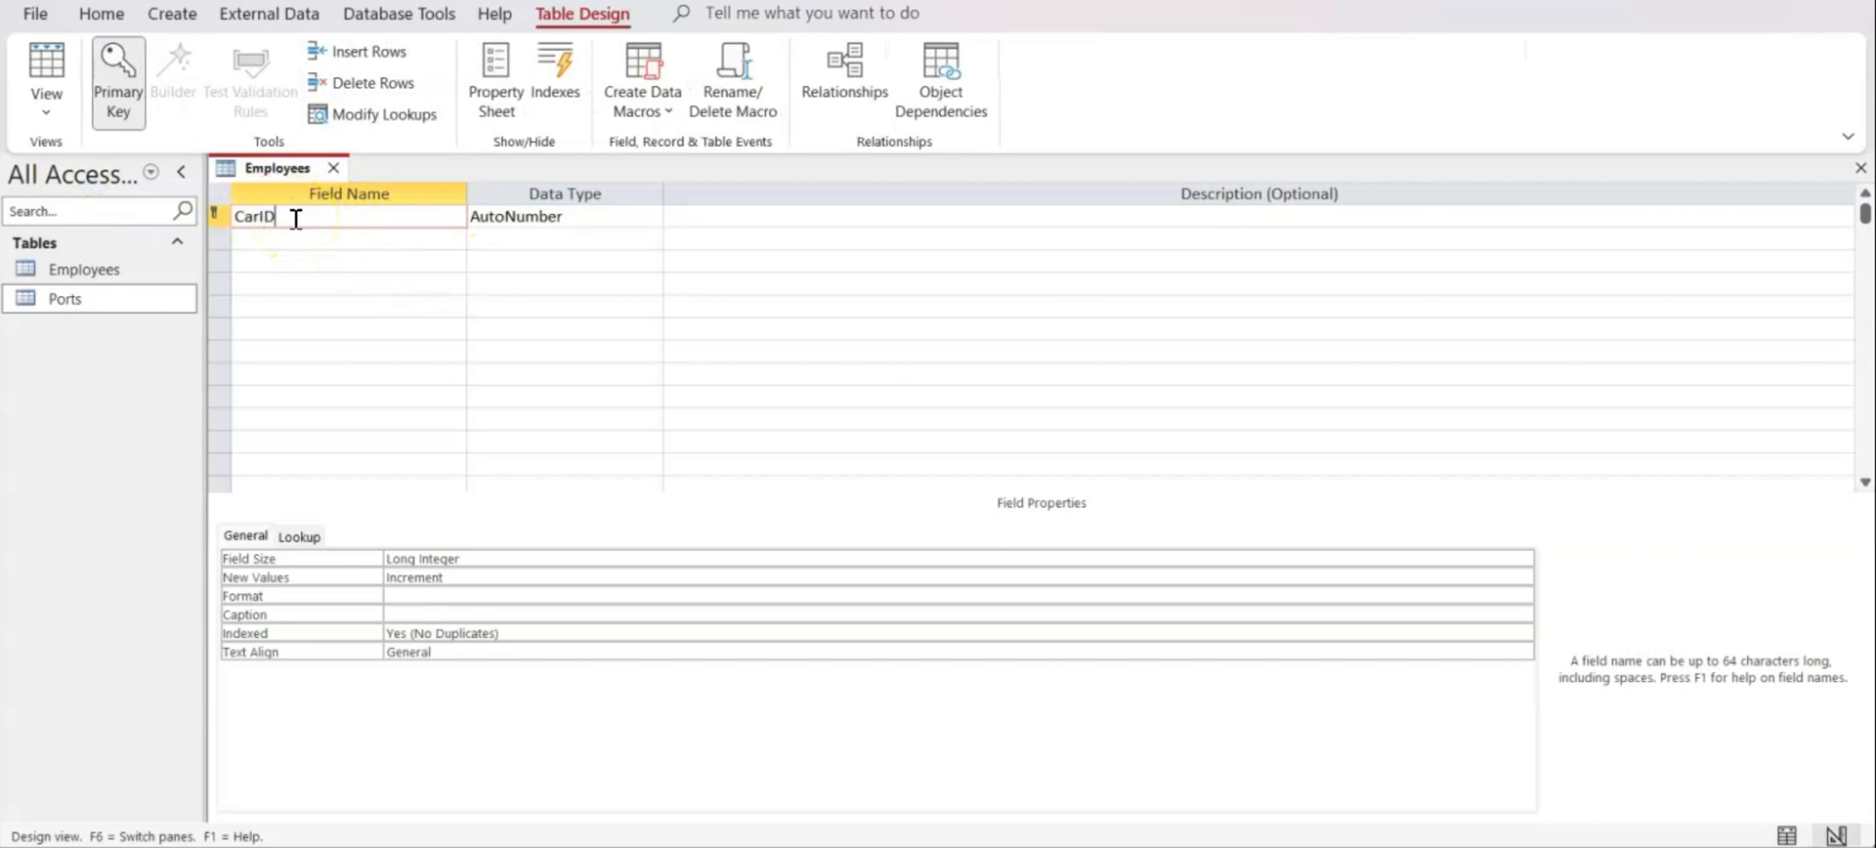
# Define the table's first two fields as CarID and Model, both with the Short Text data type
pyautogui.press('Tab')
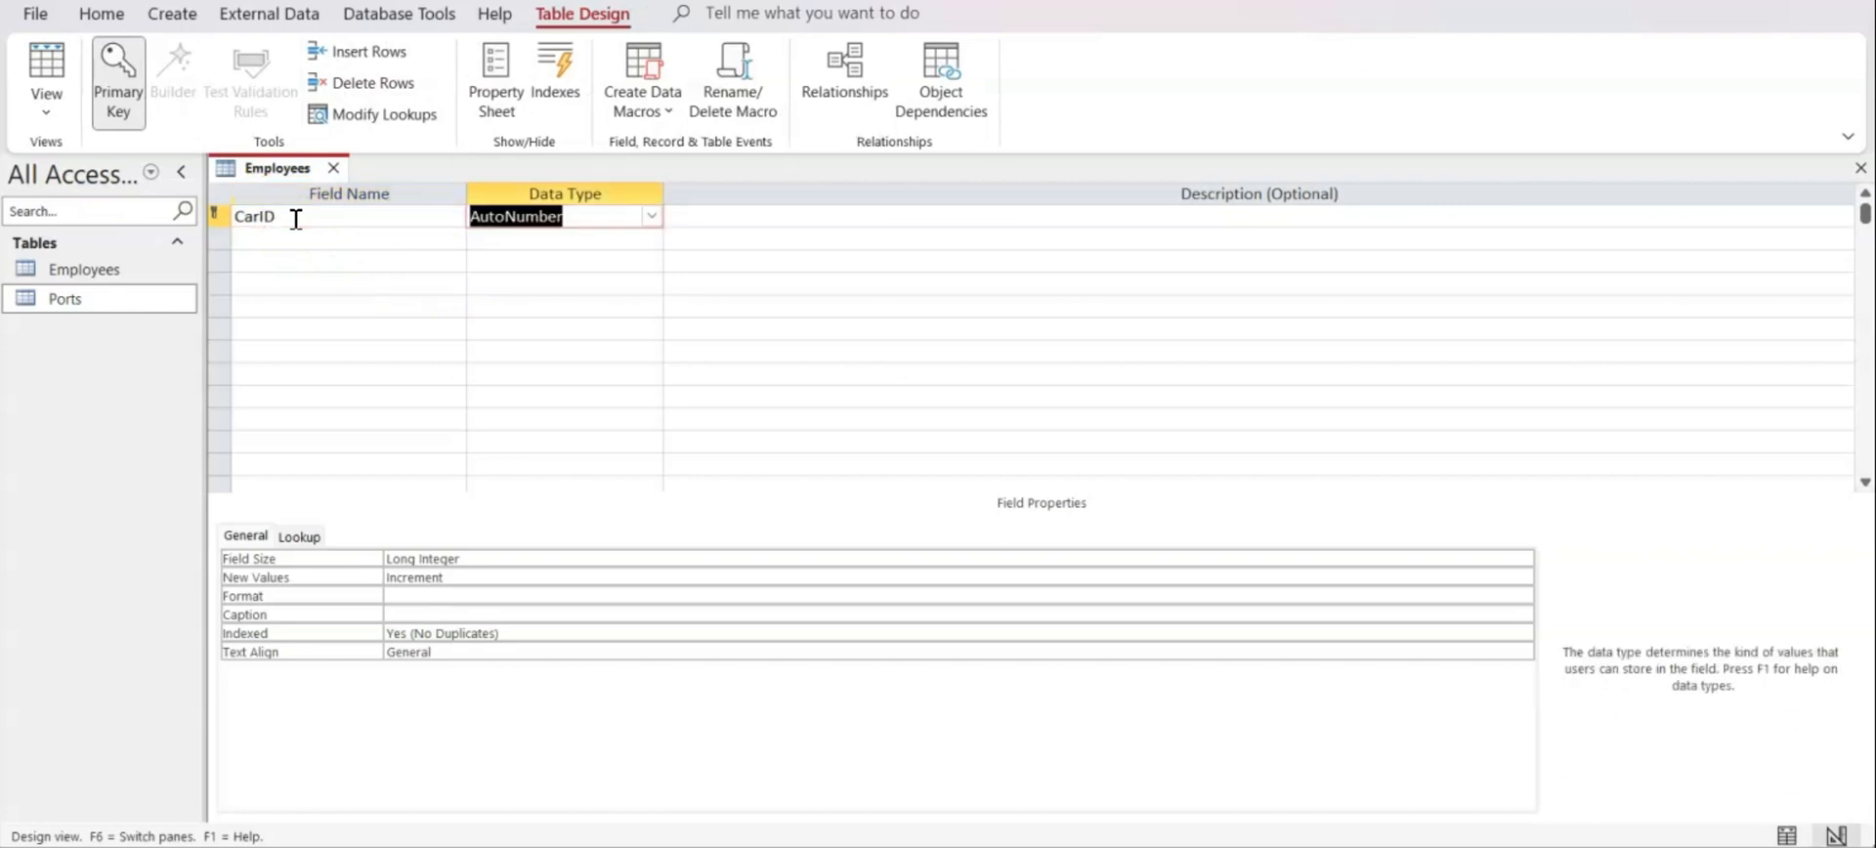
pyautogui.write('Short Text')
pyautogui.press('Tab')
pyautogui.press('Tab')
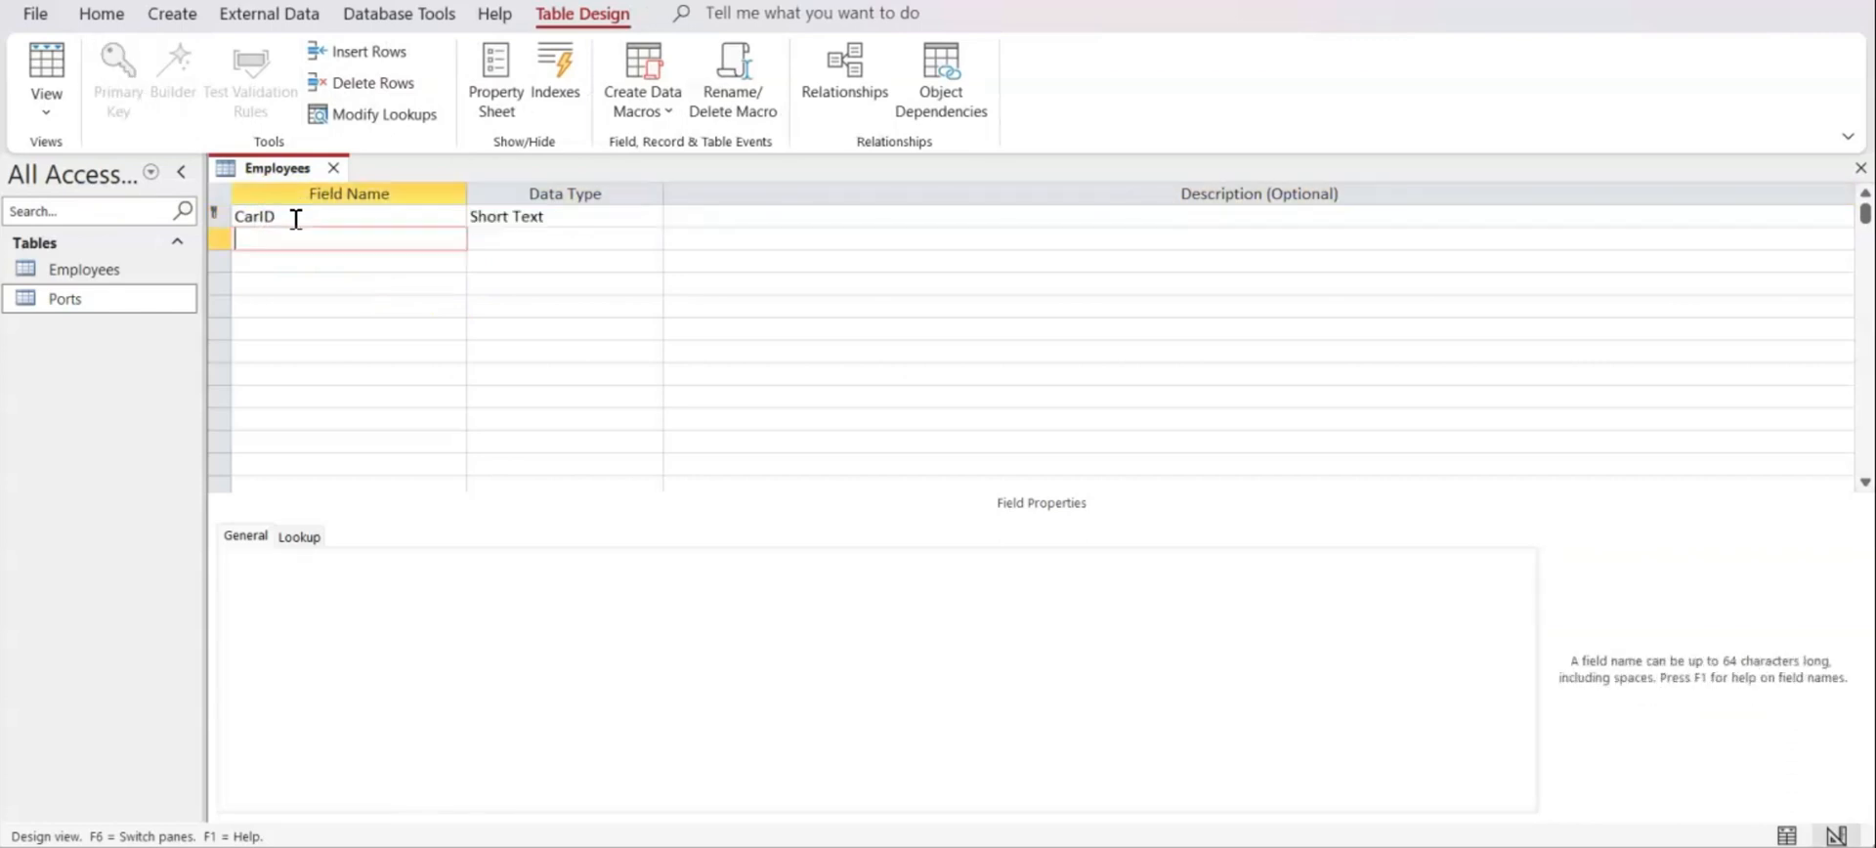
pyautogui.write('Model')
pyautogui.press('Tab')
pyautogui.press('Tab')
pyautogui.press('Tab')
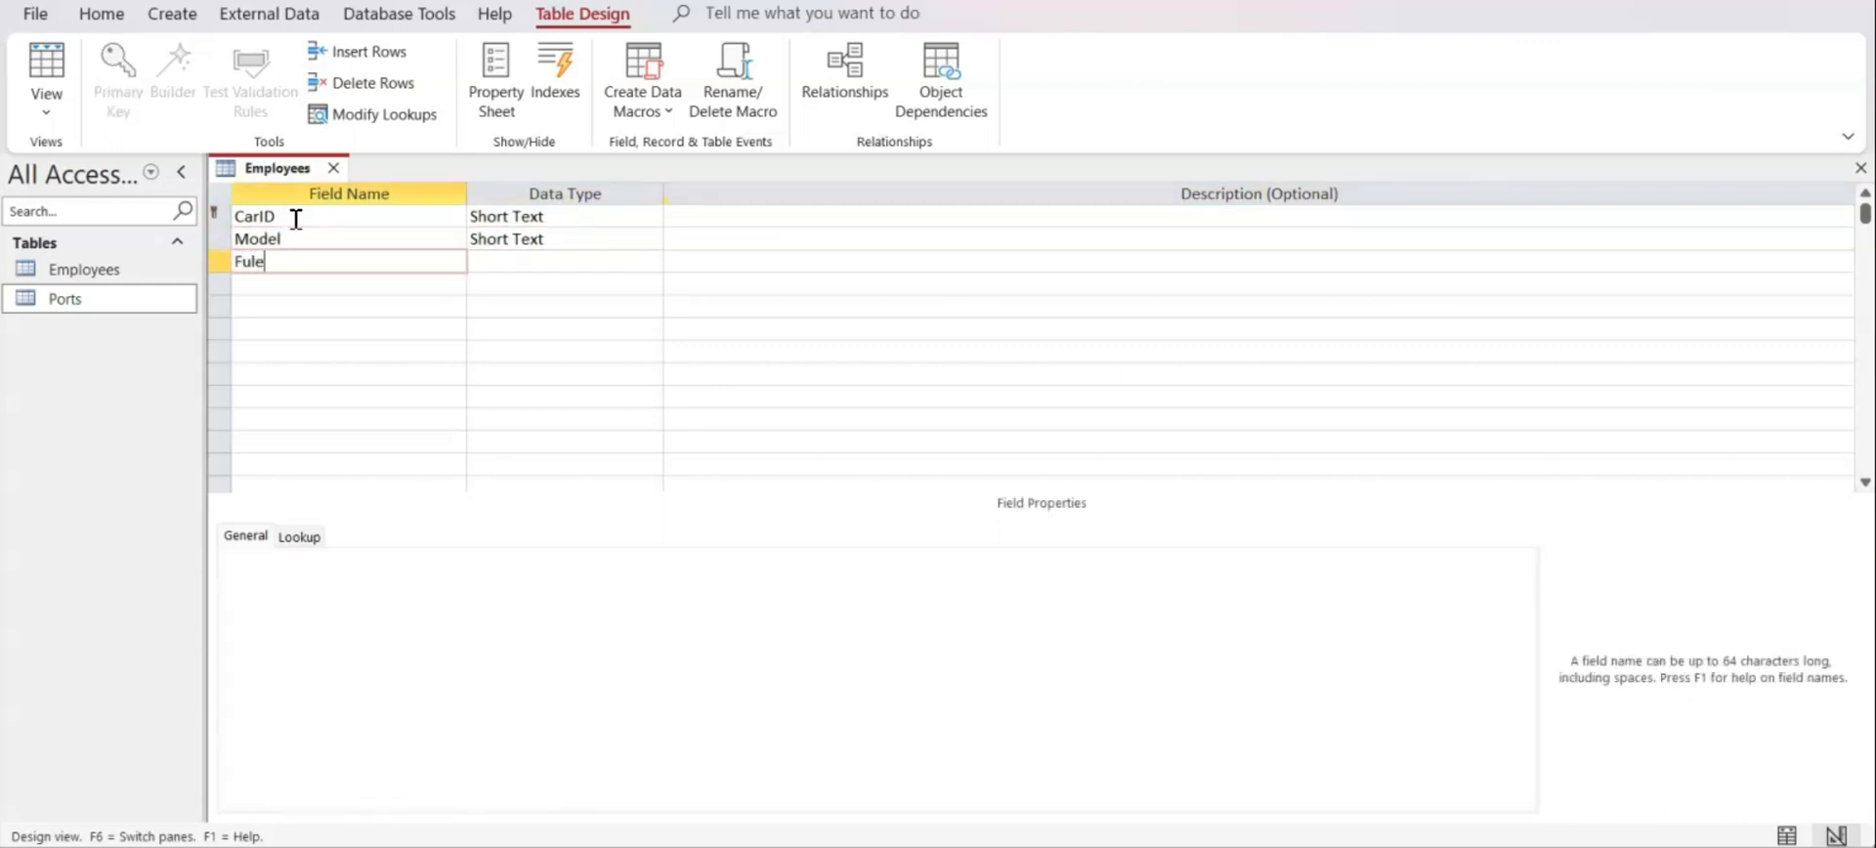
# Add a third field named Fuel with the Number data type
pyautogui.write('Fuel')
pyautogui.press('Tab')
pyautogui.write('Number')
pyautogui.press('Tab')
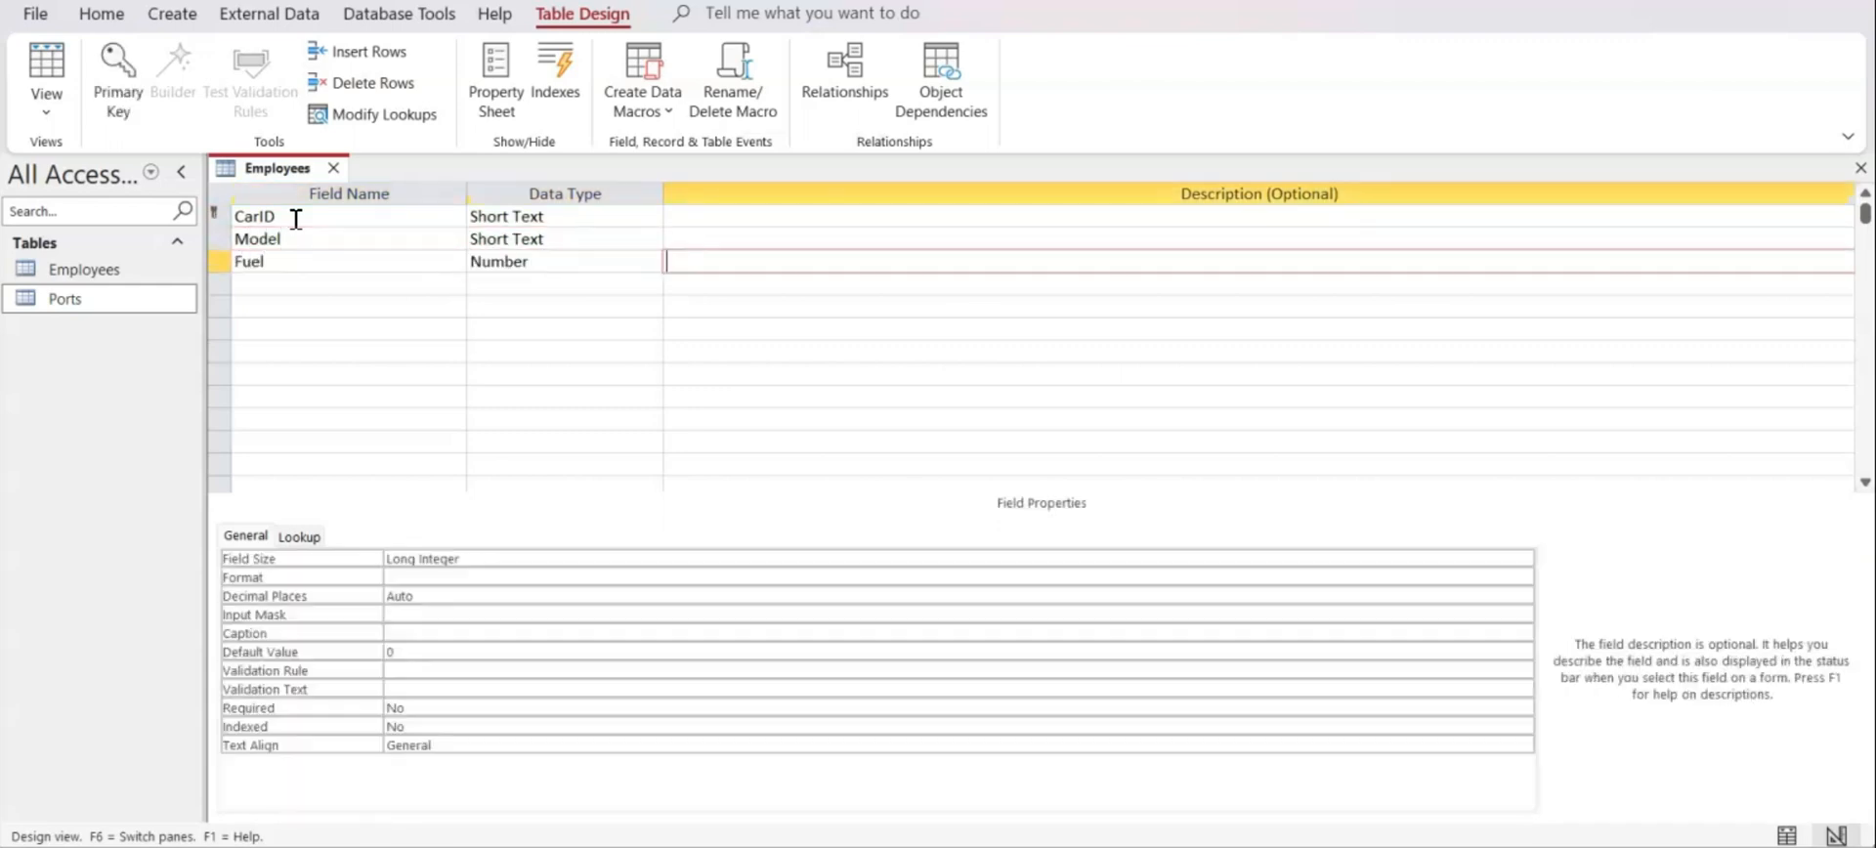
# Add a fourth field named EngineSize with the Number data type
pyautogui.press('Tab')
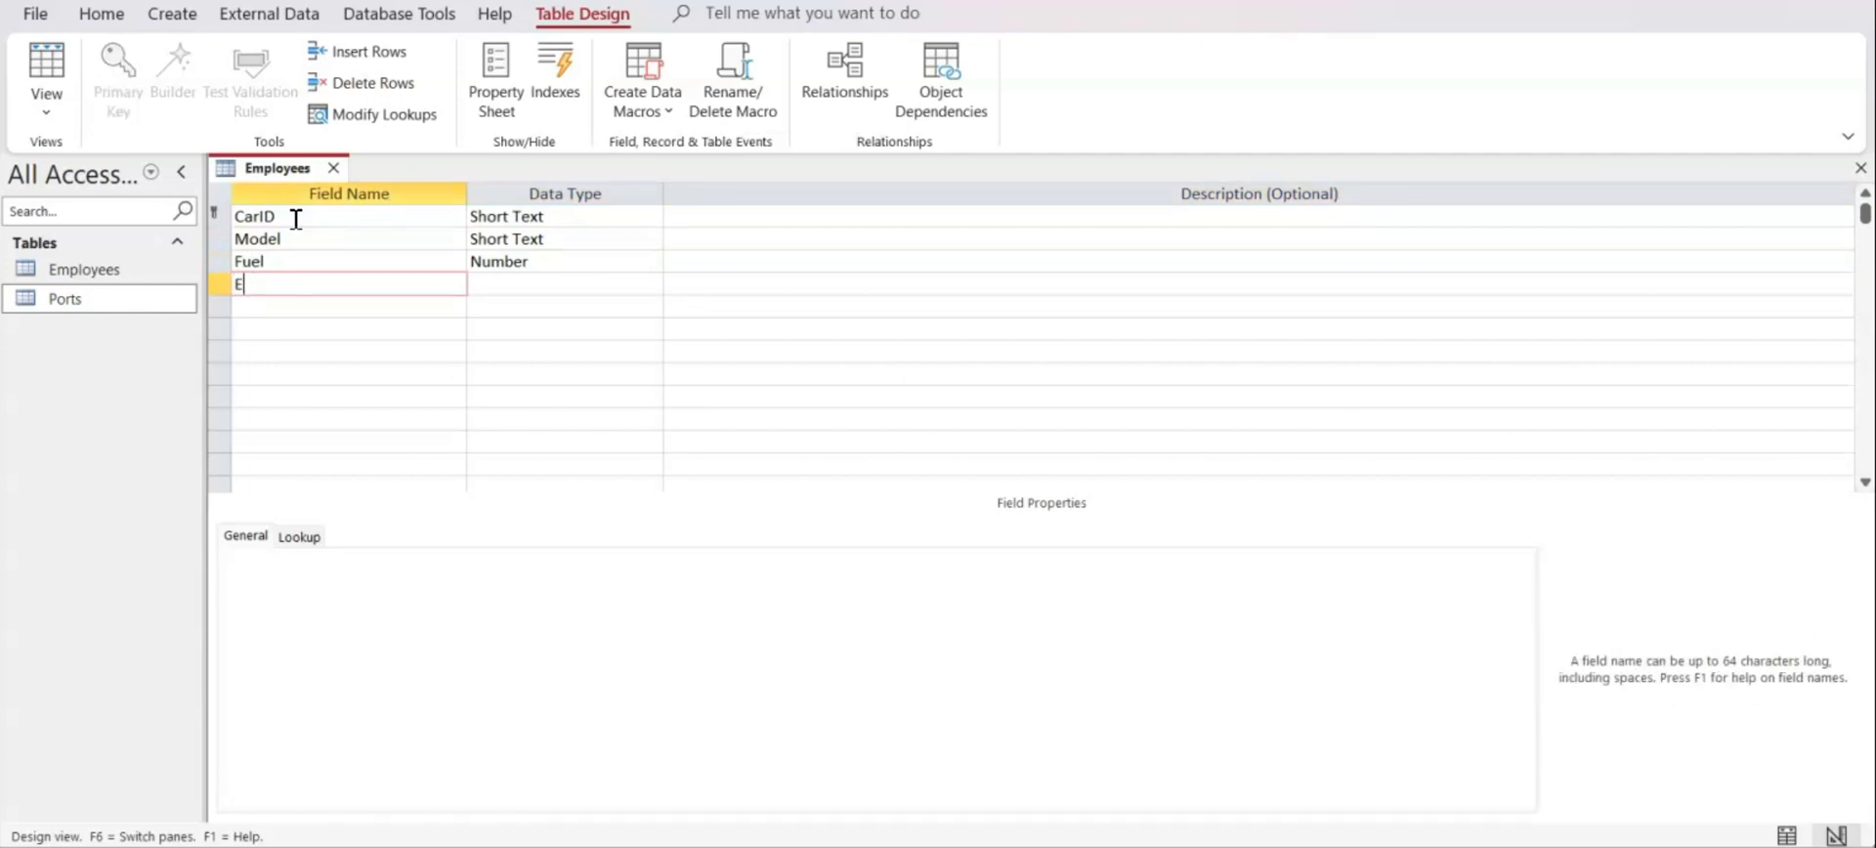
pyautogui.write('EngineSize')
pyautogui.press('Tab')
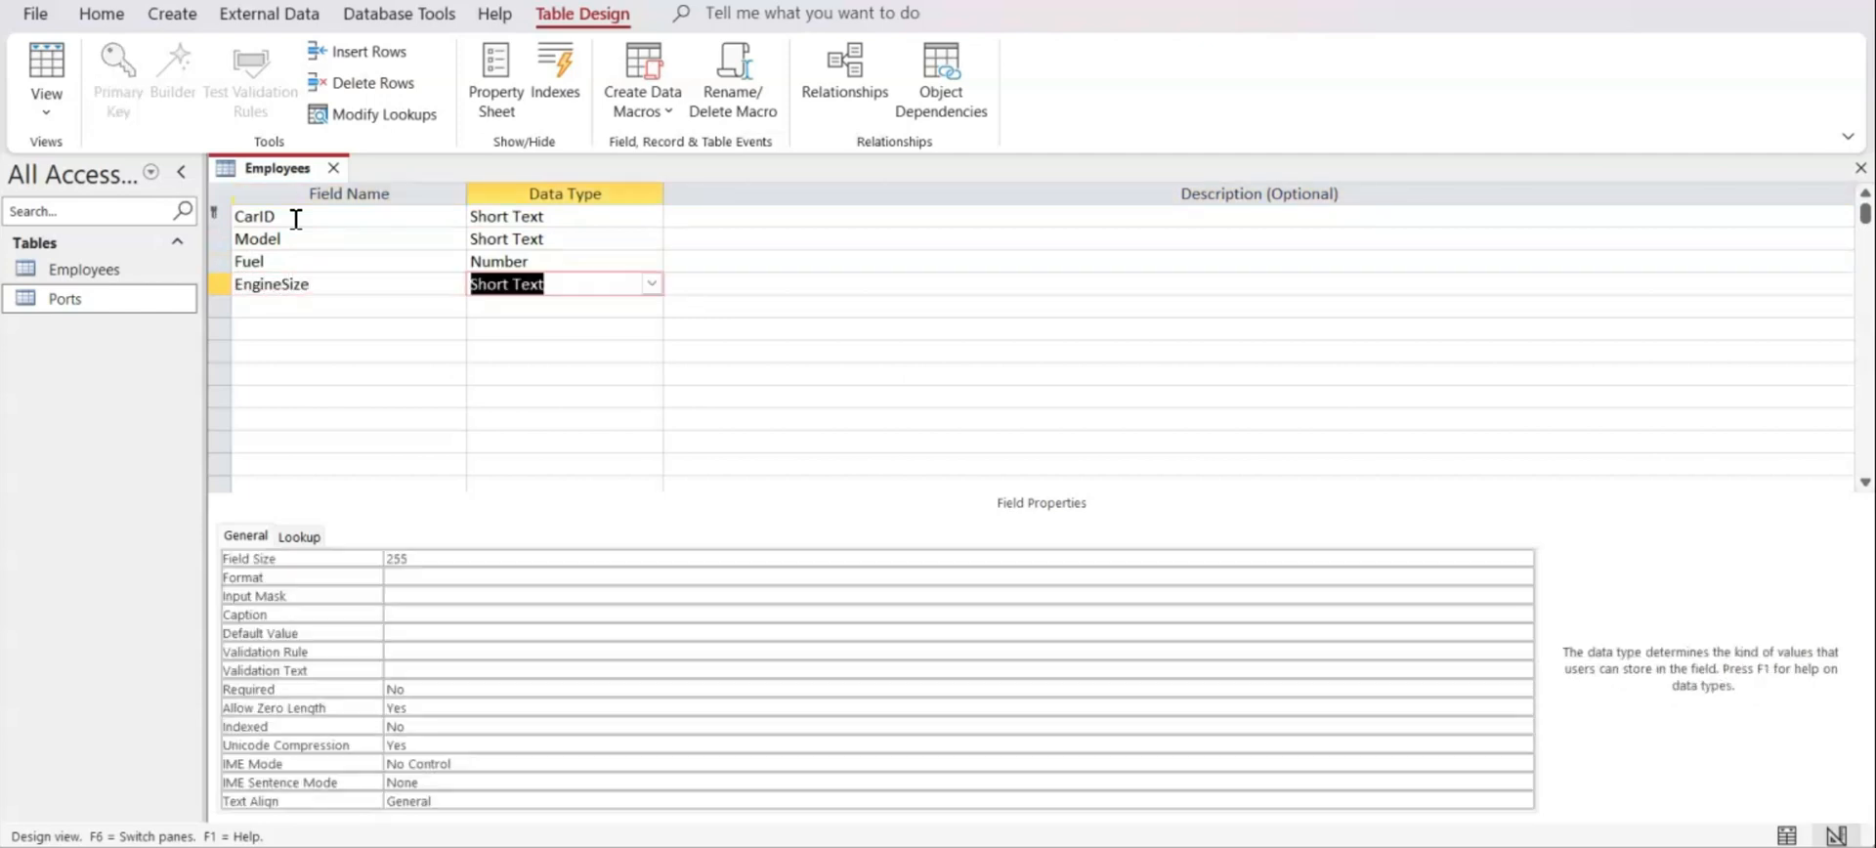
pyautogui.press('Tab')
pyautogui.hotkey('shift', 'Tab')
pyautogui.write('Number')
pyautogui.press('Tab')
pyautogui.press('Tab')
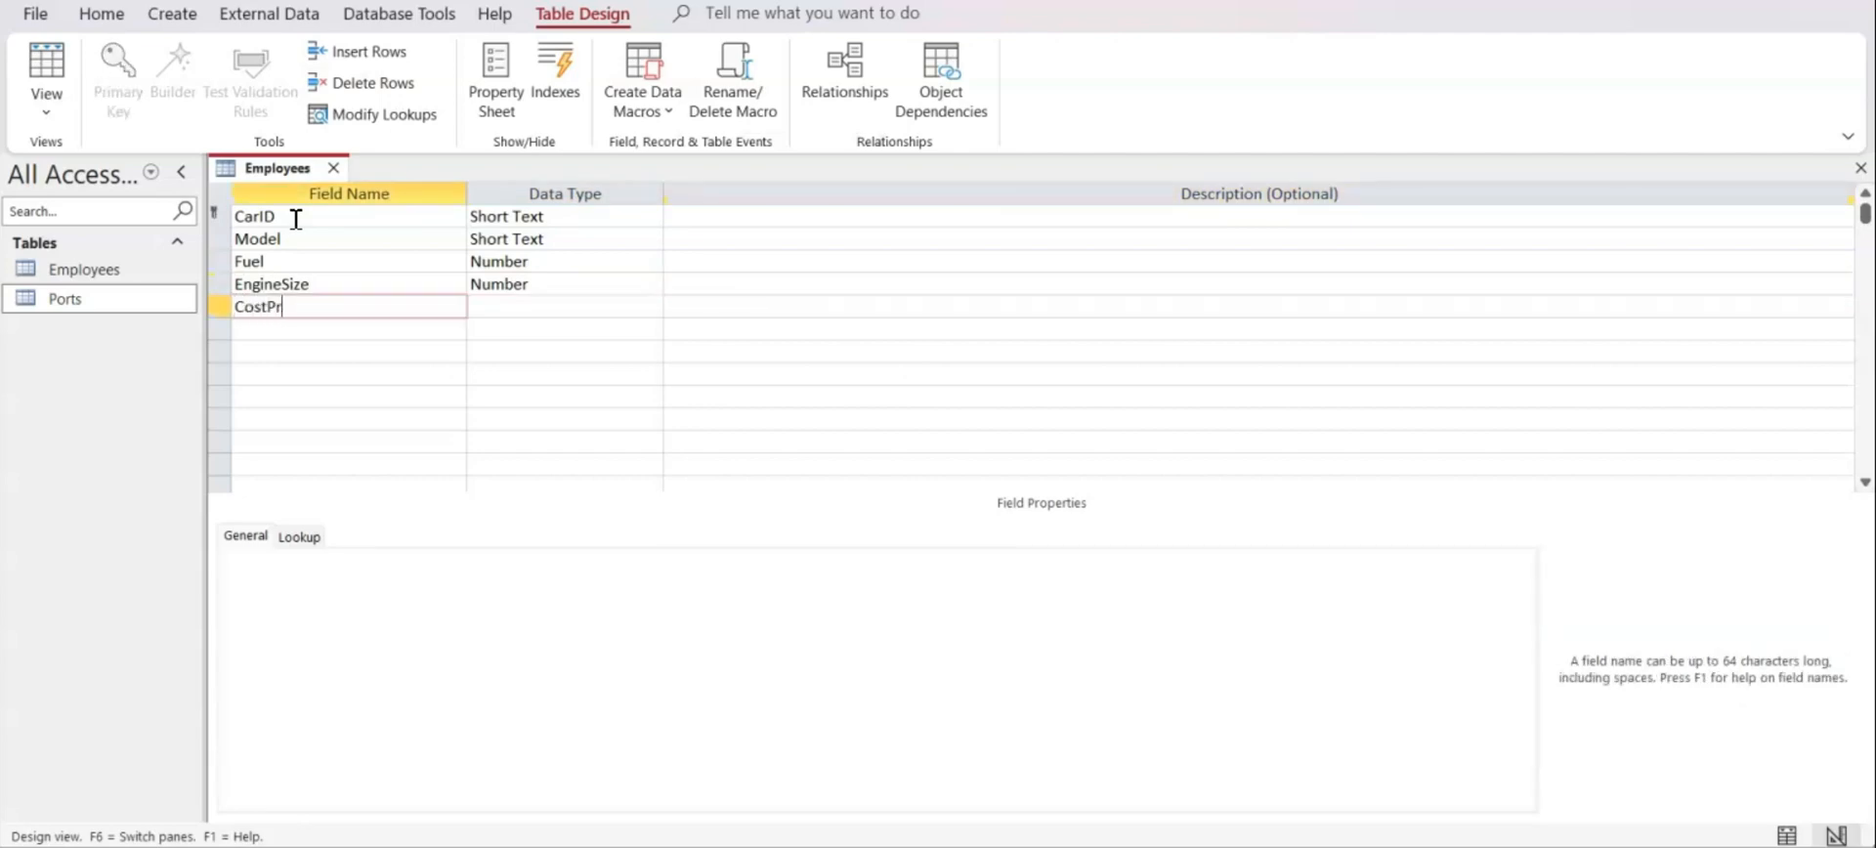
# Add a field named CostPrice with the Currency data type below EngineSize
pyautogui.write('CostPrice')
pyautogui.press('Tab')
pyautogui.write('Cr')
pyautogui.press('Tab')
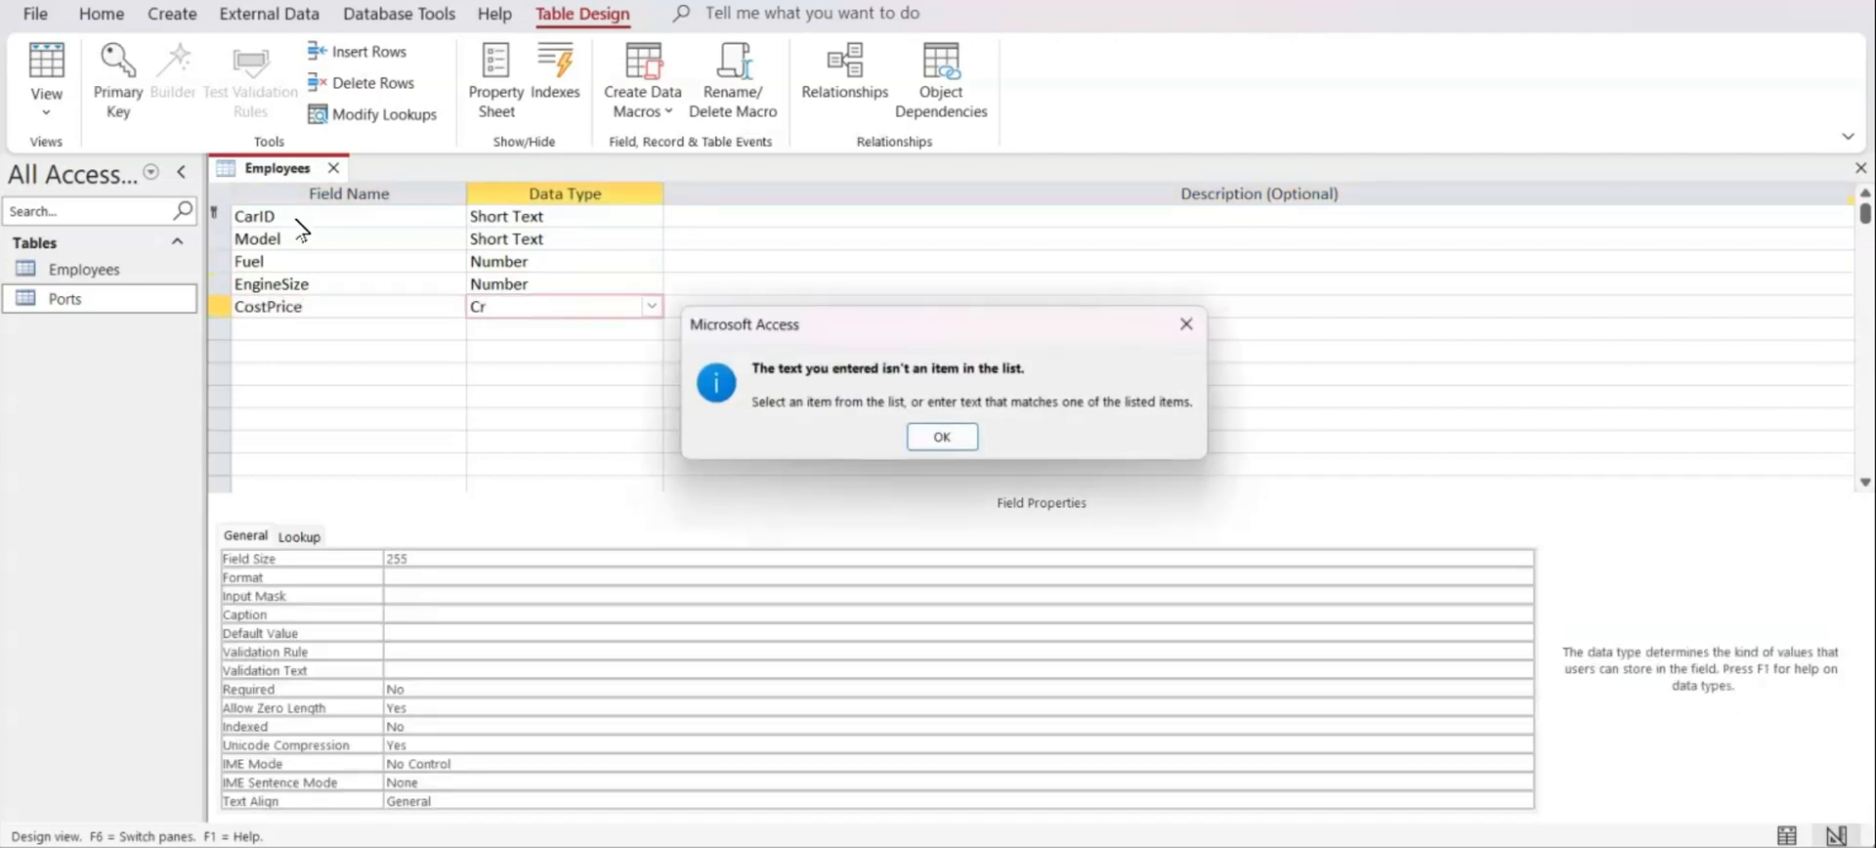
pyautogui.press('Return')
pyautogui.press('BackSpace')
pyautogui.write('urrency')
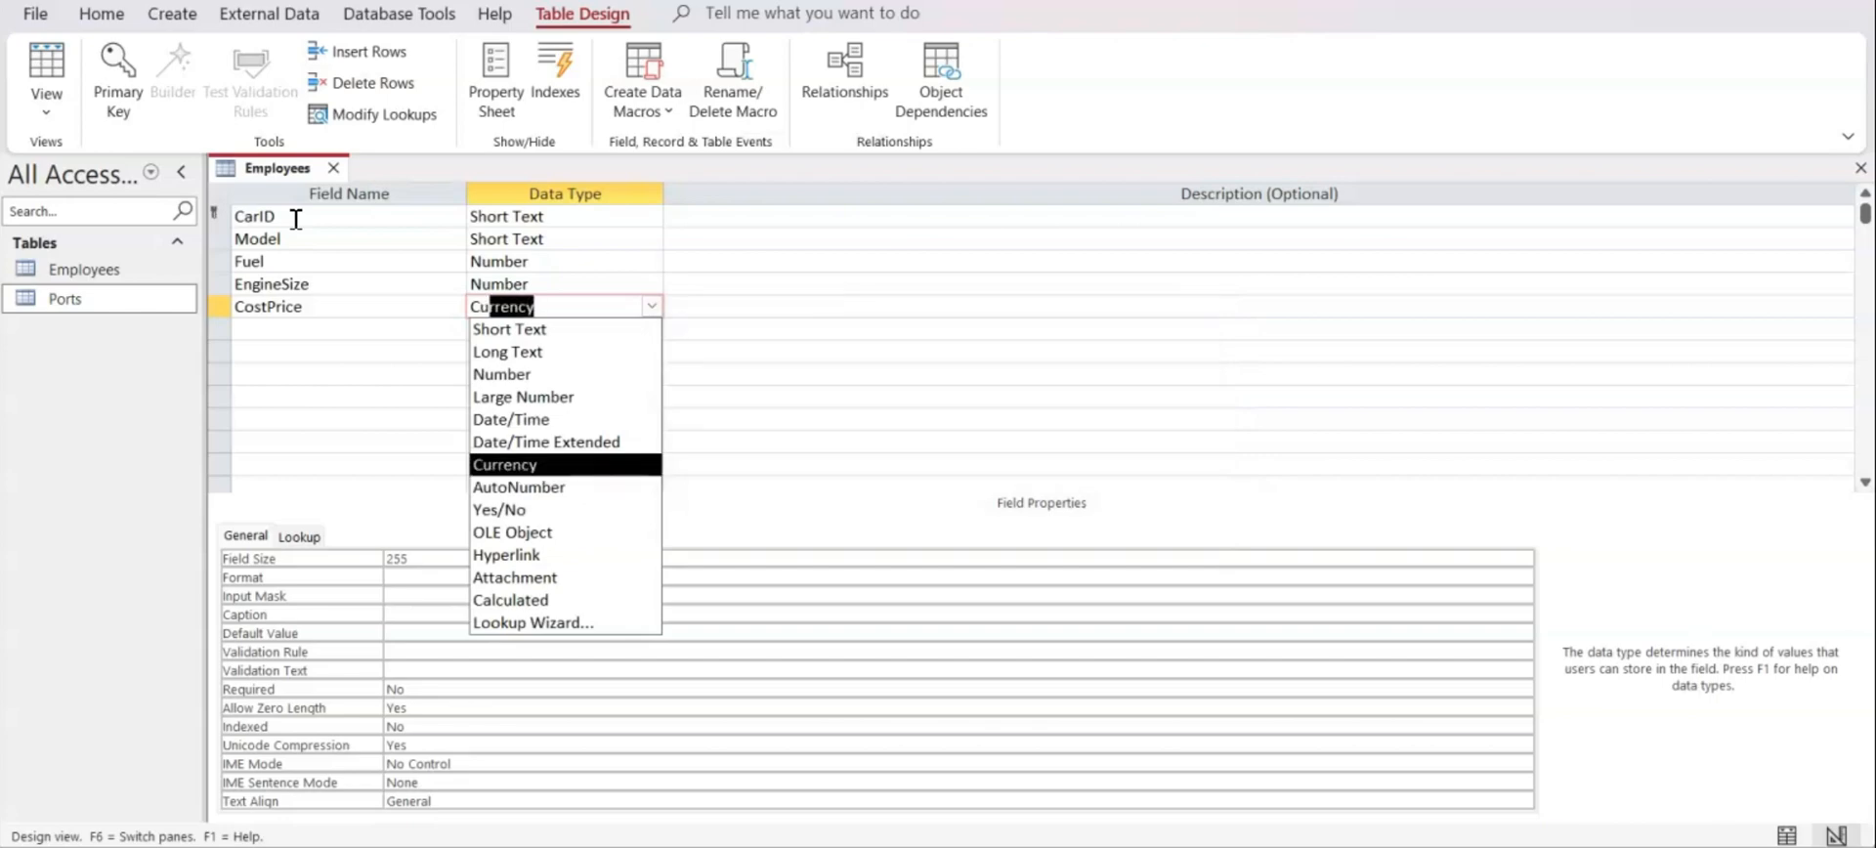
pyautogui.press('Tab')
pyautogui.press('Tab')
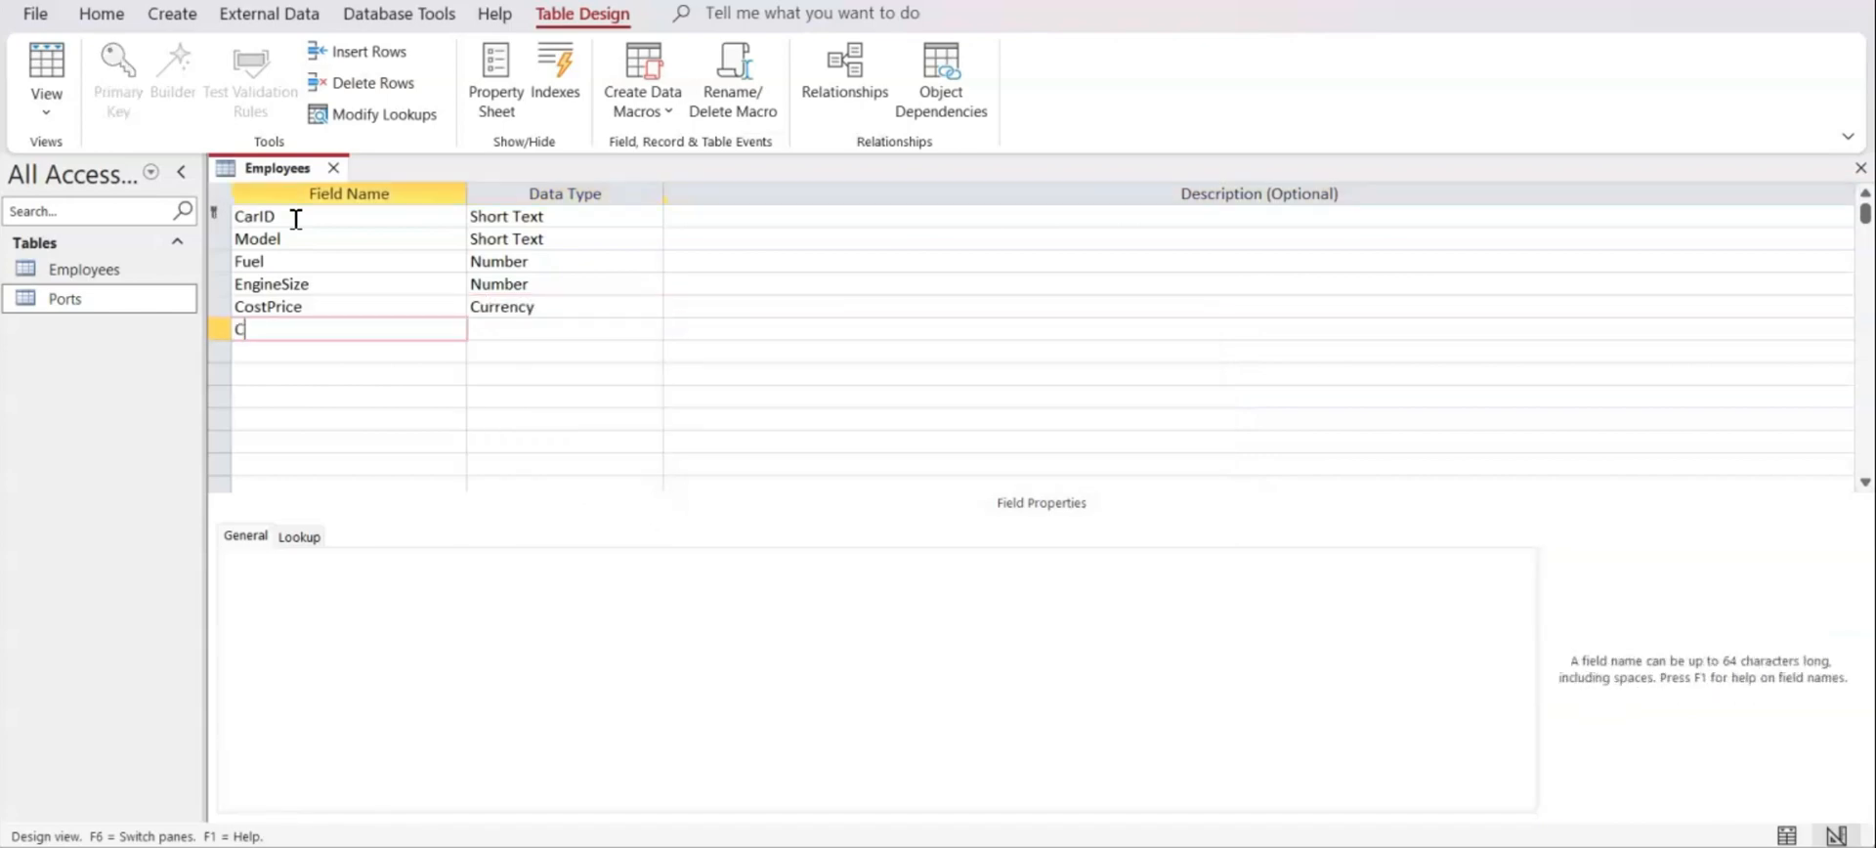
# Add a field named Colour with the Short Text data type
pyautogui.write('Colour')
pyautogui.press('Tab')
pyautogui.press('Tab')
pyautogui.press('Tab')
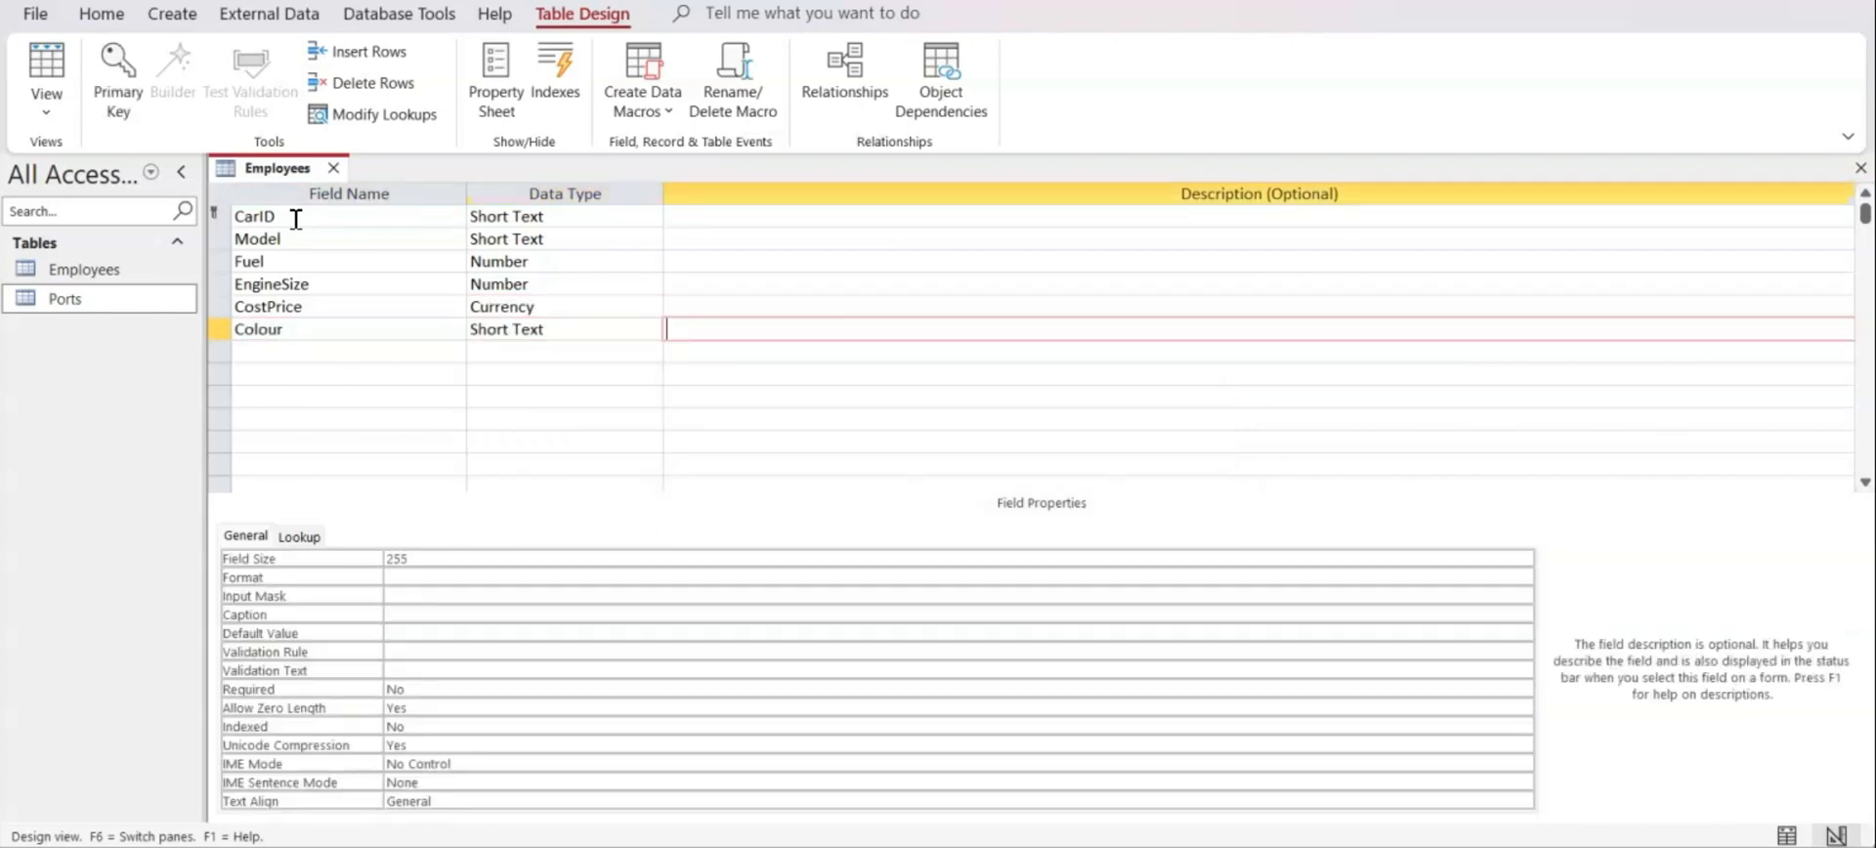
# Add a Port field with the Number data type and a Country field with the Short Text data type
pyautogui.write('Port')
pyautogui.press('Tab')
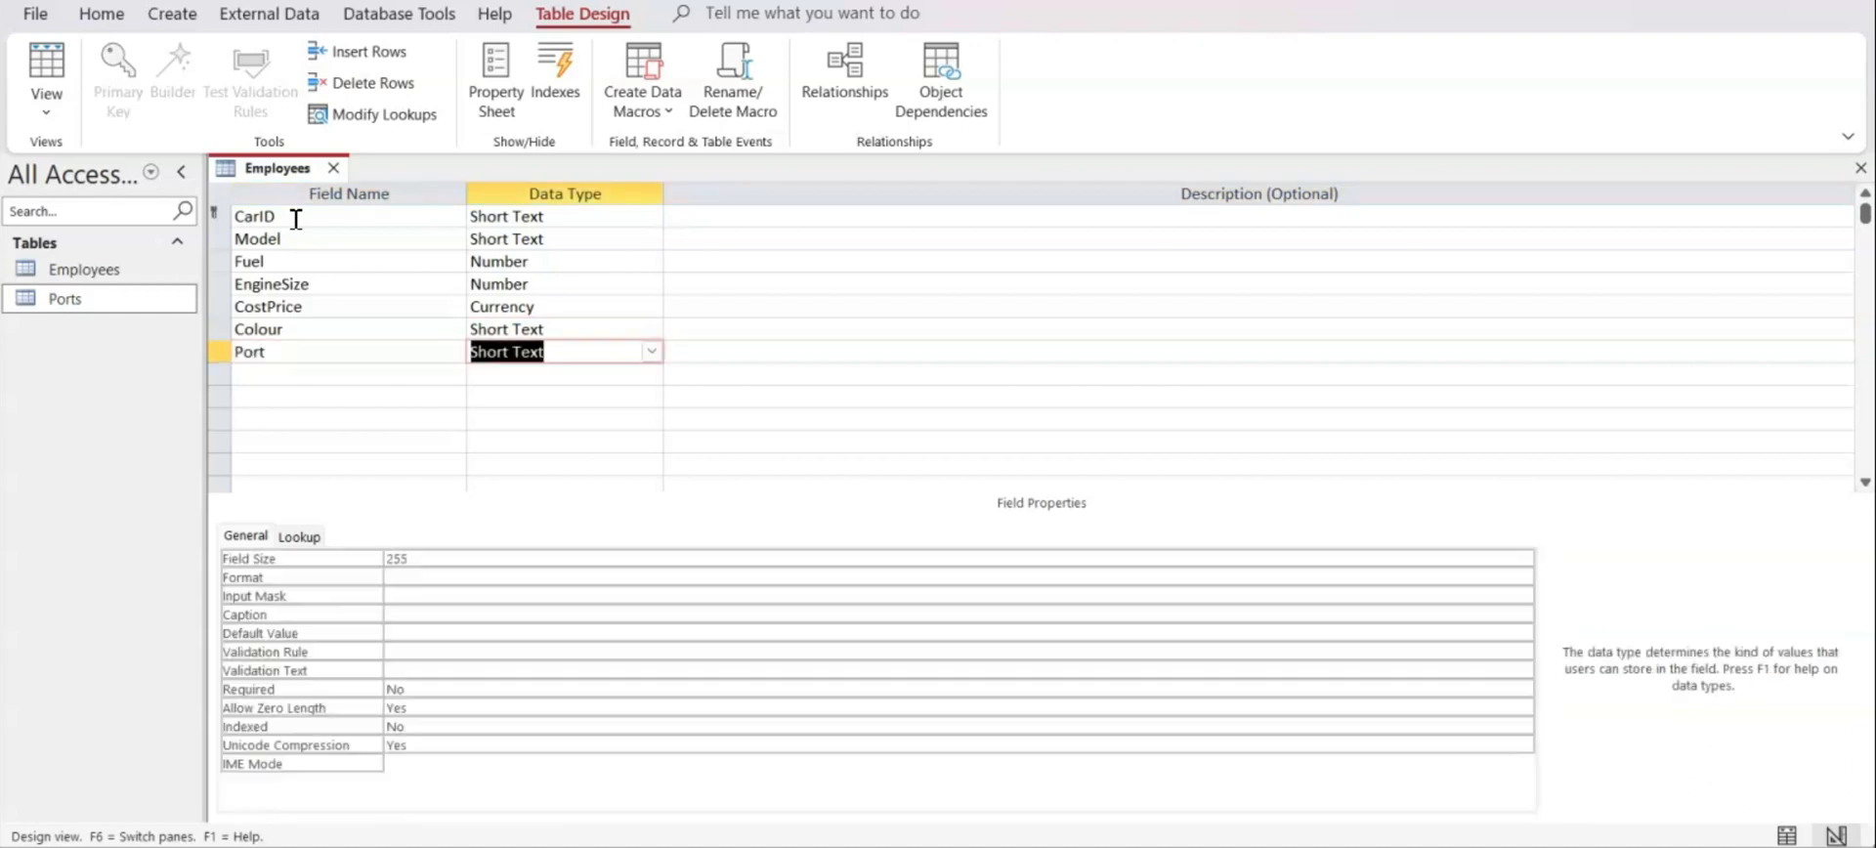
pyautogui.write('Nu')
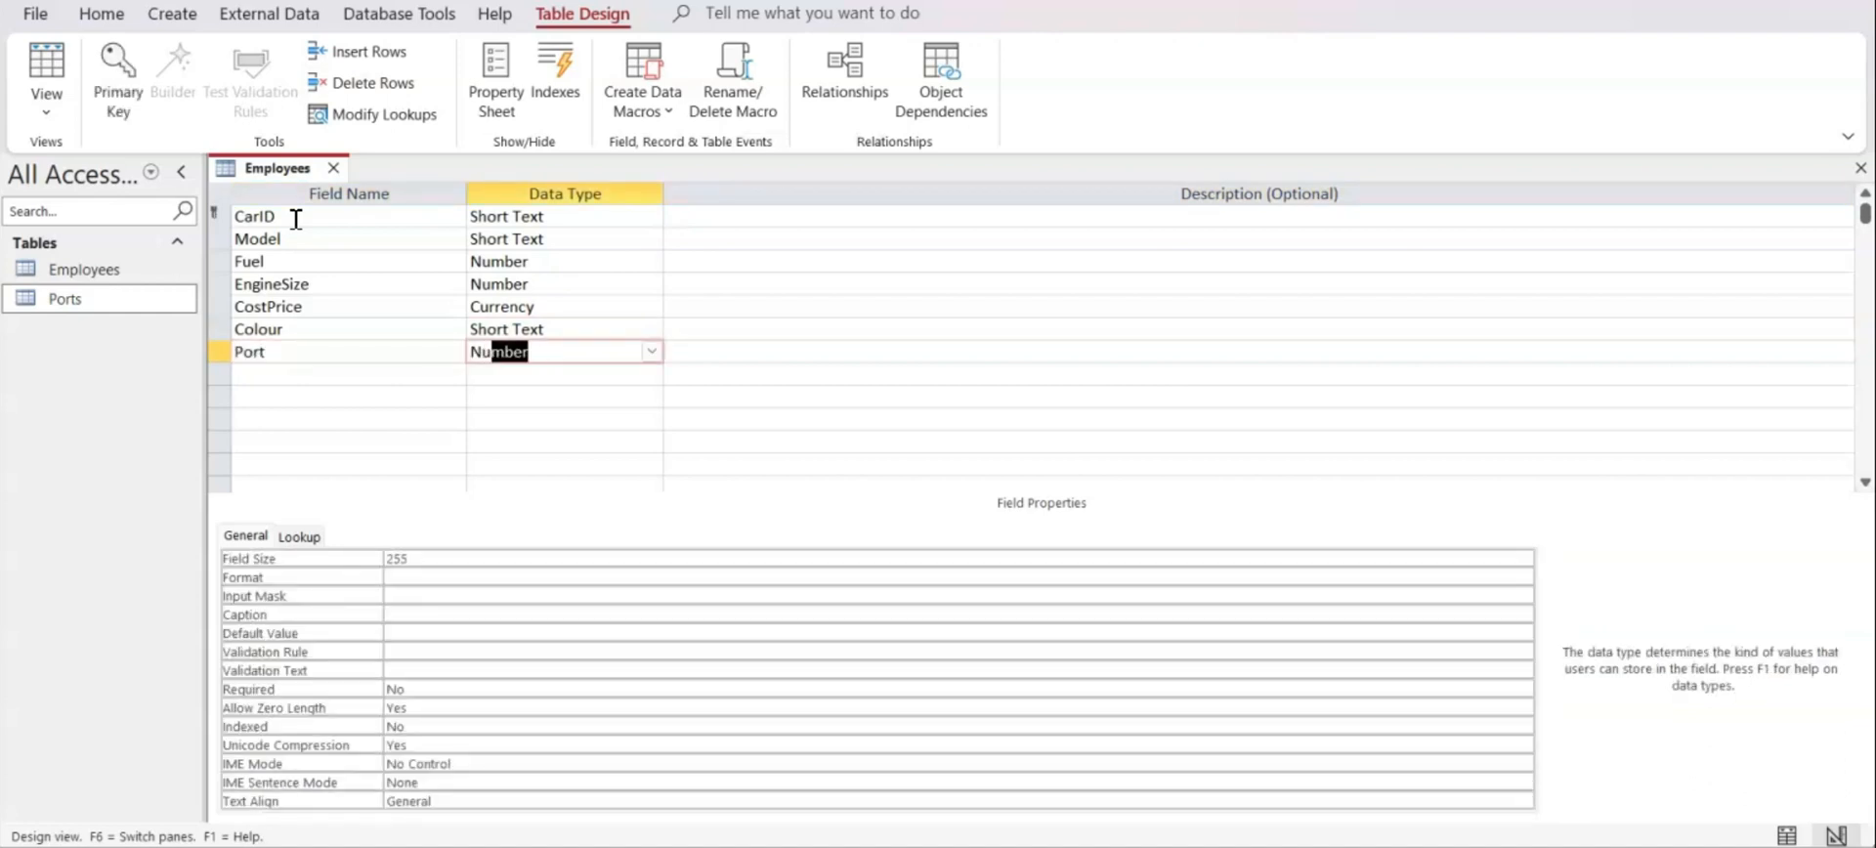
pyautogui.write('m')
pyautogui.press('Tab')
pyautogui.press('Tab')
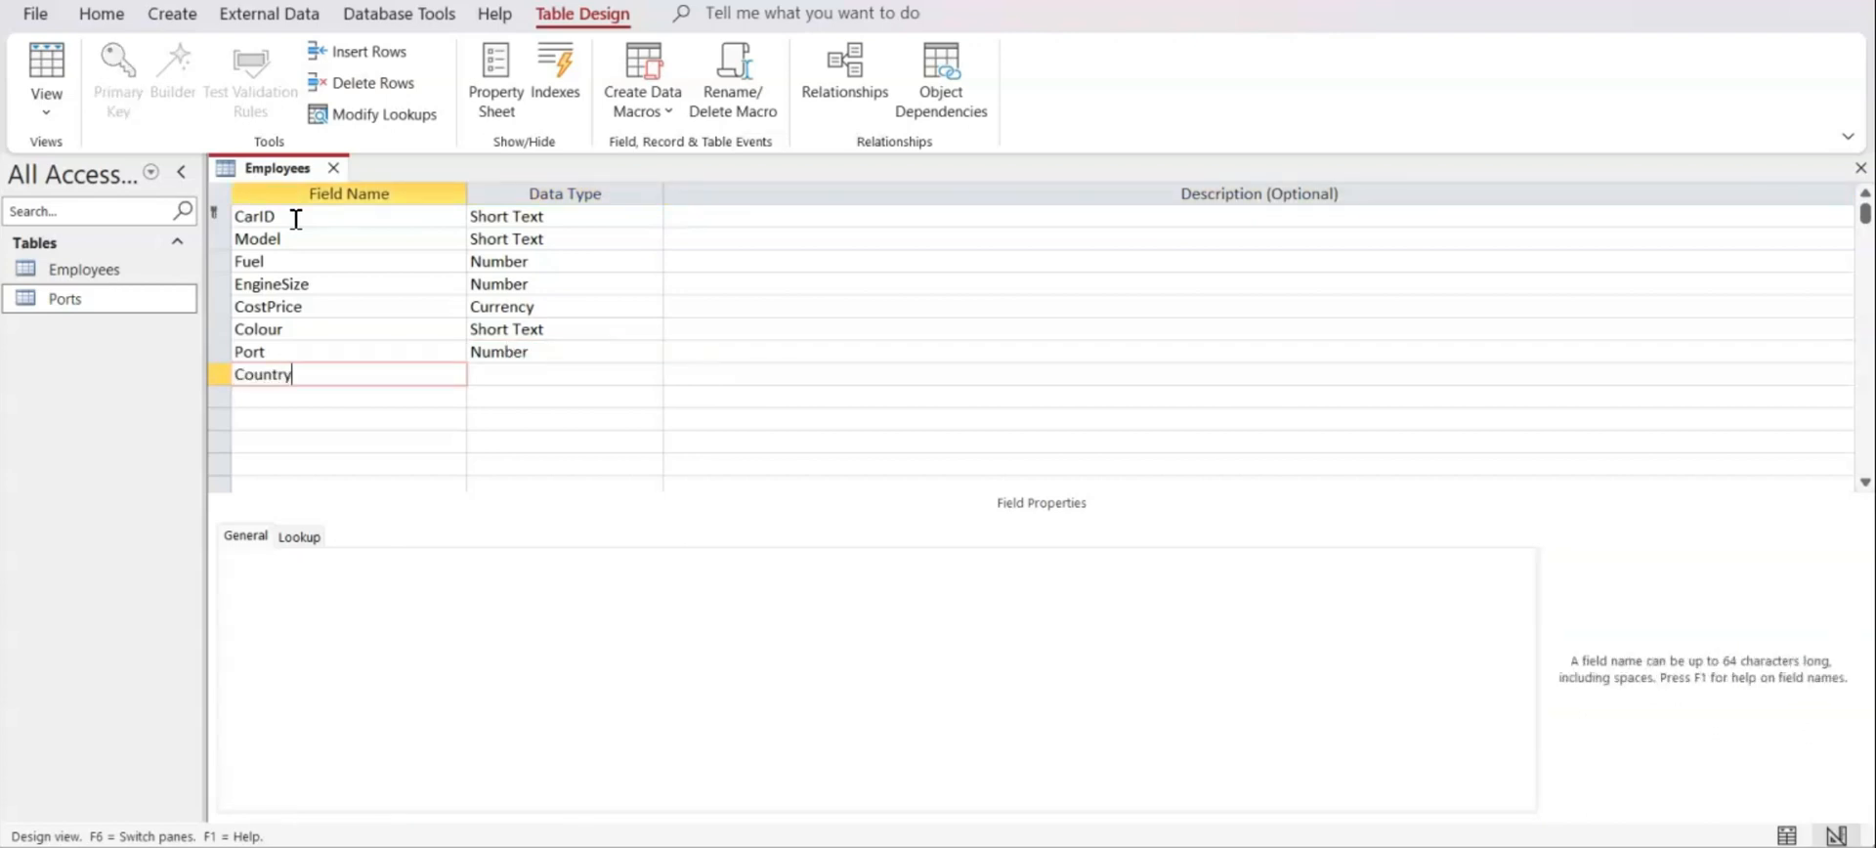
pyautogui.write('Country')
pyautogui.press('Tab')
pyautogui.press('Tab')
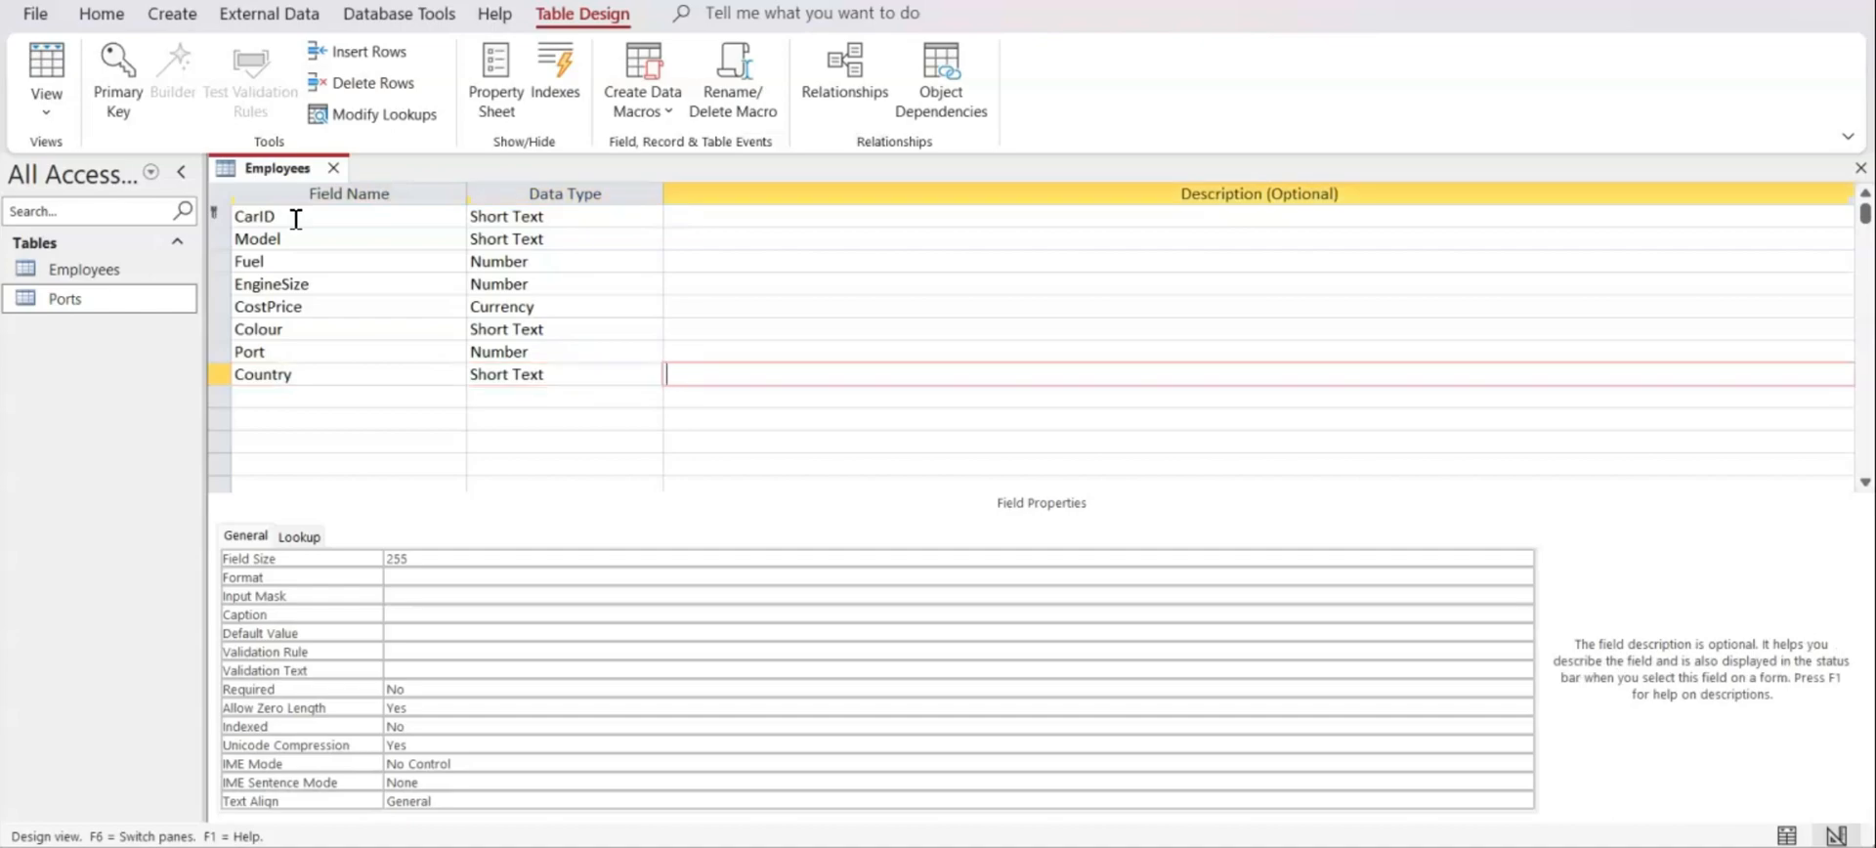
# Switch to the PDF worksheet and highlight the words "appropriate primary key" in task 2
pyautogui.click(1237, 846)
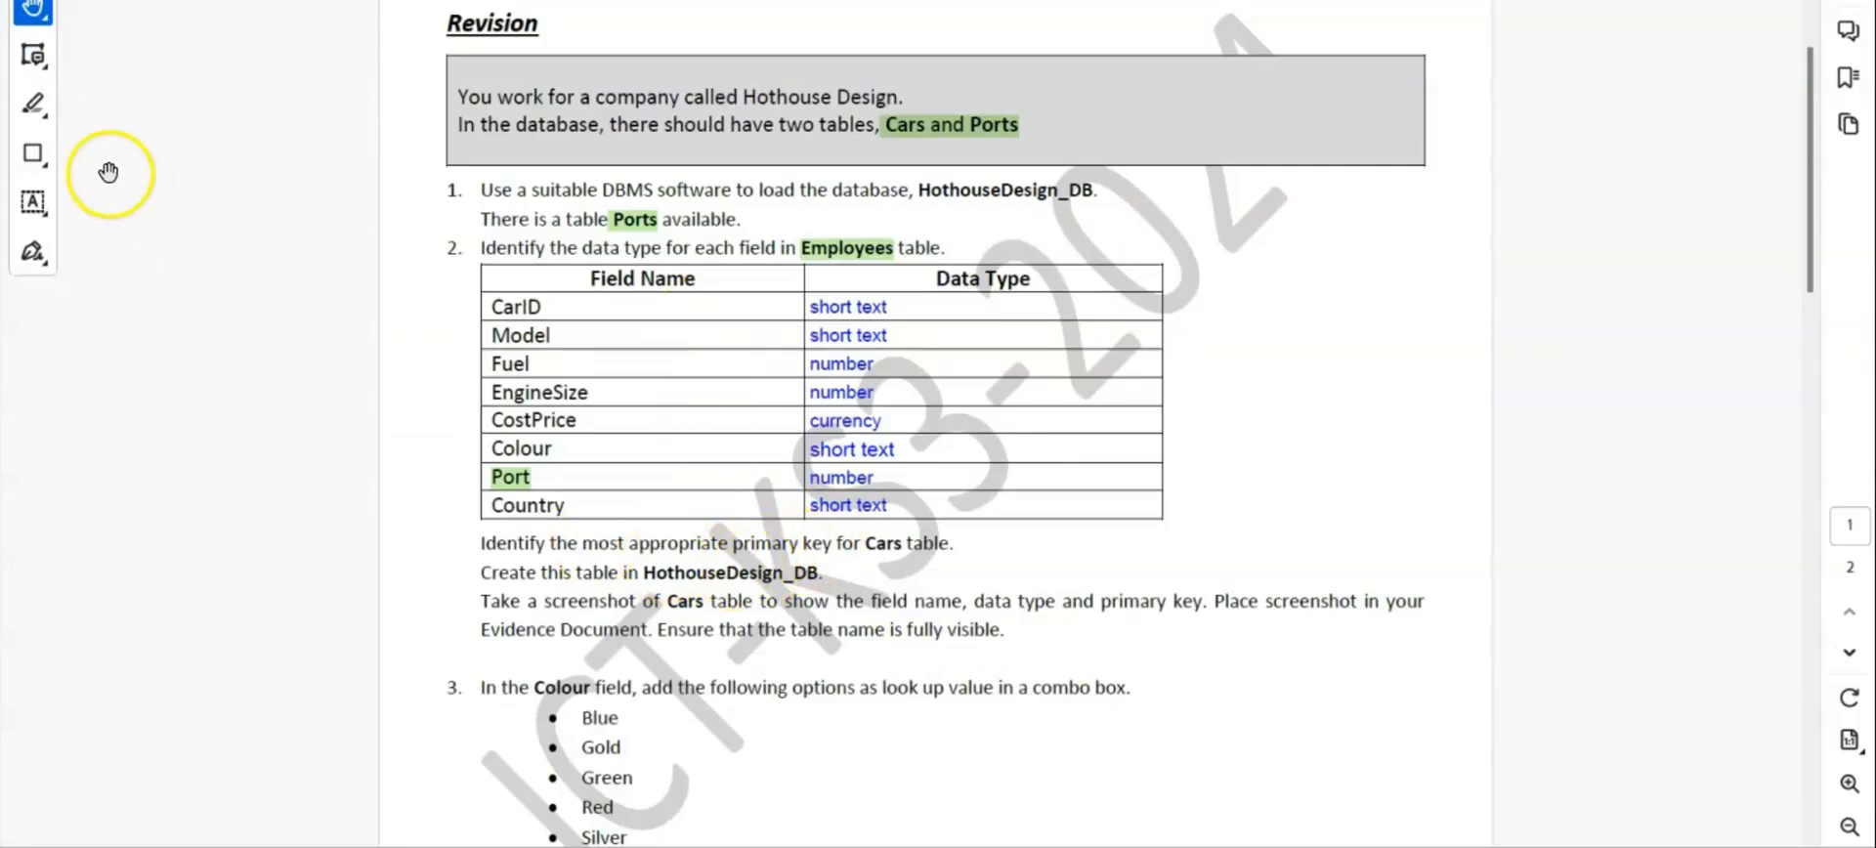
pyautogui.click(32, 102)
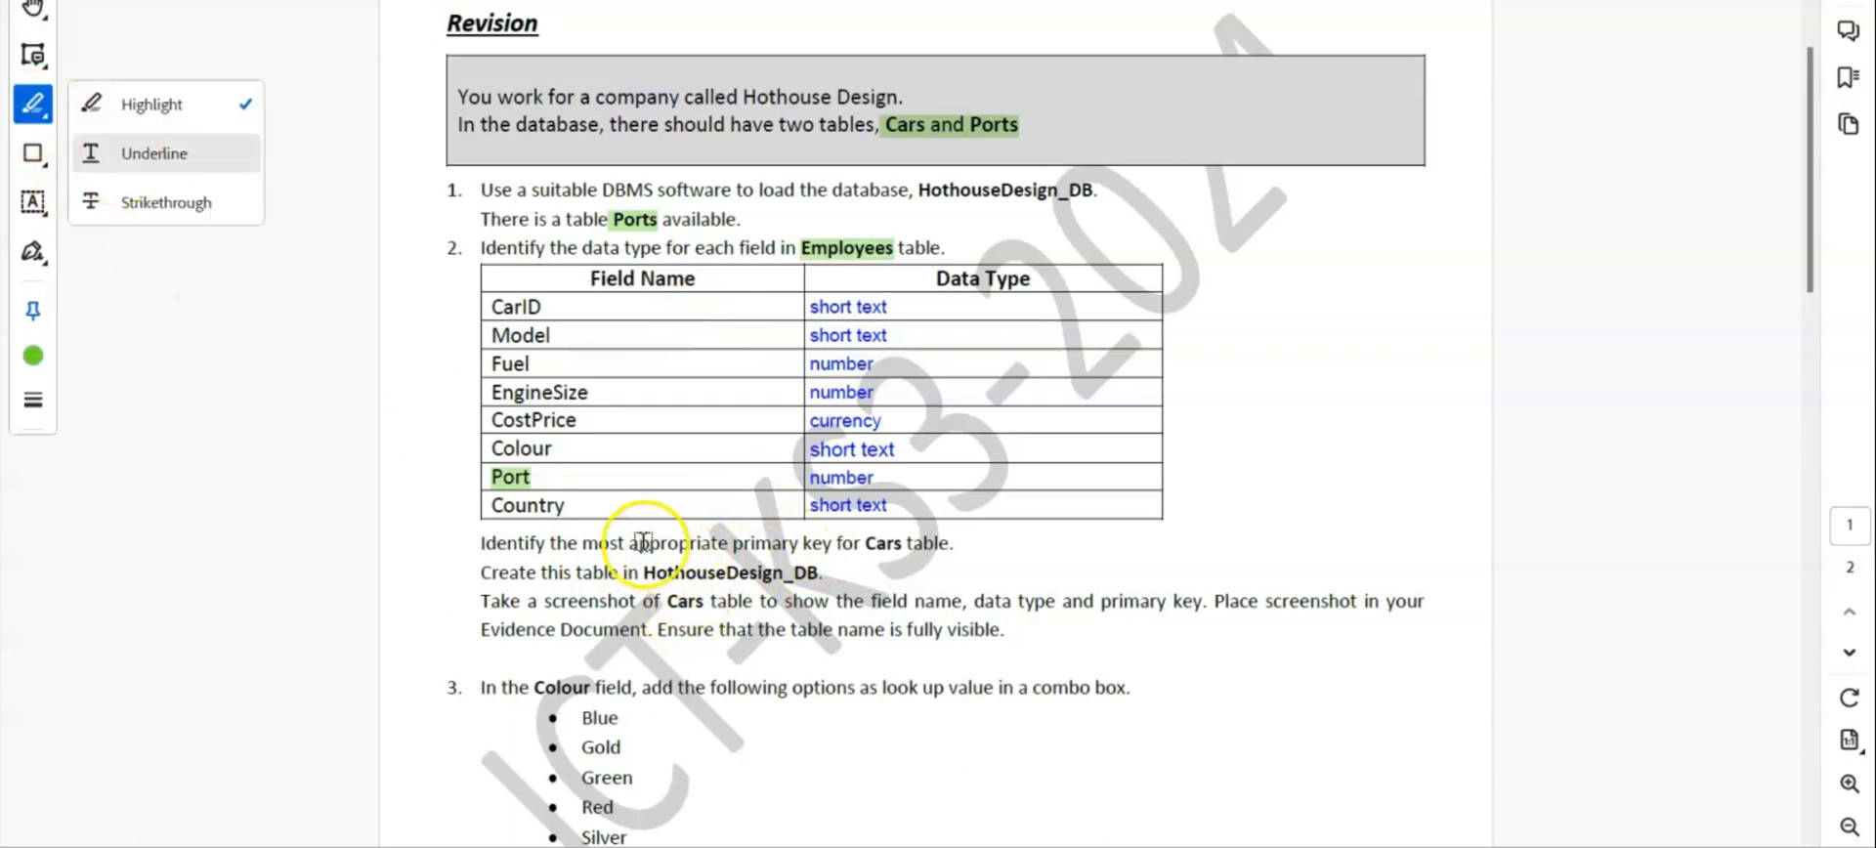
pyautogui.moveTo(630, 543); pyautogui.dragTo(831, 545)
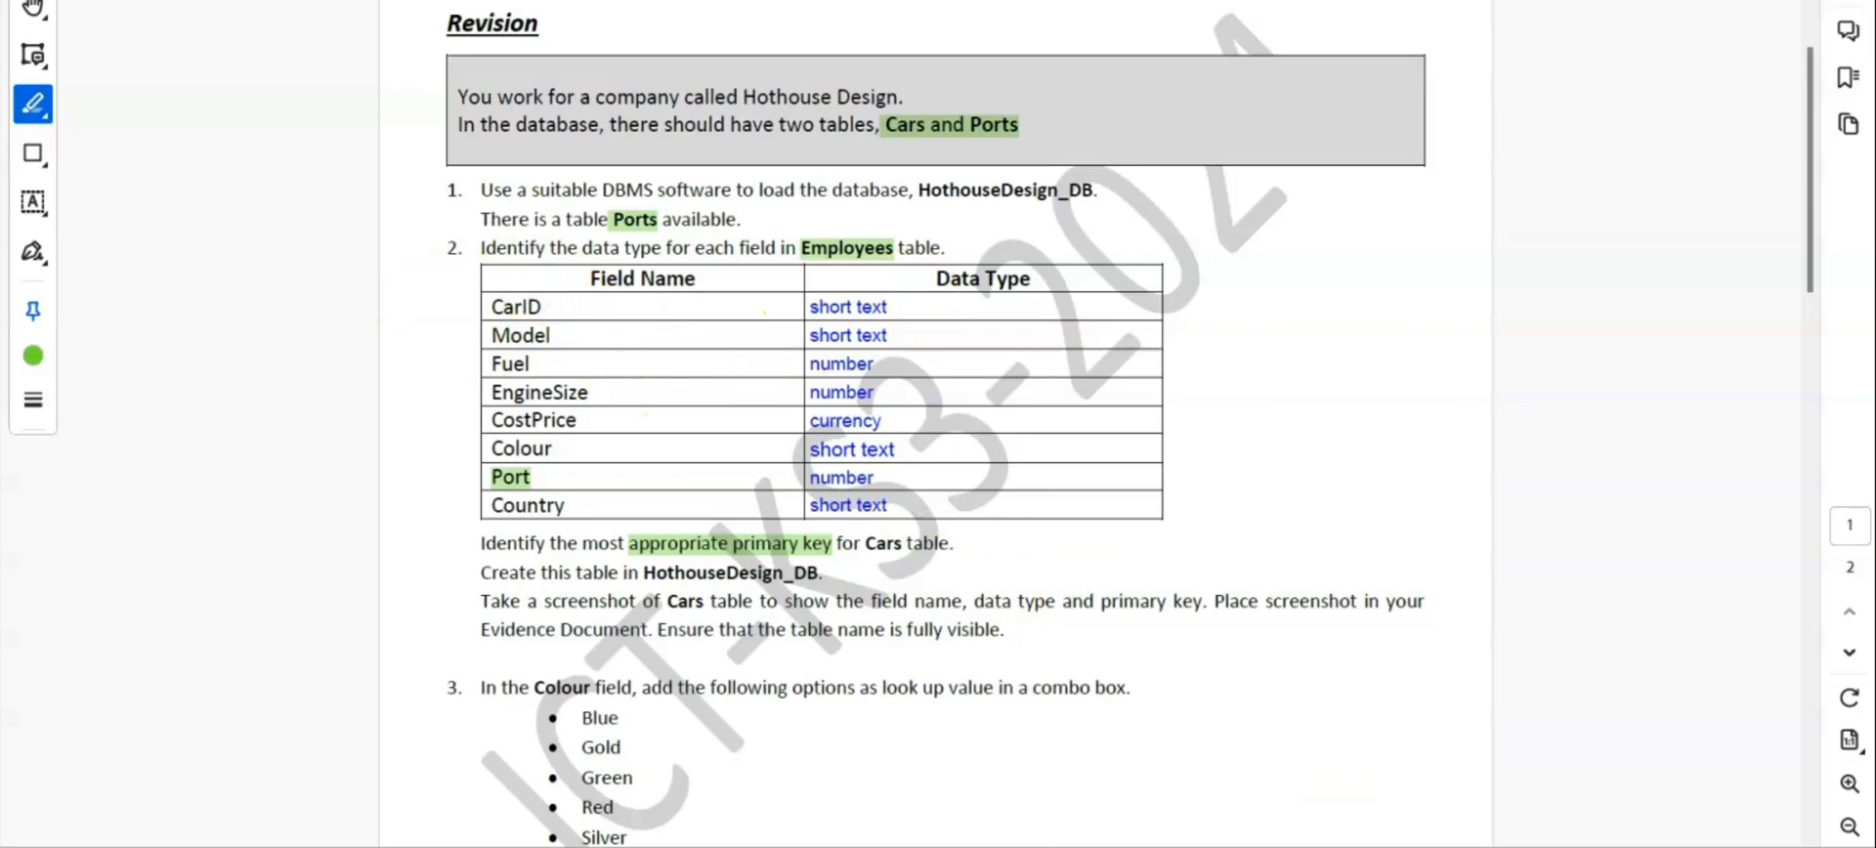
# Switch to Access, make CarID the primary key of the Employees table, and show the table in Datasheet View
pyautogui.hotkey('alt', 'Tab')
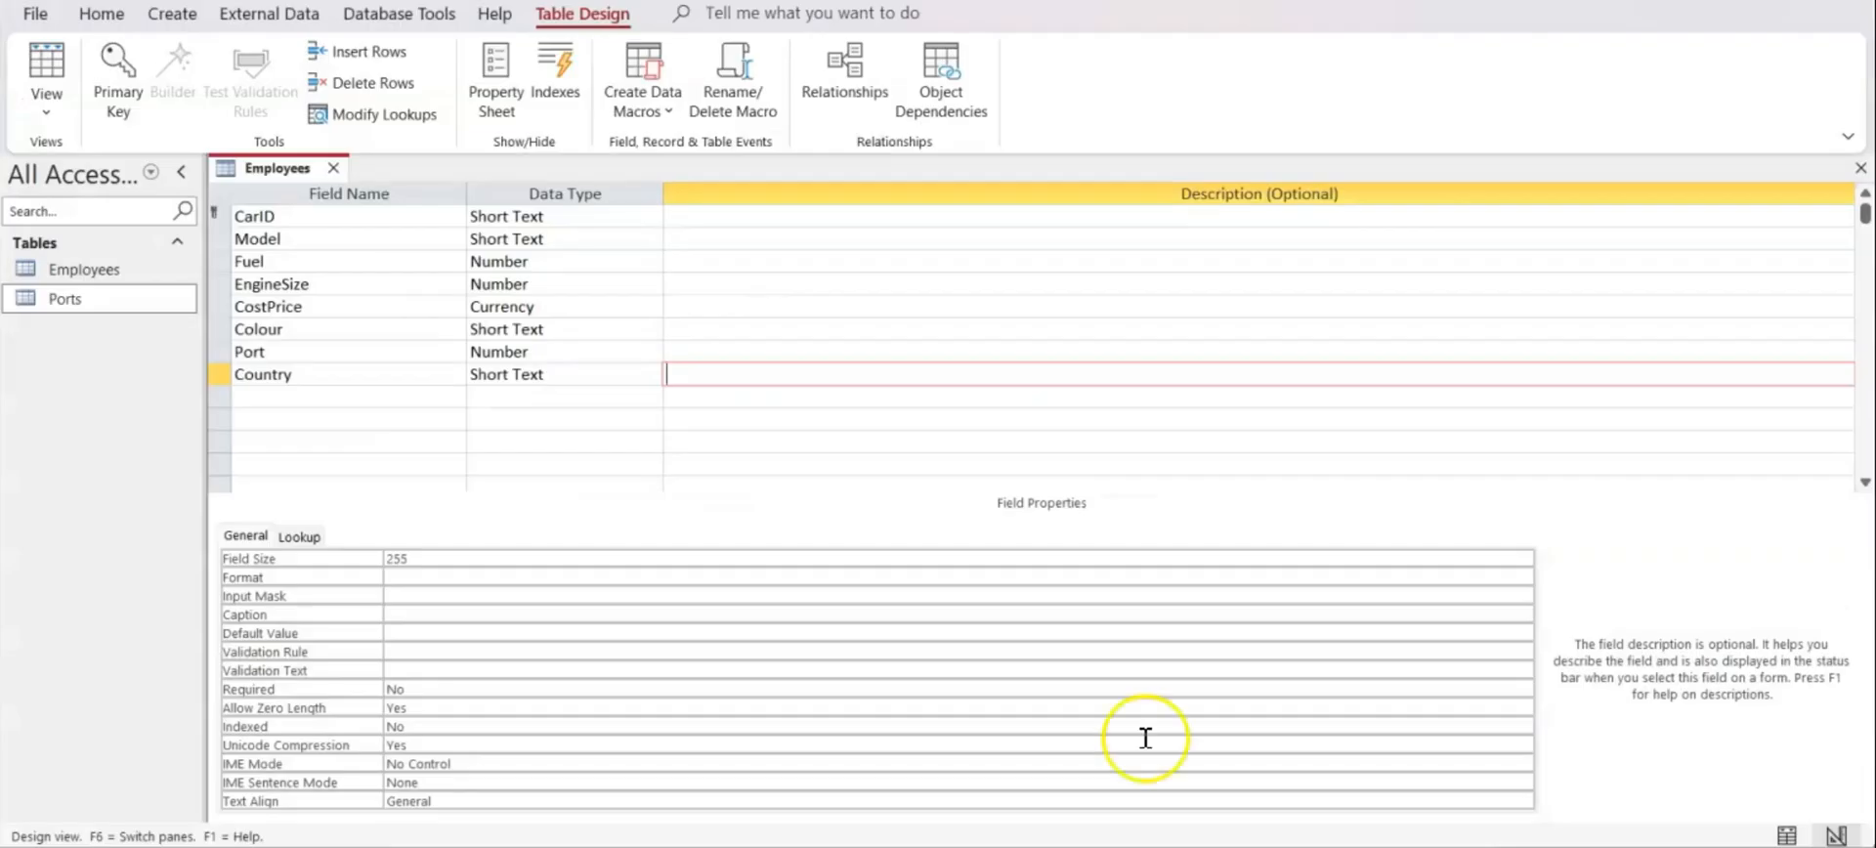
pyautogui.click(287, 221)
pyautogui.click(119, 78)
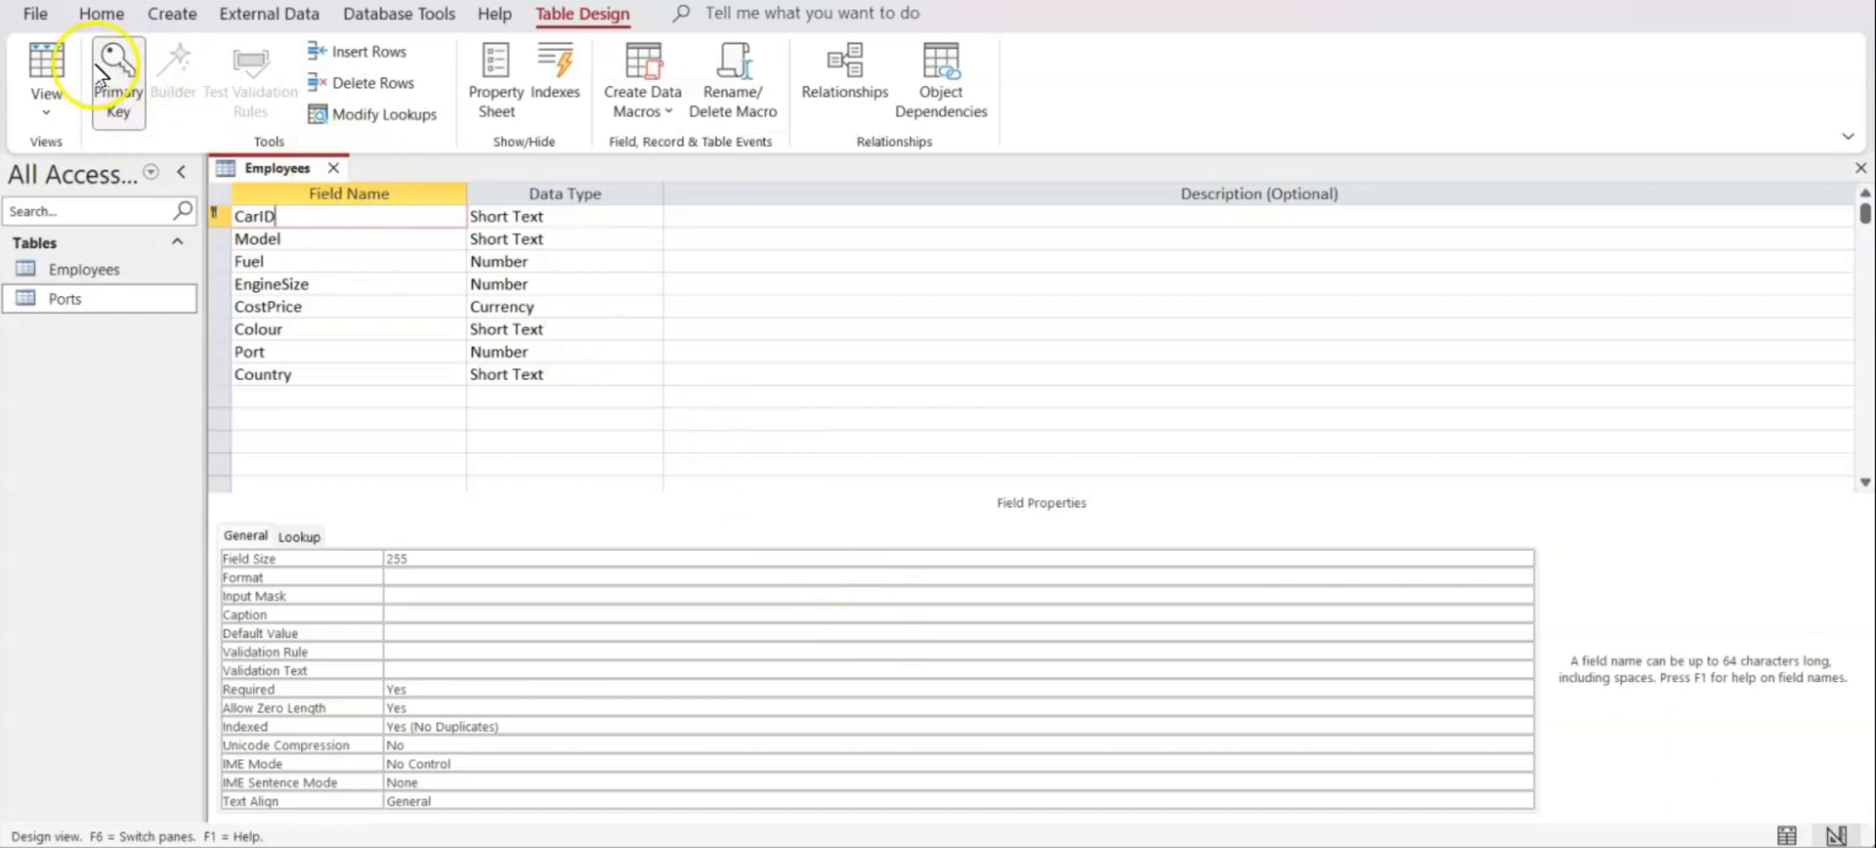
pyautogui.click(46, 61)
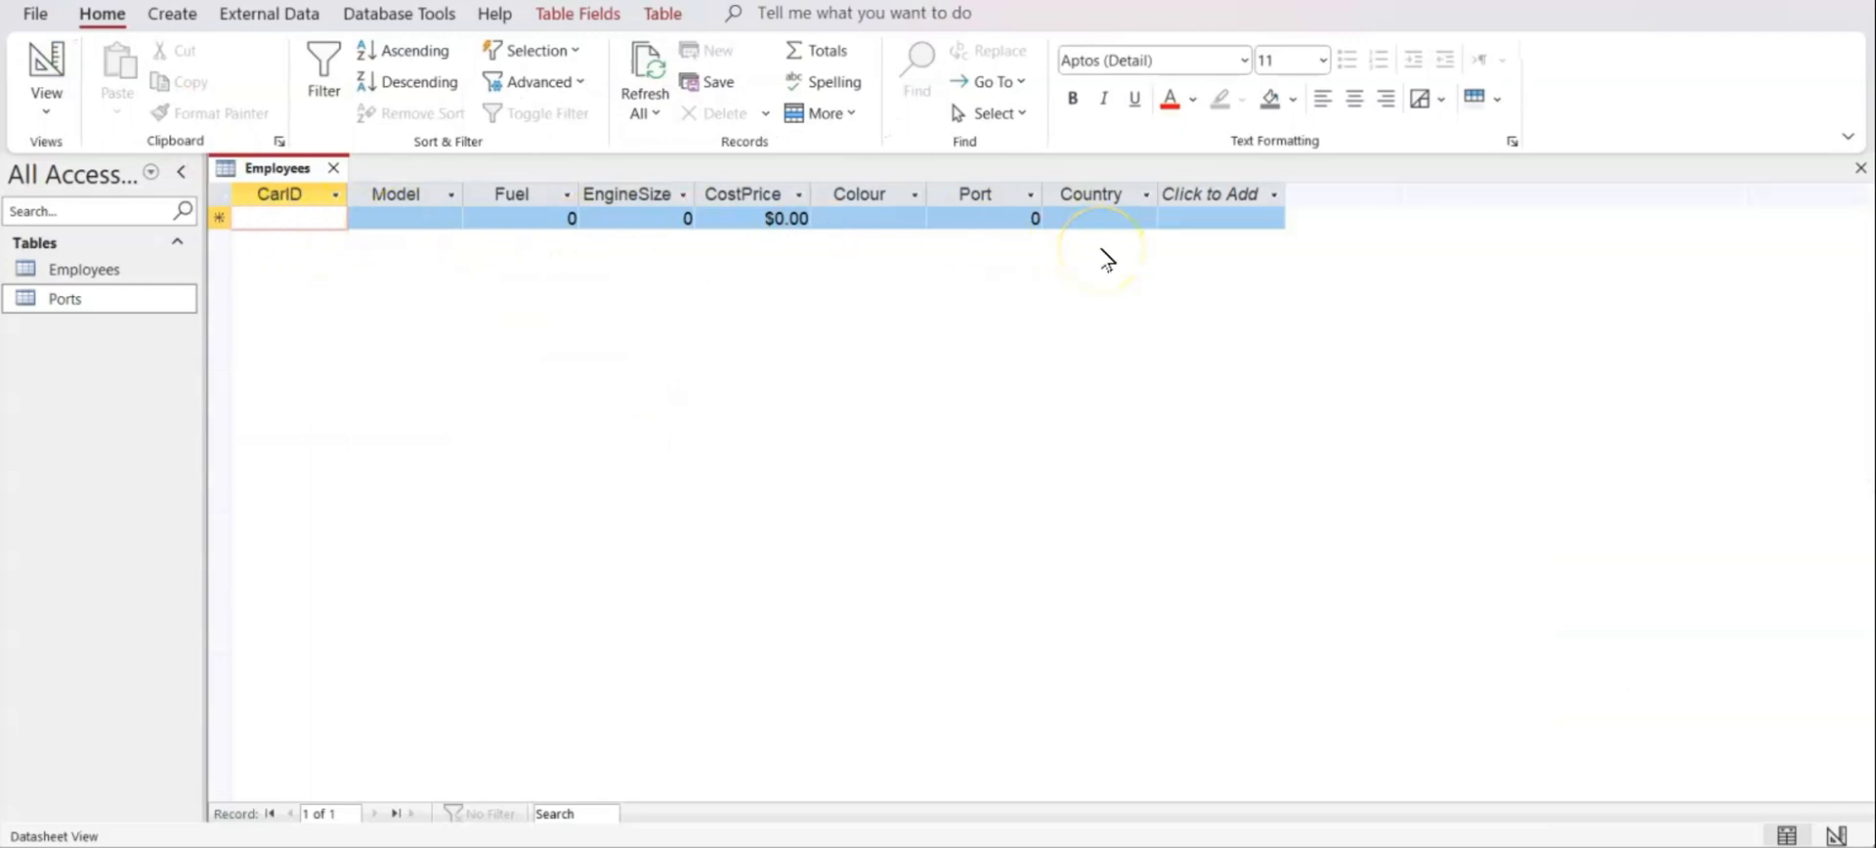
# Check the worksheet's screenshot instruction, open Word with a blank evidence document, and hide its paragraph marks
pyautogui.click(1229, 844)
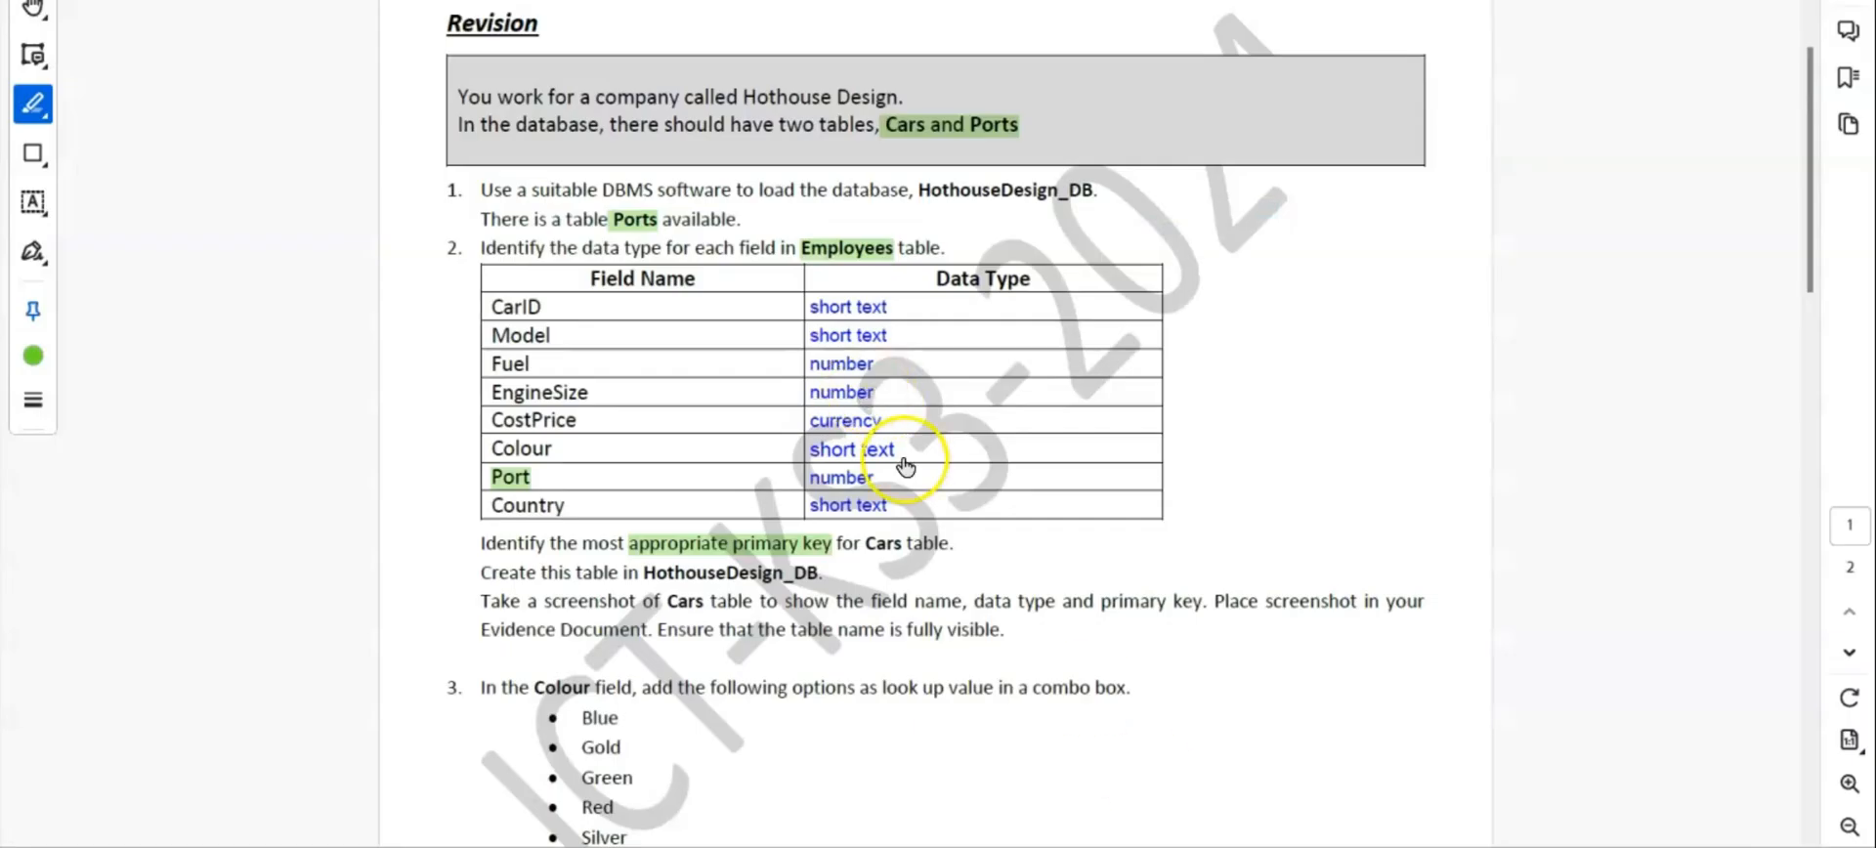
pyautogui.scroll(-3, 934, 519)
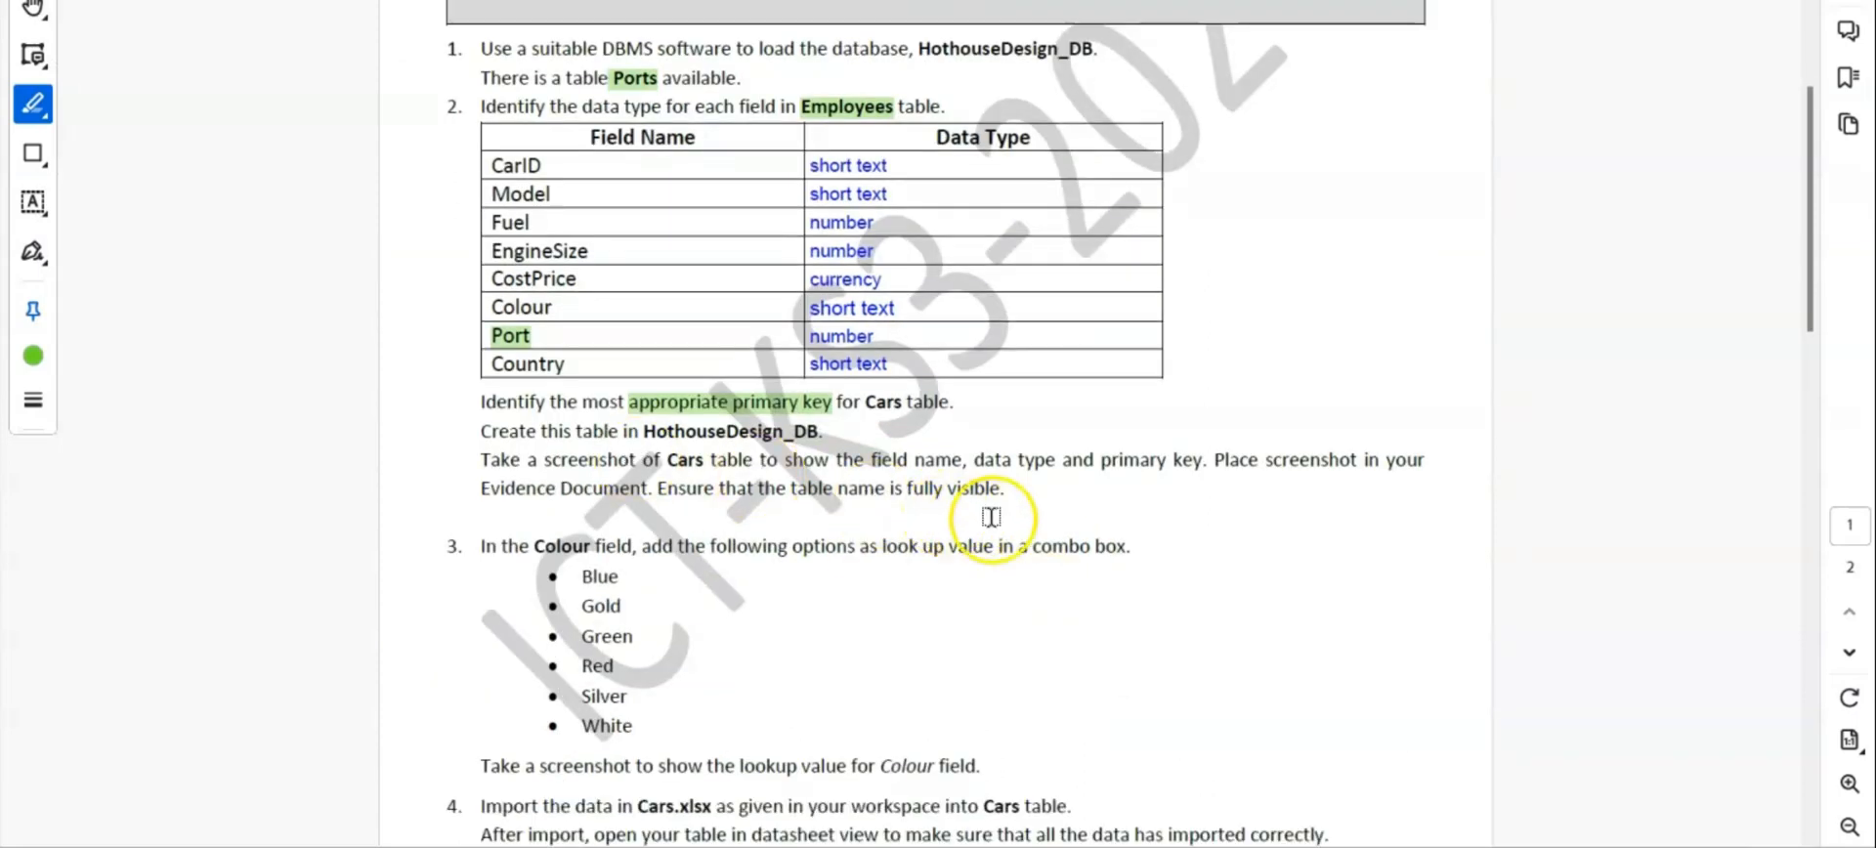
pyautogui.press('super')
pyautogui.write('word')
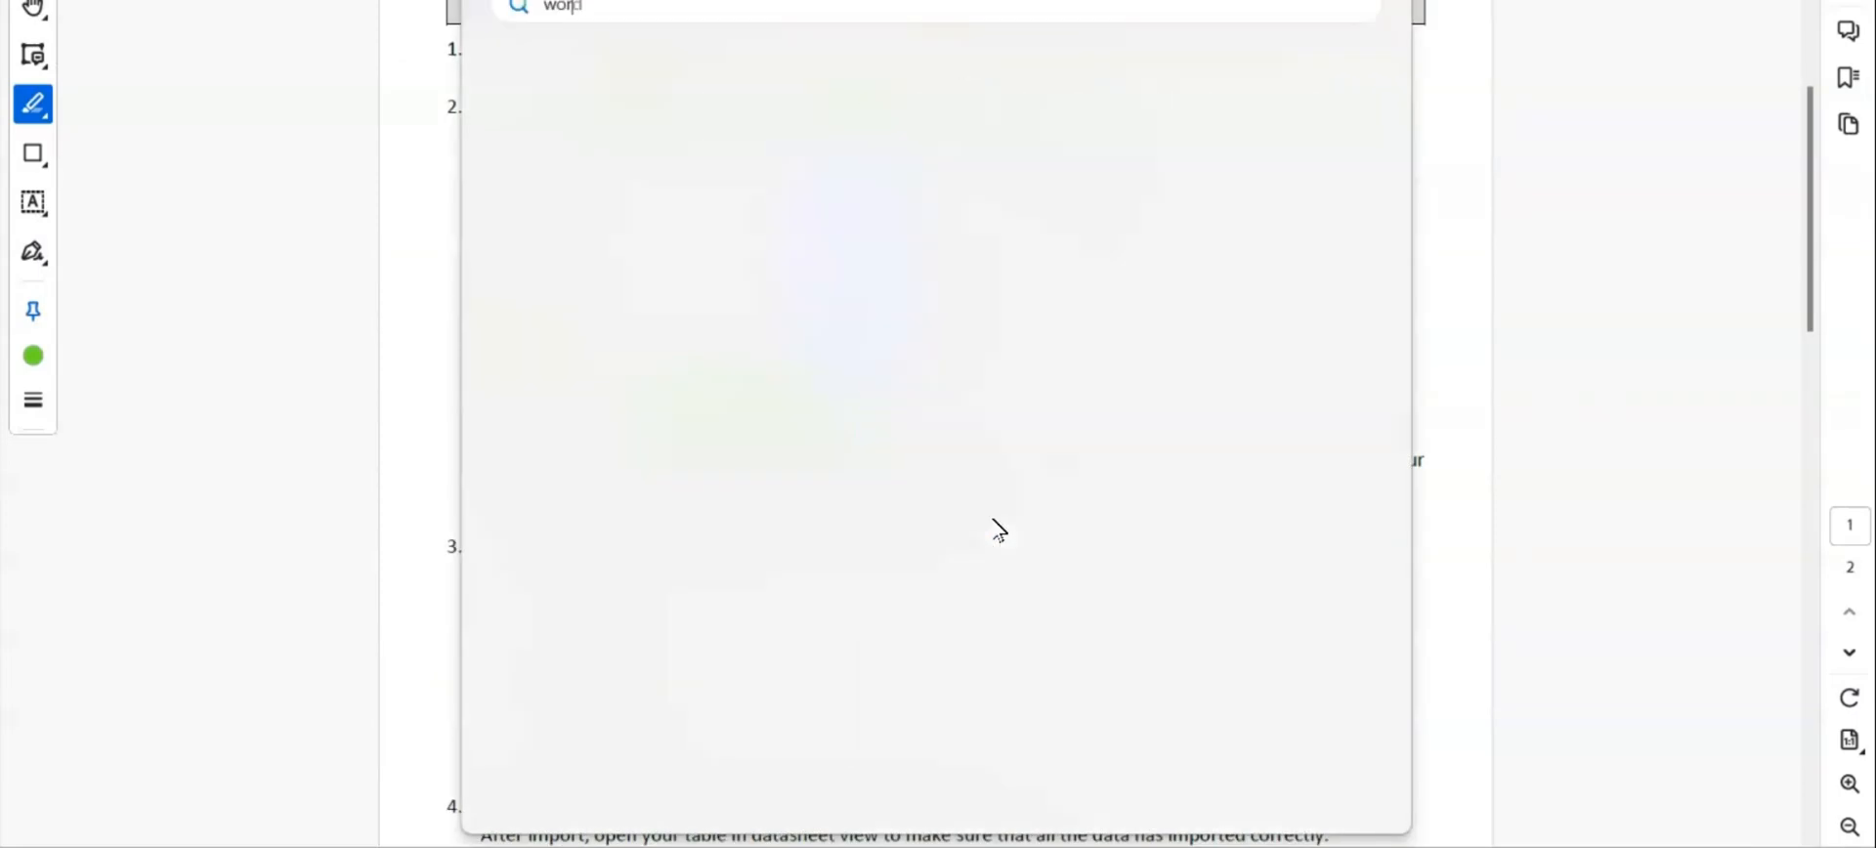
pyautogui.press('Return')
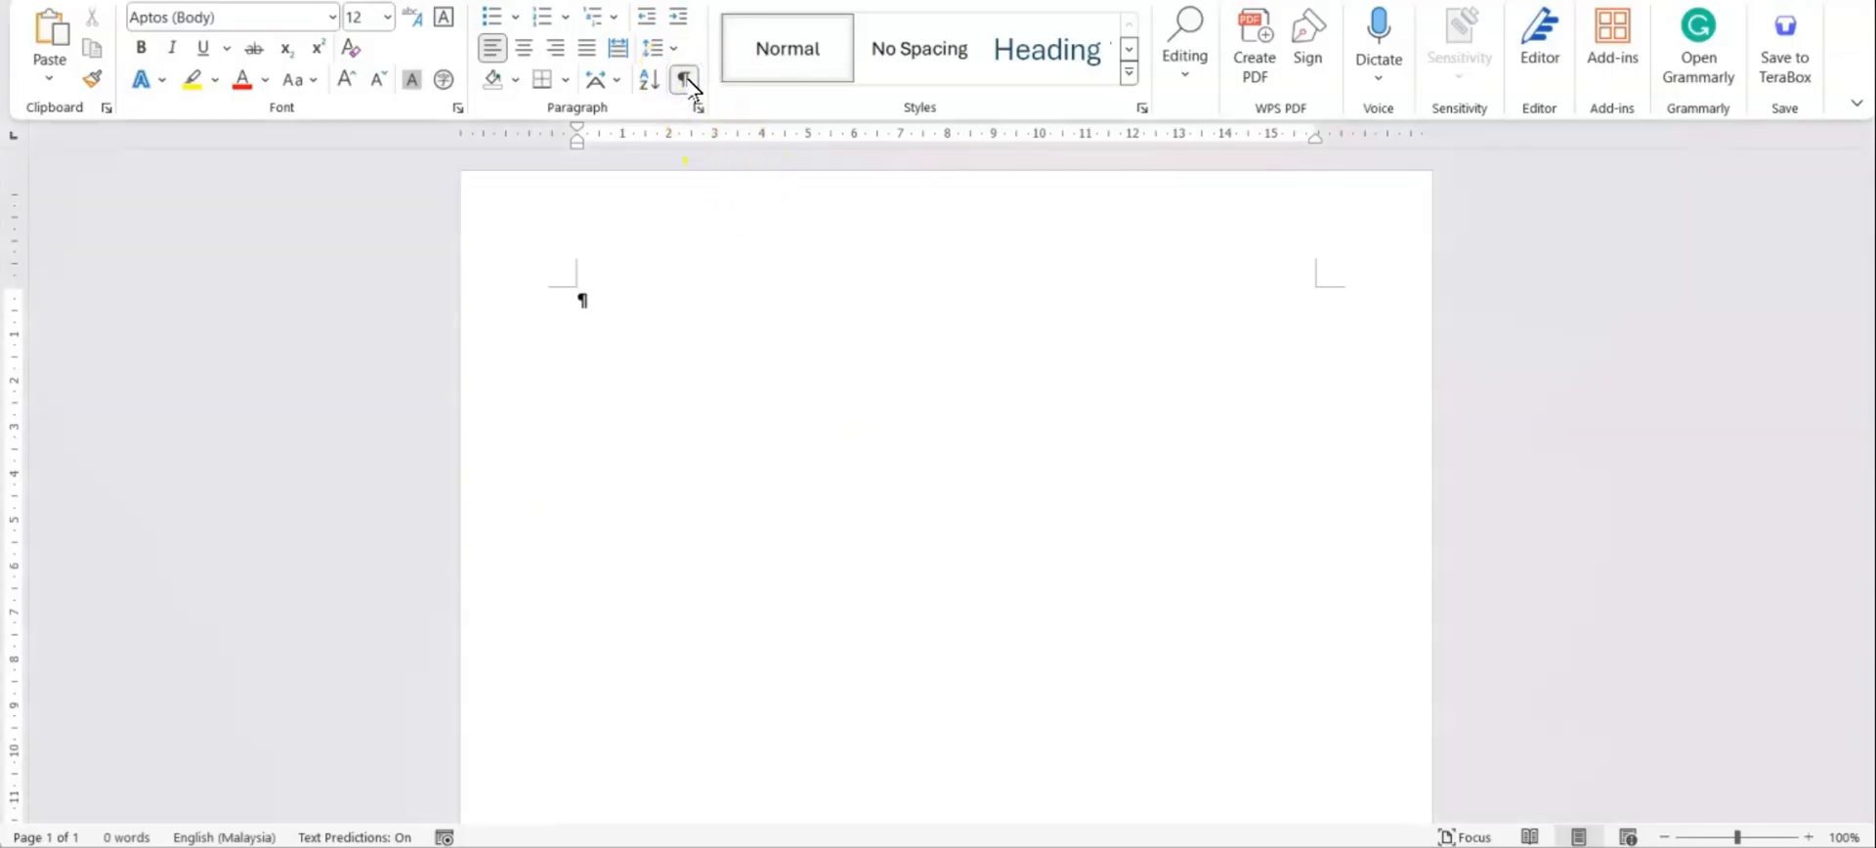
pyautogui.click(684, 81)
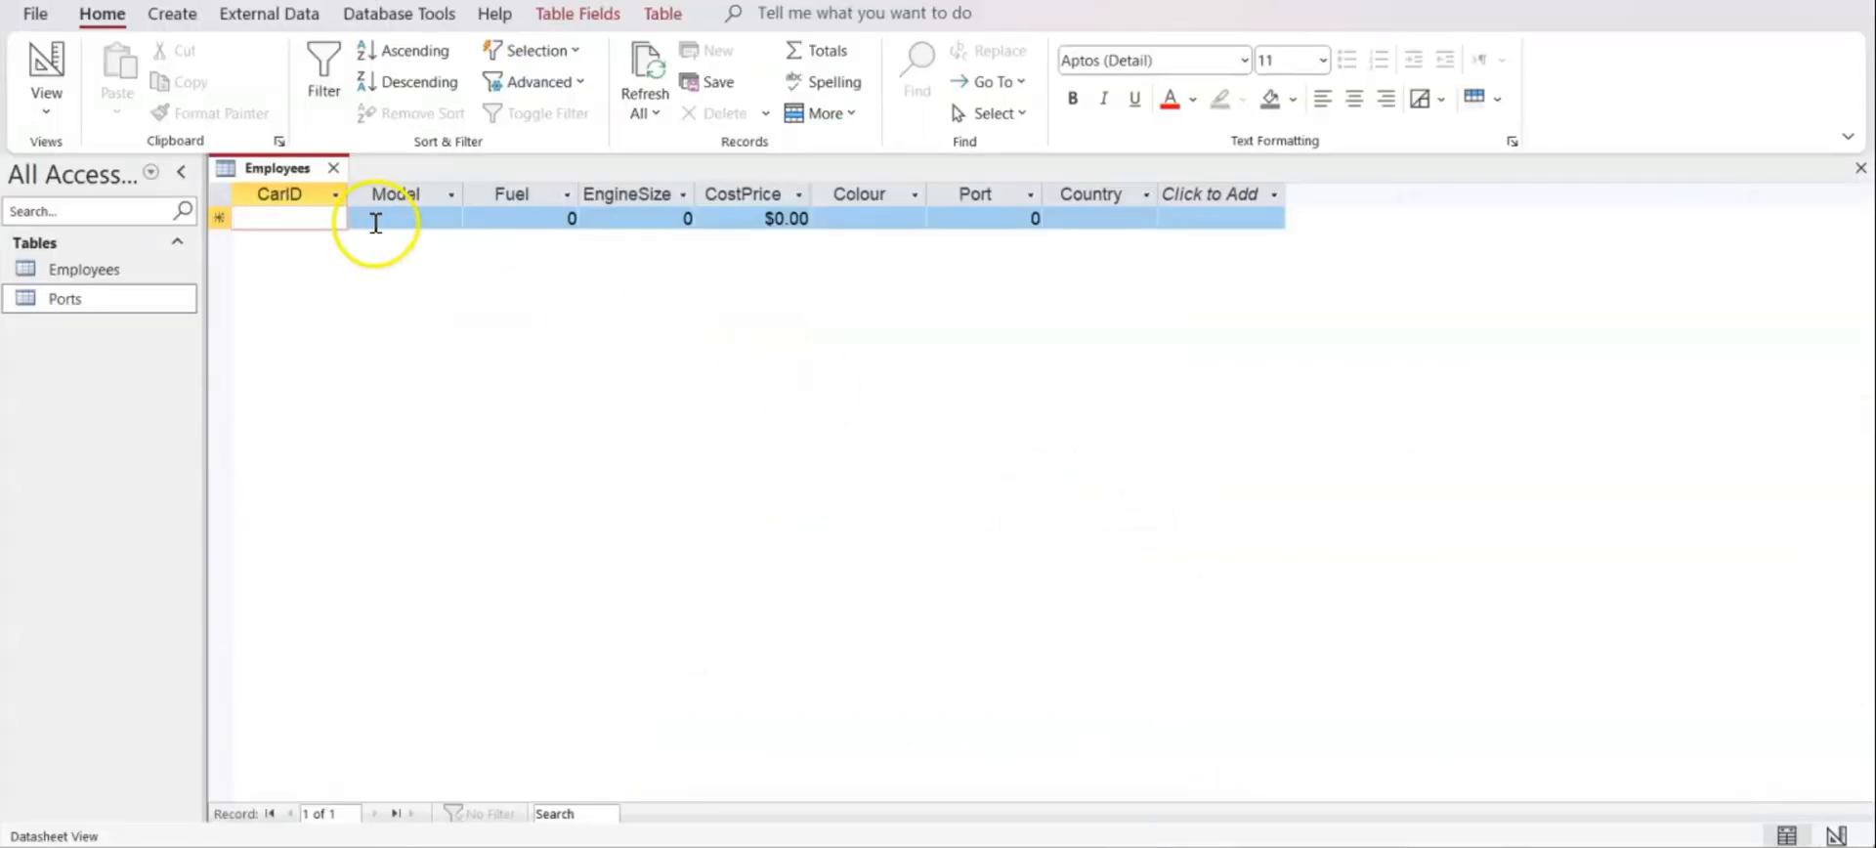
# Return the Employees table to Design View and capture a screenshot of its table name, primary key, field names and data types
pyautogui.click(41, 59)
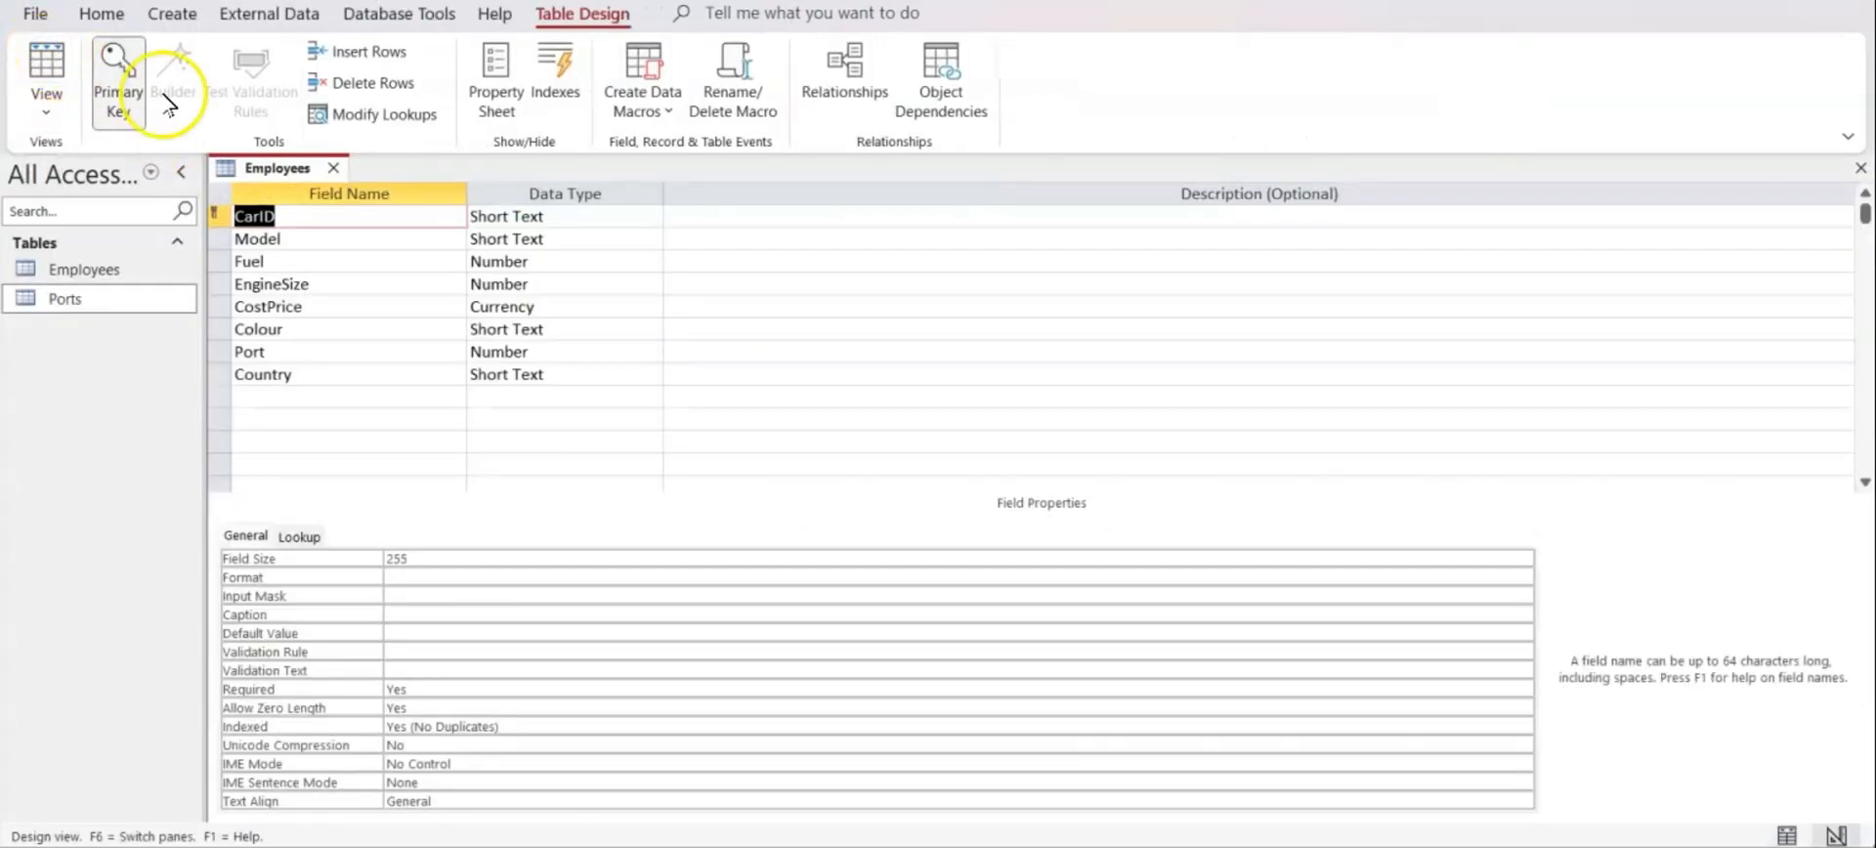
pyautogui.press('super+shift+s')
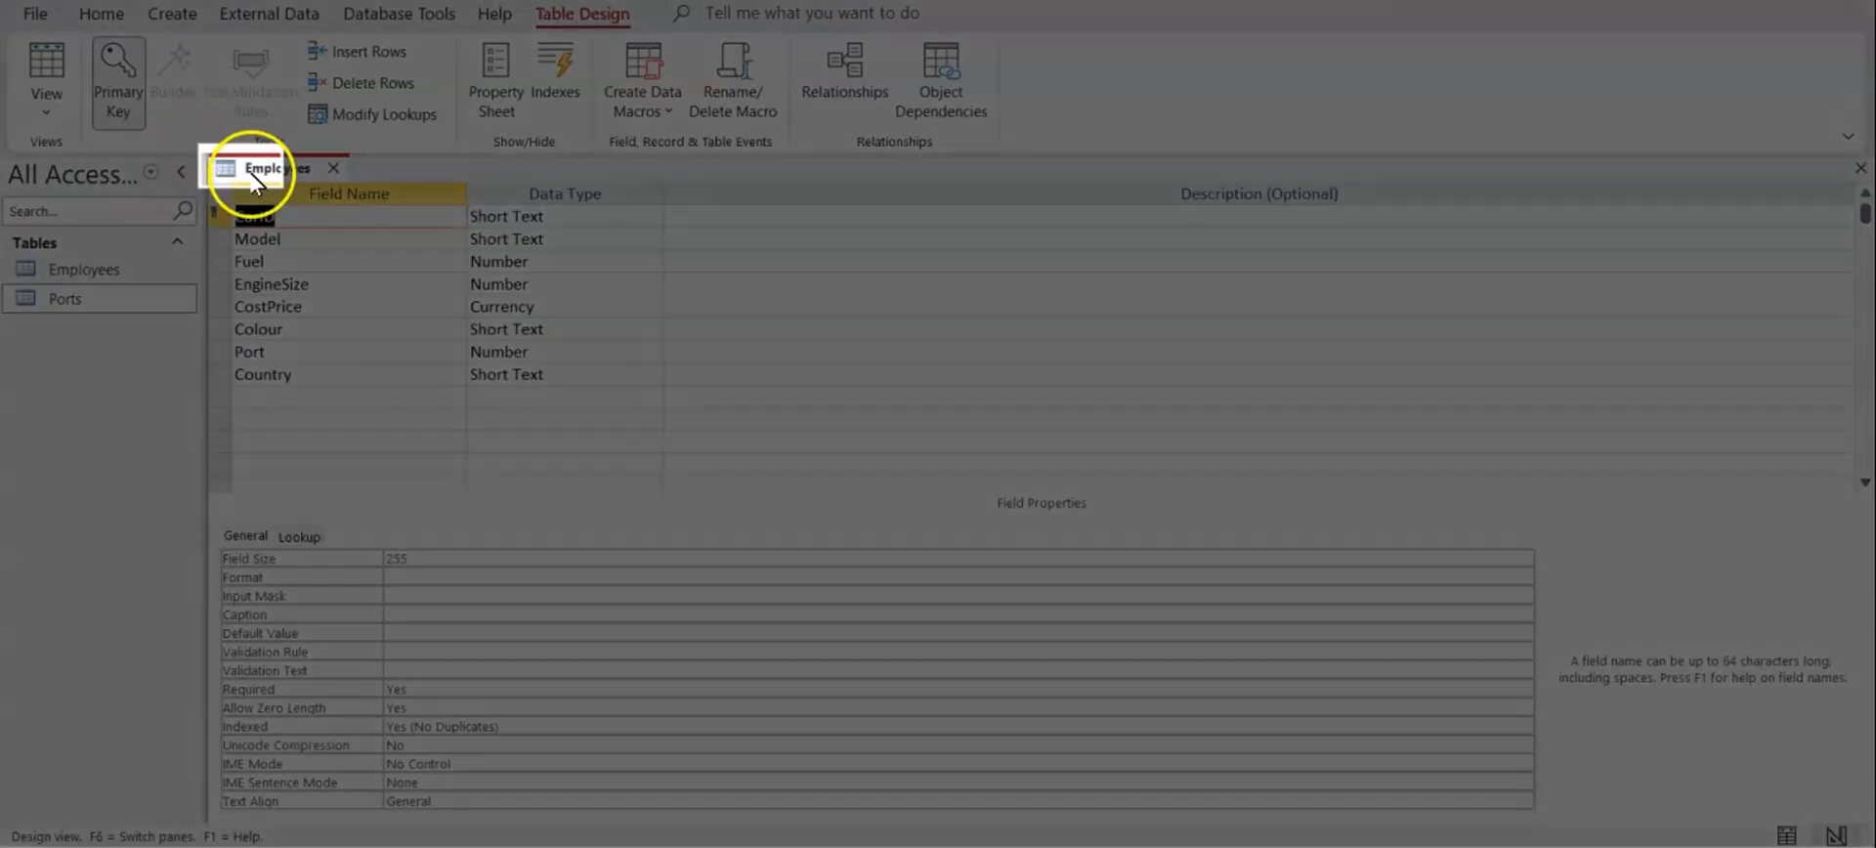
pyautogui.moveTo(199, 145); pyautogui.dragTo(680, 403)
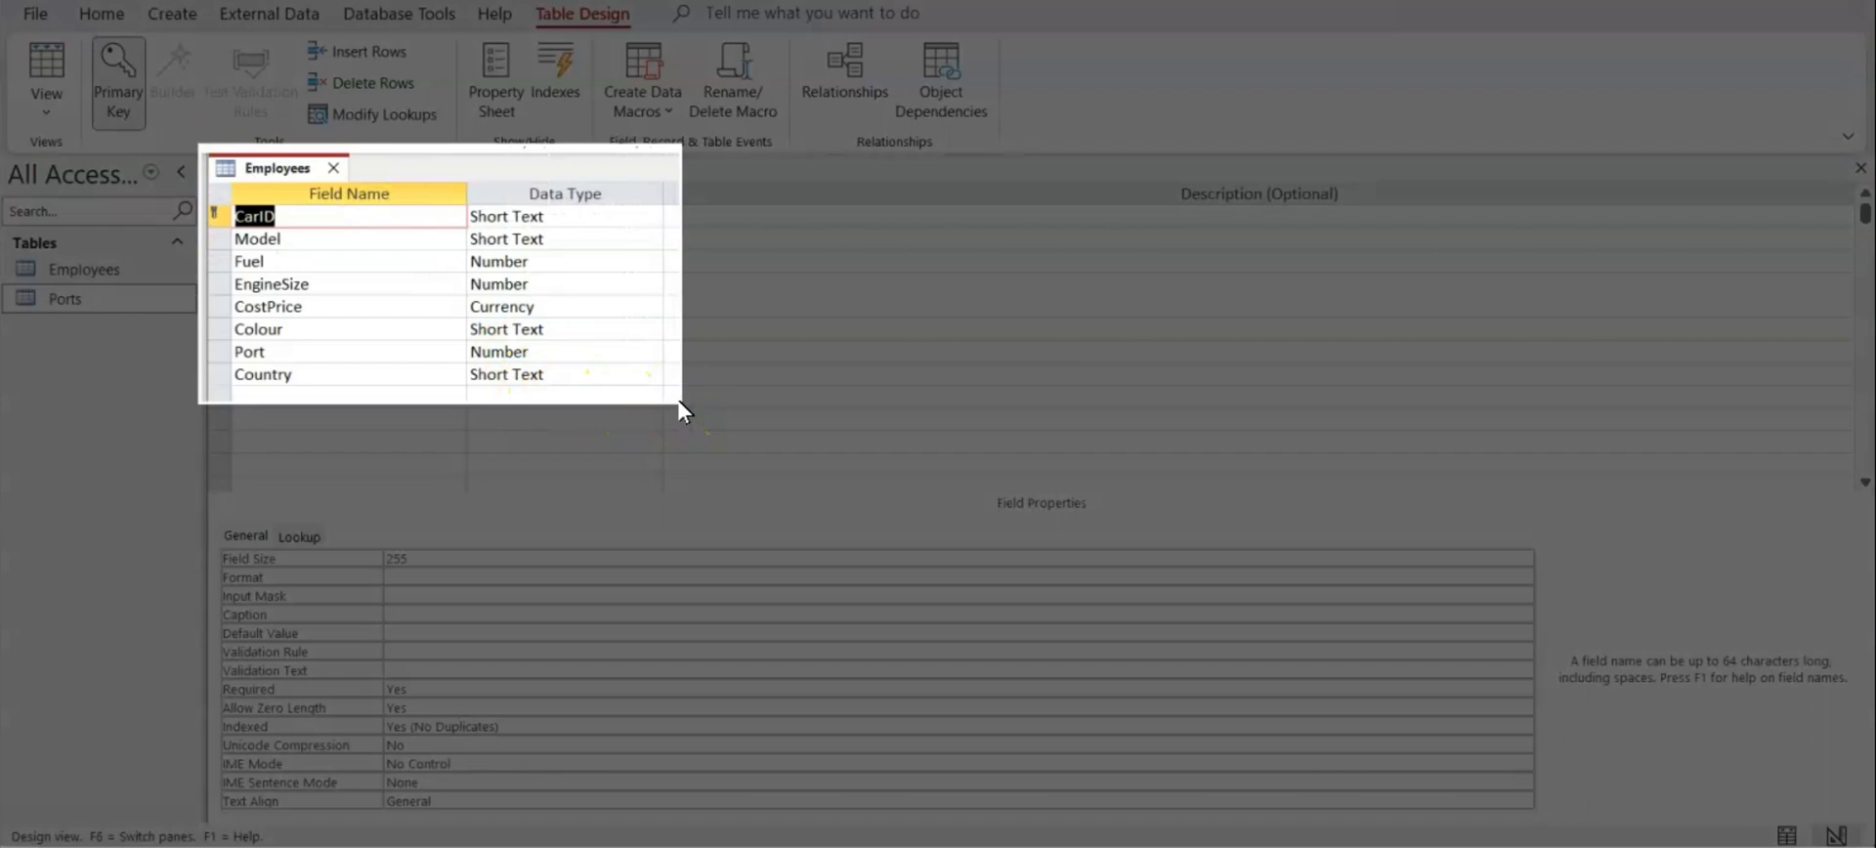
pyautogui.moveTo(681, 410); pyautogui.dragTo(681, 410)
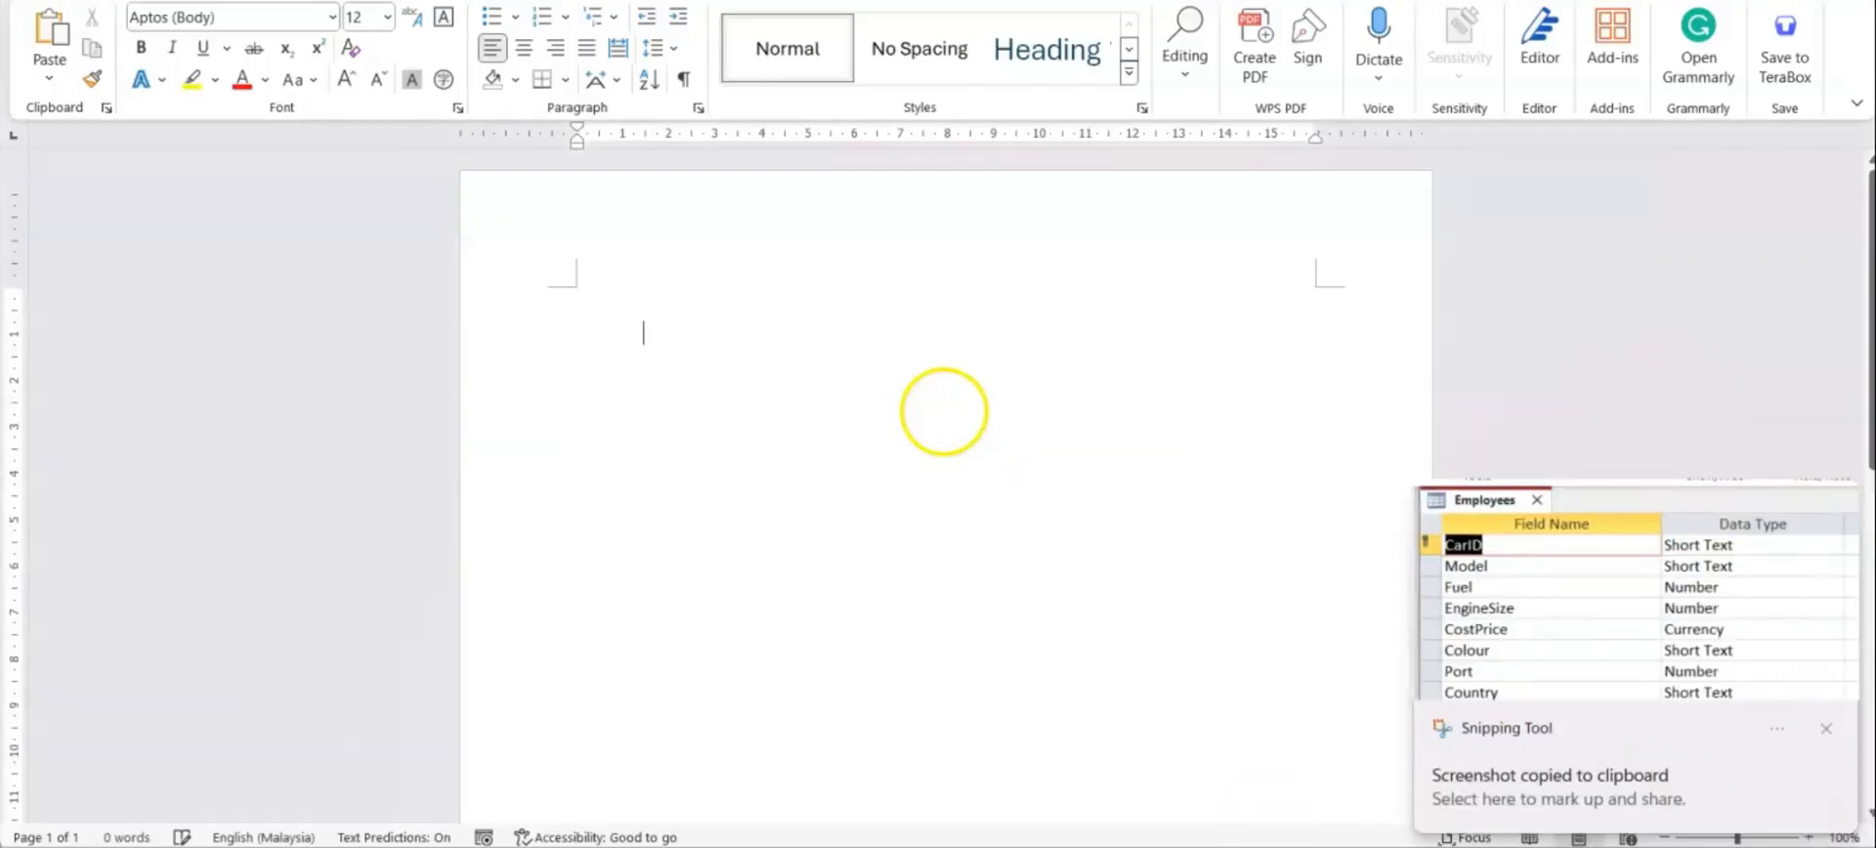
# Enter the heading "Step 2:" in the Word evidence document and paste the table design screenshot below it
pyautogui.write('Step 2:')
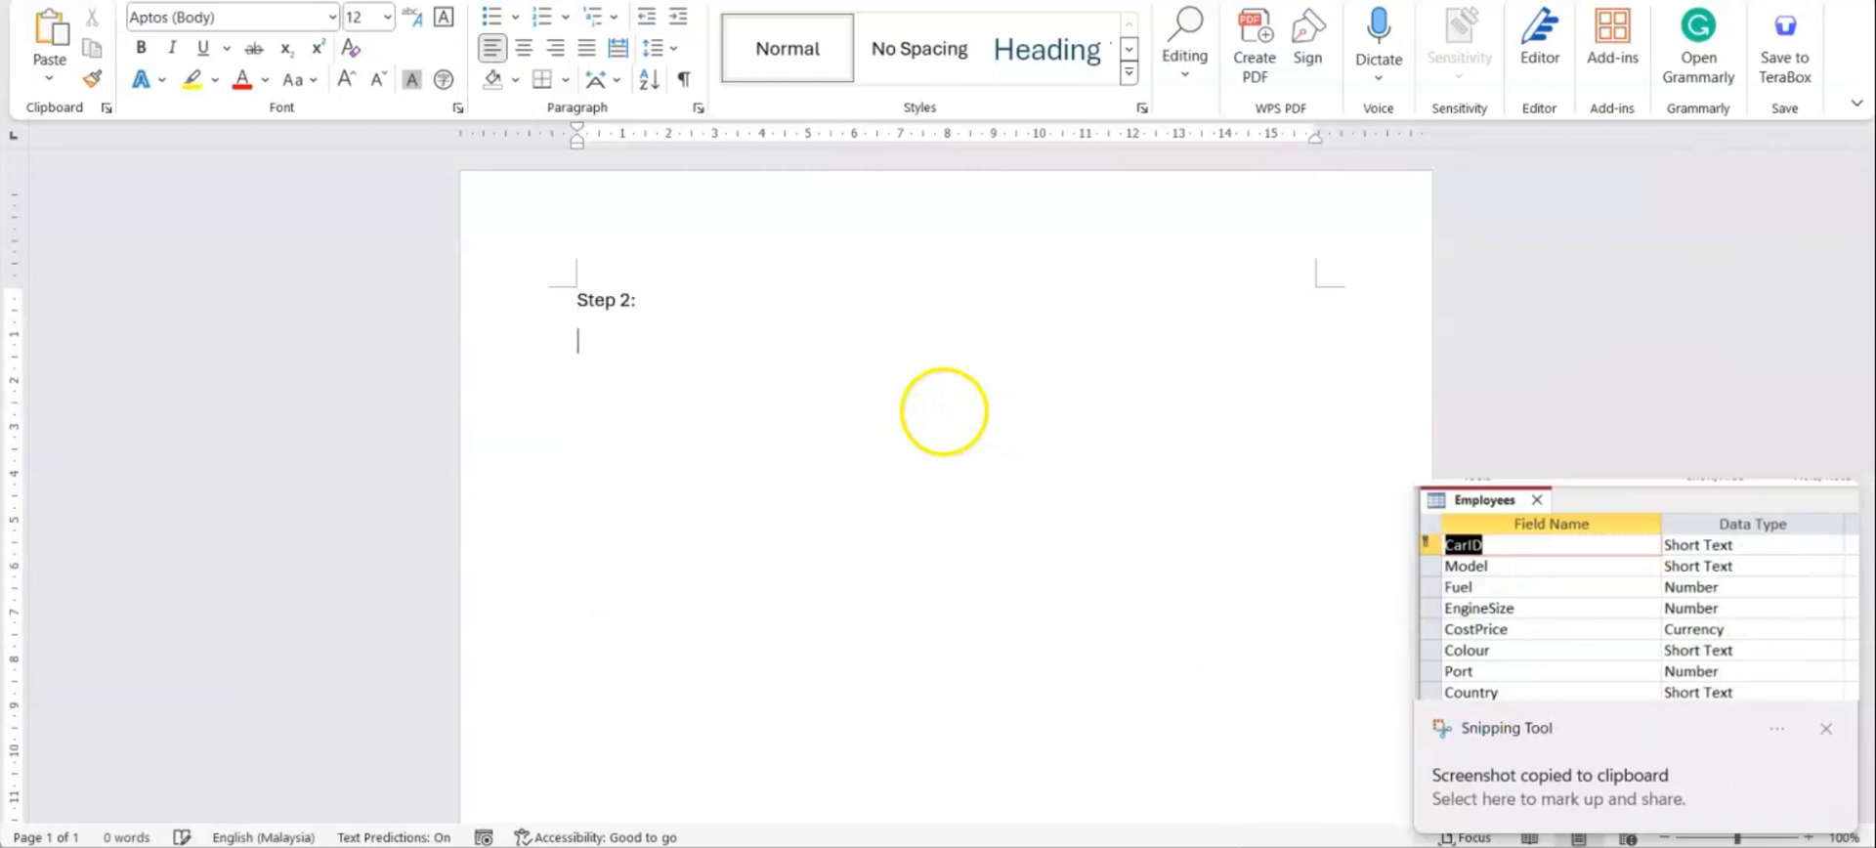
pyautogui.hotkey('ctrl', 'v')
pyautogui.scroll(-1, 1193, 418)
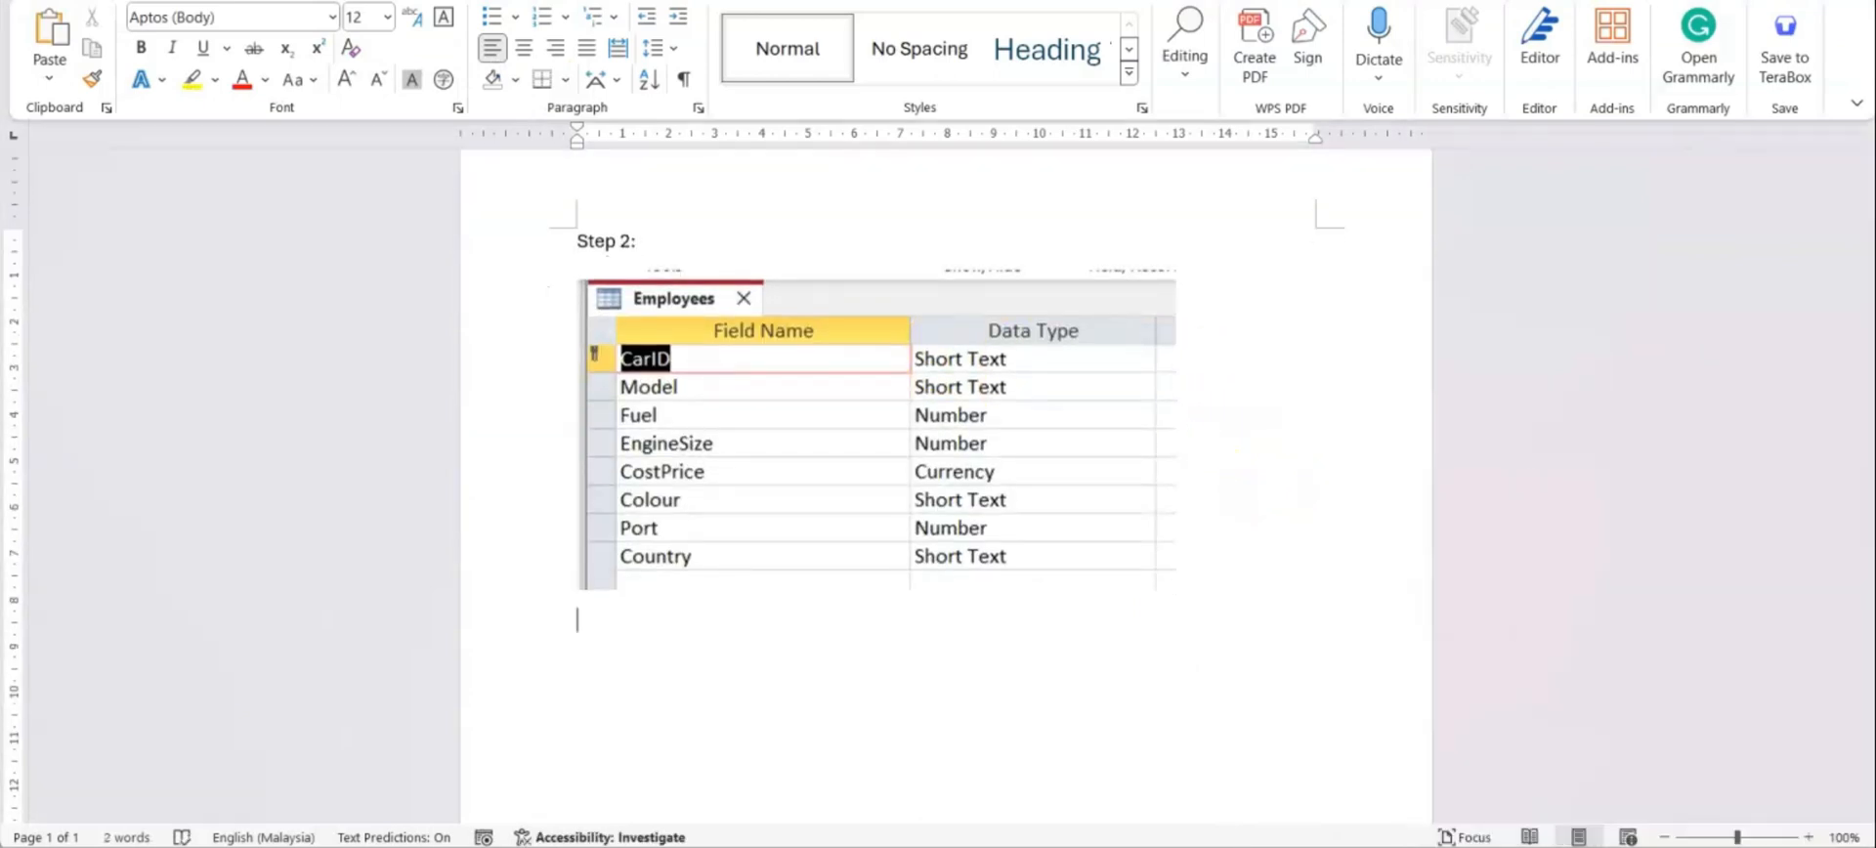
# Switch to the PDF worksheet and highlight "Colour", "combo box" and "lookup value" in task 3
pyautogui.hotkey('alt', 'Tab')
pyautogui.scroll(-2, 1037, 406)
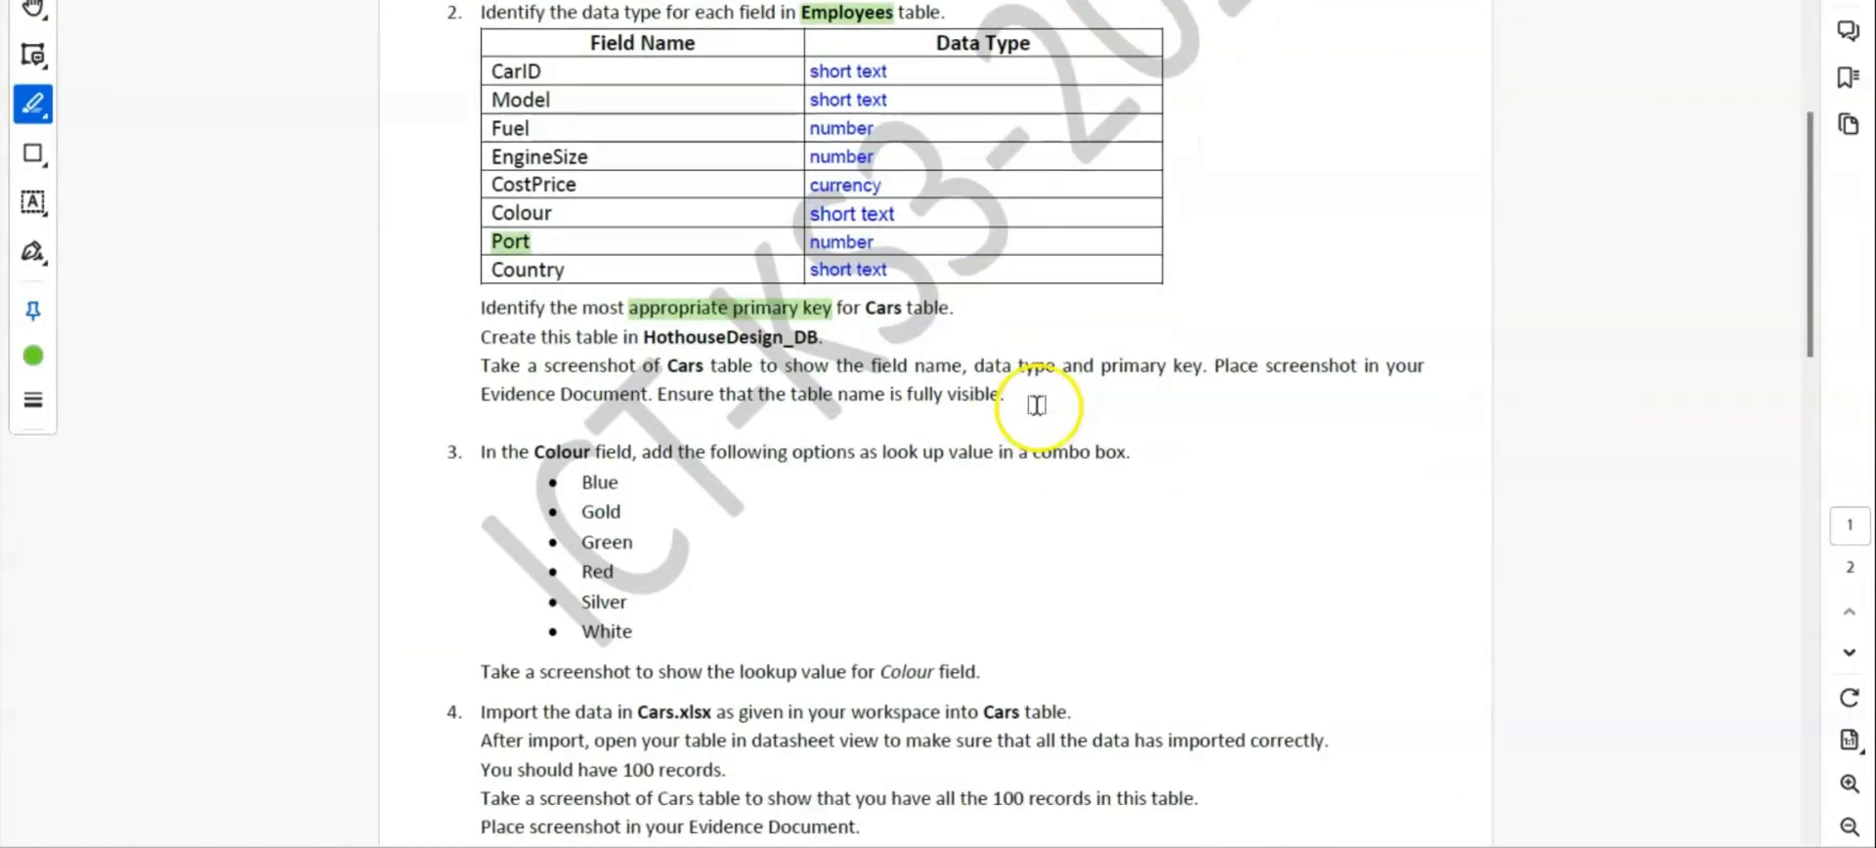
pyautogui.doubleClick(564, 358)
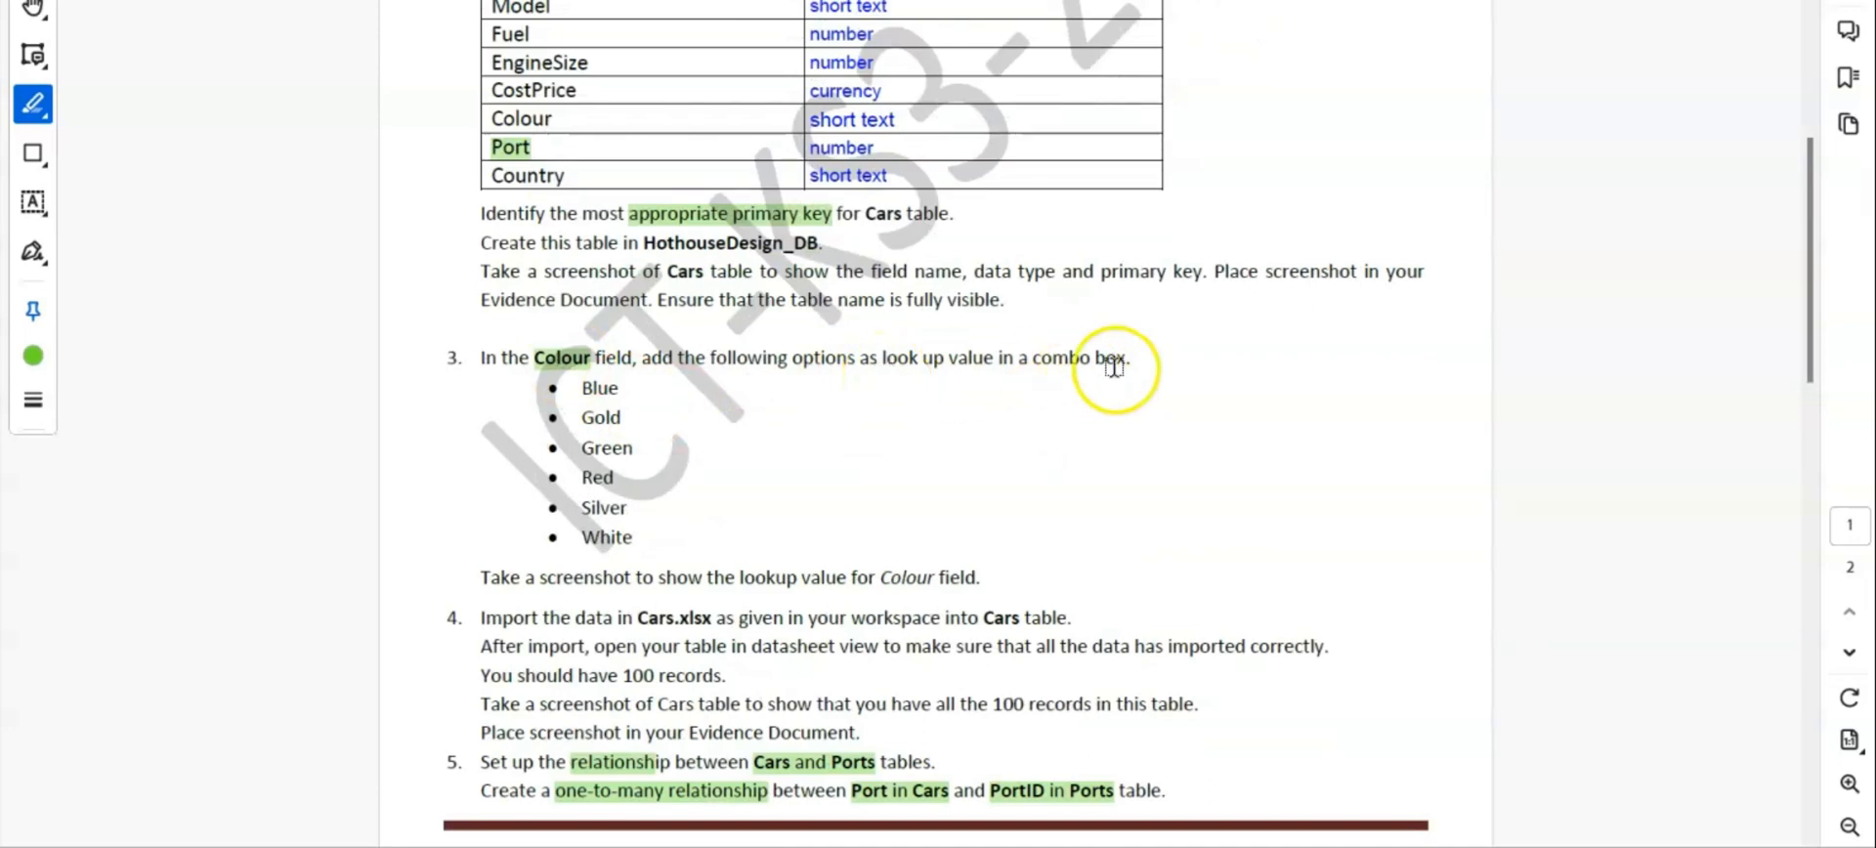
pyautogui.moveTo(1029, 362); pyautogui.dragTo(1124, 360)
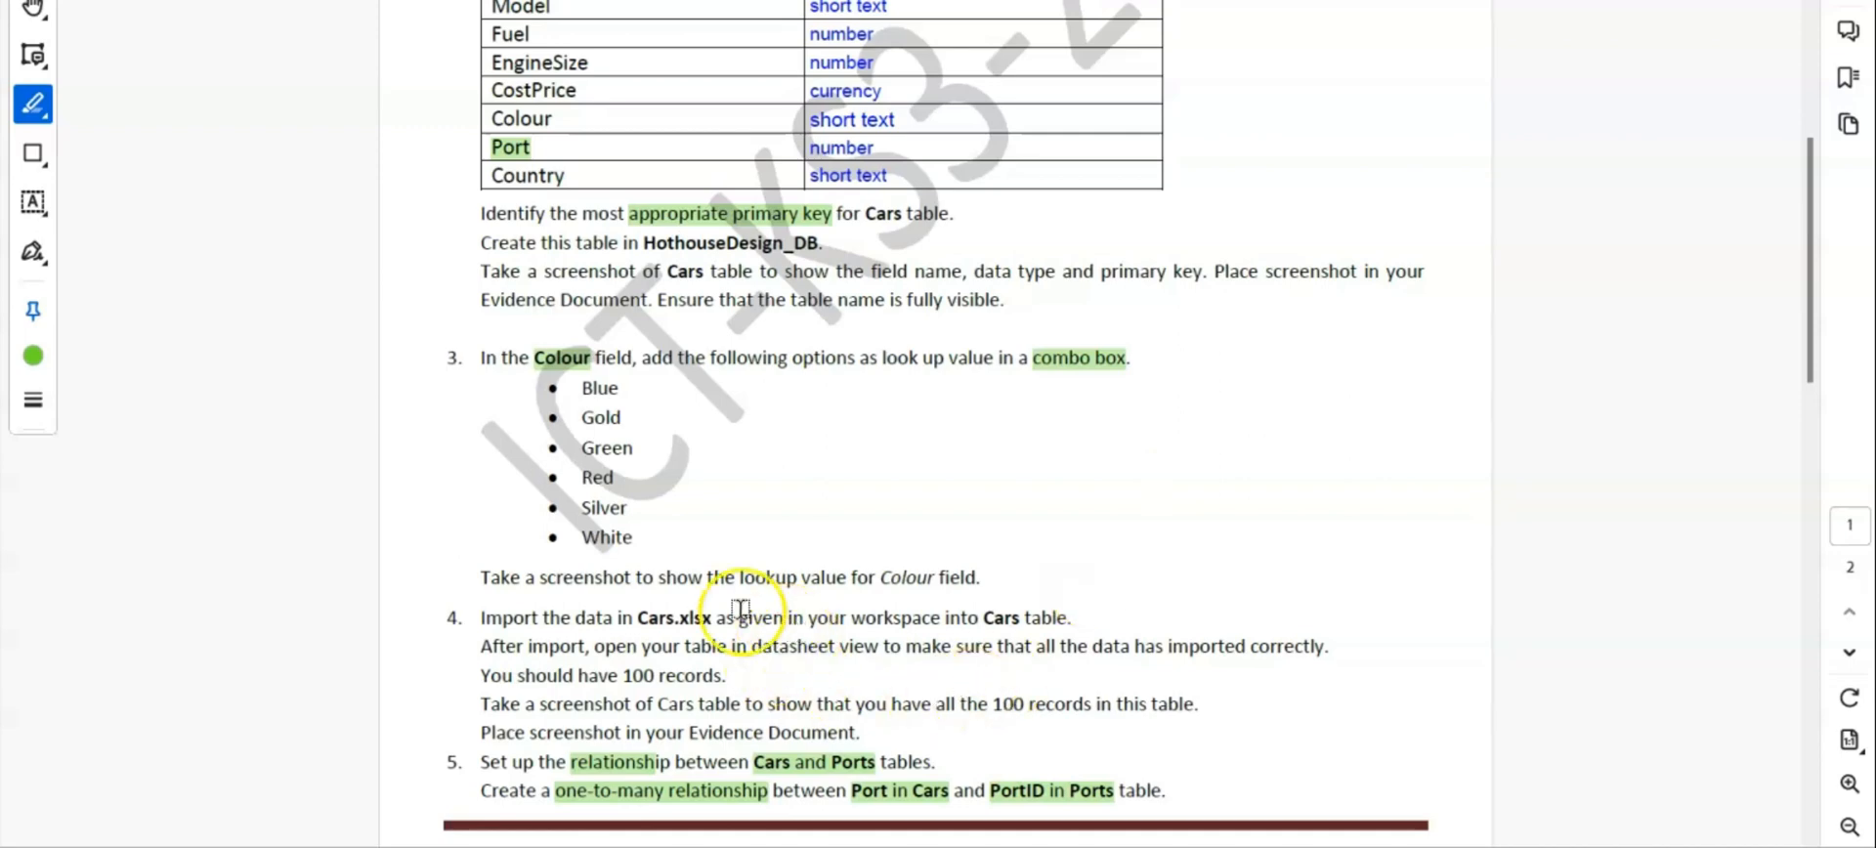
pyautogui.moveTo(767, 579); pyautogui.dragTo(840, 578)
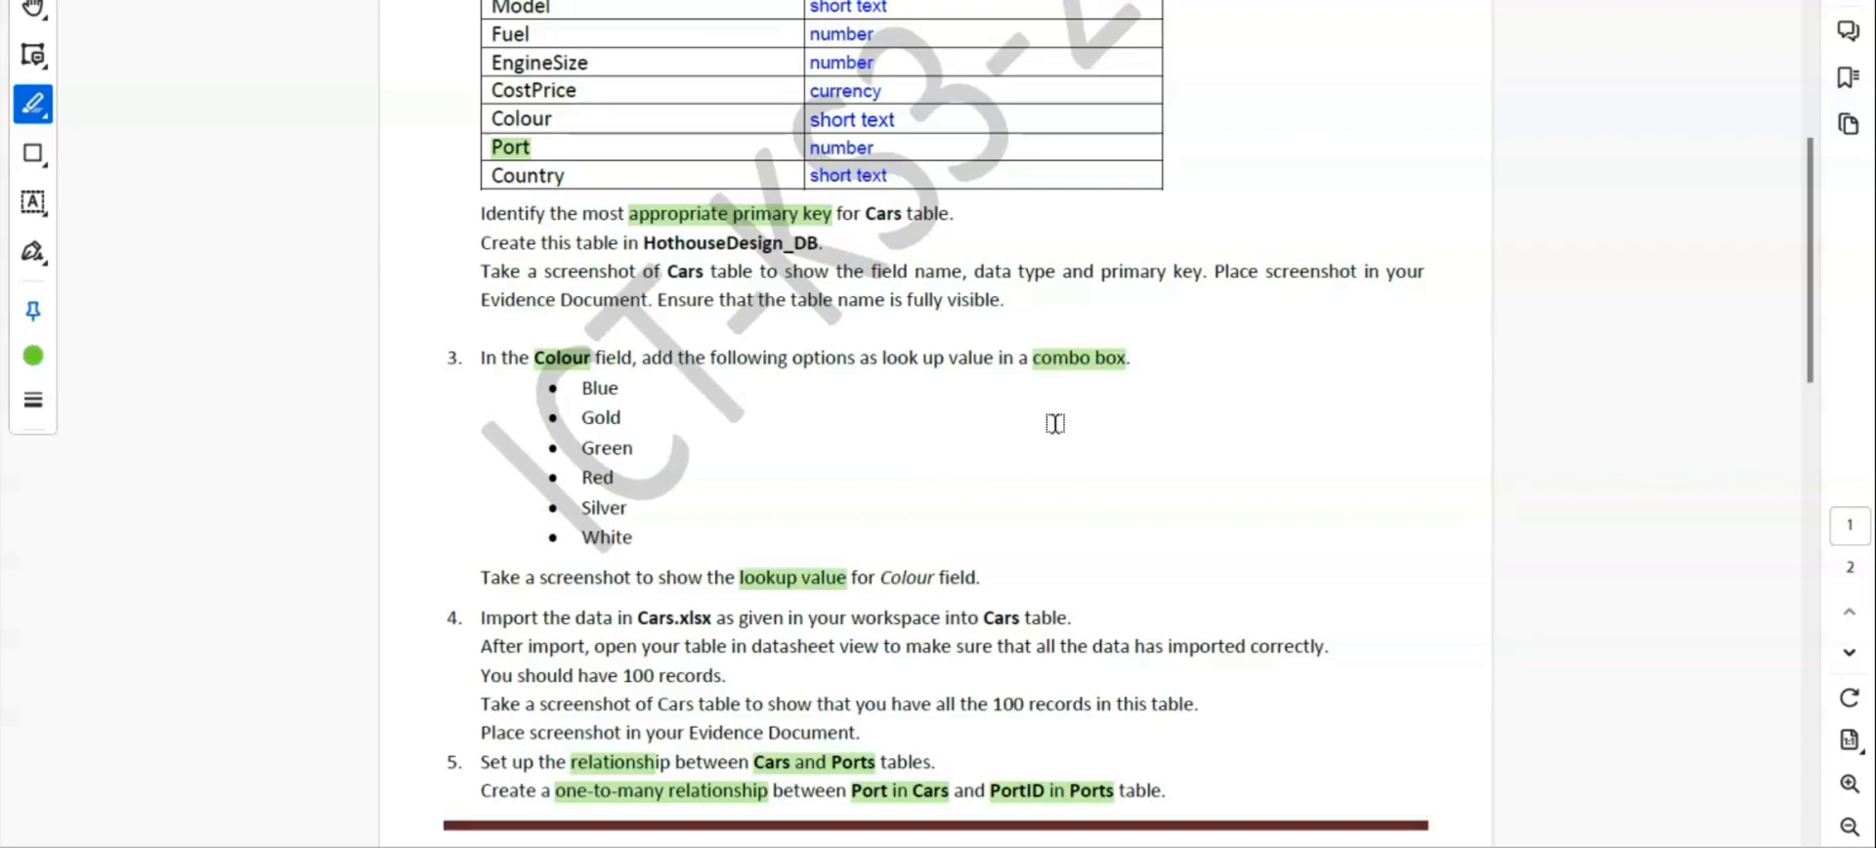
# Switch to Access and start the Lookup Wizard for the Colour field, choosing to type in the lookup values
pyautogui.moveTo(1291, 844)
pyautogui.click(1292, 767)
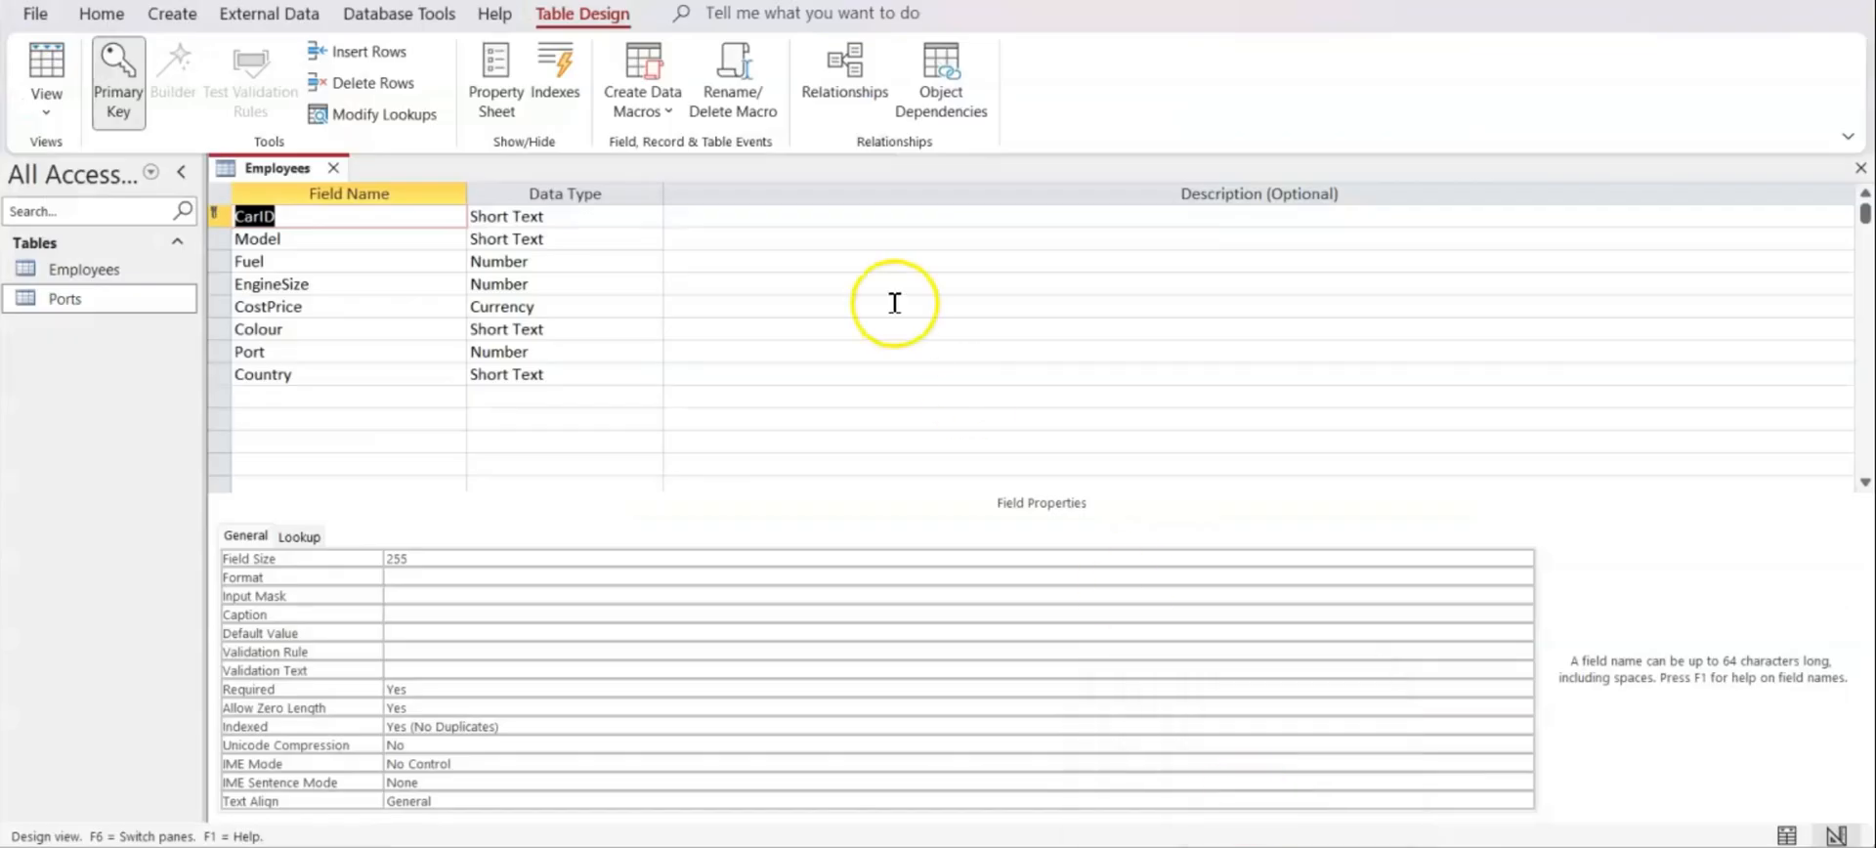
pyautogui.click(308, 328)
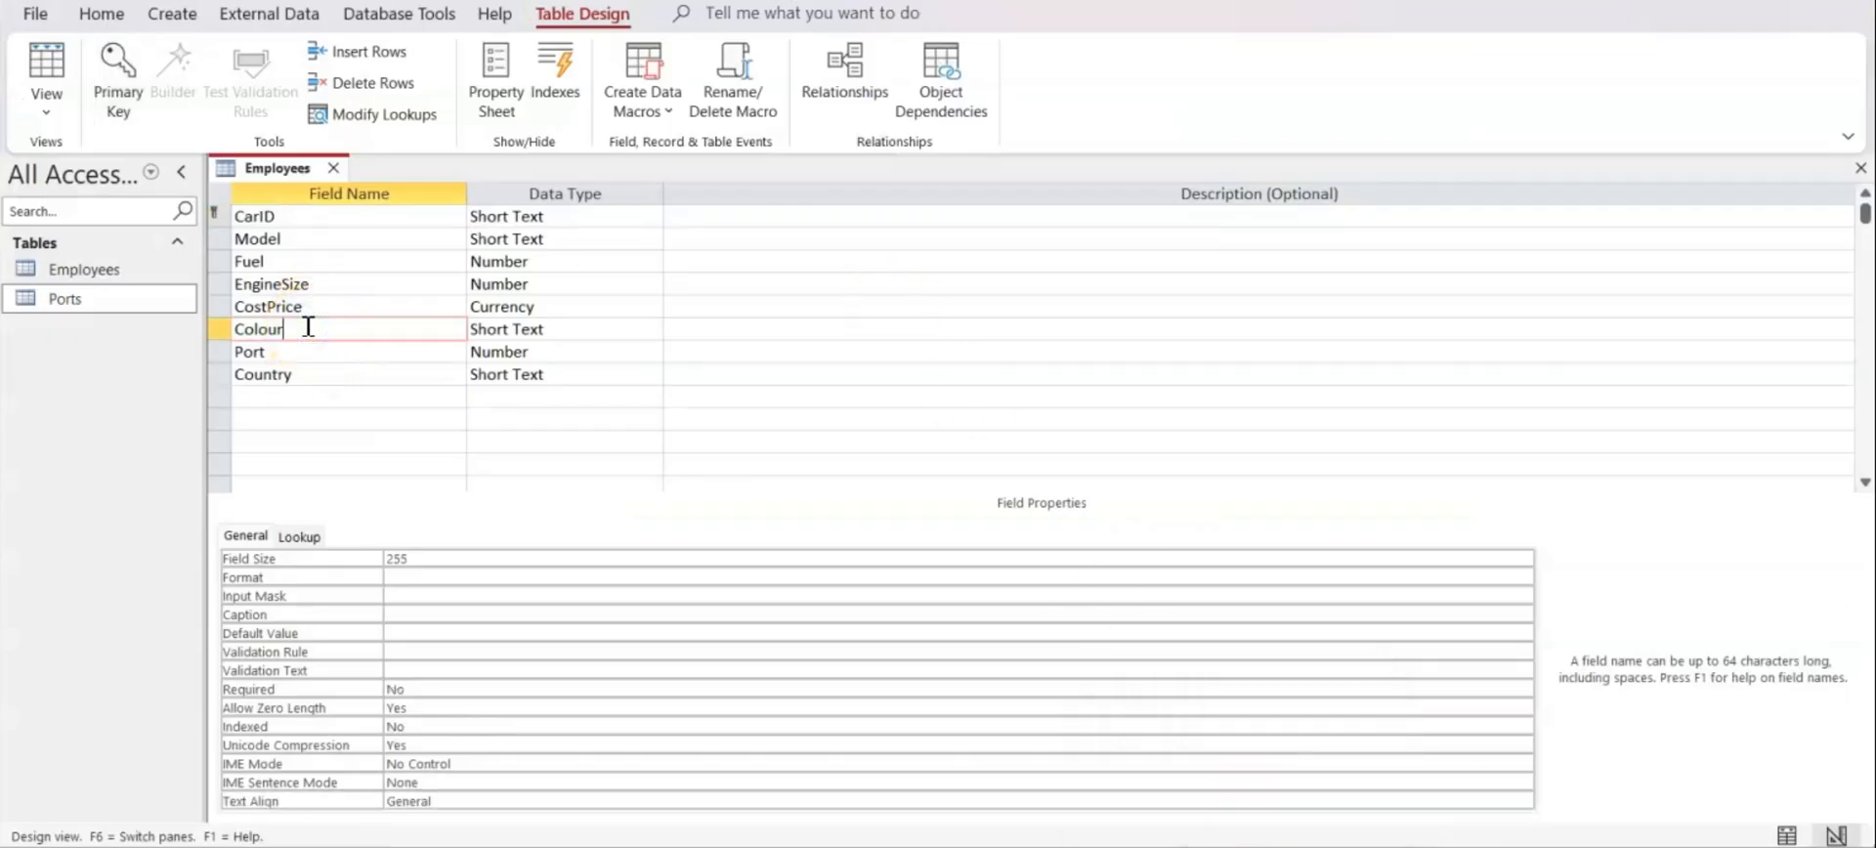
pyautogui.click(569, 328)
pyautogui.click(646, 328)
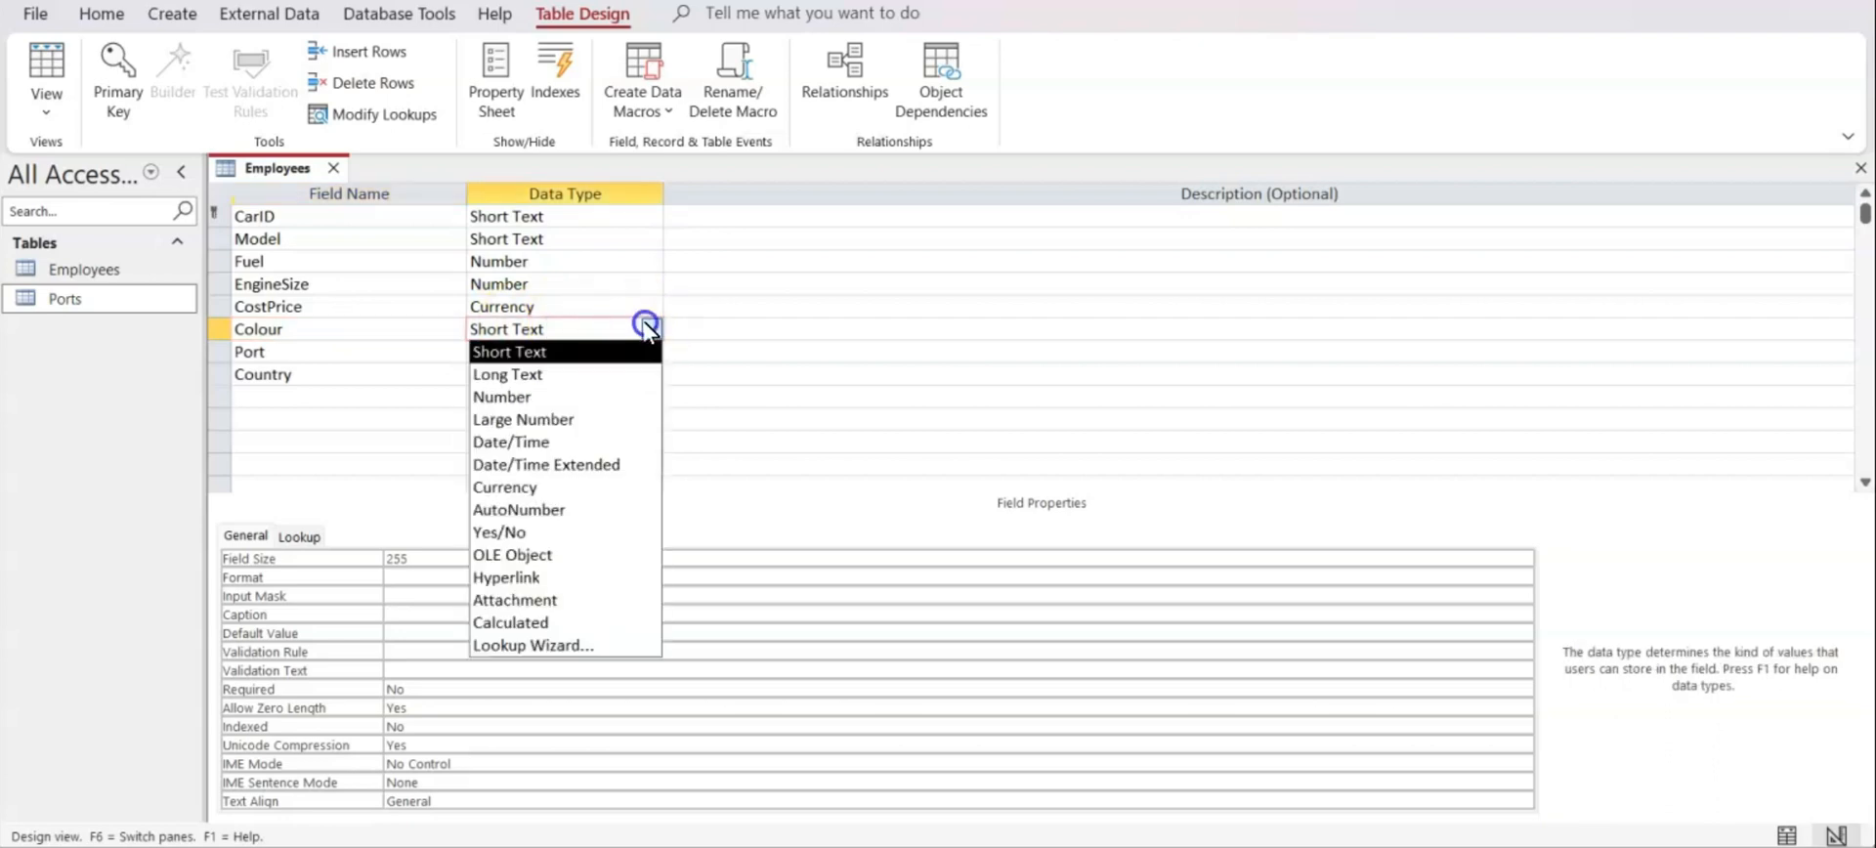
pyautogui.click(586, 650)
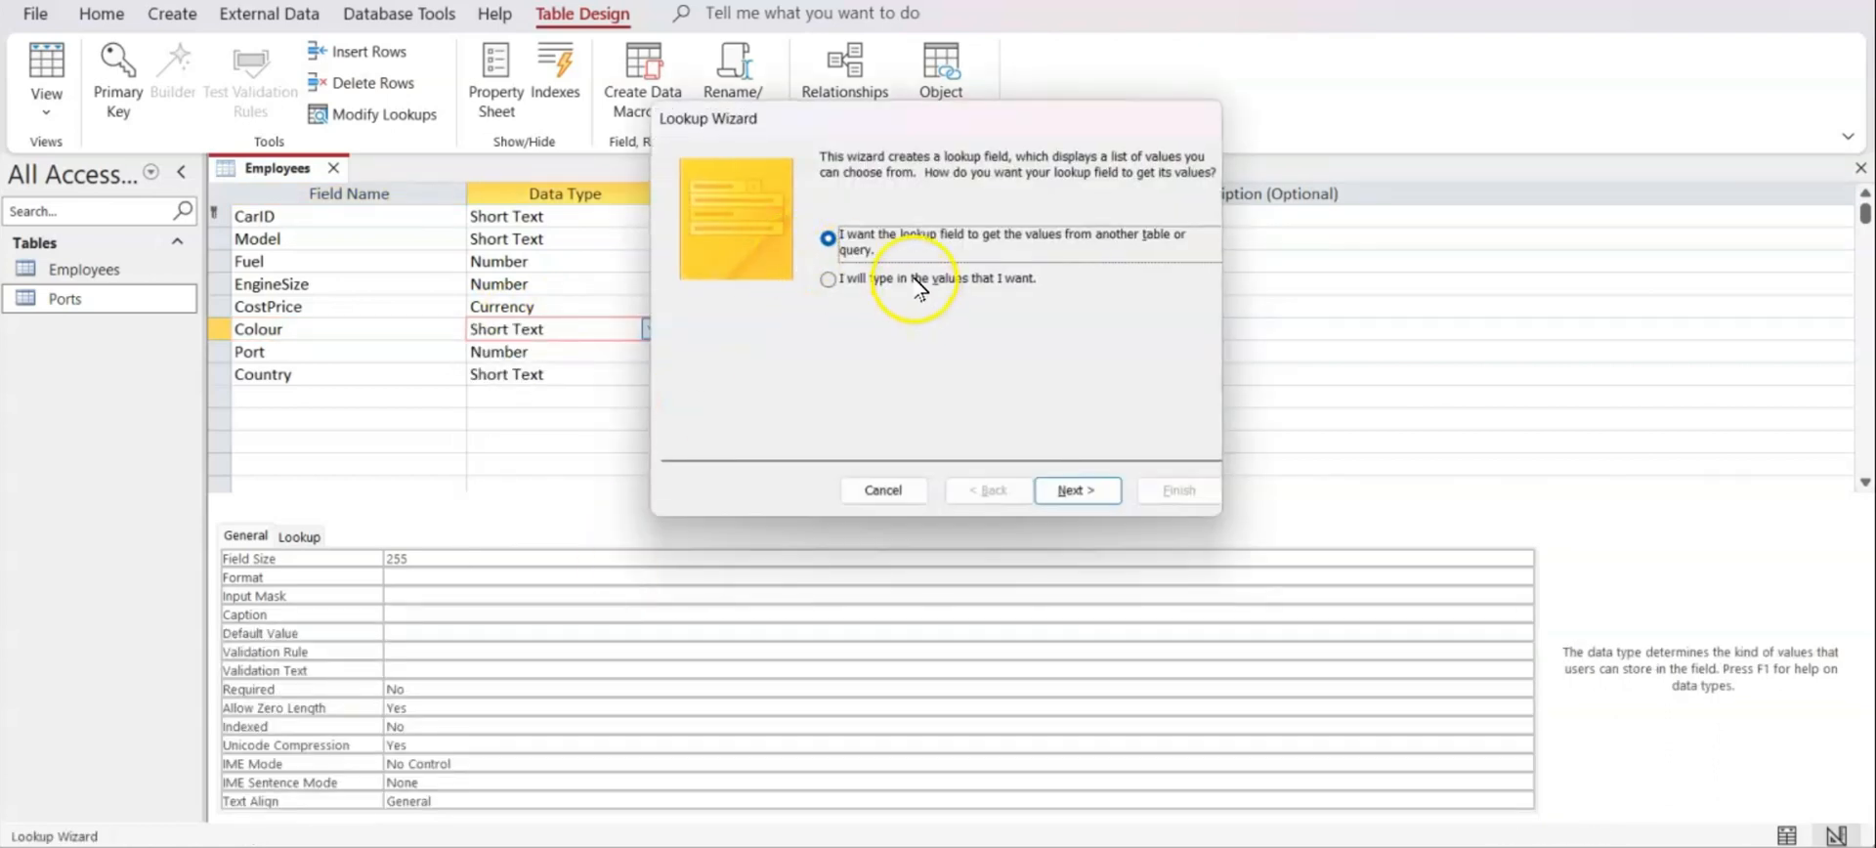
pyautogui.click(850, 278)
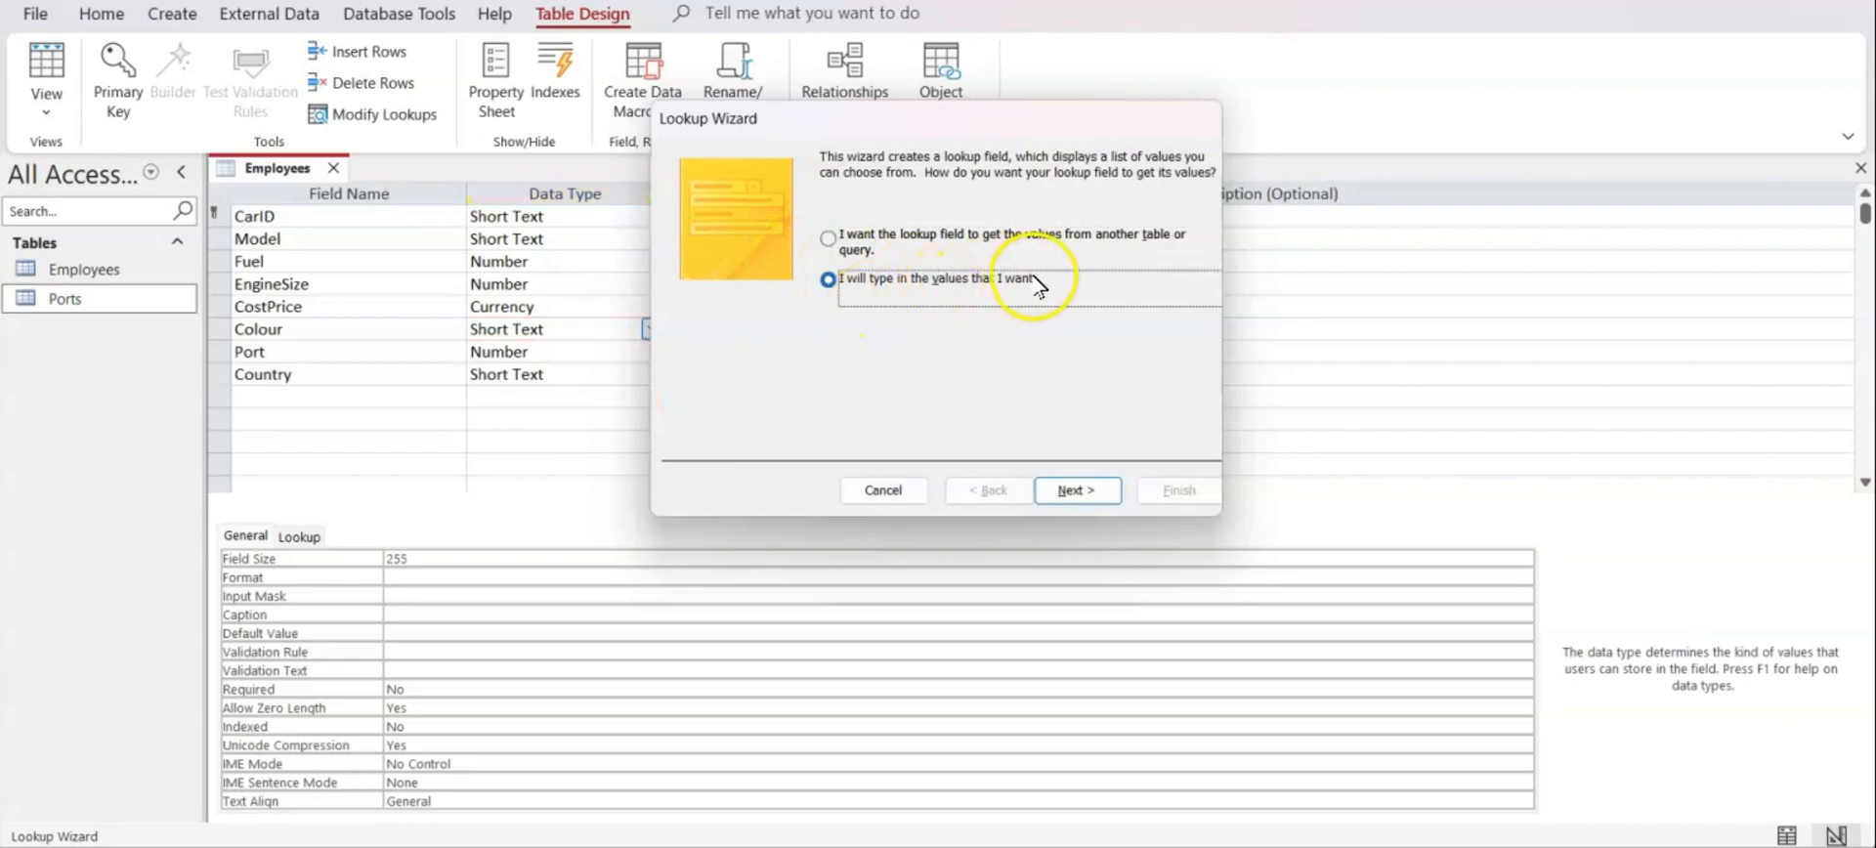
pyautogui.click(1075, 491)
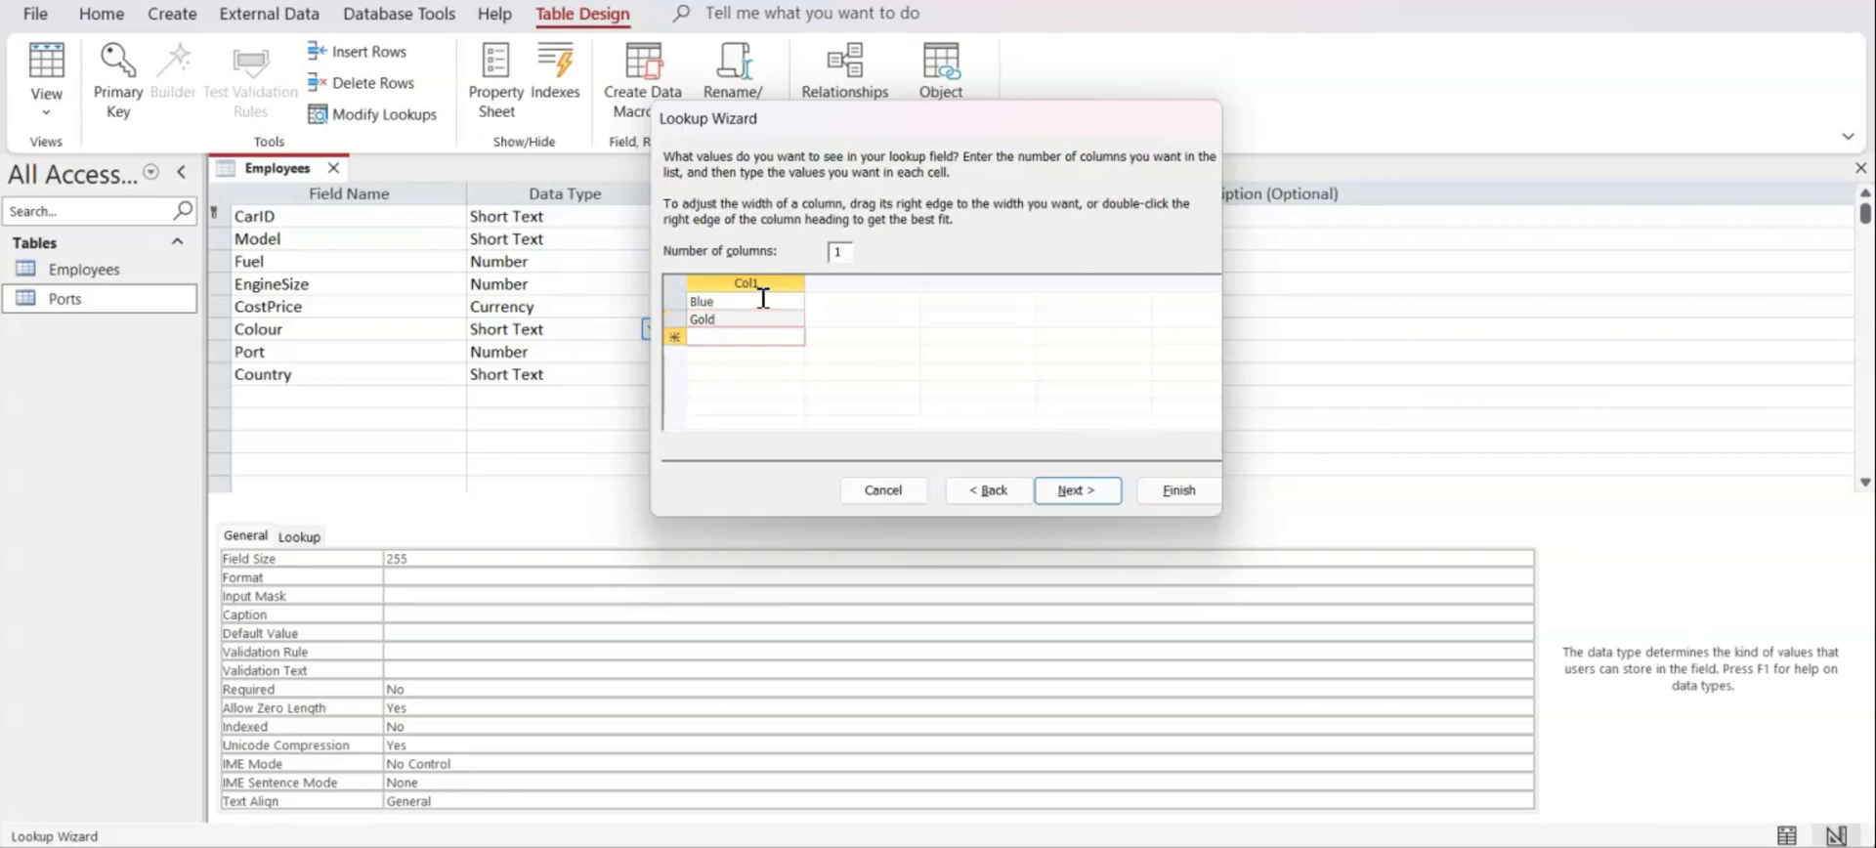
# Enter Blue, Gold, Green, Red, Silver and White as the Colour lookup values, enable Limit To List and finish the wizard
pyautogui.write('Green')
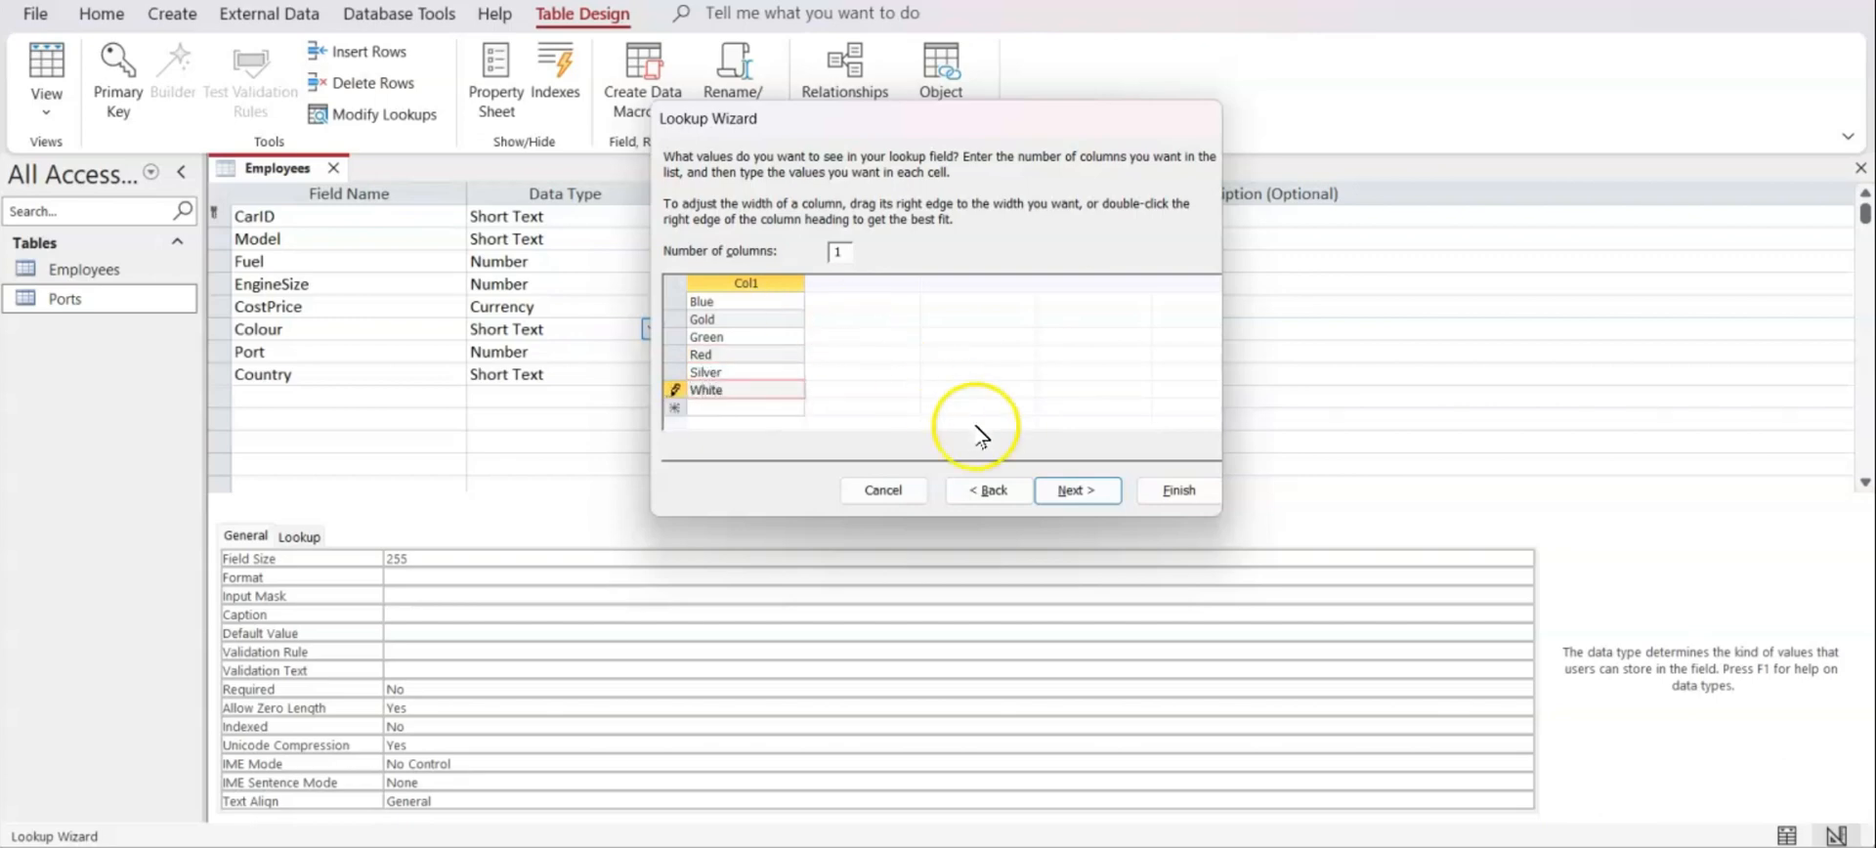
pyautogui.click(1075, 490)
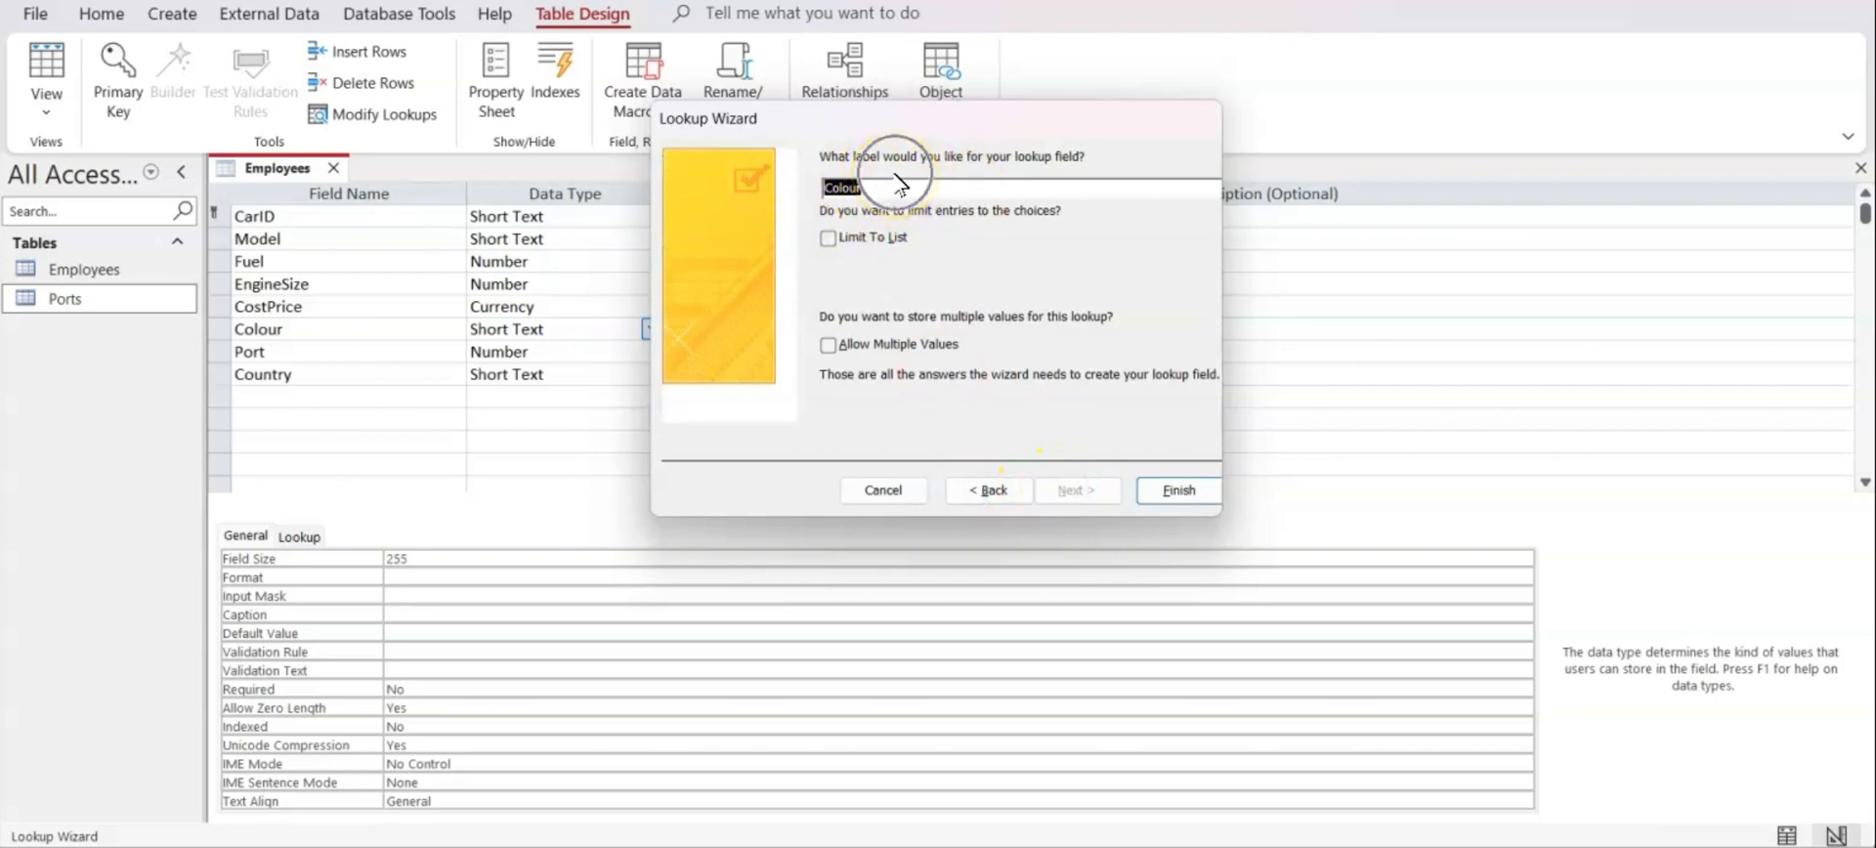
pyautogui.click(828, 238)
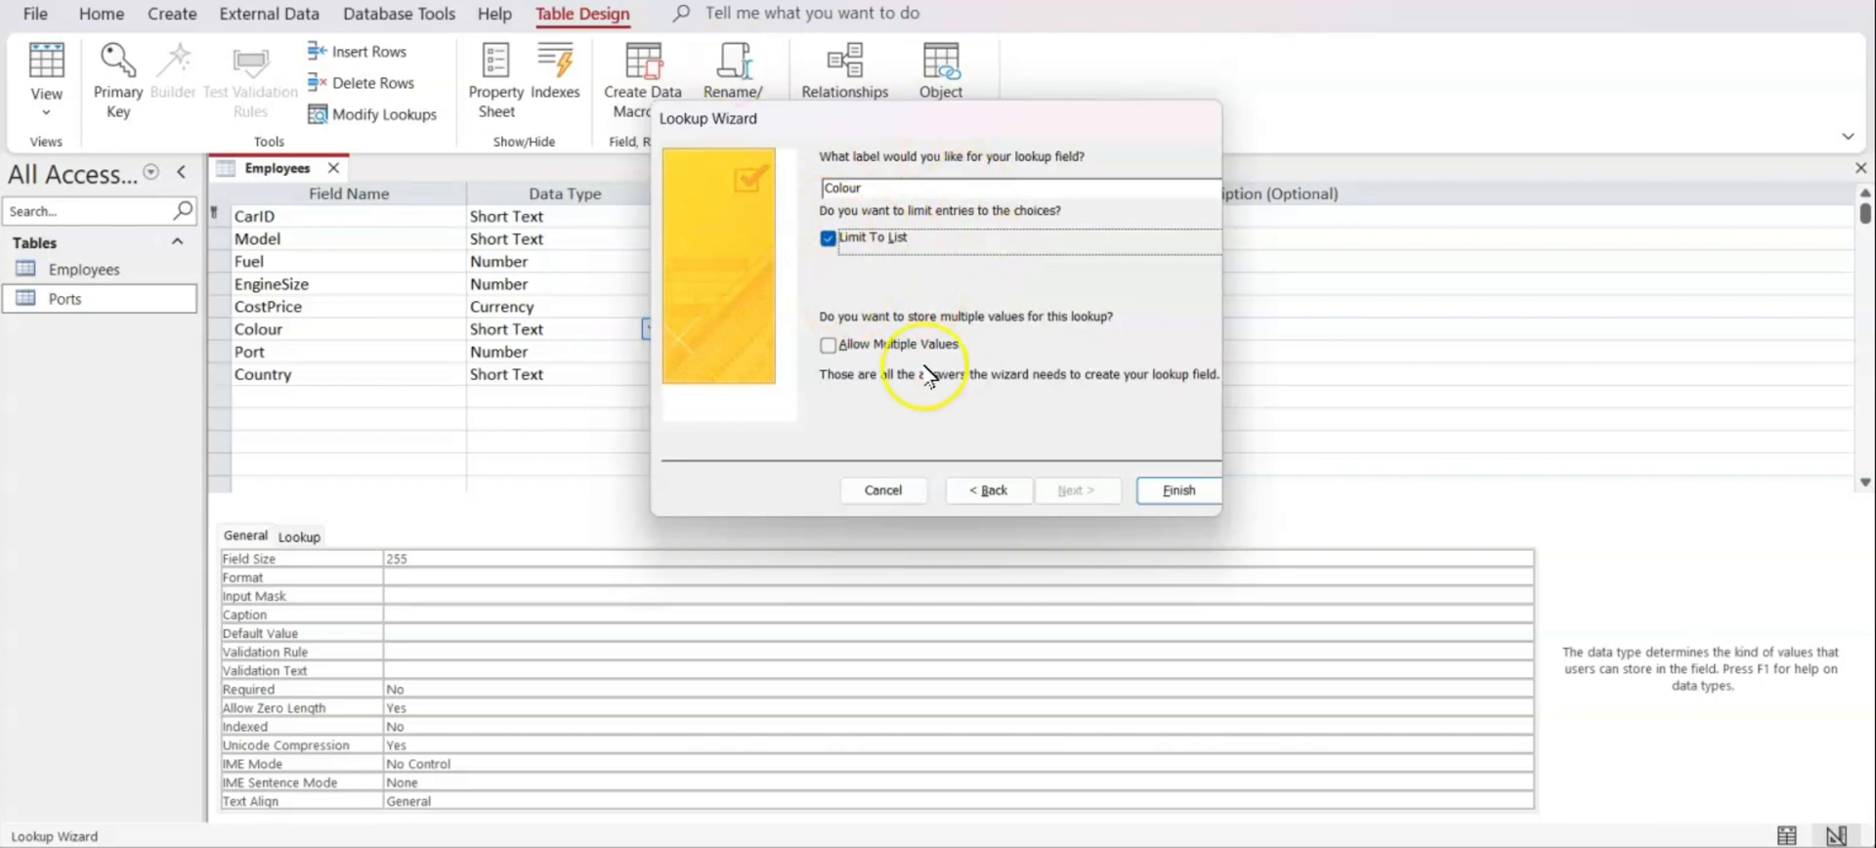
pyautogui.click(1176, 490)
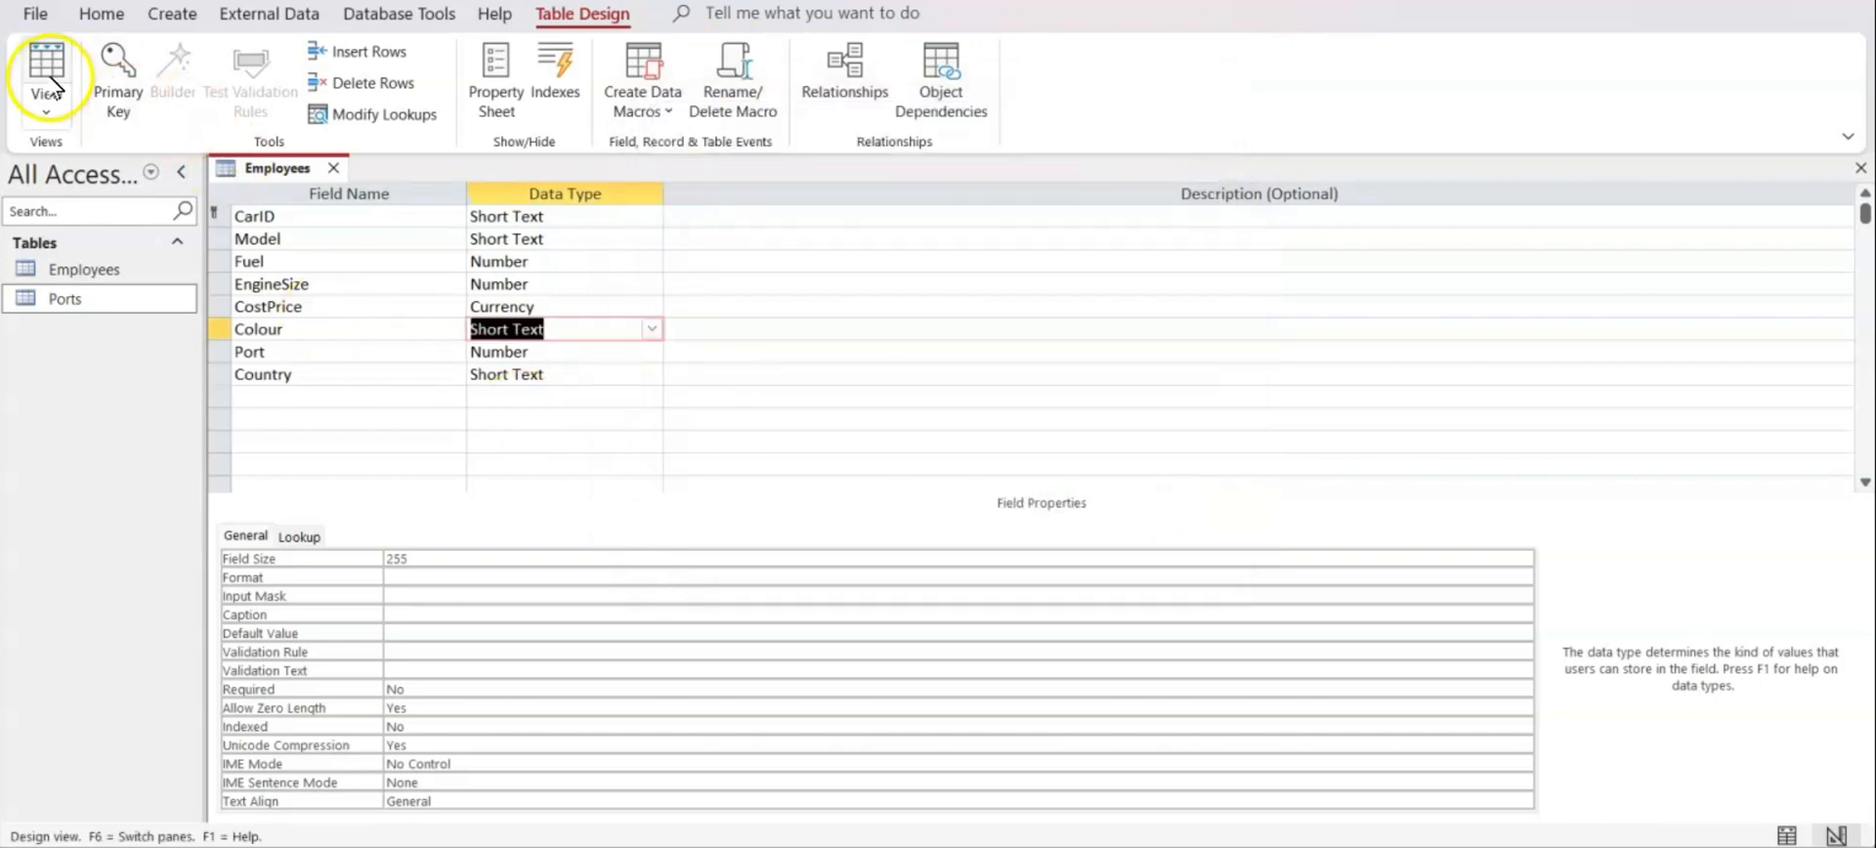
# Check the Colour field's lookup properties, and open its list of choices in Datasheet View
pyautogui.click(320, 328)
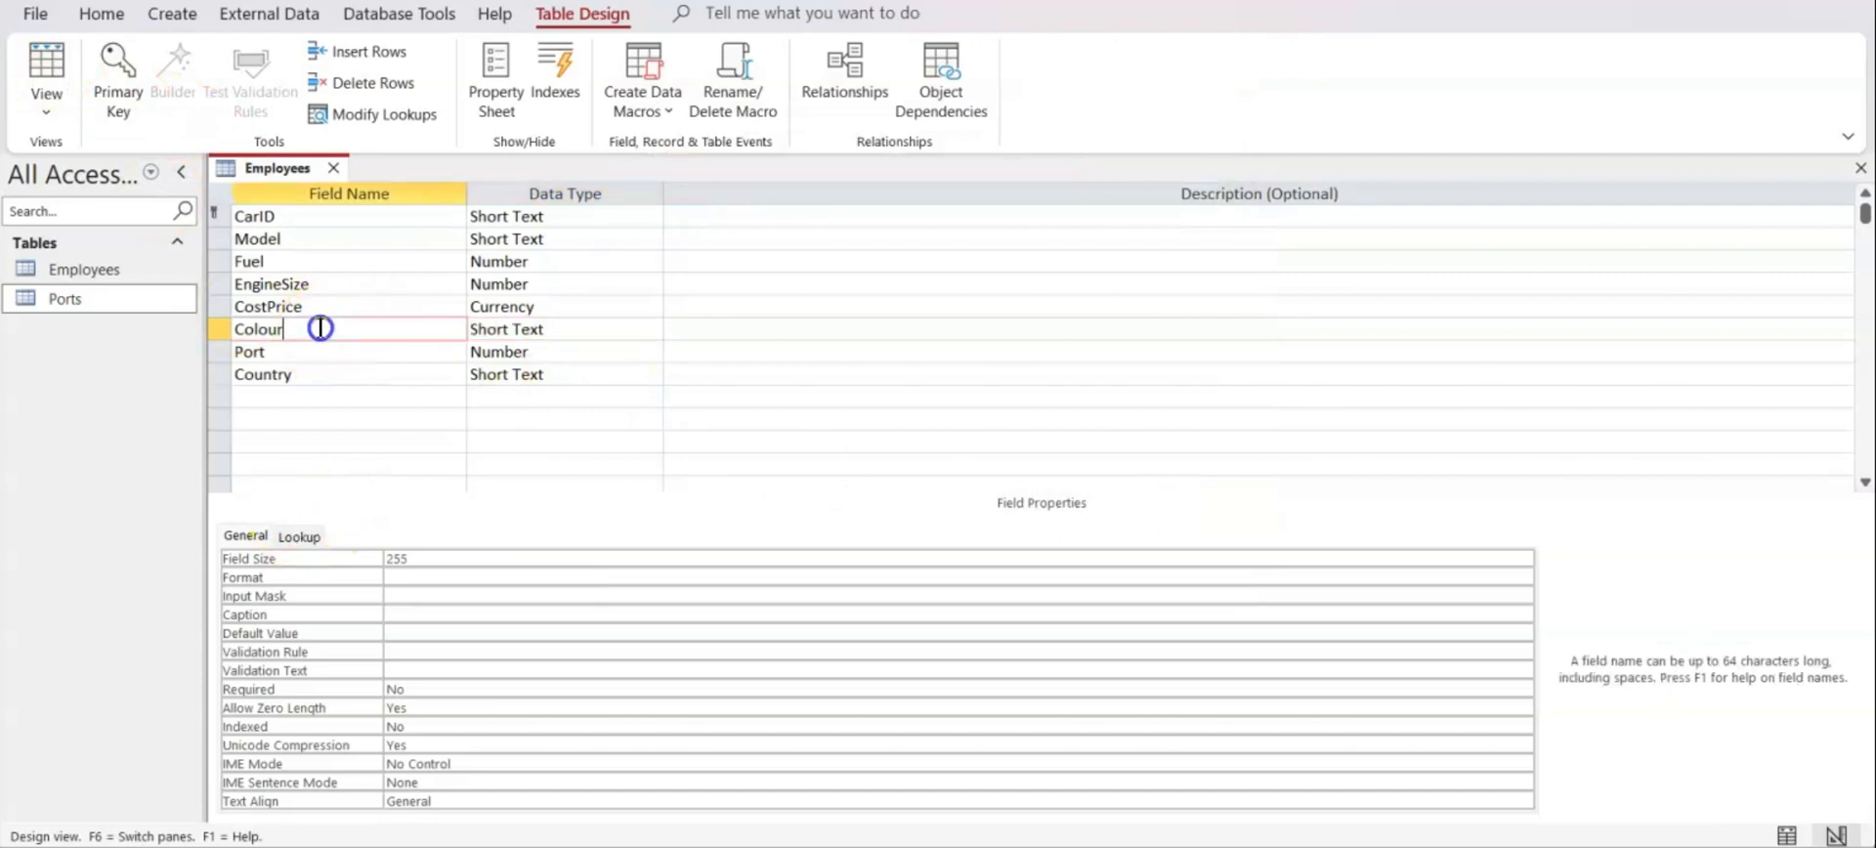
pyautogui.click(300, 536)
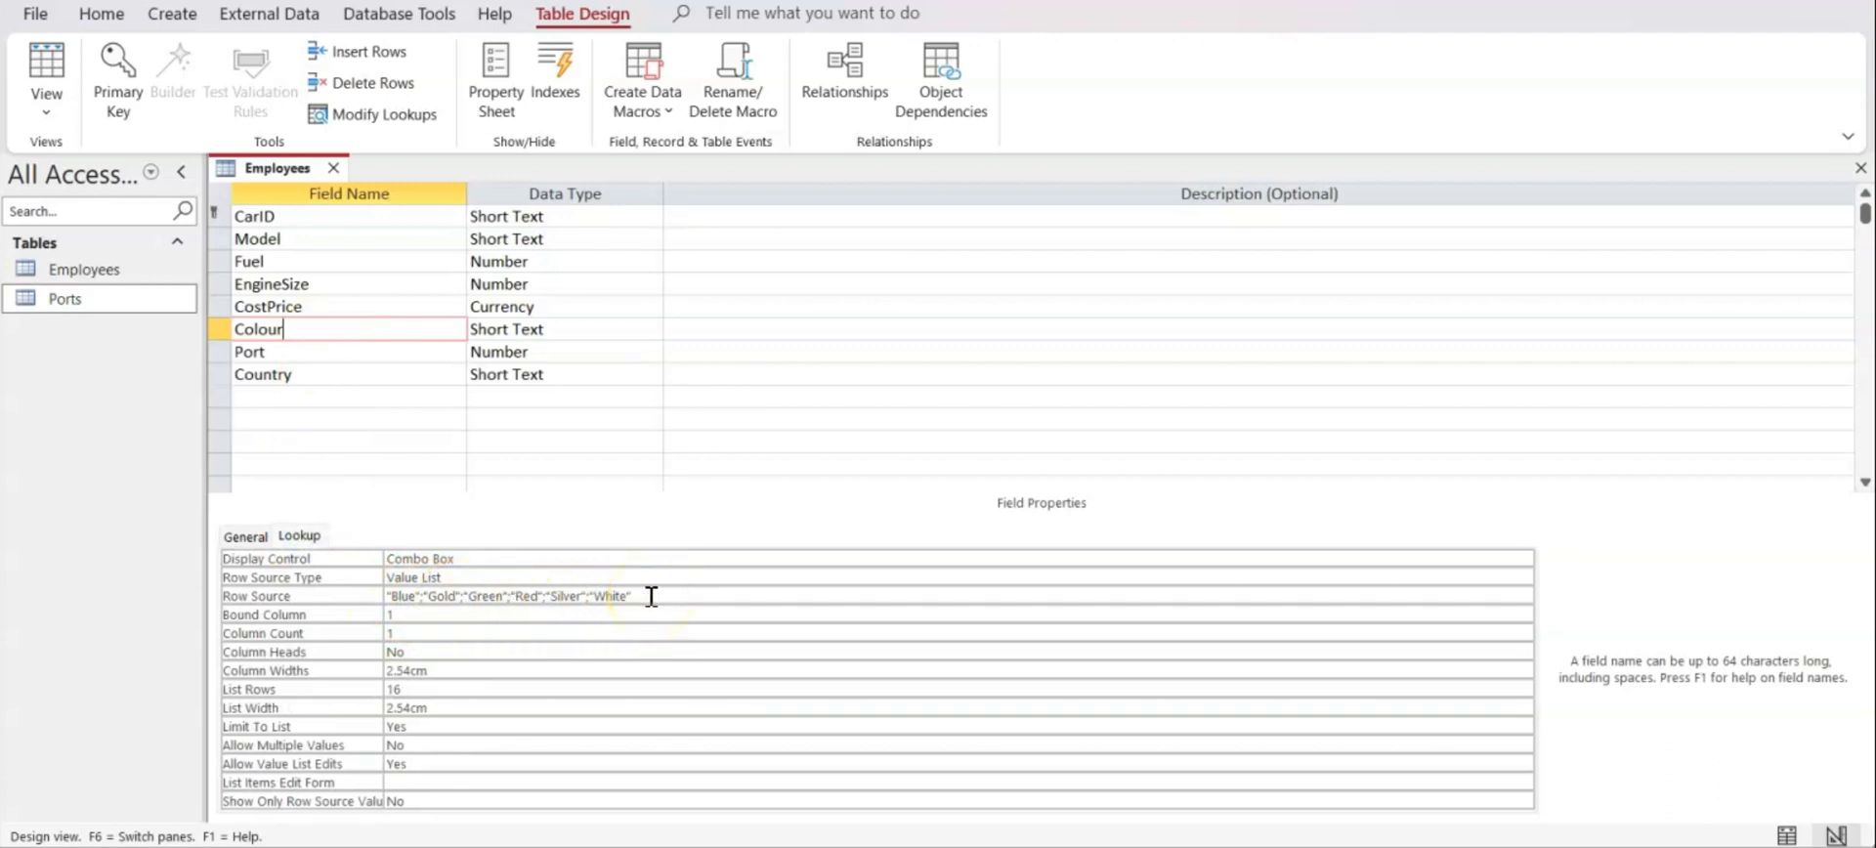
pyautogui.click(43, 93)
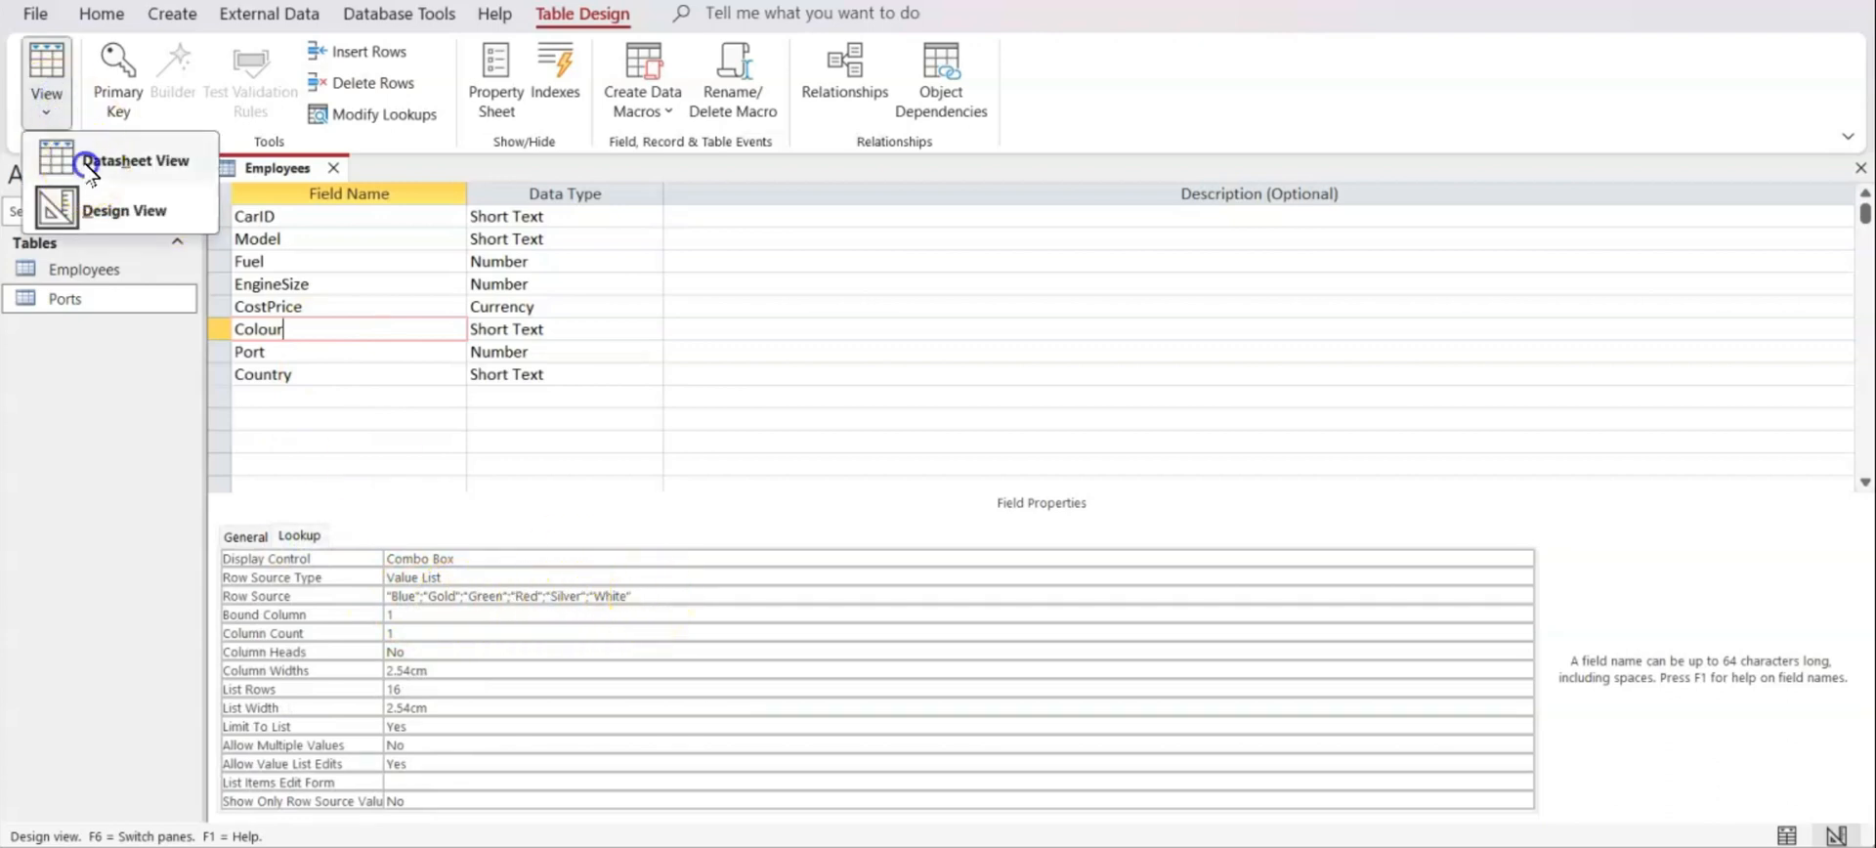
pyautogui.click(88, 166)
pyautogui.click(894, 439)
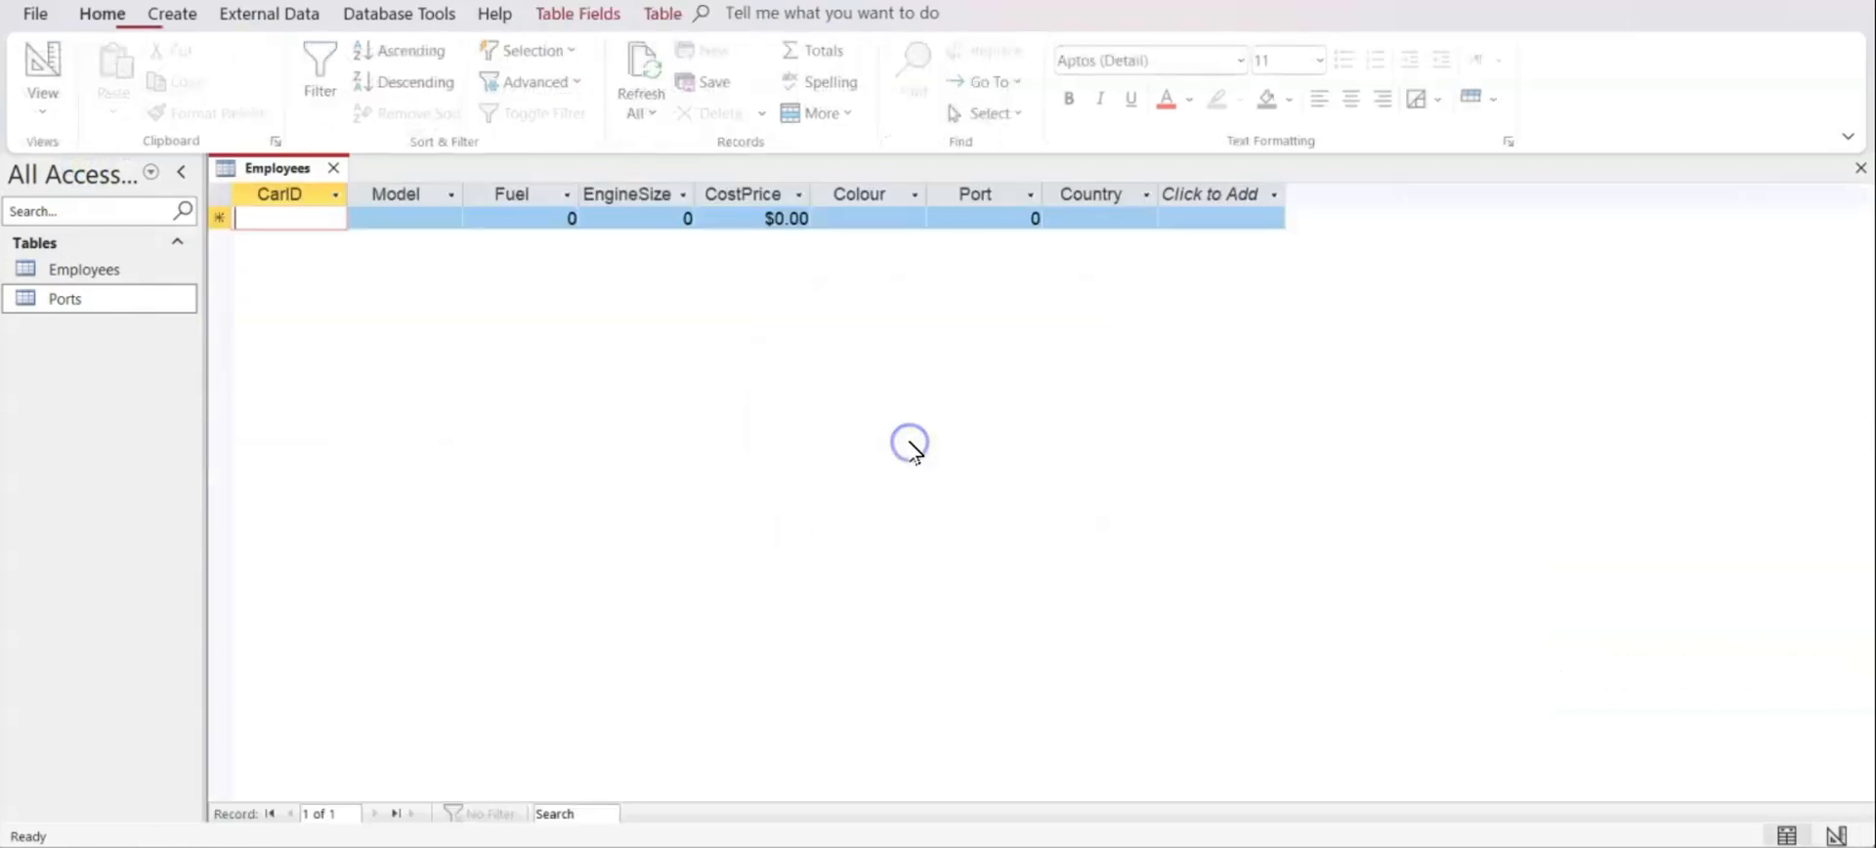
pyautogui.click(861, 215)
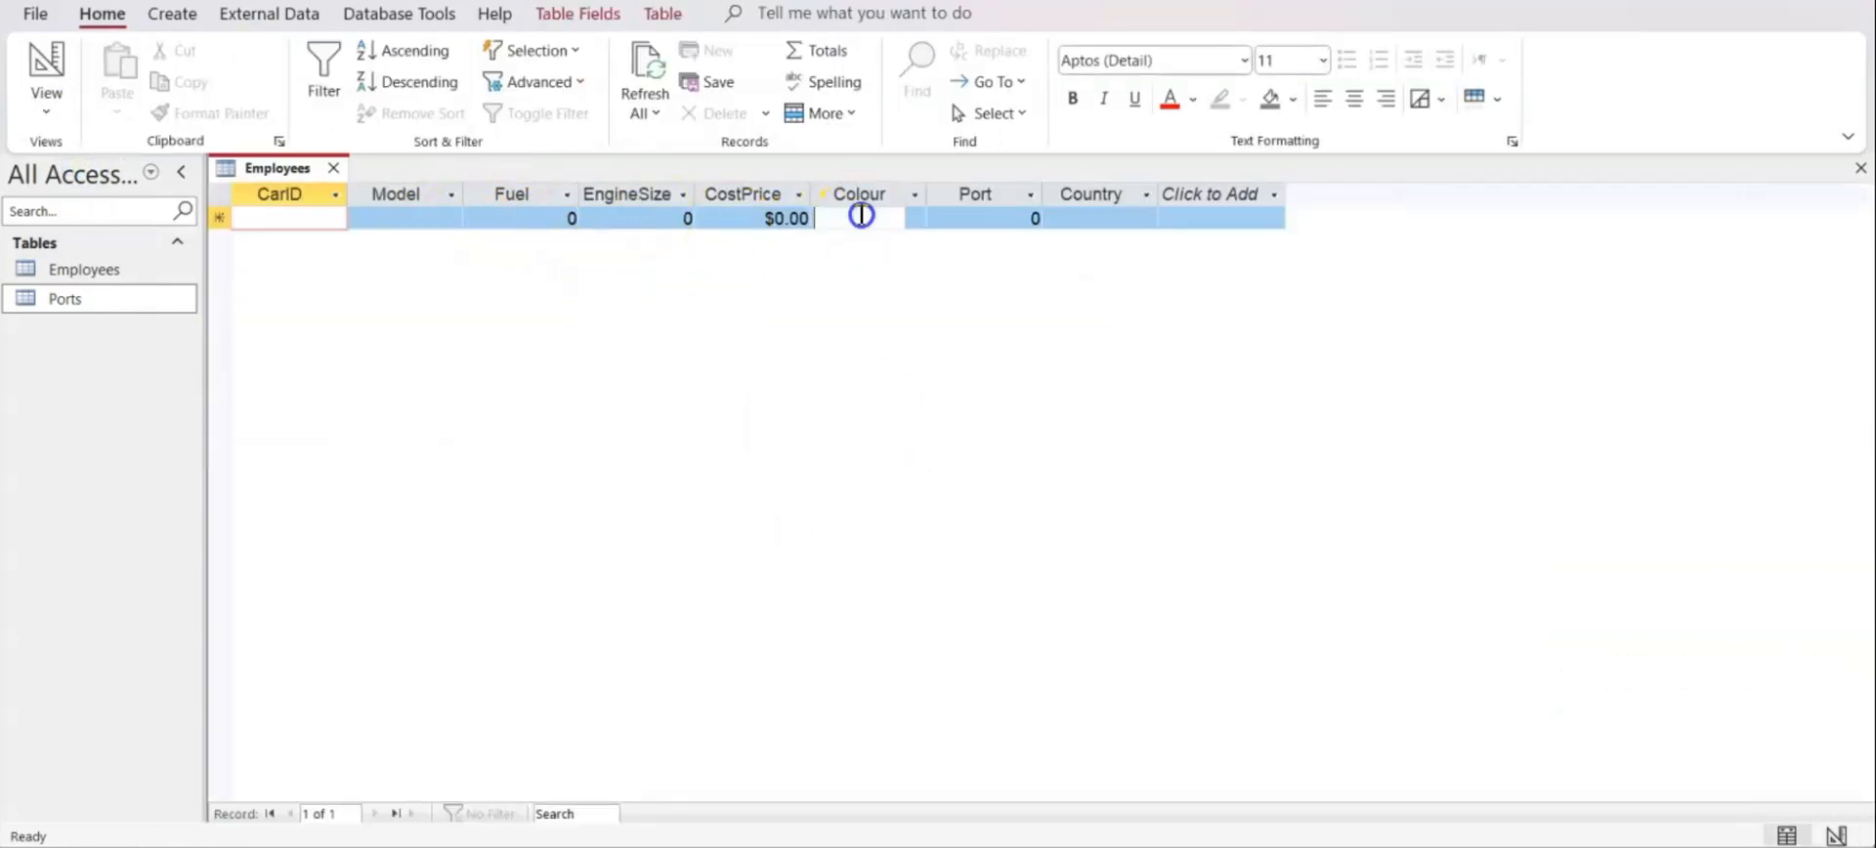
pyautogui.click(913, 217)
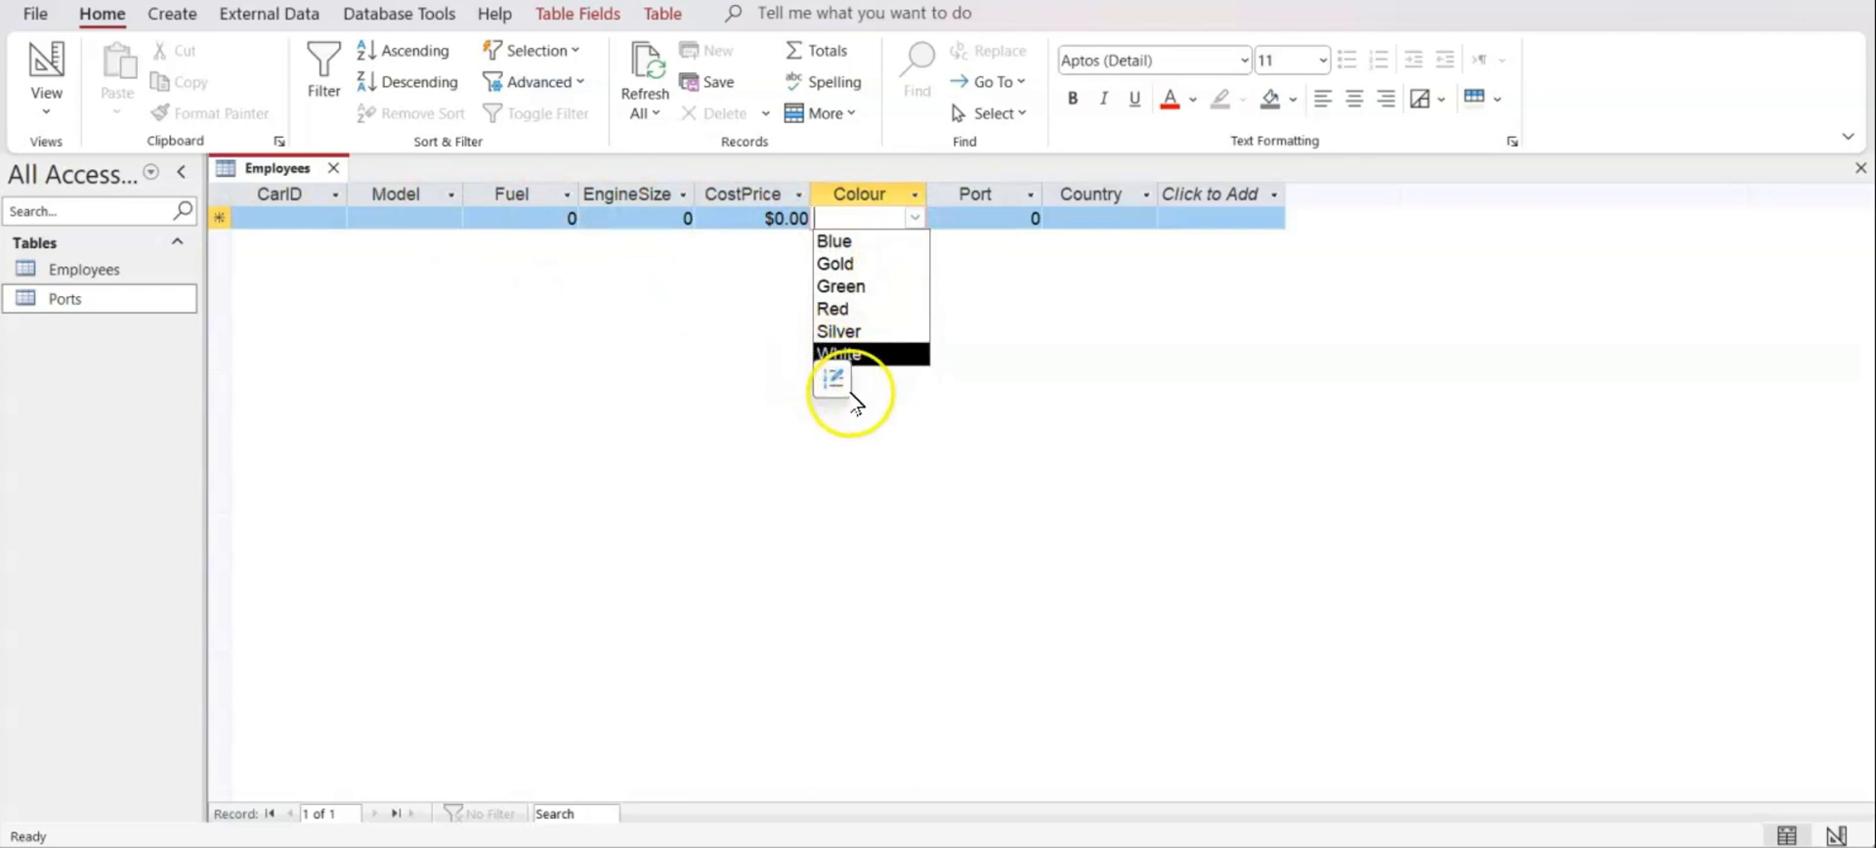
# Set the Colour field's Limit To List property to No in Design View, and check its choices in Datasheet View
pyautogui.click(39, 104)
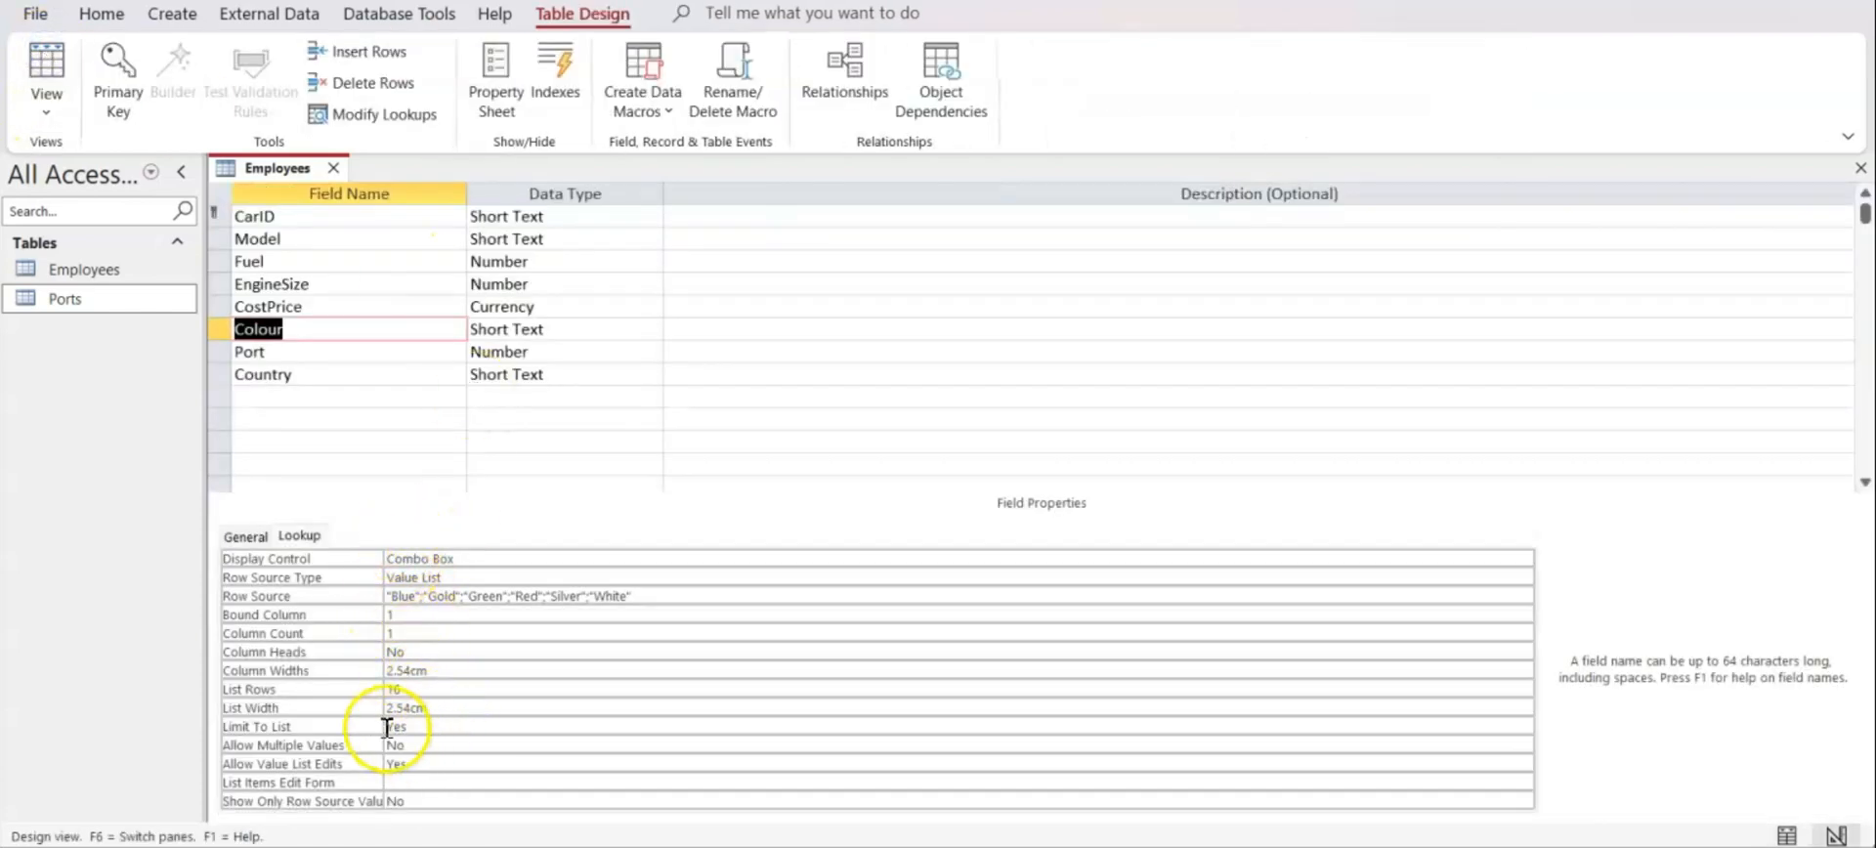
pyautogui.click(445, 727)
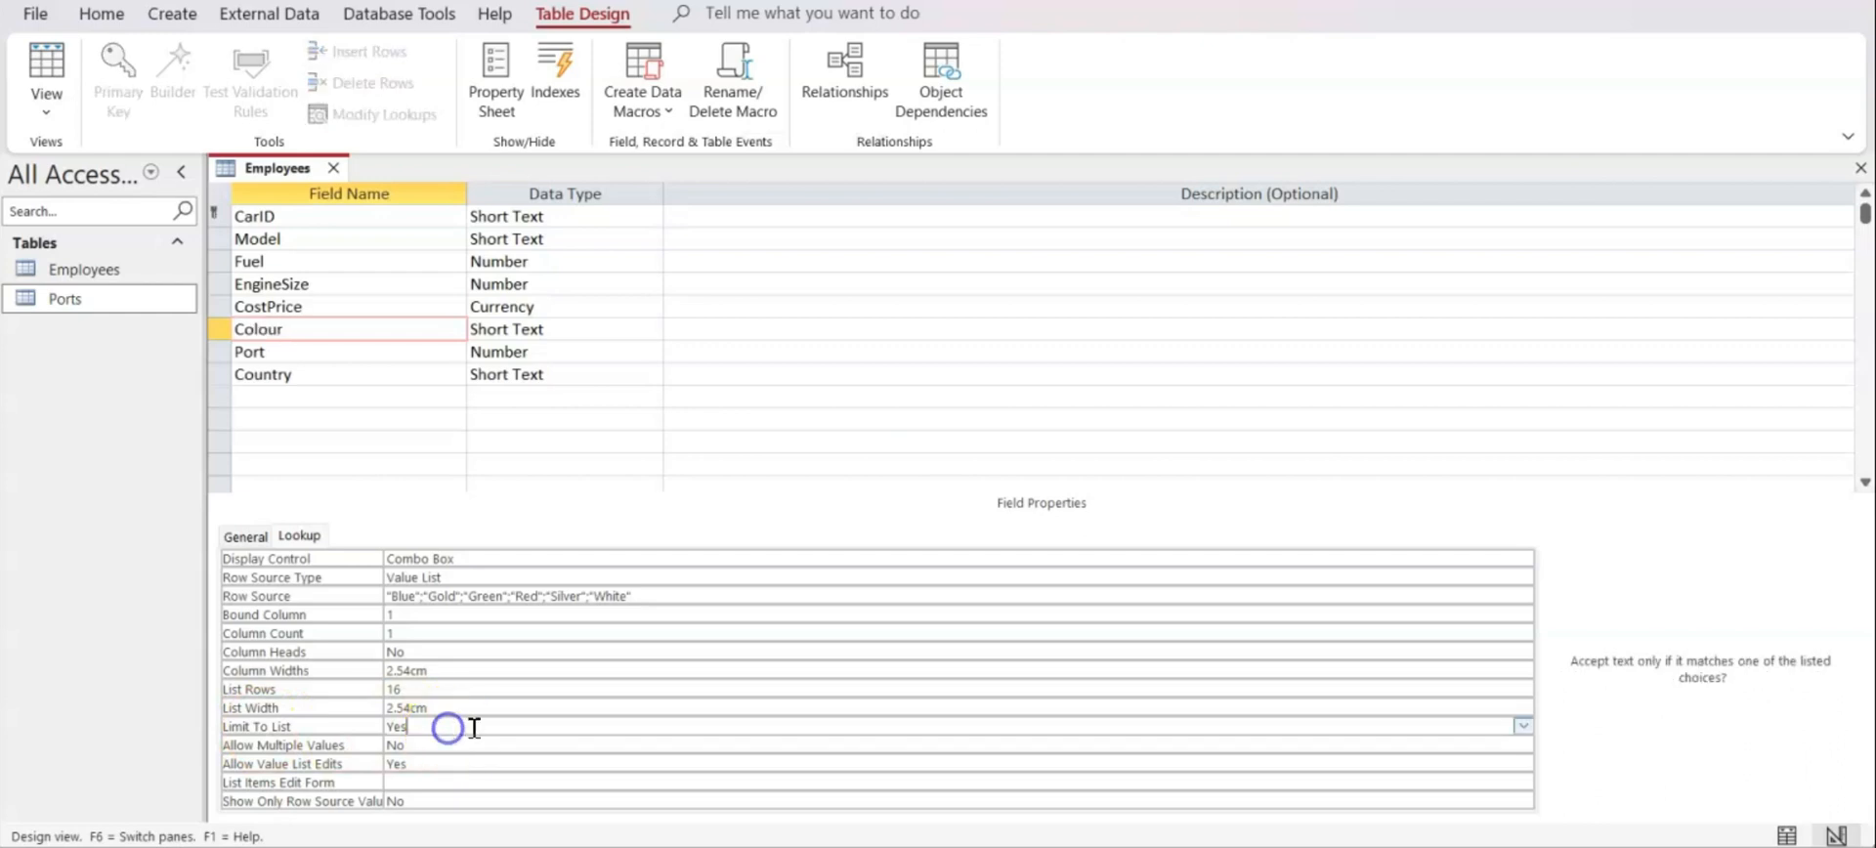
pyautogui.click(1522, 726)
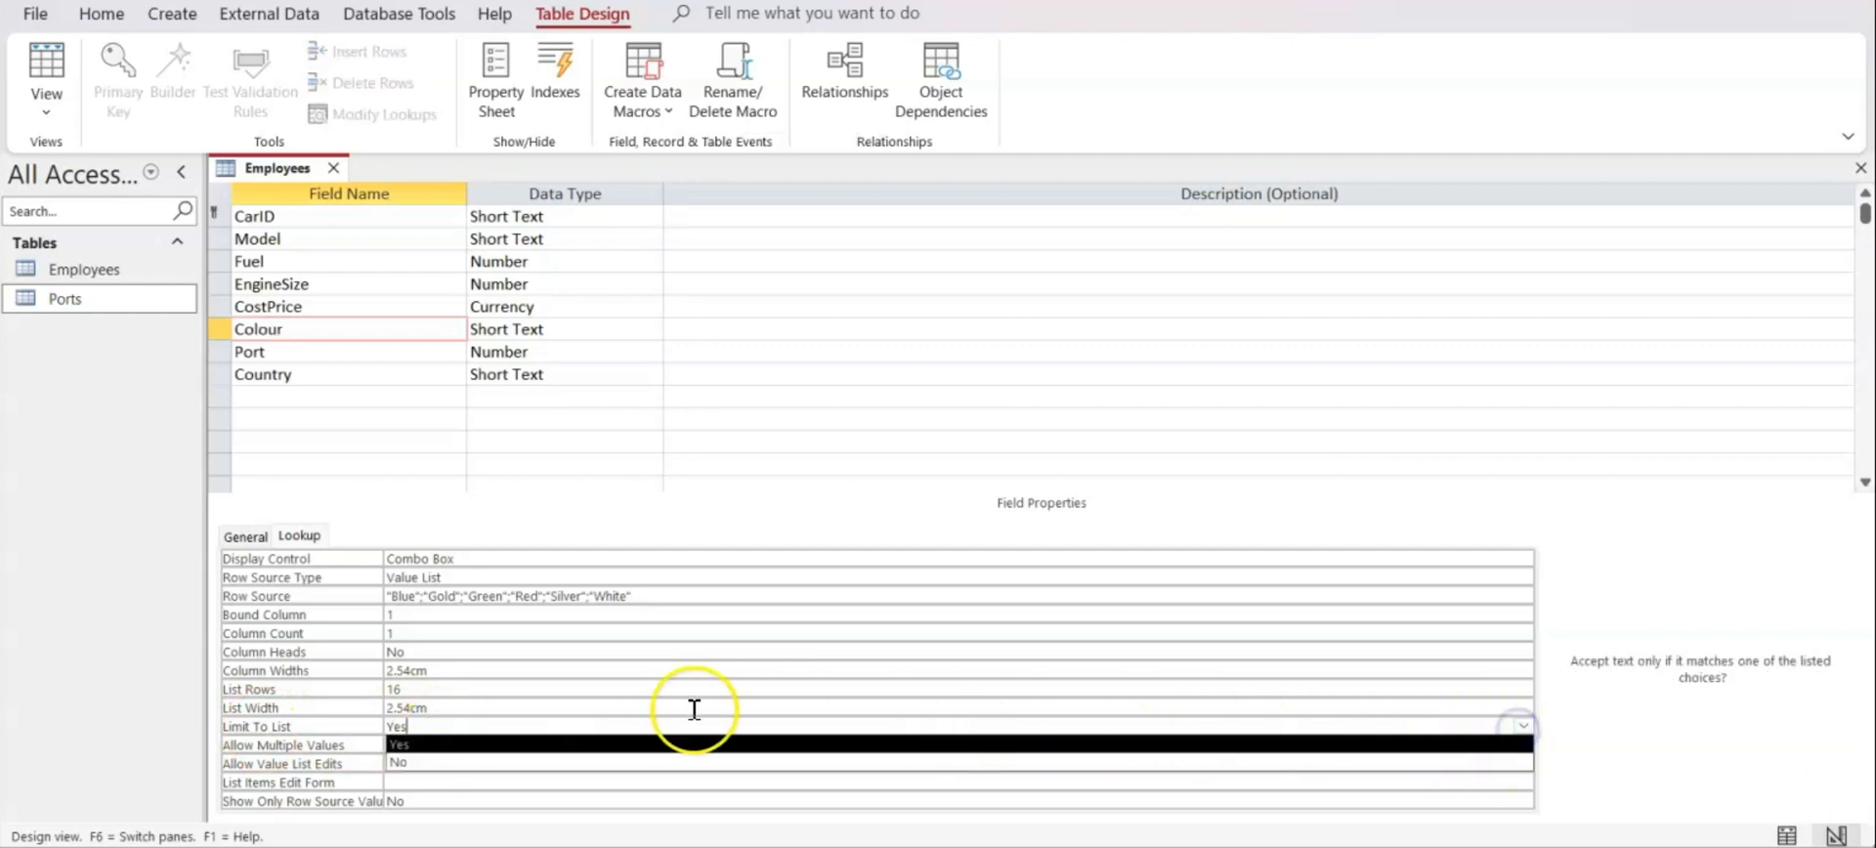
pyautogui.click(537, 762)
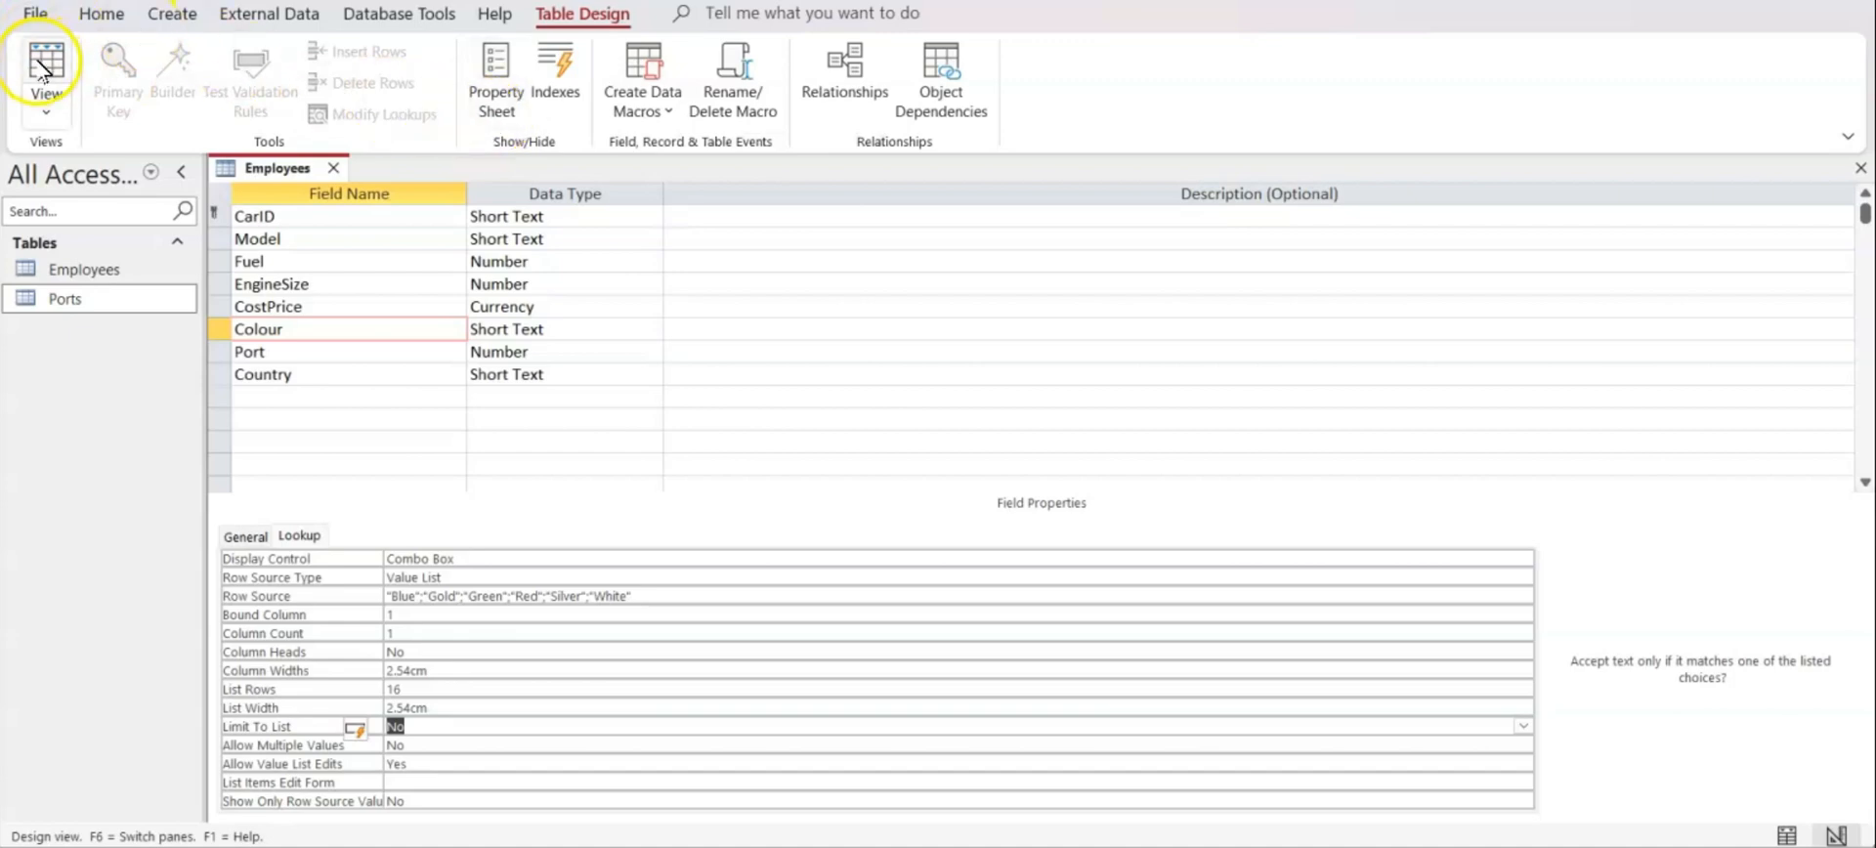
pyautogui.click(43, 66)
pyautogui.click(908, 217)
pyautogui.click(914, 218)
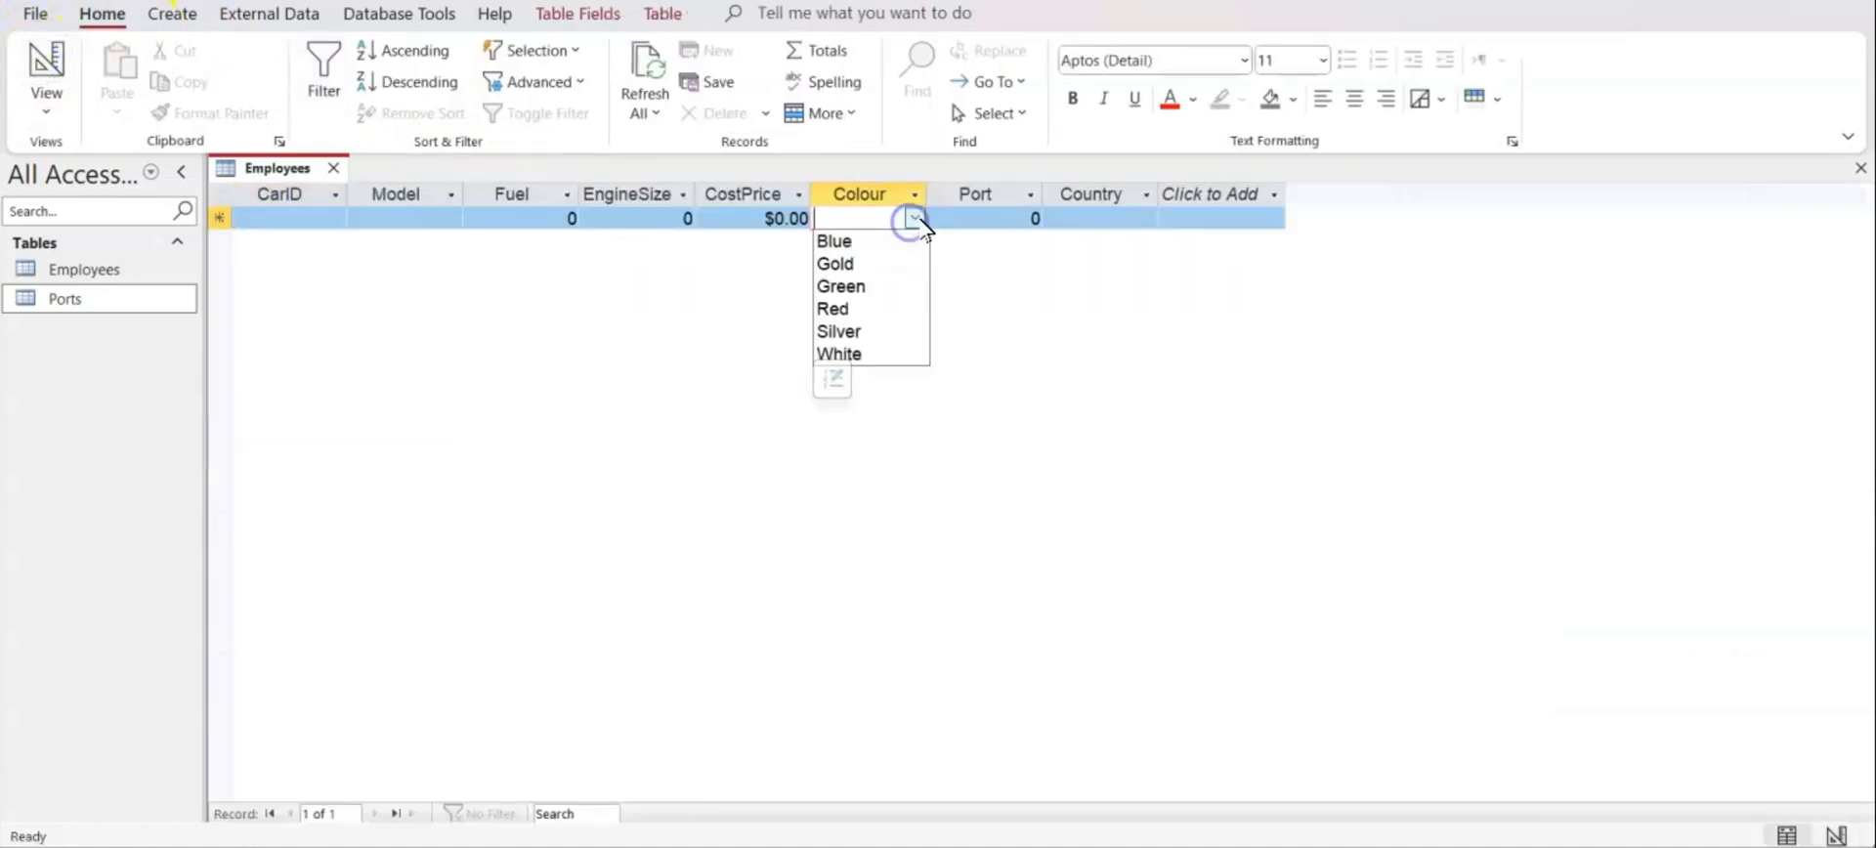
pyautogui.click(916, 218)
# Set the Colour field's Allow Value List Edits property to No, and recheck its list of choices in Datasheet View
pyautogui.click(43, 67)
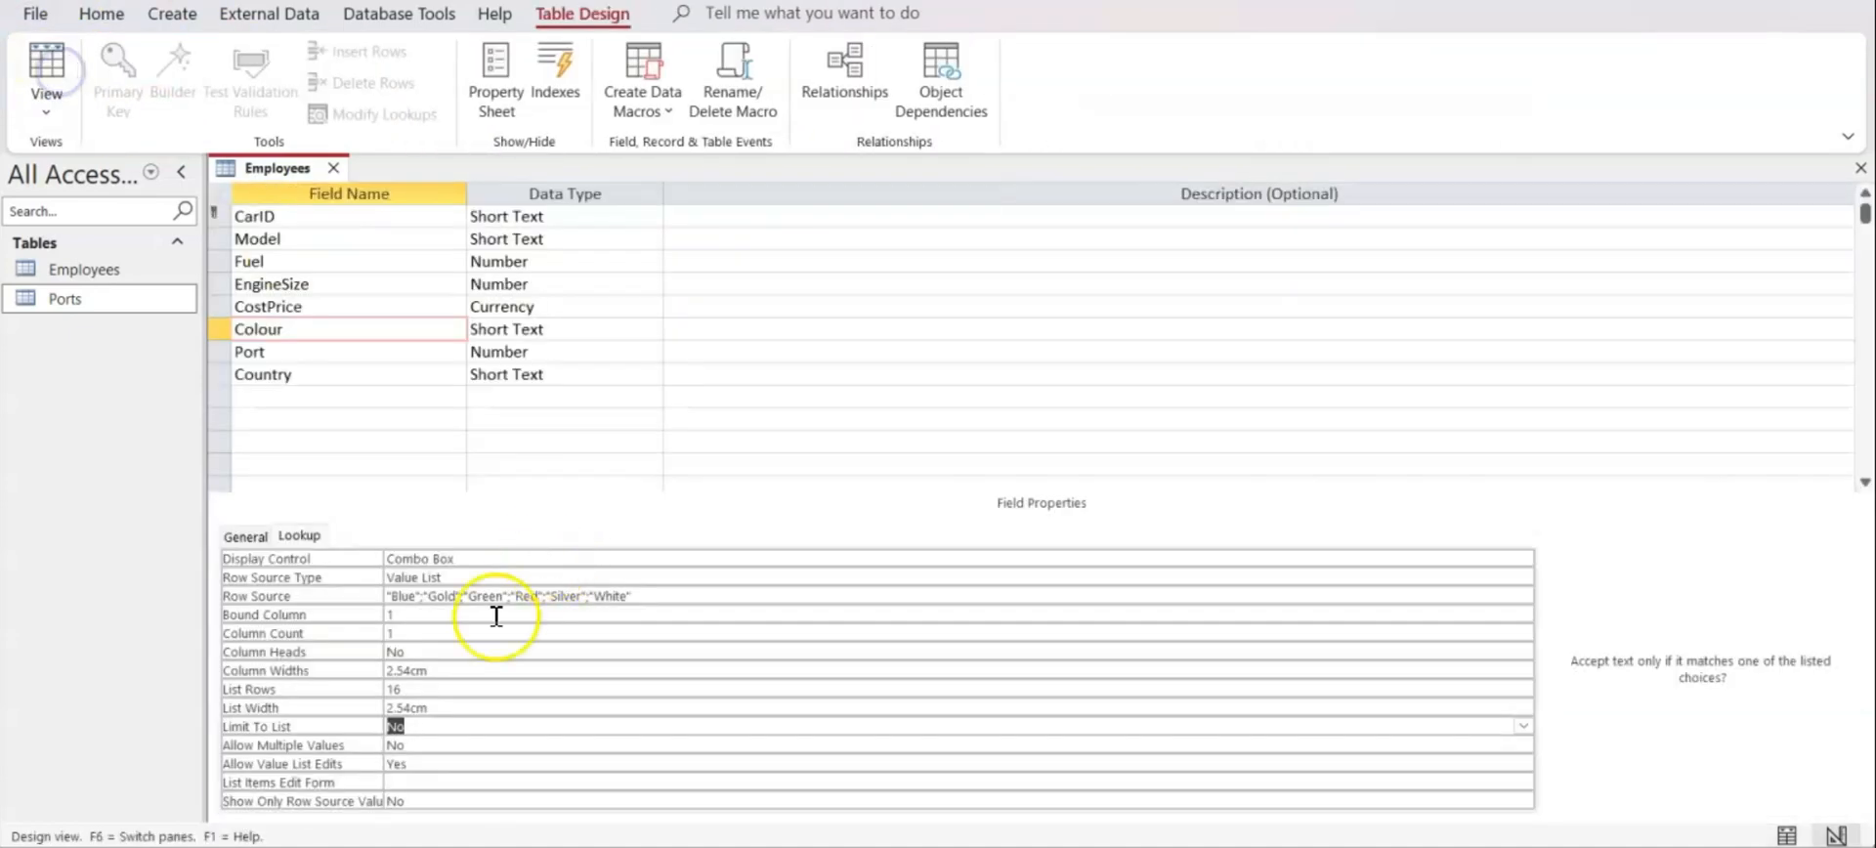
pyautogui.click(416, 748)
pyautogui.click(418, 764)
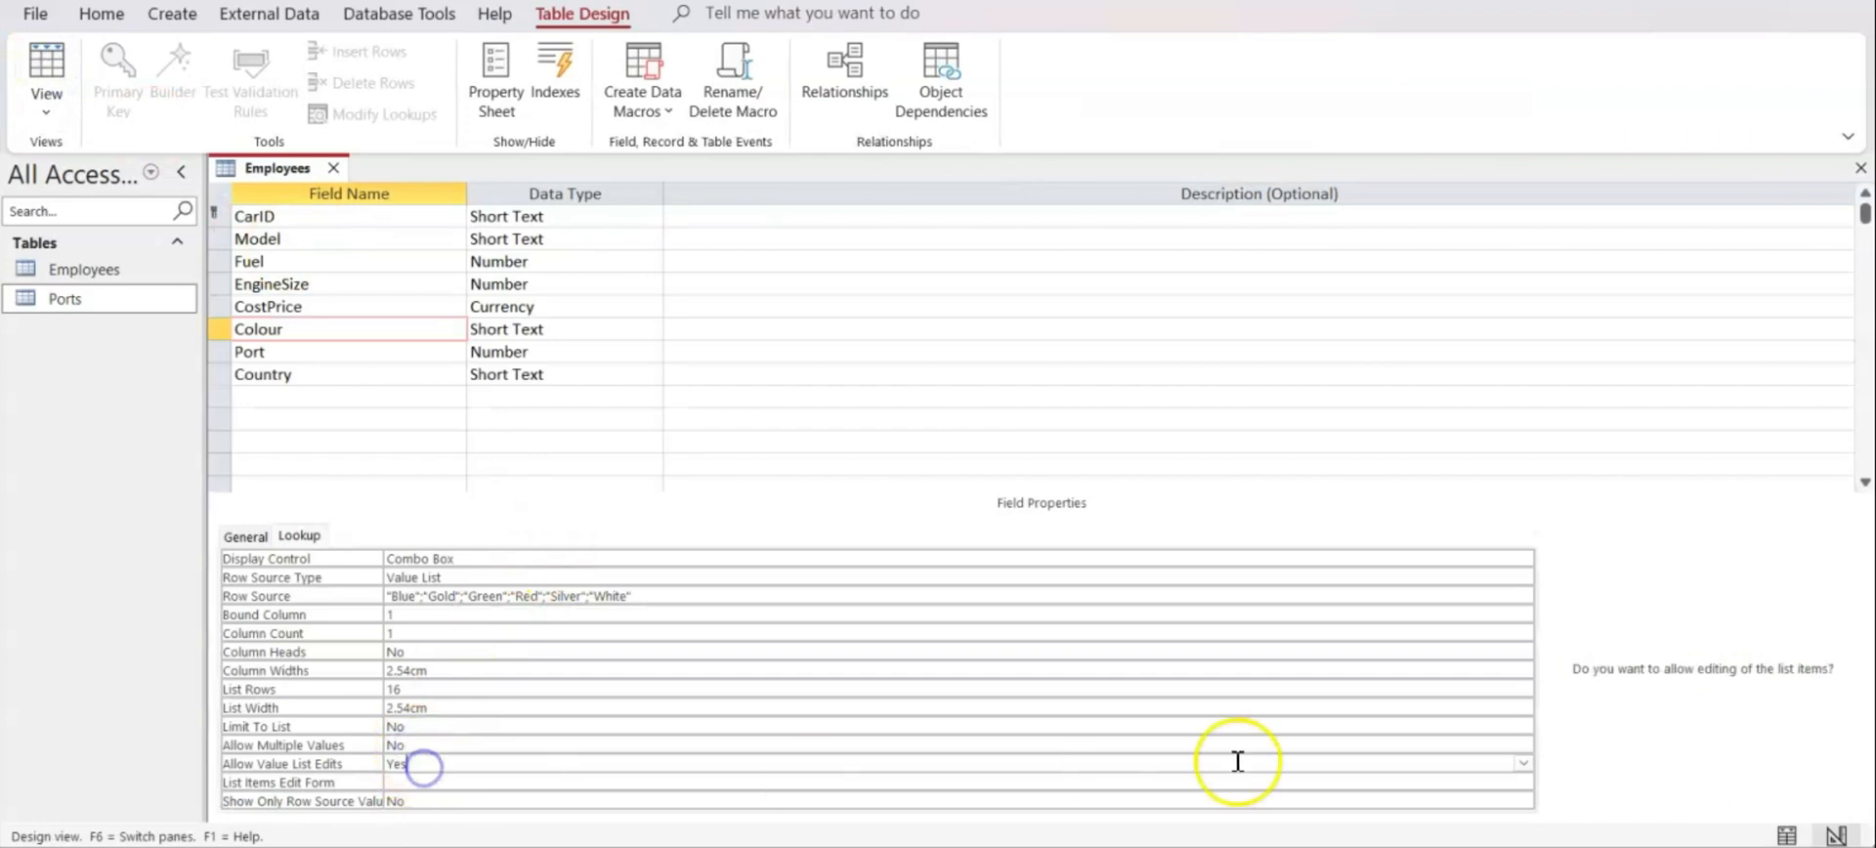
pyautogui.click(1522, 762)
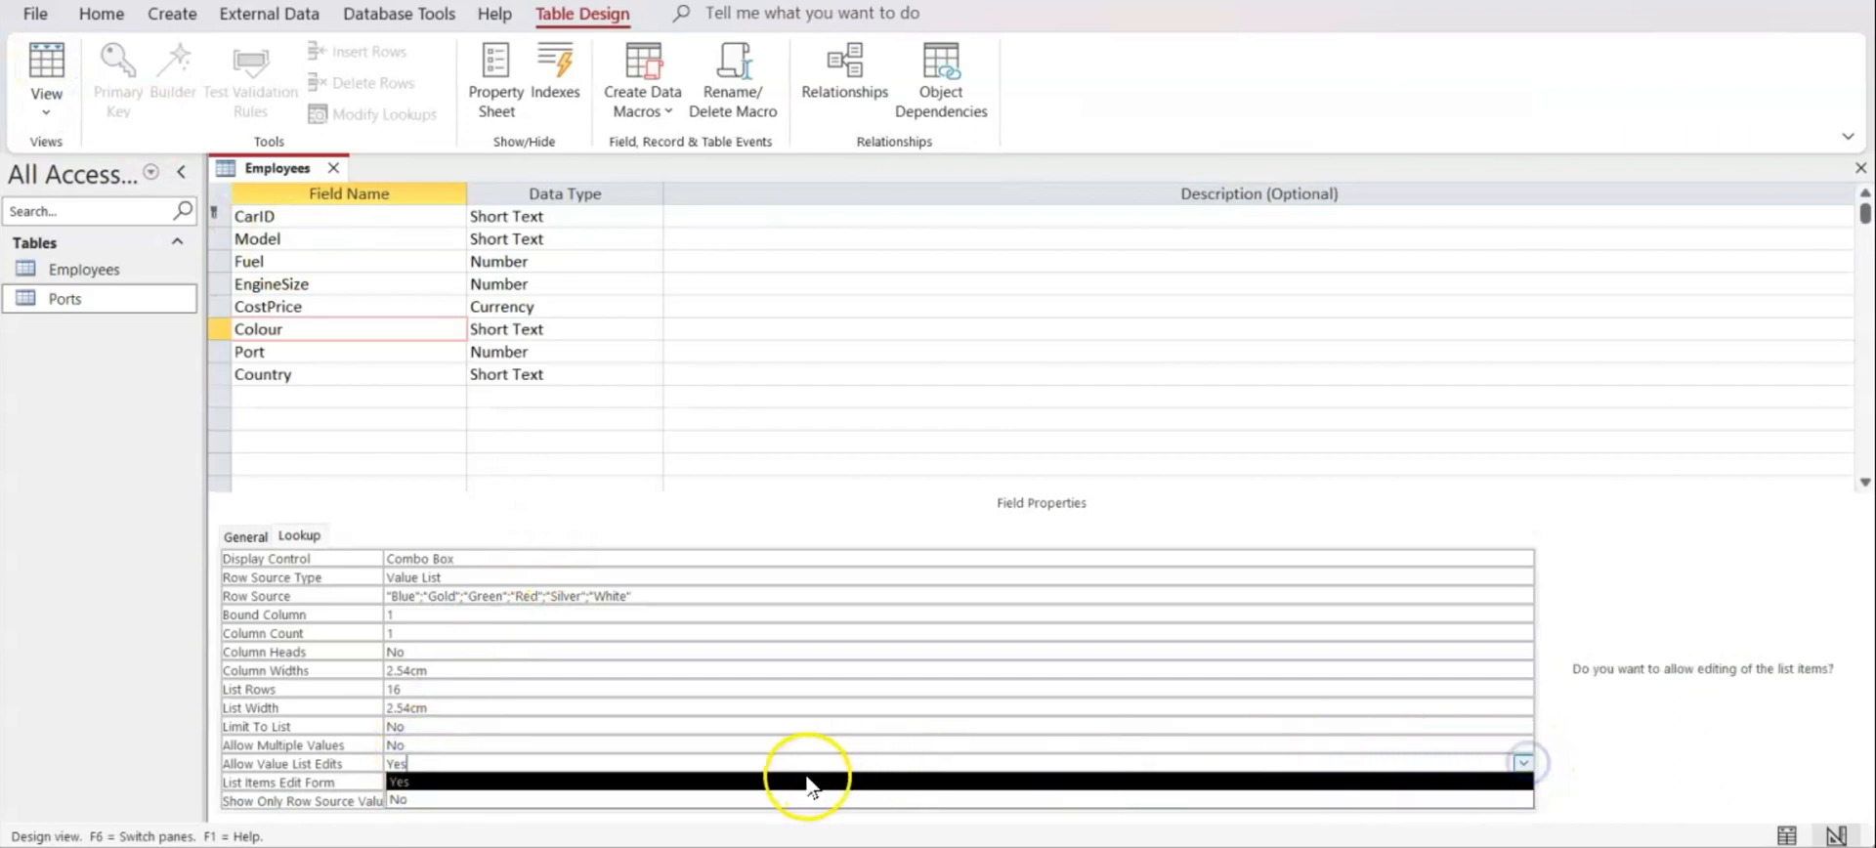
pyautogui.click(777, 800)
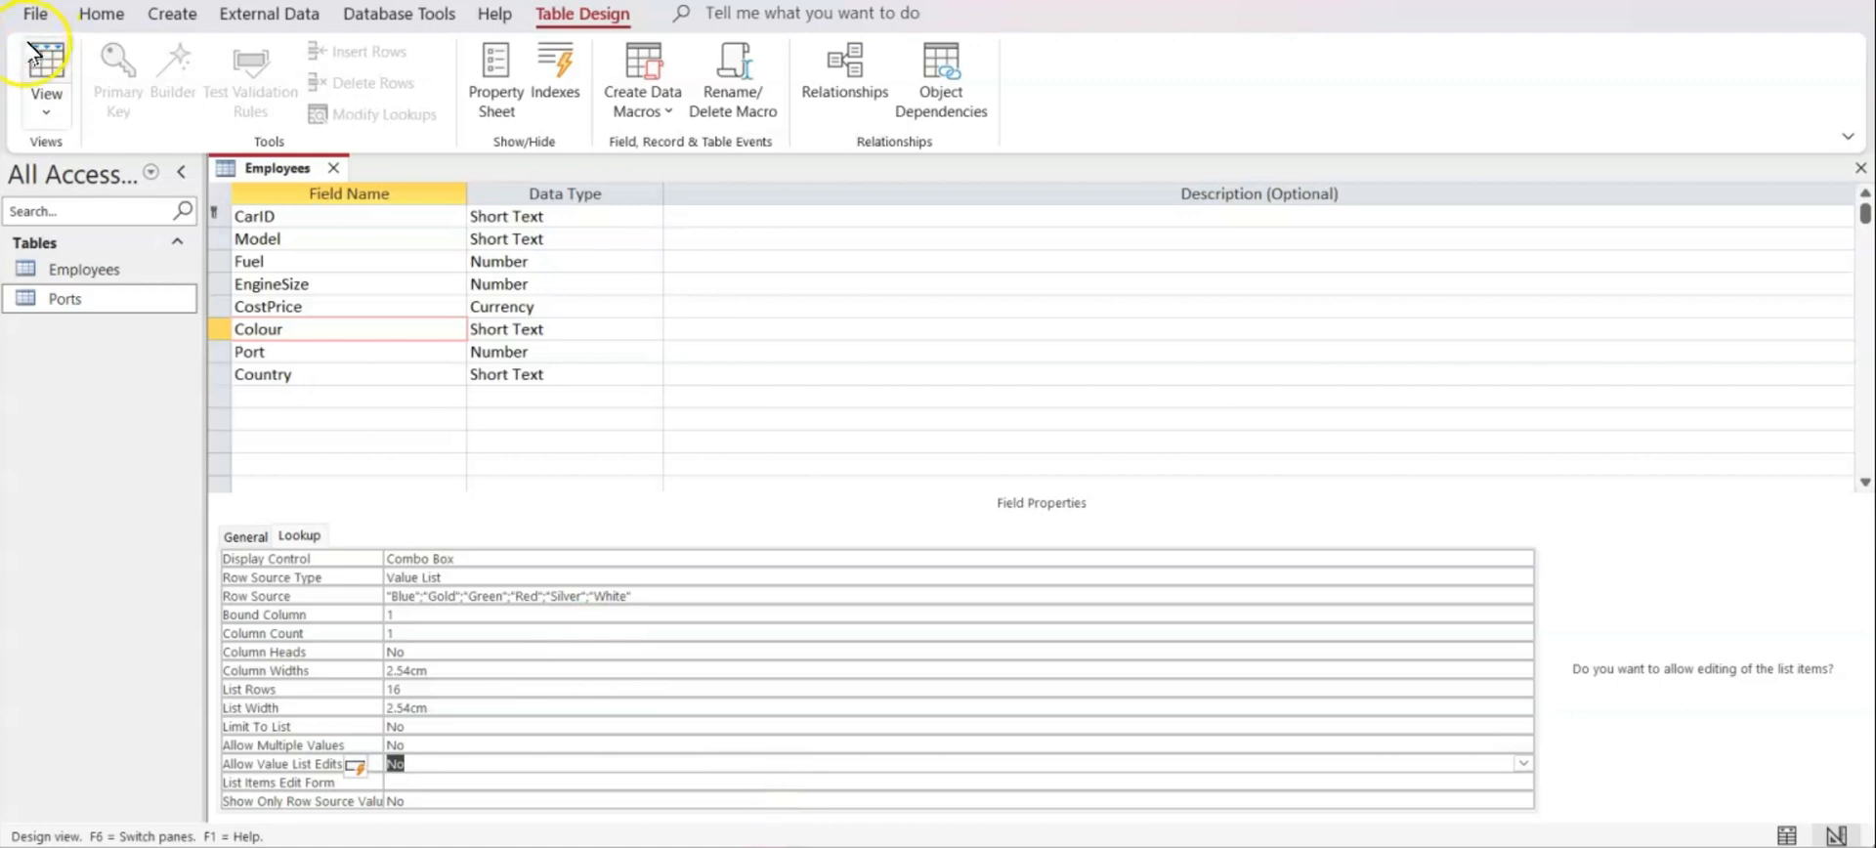
pyautogui.click(47, 66)
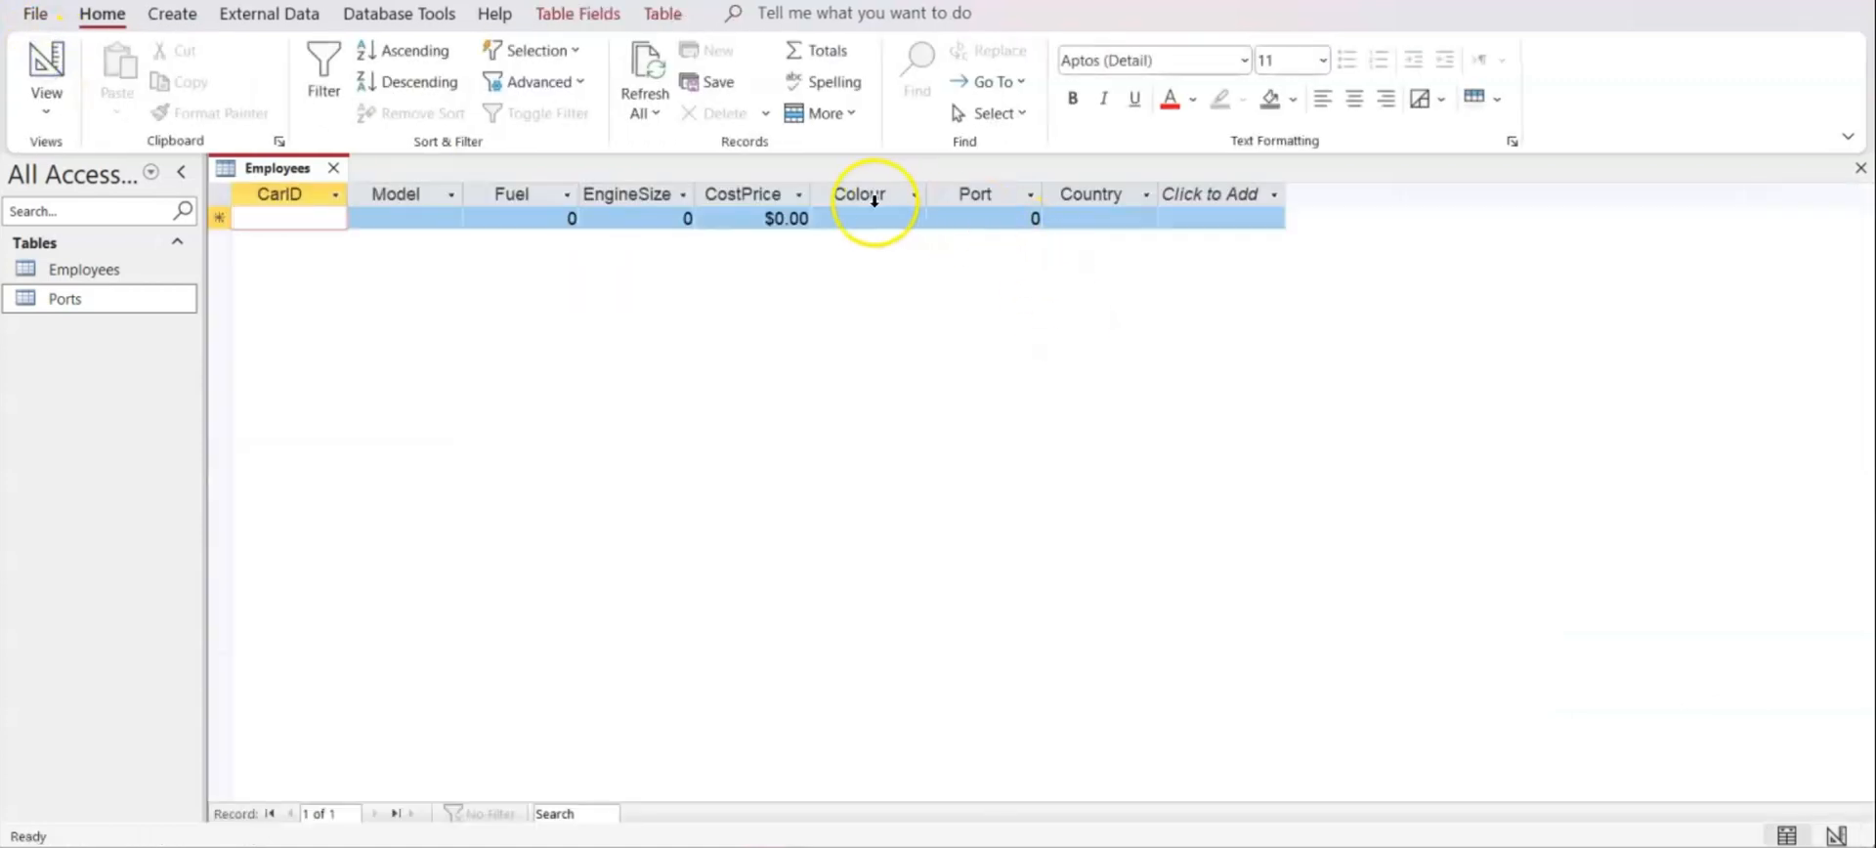
pyautogui.click(889, 212)
pyautogui.click(914, 217)
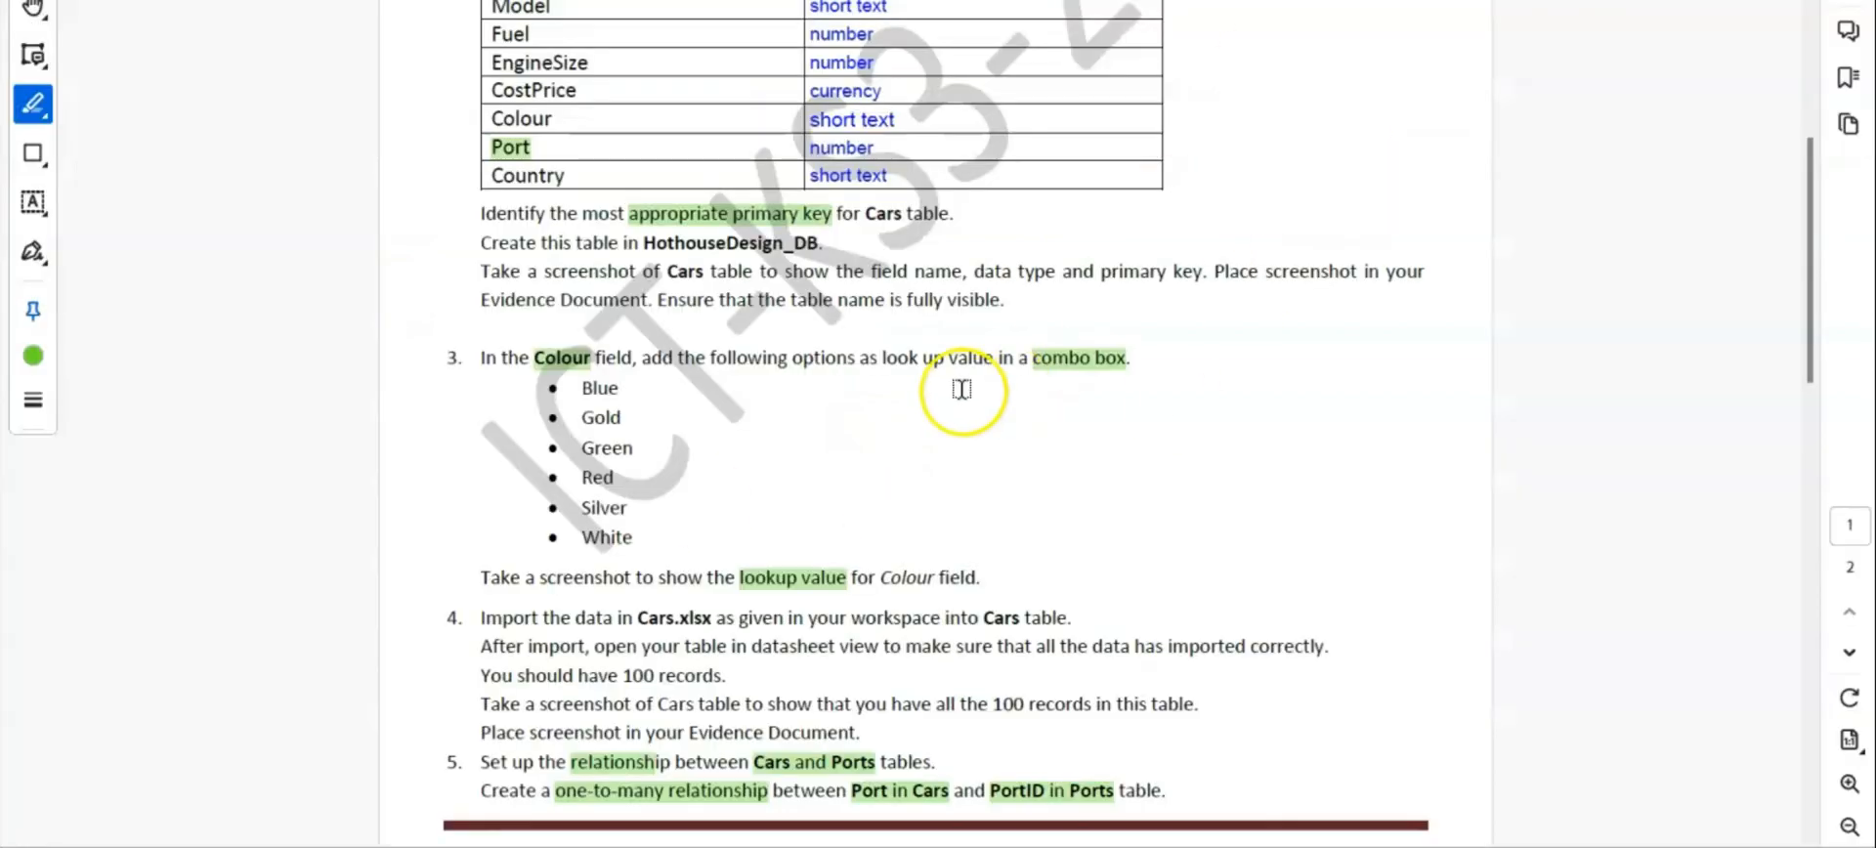
# Switch to the PDF worksheet and highlight "Cars.xlsx" and "100 records." in task 4
pyautogui.scroll(-4, 959, 444)
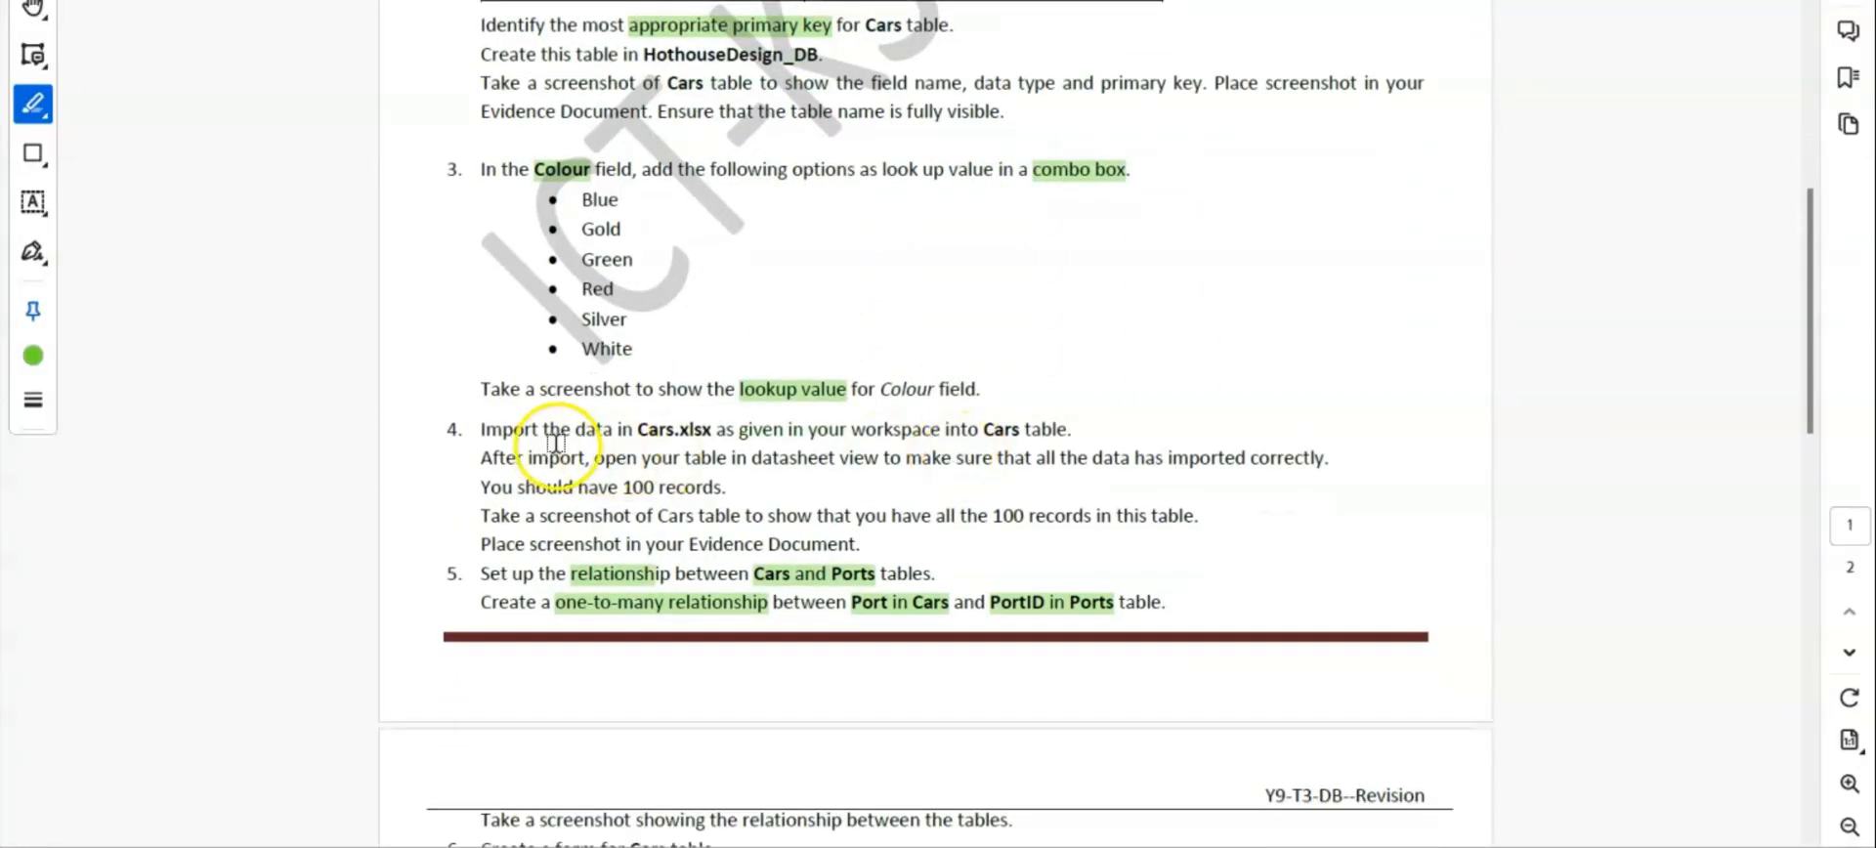
pyautogui.moveTo(633, 434); pyautogui.dragTo(713, 434)
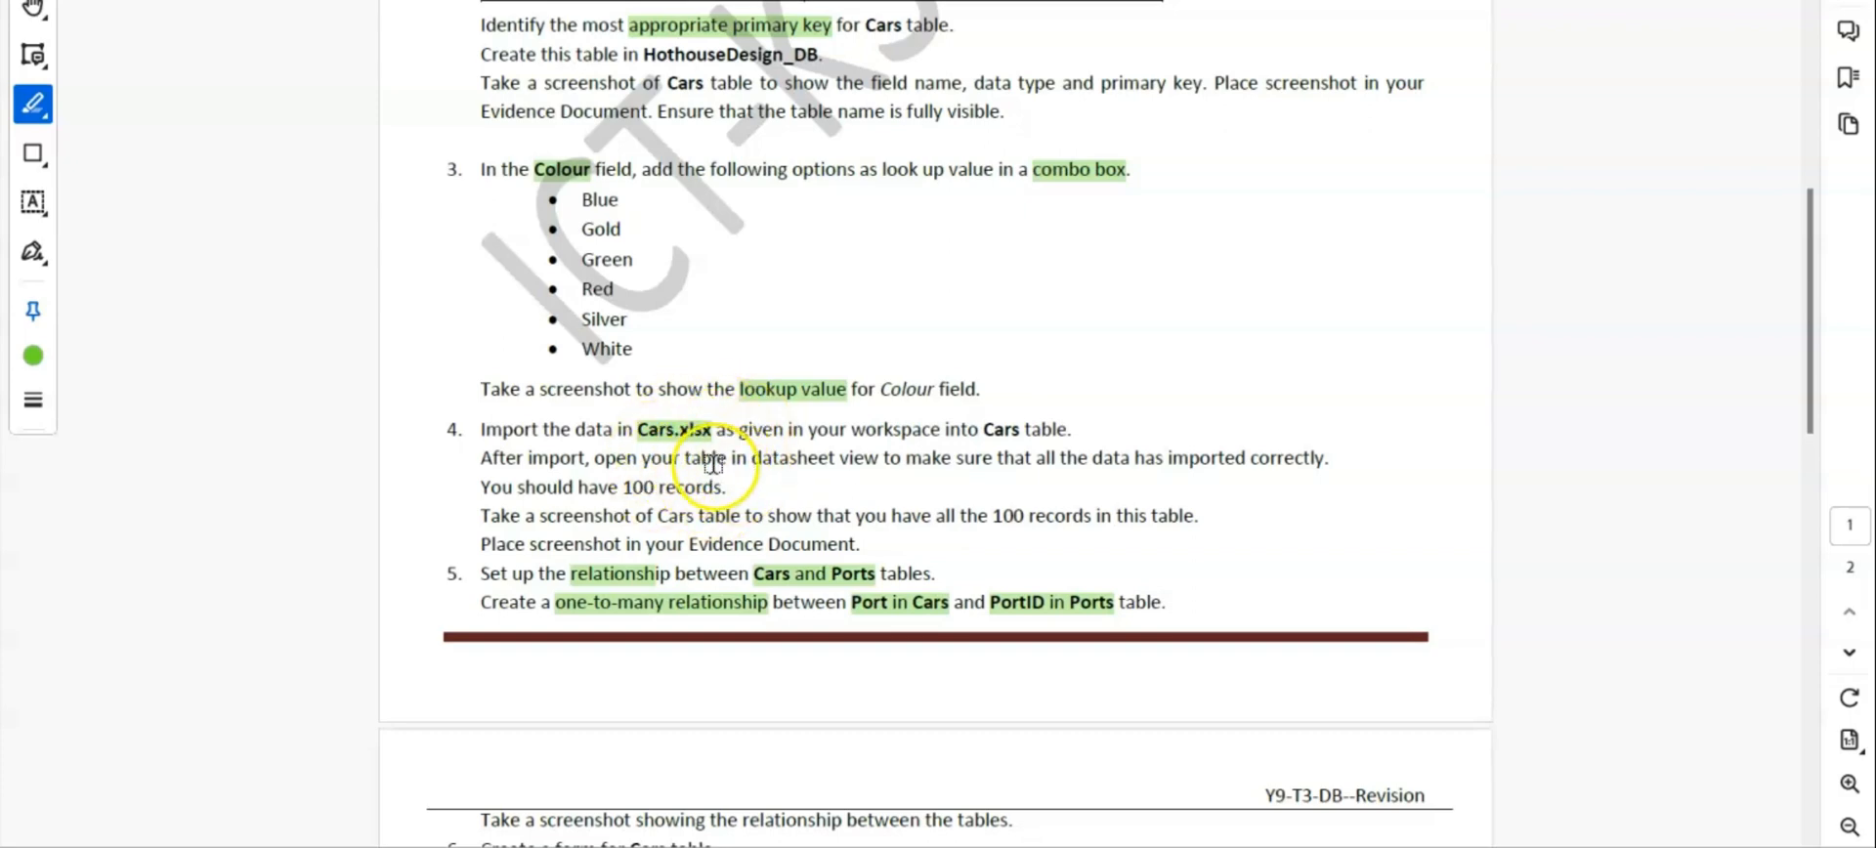
pyautogui.moveTo(623, 487); pyautogui.dragTo(718, 487)
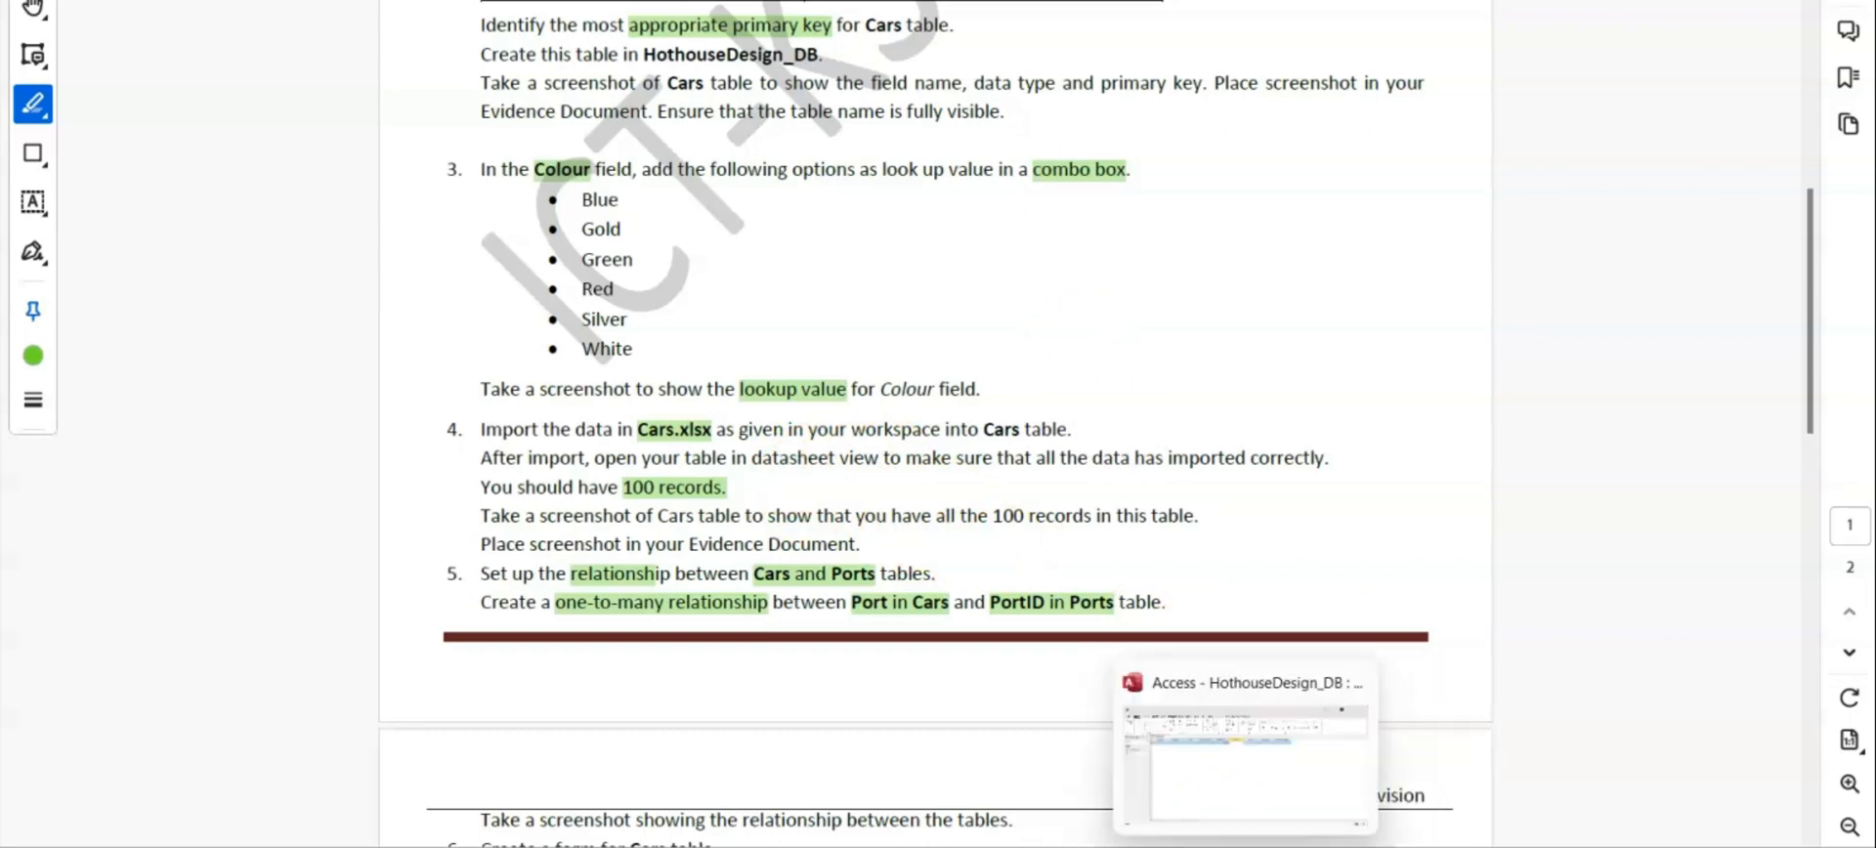
# Switch to Access, close the Employees table, and start importing external data from an Excel file
pyautogui.click(1245, 846)
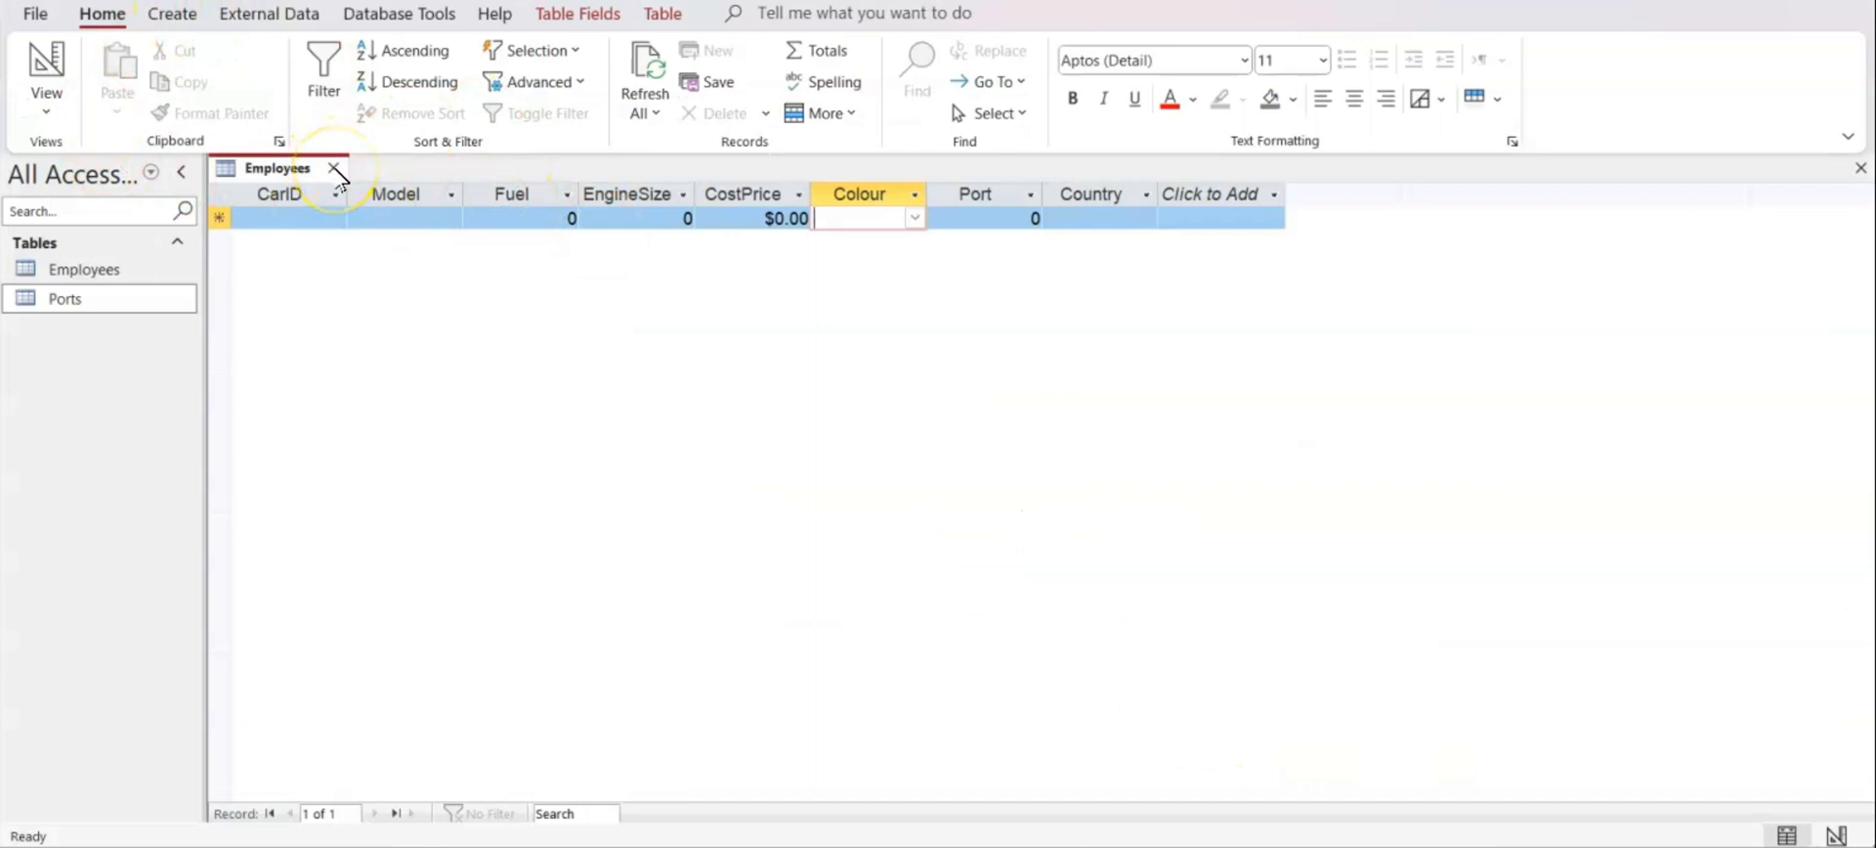
pyautogui.click(334, 169)
pyautogui.click(282, 15)
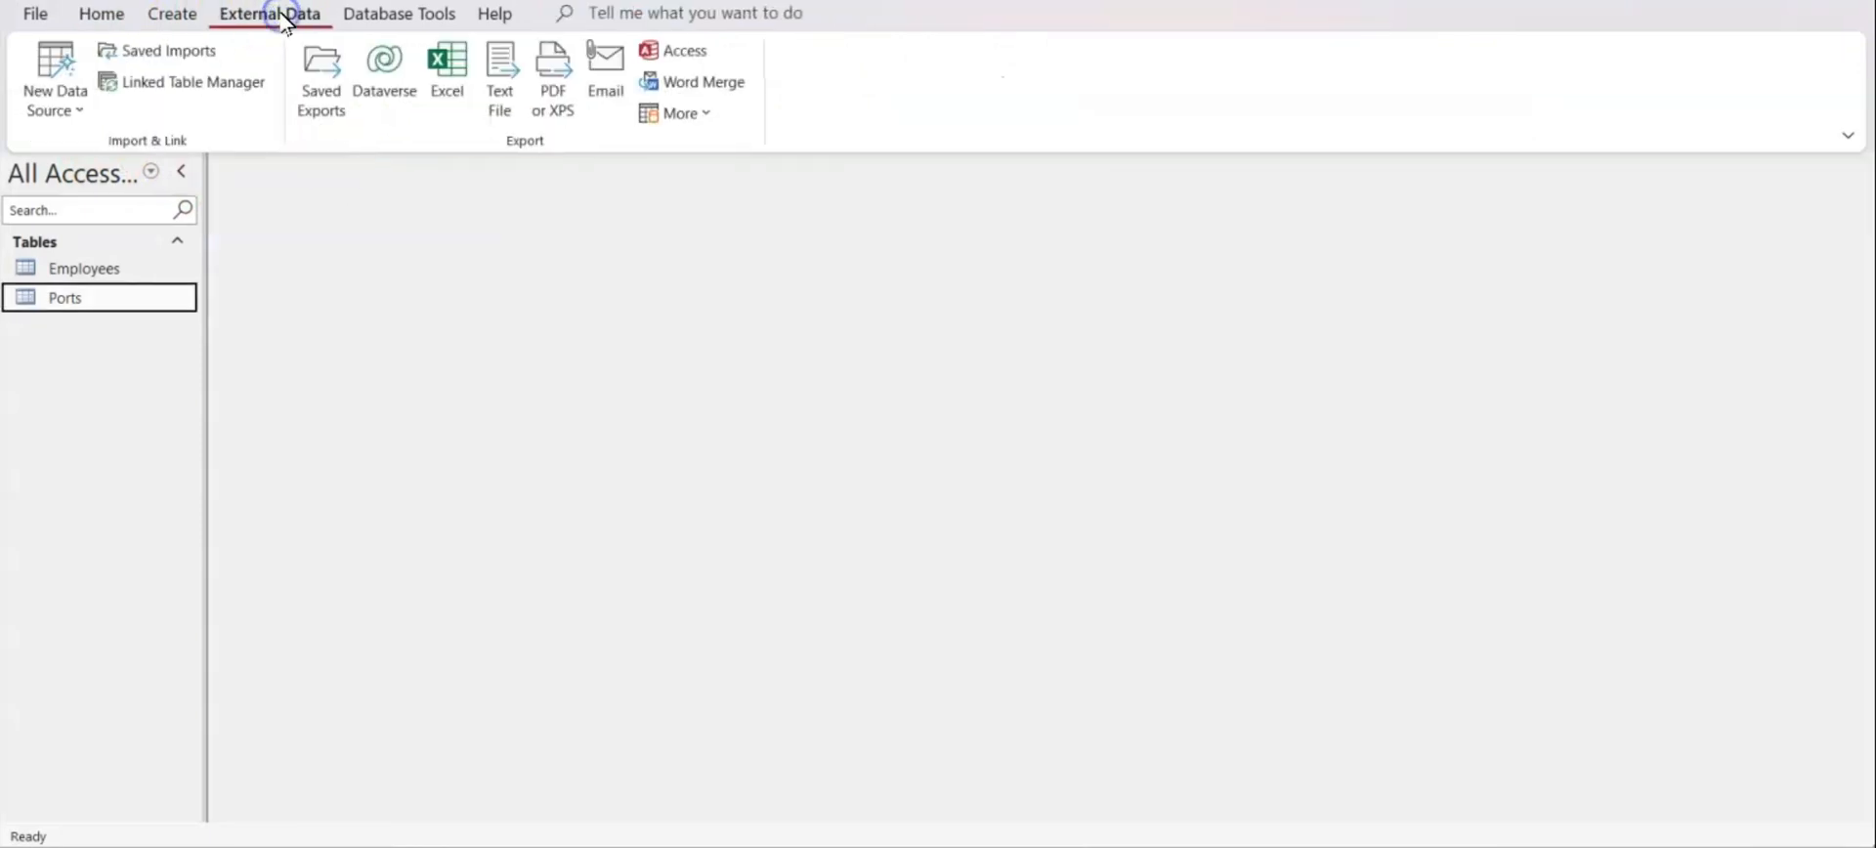
pyautogui.click(68, 111)
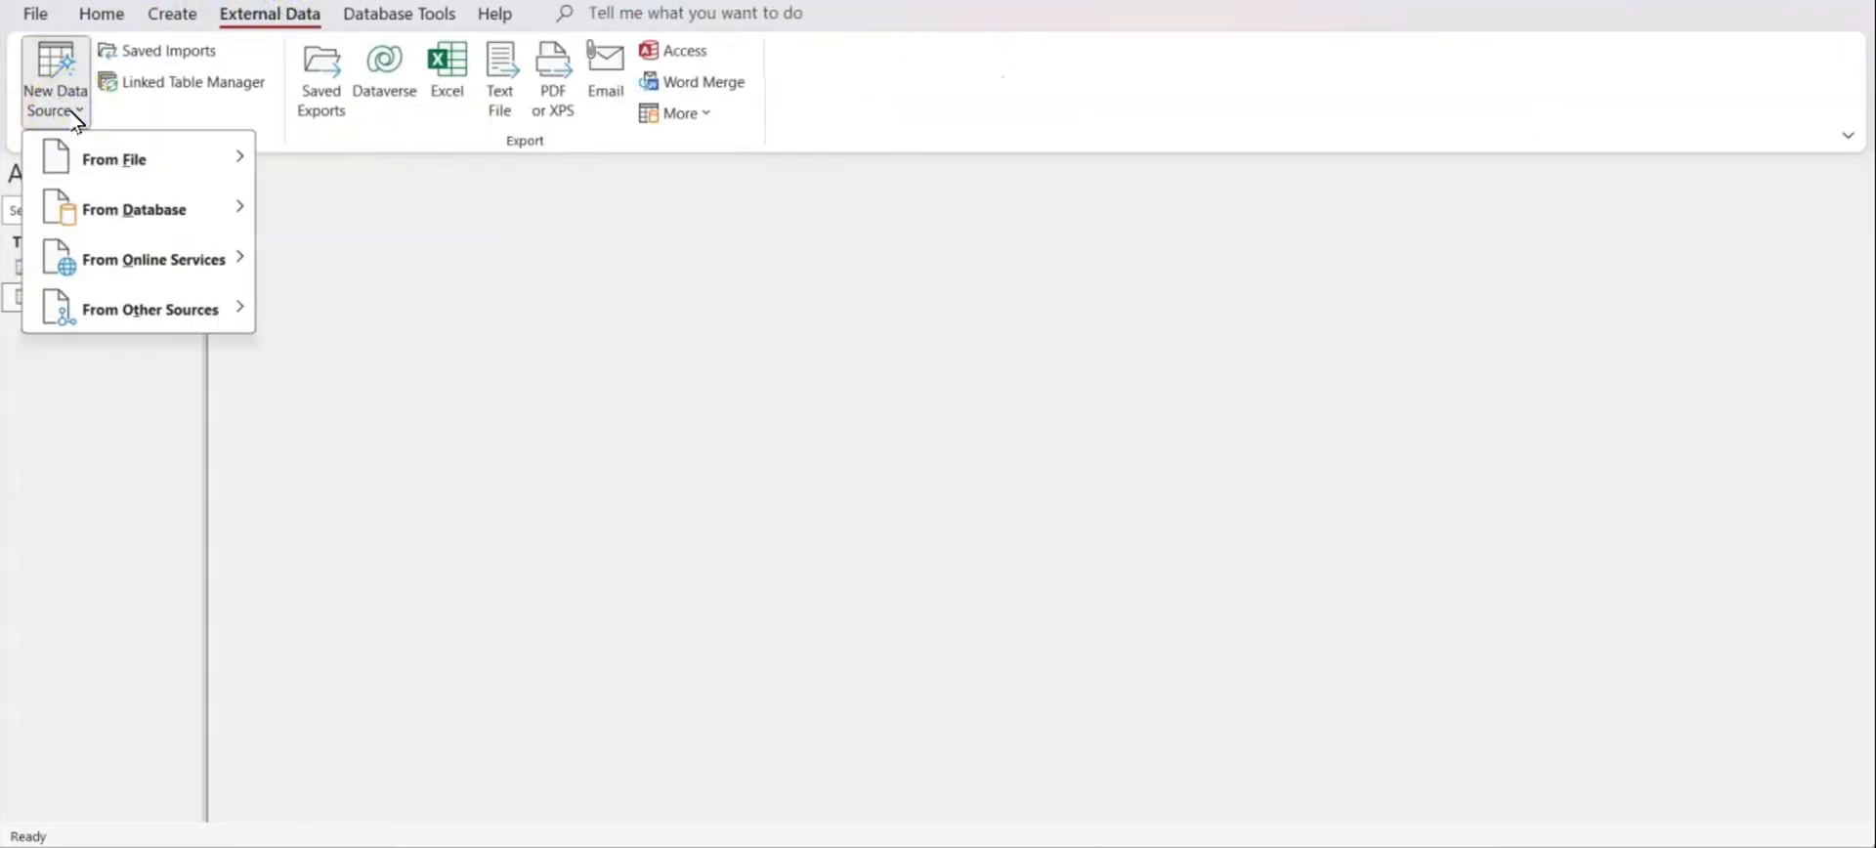
pyautogui.click(75, 161)
pyautogui.click(311, 174)
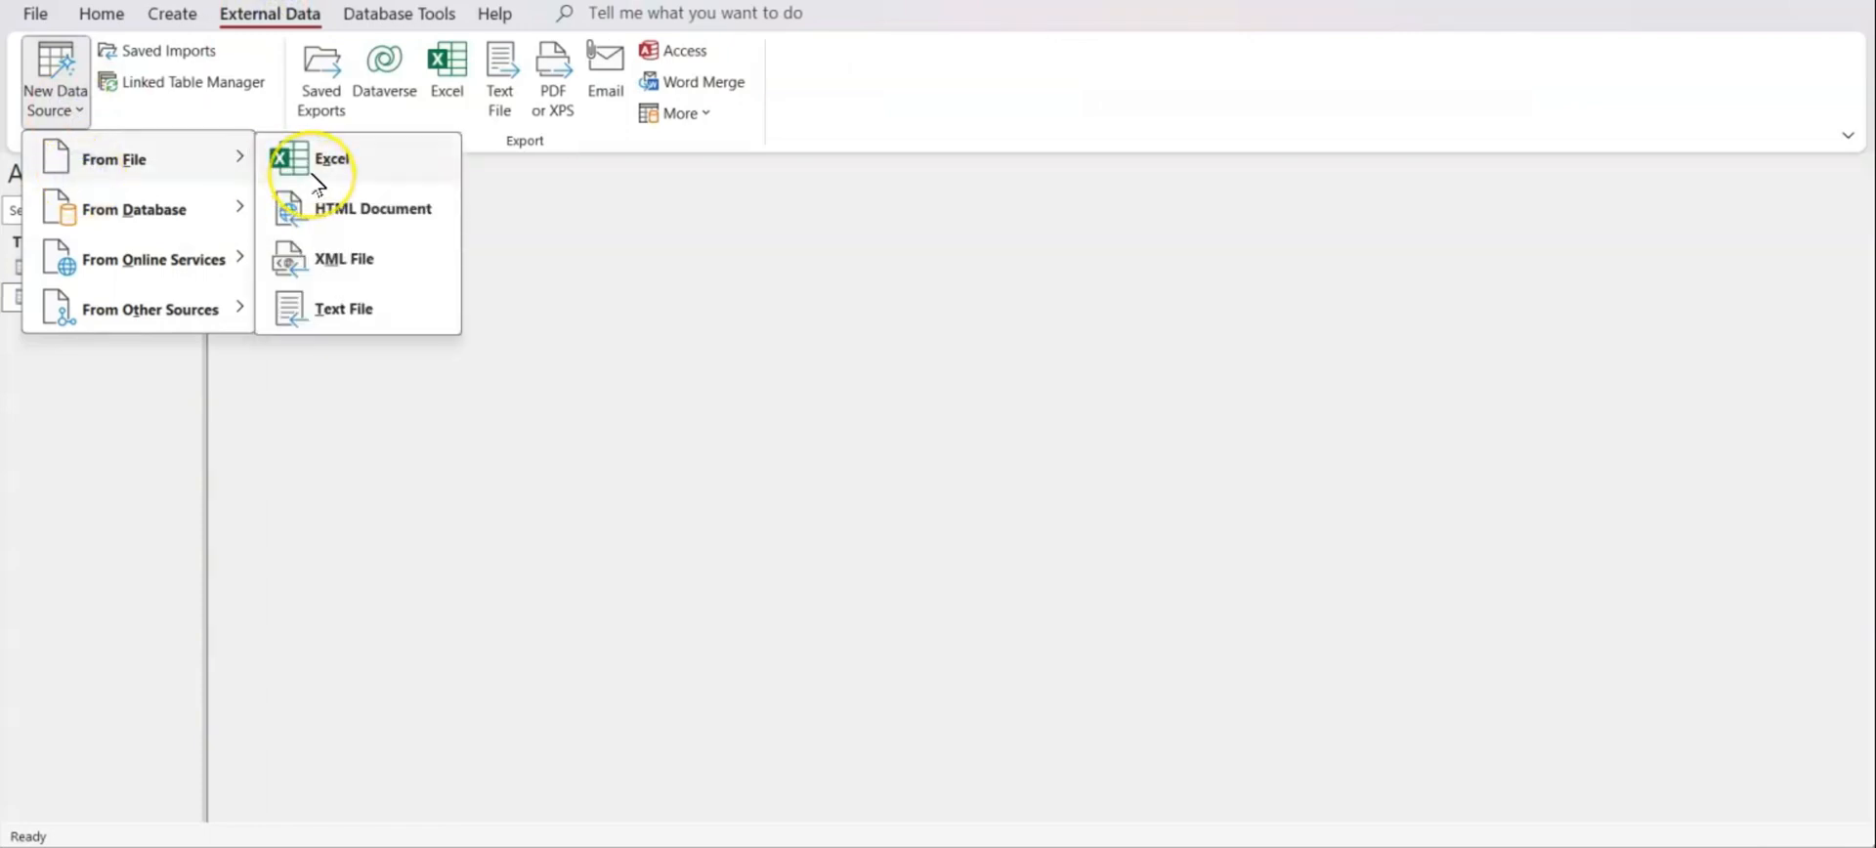
pyautogui.click(267, 15)
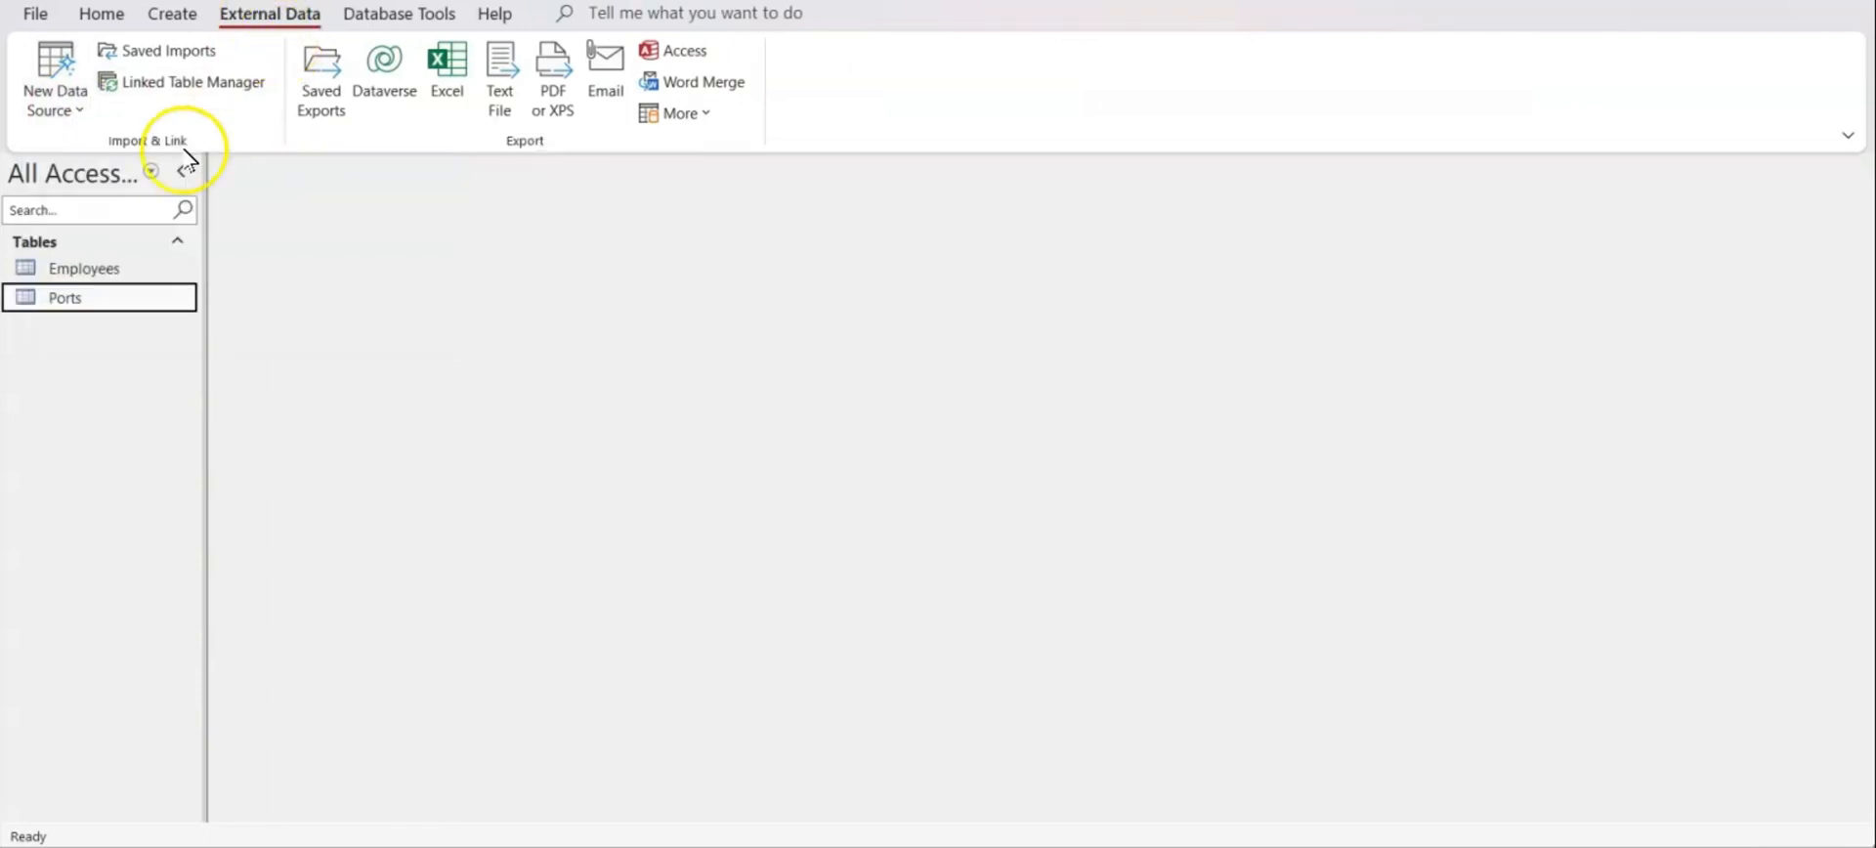
pyautogui.click(56, 92)
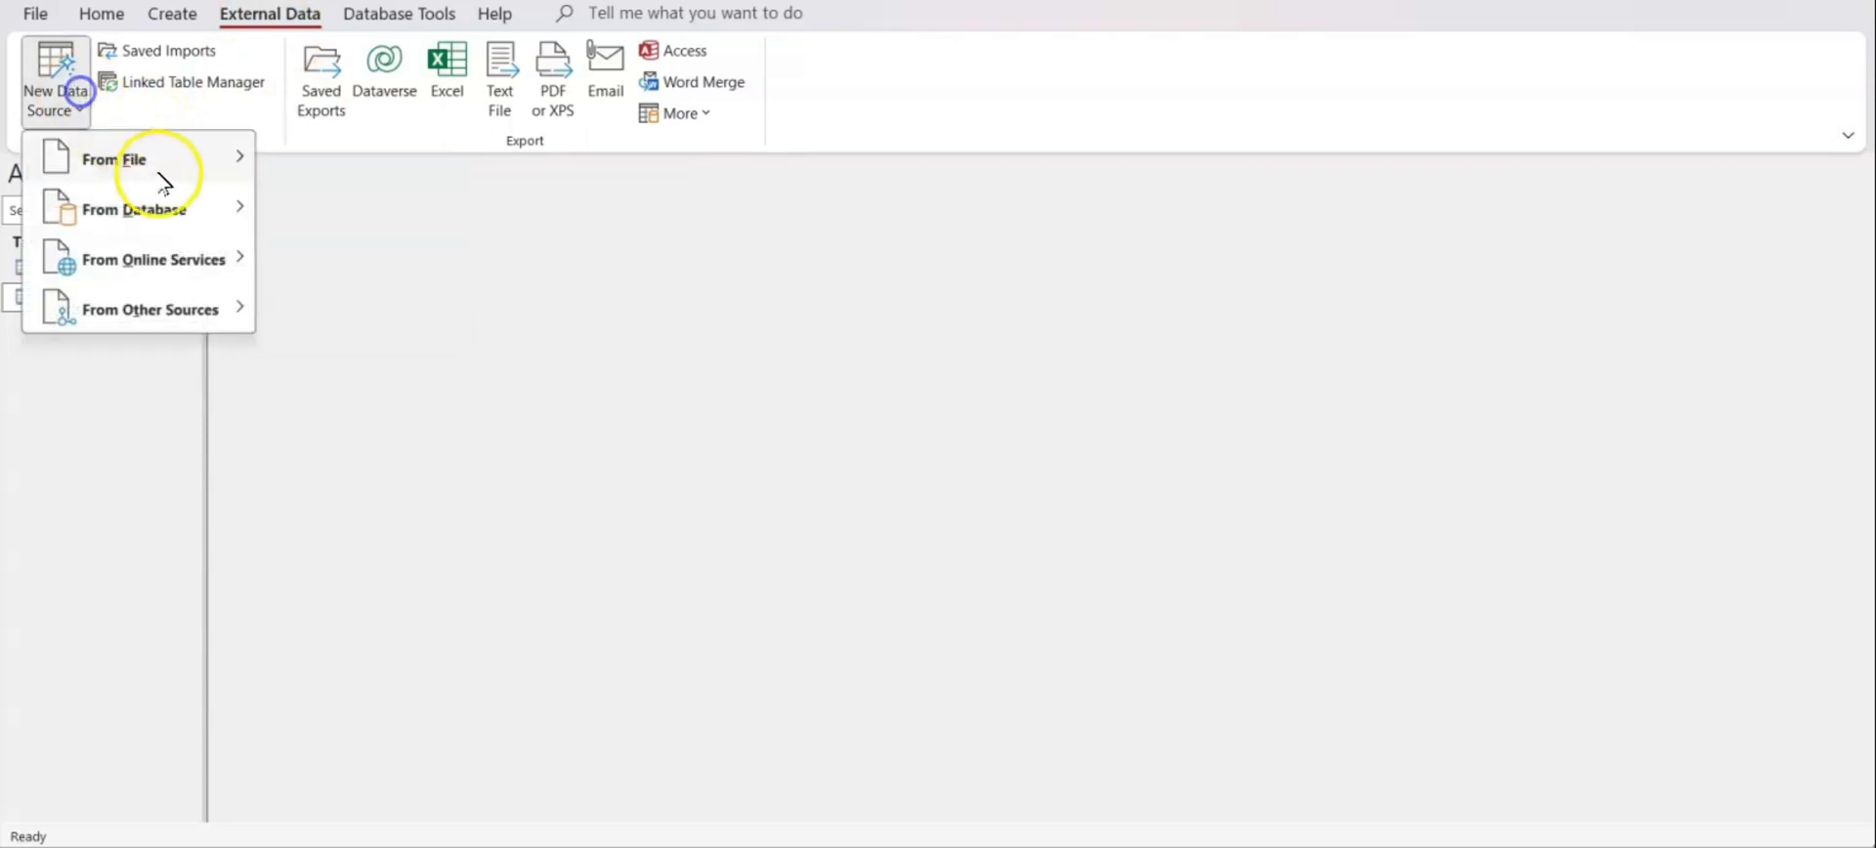
pyautogui.moveTo(161, 161)
pyautogui.click(387, 179)
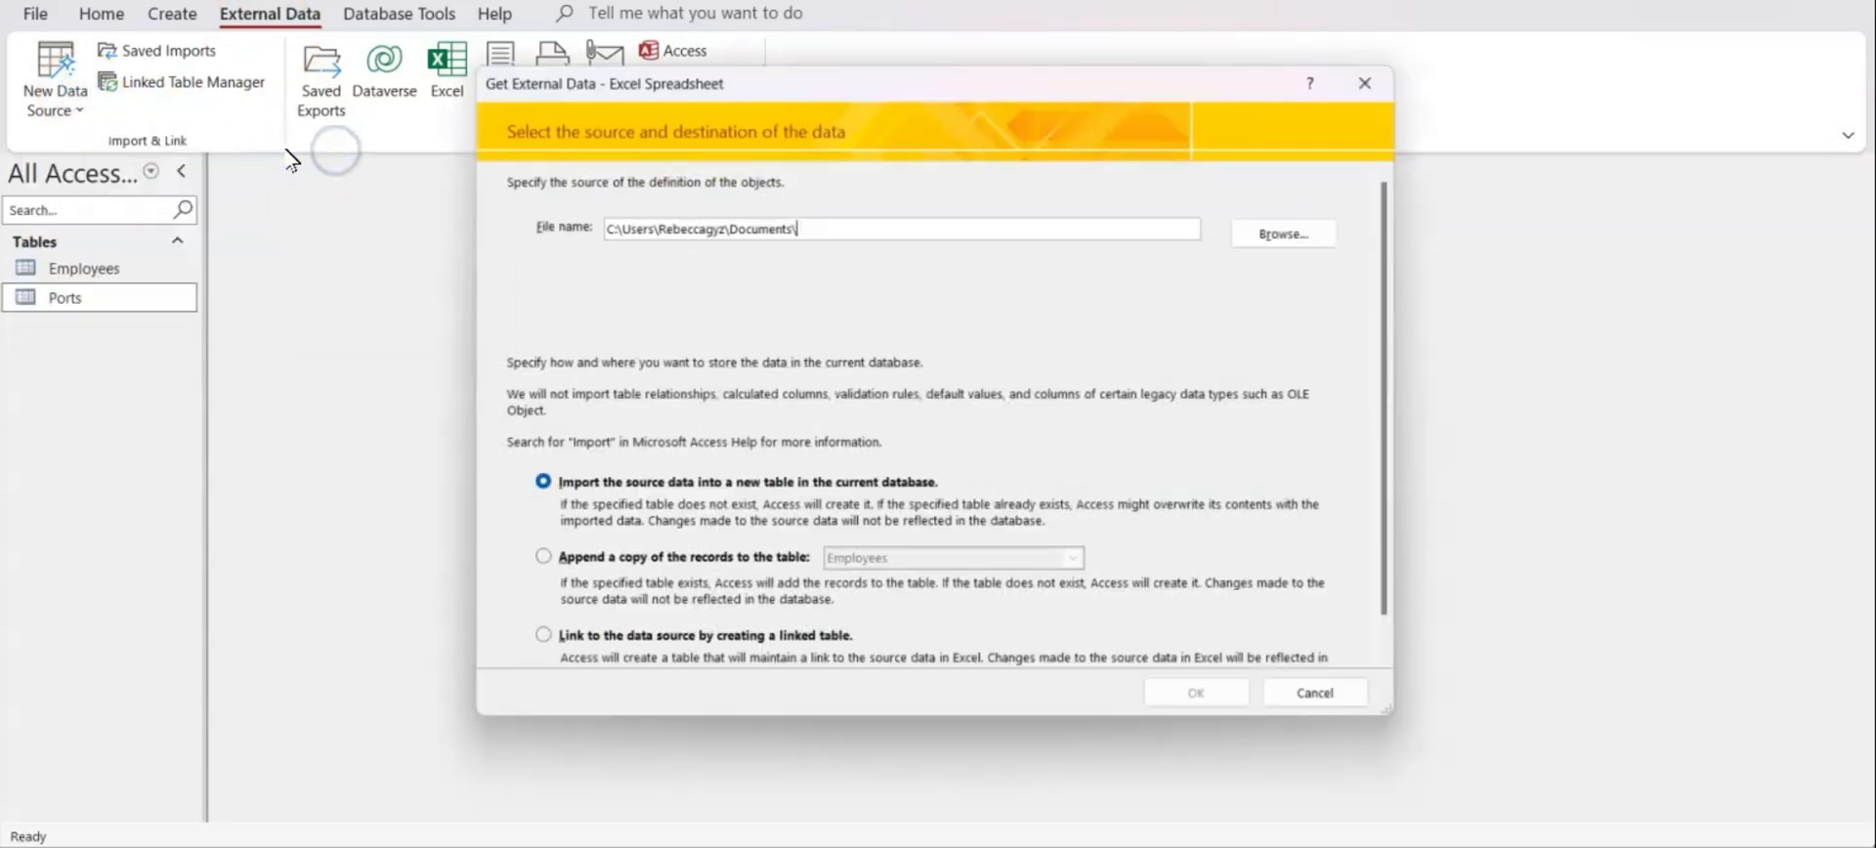
# Choose CARS.xlsx from the Database folder inside the Desktop's IGCSE folder as the import source
pyautogui.click(1295, 231)
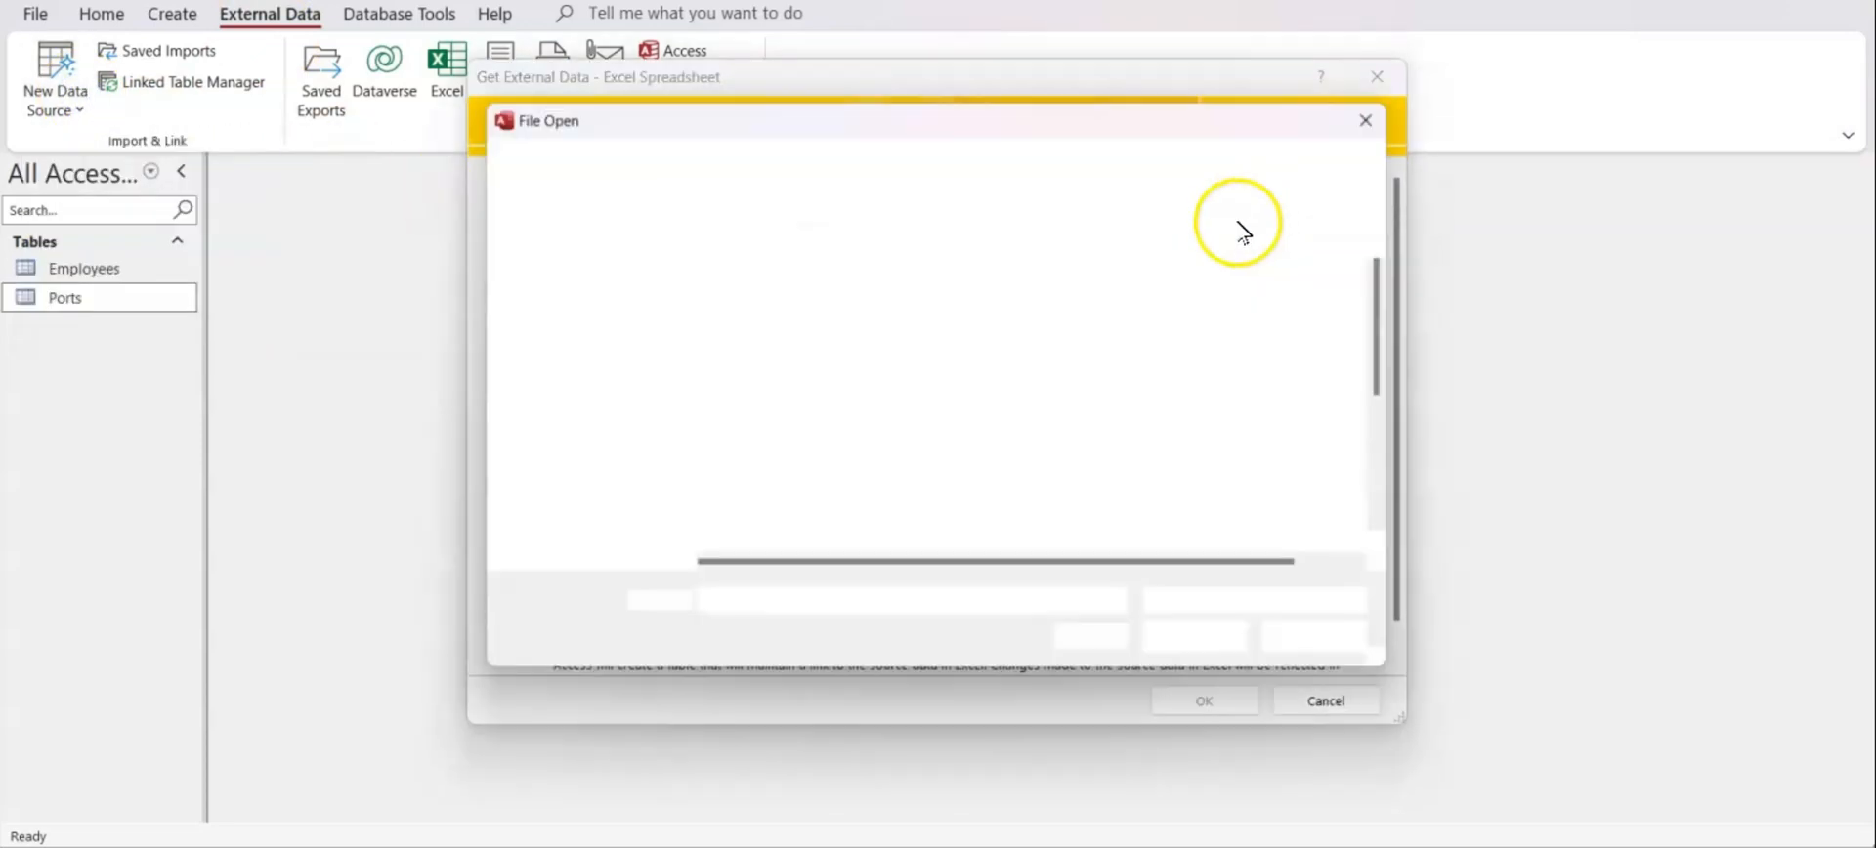
pyautogui.scroll(-1, 681, 389)
pyautogui.scroll(-1, 608, 420)
pyautogui.scroll(2, 574, 443)
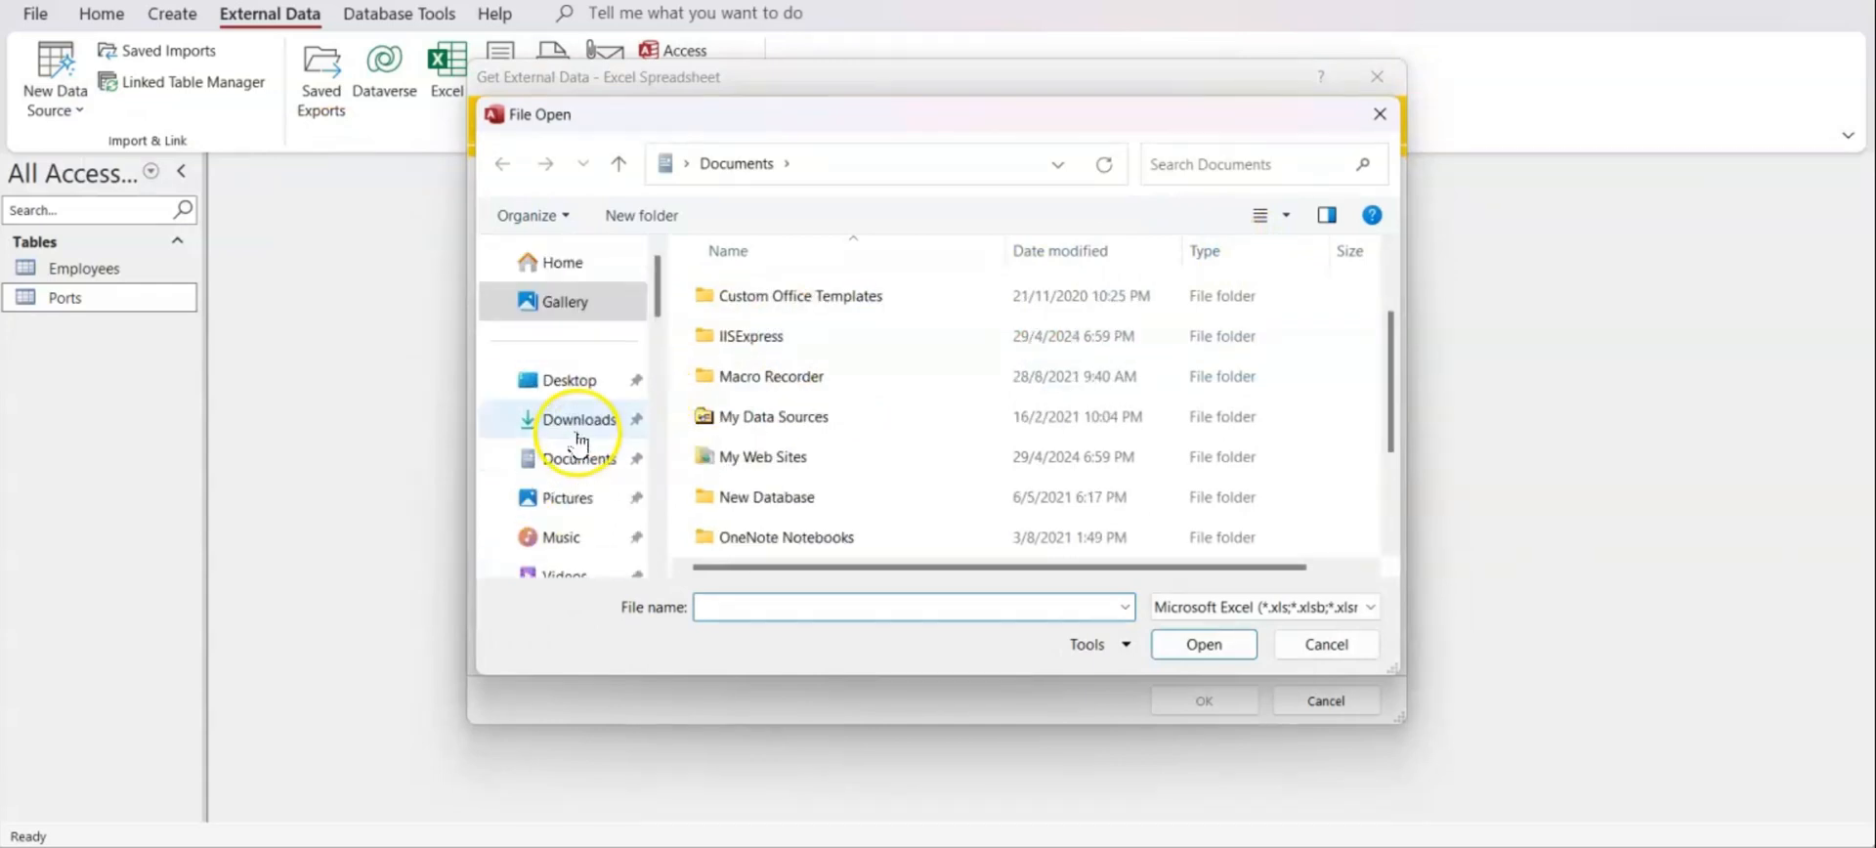
pyautogui.click(571, 380)
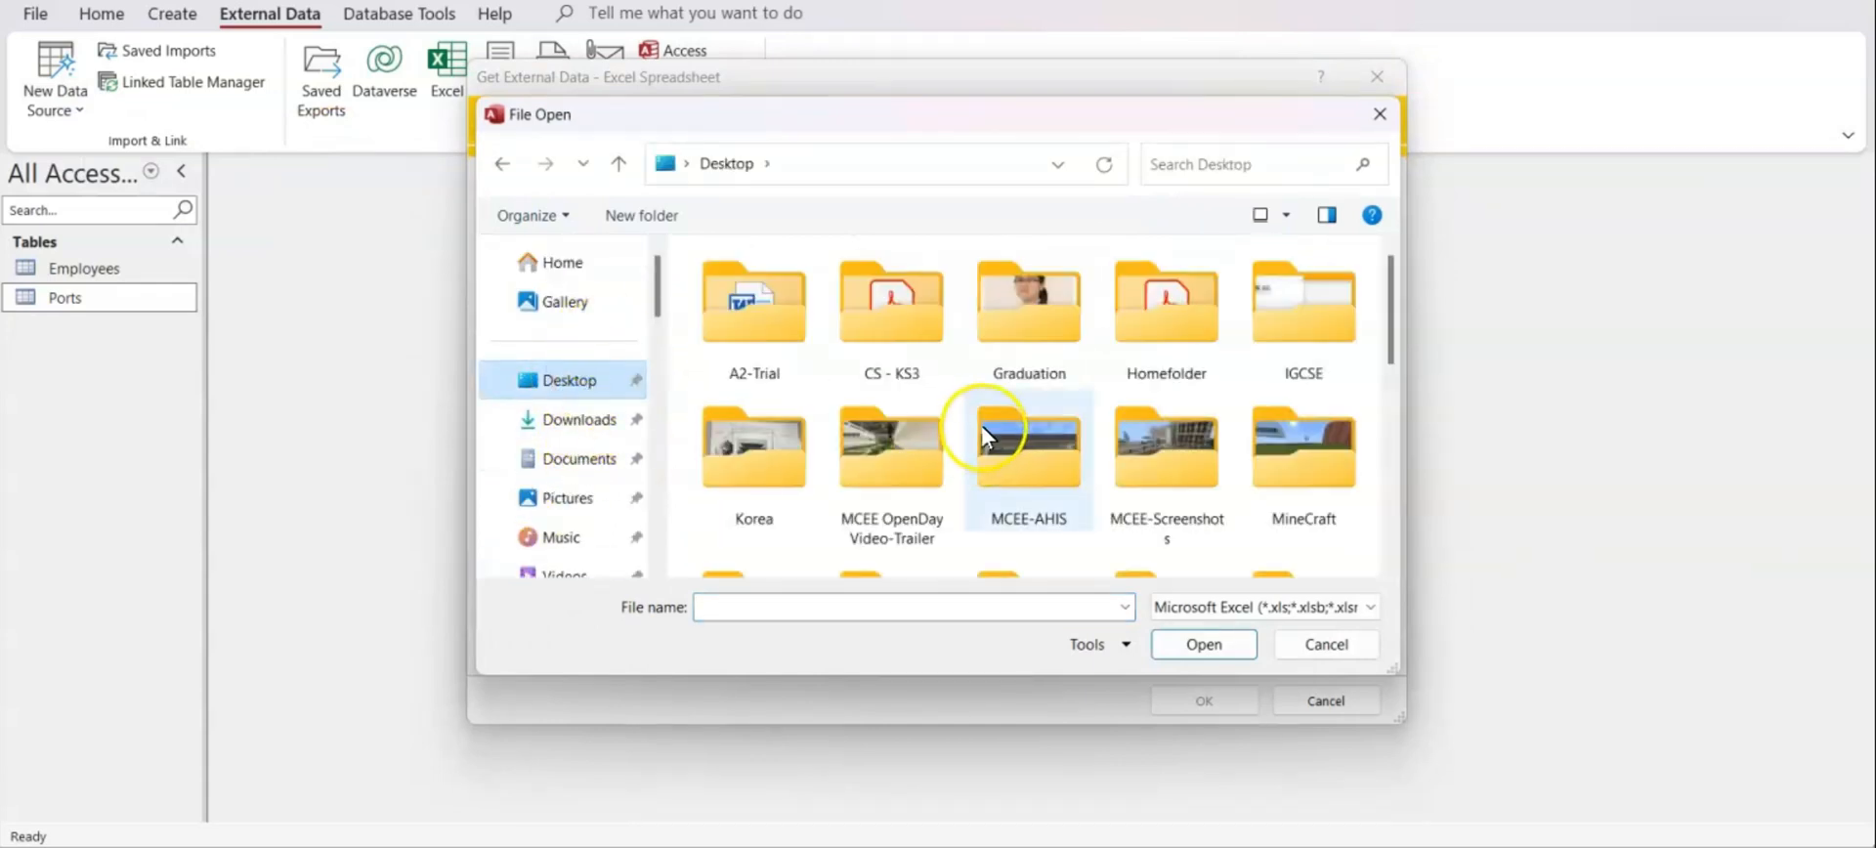
pyautogui.scroll(-1, 1153, 440)
pyautogui.scroll(-2, 1152, 439)
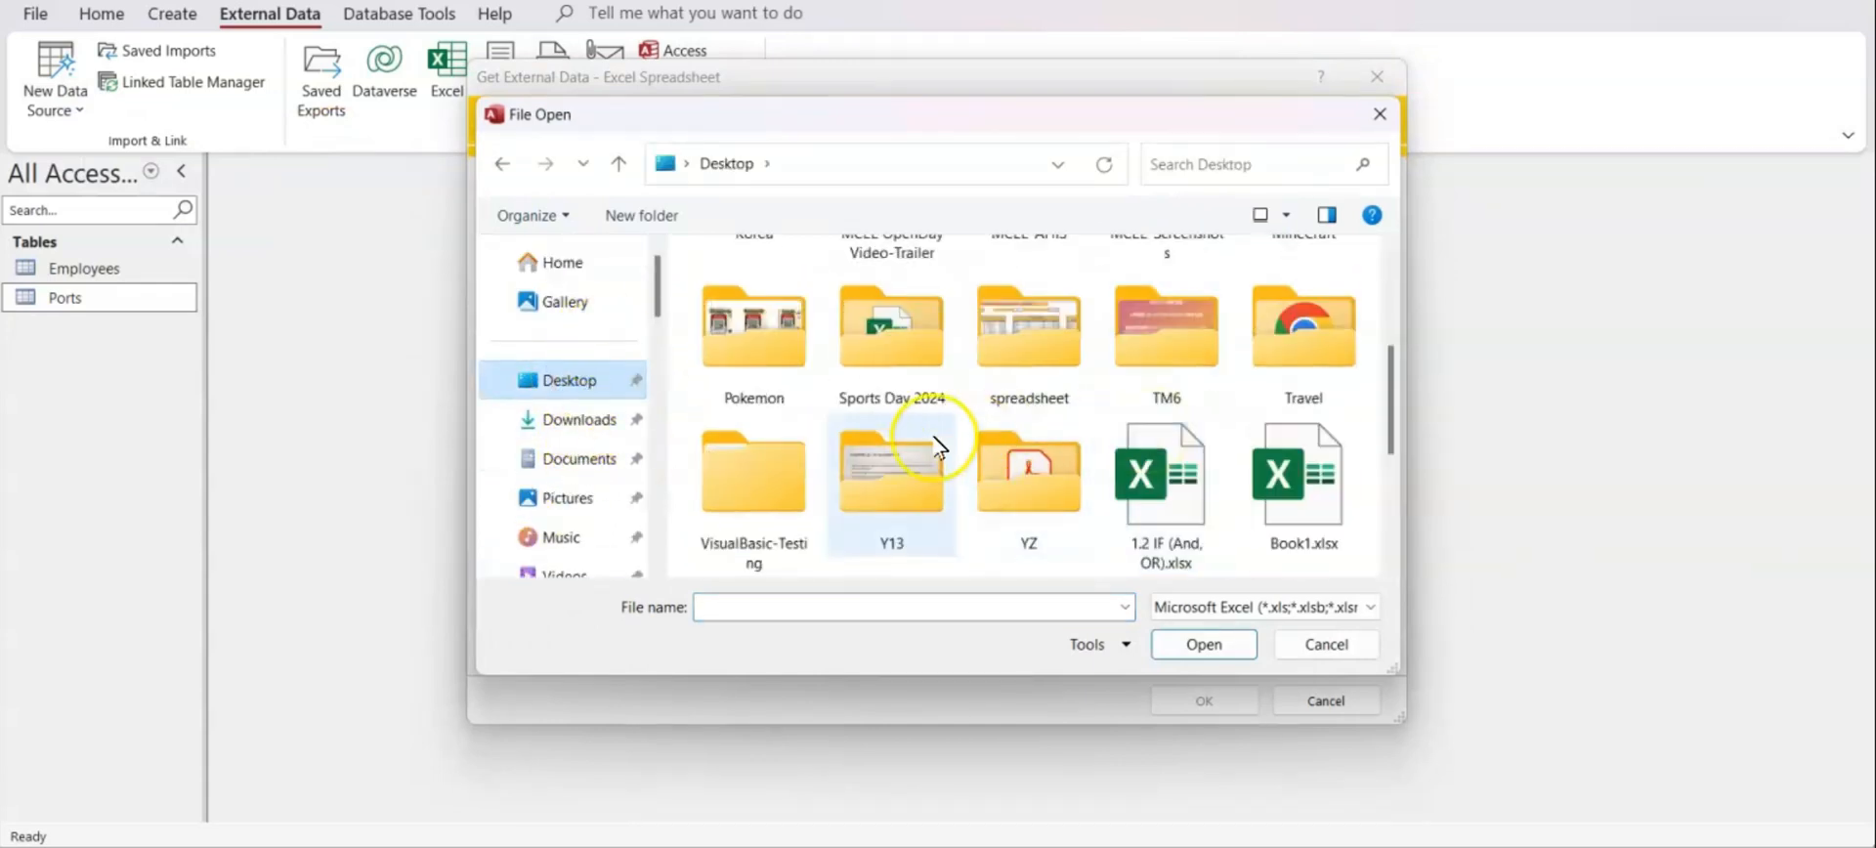
pyautogui.scroll(2, 1038, 416)
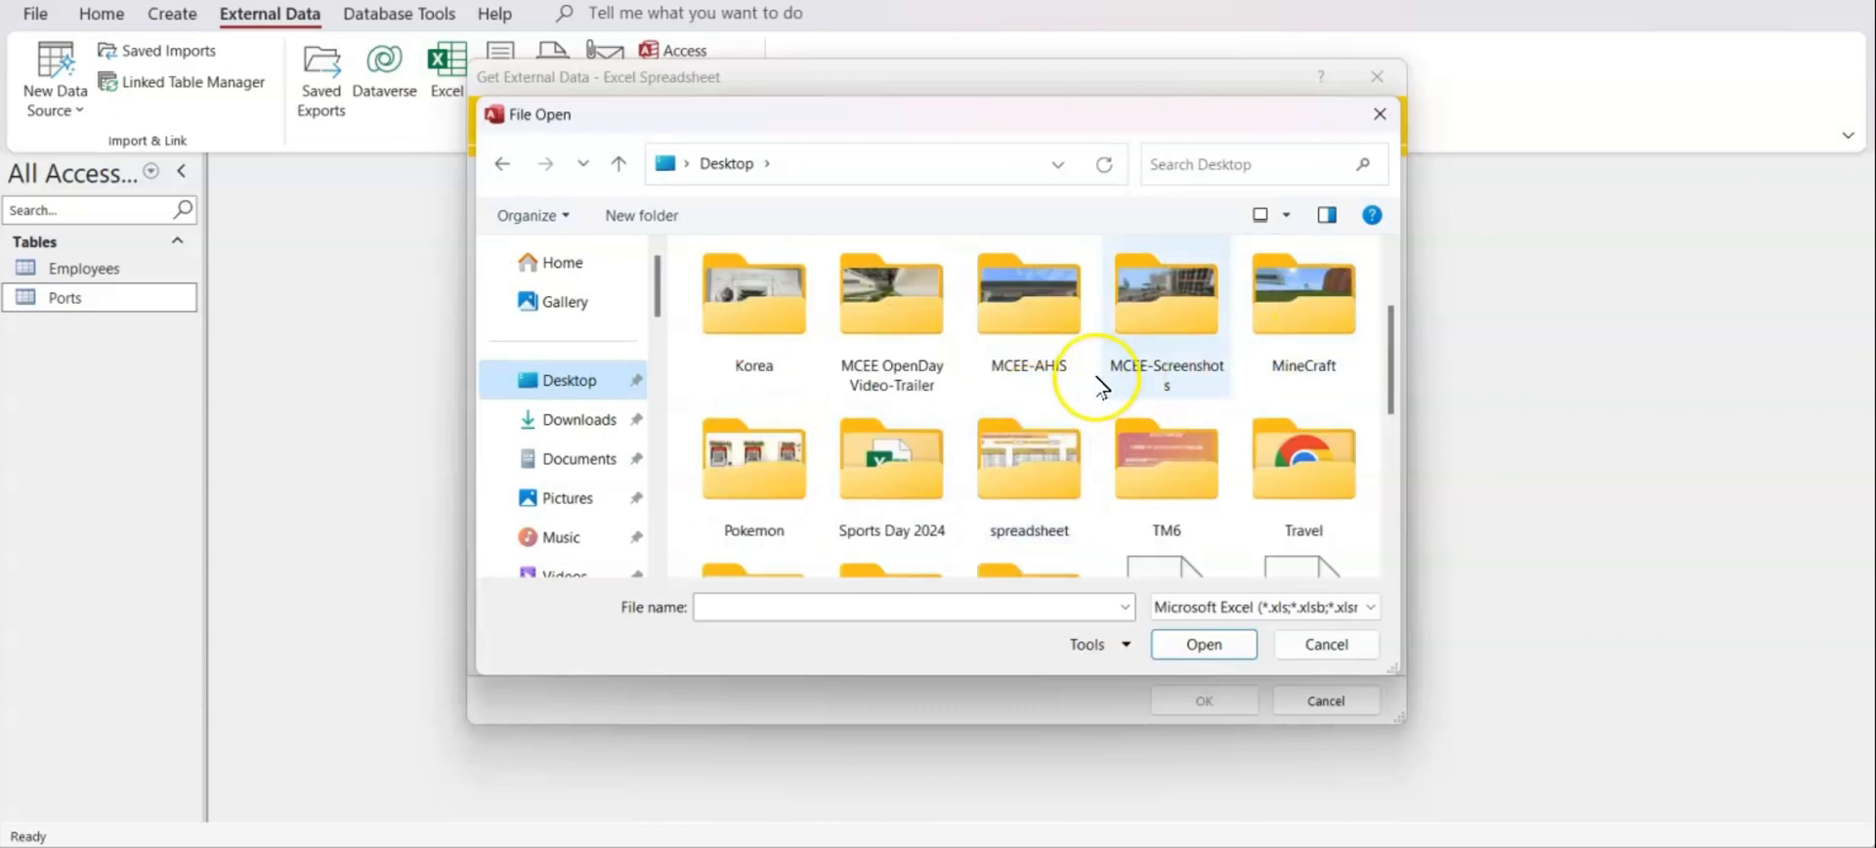
pyautogui.scroll(1, 1096, 385)
pyautogui.doubleClick(1270, 352)
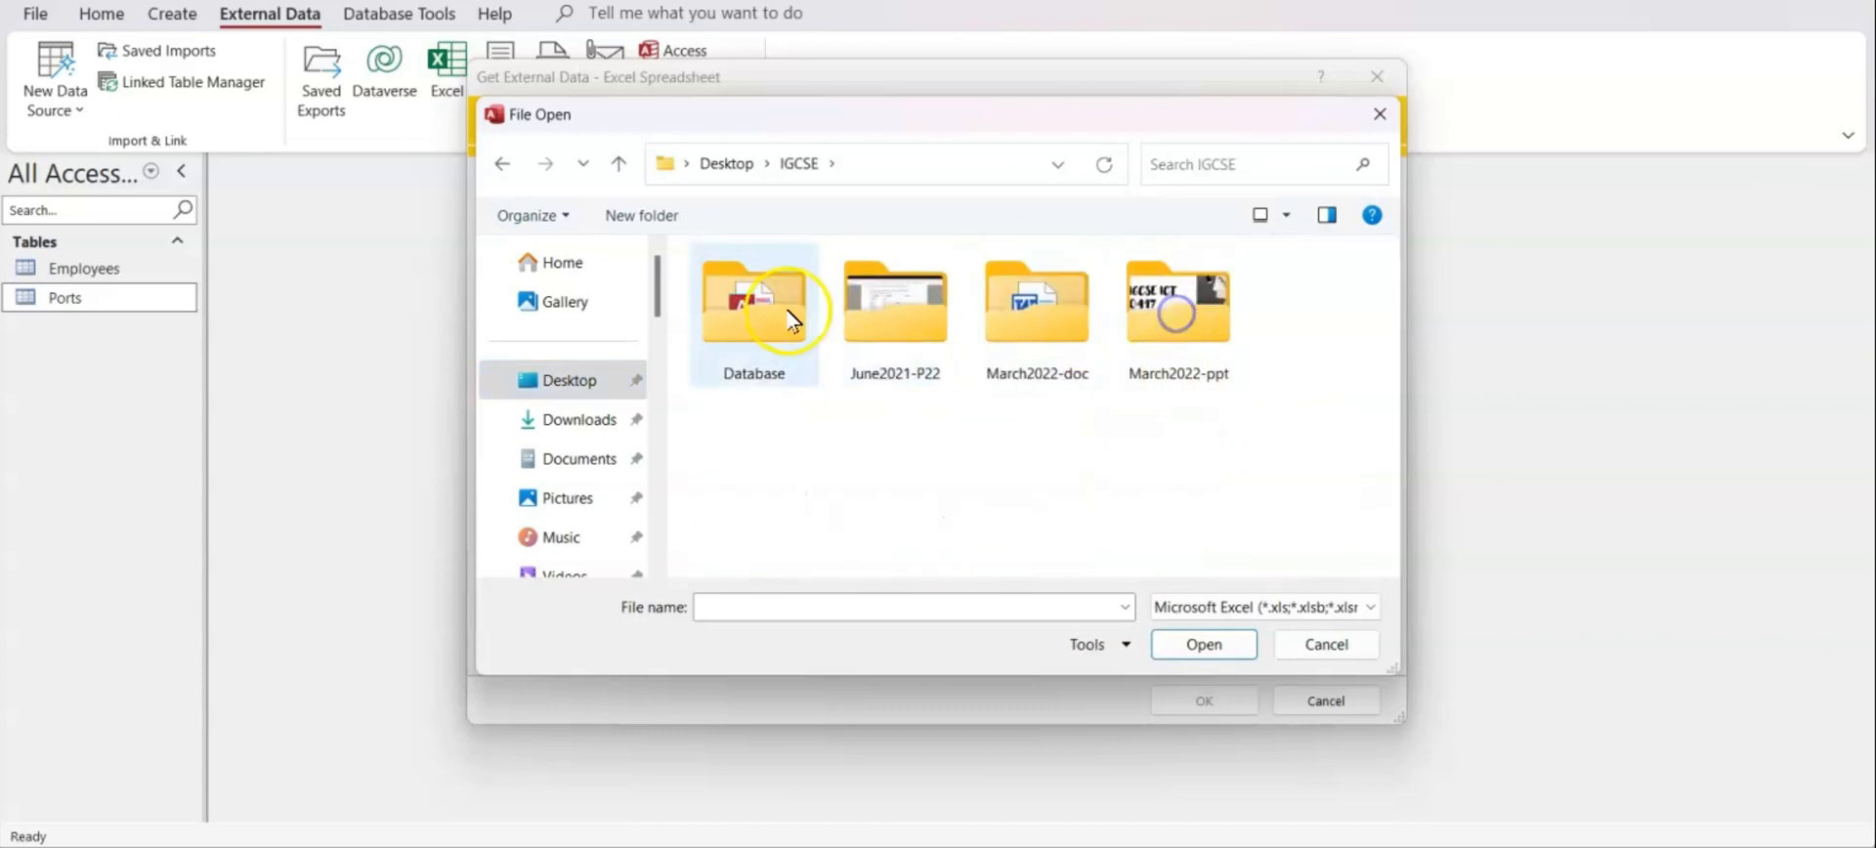
pyautogui.doubleClick(777, 313)
pyautogui.click(772, 293)
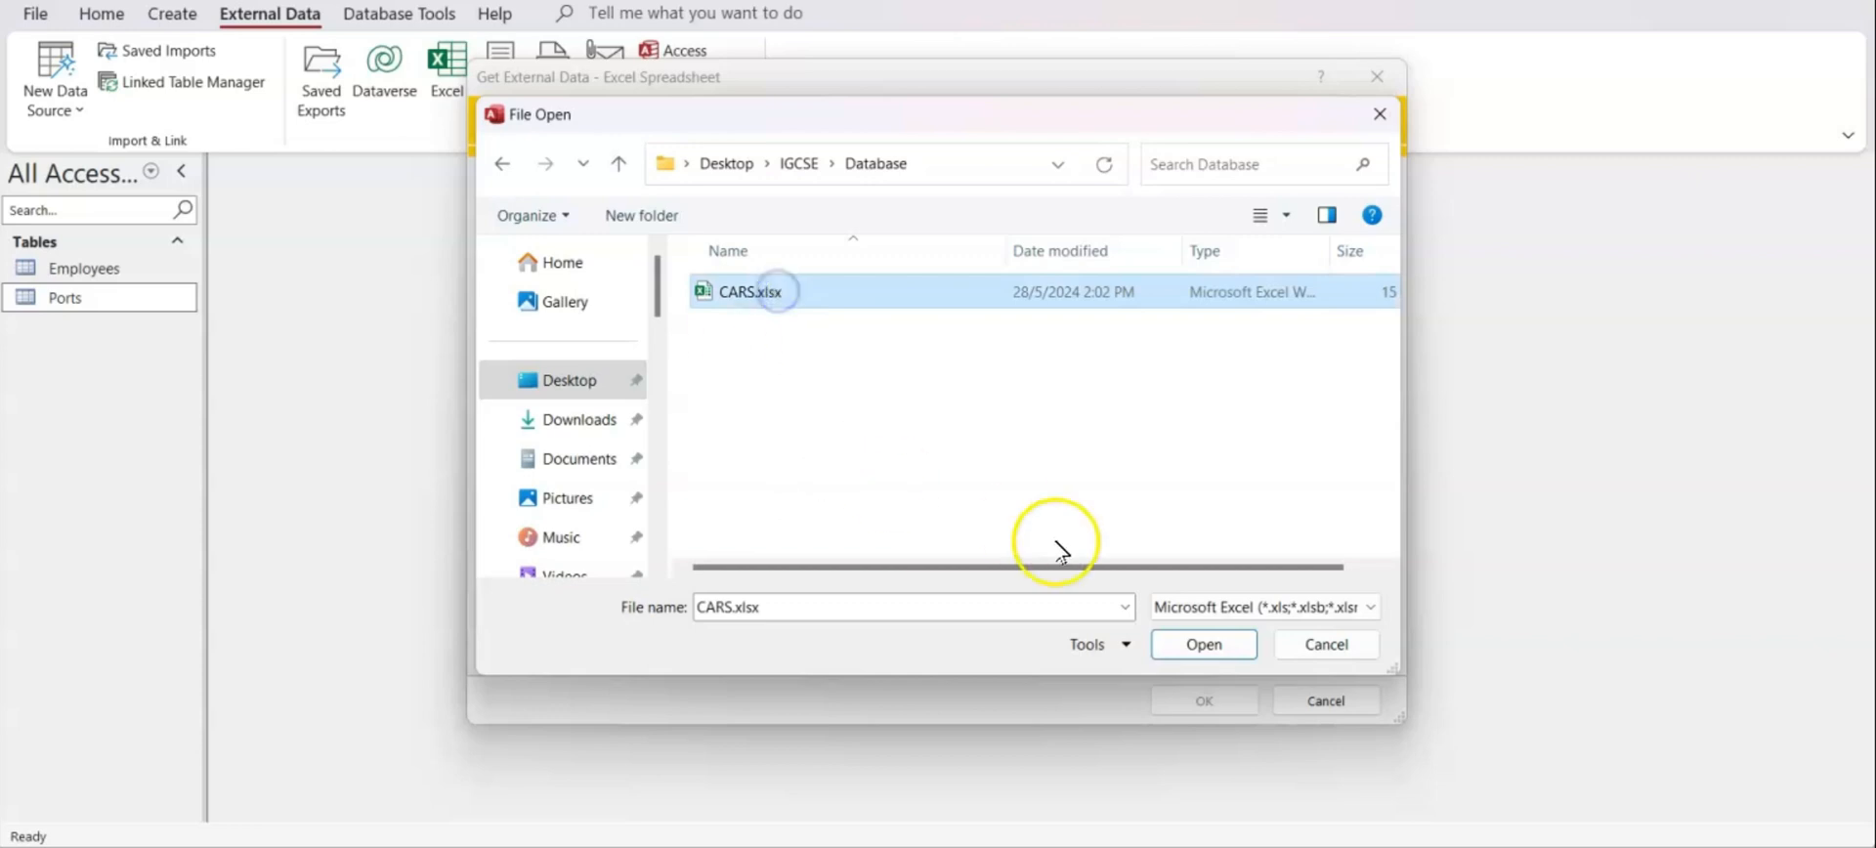
pyautogui.click(1200, 644)
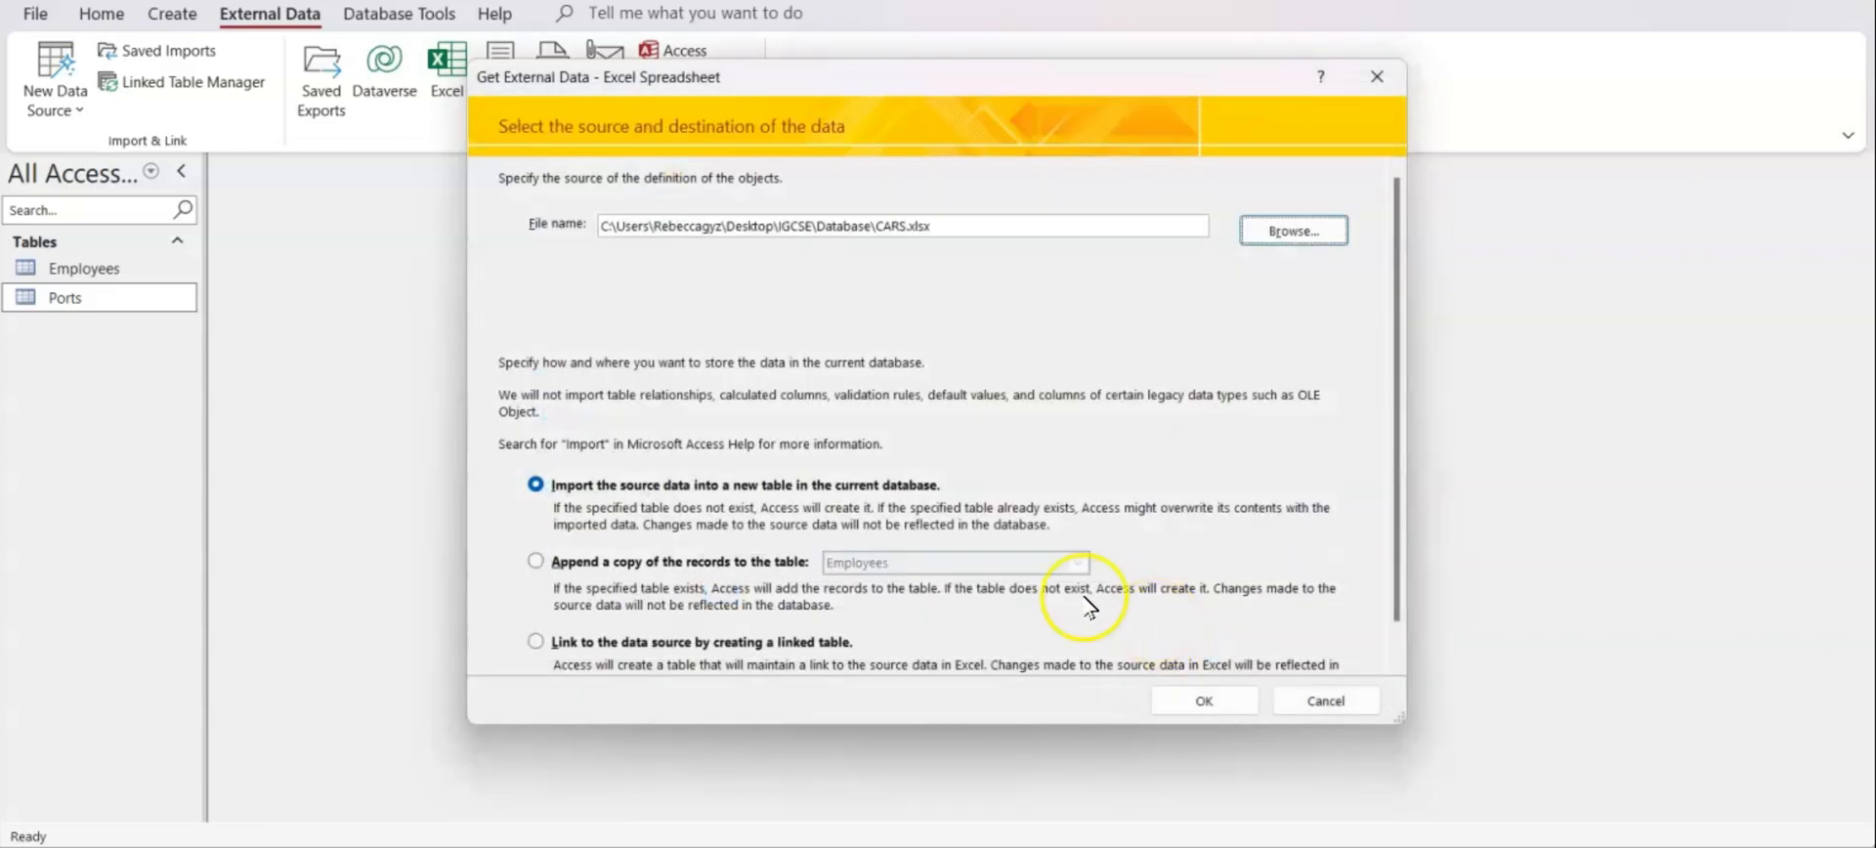
# Set the import to append a copy of the records to the Employees table
pyautogui.click(535, 562)
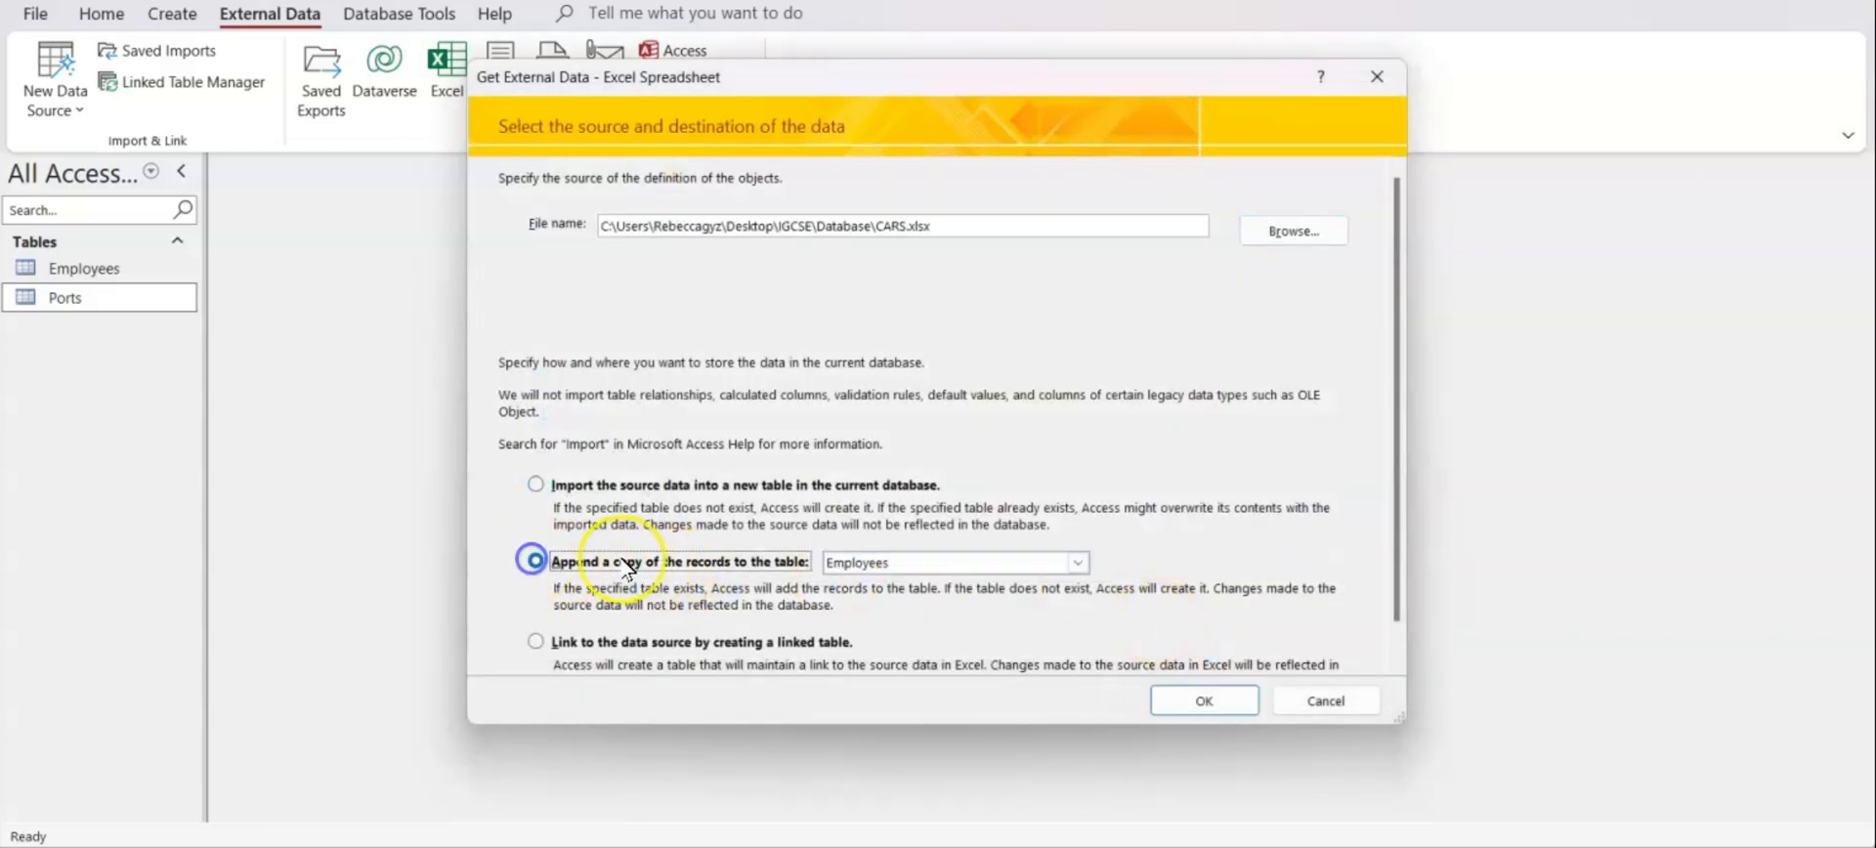
pyautogui.click(1078, 563)
pyautogui.click(897, 586)
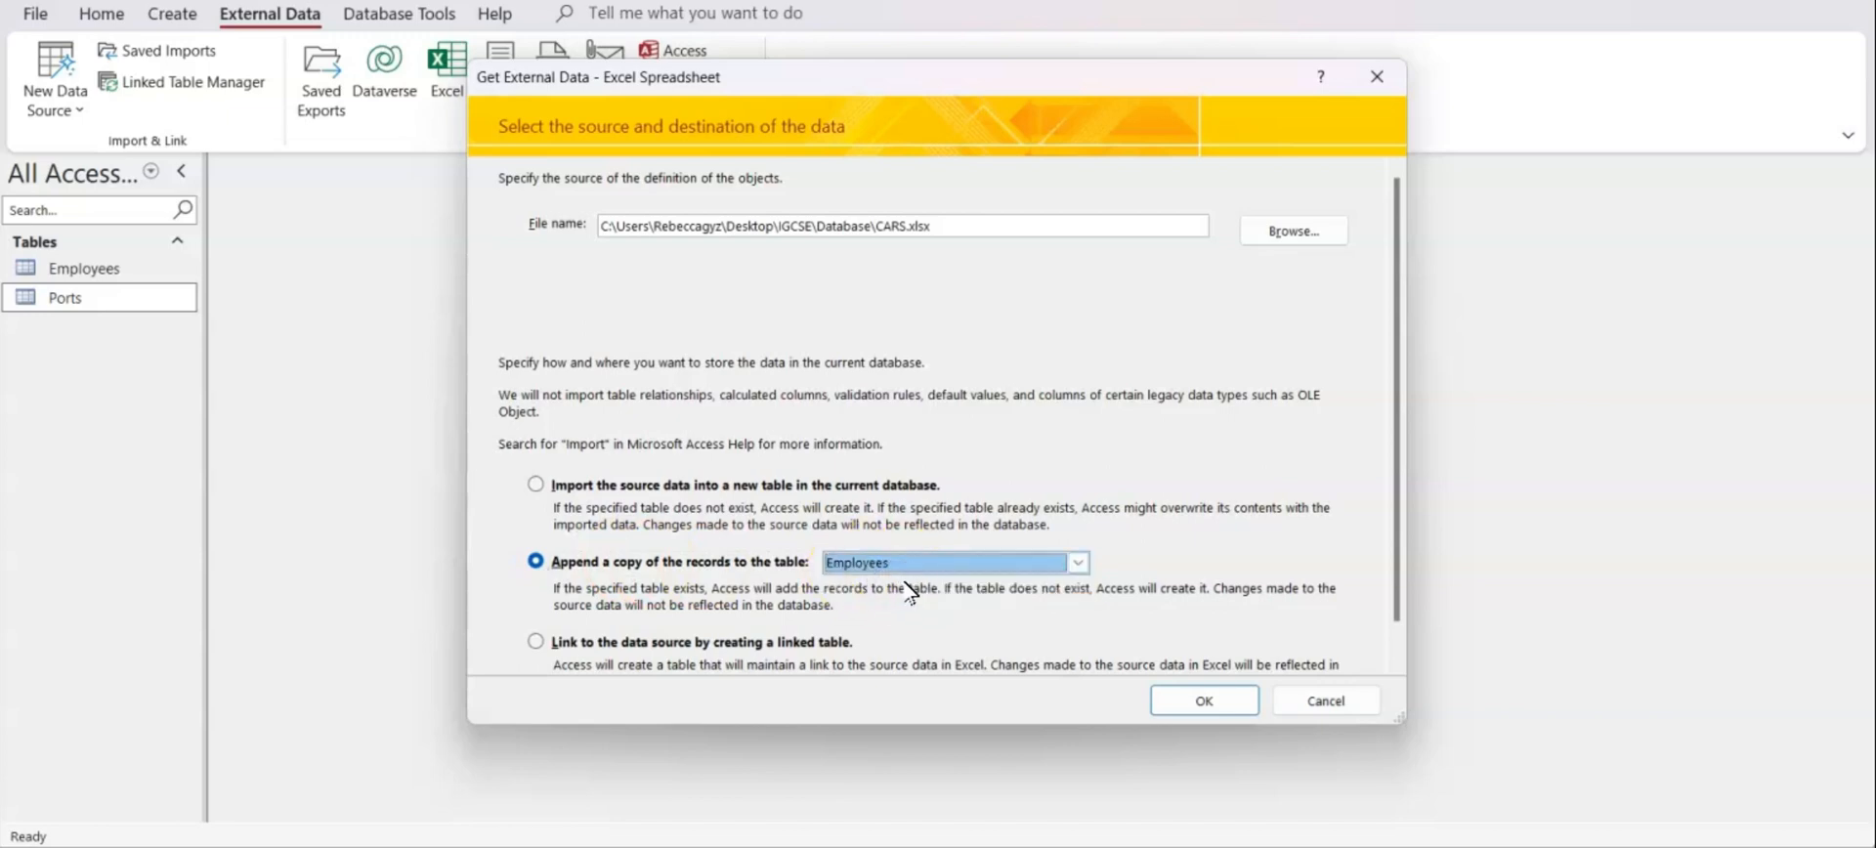
pyautogui.click(1204, 701)
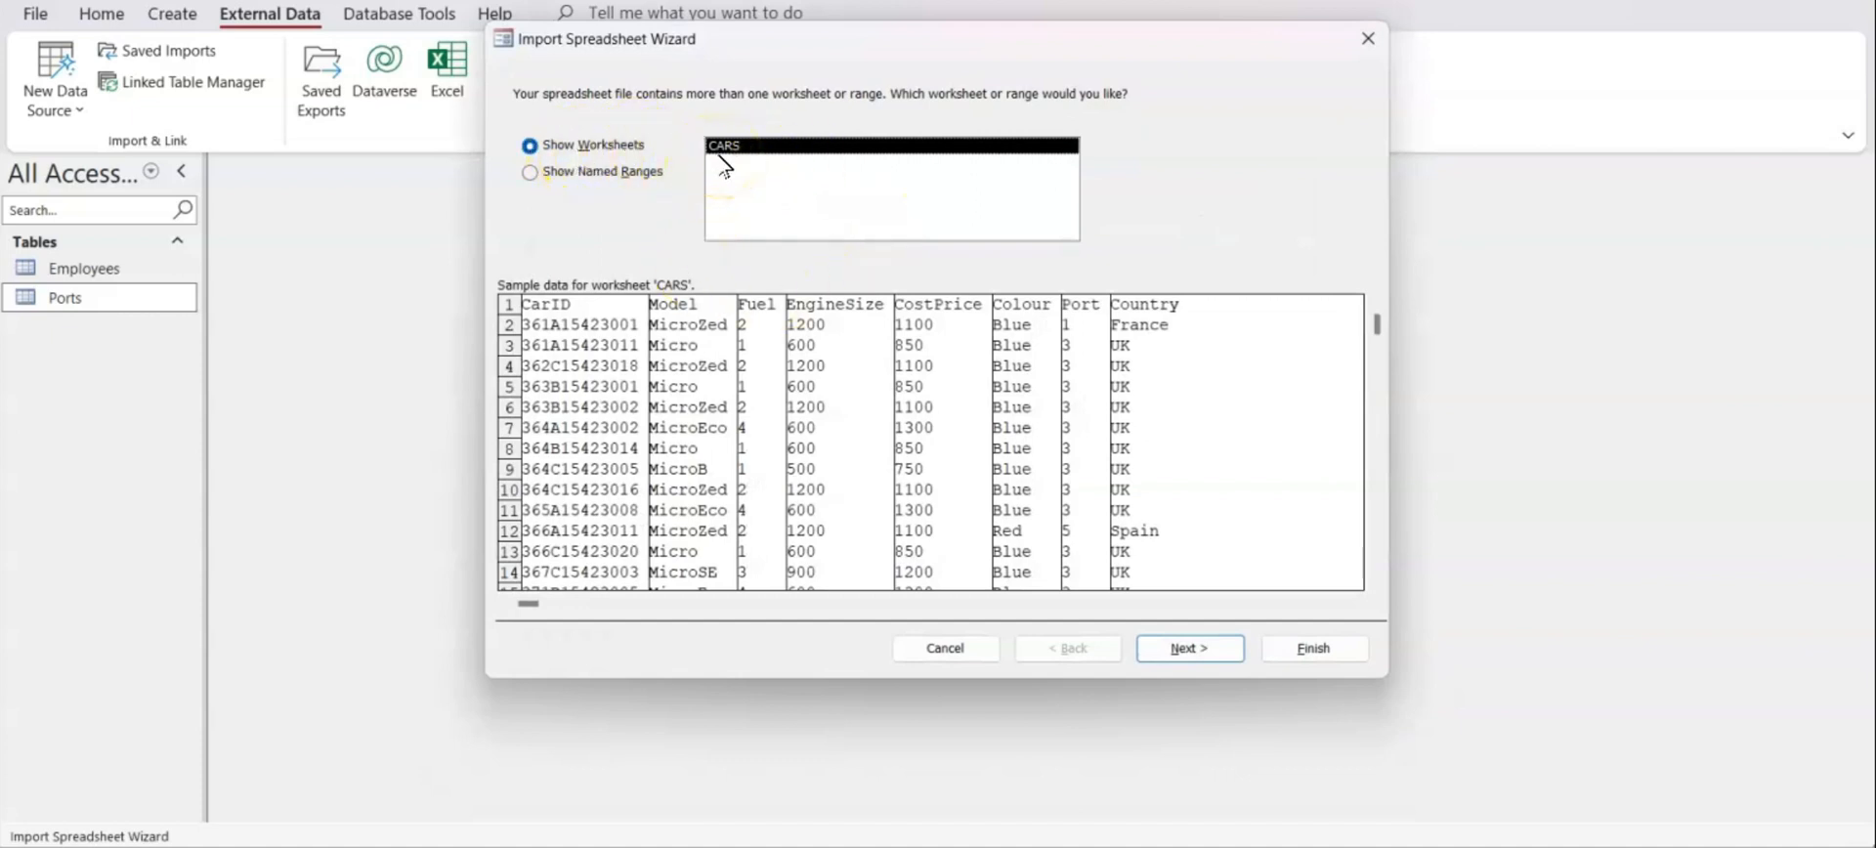
# Import the CARS worksheet into the Employees table, and close the wizard without saving the import steps
pyautogui.click(1190, 648)
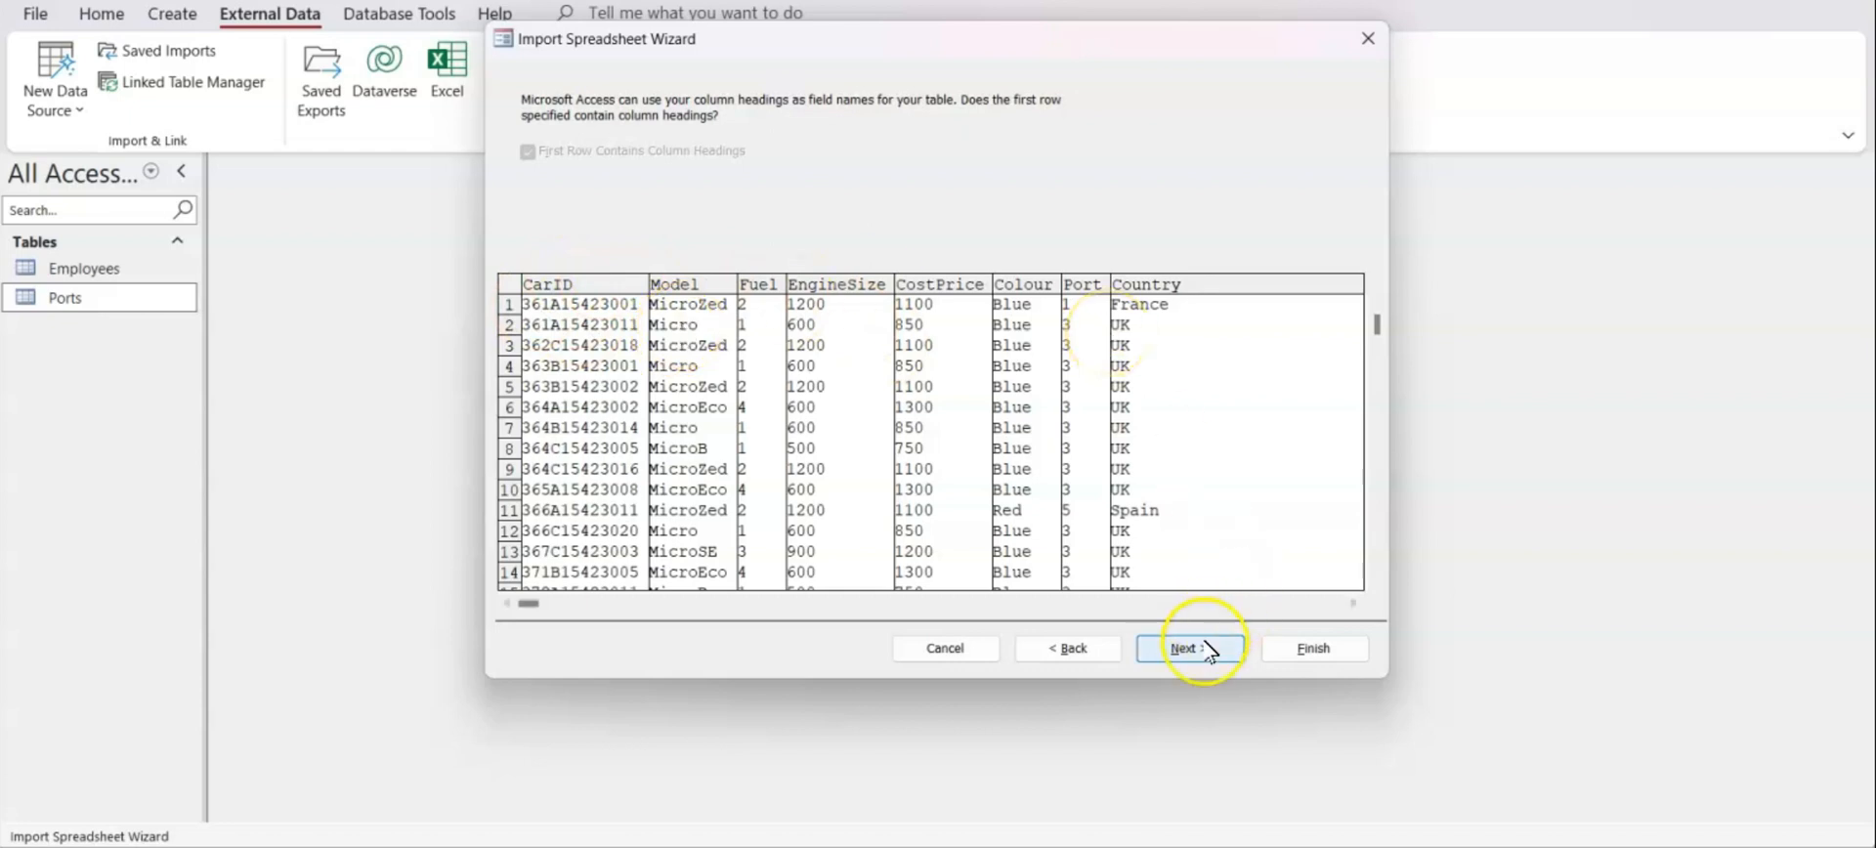
pyautogui.click(1197, 650)
pyautogui.click(1314, 655)
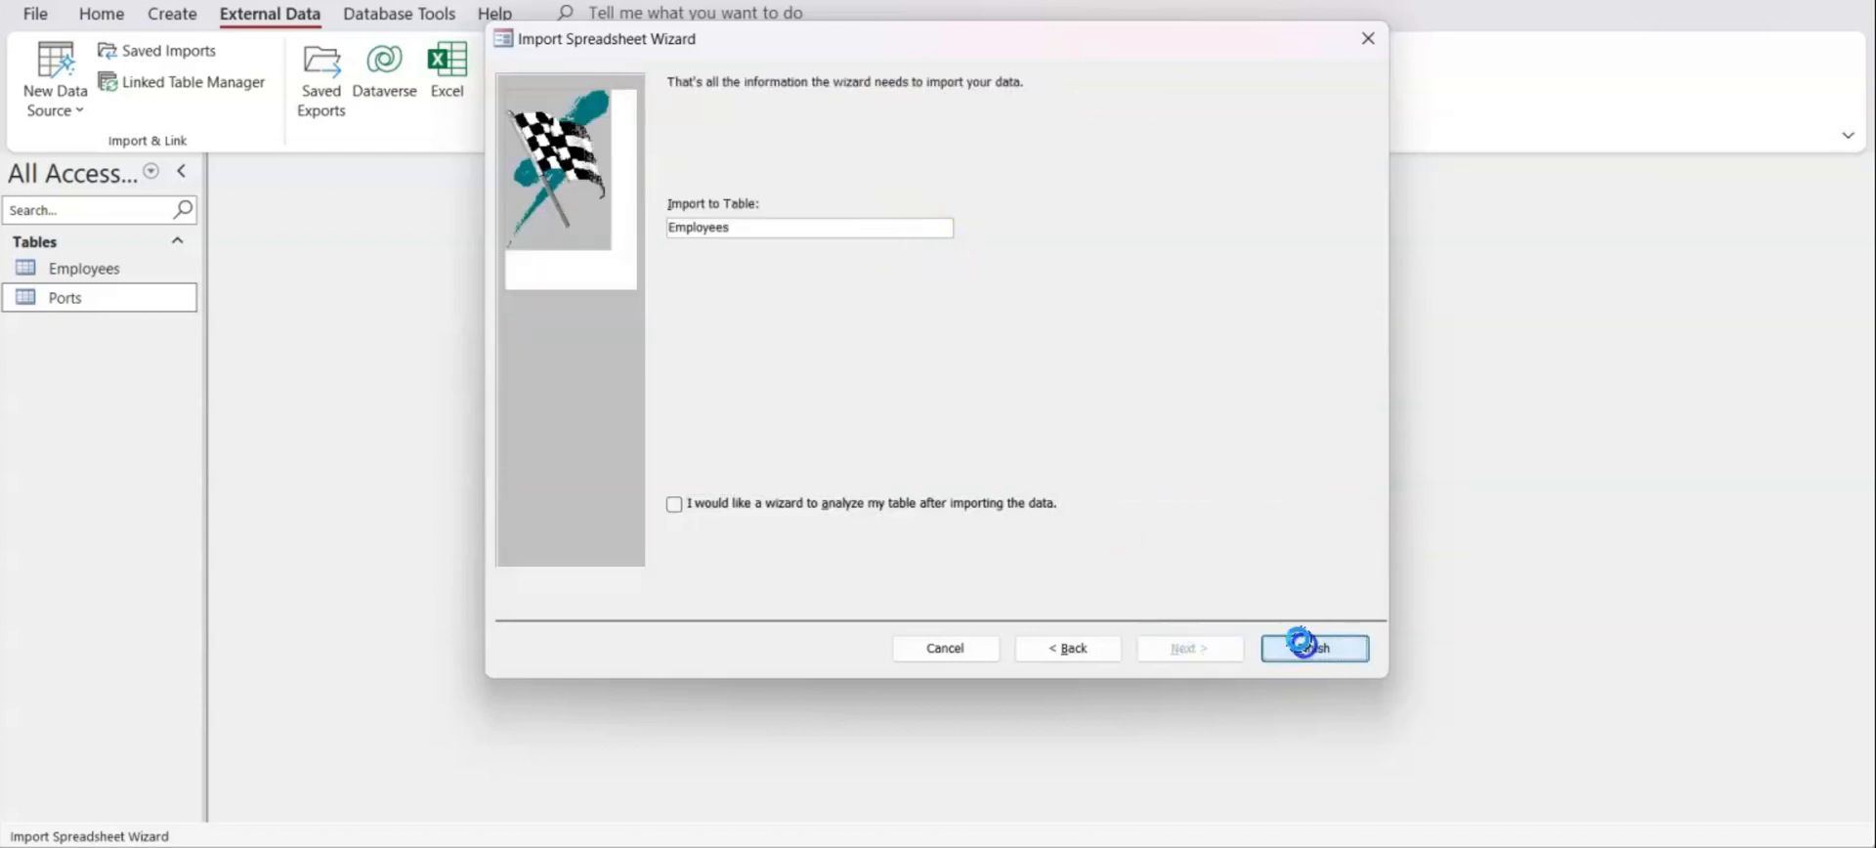
pyautogui.click(1324, 703)
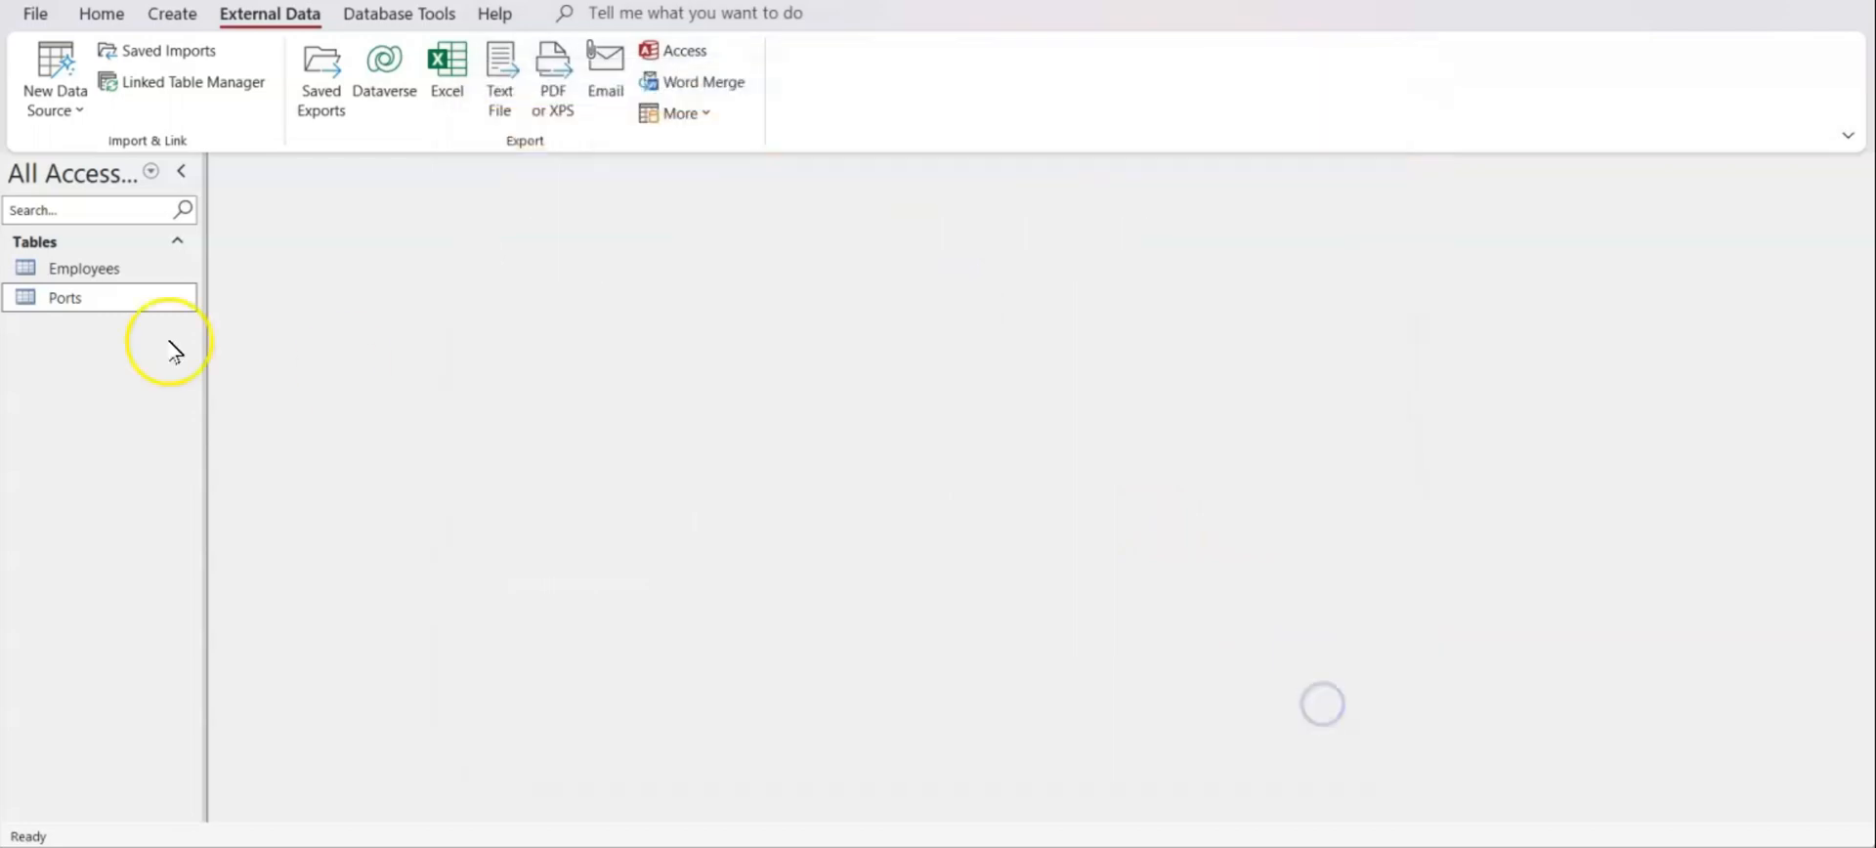
# Open the Employees table to check its imported records, and display the Colour field's lookup properties in Design View
pyautogui.doubleClick(116, 268)
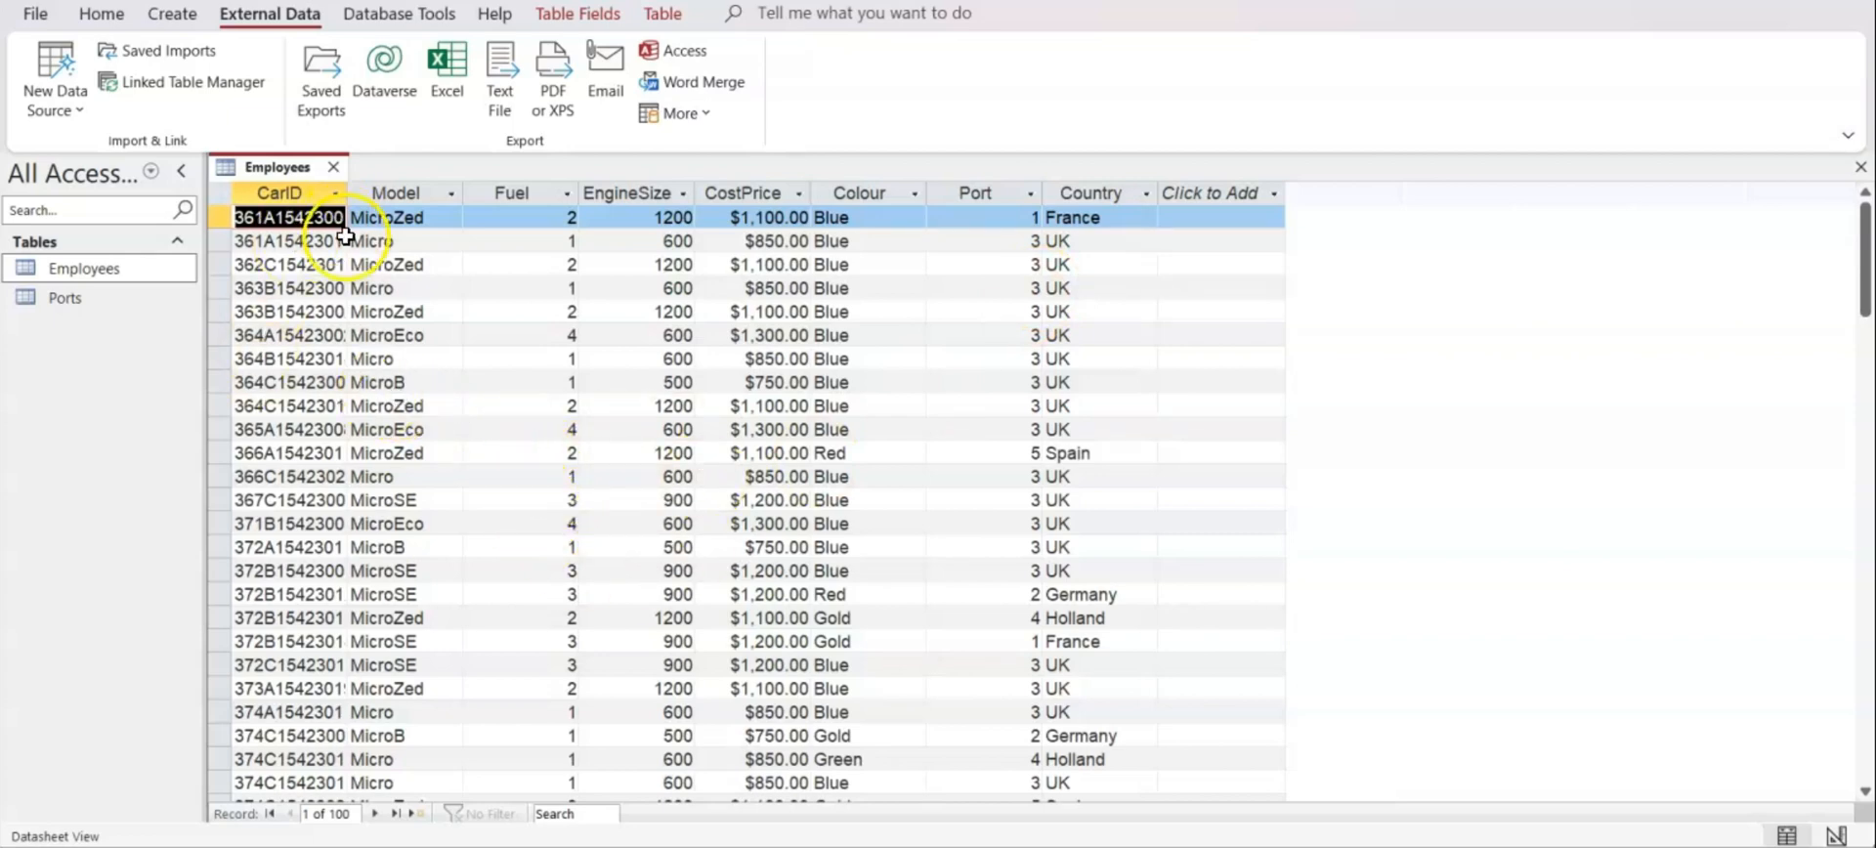
pyautogui.click(101, 12)
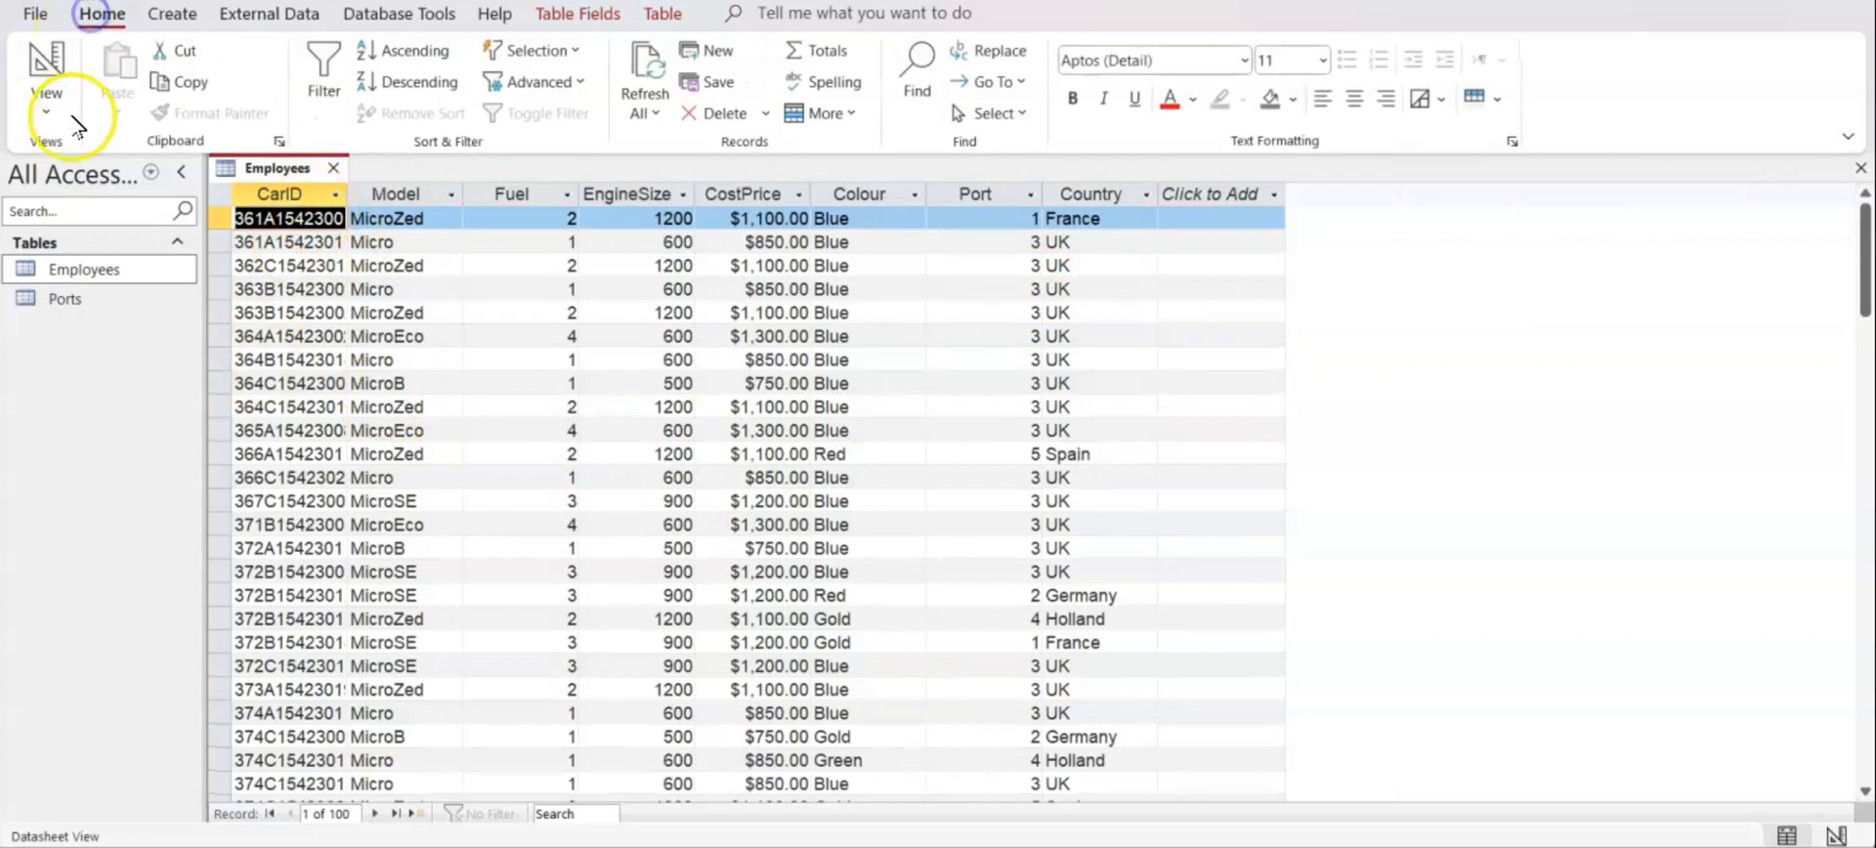
pyautogui.click(46, 110)
pyautogui.click(107, 212)
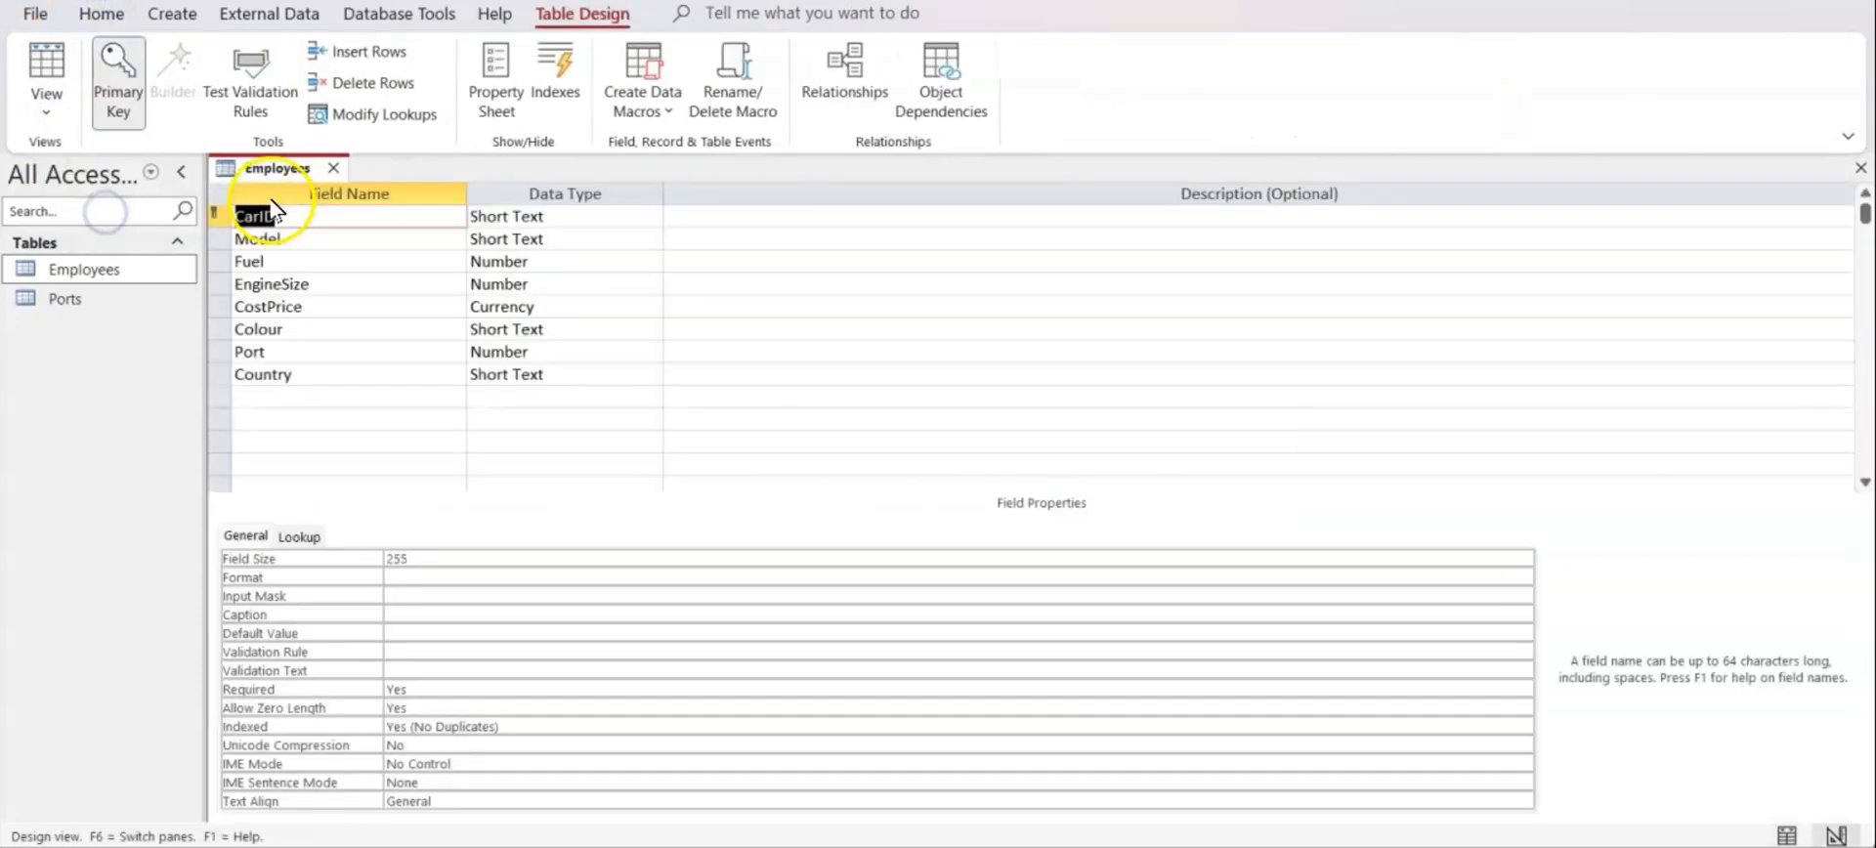
pyautogui.click(296, 331)
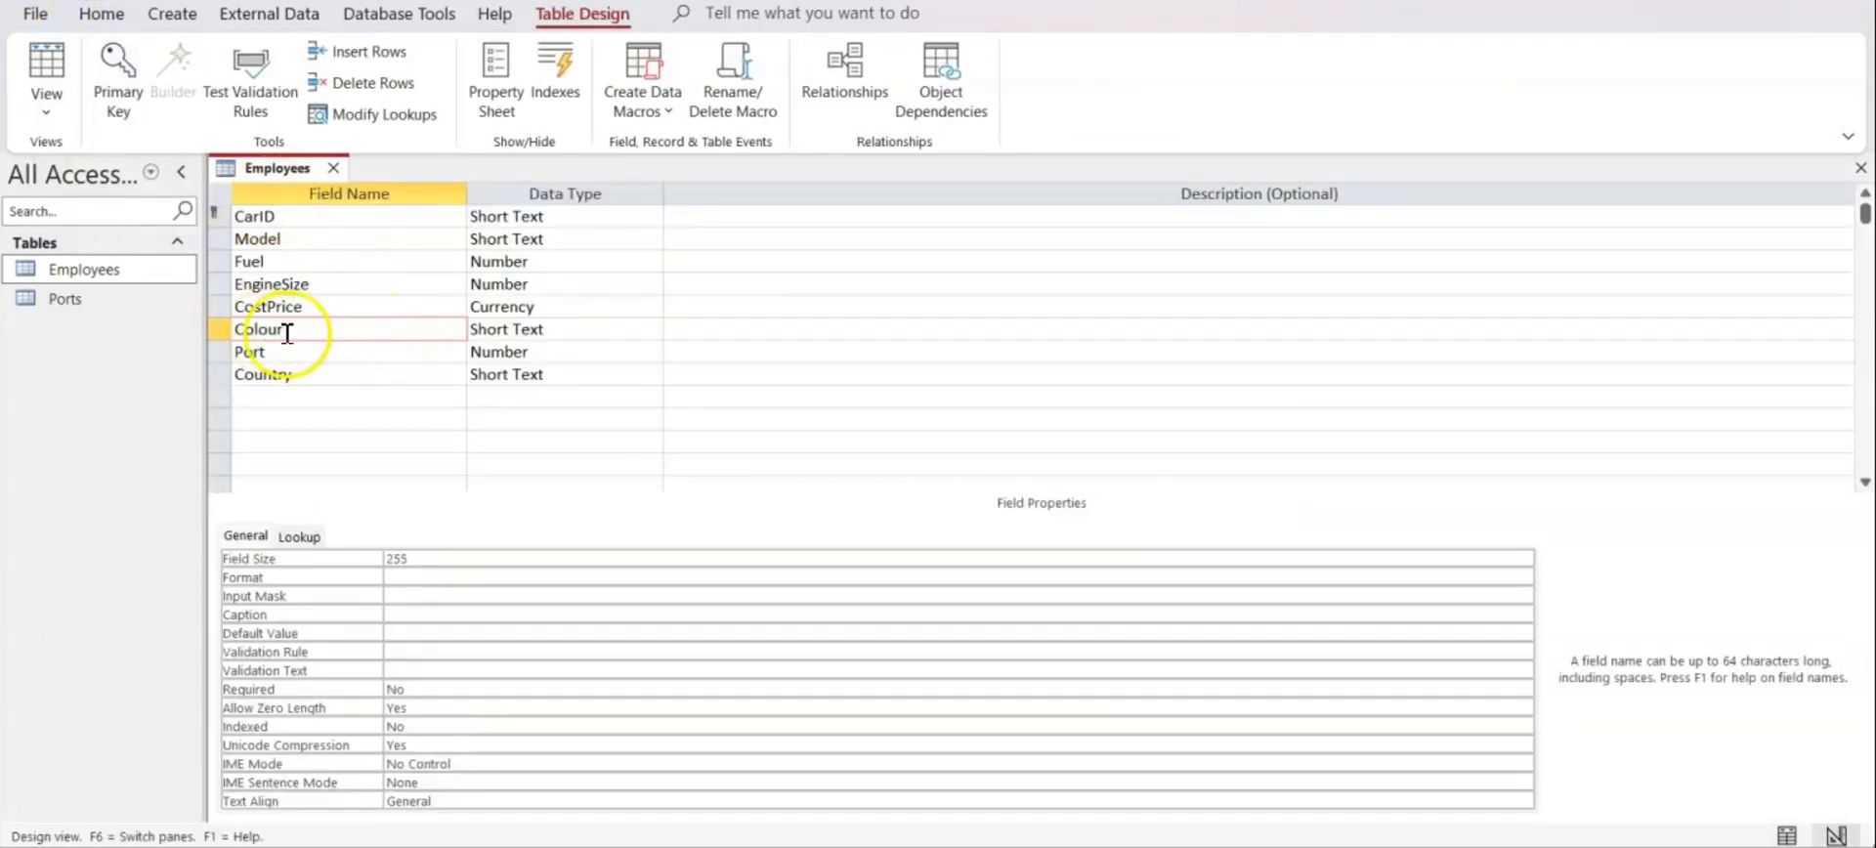
pyautogui.click(299, 537)
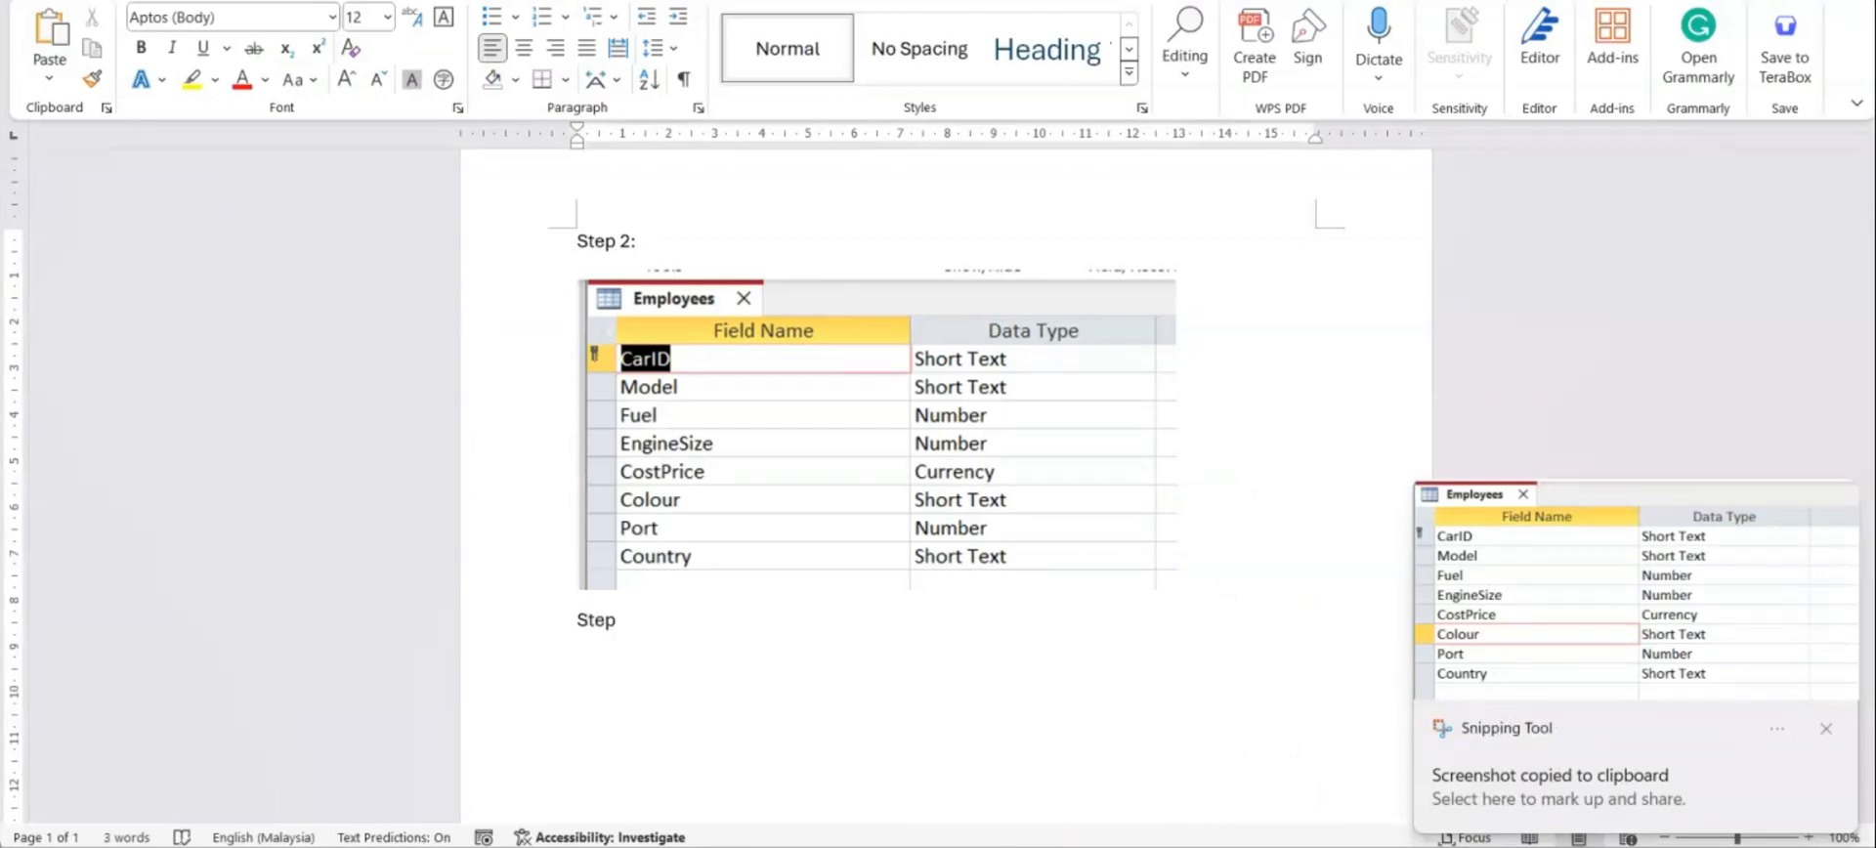
# In the Word evidence document, paste the Colour lookup screenshot under the "Step 3:" heading, and shrink the Step 2 screenshot
pyautogui.hotkey('ctrl', 'v')
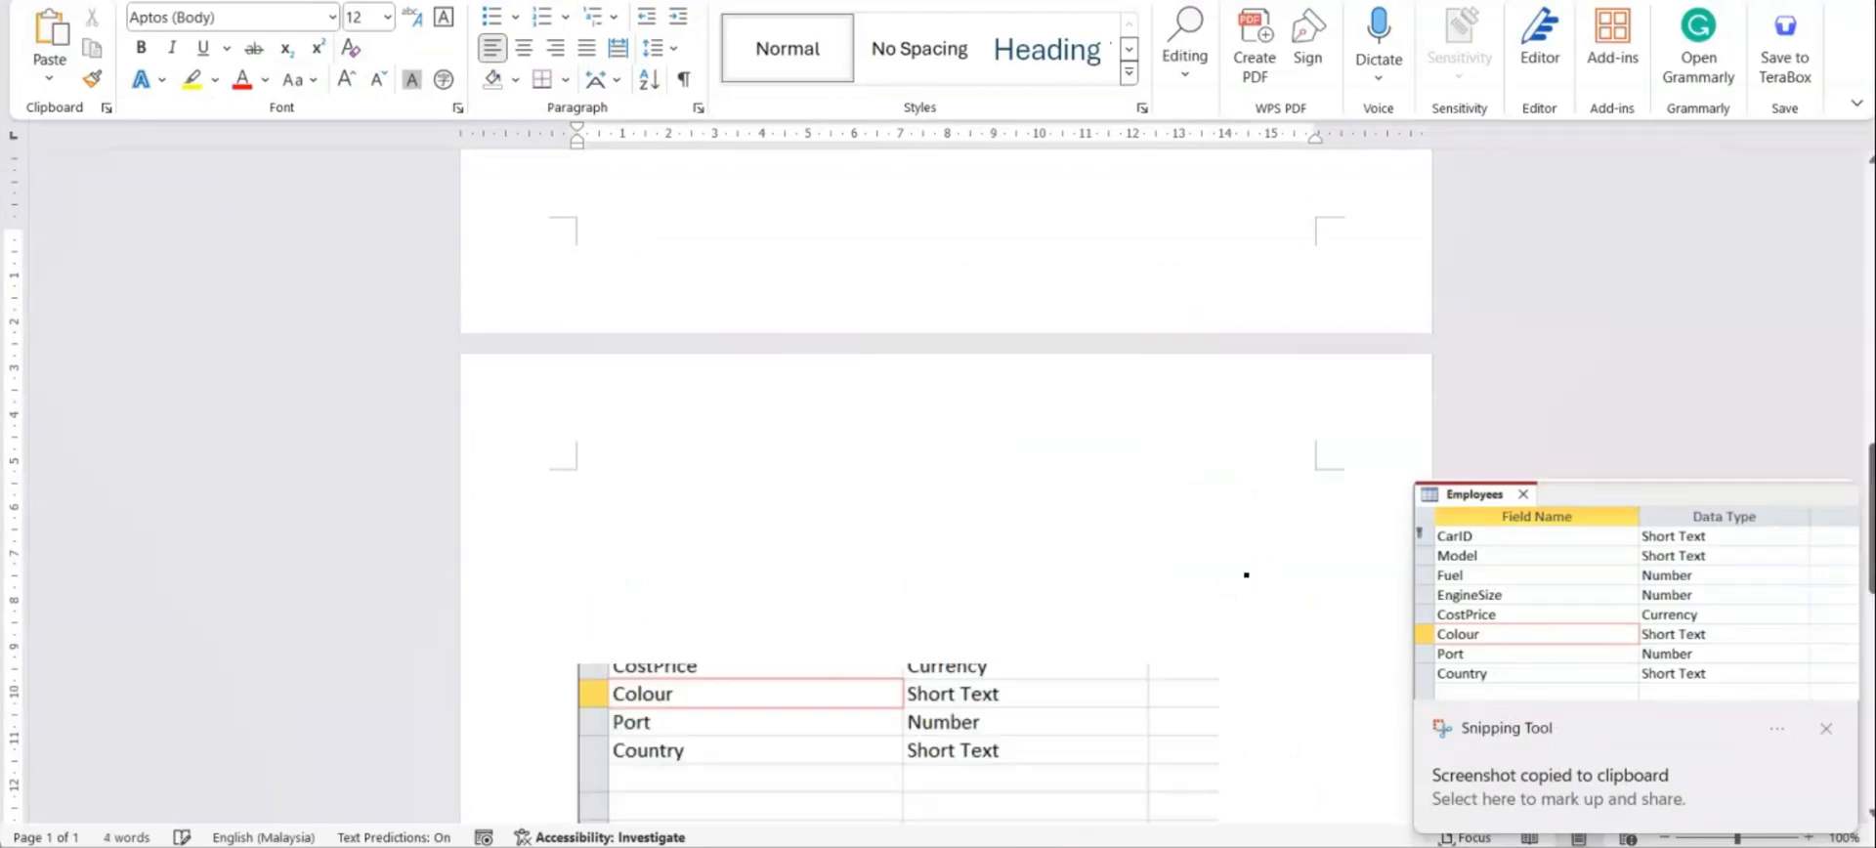
pyautogui.scroll(5, 1130, 615)
pyautogui.scroll(10, 1071, 591)
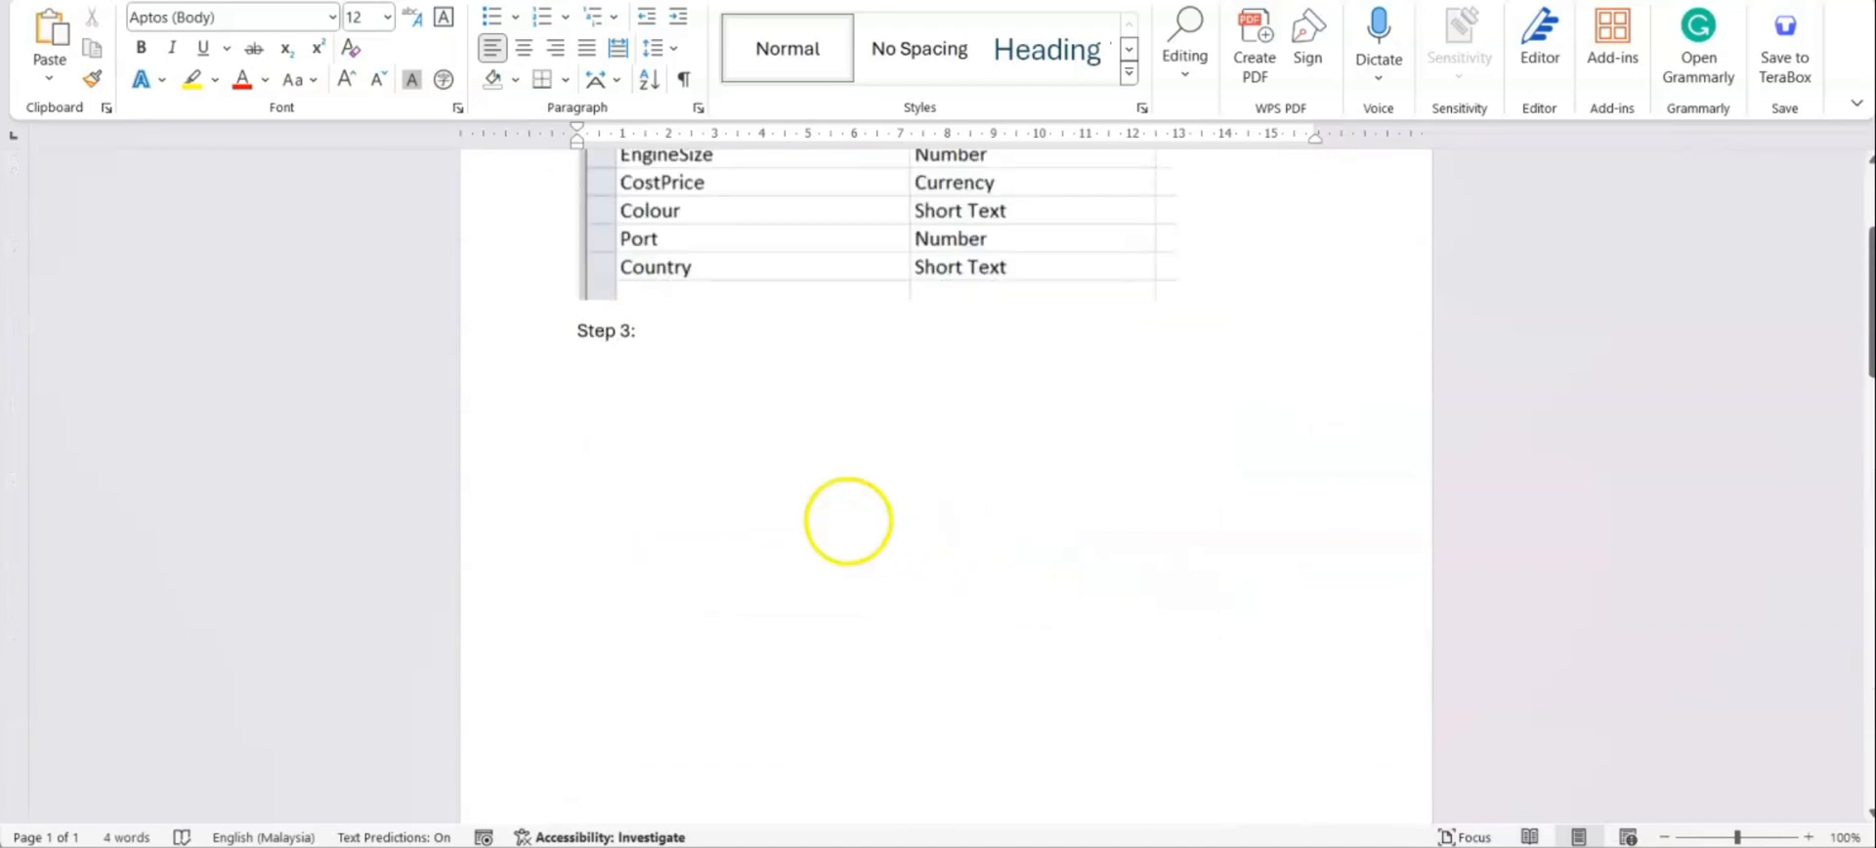
pyautogui.click(865, 479)
pyautogui.moveTo(1176, 571); pyautogui.dragTo(1028, 466)
# Shrink the Step 3 screenshot to about 12 cm wide so it fits on the page below the Step 2 screenshot
pyautogui.scroll(-9, 1097, 586)
pyautogui.scroll(-8, 1081, 584)
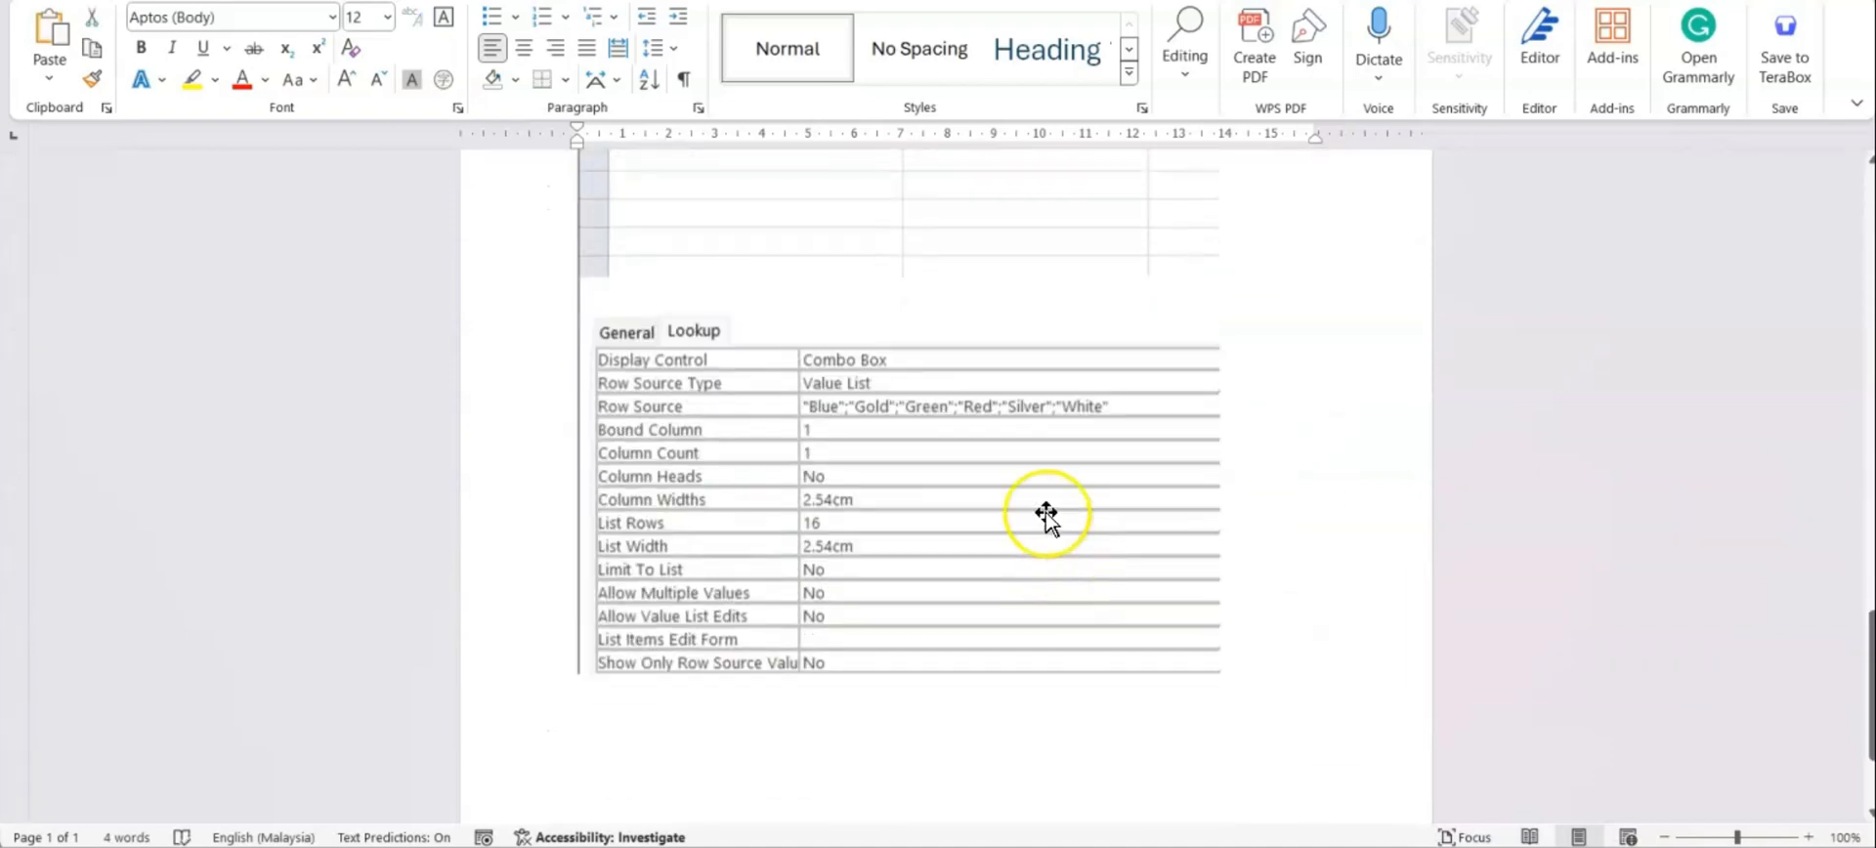
pyautogui.click(1046, 511)
pyautogui.moveTo(1218, 598); pyautogui.dragTo(1015, 477)
pyautogui.scroll(8, 1033, 515)
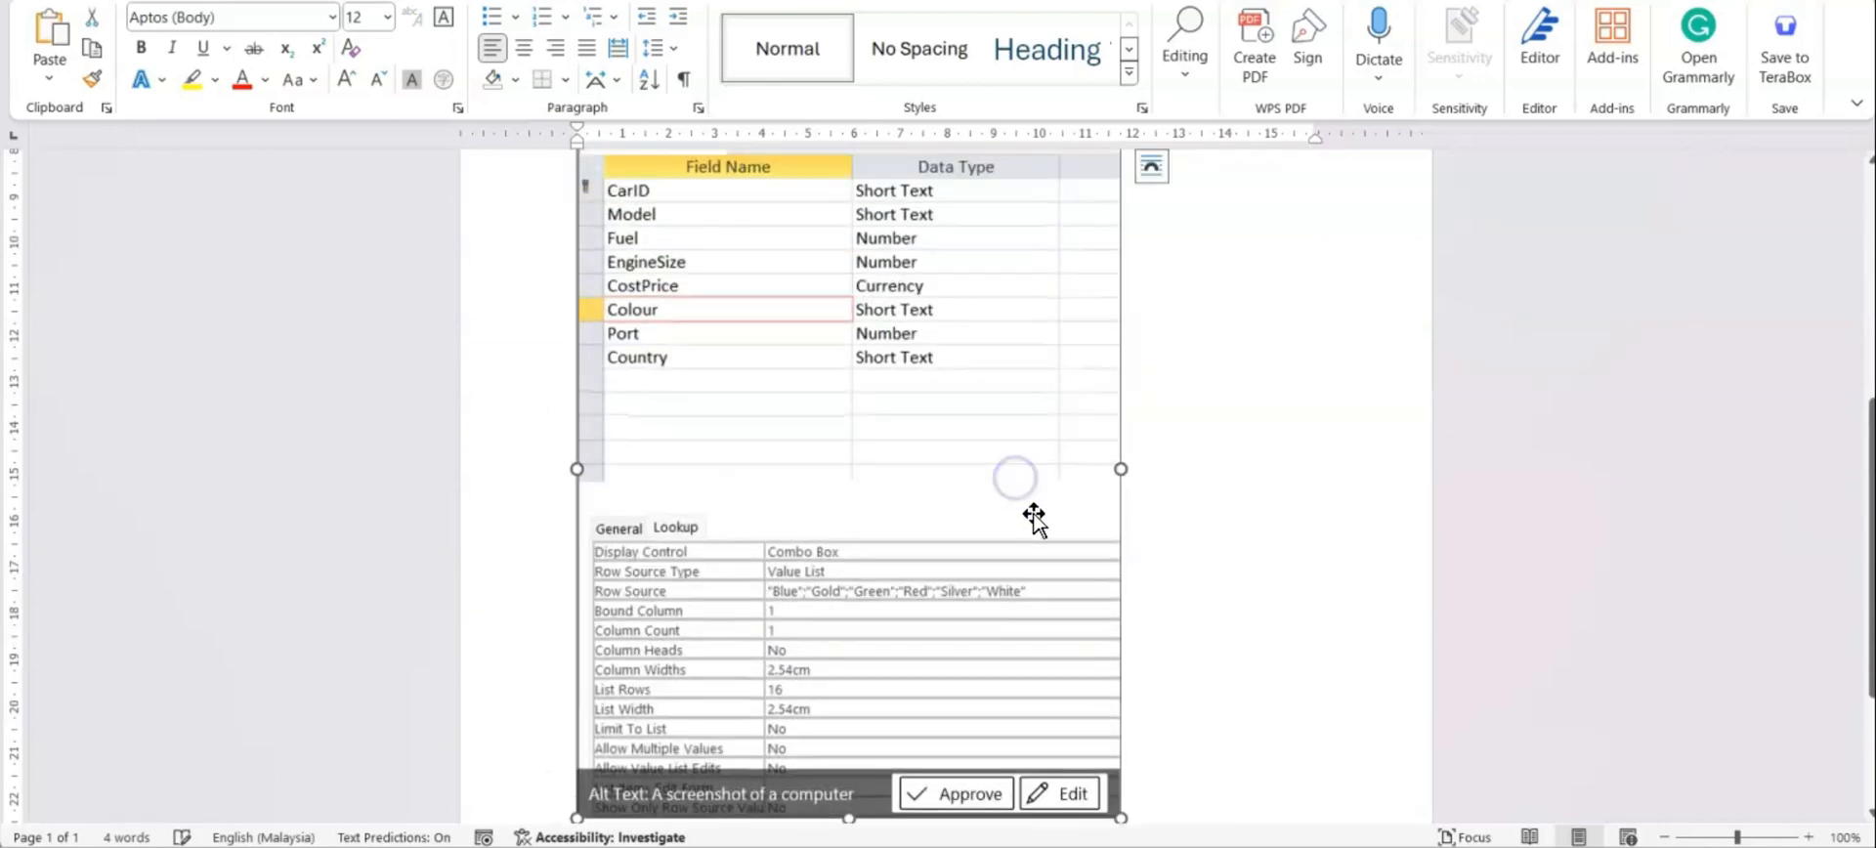
pyautogui.scroll(-1, 1032, 520)
pyautogui.click(767, 293)
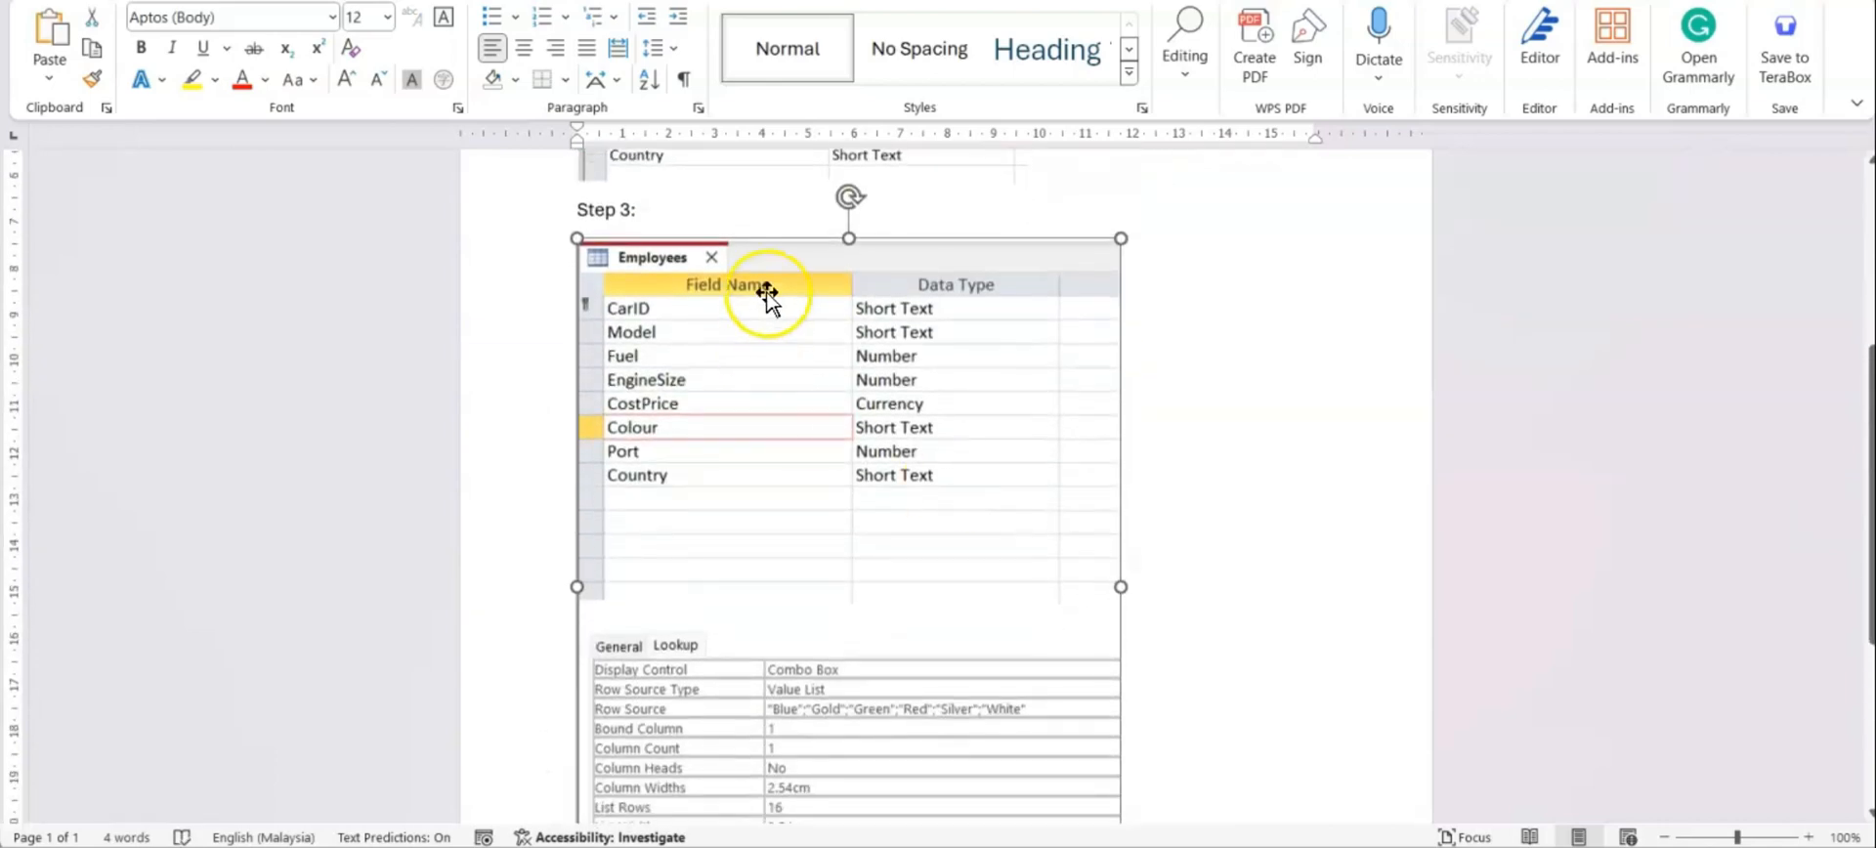
pyautogui.scroll(-5, 967, 489)
pyautogui.click(1248, 705)
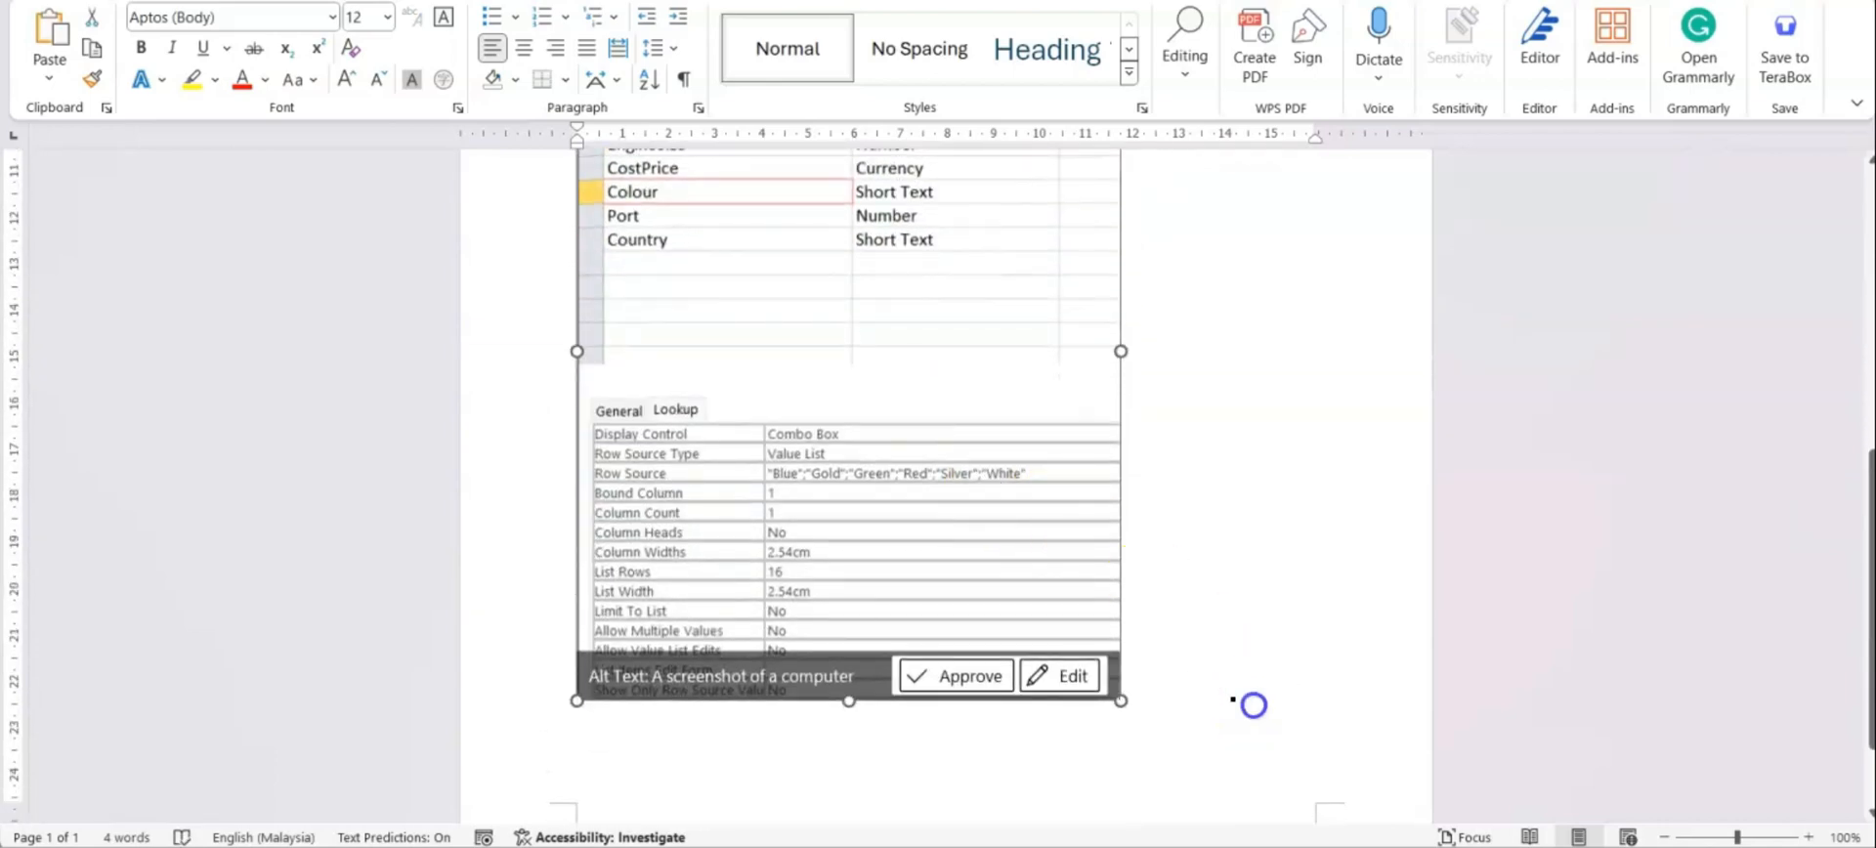
pyautogui.scroll(-11, 1251, 707)
pyautogui.click(1227, 800)
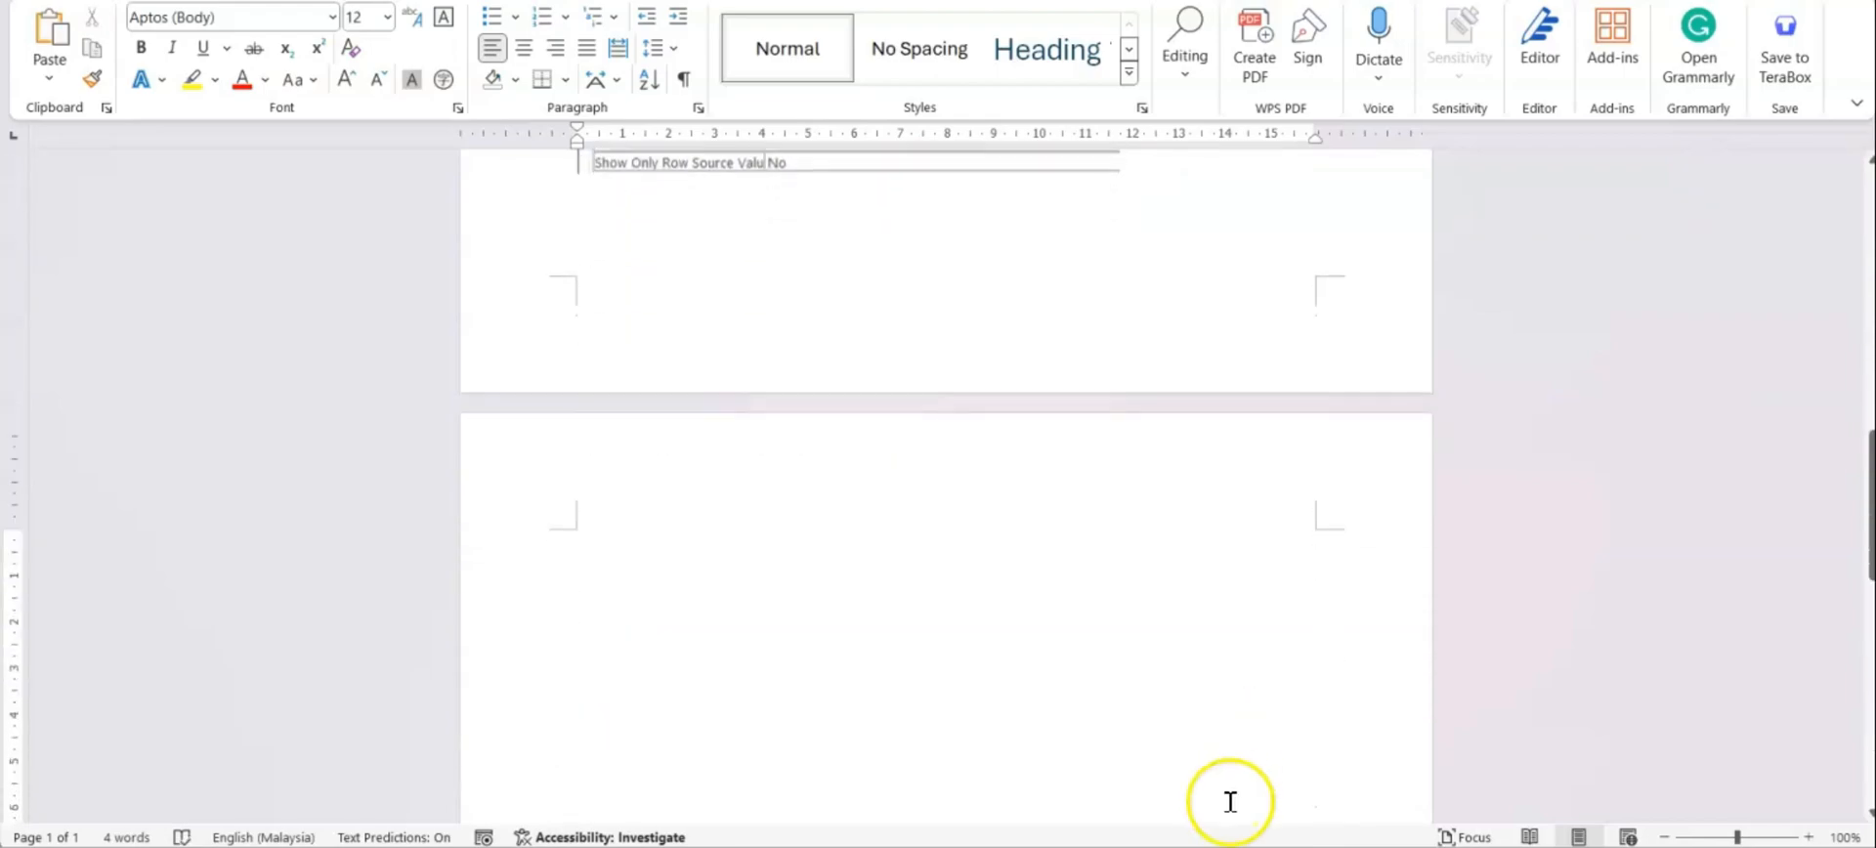
# Switch to the PDF worksheet and highlight "Cars table" and "100 records" in task 4's screenshot instruction
pyautogui.hotkey('alt', 'Tab')
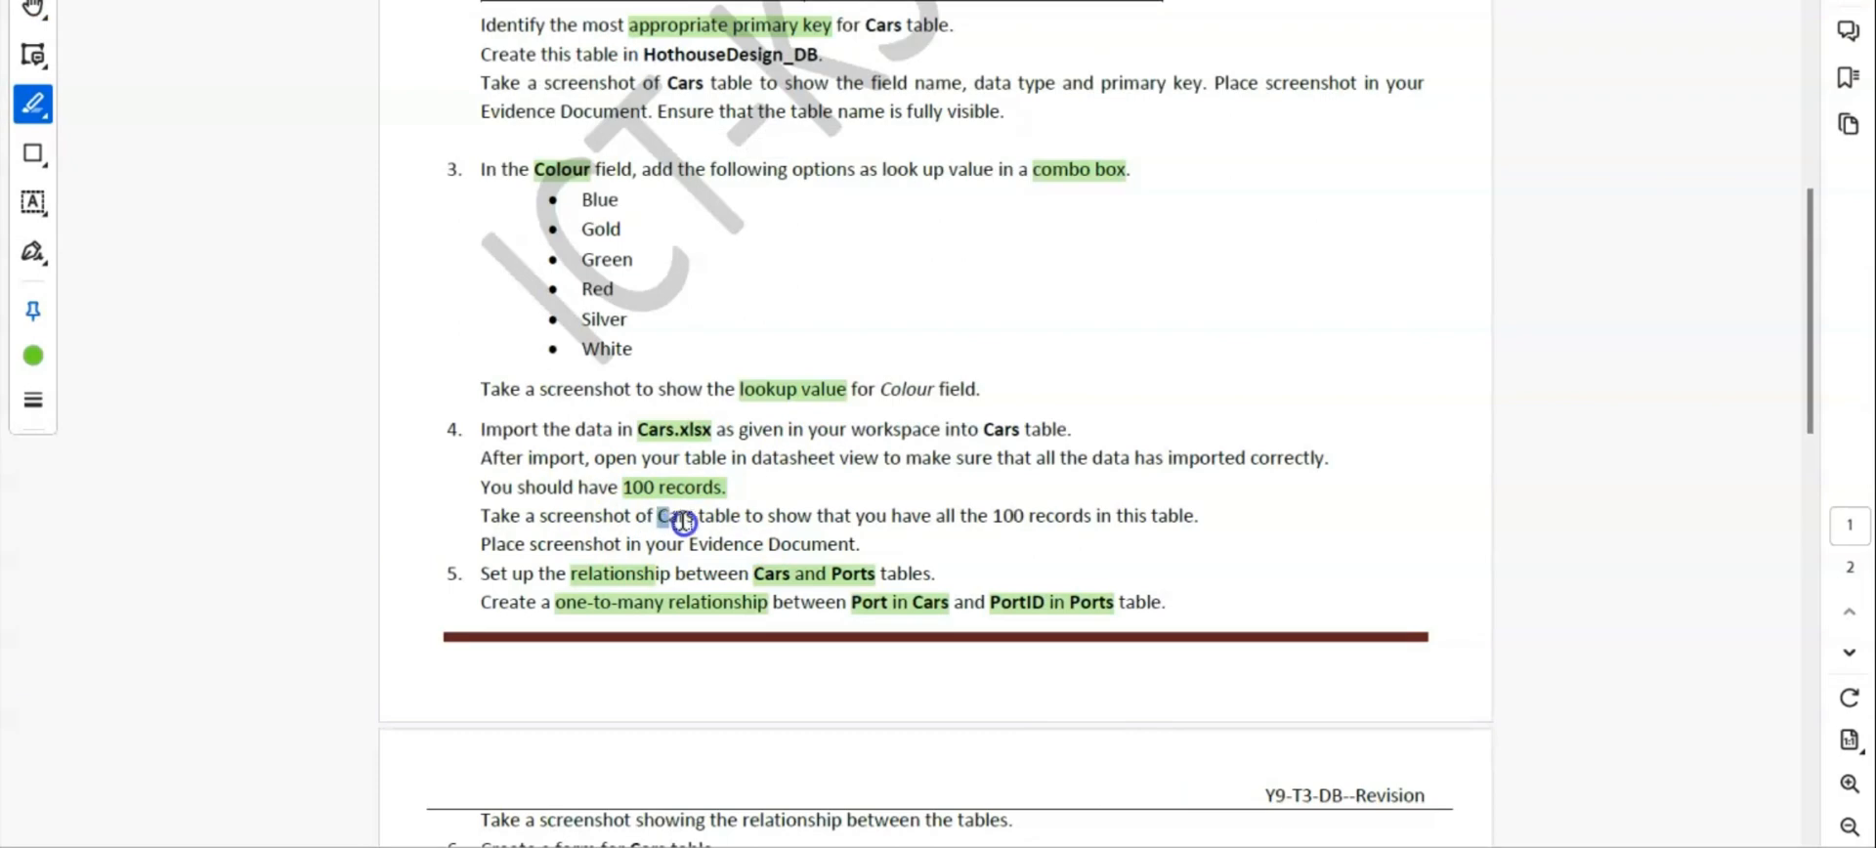
pyautogui.moveTo(683, 522); pyautogui.dragTo(740, 517)
pyautogui.moveTo(1012, 523); pyautogui.dragTo(1091, 518)
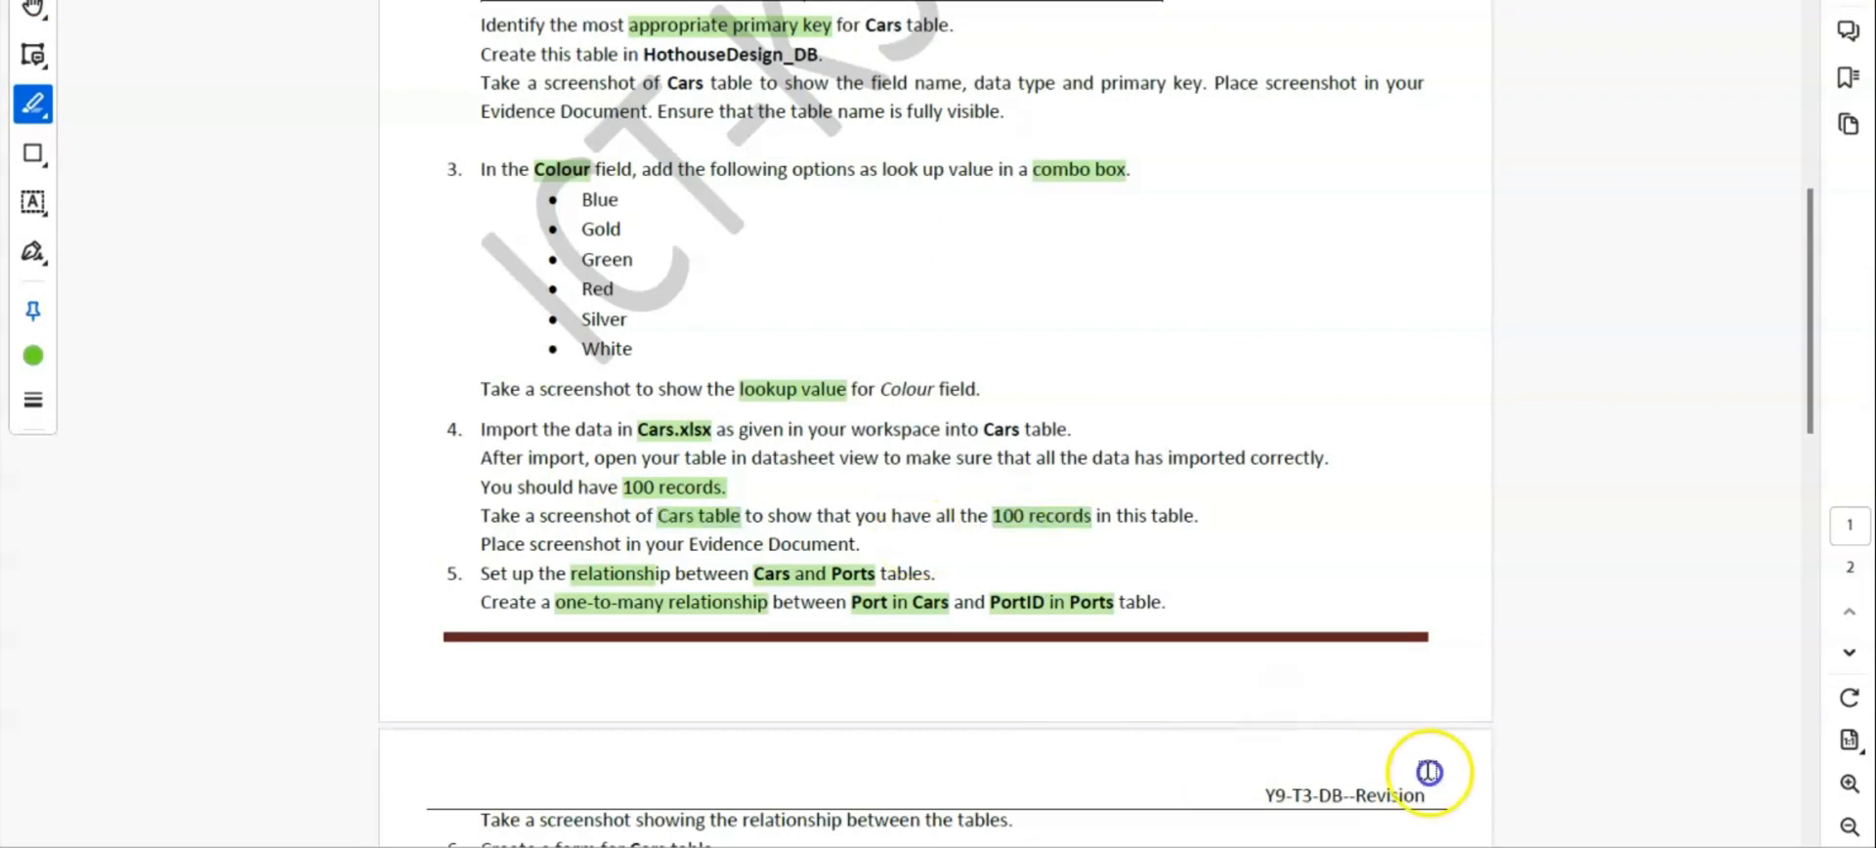
# Switch to Access, show the Employees table in Datasheet View, and capture its CarID and Model columns together with the record counter
pyautogui.hotkey('alt', 'Tab')
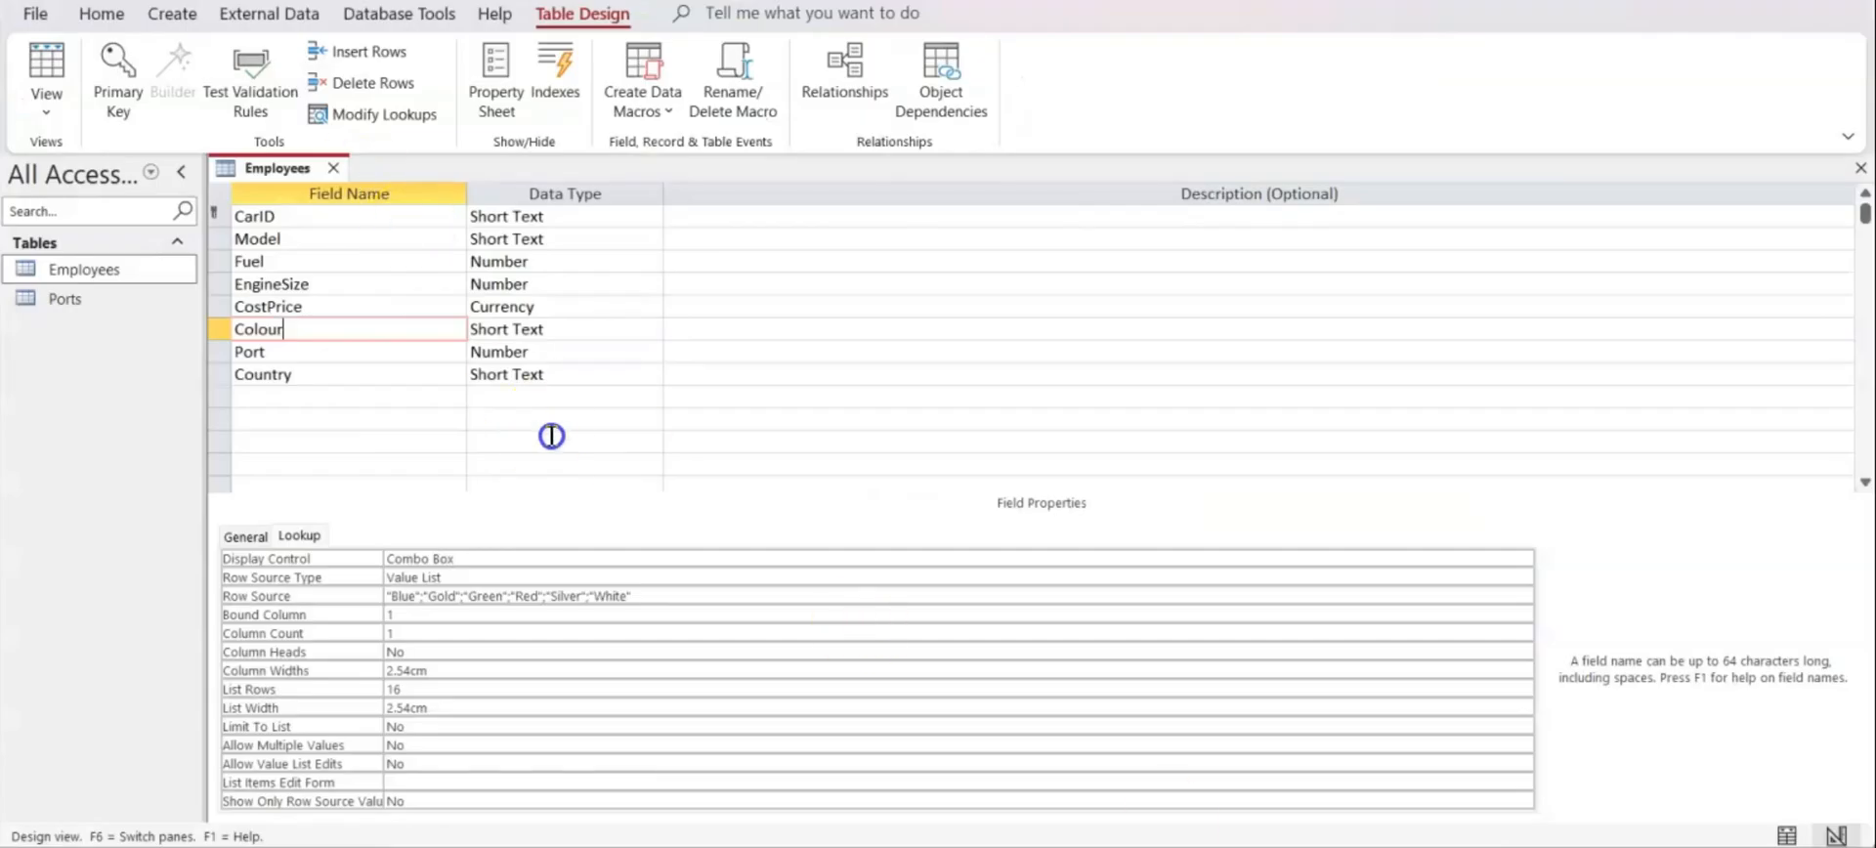
pyautogui.click(54, 69)
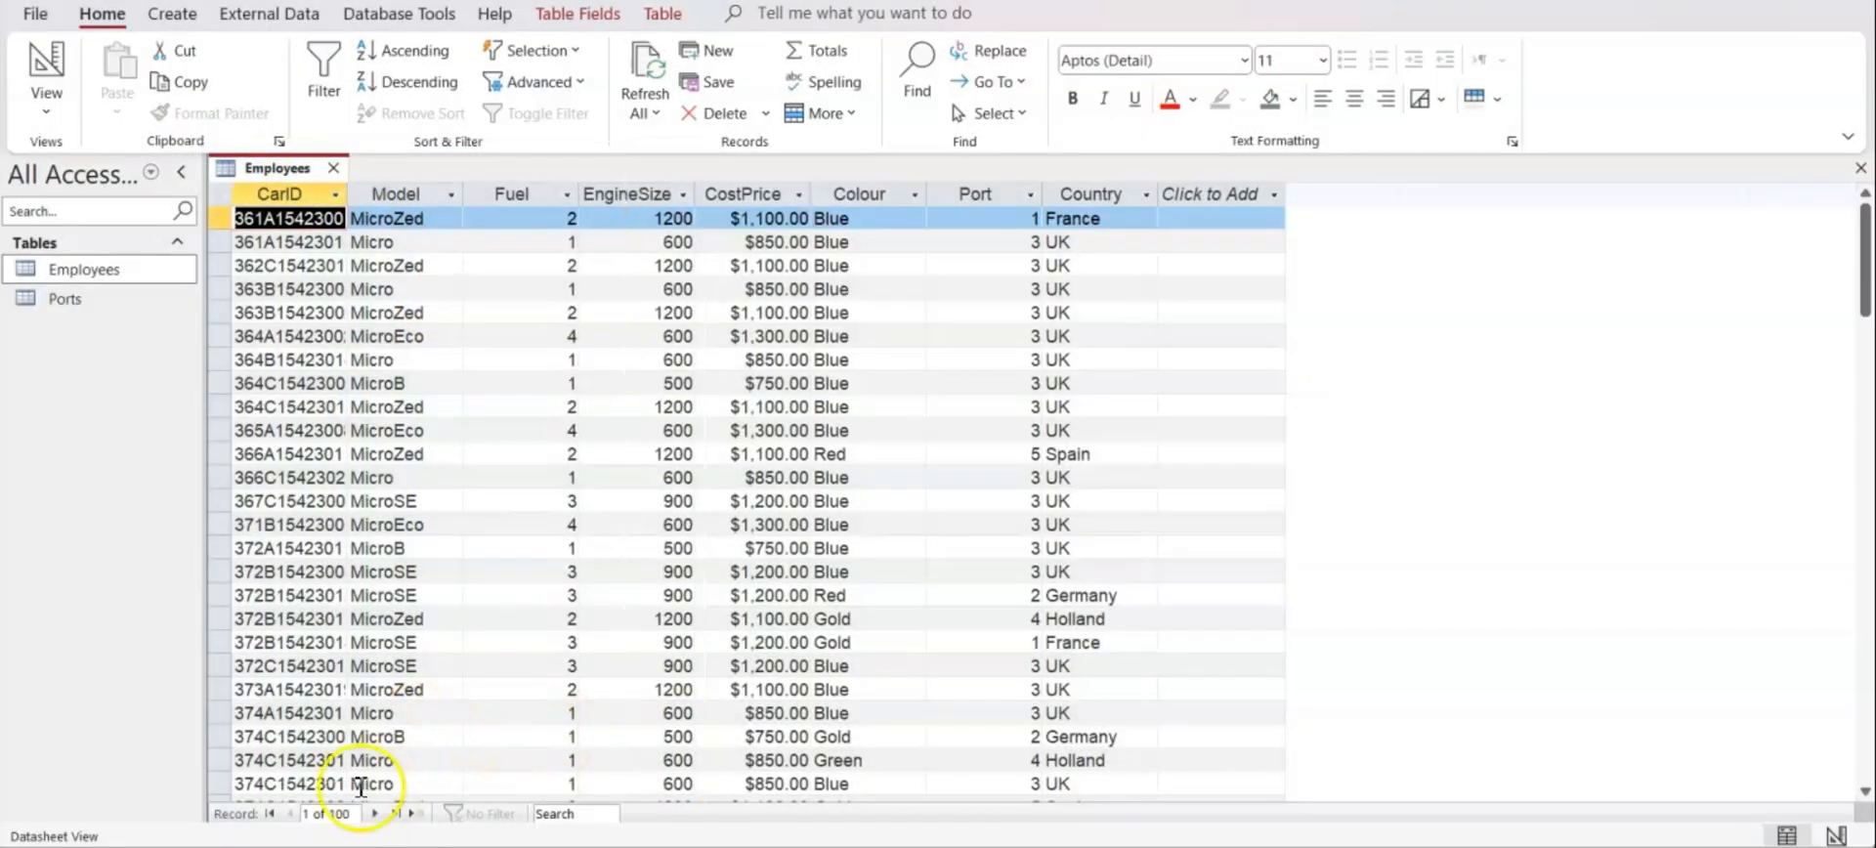
pyautogui.click(466, 720)
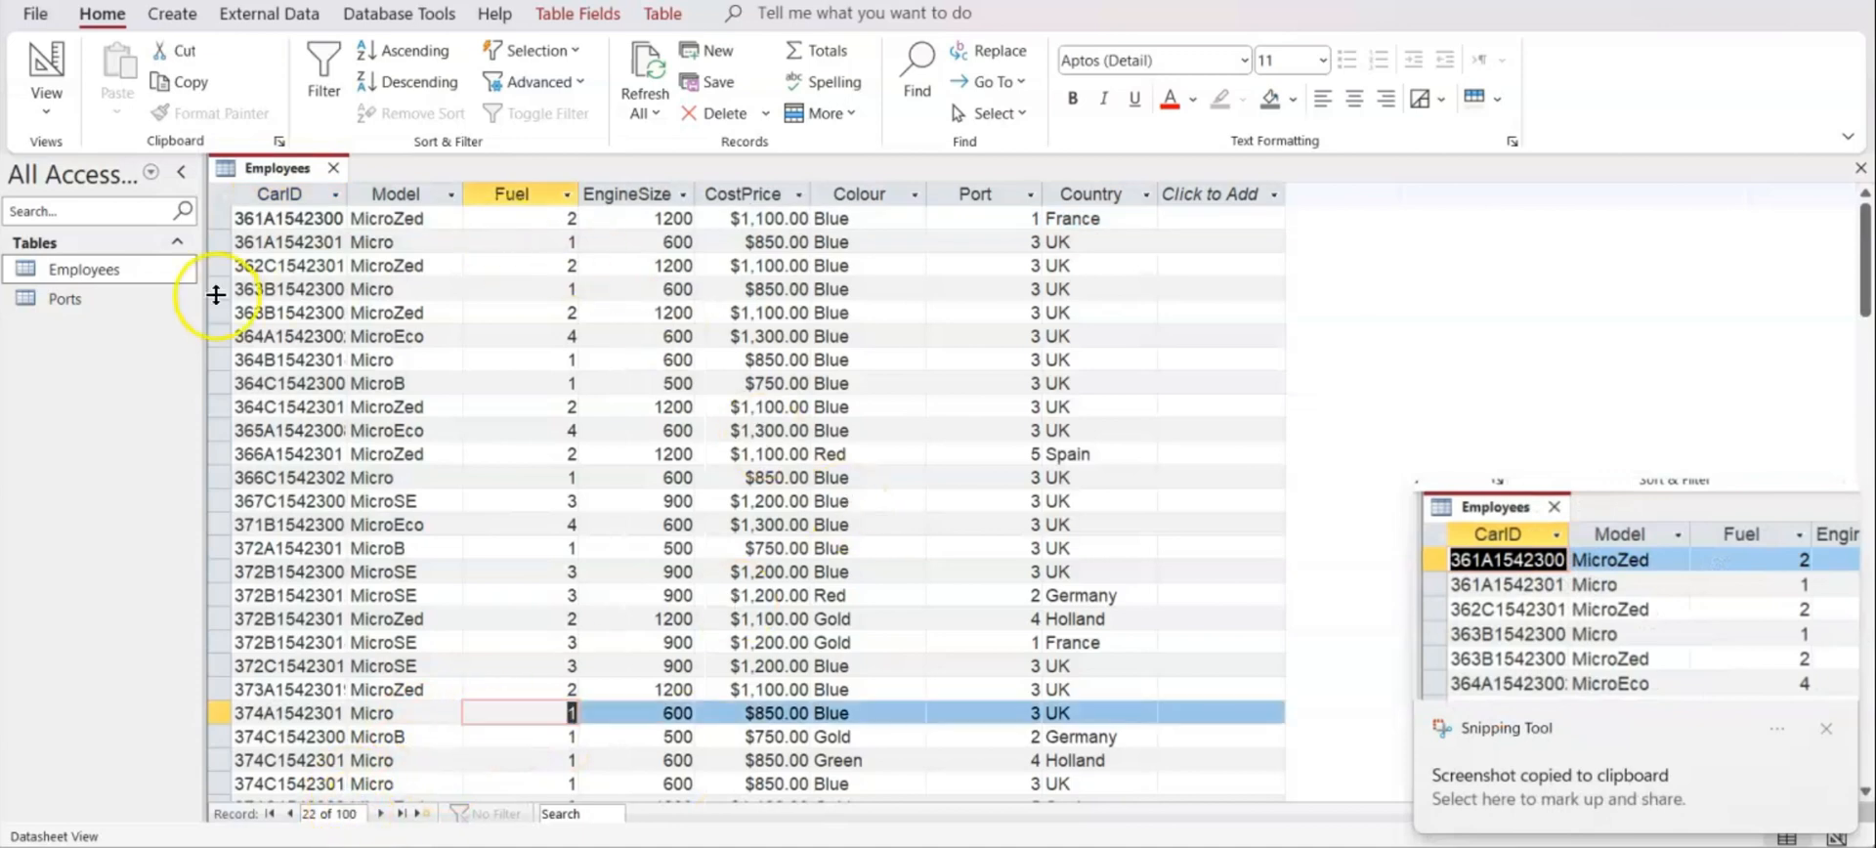
pyautogui.press('super+shift+s')
pyautogui.moveTo(191, 138); pyautogui.dragTo(471, 835)
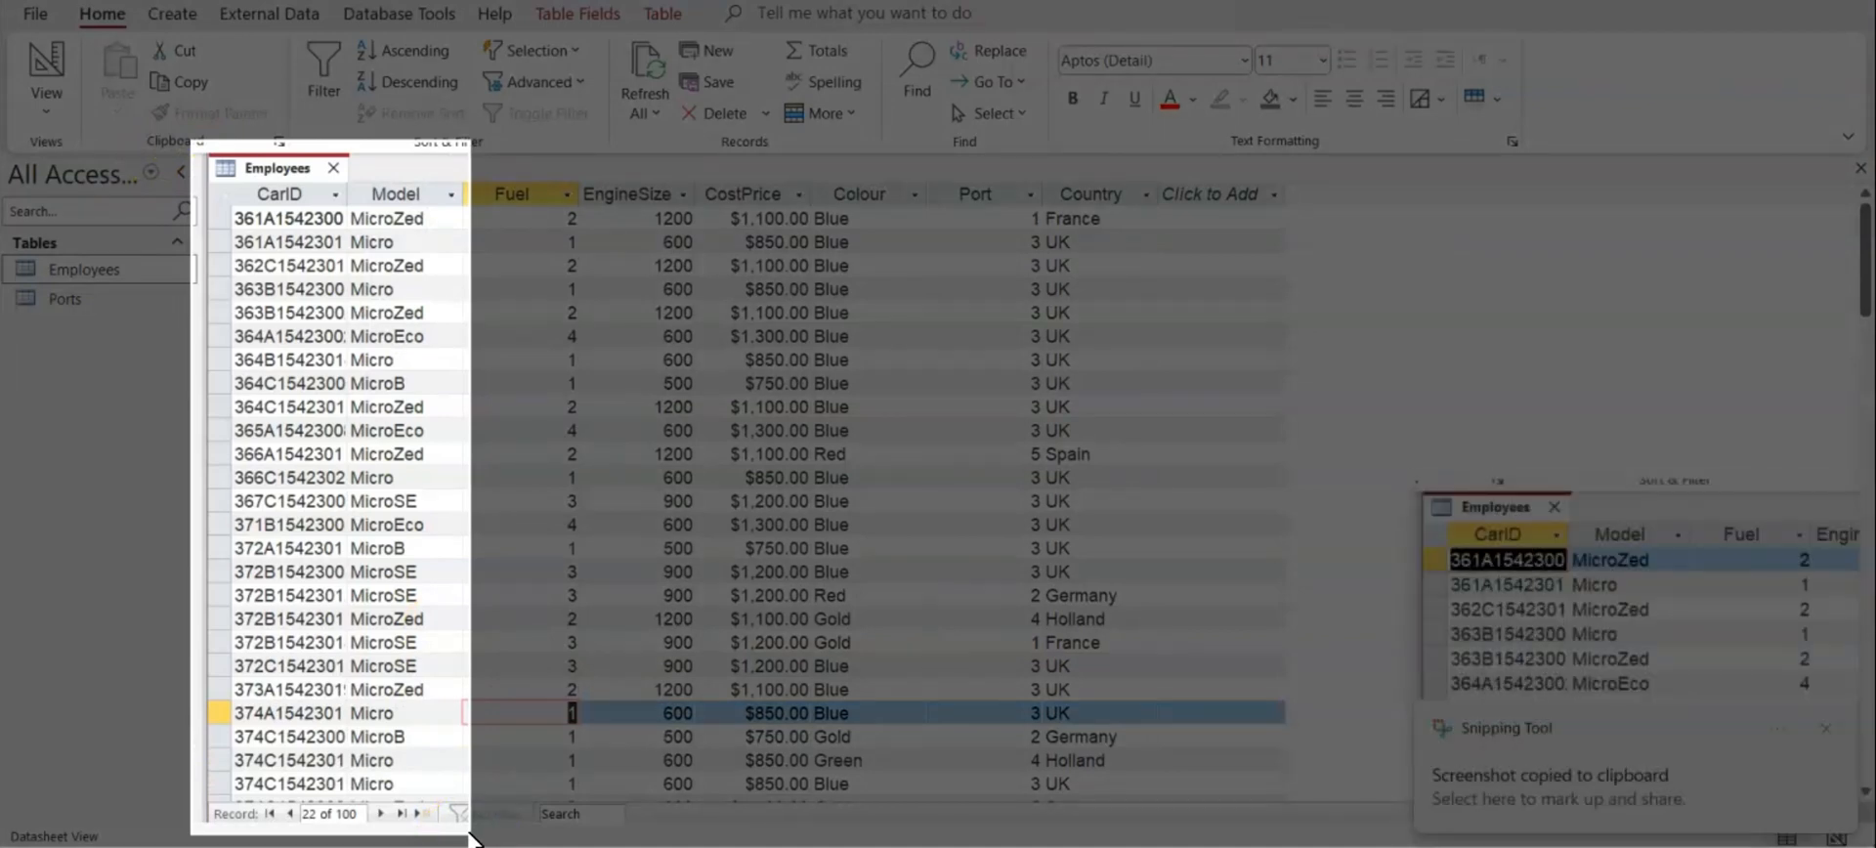
pyautogui.moveTo(471, 835); pyautogui.dragTo(471, 835)
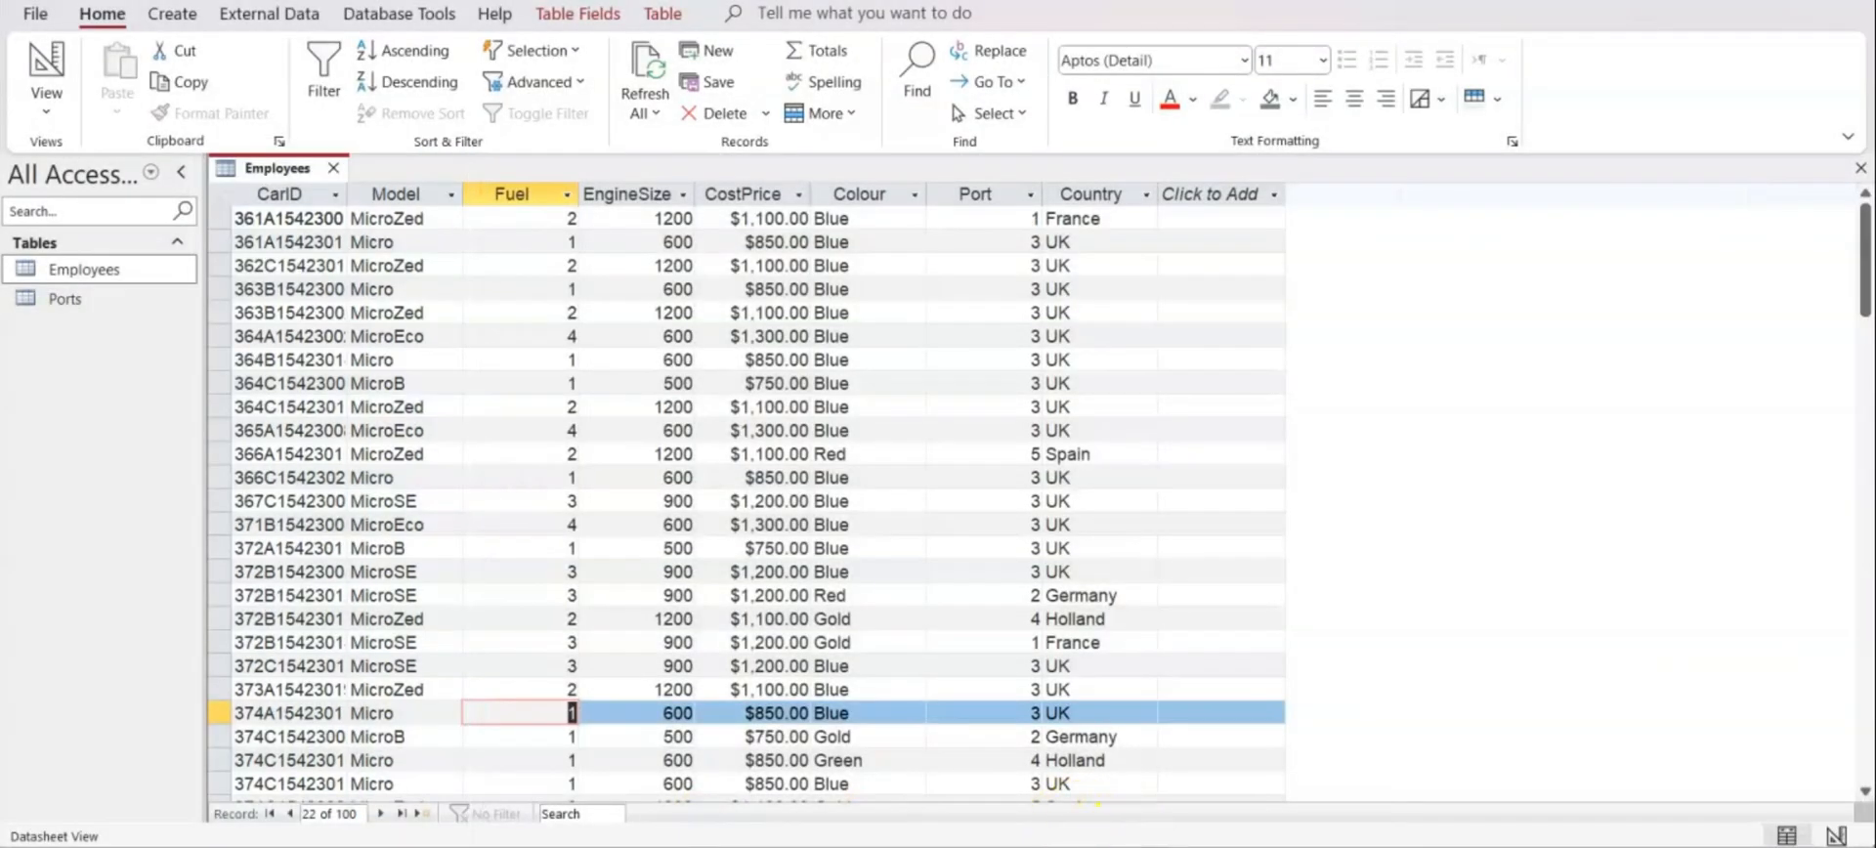
# Switch to the Word evidence document and paste the table screenshot under the "Step 4:" heading
pyautogui.hotkey('alt', 'Tab')
pyautogui.click(1169, 592)
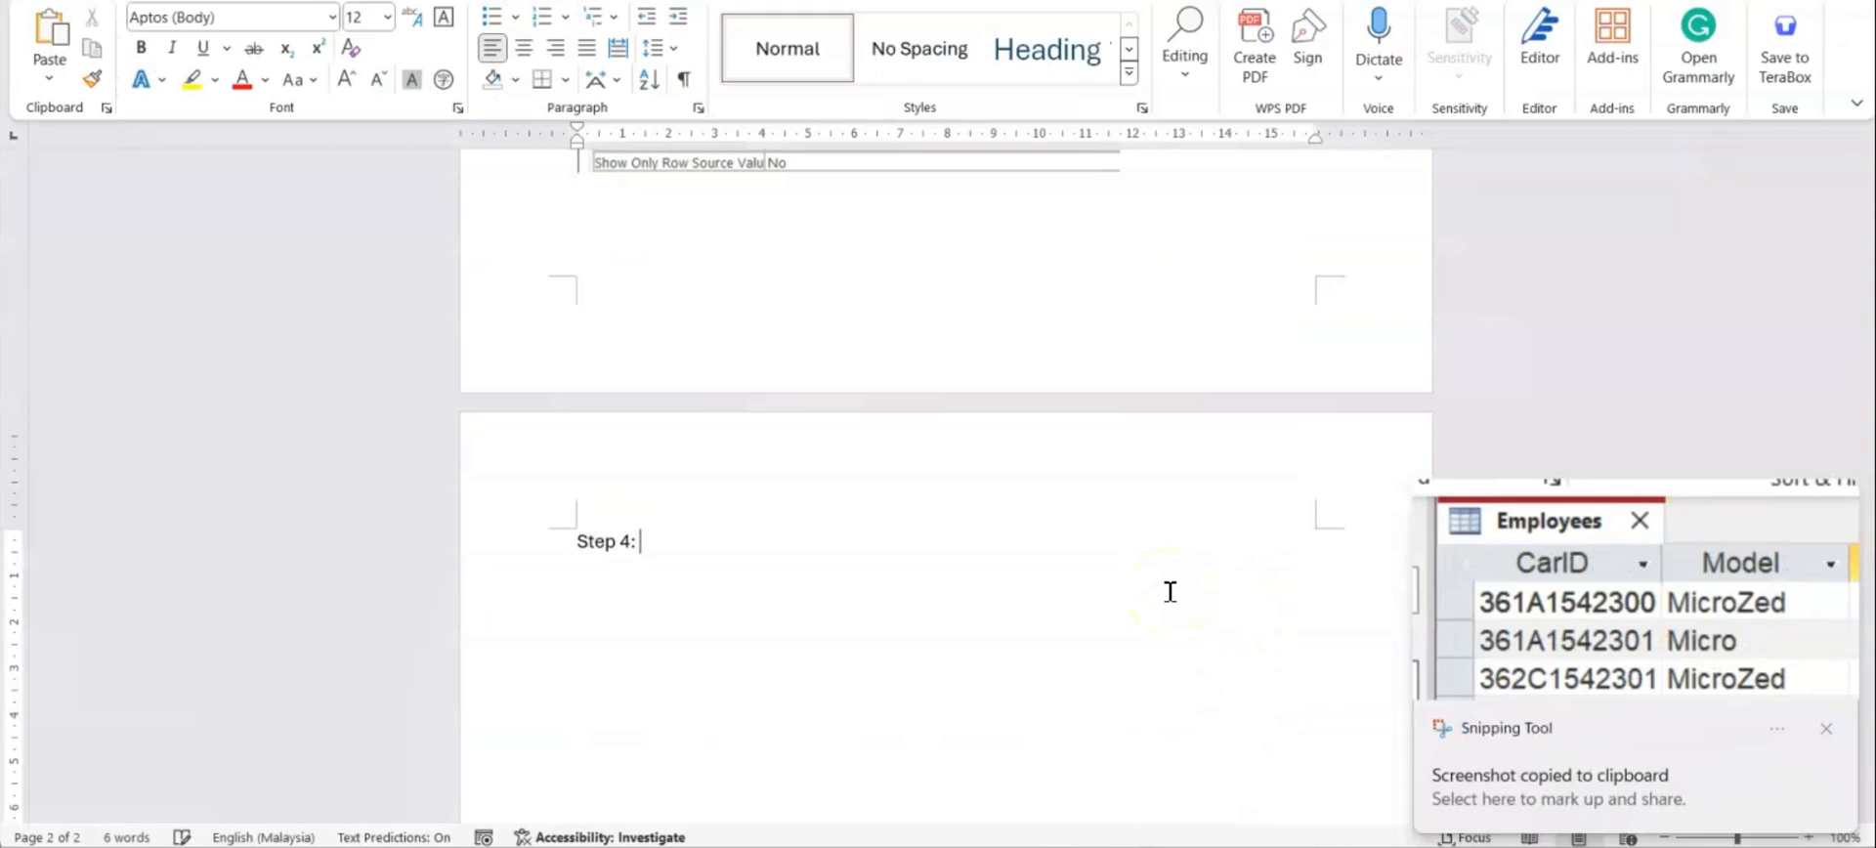
pyautogui.hotkey('ctrl', 'v')
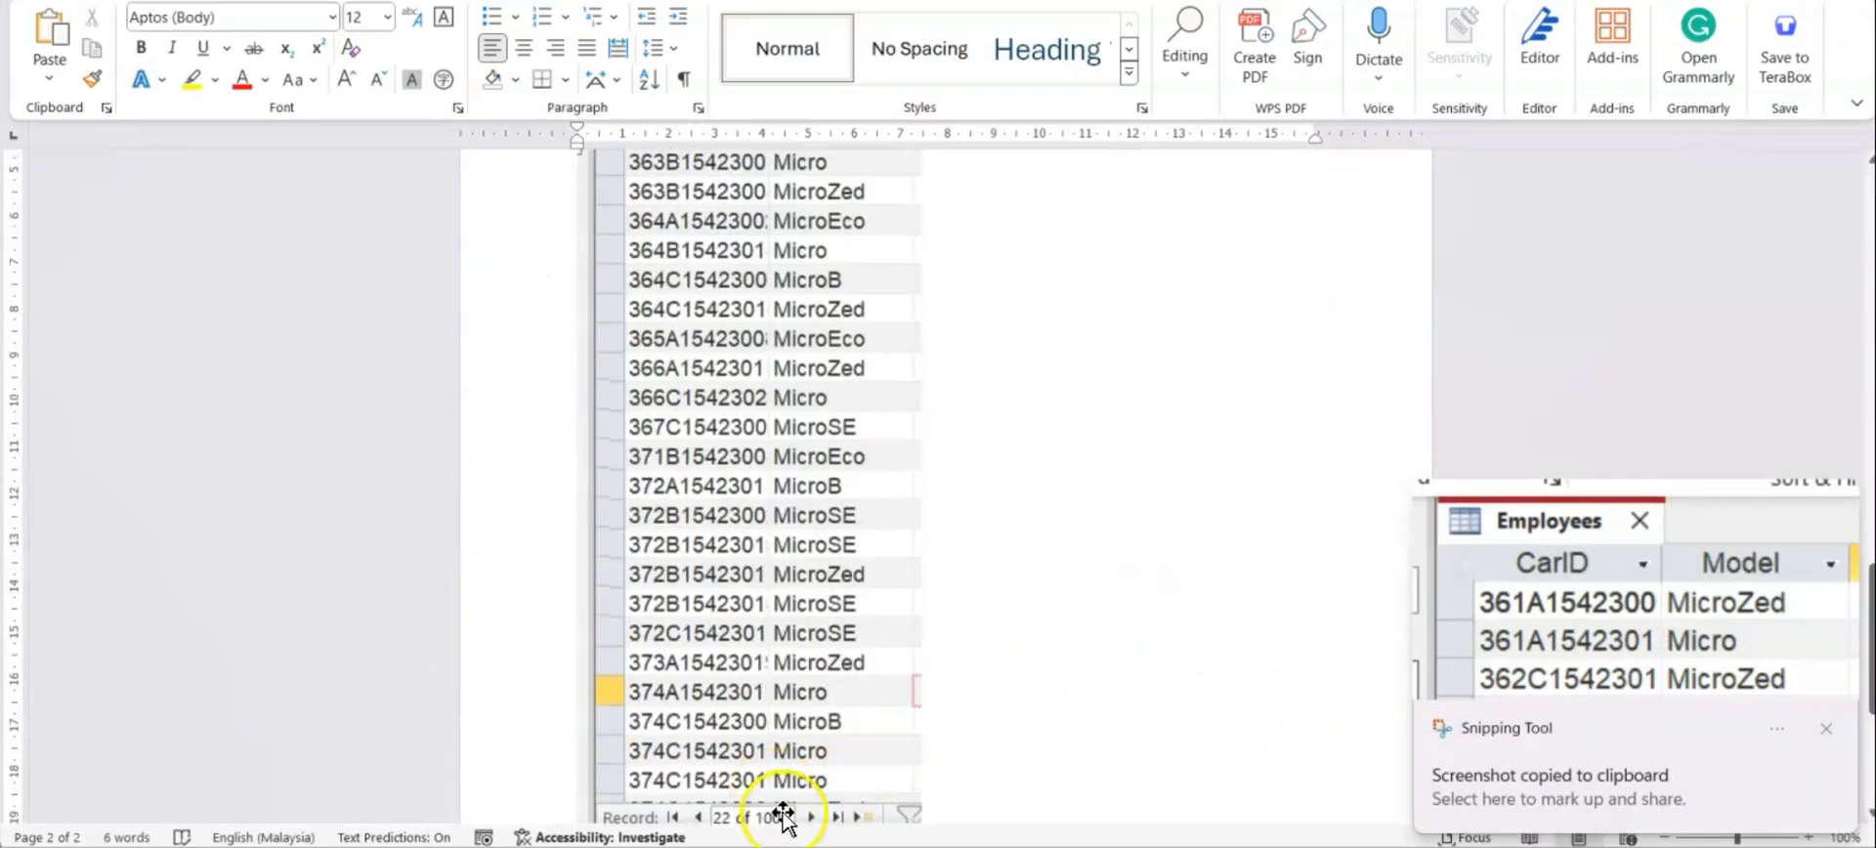
pyautogui.scroll(-2, 767, 733)
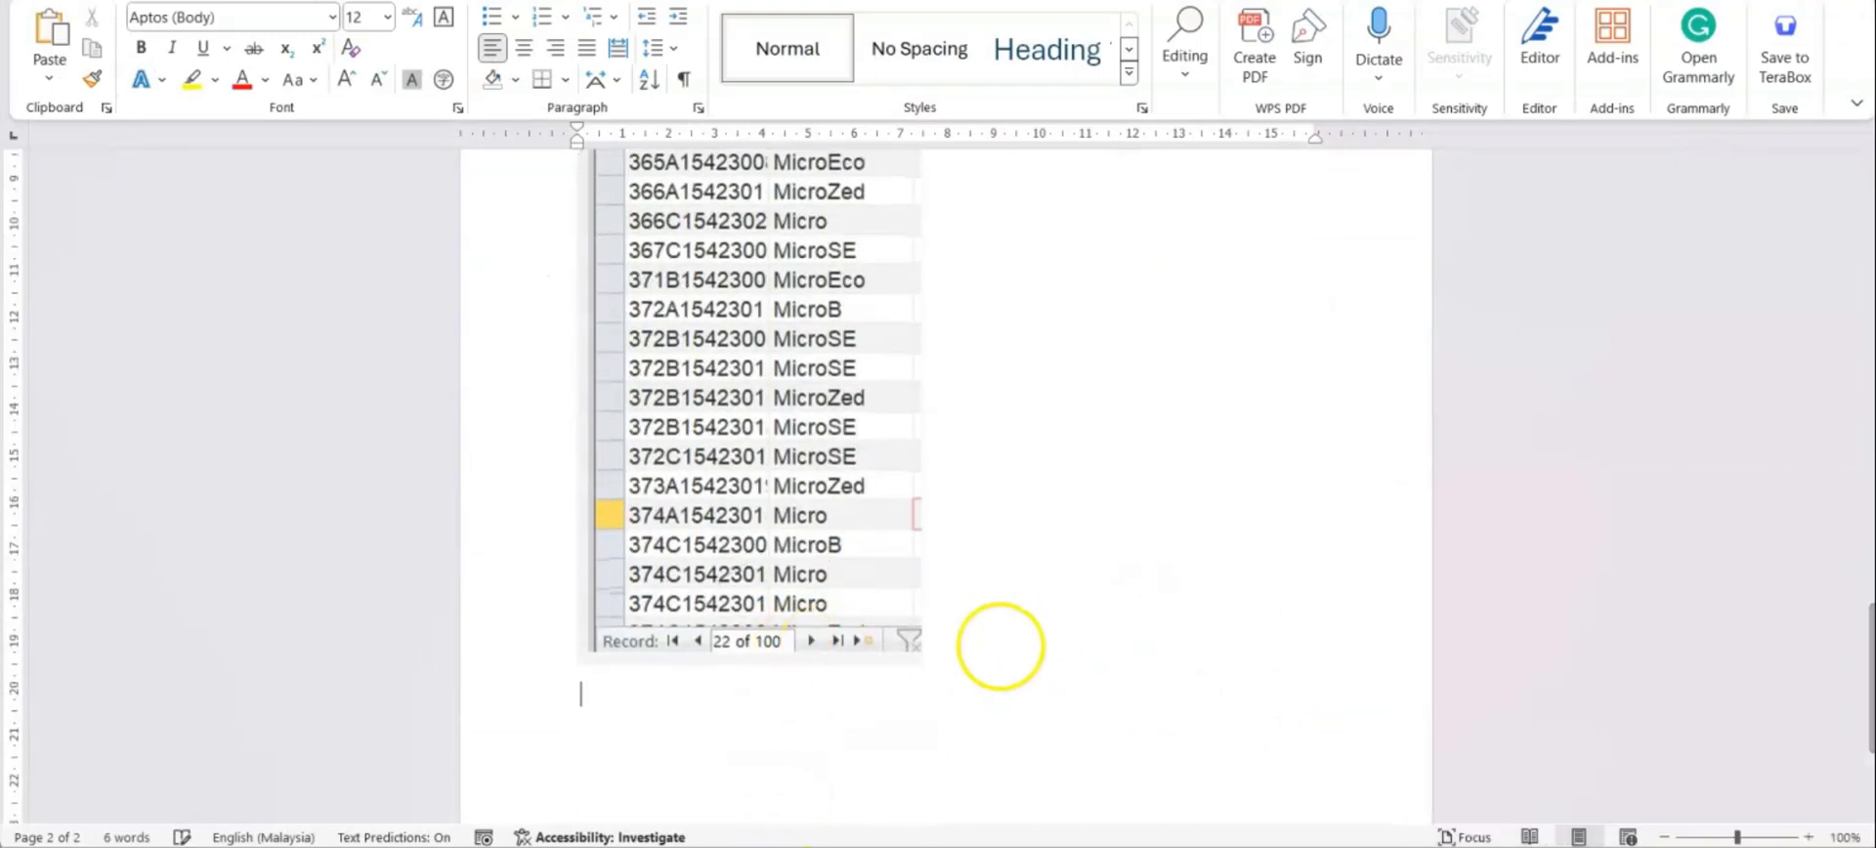
# After consulting task 5 in the worksheet, close the Employees table in Access and add Employees and Ports to the Relationships window
pyautogui.hotkey('alt', 'Tab')
pyautogui.scroll(-3, 698, 356)
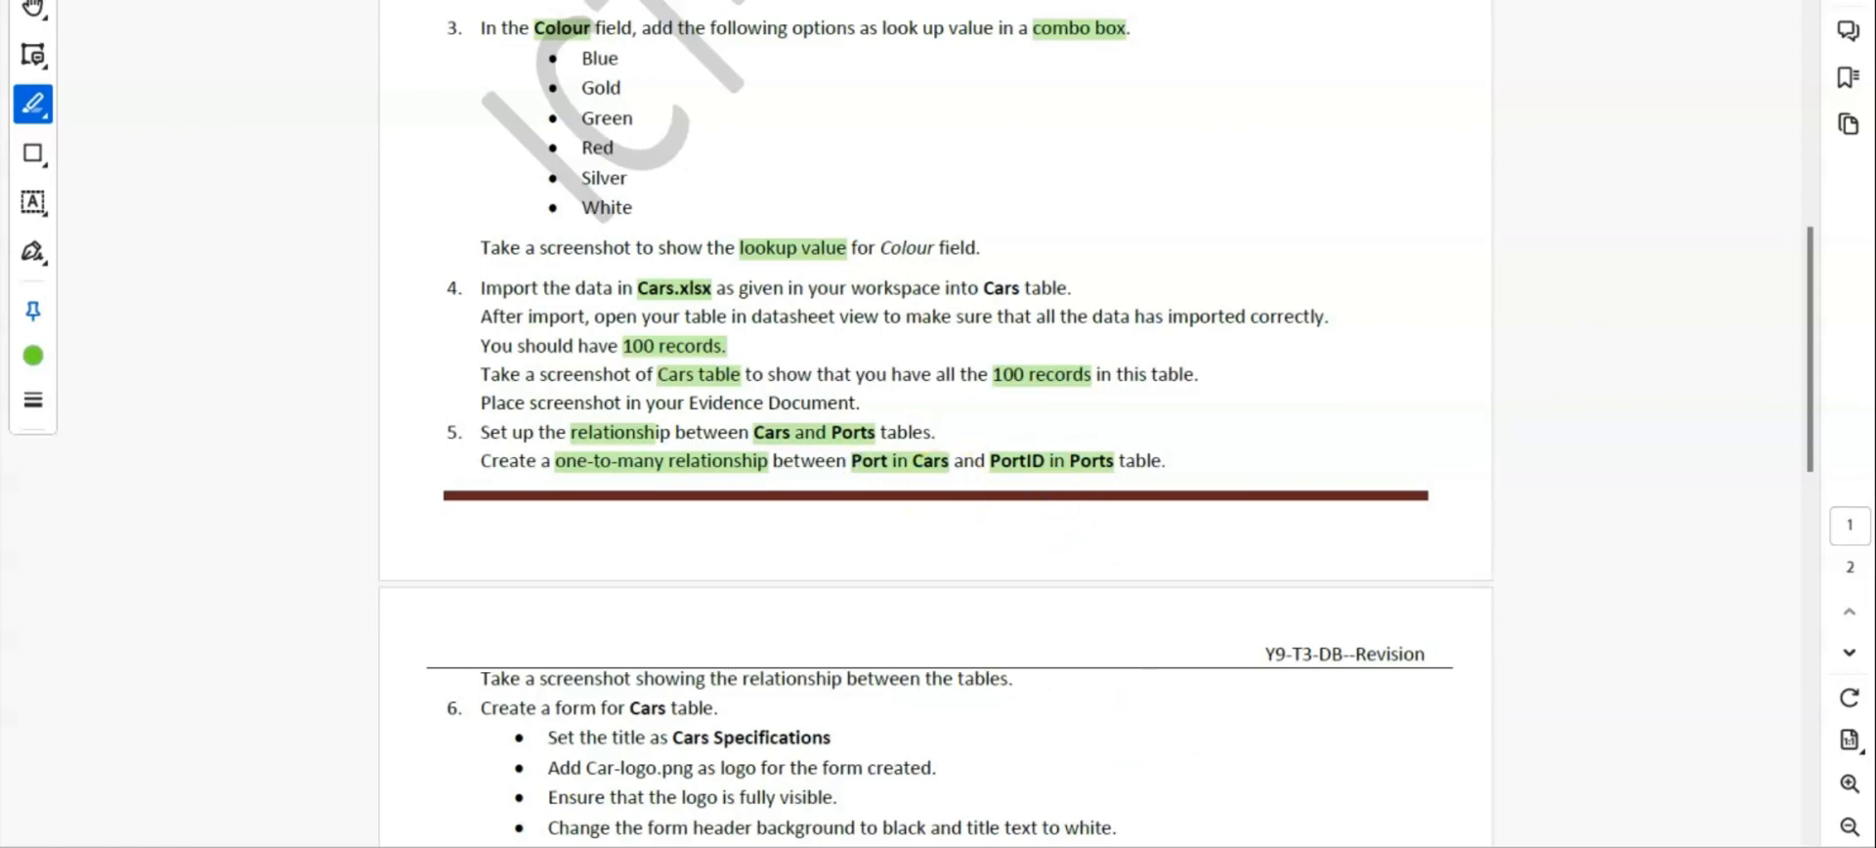
pyautogui.hotkey('alt', 'Tab')
pyautogui.click(334, 170)
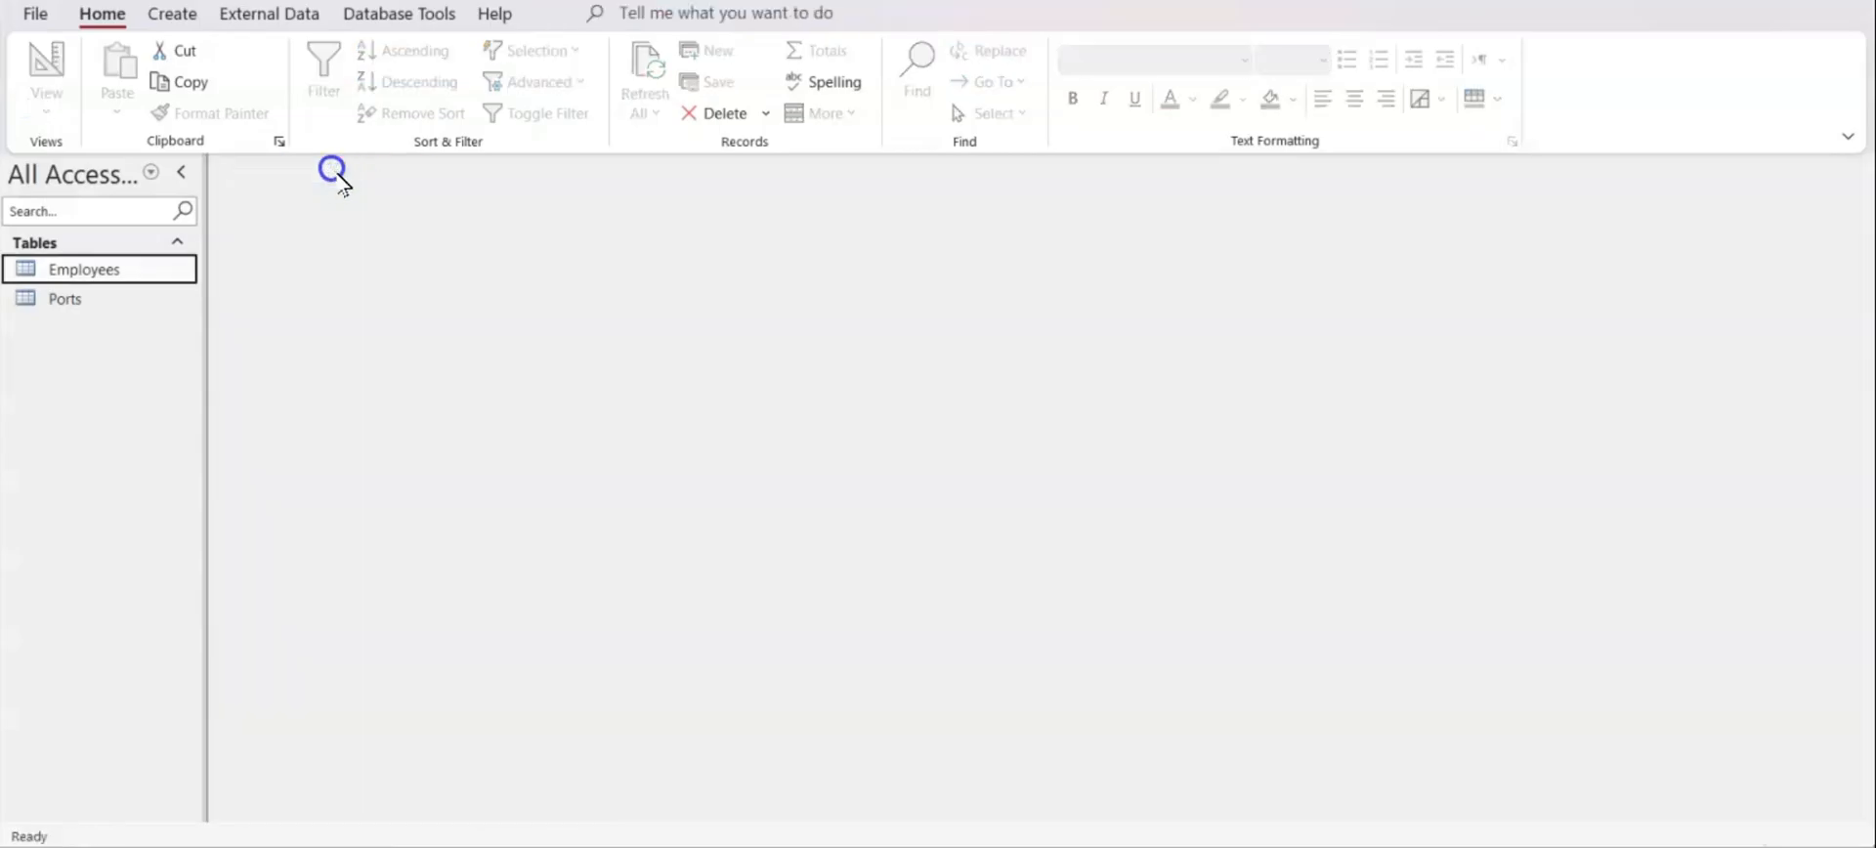
pyautogui.click(405, 13)
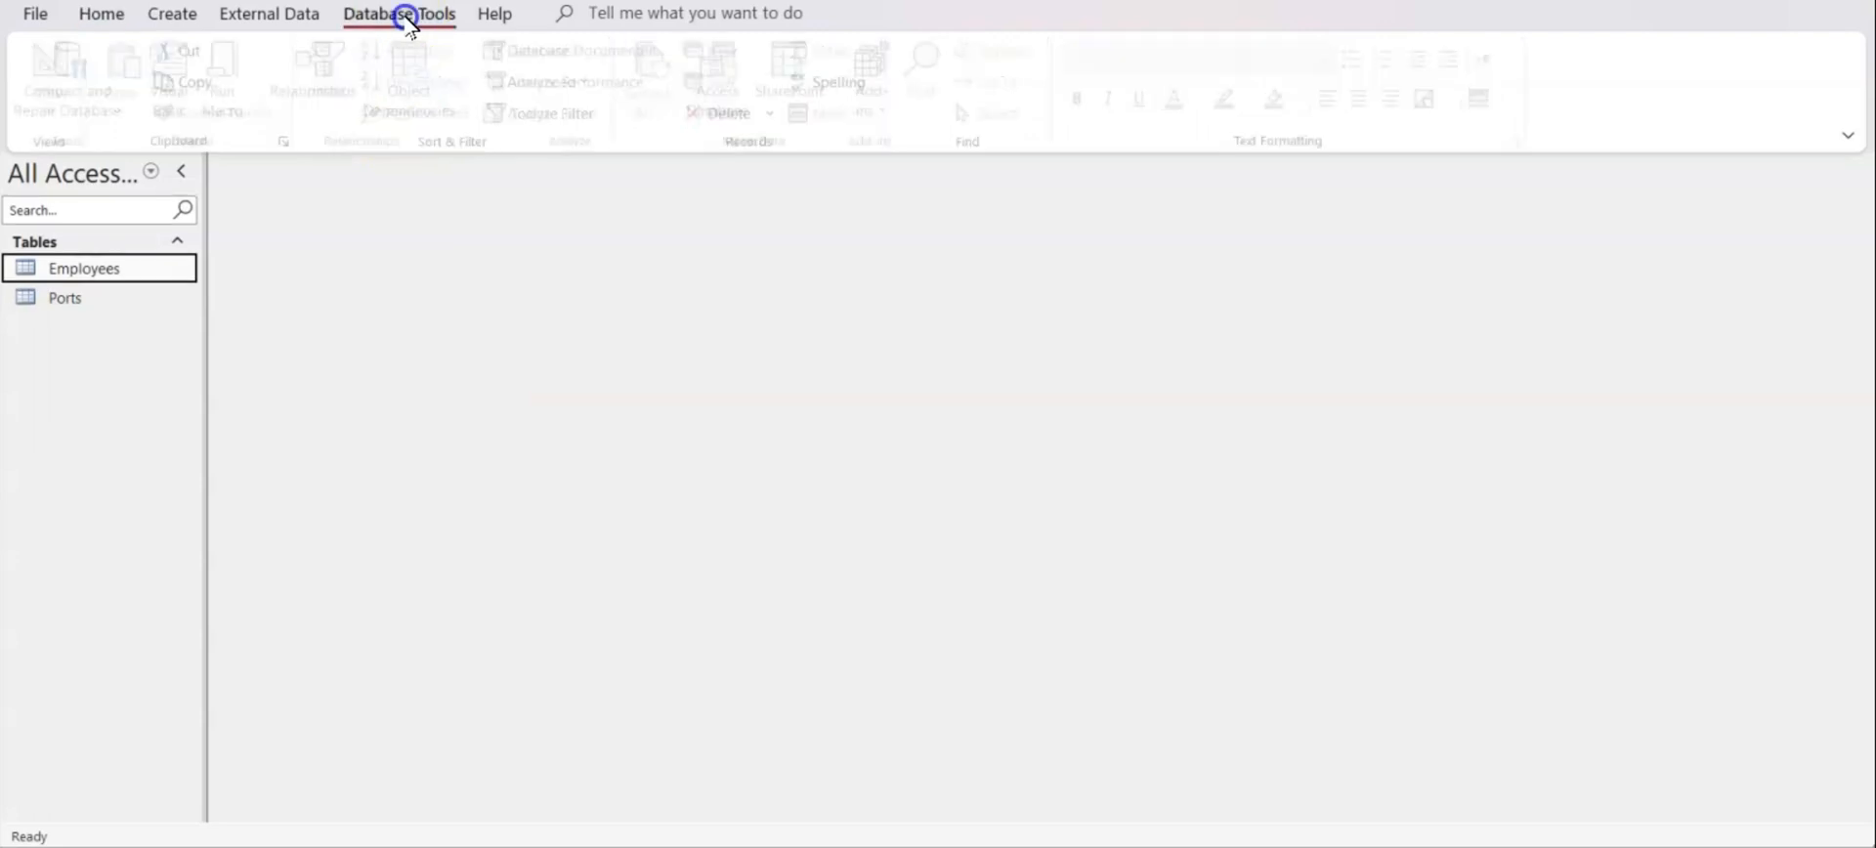
pyautogui.click(327, 86)
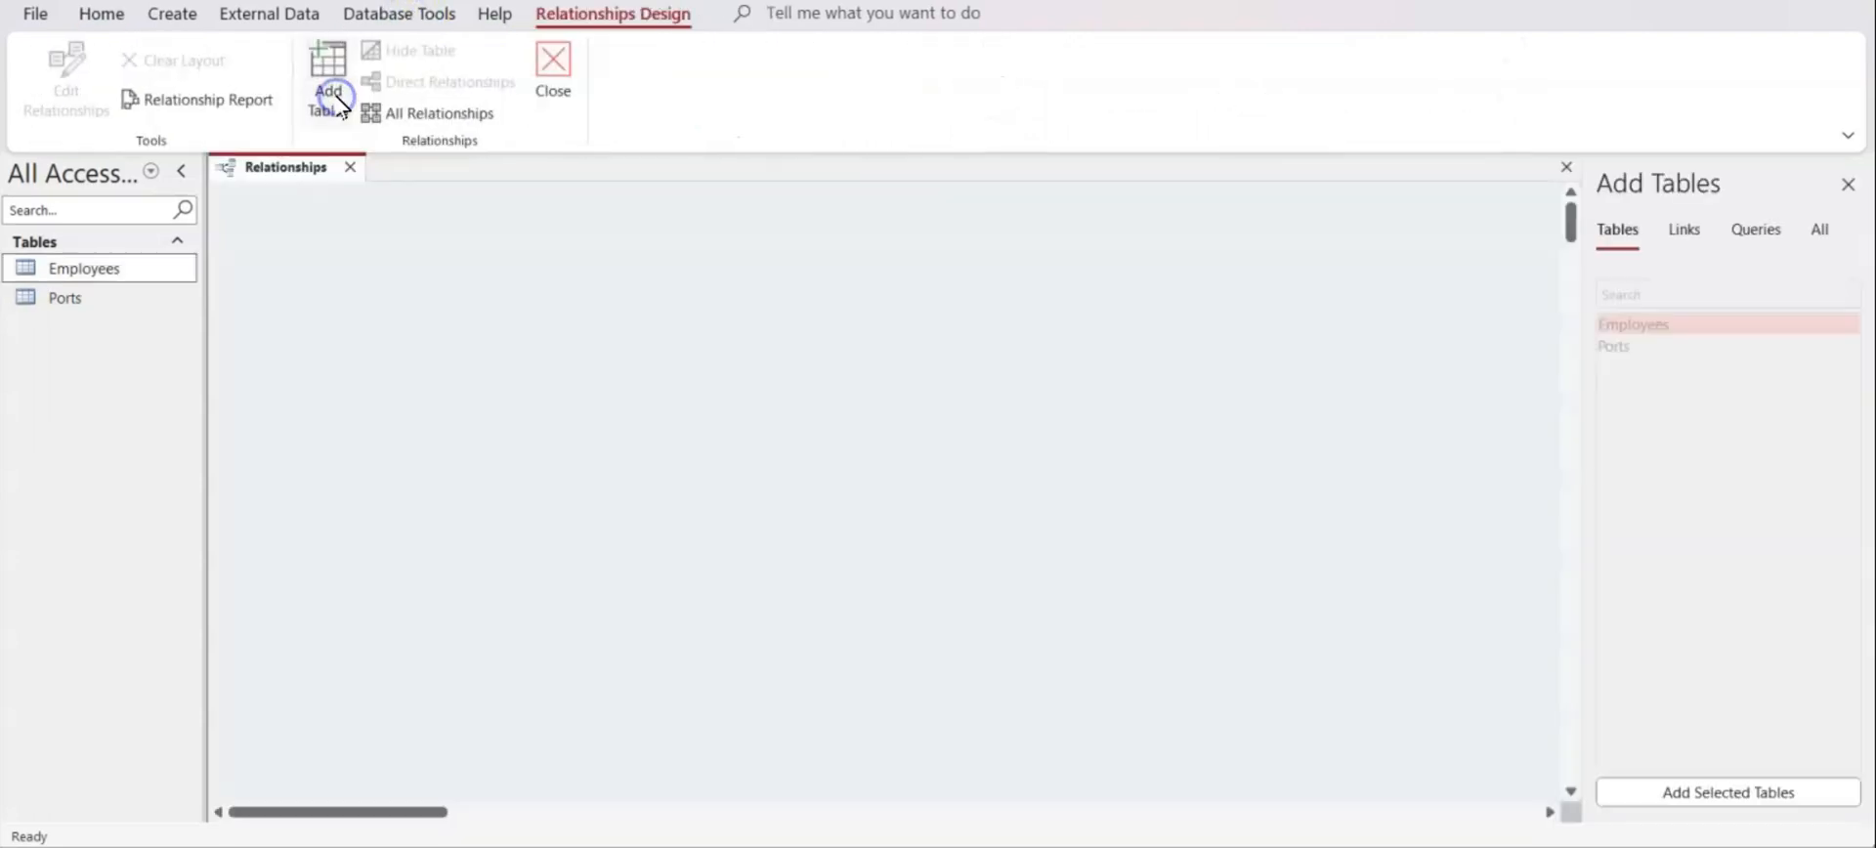
pyautogui.doubleClick(1661, 325)
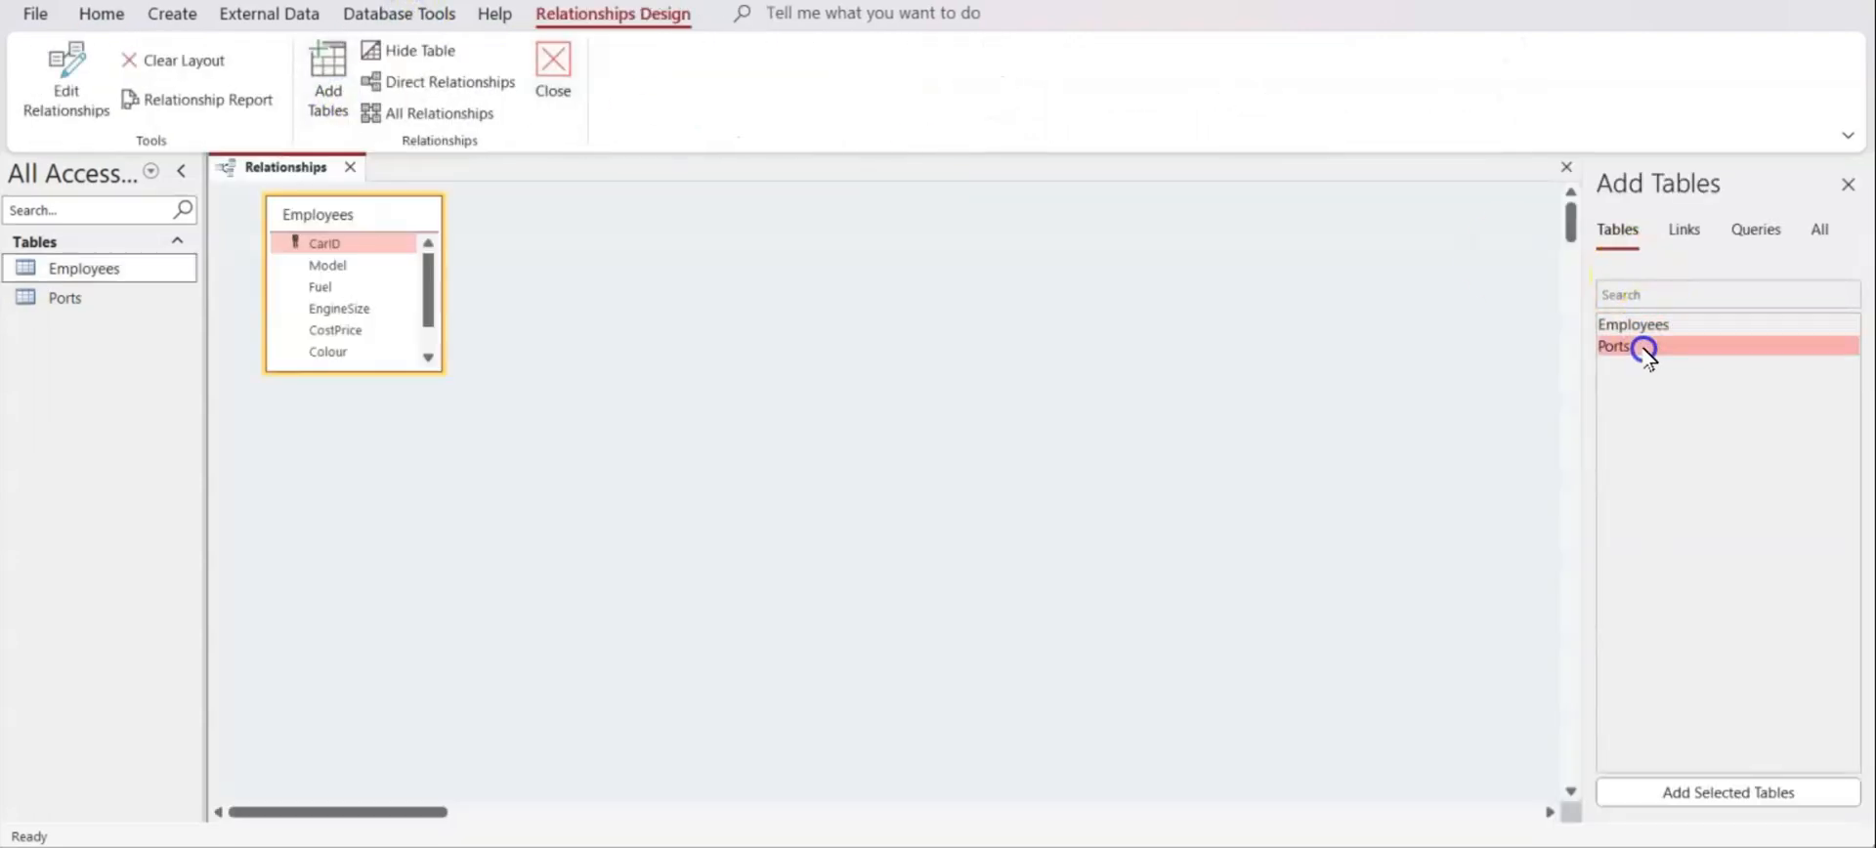
pyautogui.doubleClick(1649, 347)
pyautogui.click(1849, 183)
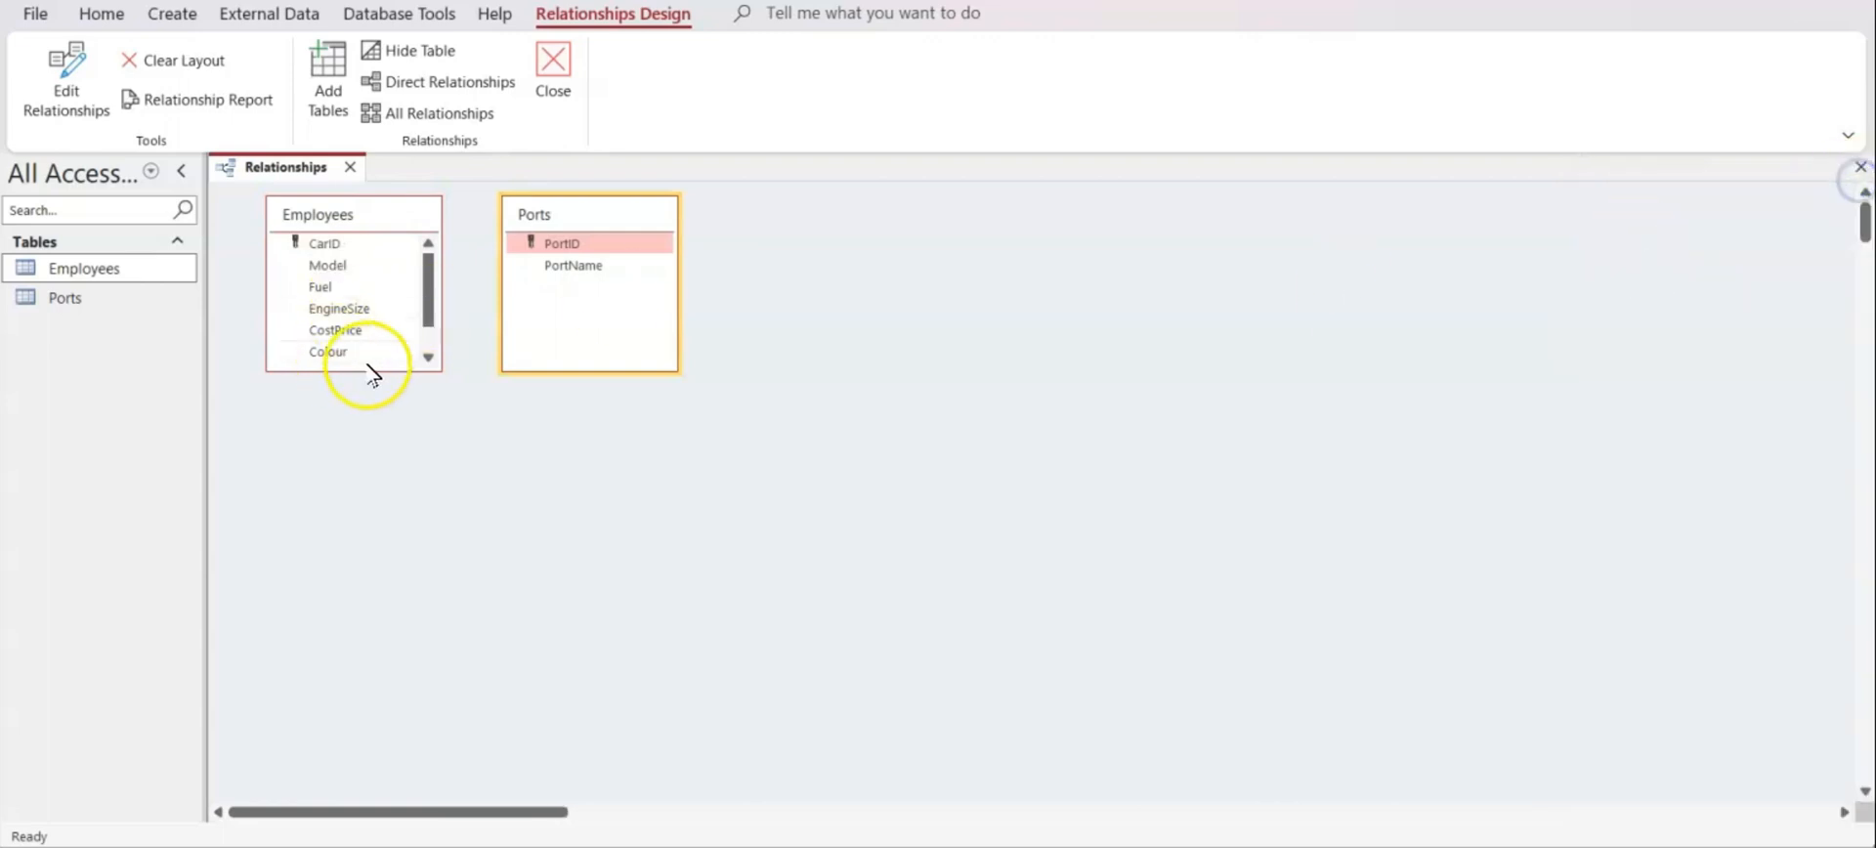
# Enlarge the Employees field list to show every field, and move the Ports list farther away from it
pyautogui.click(375, 375)
pyautogui.moveTo(372, 373); pyautogui.dragTo(381, 448)
pyautogui.moveTo(600, 217); pyautogui.dragTo(781, 217)
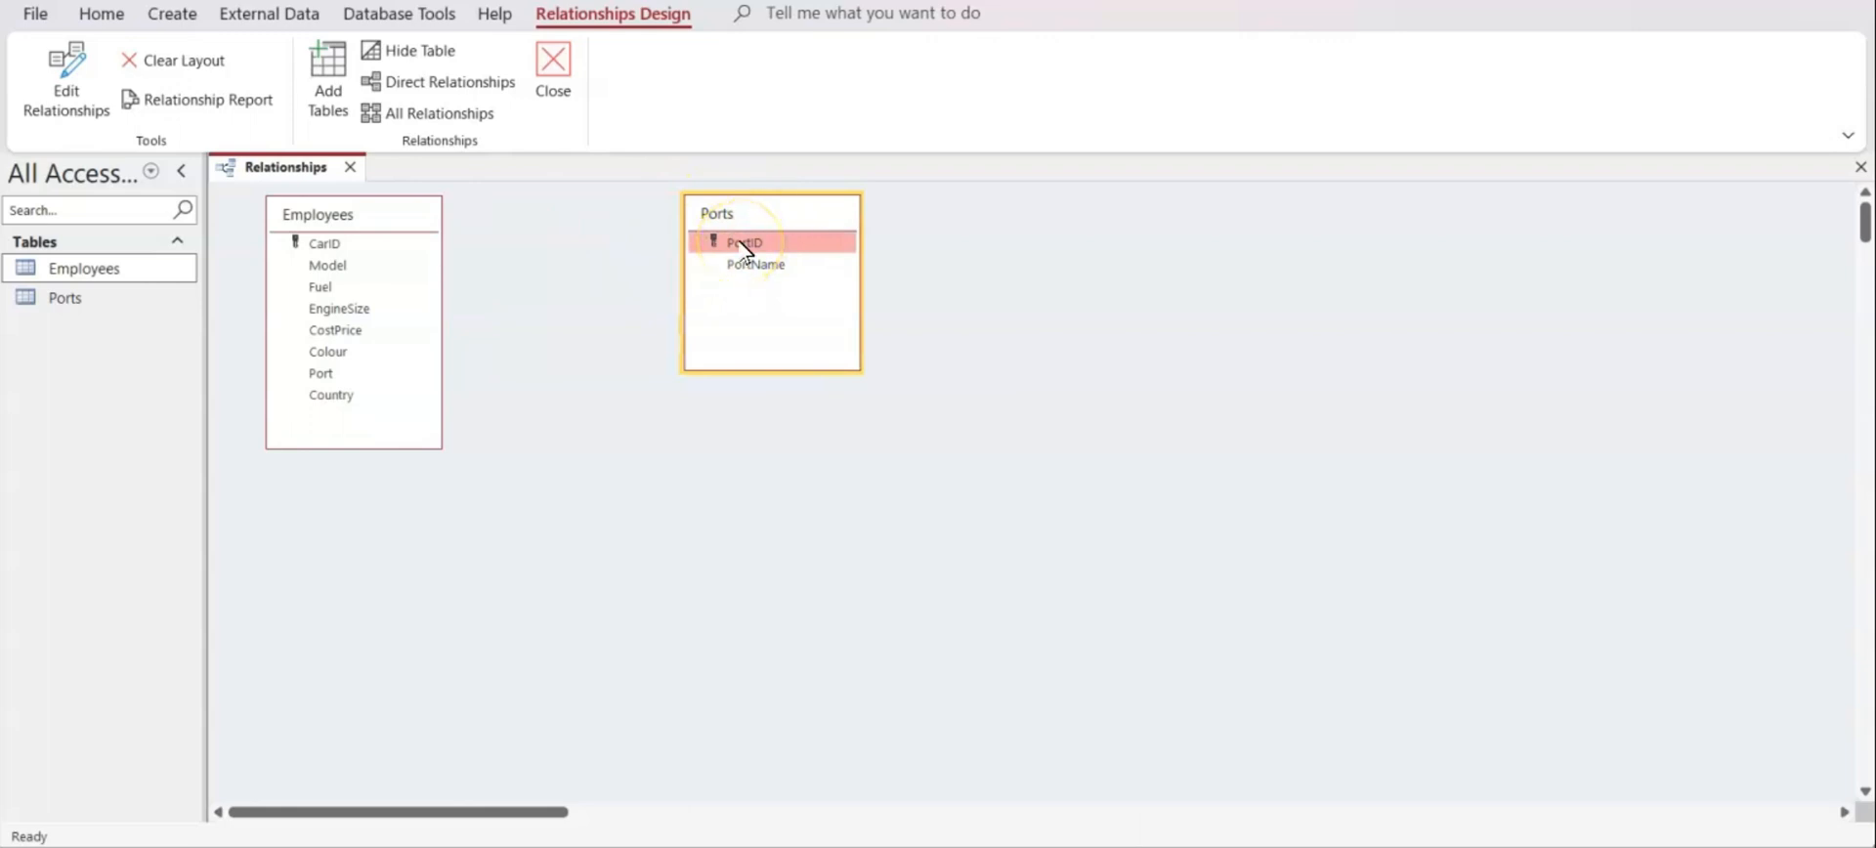
# Create a one-to-many relationship between PortID in Ports and Port in Employees with referential integrity enforced, and close the Relationships window
pyautogui.moveTo(745, 249); pyautogui.dragTo(329, 381)
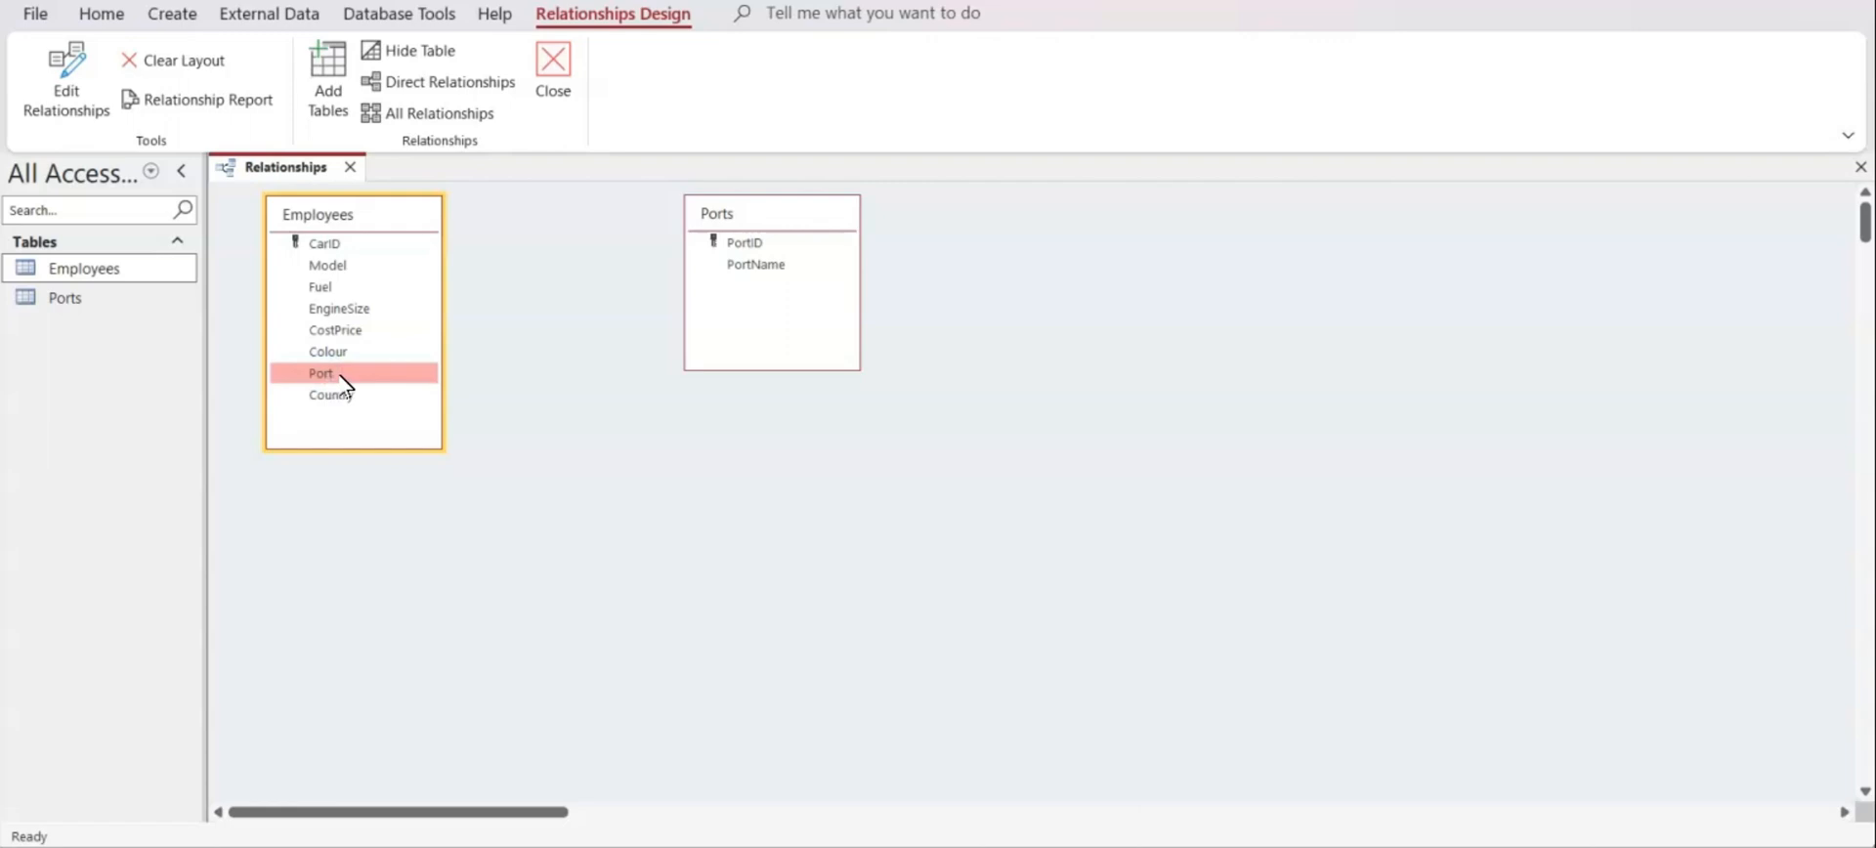
pyautogui.moveTo(343, 375); pyautogui.dragTo(555, 298)
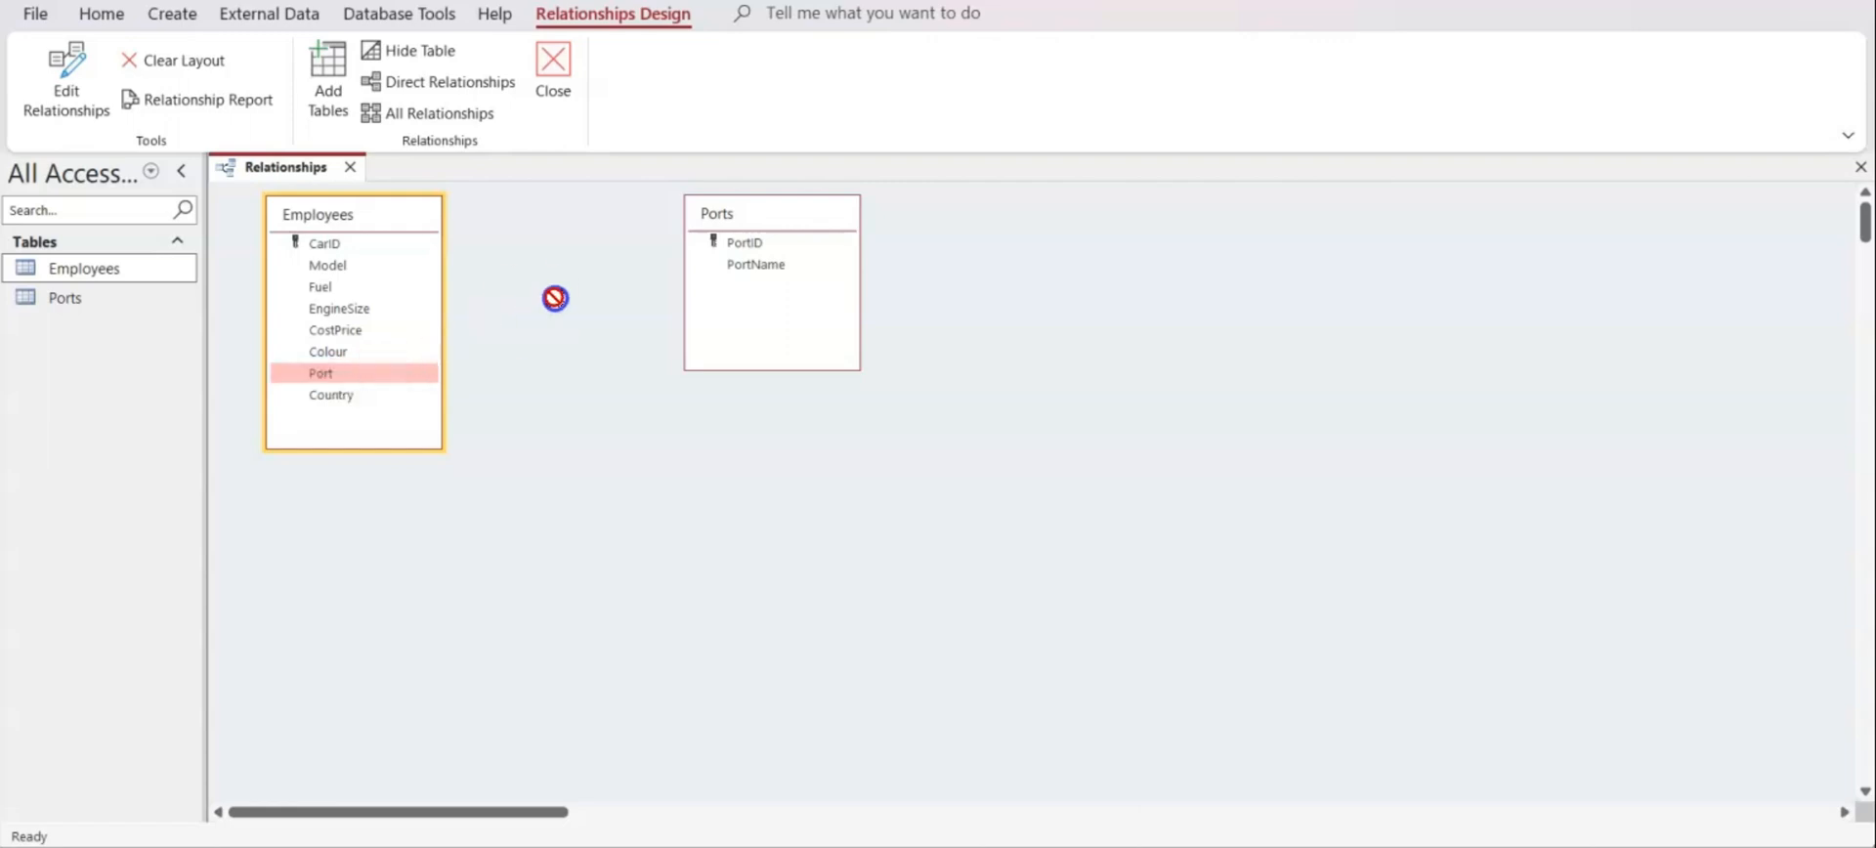
pyautogui.moveTo(752, 244); pyautogui.dragTo(758, 243)
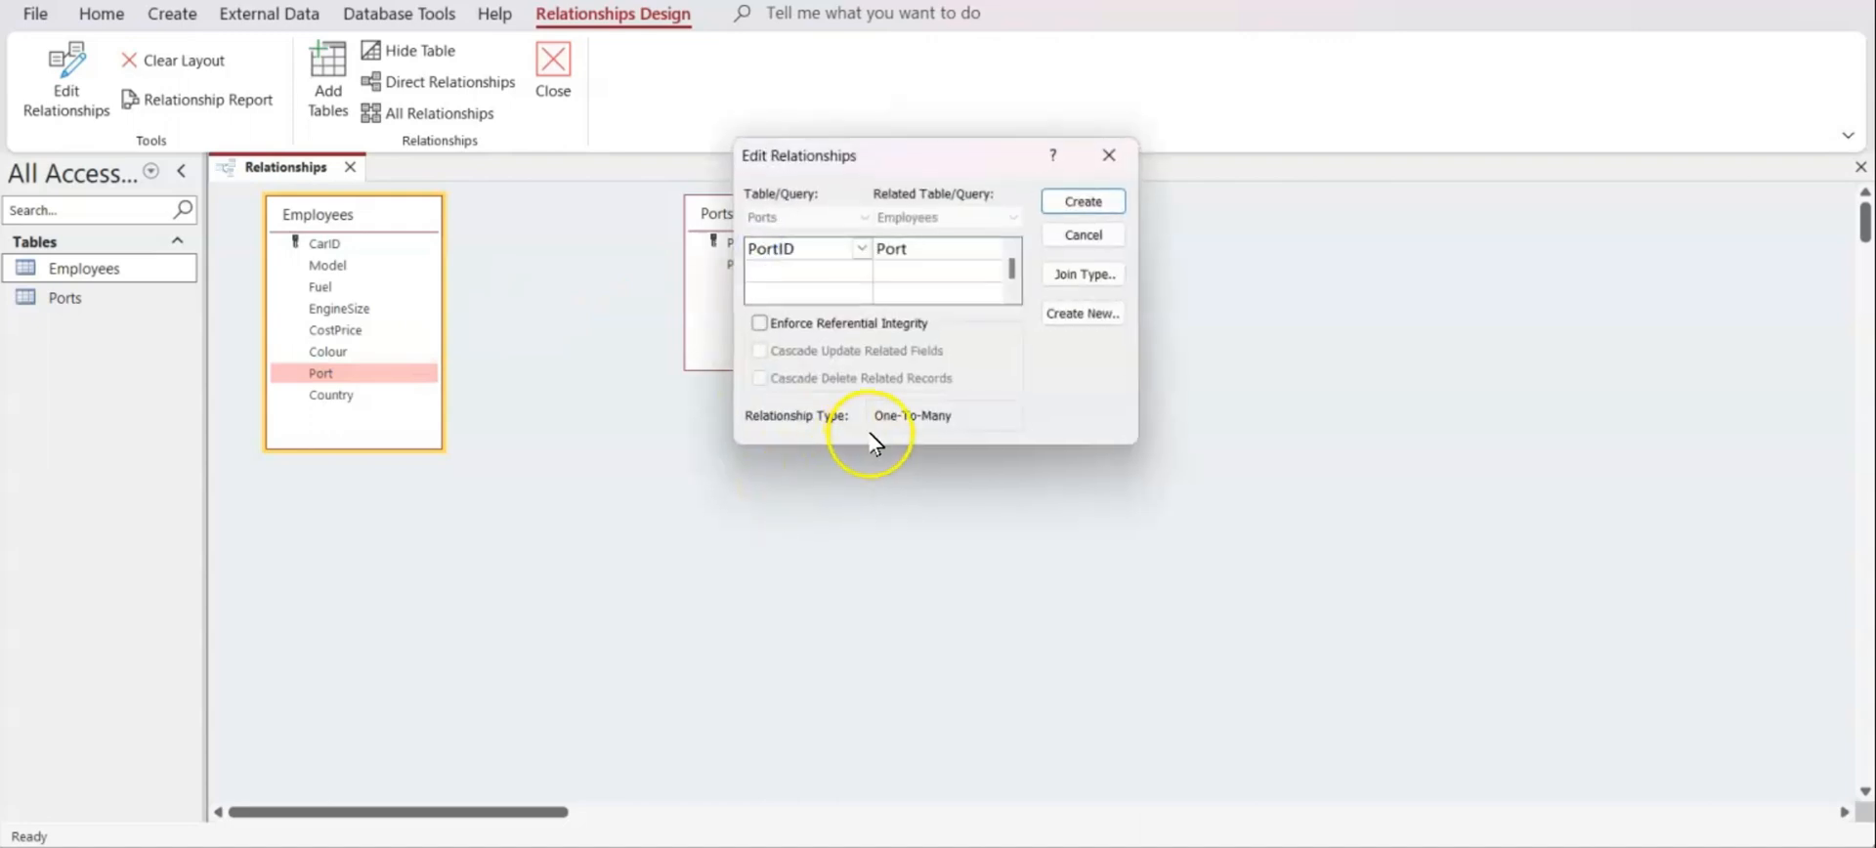
pyautogui.click(864, 331)
pyautogui.click(1083, 200)
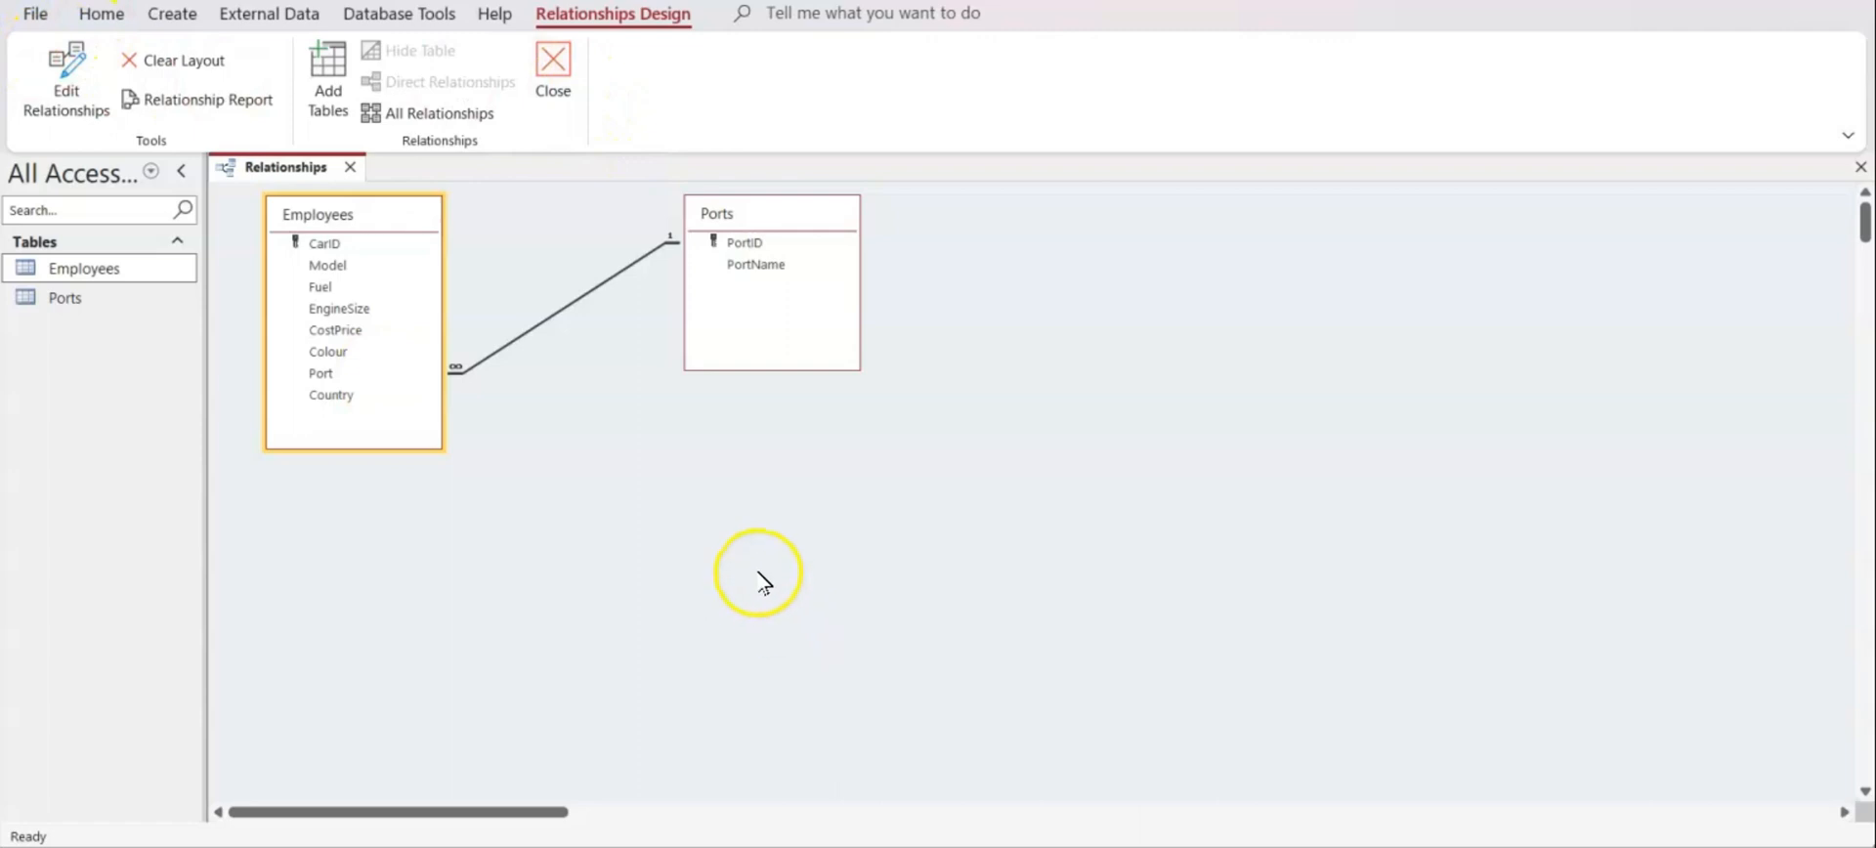
pyautogui.click(553, 64)
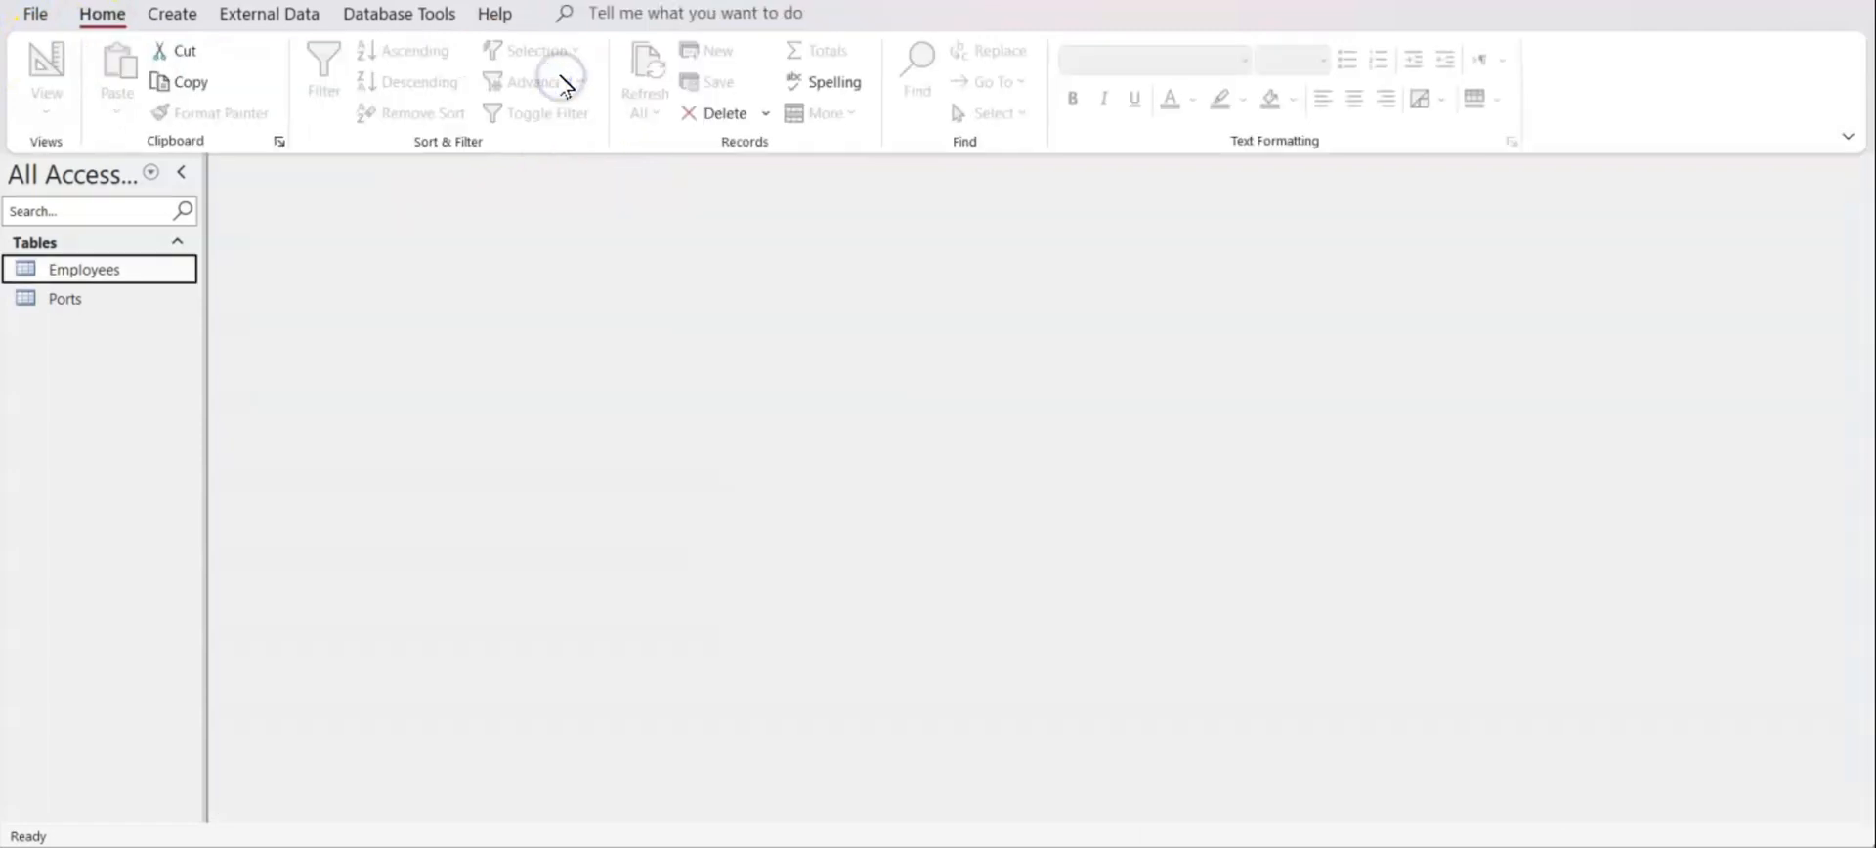
# Switch to the PDF worksheet, strike out "Employees" in task 2 freehand, and handwrite "Cars" above it
pyautogui.click(1088, 842)
pyautogui.scroll(6, 971, 572)
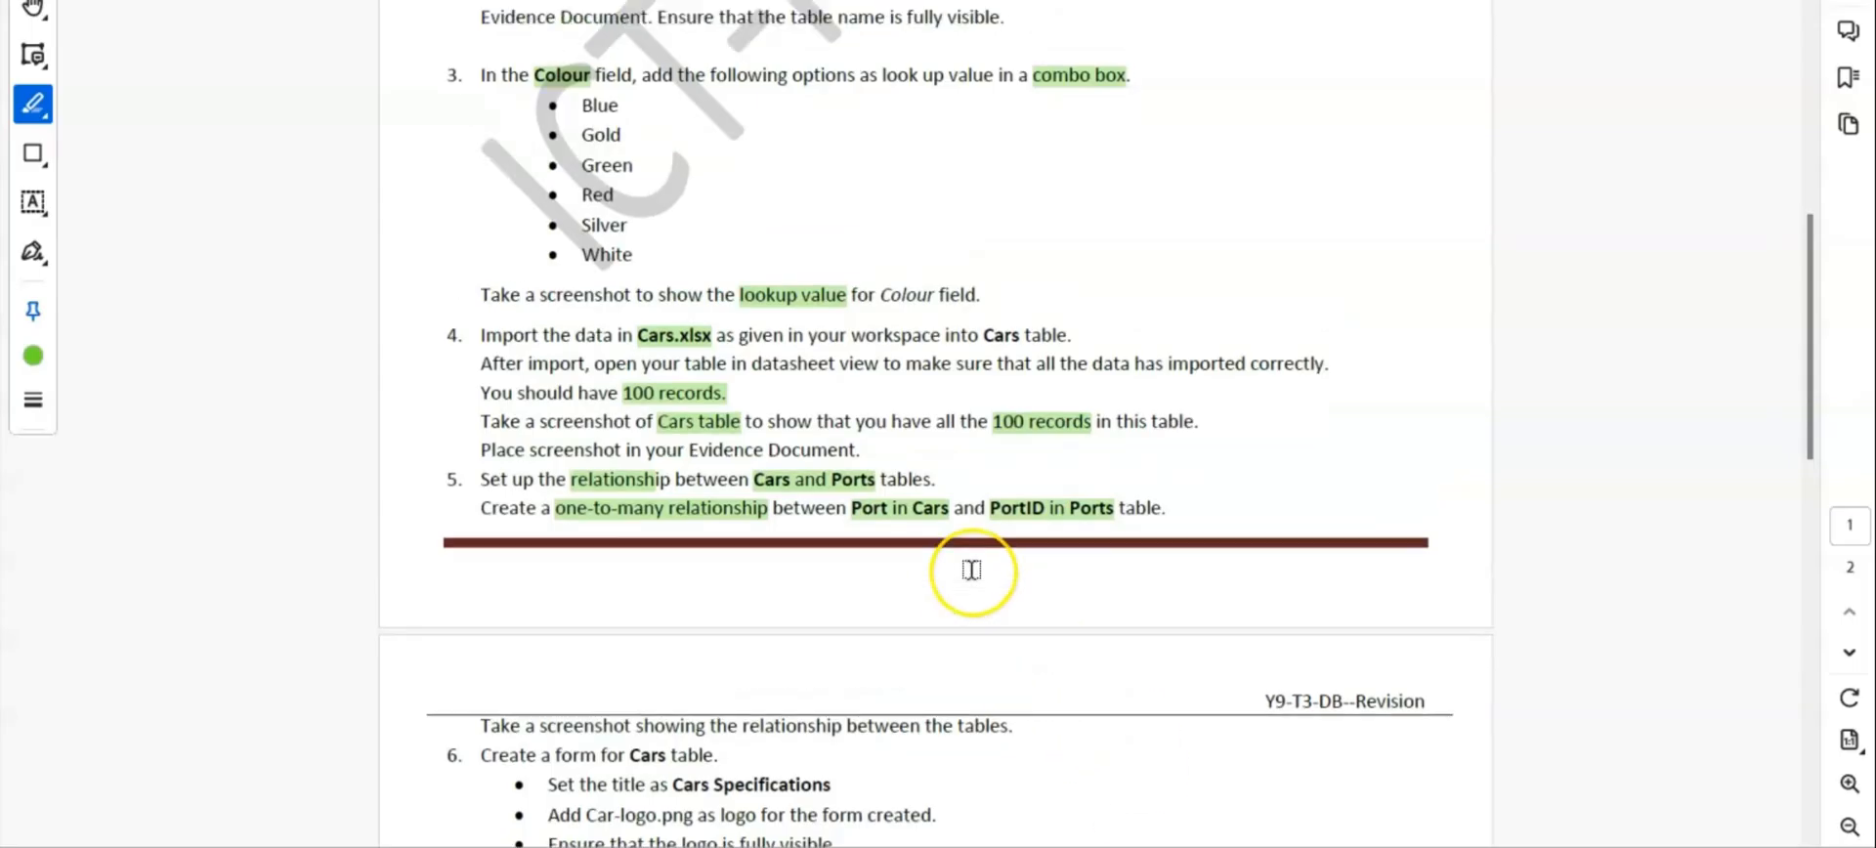
pyautogui.scroll(1, 971, 572)
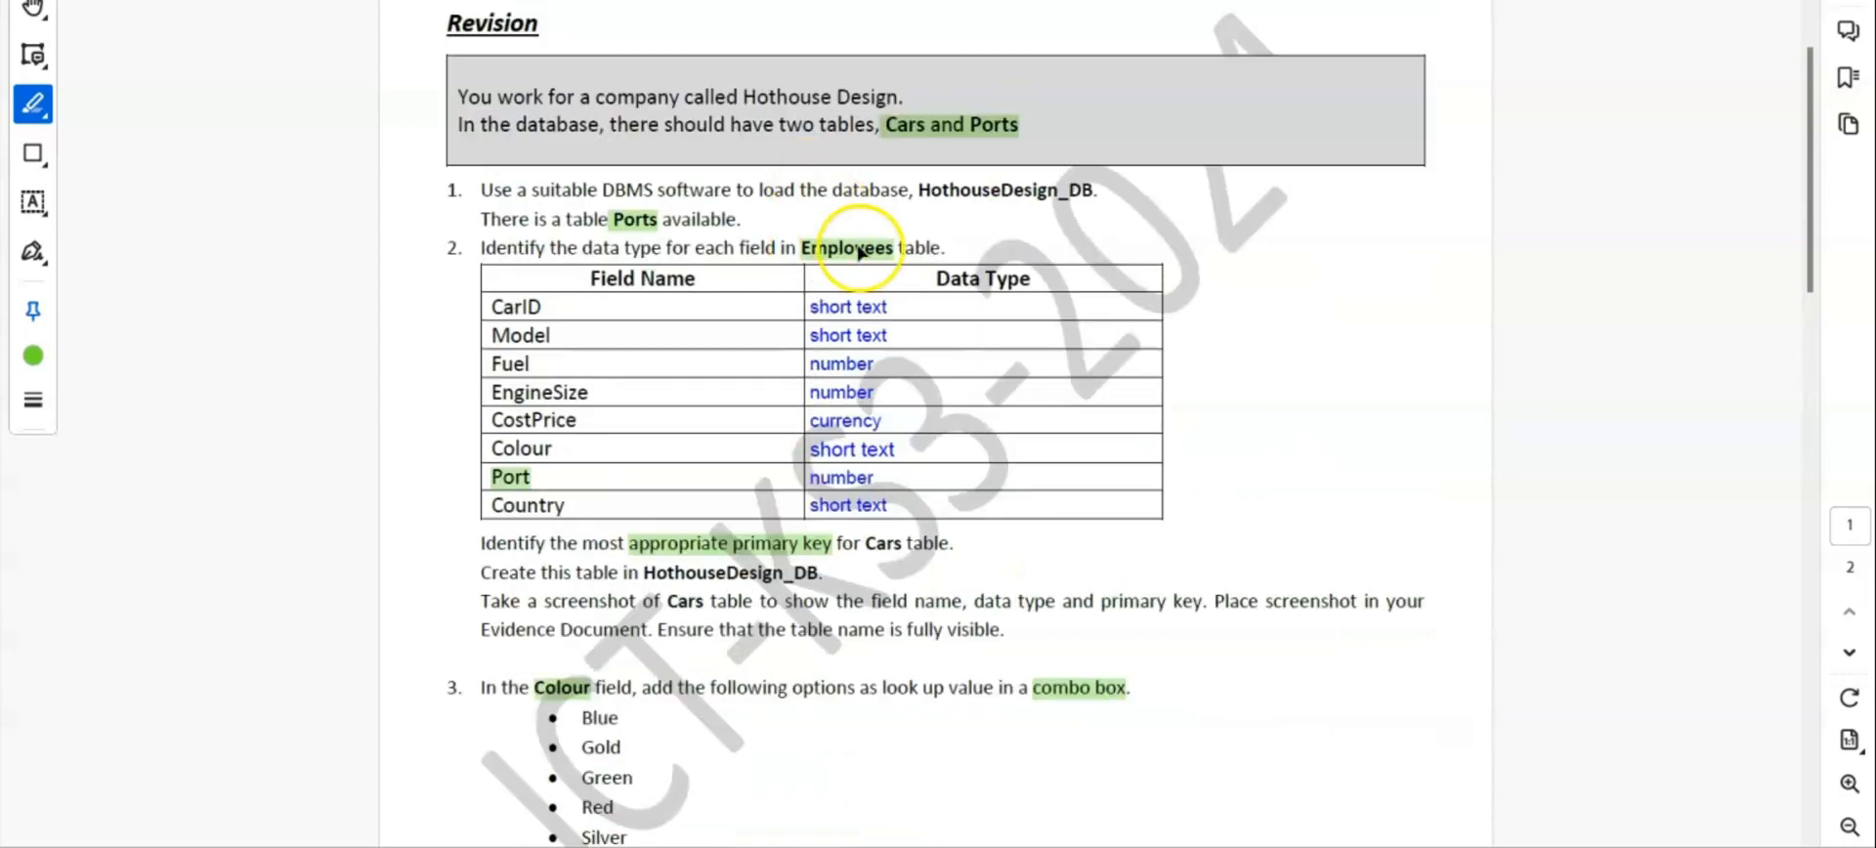
pyautogui.click(35, 159)
pyautogui.click(139, 153)
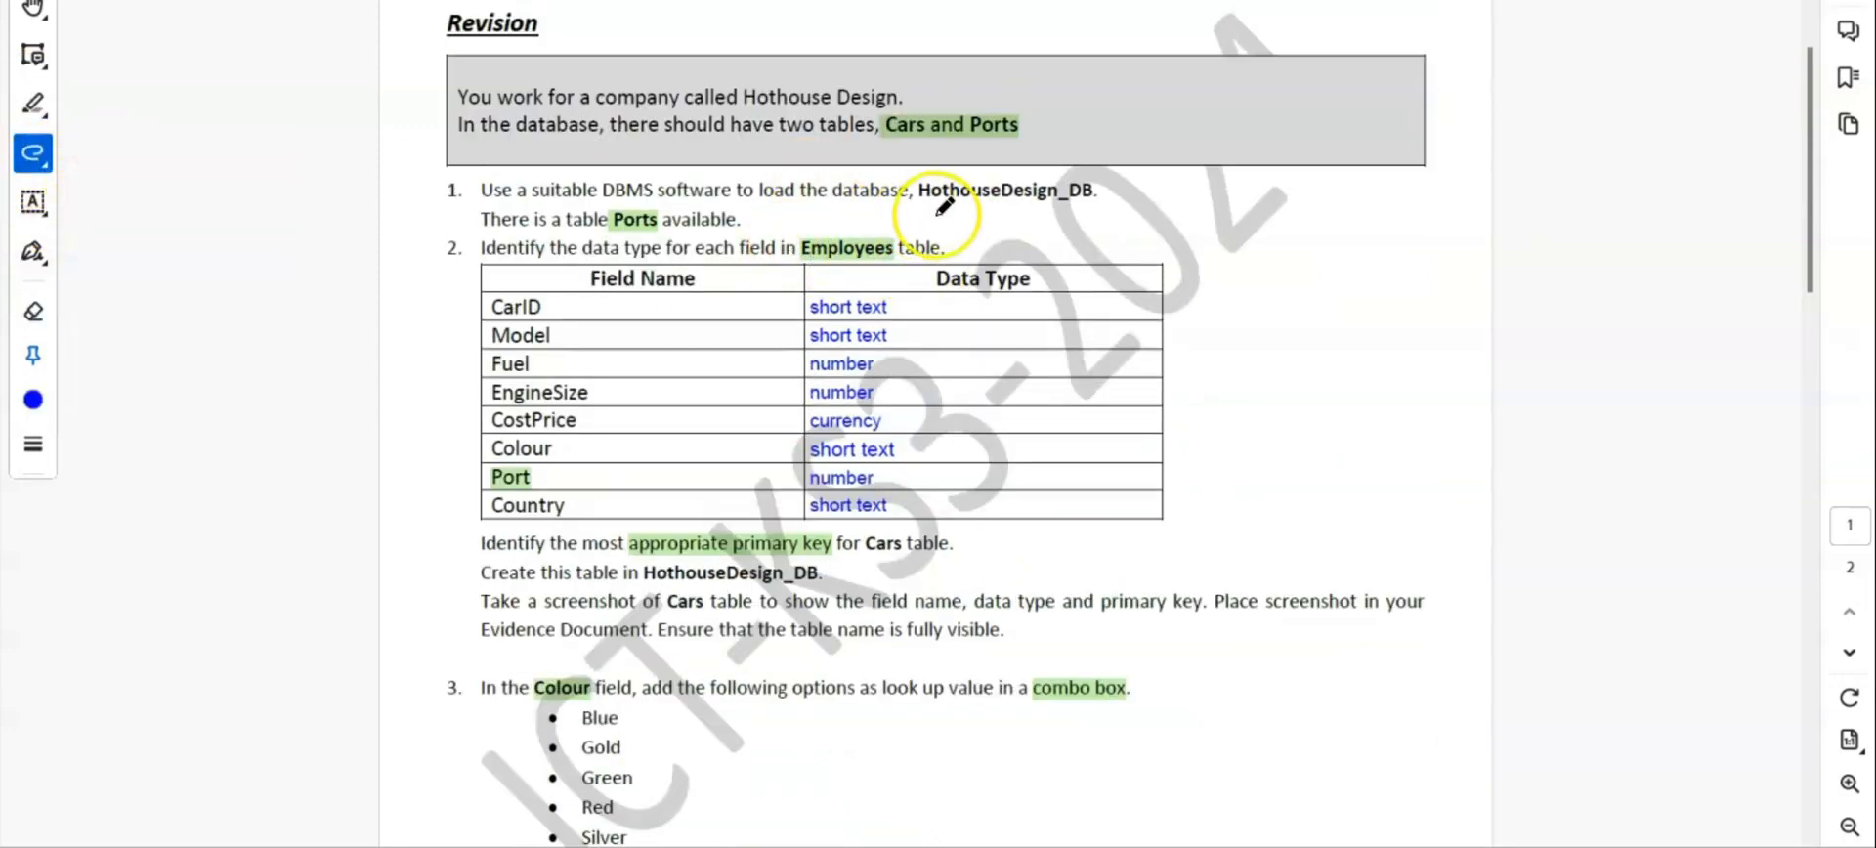
pyautogui.moveTo(803, 261)
pyautogui.mouseDown()
pyautogui.moveTo(887, 231)
pyautogui.moveTo(875, 256)
pyautogui.moveTo(904, 247)
pyautogui.moveTo(829, 221)
pyautogui.moveTo(885, 222)
pyautogui.moveTo(867, 229)
pyautogui.mouseUp()
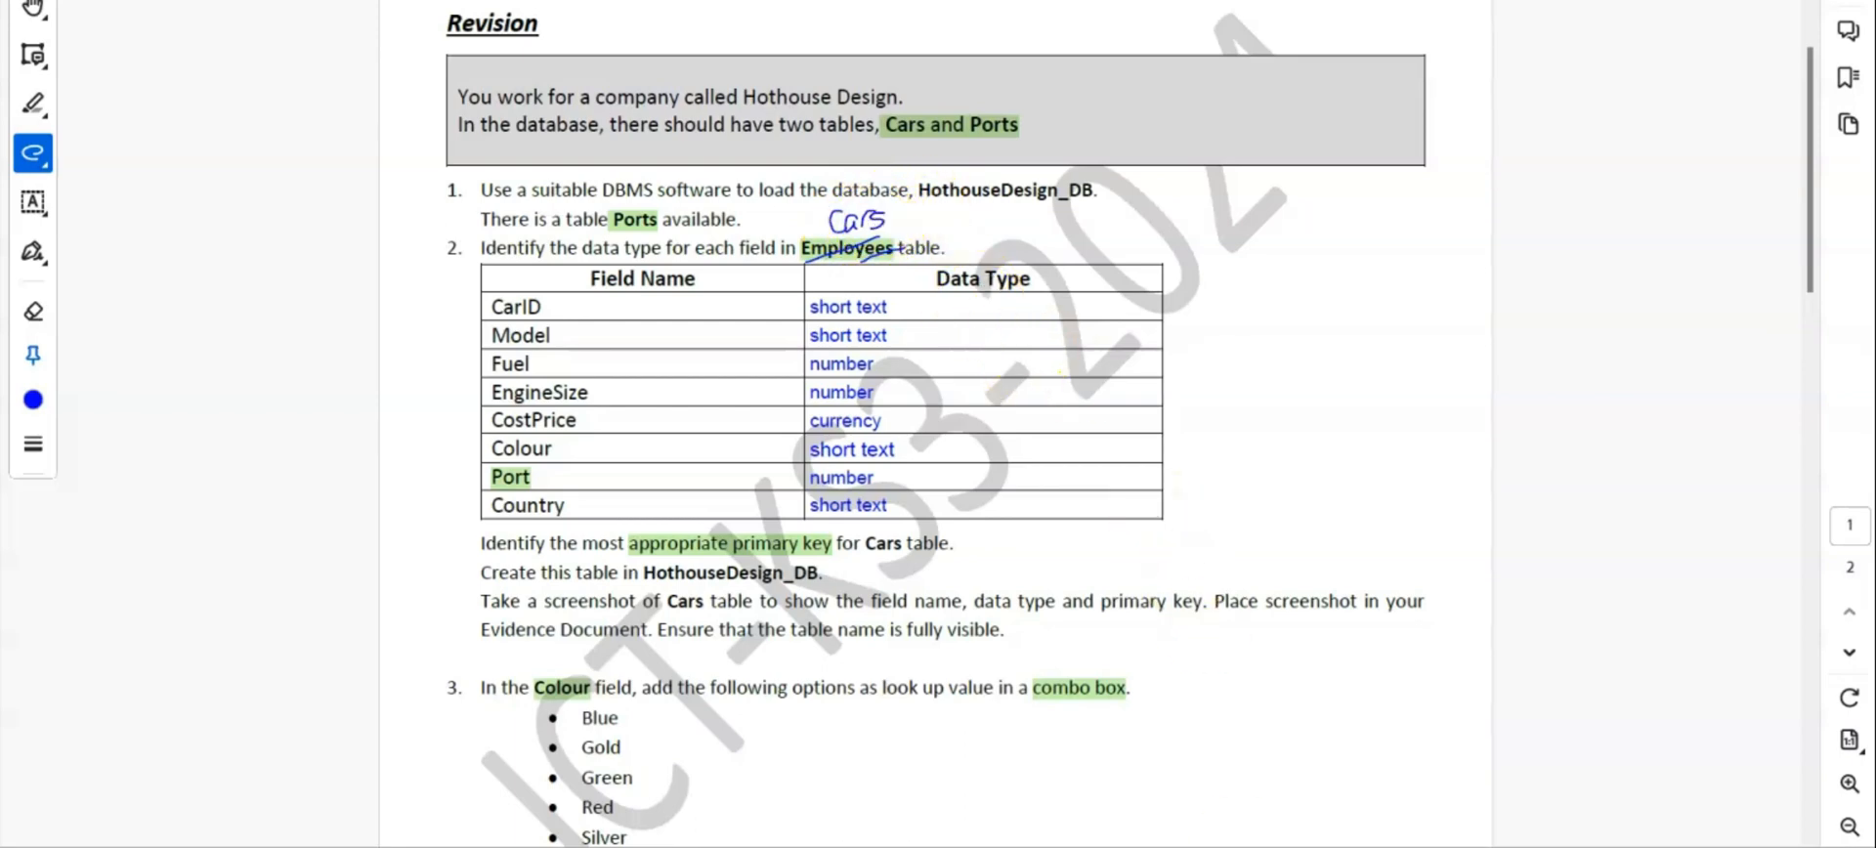
# Switch to Access and rename the Employees table as Cars
pyautogui.hotkey('alt', 'Tab')
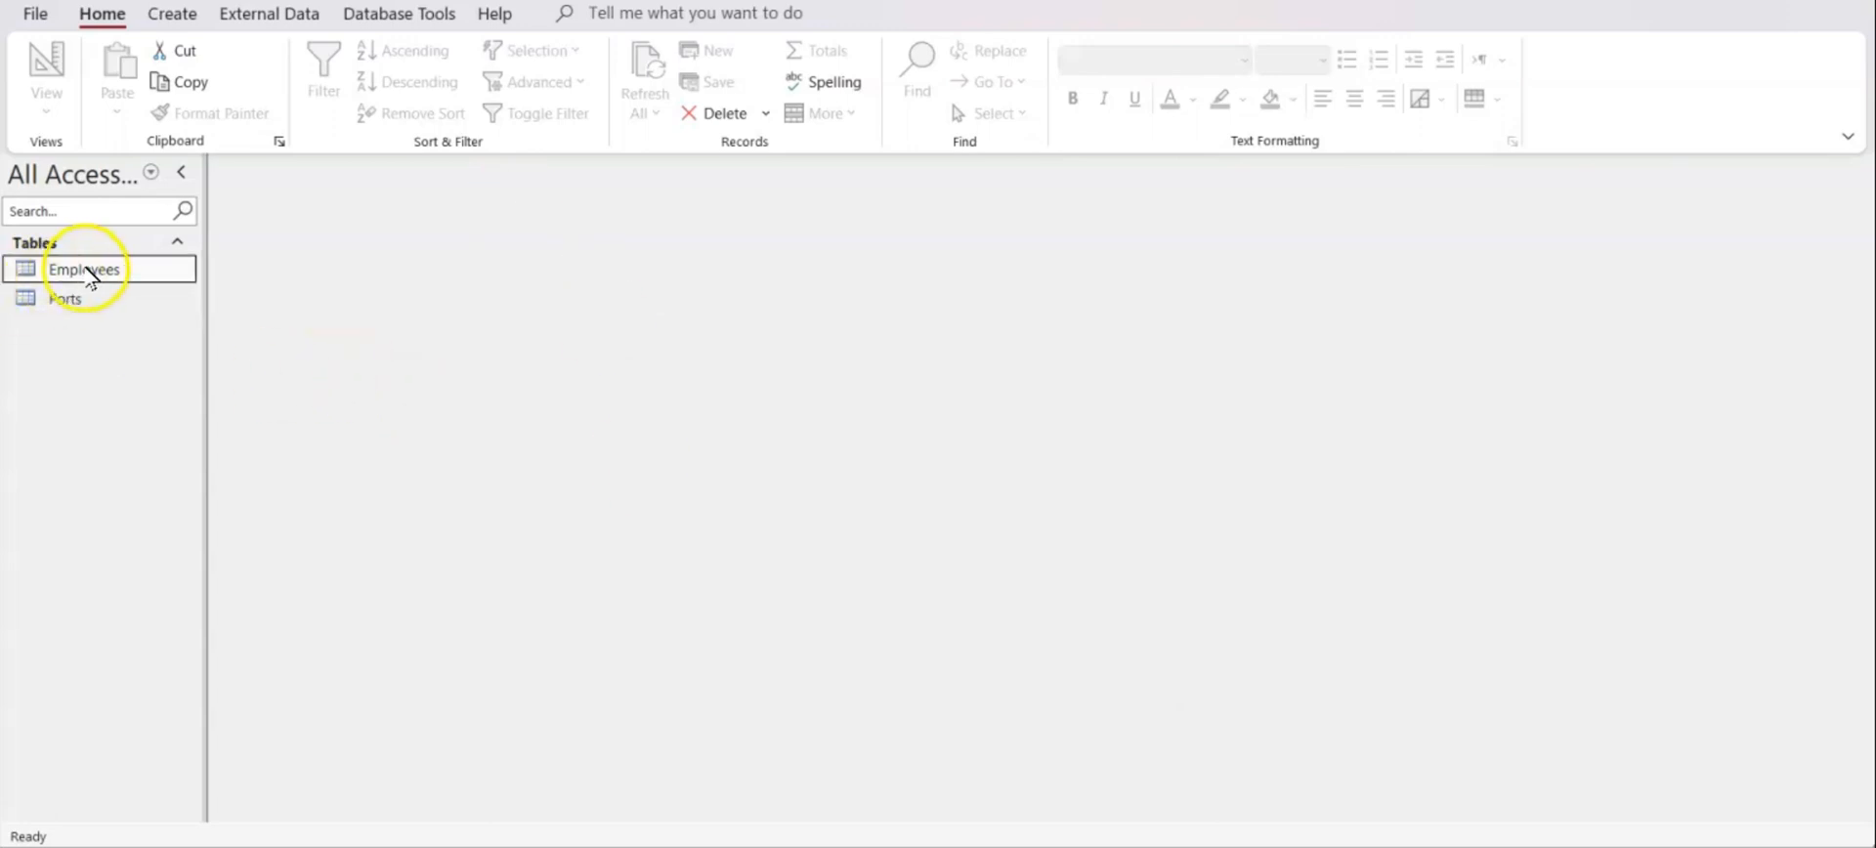
pyautogui.rightClick(86, 272)
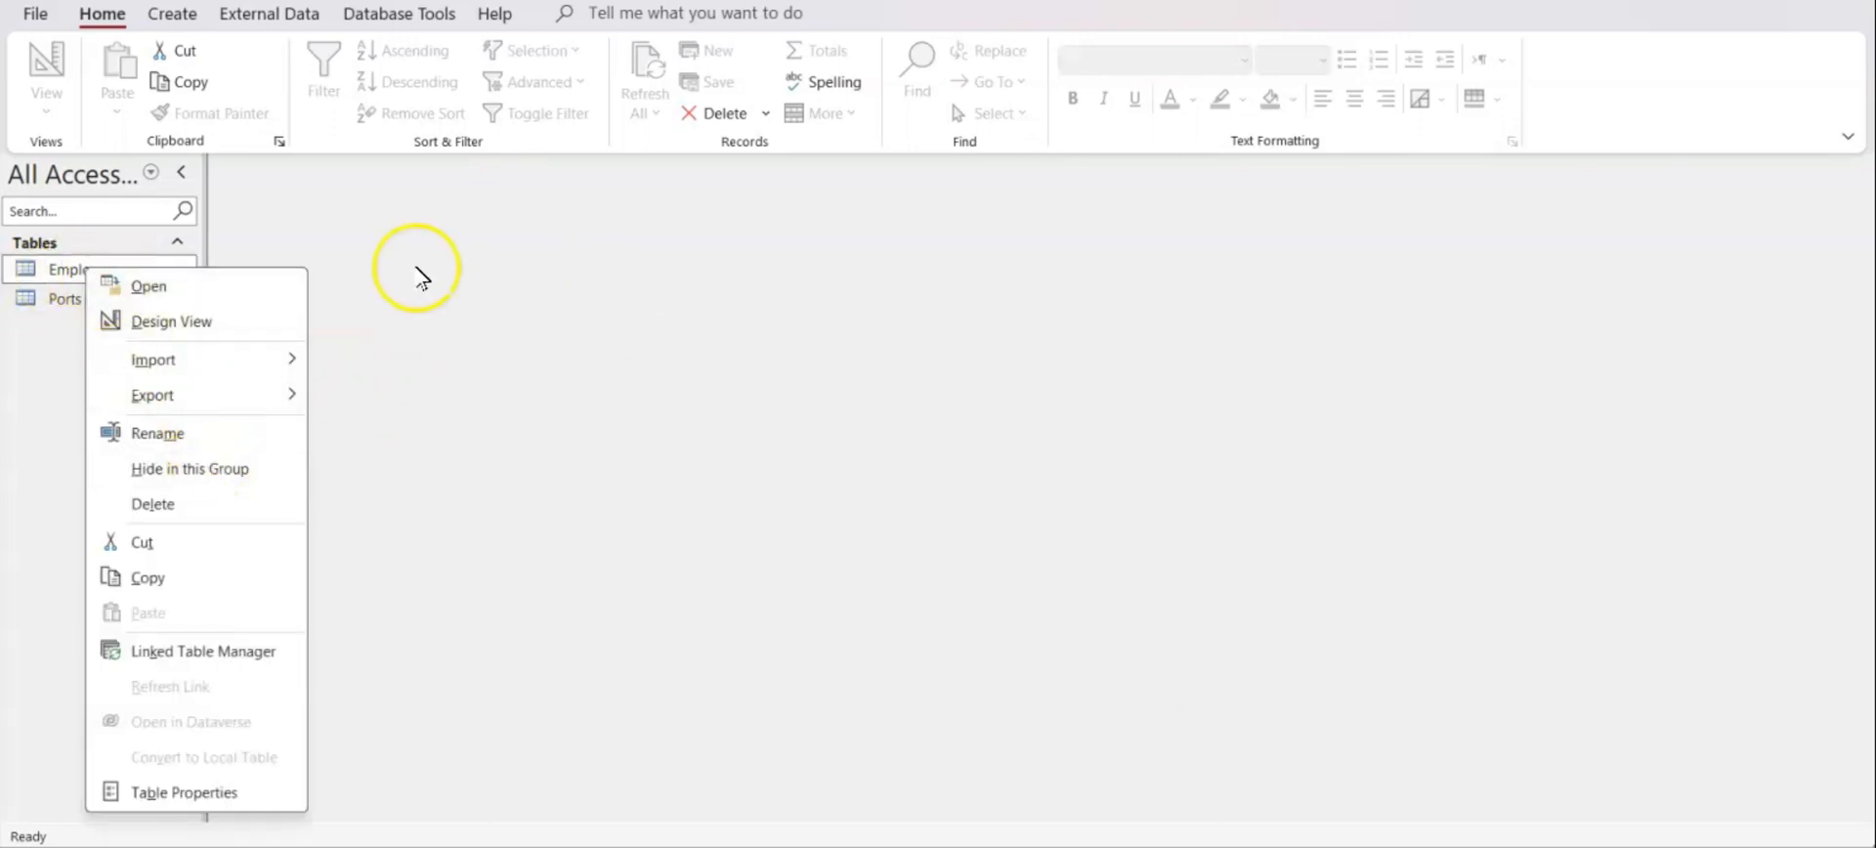
pyautogui.click(158, 432)
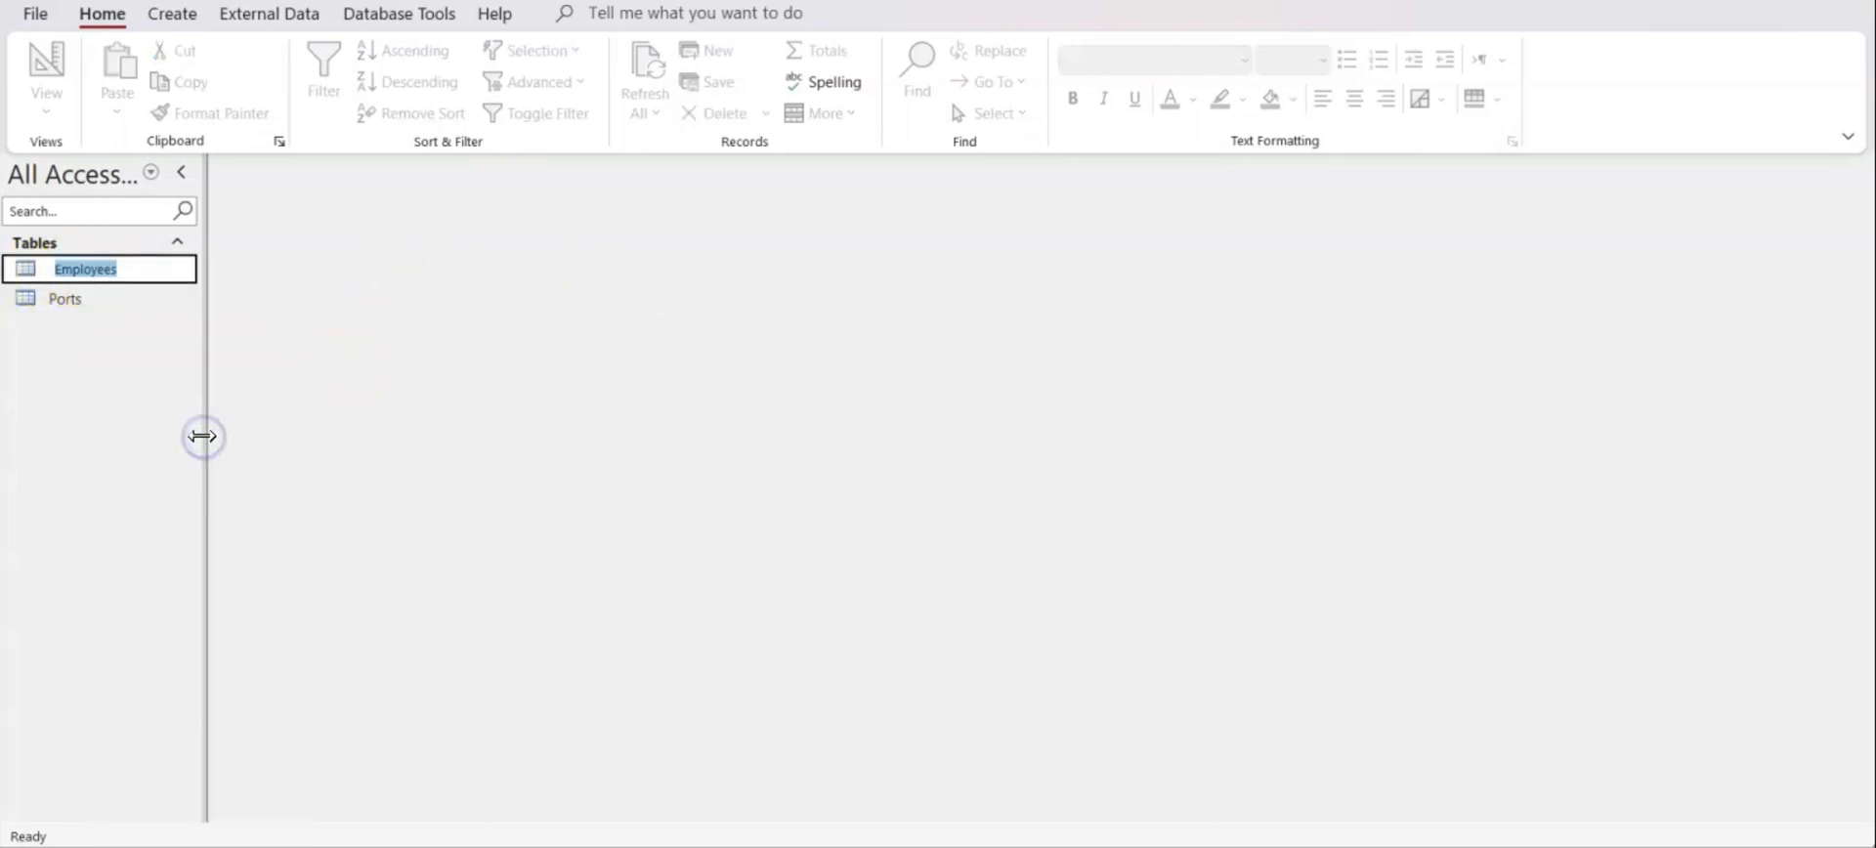
pyautogui.write('Cars')
pyautogui.press('Return')
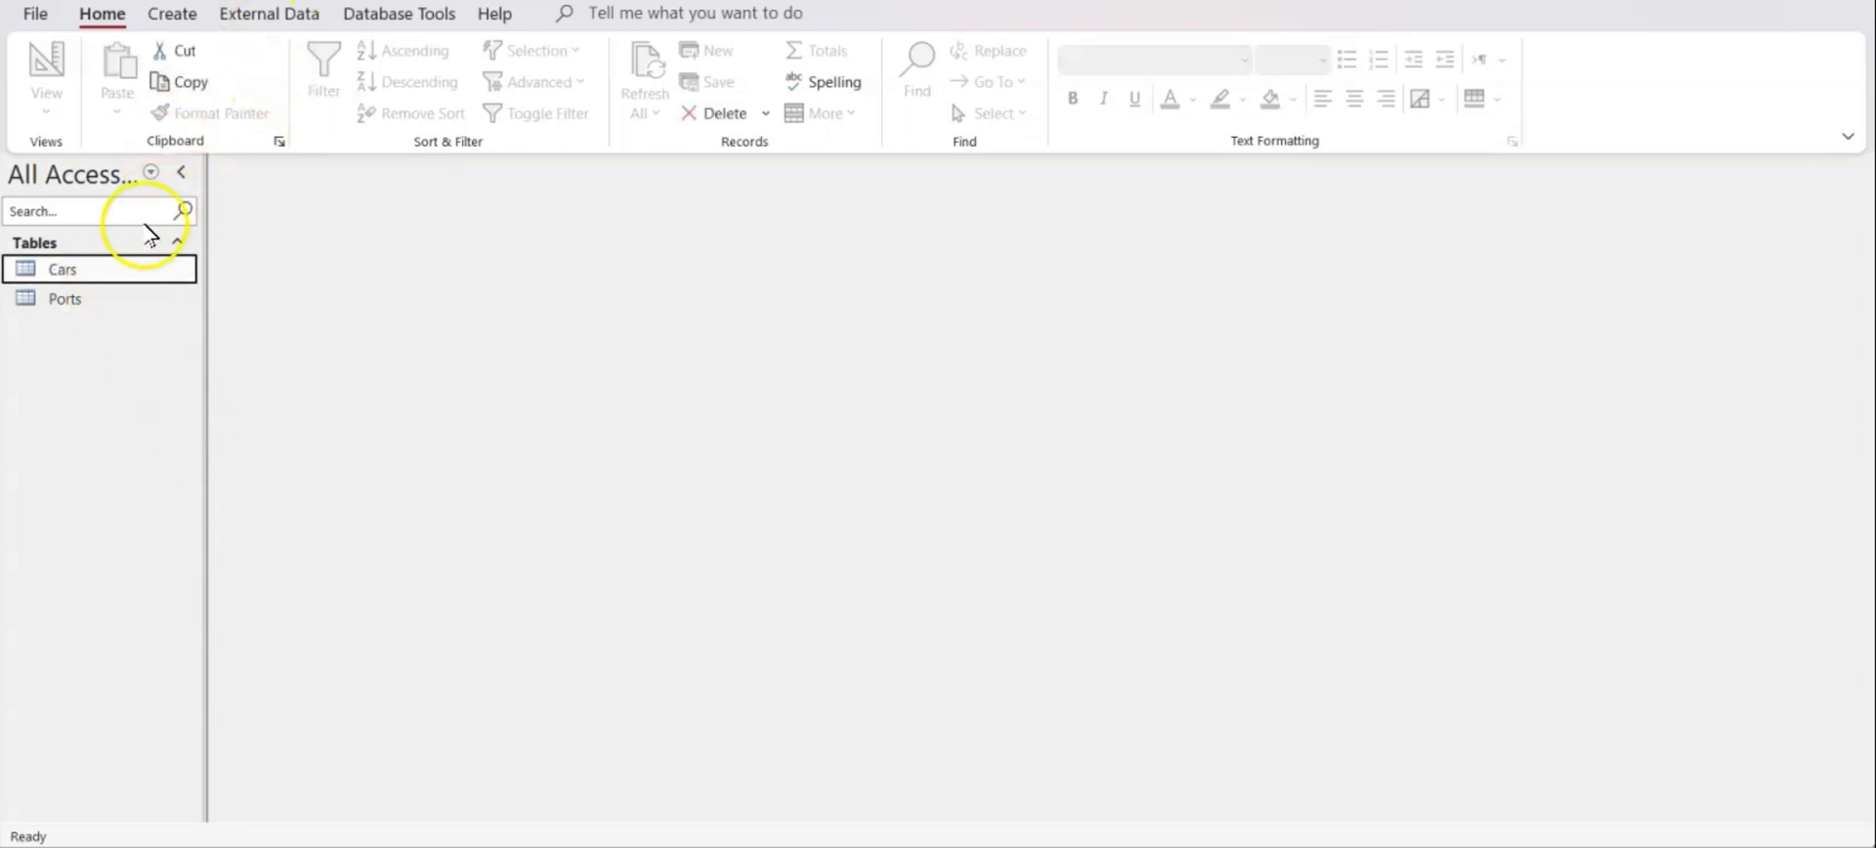
# Reopen the Relationships window and add the Cars table beside Ports
pyautogui.click(403, 14)
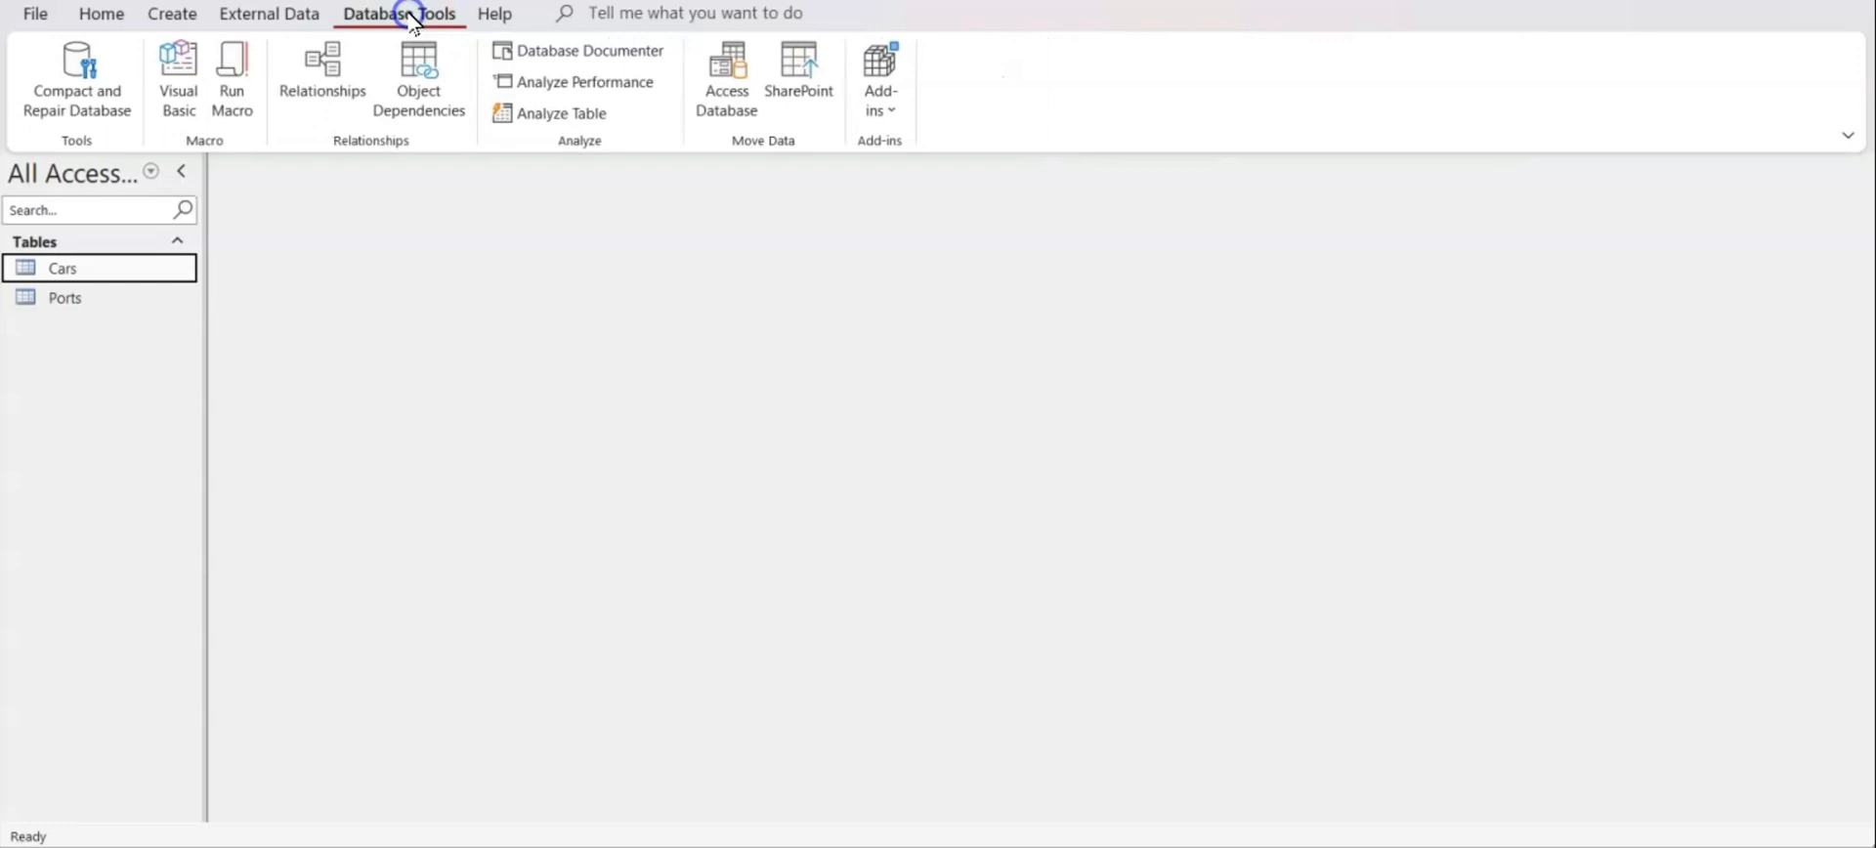
pyautogui.click(322, 74)
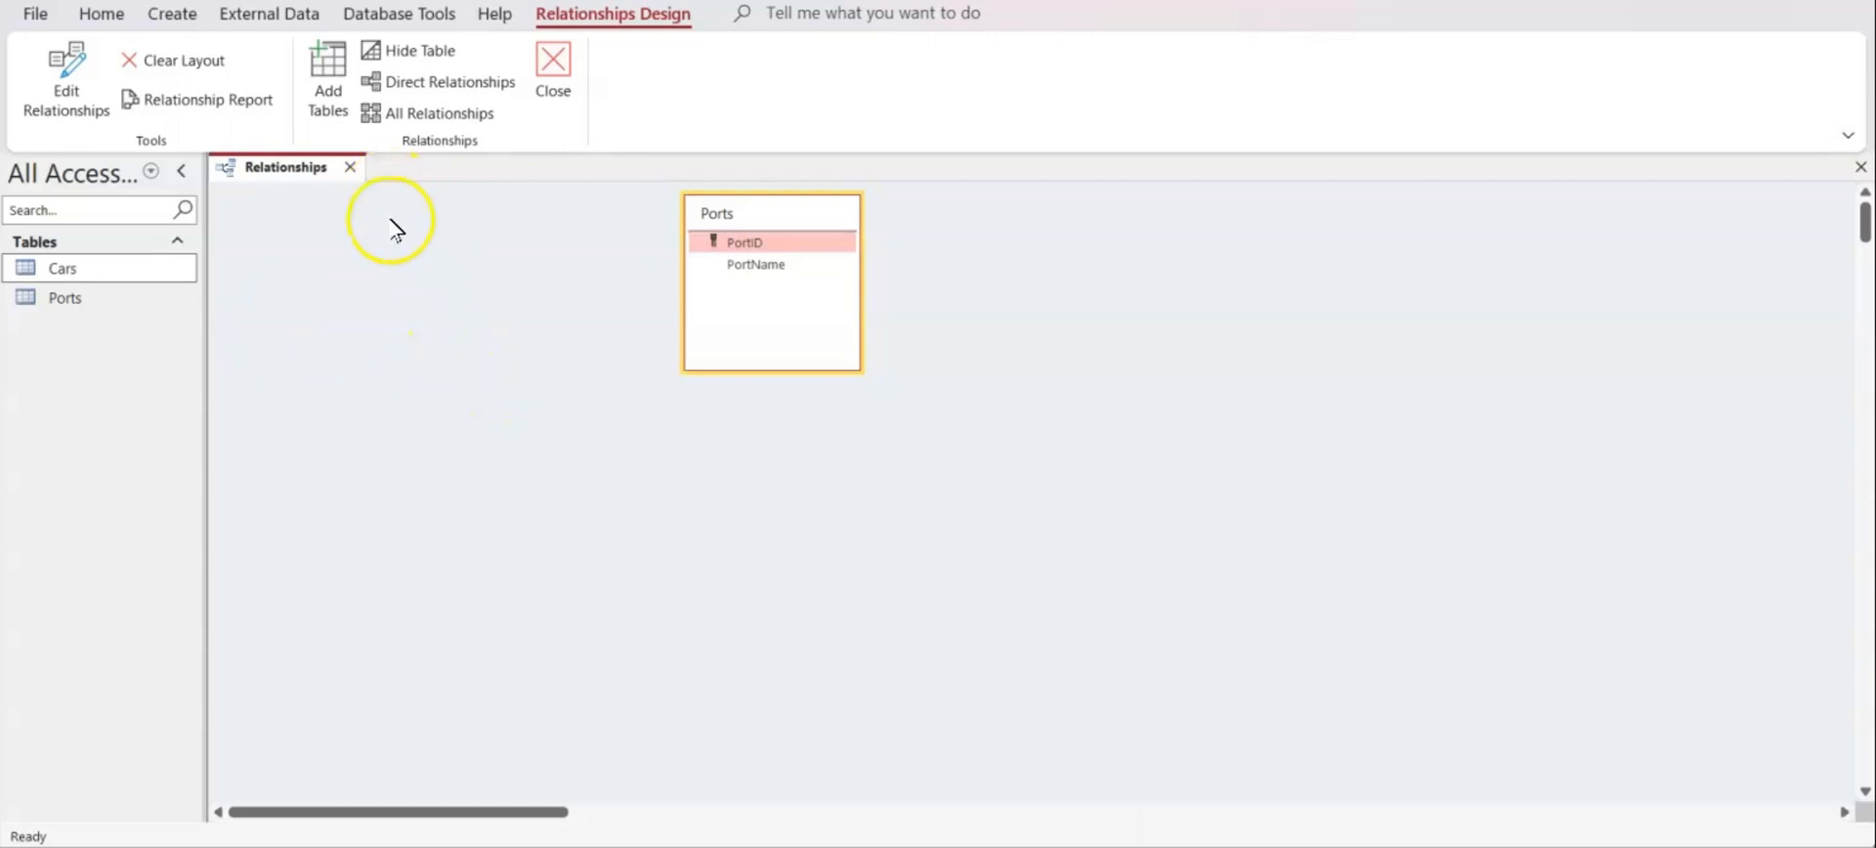
pyautogui.click(322, 93)
pyautogui.click(1651, 326)
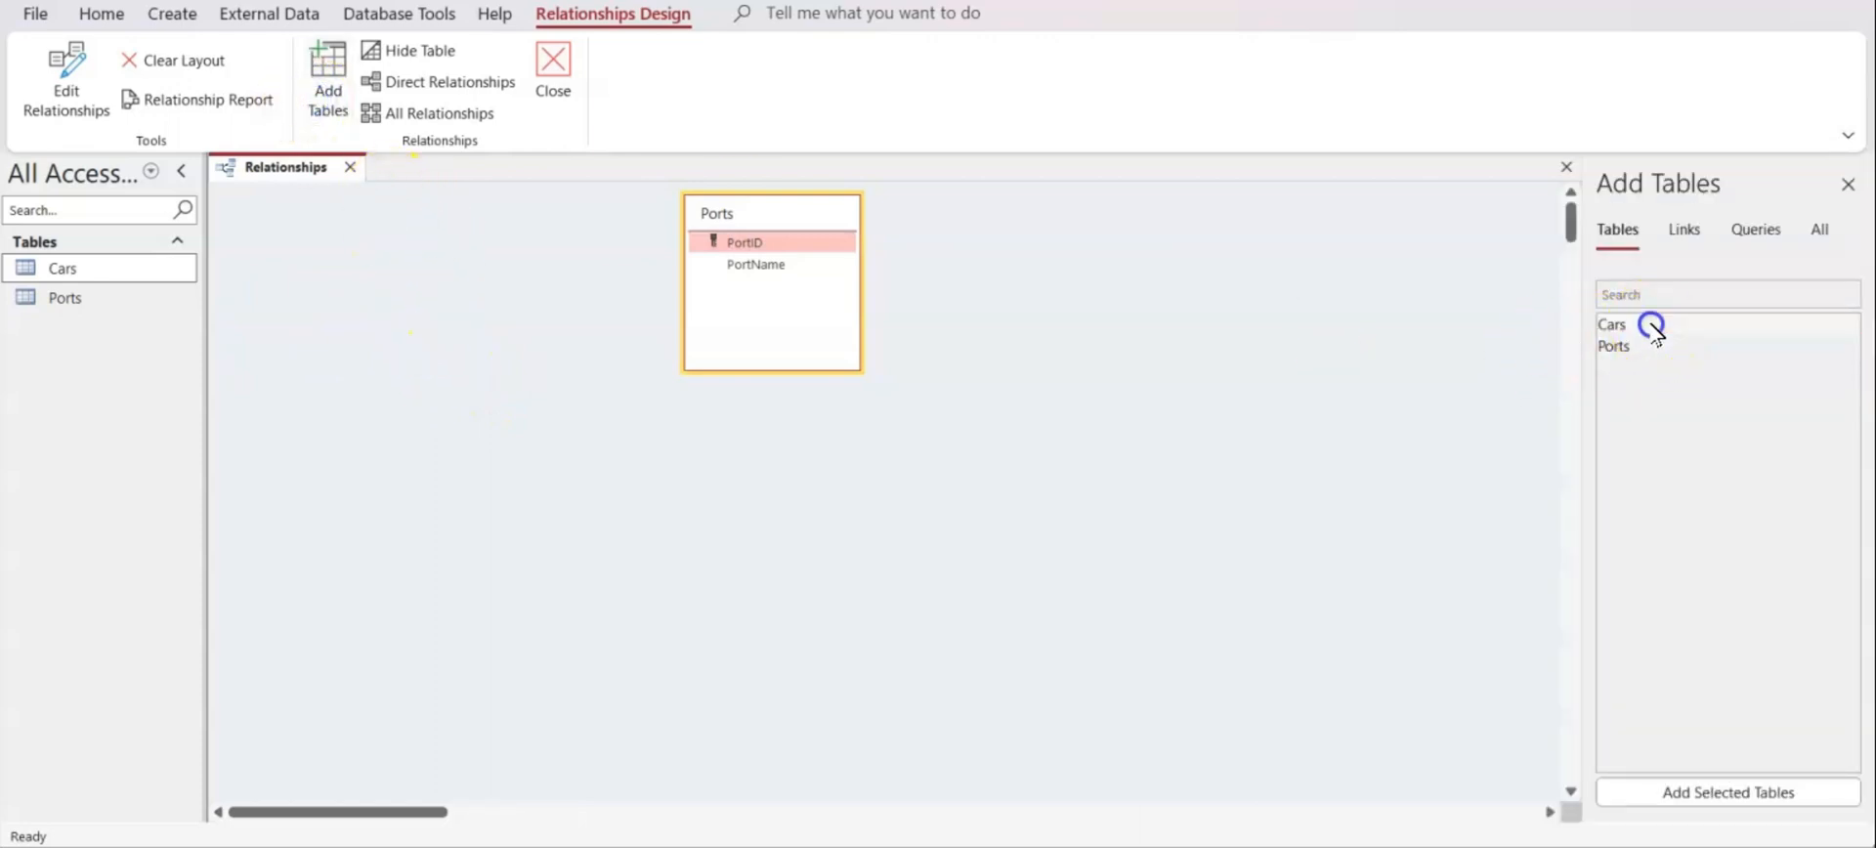
pyautogui.doubleClick(1651, 325)
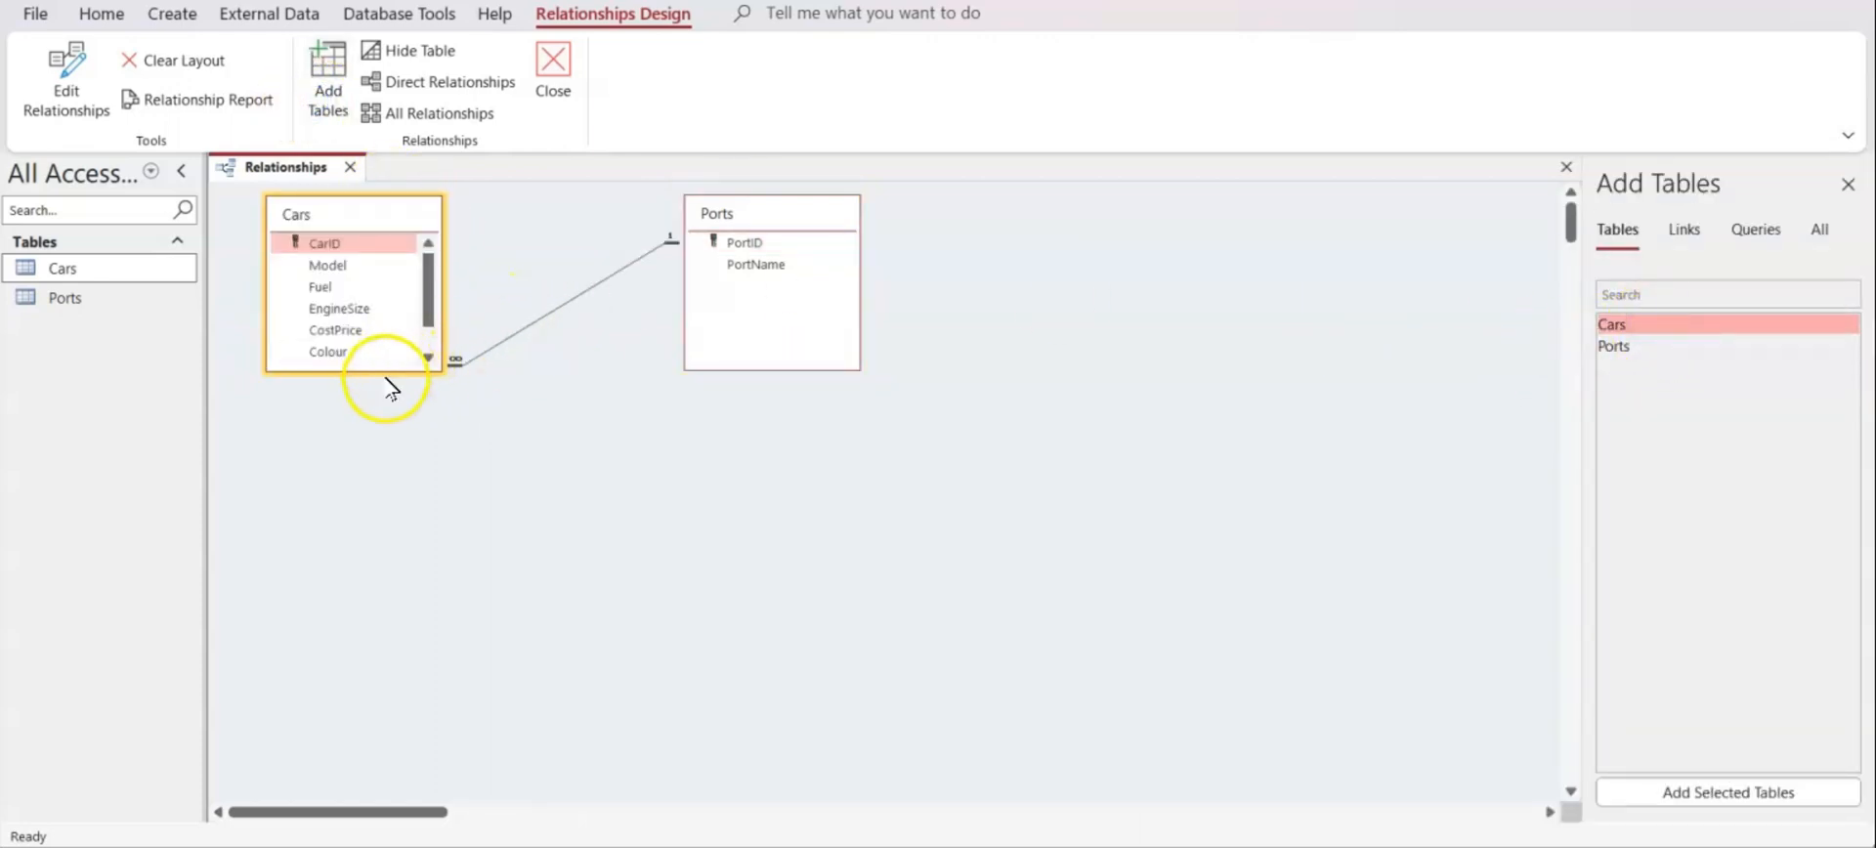
# Enlarge the Cars field list to show all its fields, and capture a screenshot of the relationship between Cars and Ports
pyautogui.moveTo(388, 370); pyautogui.dragTo(394, 469)
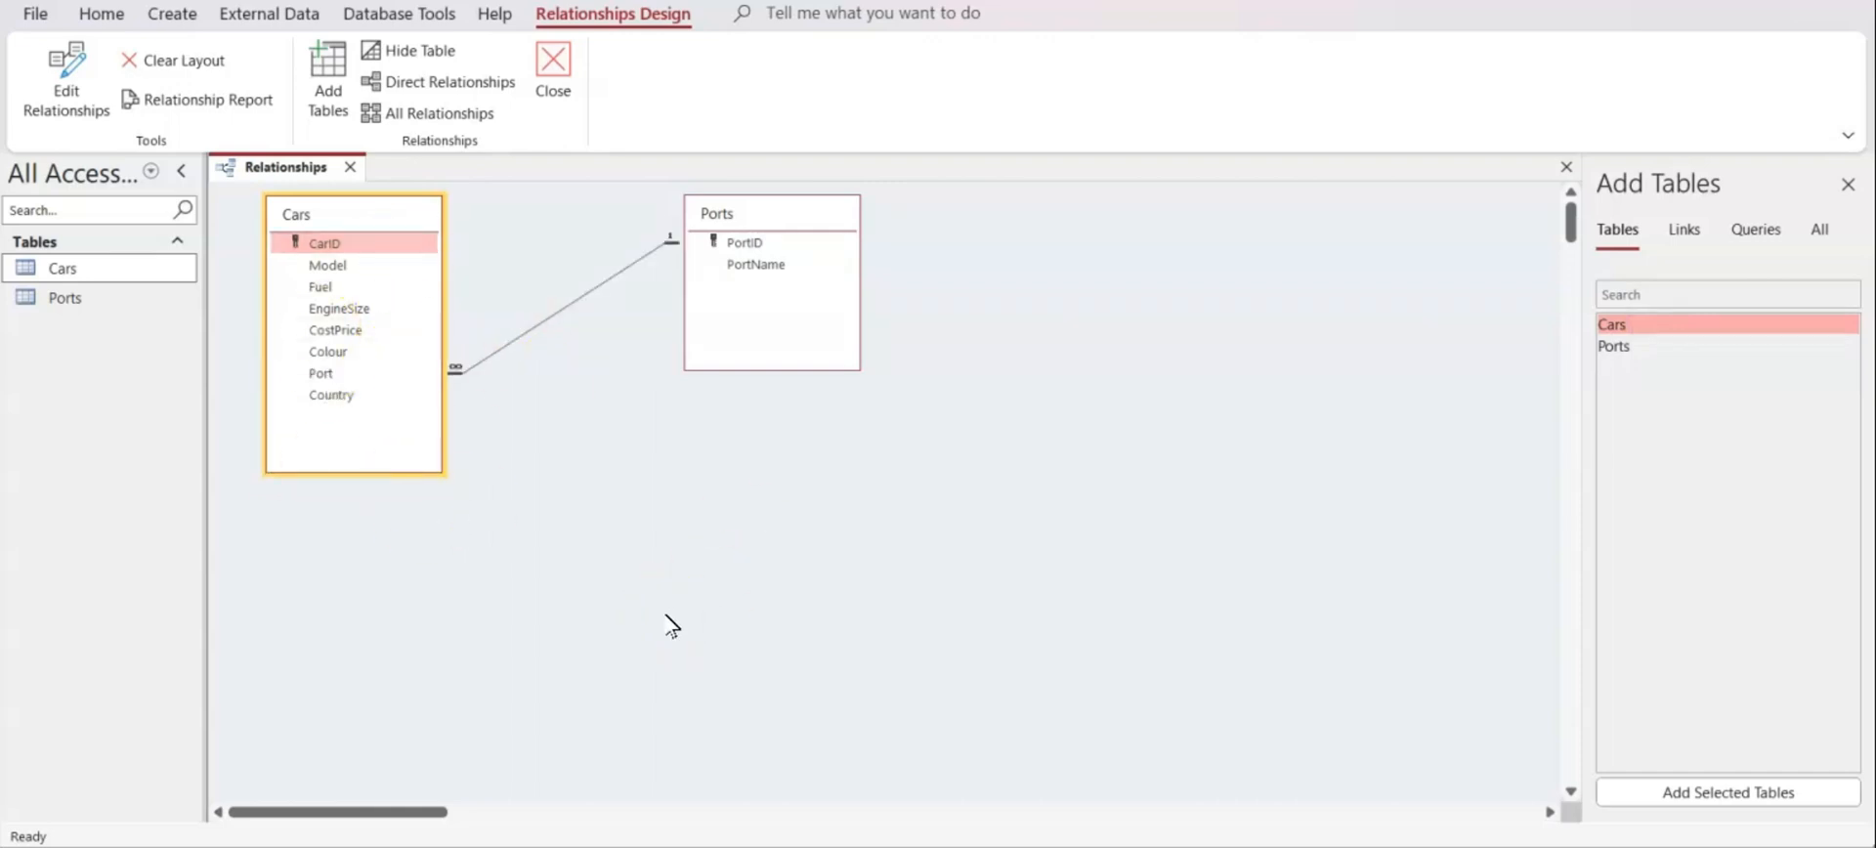
pyautogui.press('super+shift+s')
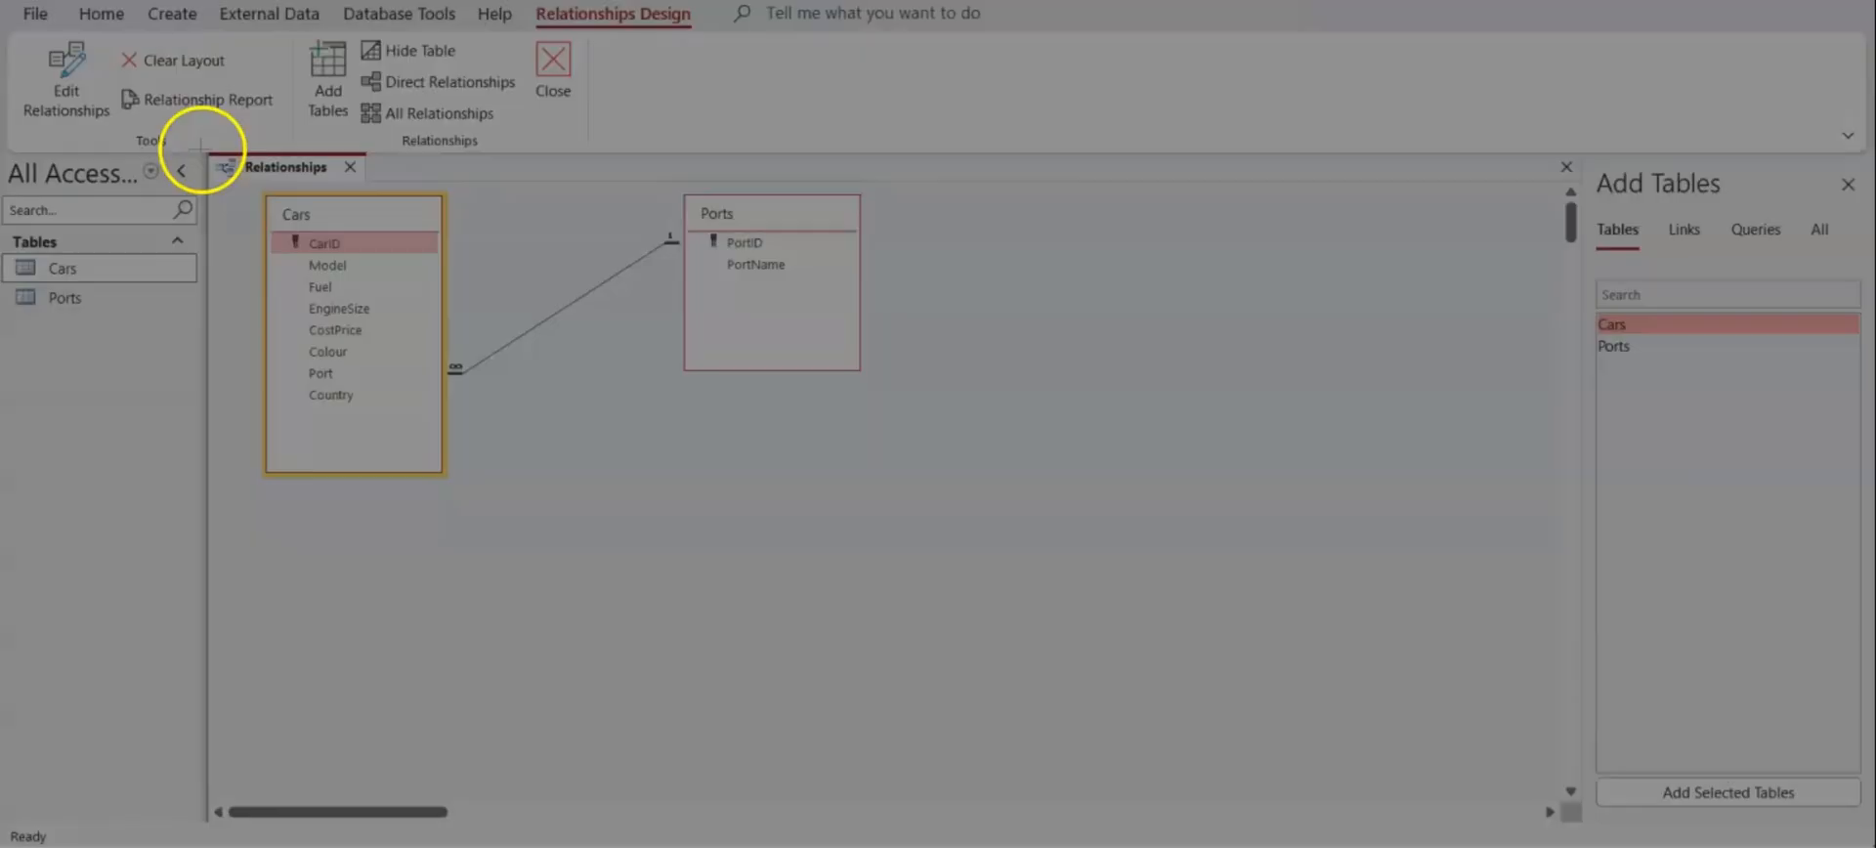
pyautogui.moveTo(200, 144); pyautogui.dragTo(997, 532)
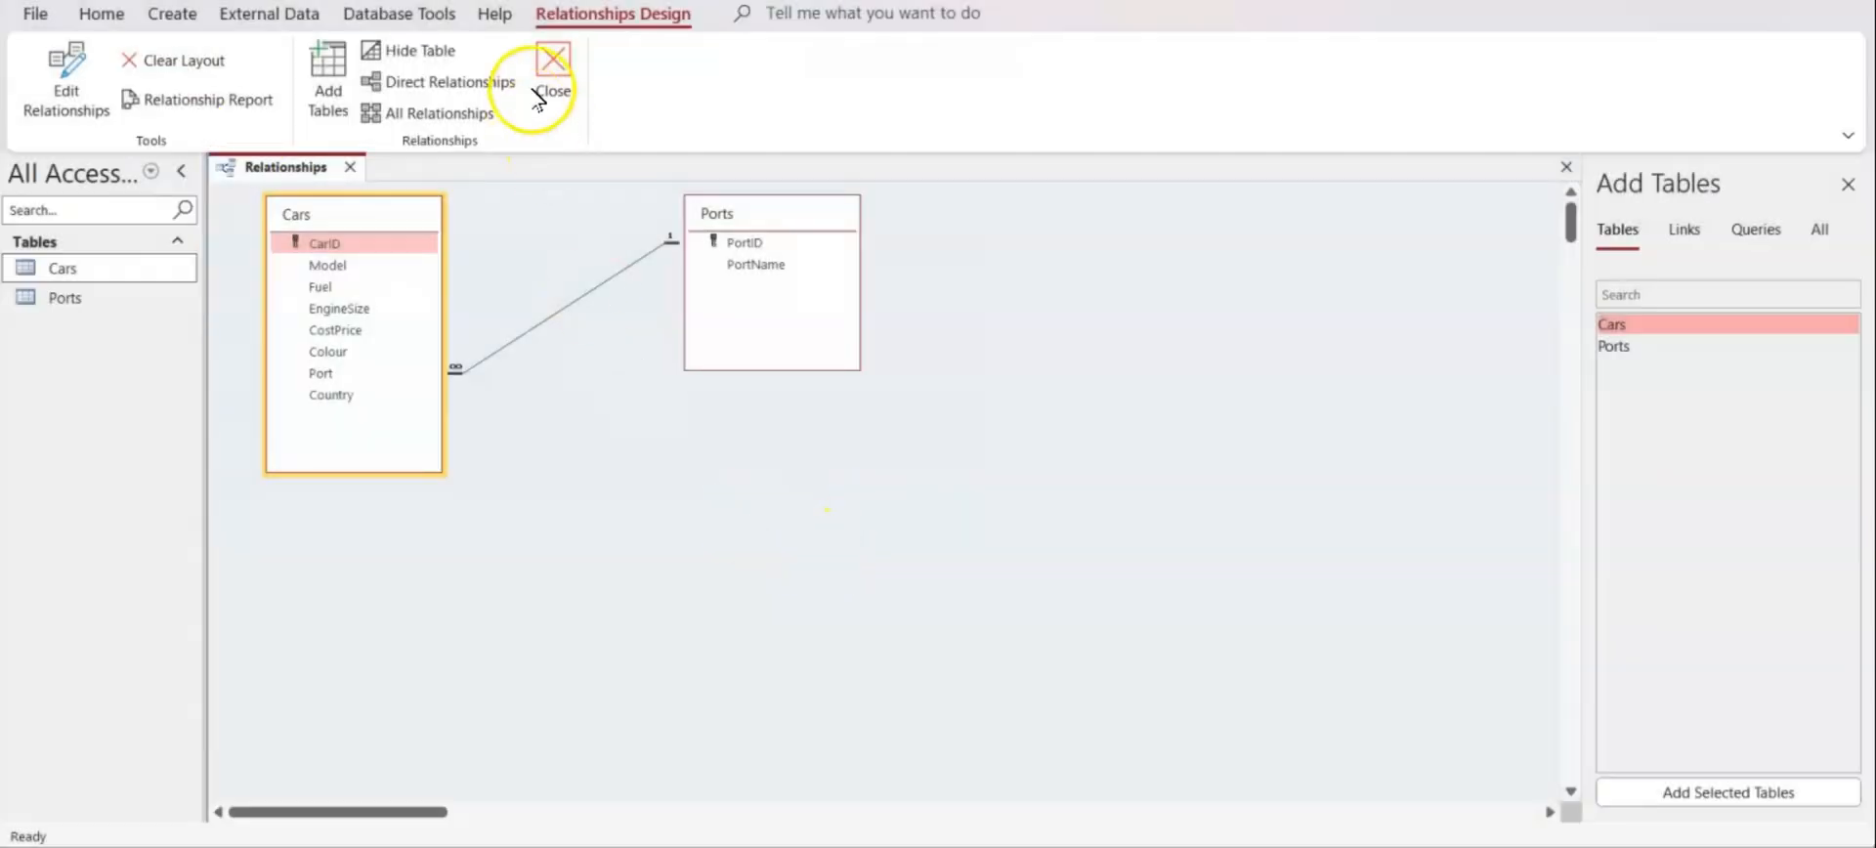
# Close the Relationships window, switch to the Word document, and add a "Step 5:" heading with the relationship screenshot pasted under it
pyautogui.click(552, 83)
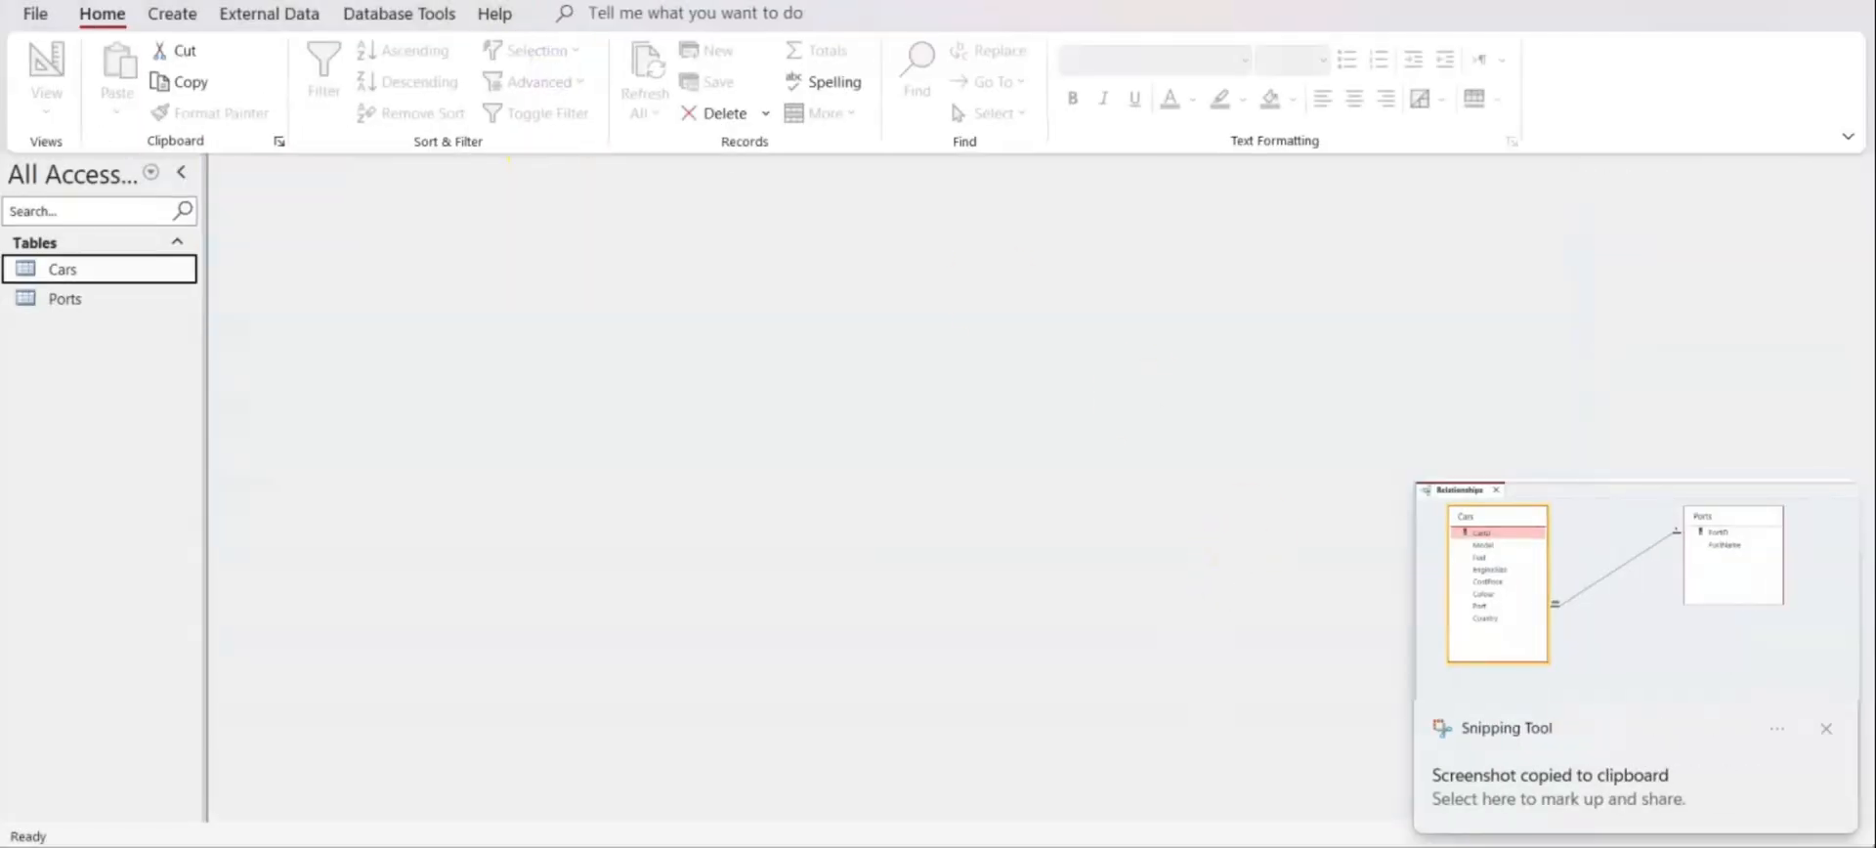
pyautogui.hotkey('alt', 'Tab')
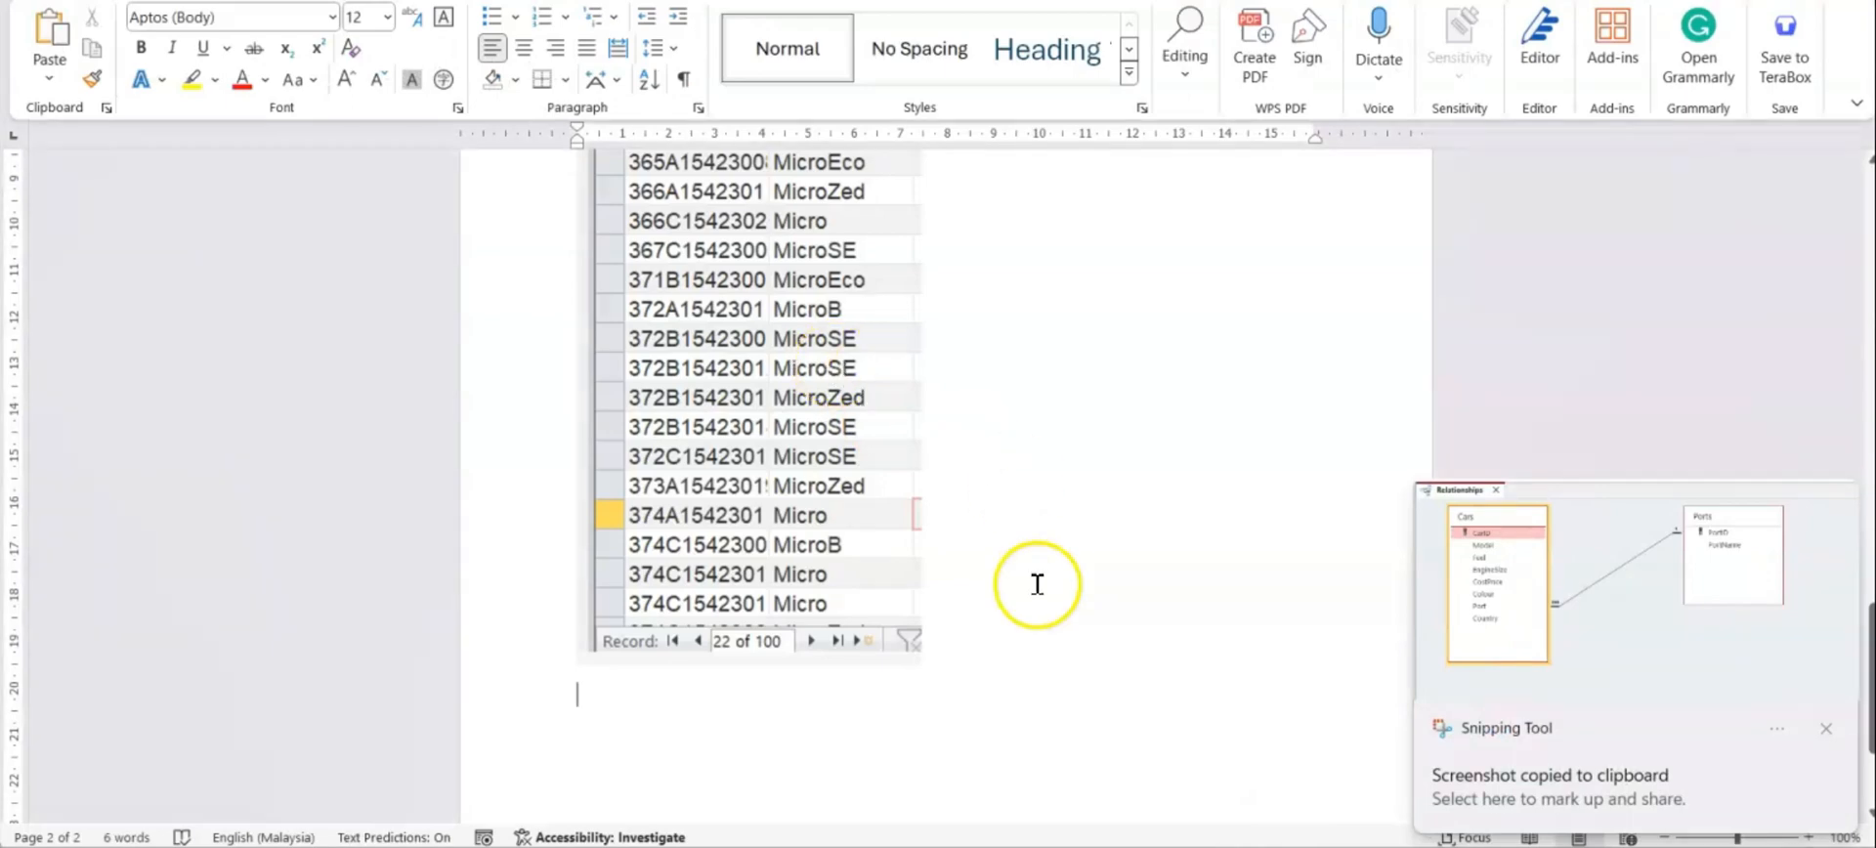
pyautogui.write('Ste')
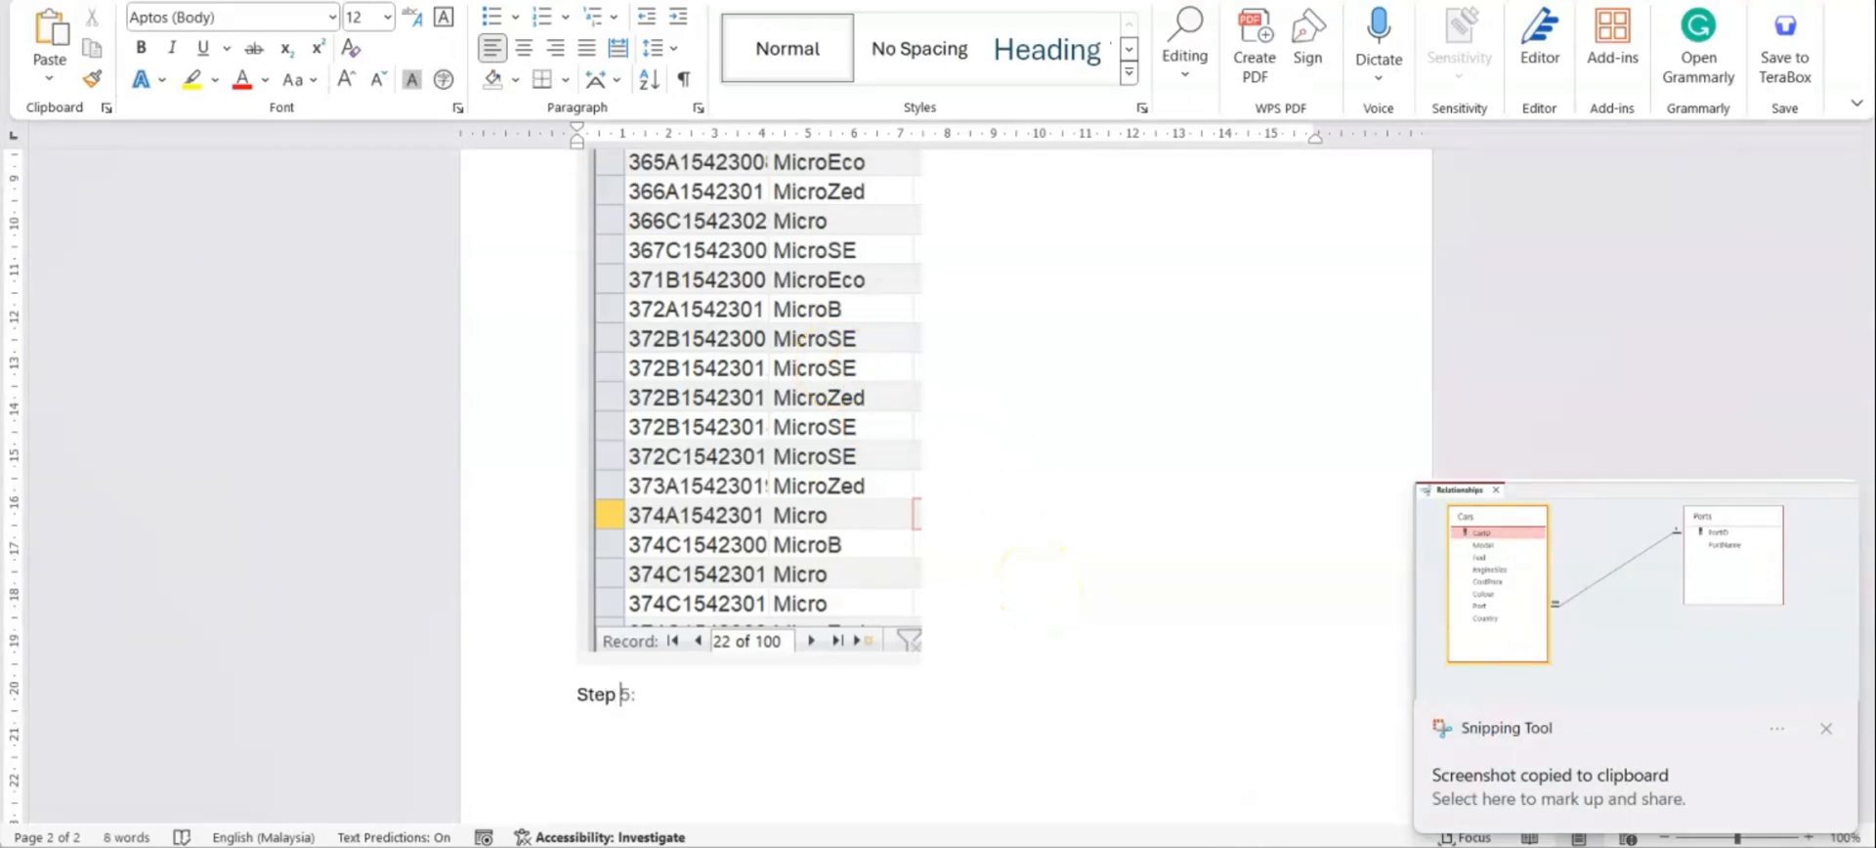
pyautogui.write('p 5:')
pyautogui.hotkey('ctrl', 'v')
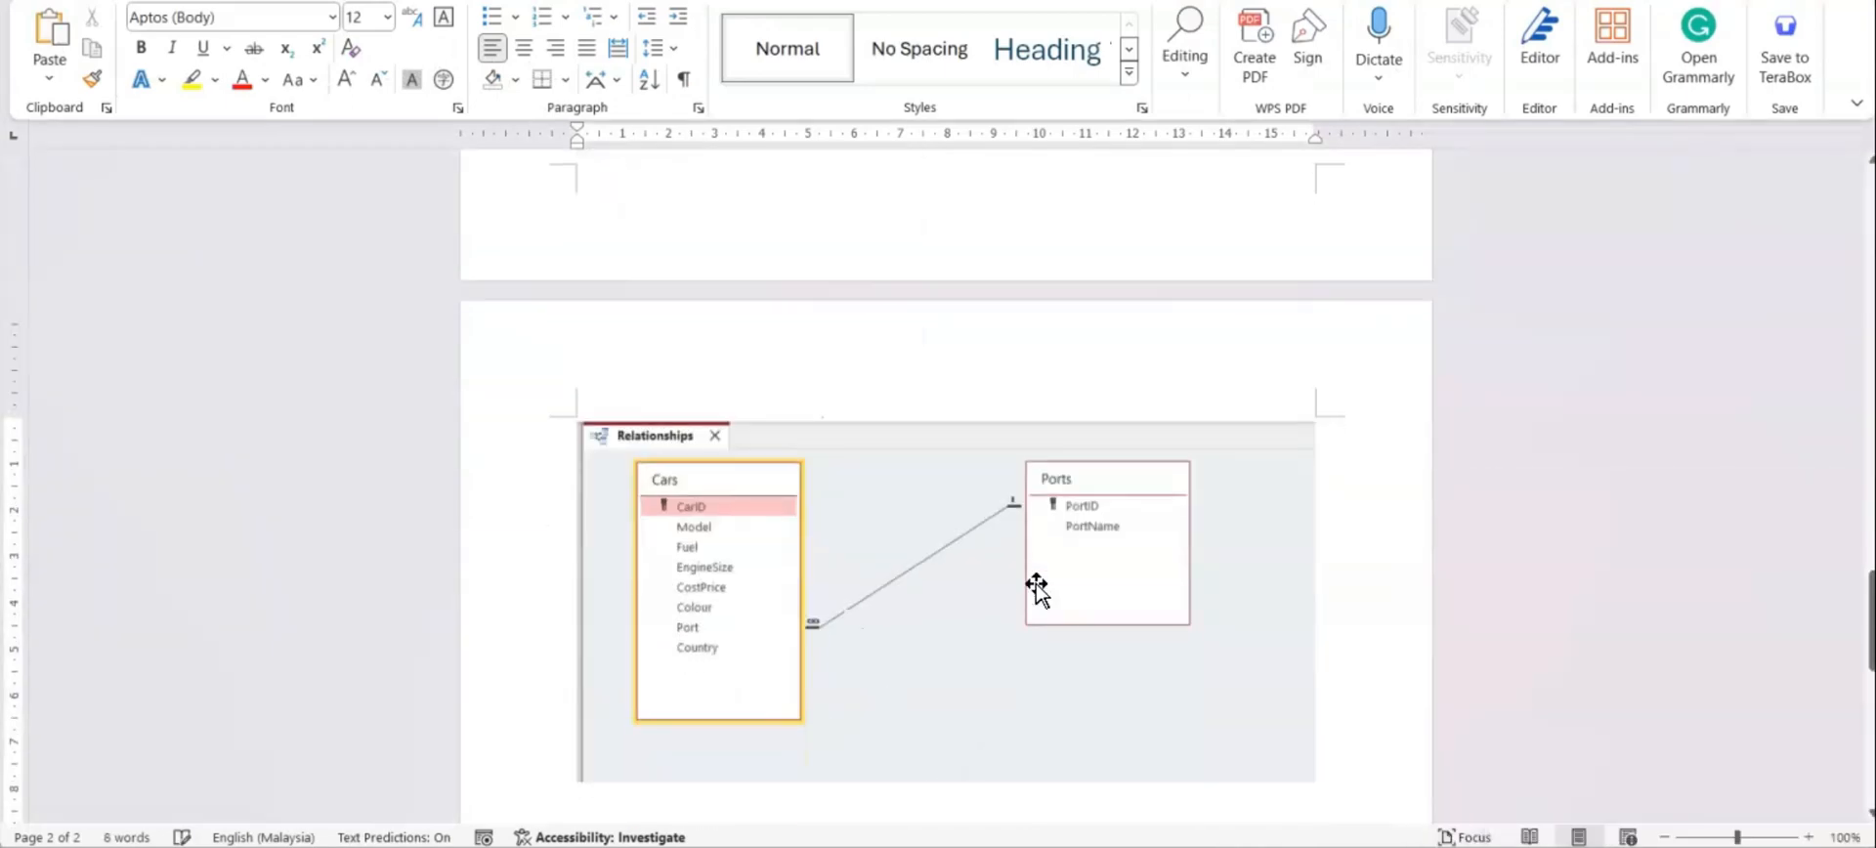
# Insert a page break before the "Step 5:" heading so it starts on the same page as its screenshot
pyautogui.scroll(5, 973, 534)
pyautogui.click(571, 609)
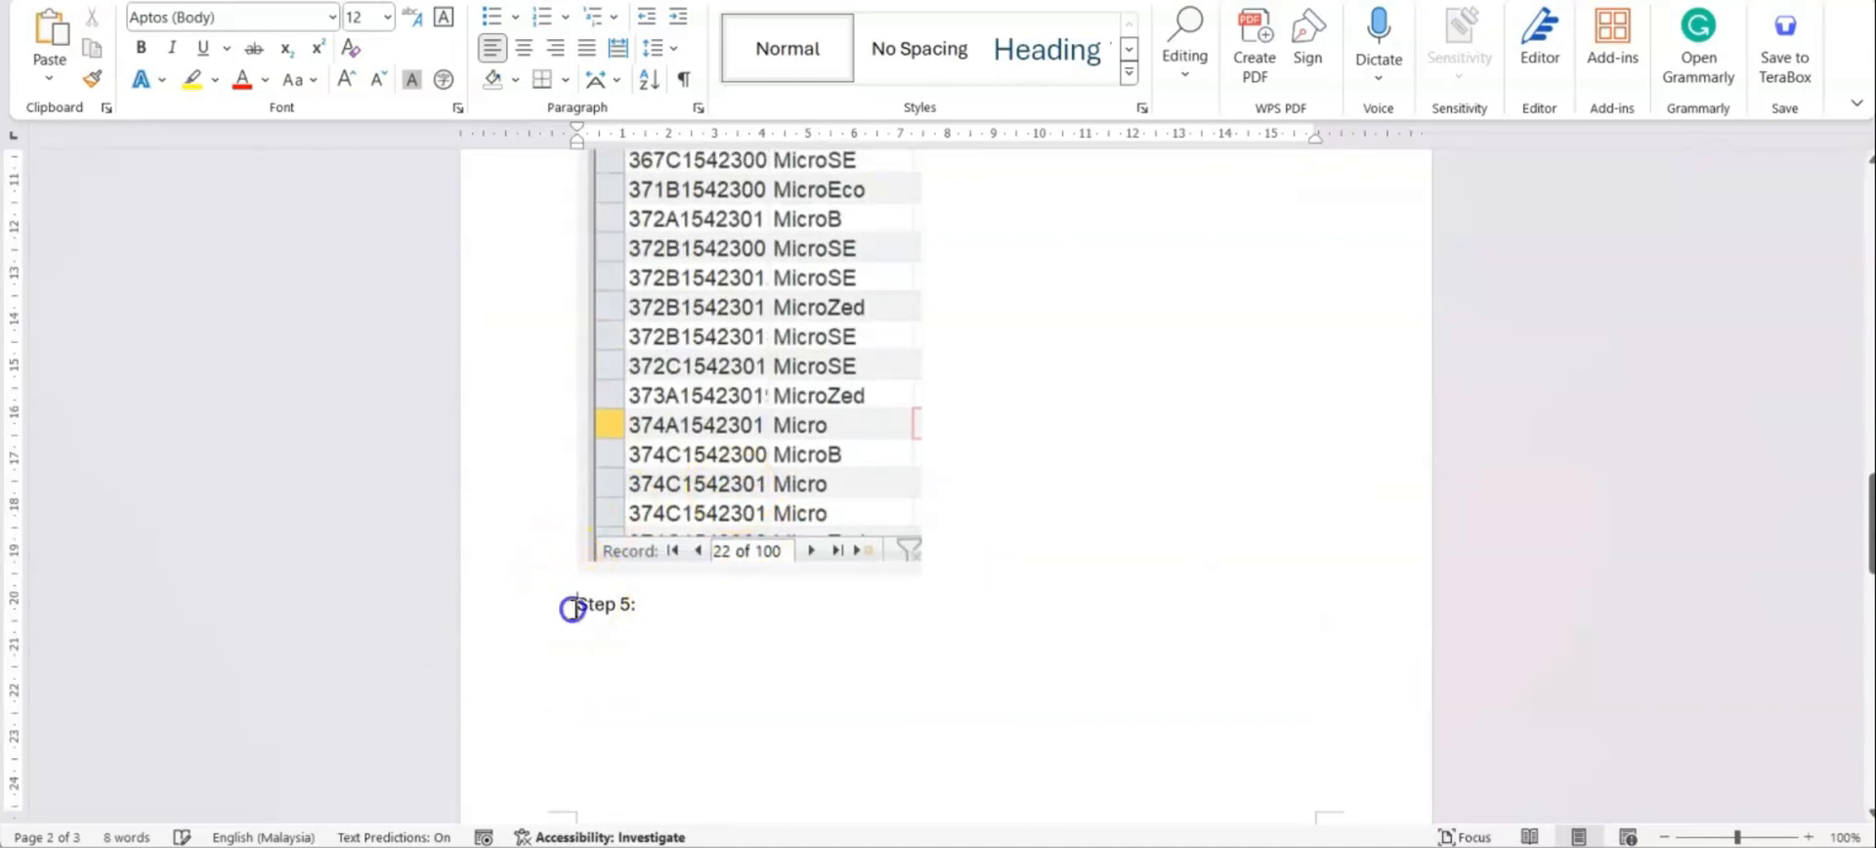
pyautogui.hotkey('ctrl', 'Return')
pyautogui.scroll(-5, 684, 635)
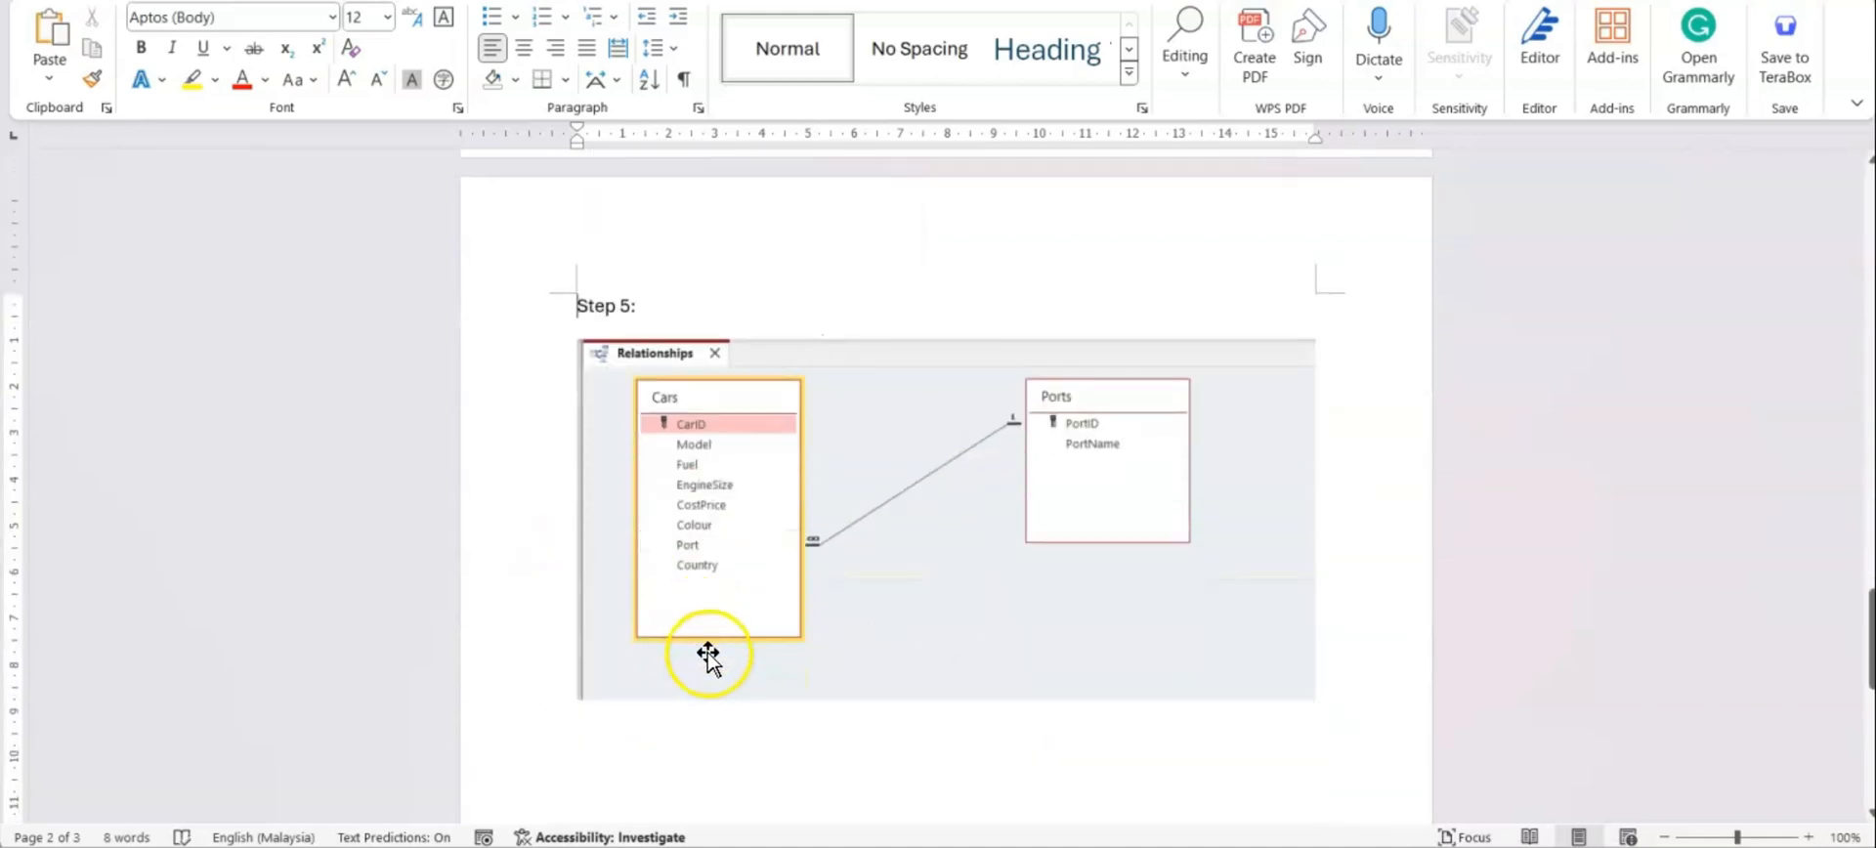
# Select the old Step 4 image, switch to Access, open the Cars table in Datasheet View, and capture its records with the first one selected
pyautogui.scroll(15, 1059, 629)
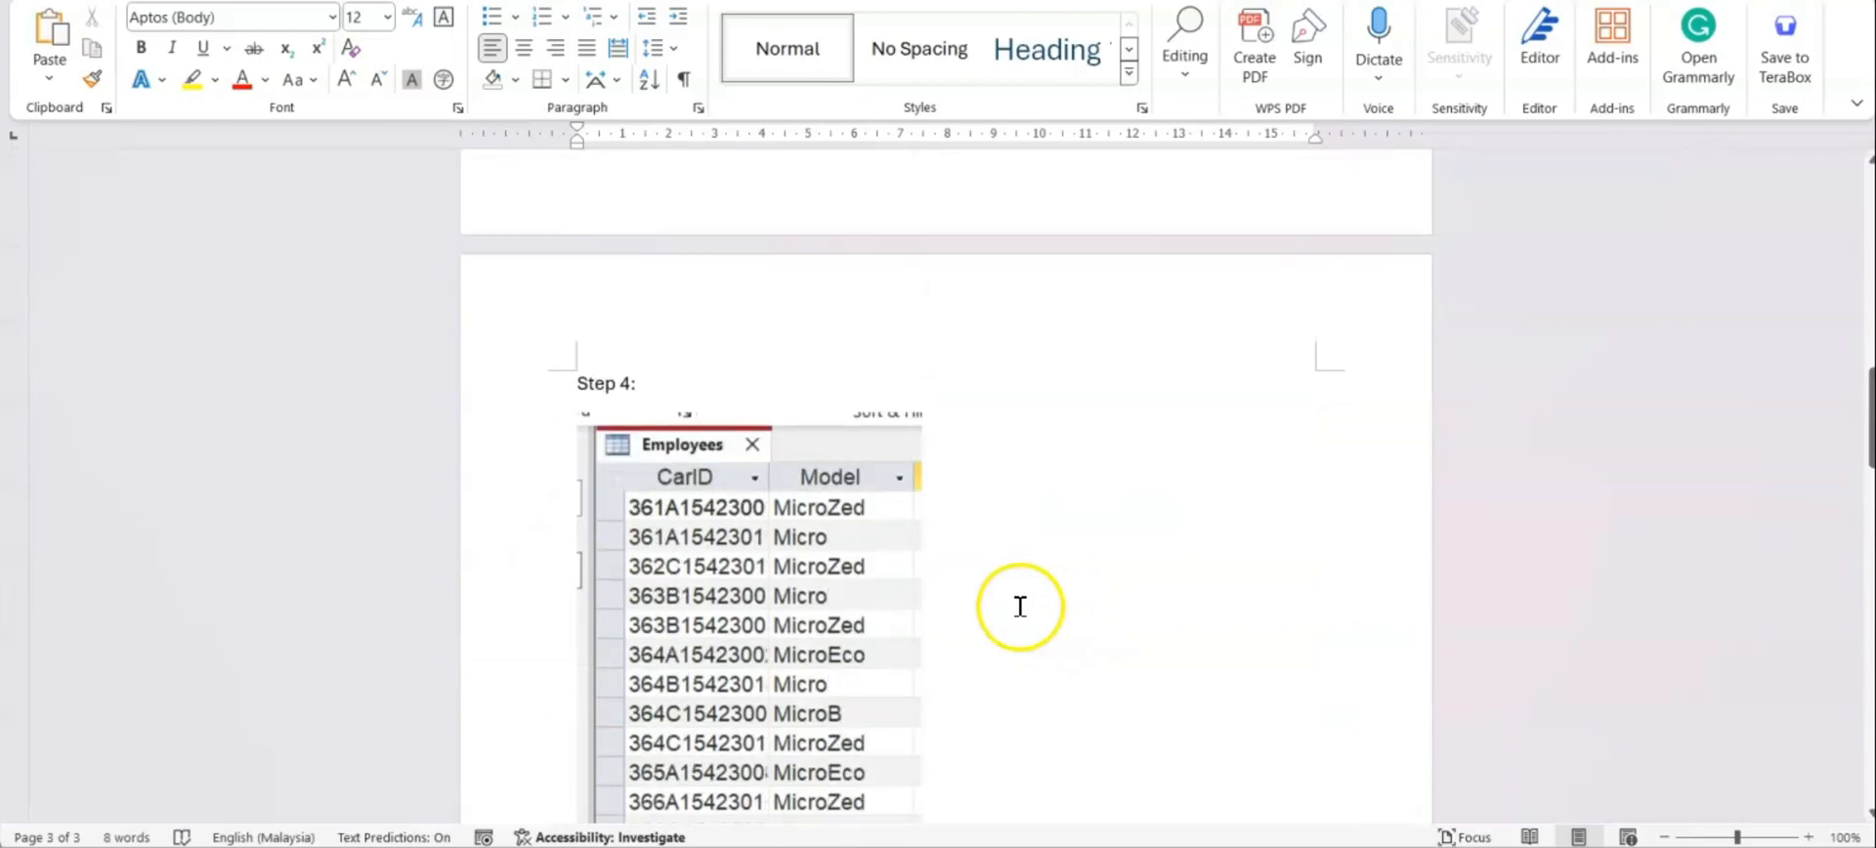
pyautogui.click(723, 508)
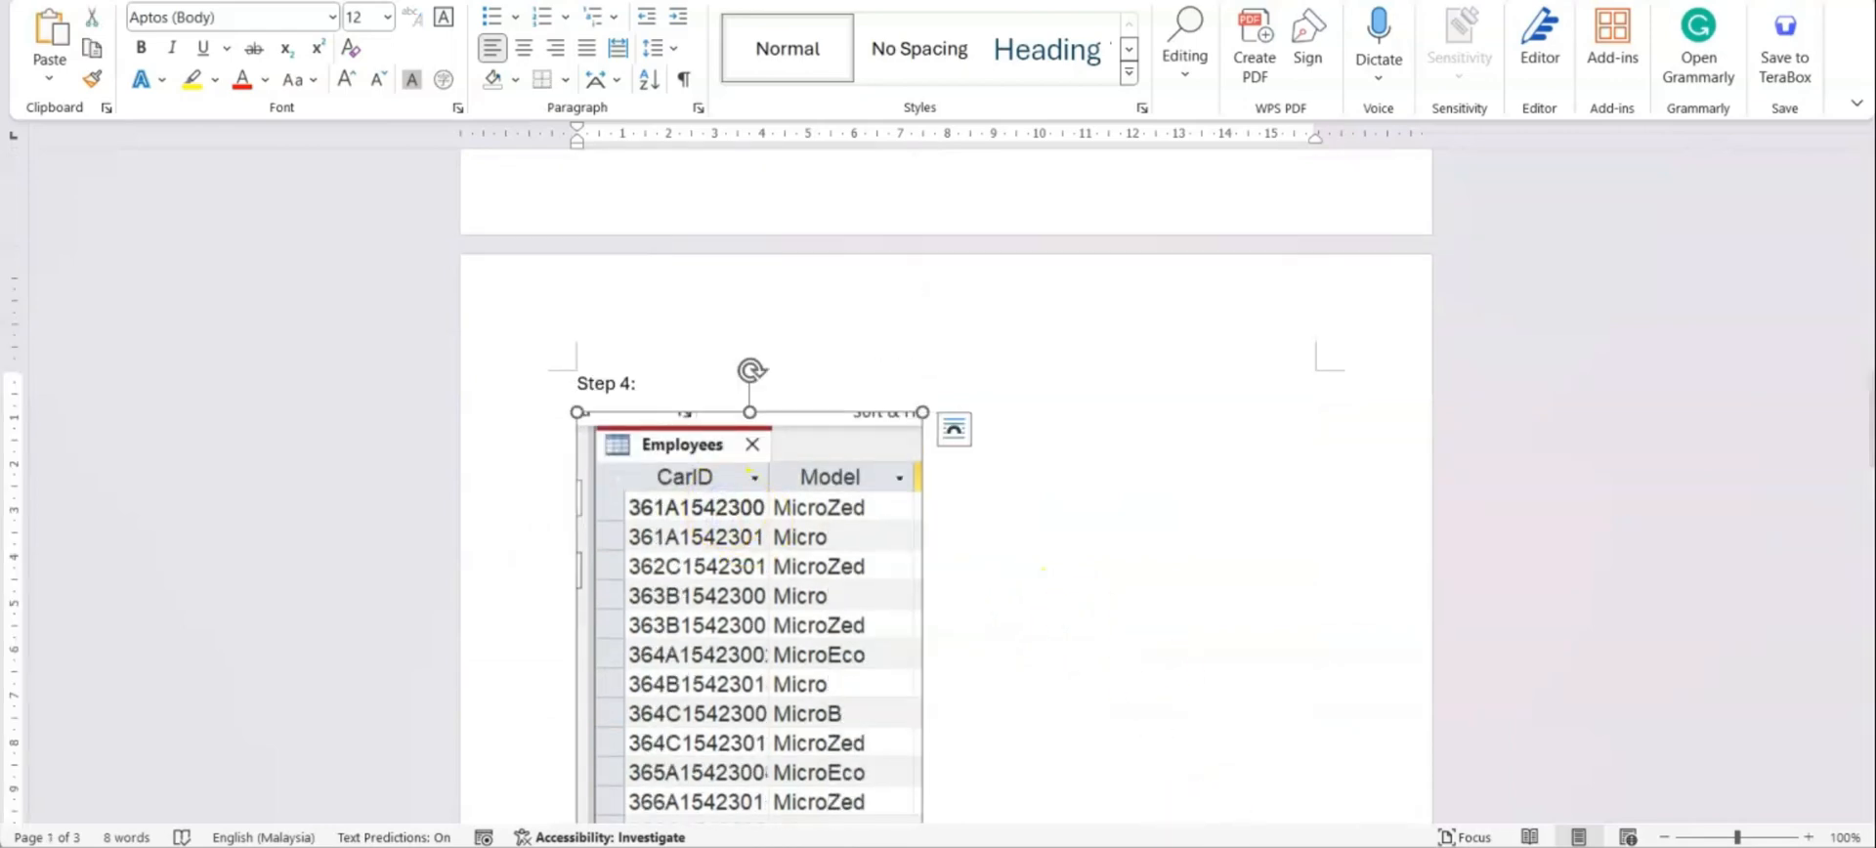
pyautogui.click(1250, 752)
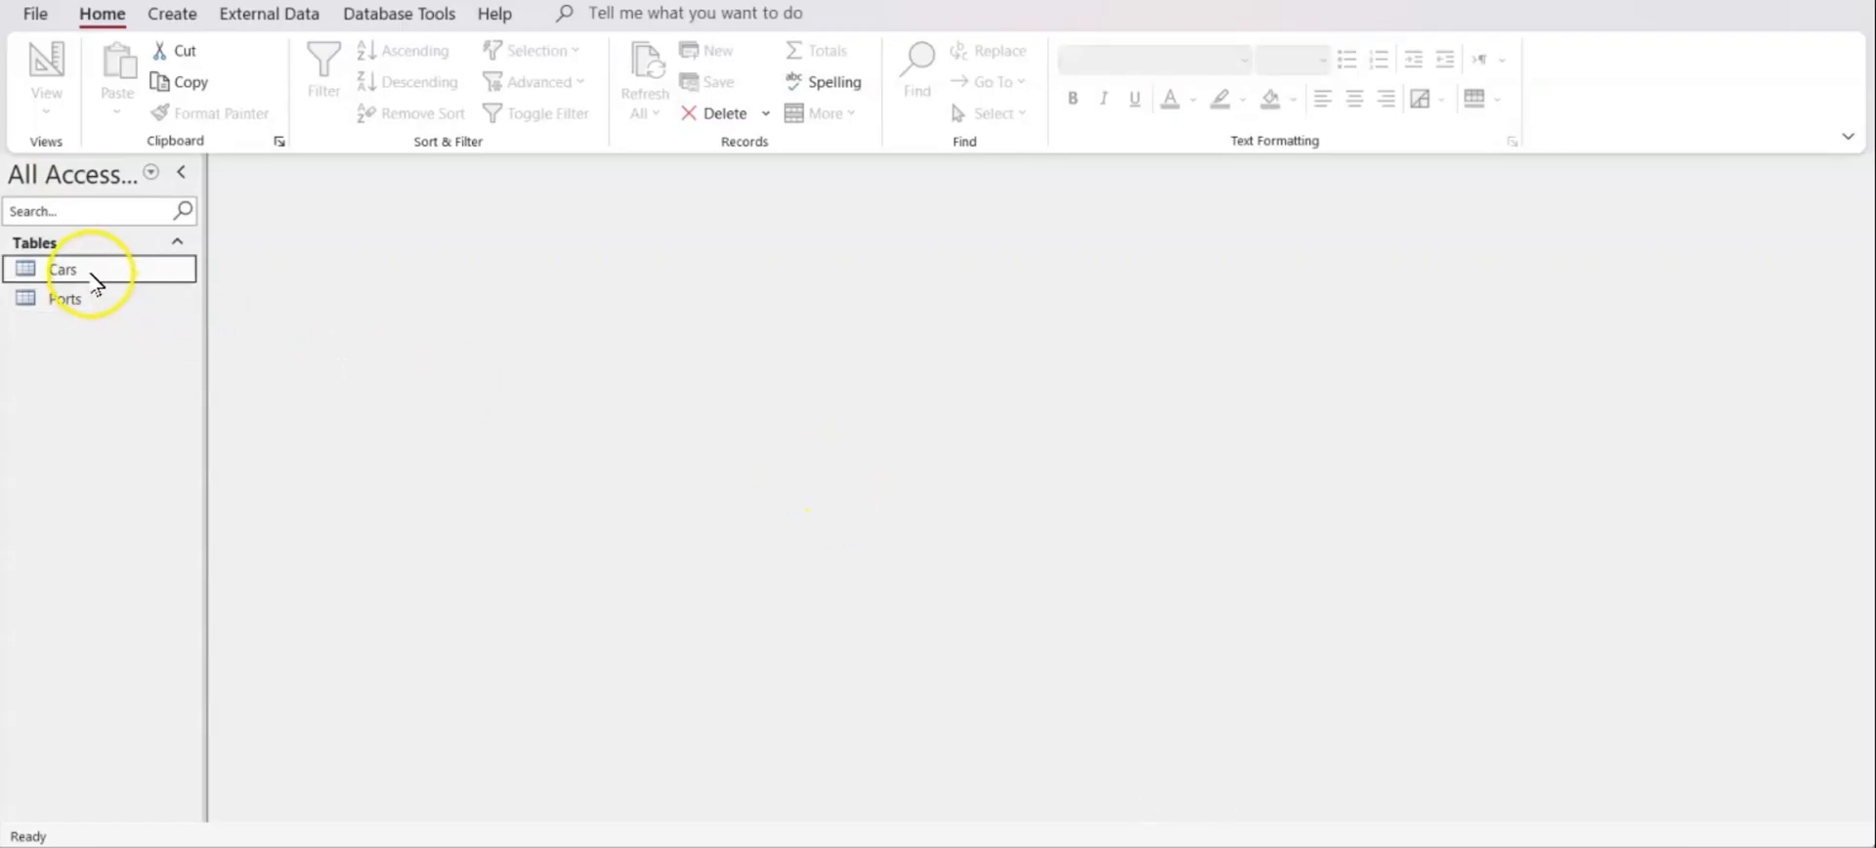
pyautogui.doubleClick(89, 271)
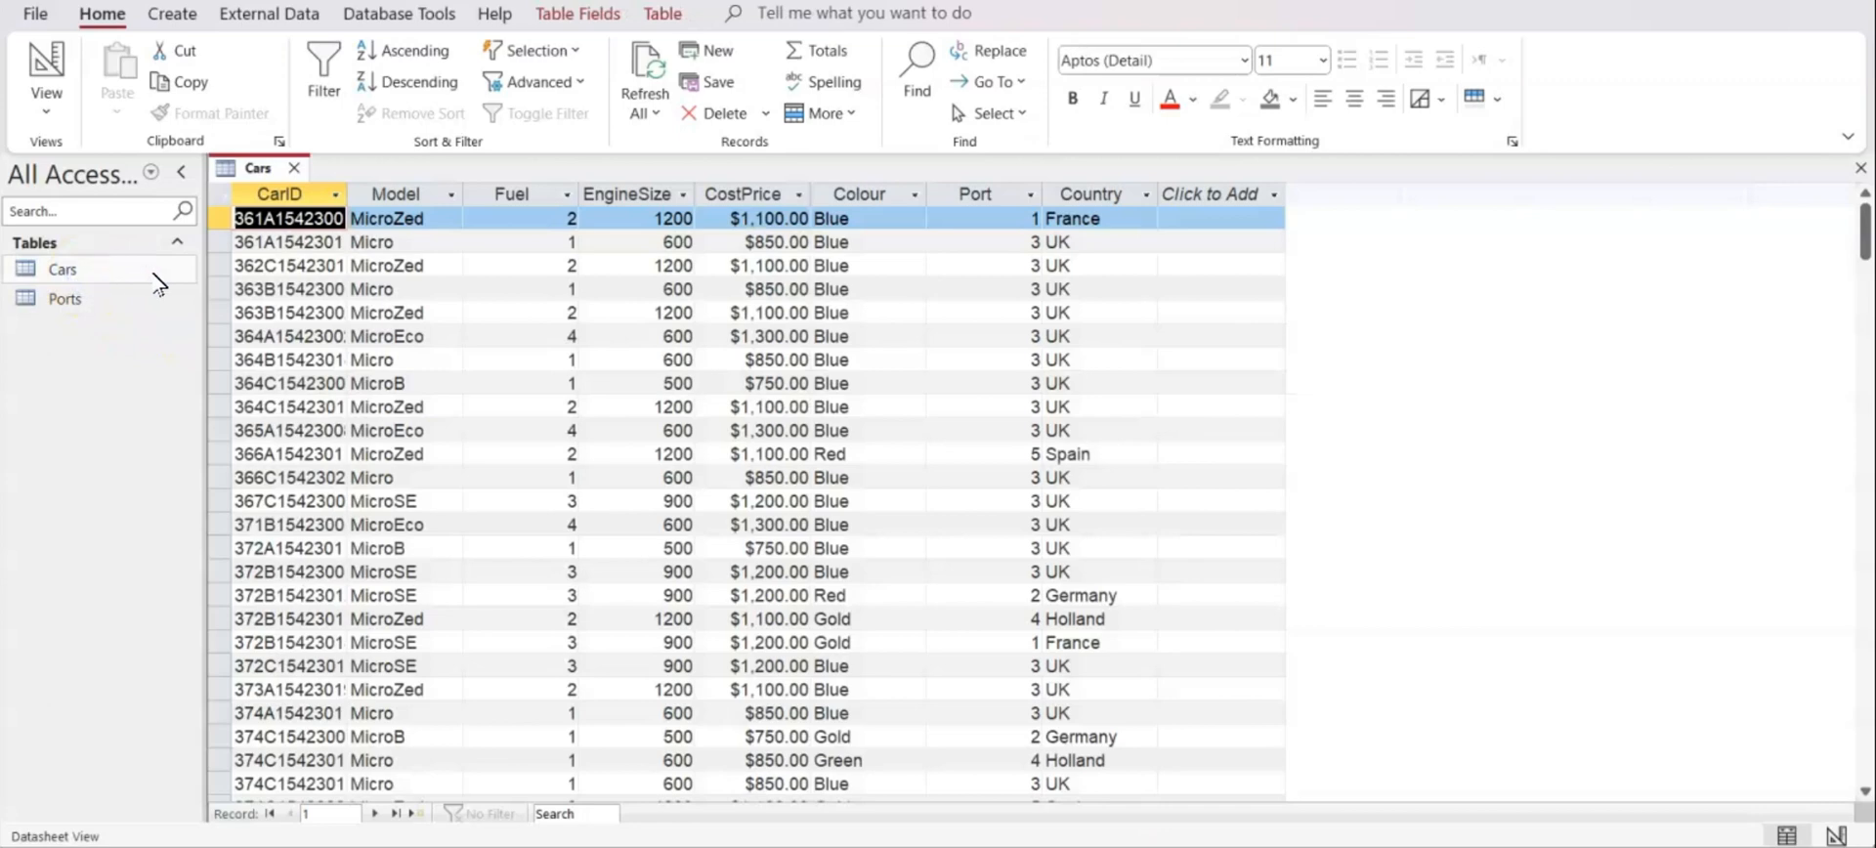
pyautogui.click(274, 379)
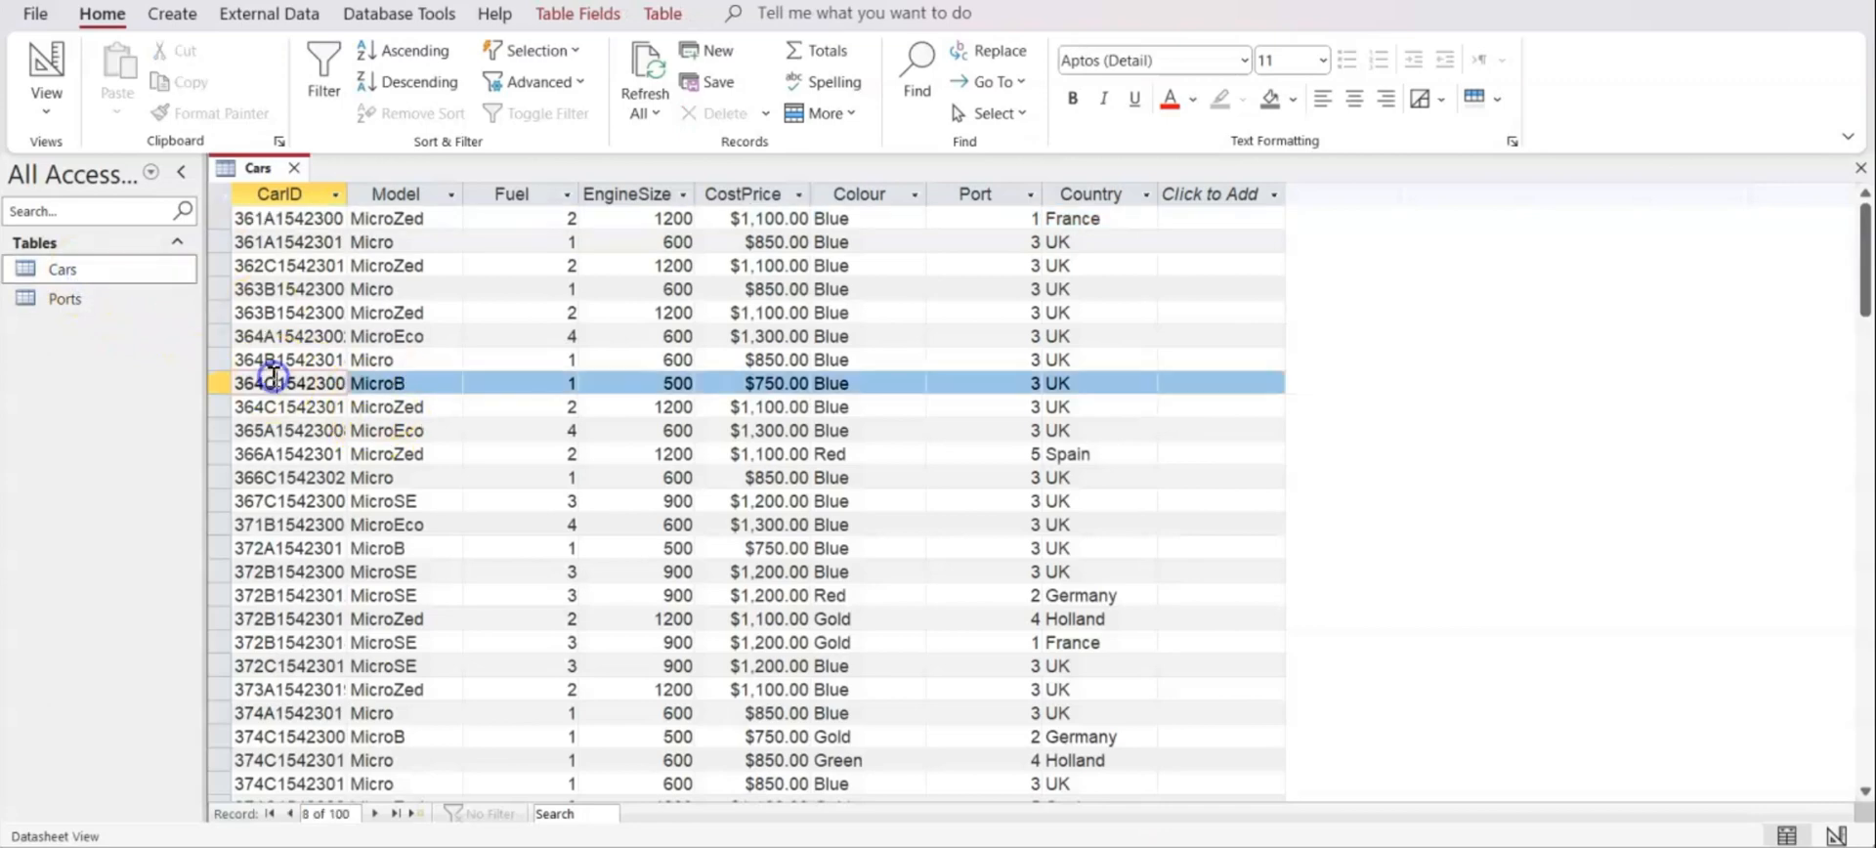
pyautogui.click(315, 217)
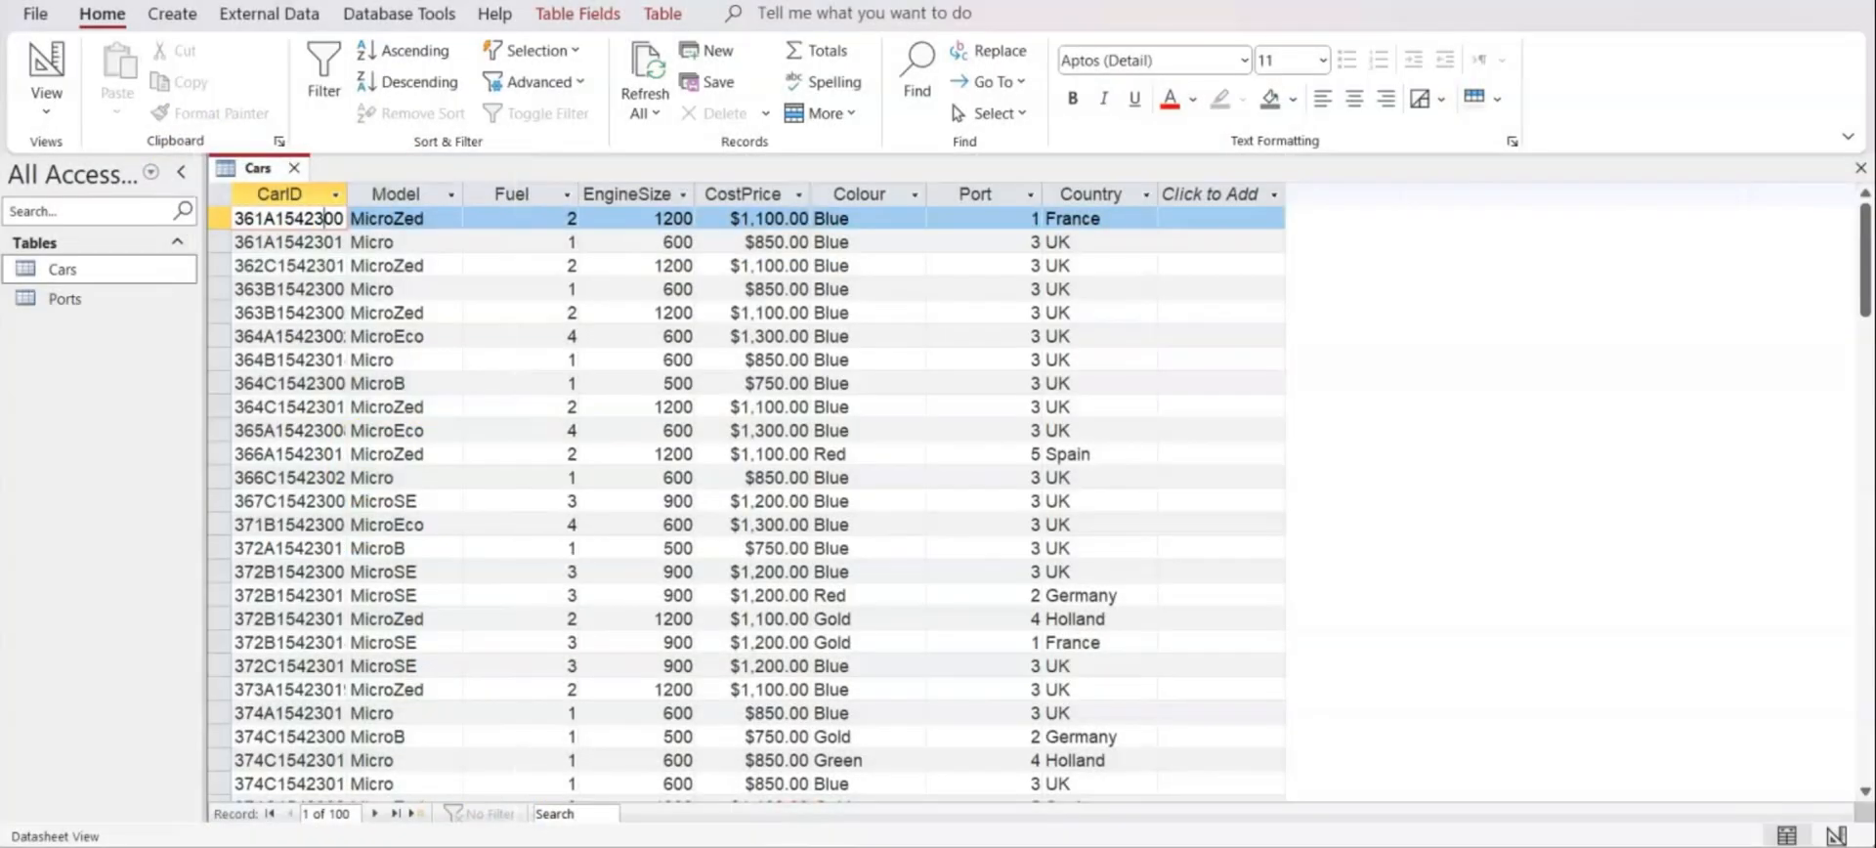
# Switch to Word and replace the Step 4 image with the new Cars datasheet screenshot
pyautogui.click(1309, 846)
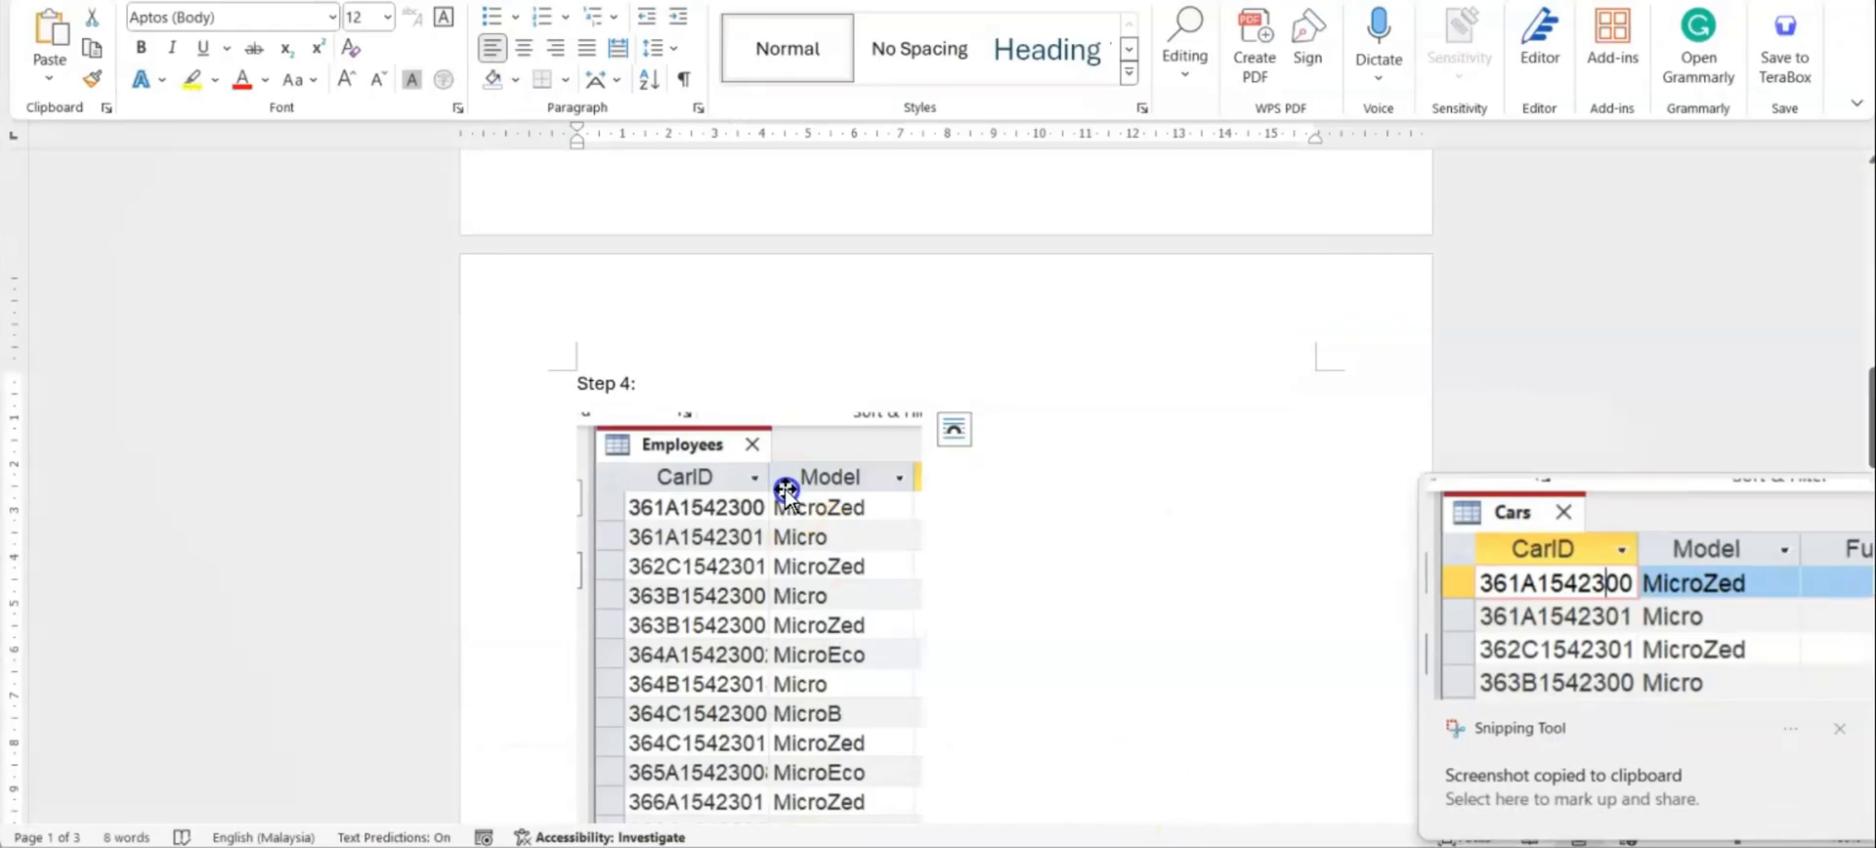
pyautogui.press('Delete')
pyautogui.hotkey('ctrl', 'v')
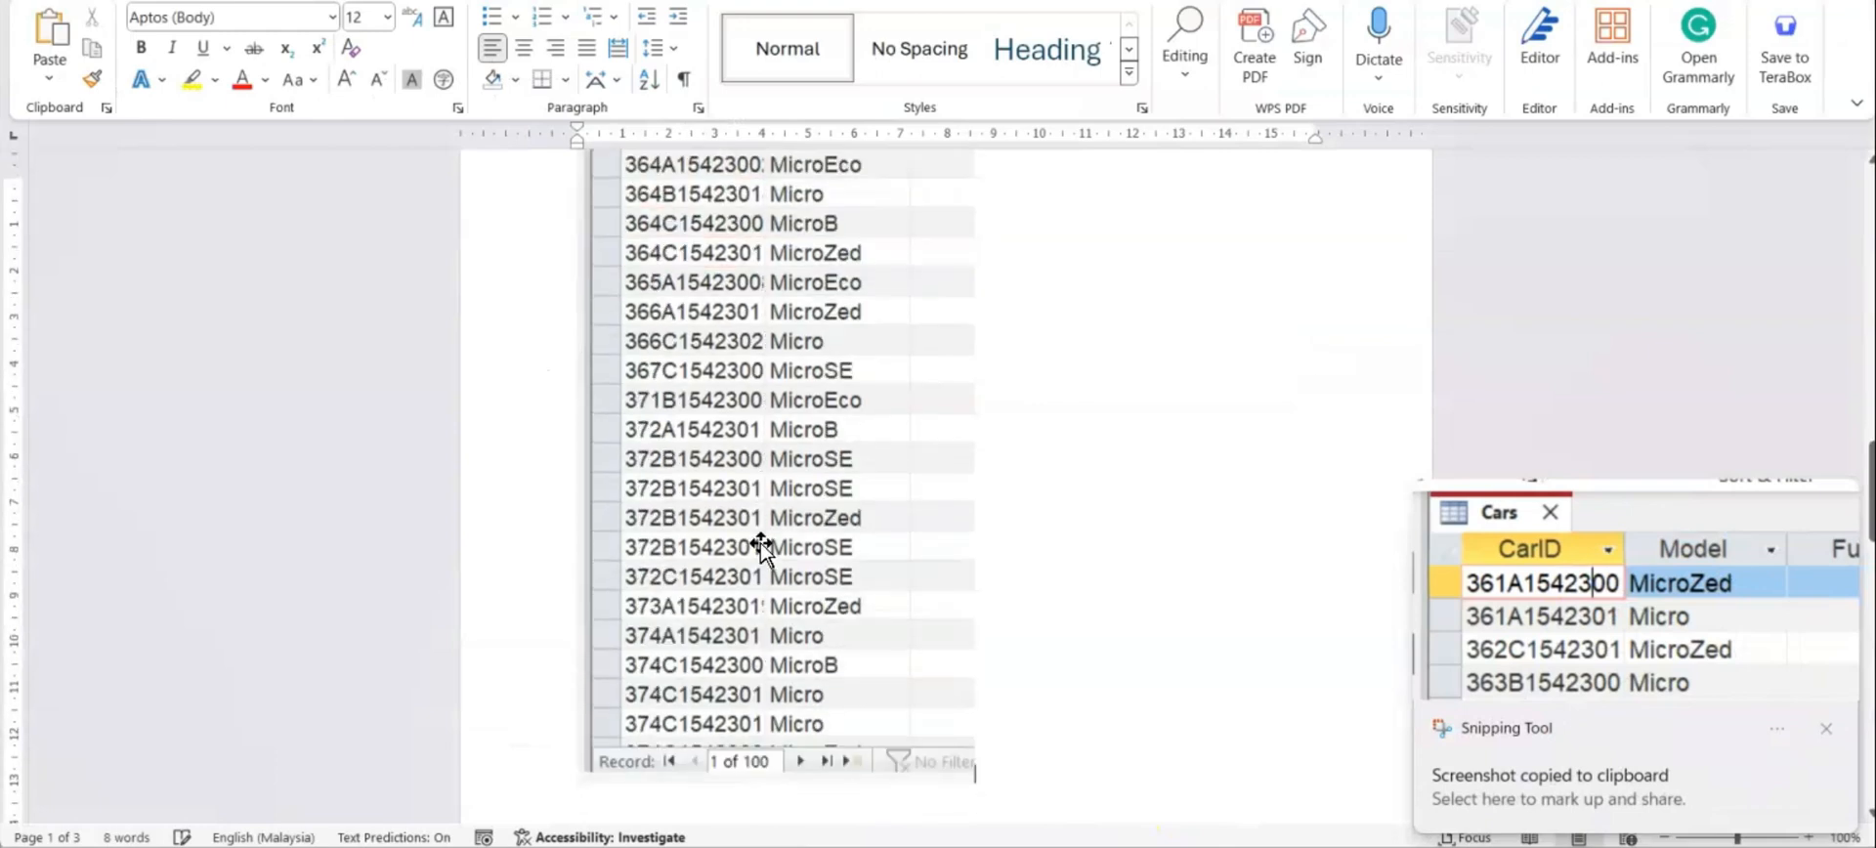
# Check the remaining outdated images in Word, switch to Access, show the Cars table in Design View, and capture its fields and data types
pyautogui.scroll(10, 760, 547)
pyautogui.scroll(3, 760, 547)
pyautogui.click(761, 426)
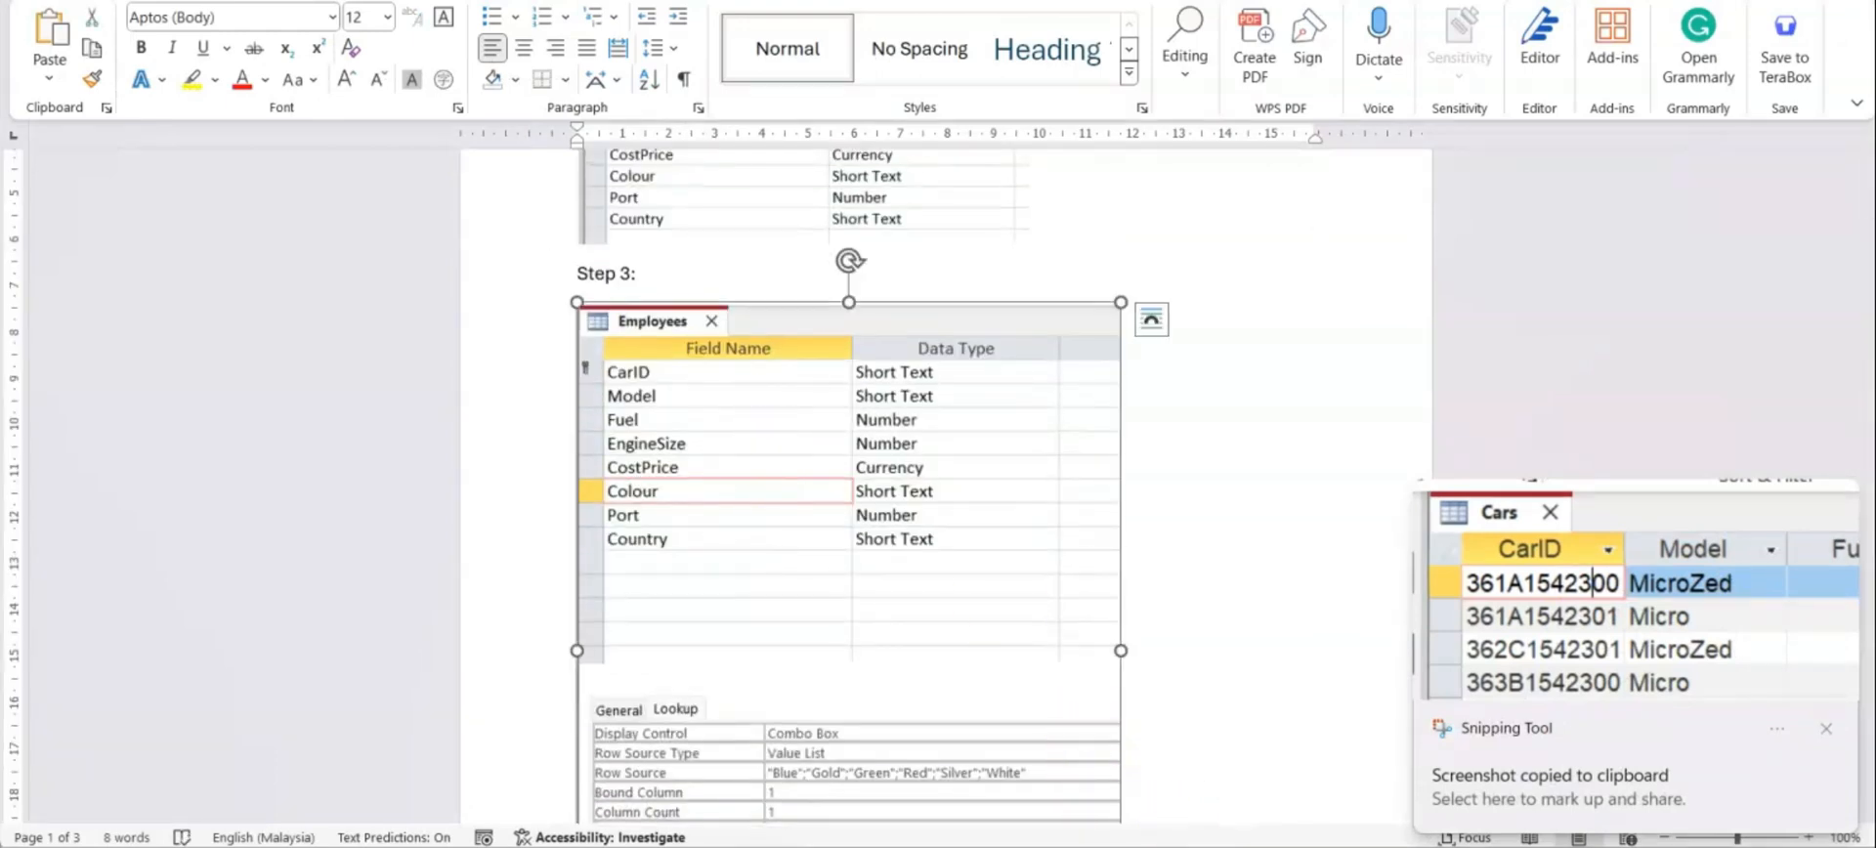
pyautogui.click(1245, 846)
pyautogui.click(27, 96)
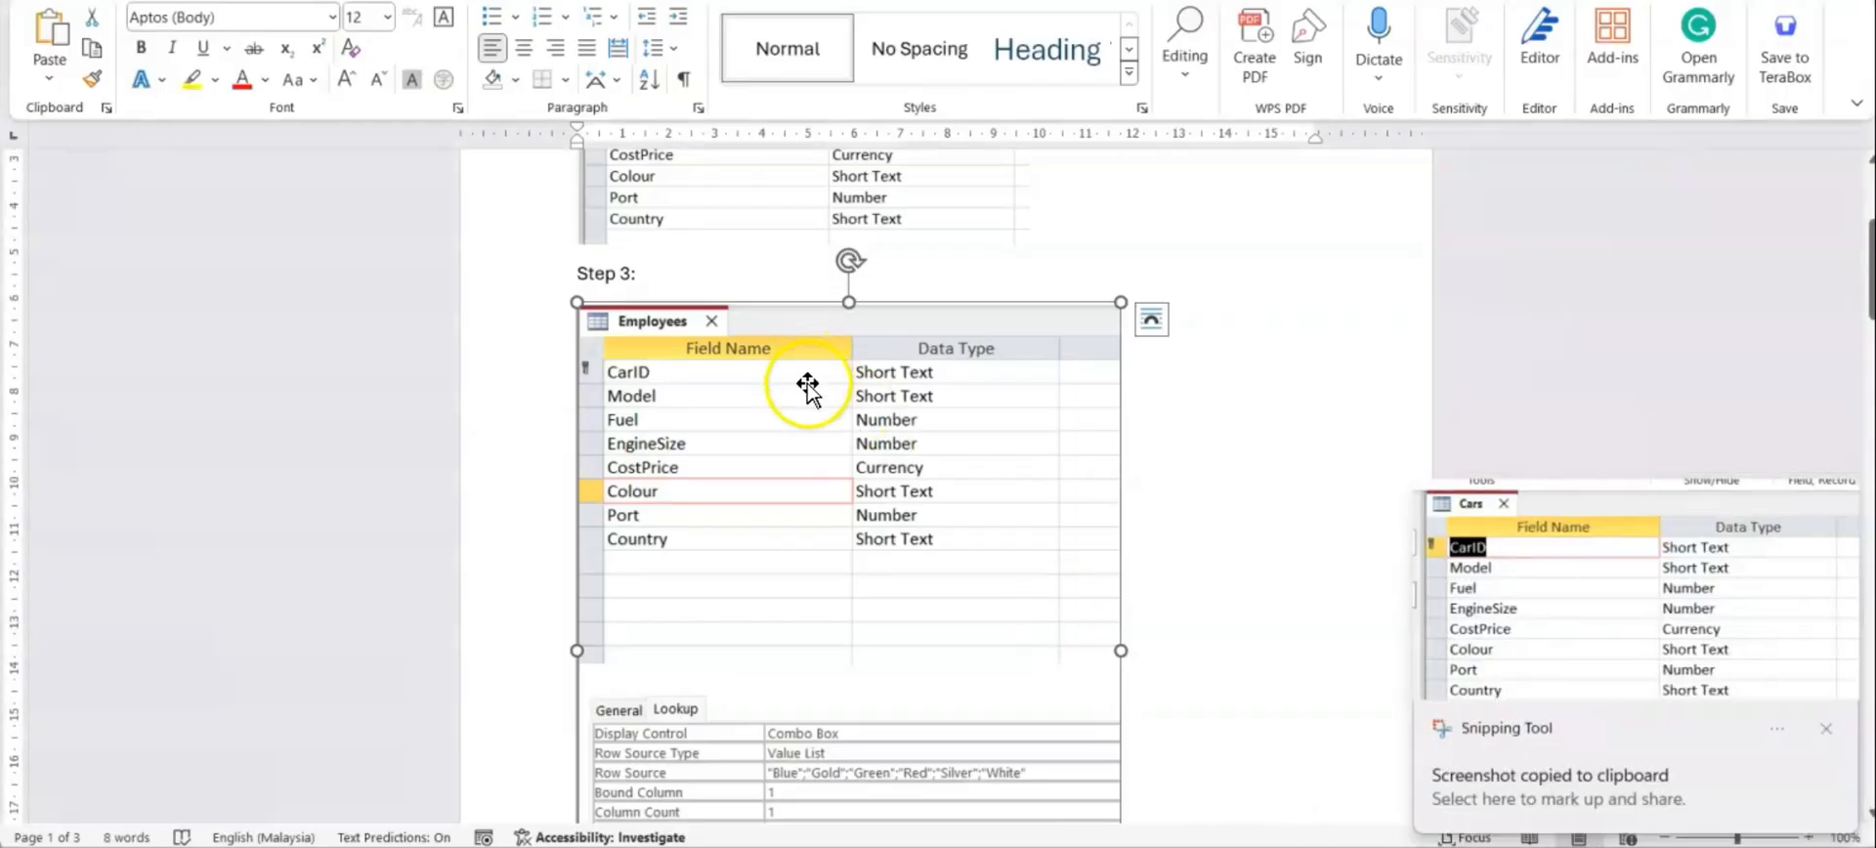
# Switch back to Word, replace the Step 2 image with the new Cars design screenshot, and scale it down
pyautogui.moveTo(804, 385); pyautogui.dragTo(806, 395)
pyautogui.press('Delete')
pyautogui.hotkey('ctrl', 'v')
pyautogui.scroll(-3, 899, 609)
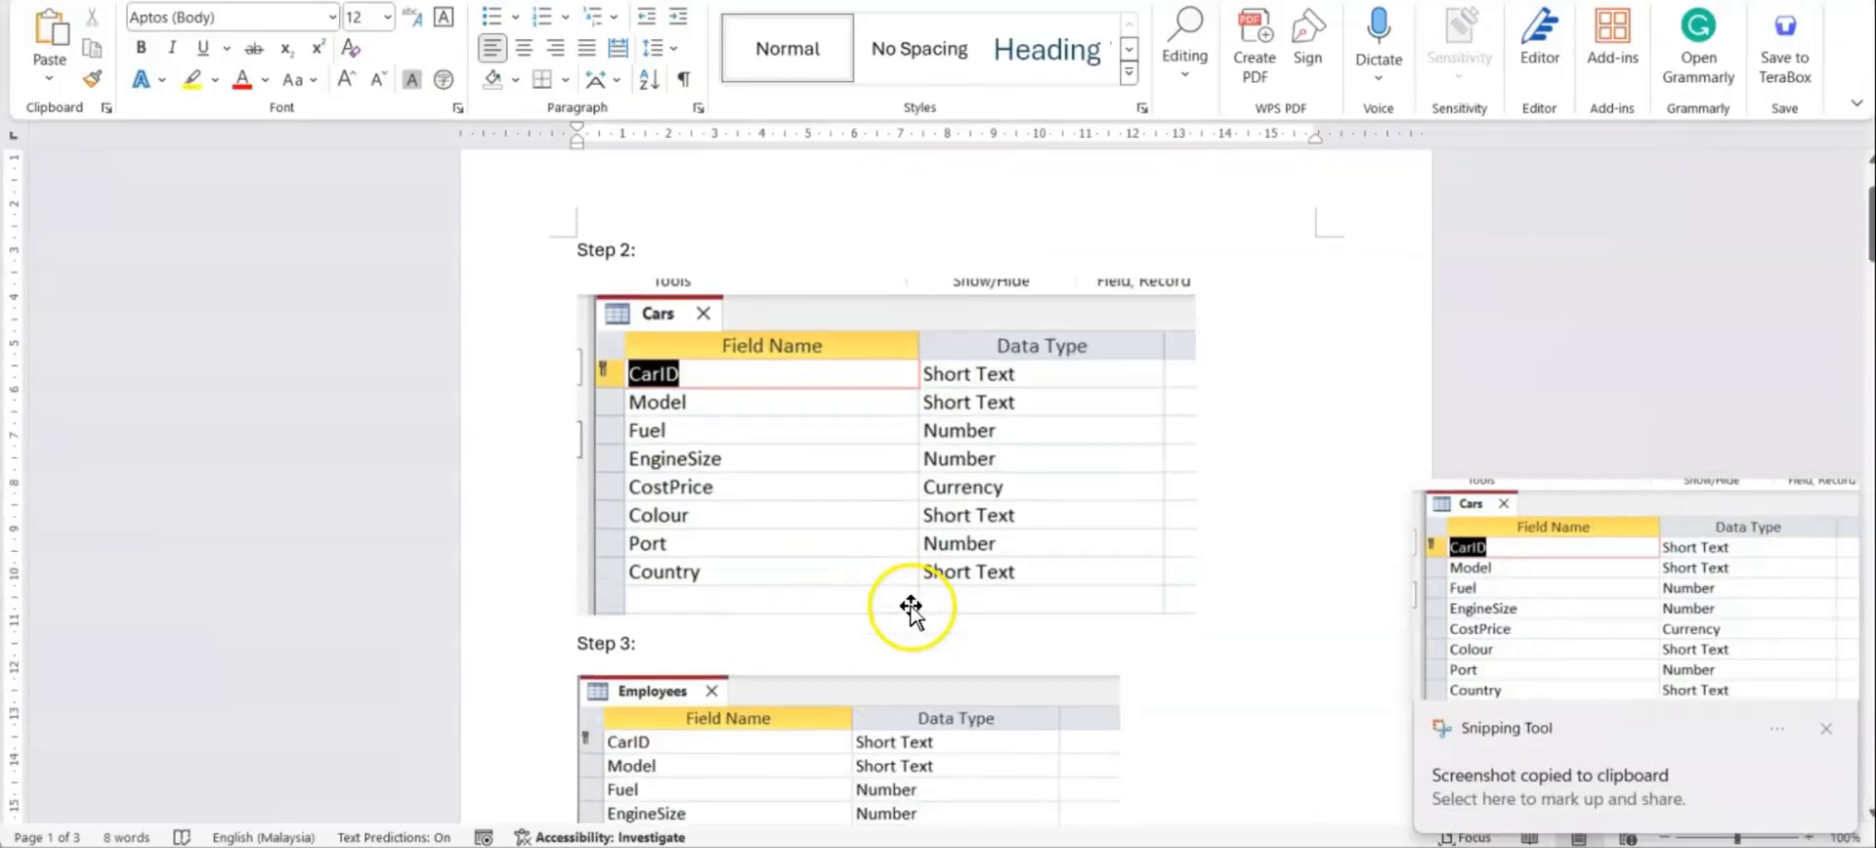
pyautogui.moveTo(1204, 495); pyautogui.dragTo(1009, 388)
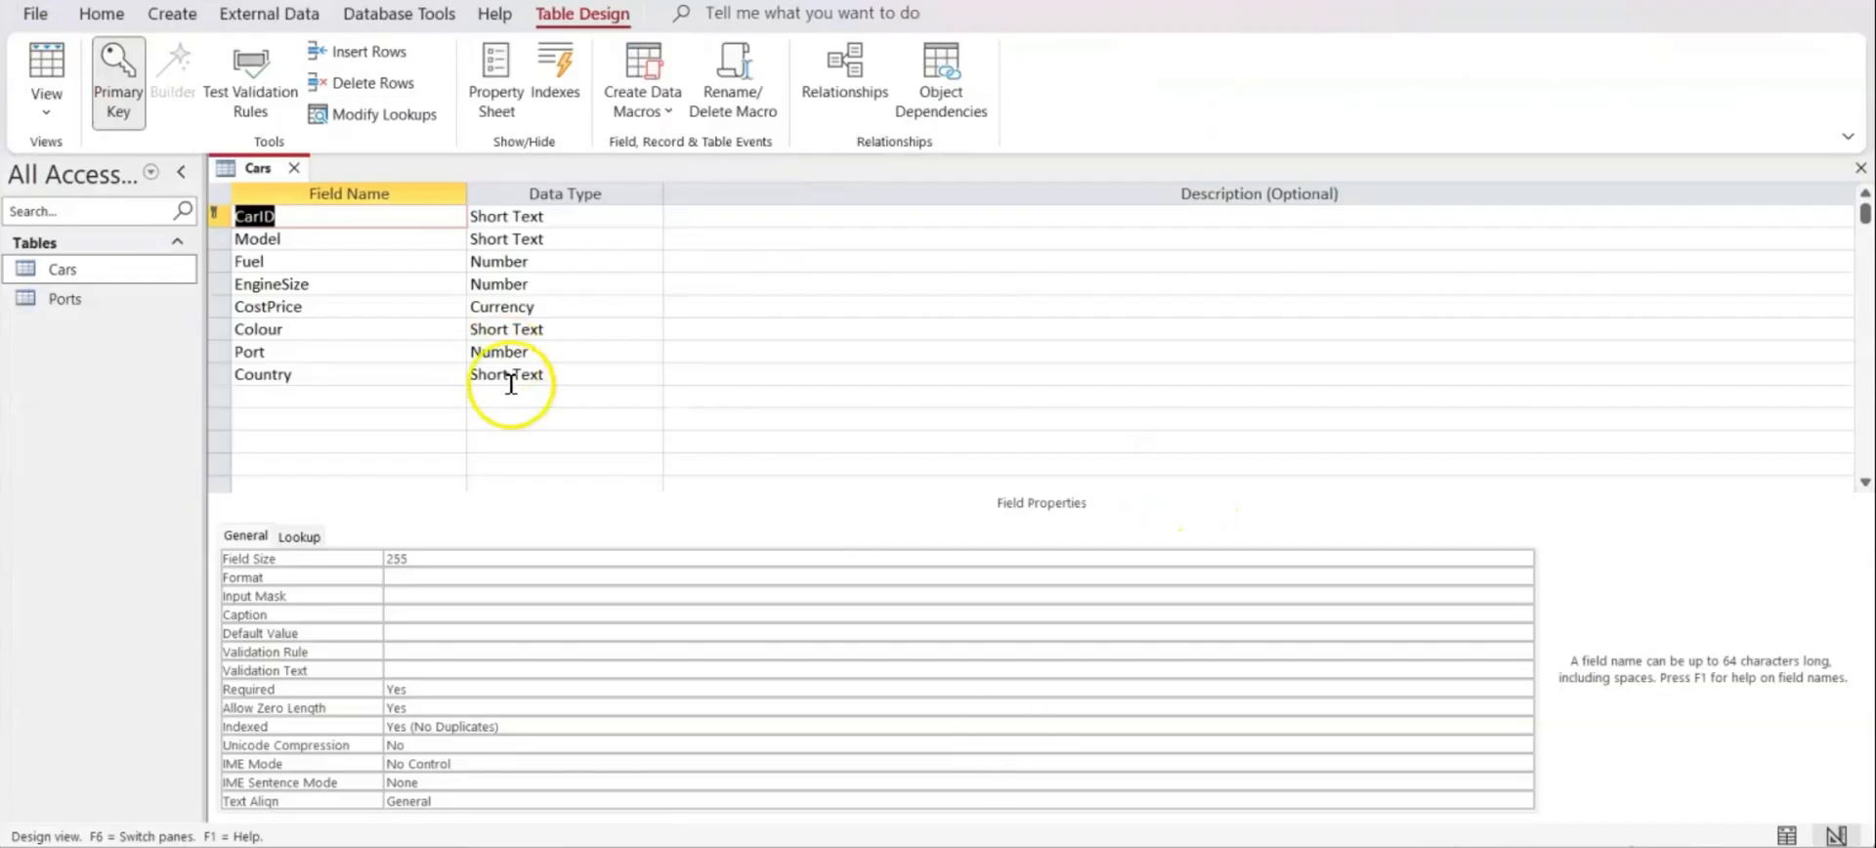
# Show the Colour field's lookup properties in the Cars table design in Access, and capture the fields together with those properties
pyautogui.click(286, 332)
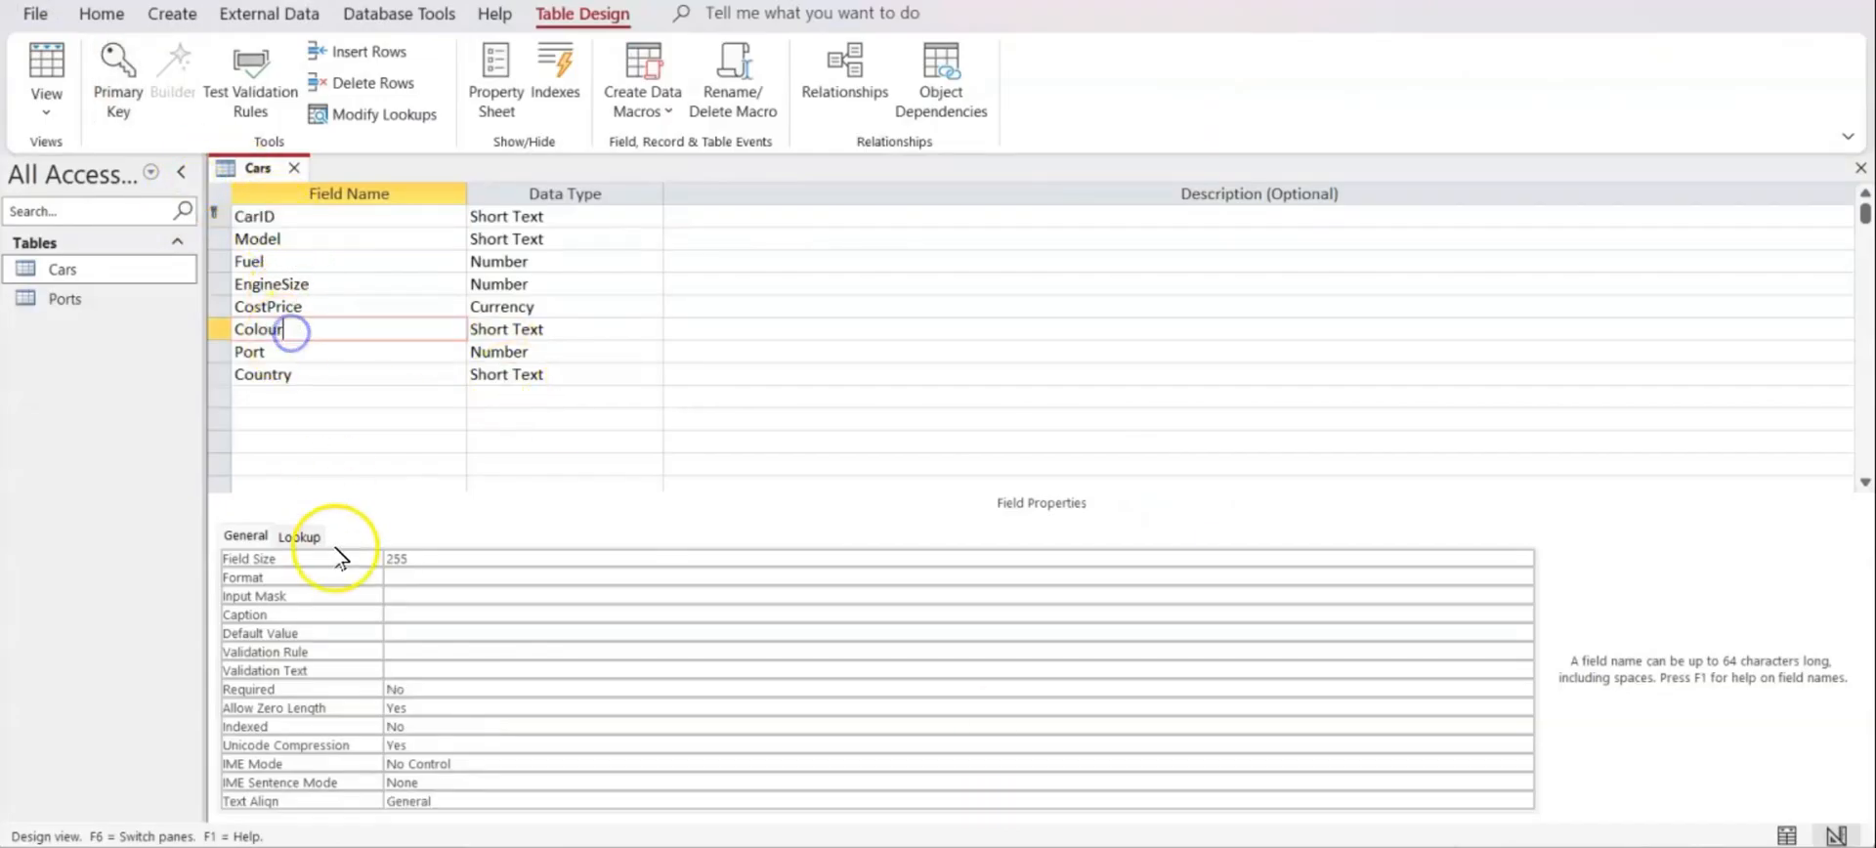
pyautogui.click(299, 535)
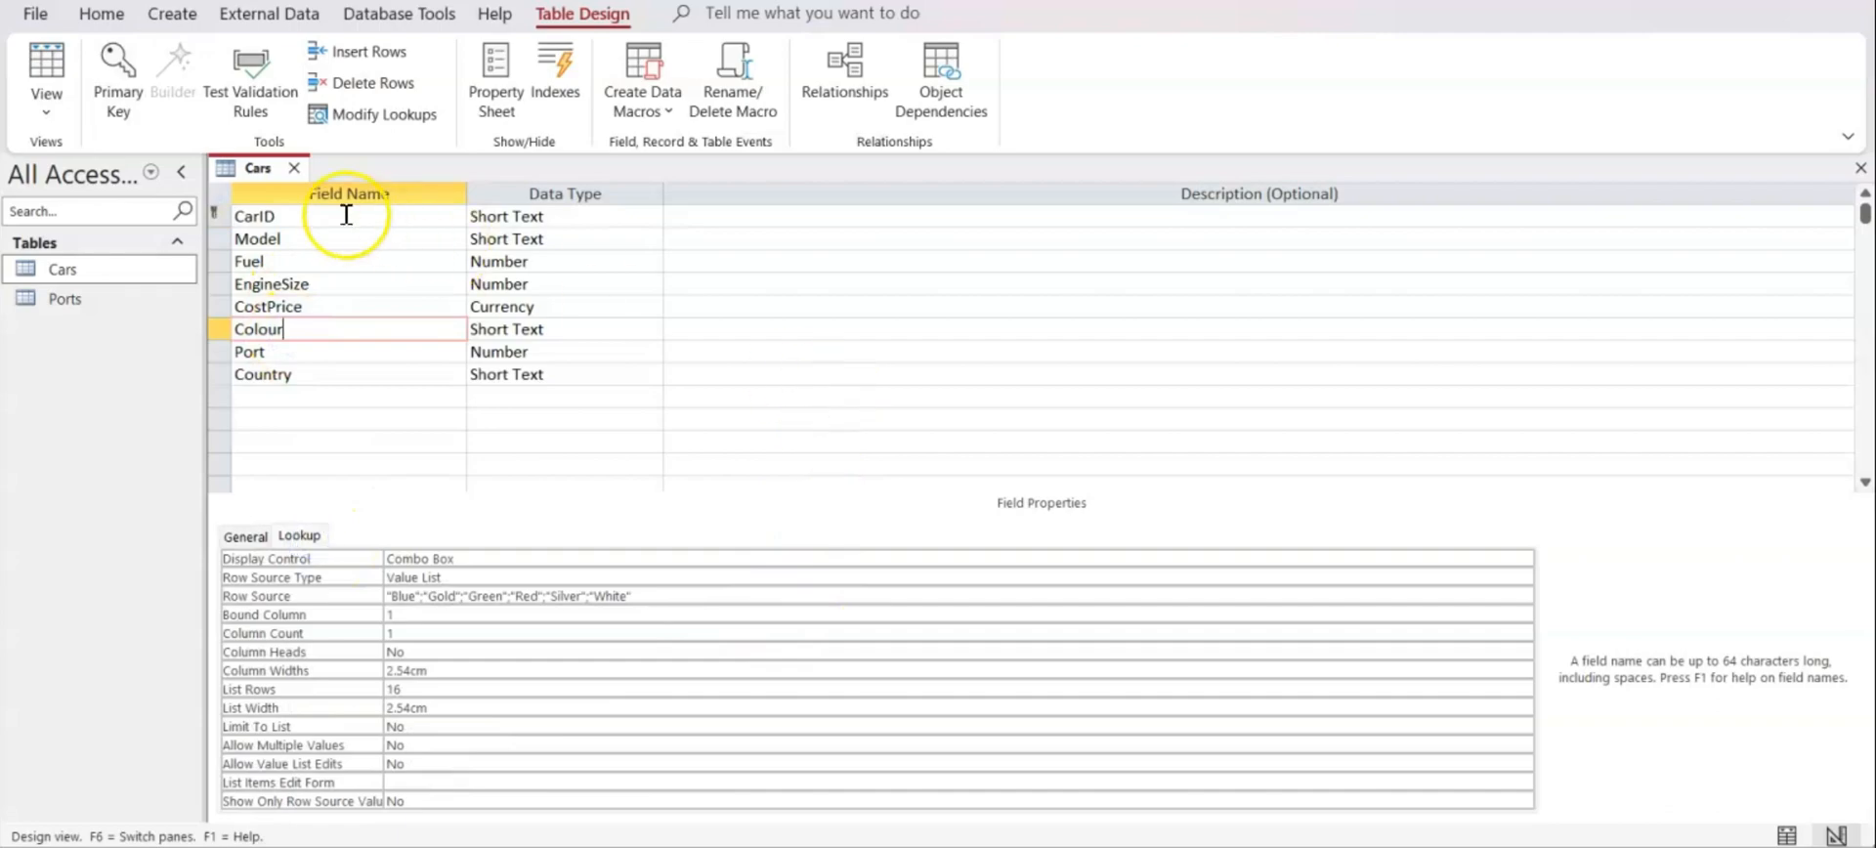
pyautogui.press('super+shift+s')
pyautogui.moveTo(196, 145); pyautogui.dragTo(686, 809)
# Switch to Word, replace the Step 3 image with the new Colour lookup screenshot, and scale it down
pyautogui.hotkey('alt', 'Tab')
pyautogui.click(955, 572)
pyautogui.press('Delete')
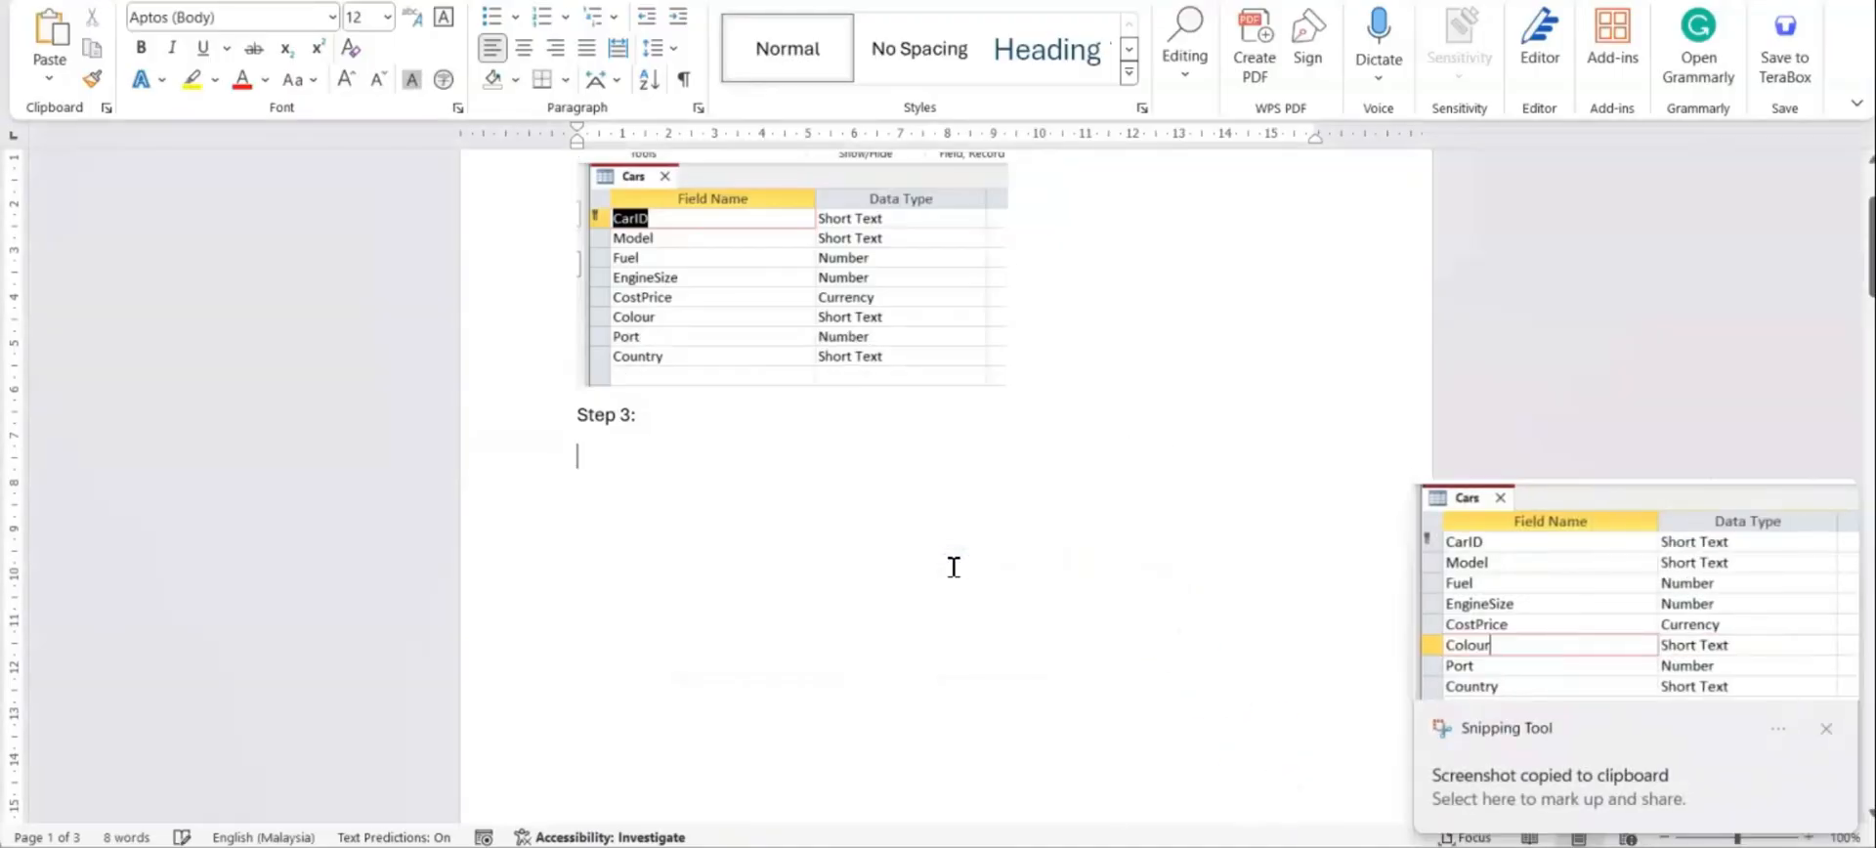
pyautogui.hotkey('ctrl', 'v')
pyautogui.click(961, 581)
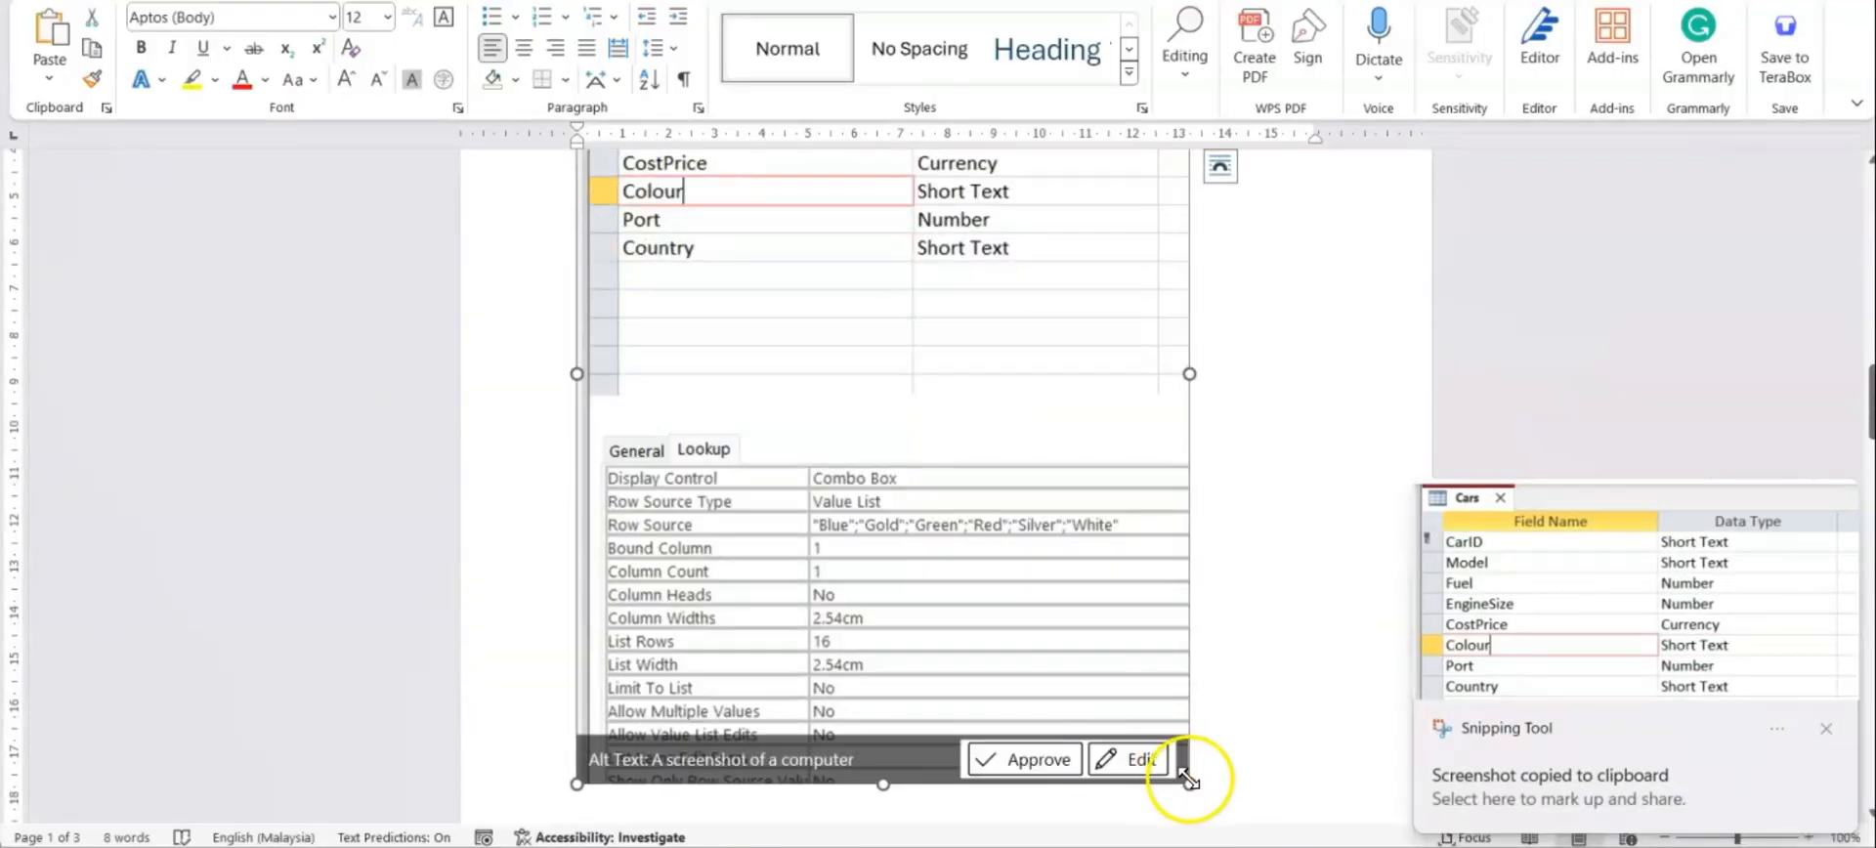
pyautogui.moveTo(1188, 782); pyautogui.dragTo(938, 570)
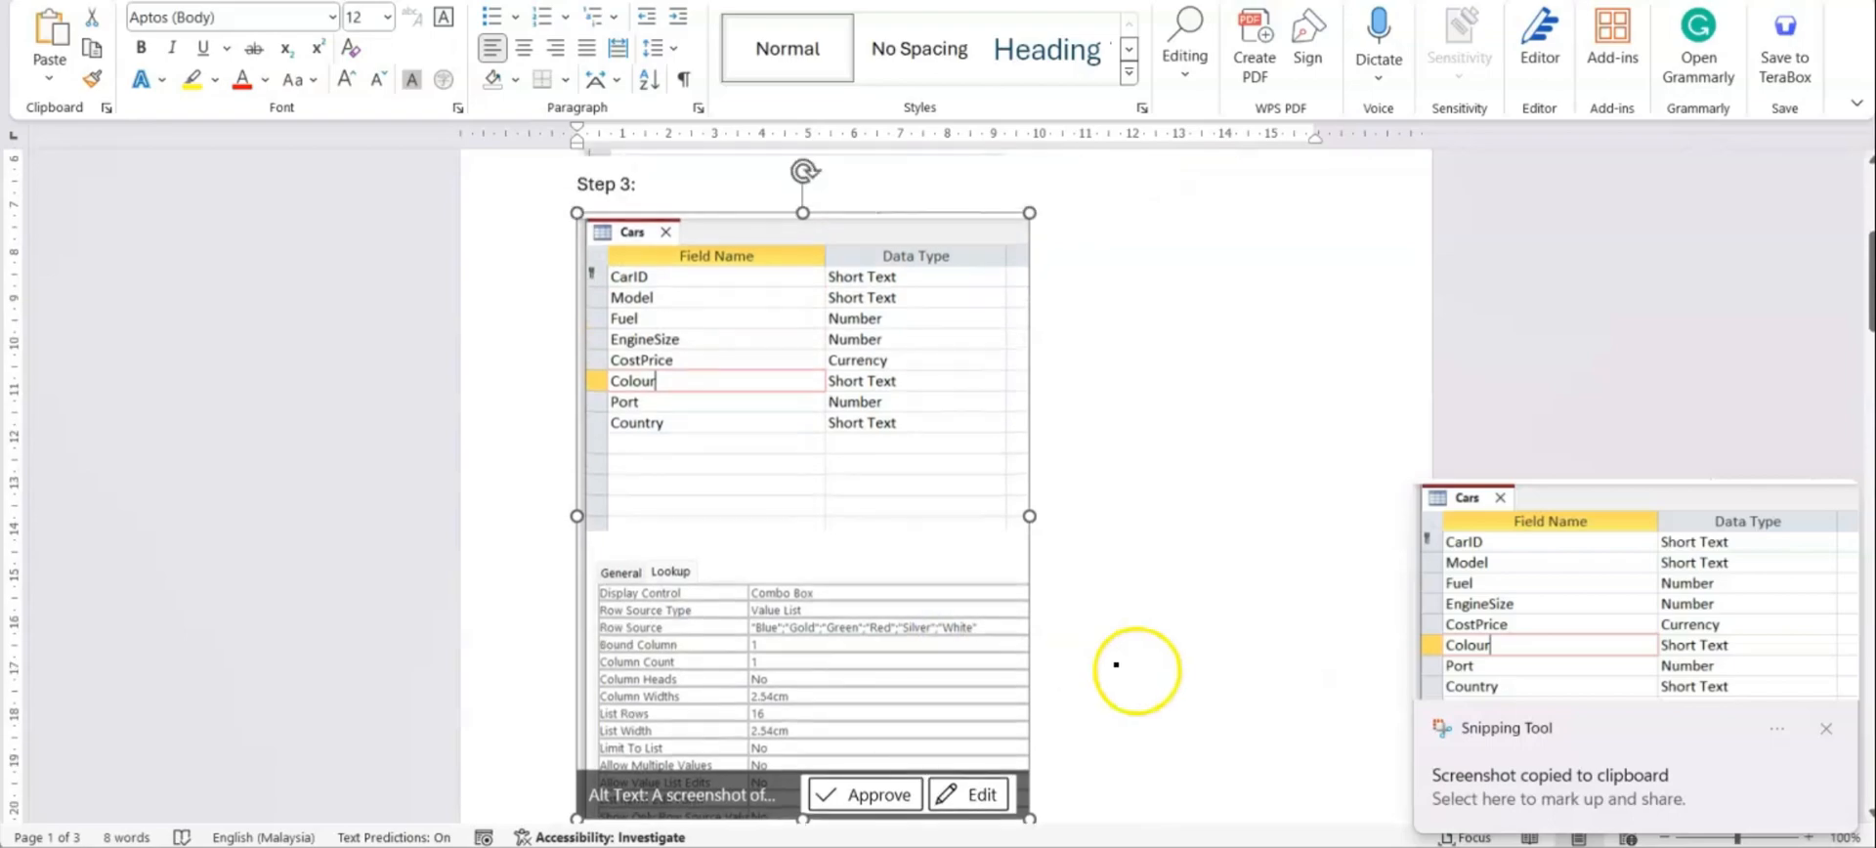
# Switch to the PDF worksheet and highlight "form for Cars" and "Cars Specifications" in task 6
pyautogui.hotkey('alt', 'Tab')
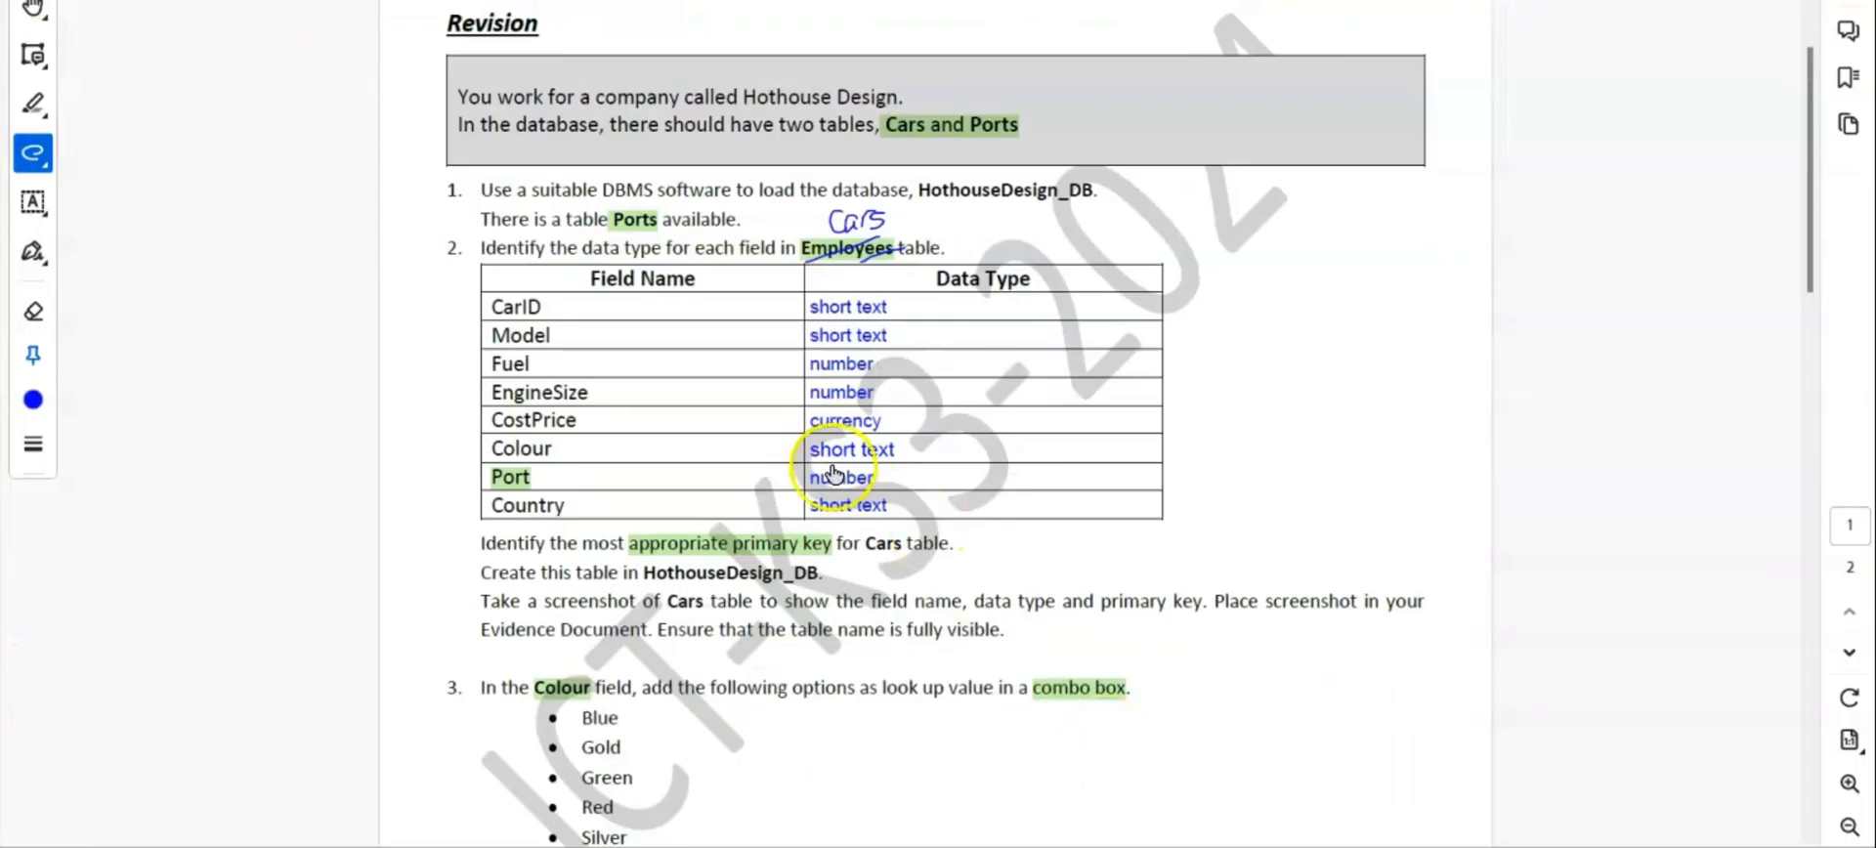
pyautogui.scroll(-3, 834, 467)
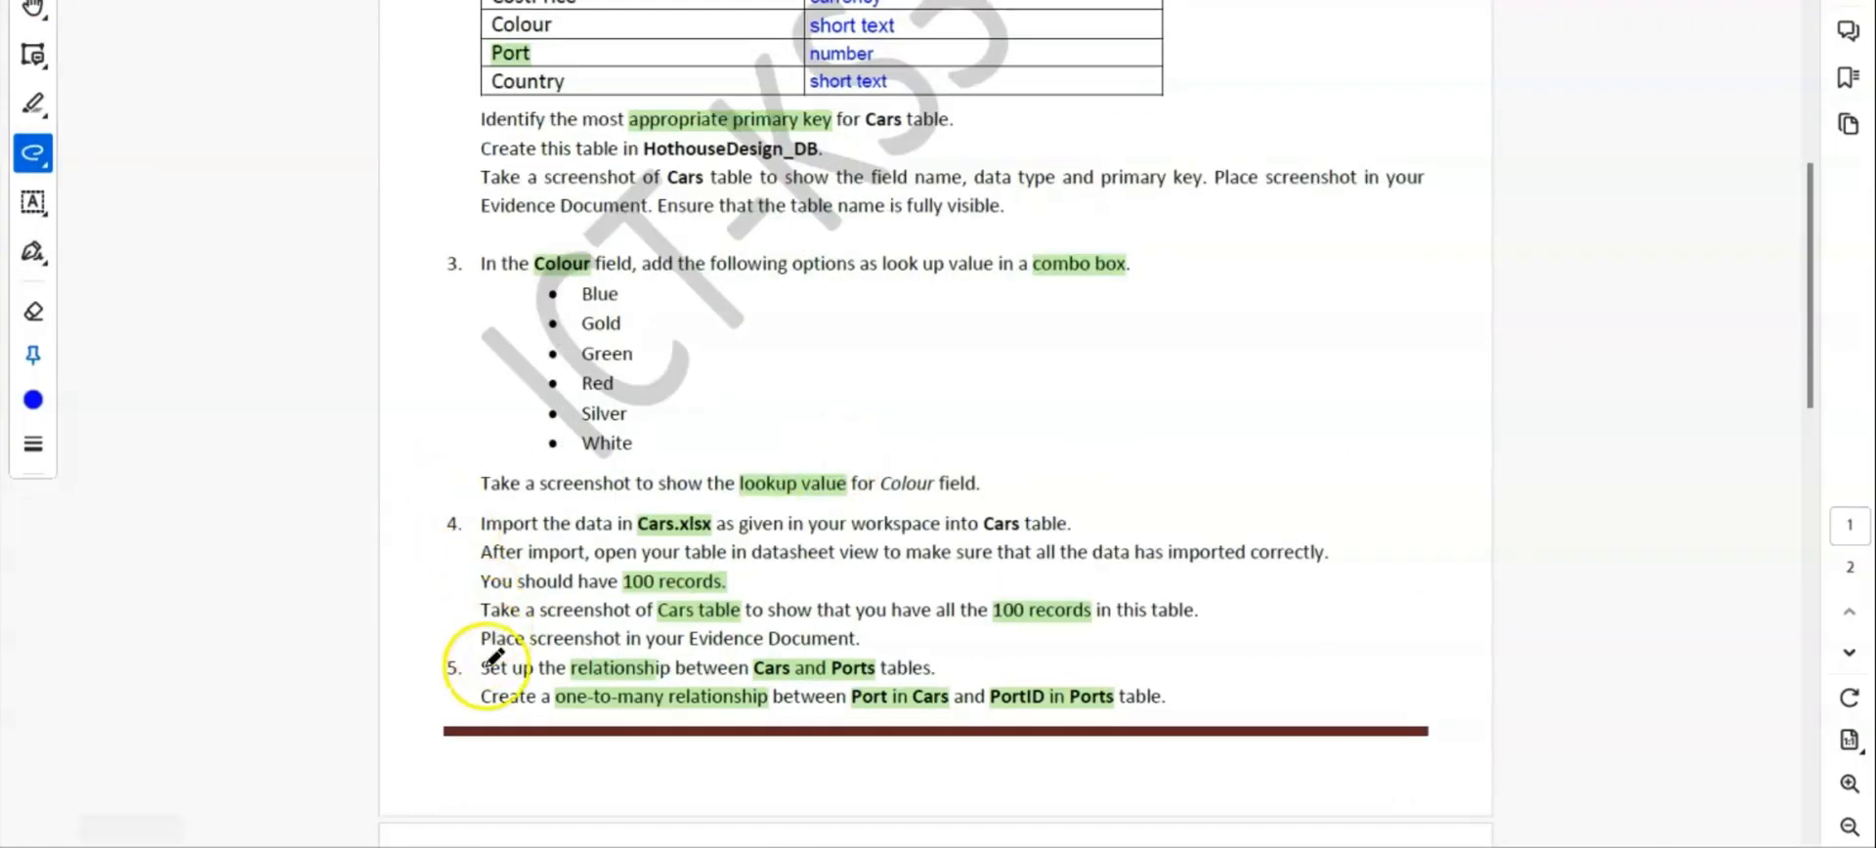
pyautogui.scroll(-2, 468, 660)
pyautogui.scroll(-4, 531, 617)
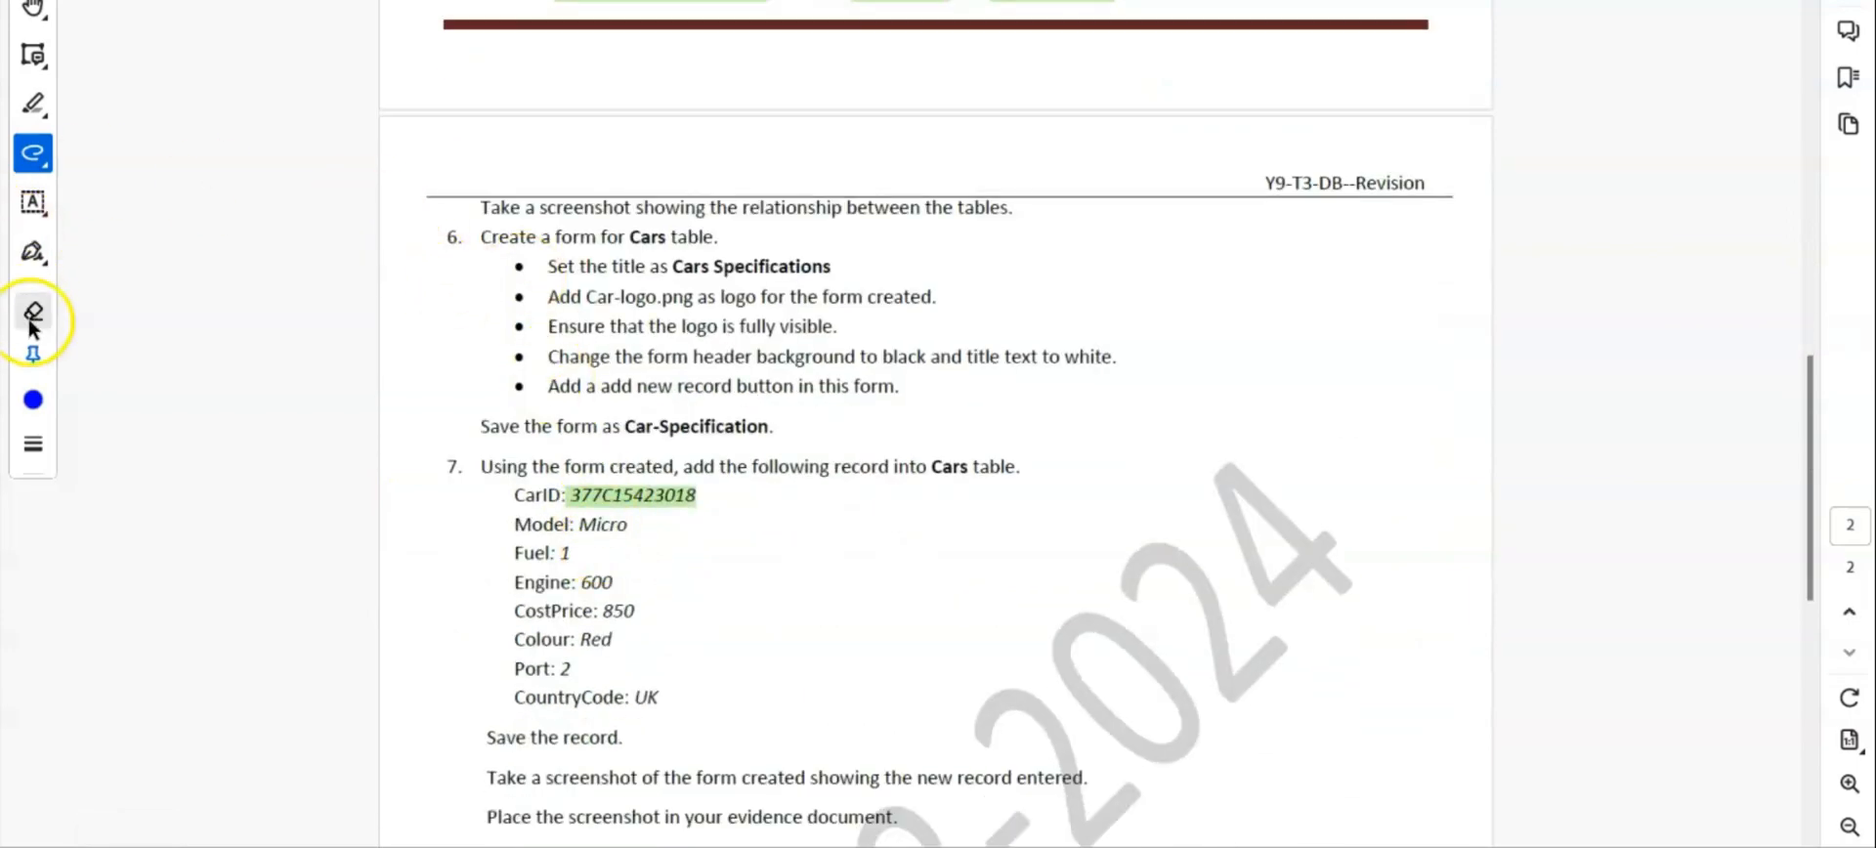
pyautogui.click(34, 102)
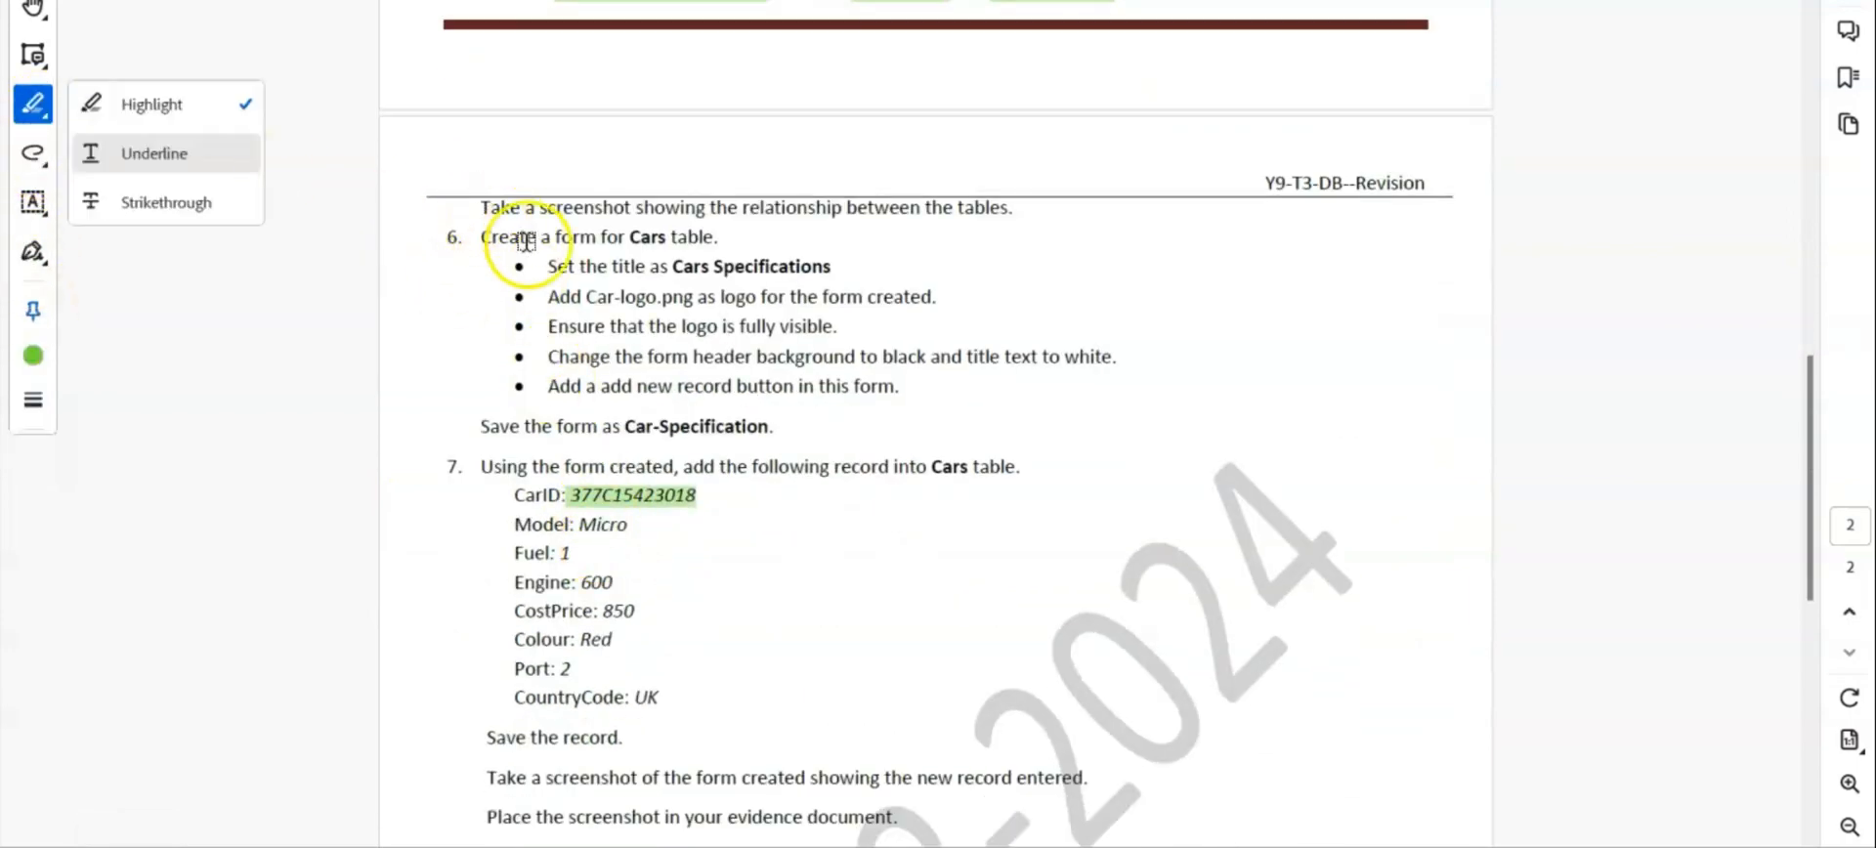
pyautogui.moveTo(550, 241); pyautogui.dragTo(668, 238)
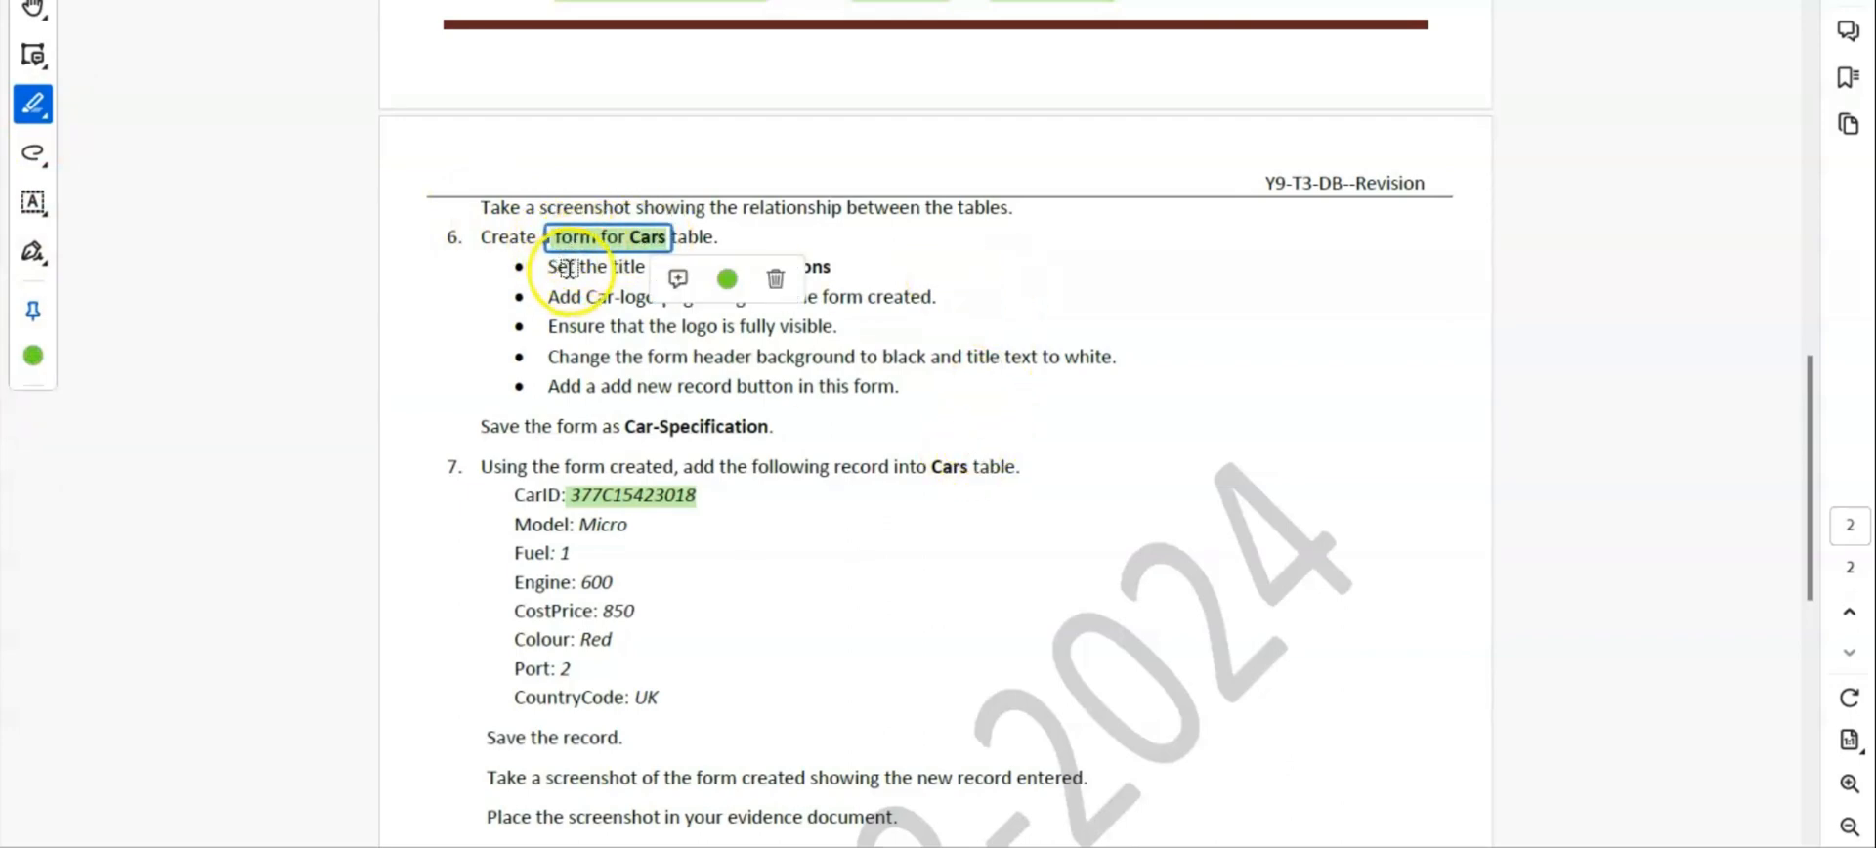
pyautogui.moveTo(830, 266); pyautogui.dragTo(672, 265)
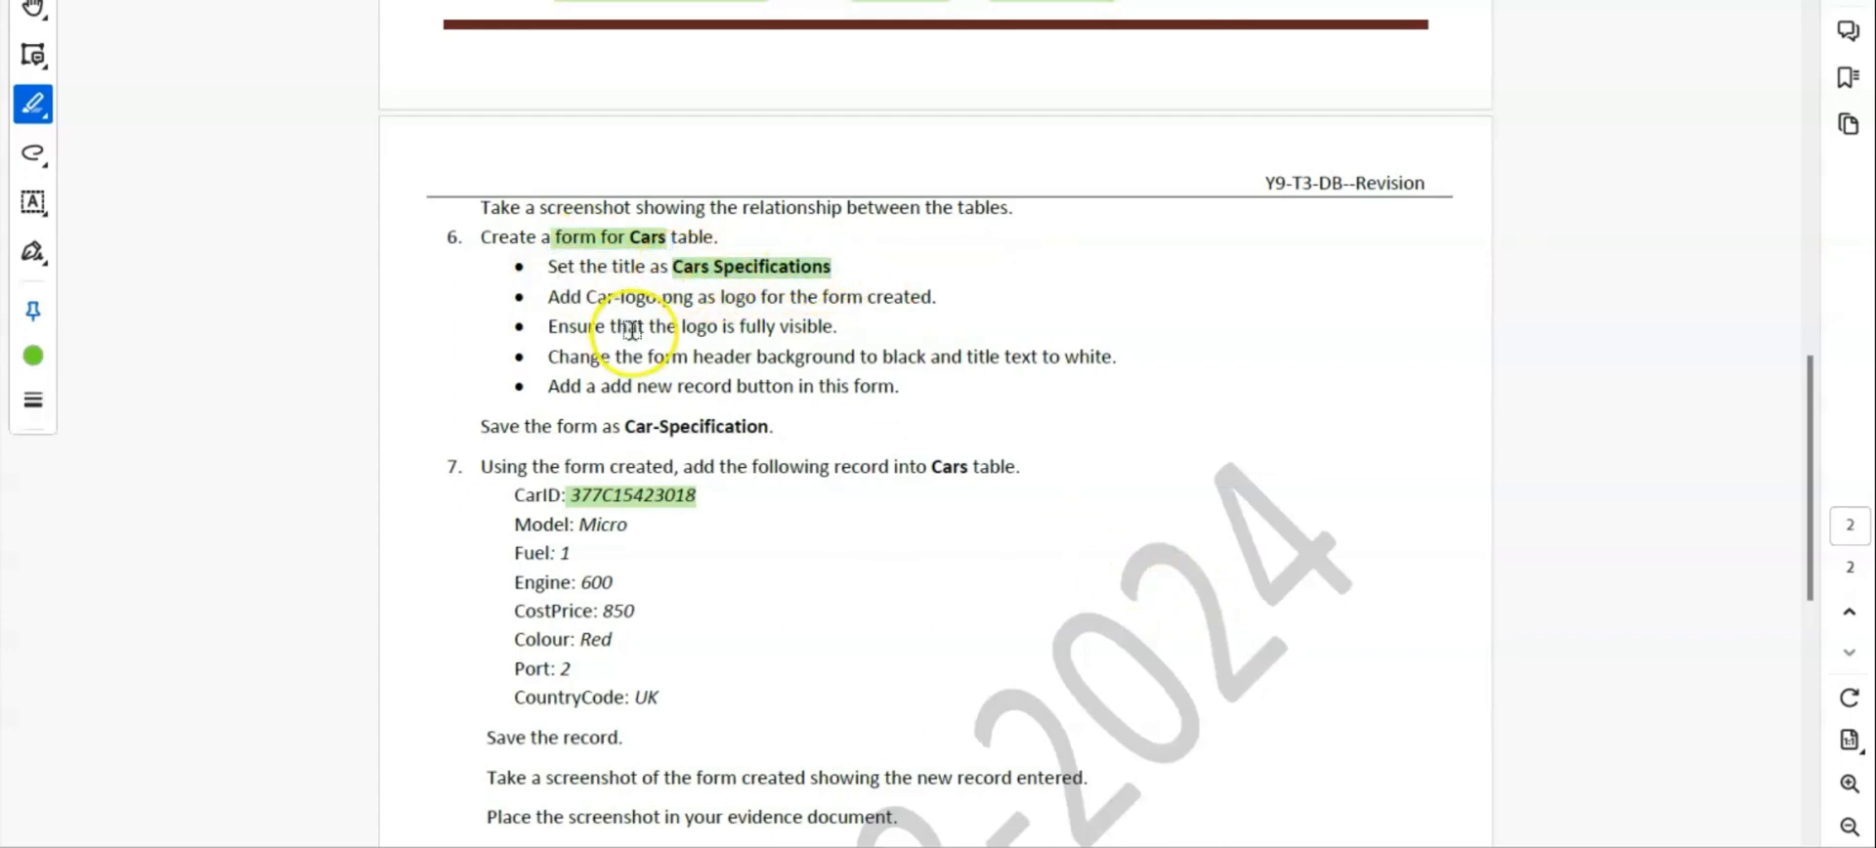
# Highlight "Car-logo.png as logo", "form header background to black and title text to white" and "add new record button" in task 6
pyautogui.moveTo(584, 298)
pyautogui.mouseDown()
pyautogui.moveTo(772, 298)
pyautogui.moveTo(752, 298)
pyautogui.mouseUp()
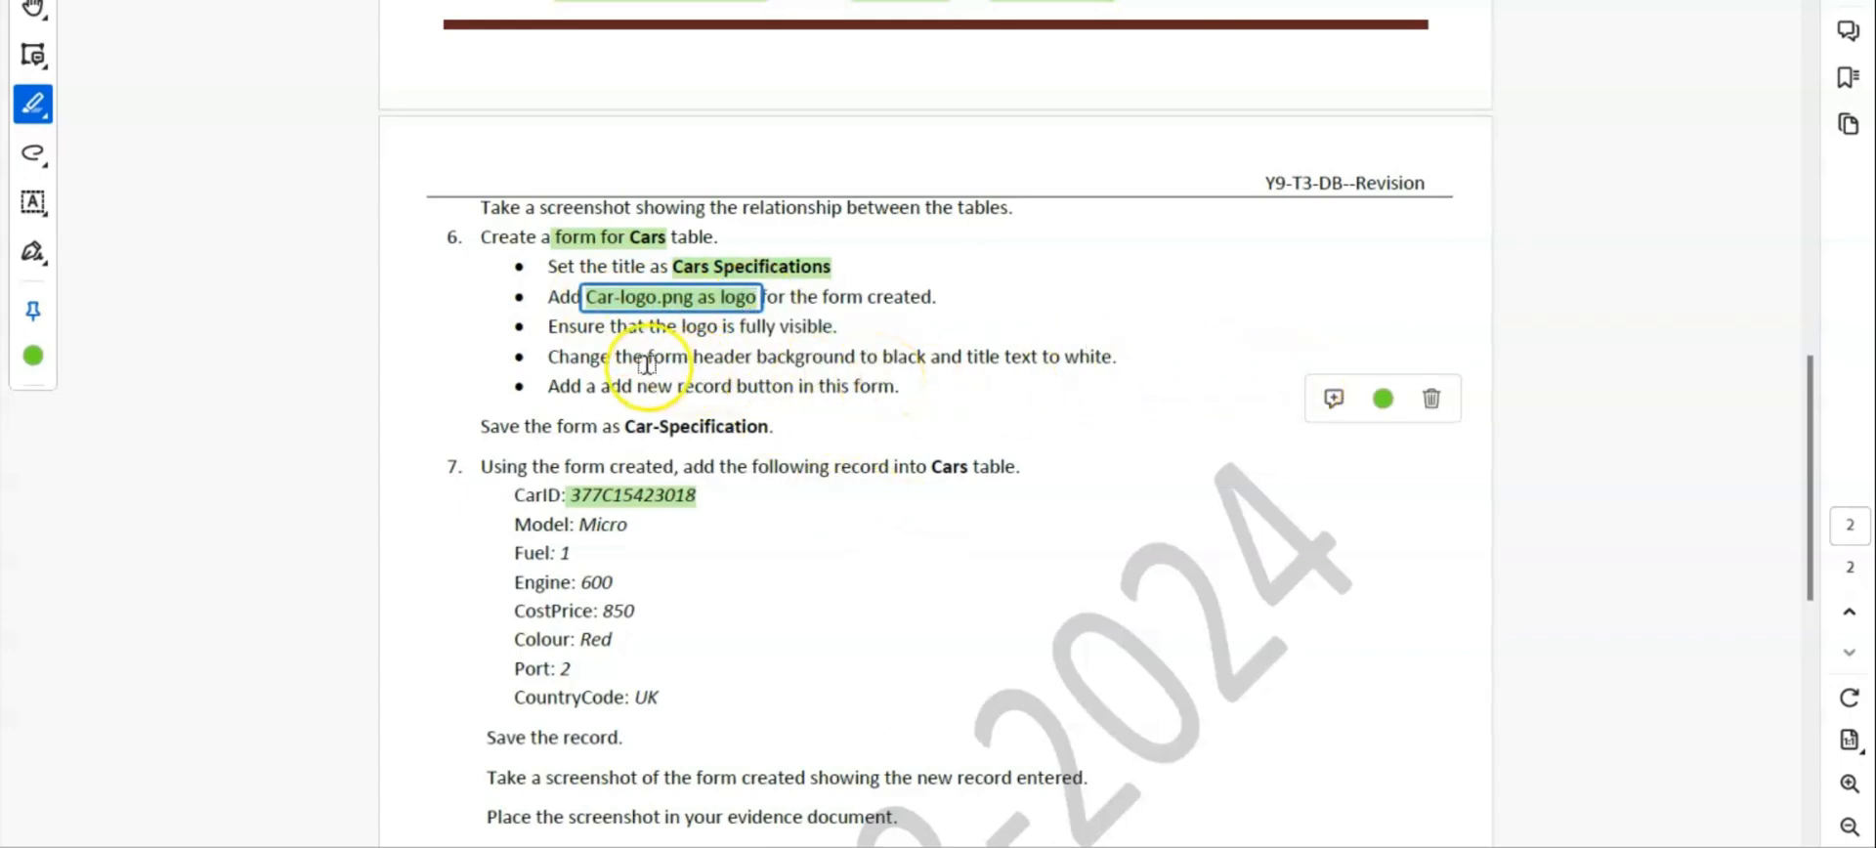
pyautogui.moveTo(646, 357); pyautogui.dragTo(1112, 358)
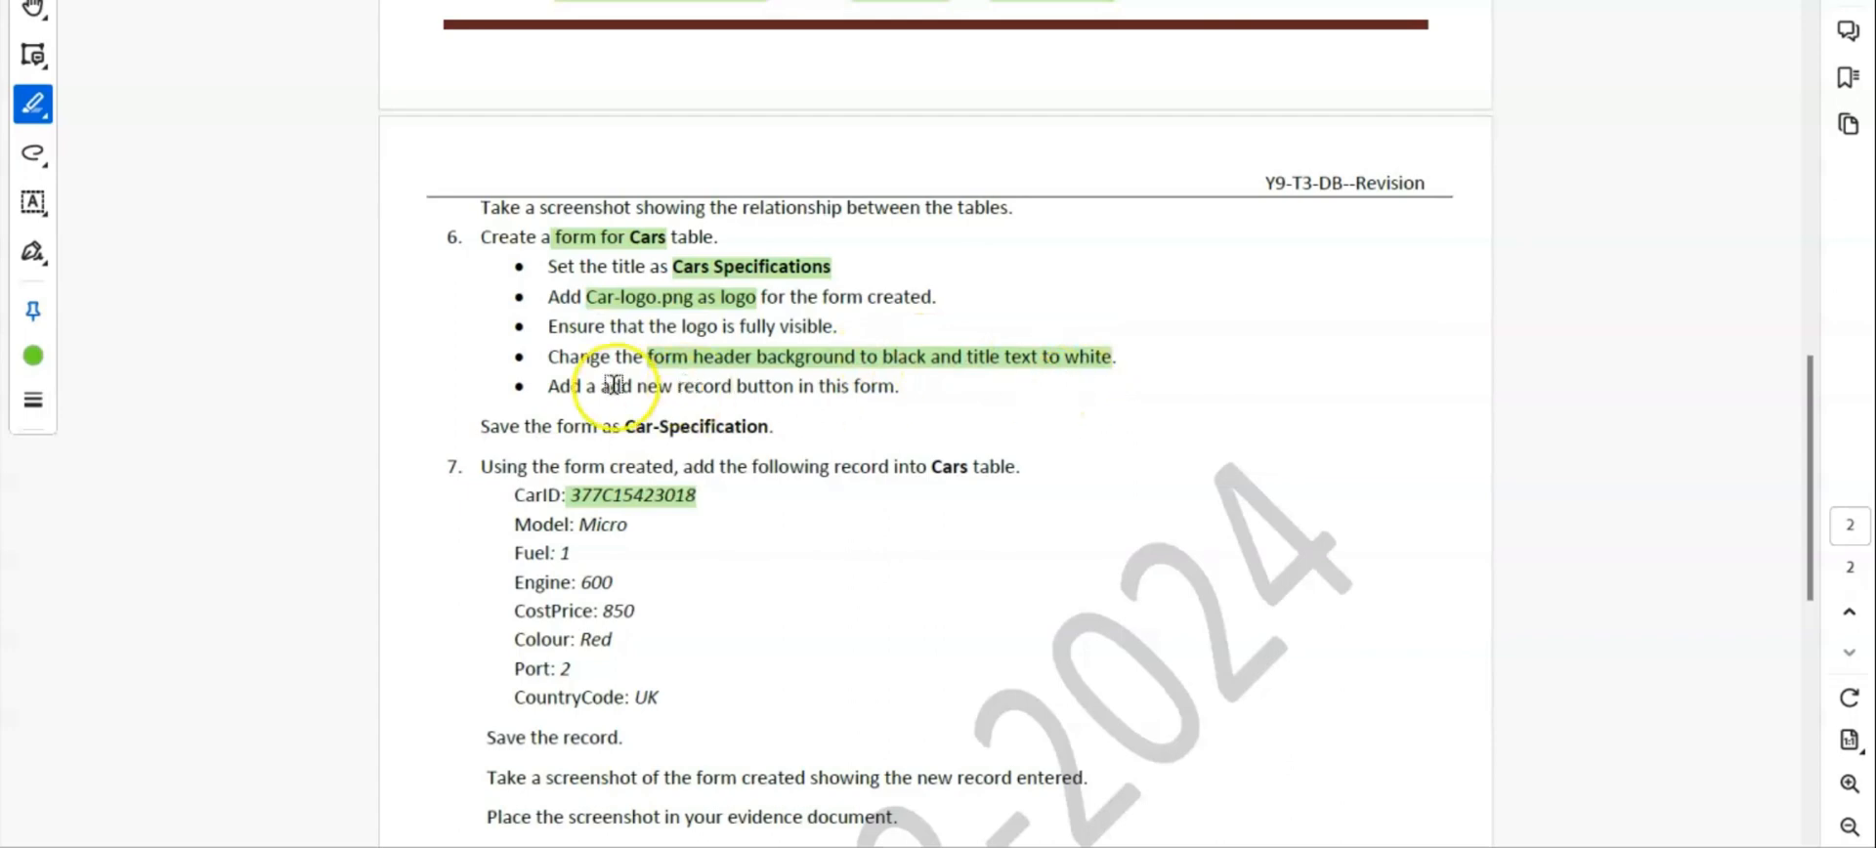
pyautogui.moveTo(600, 386); pyautogui.dragTo(794, 385)
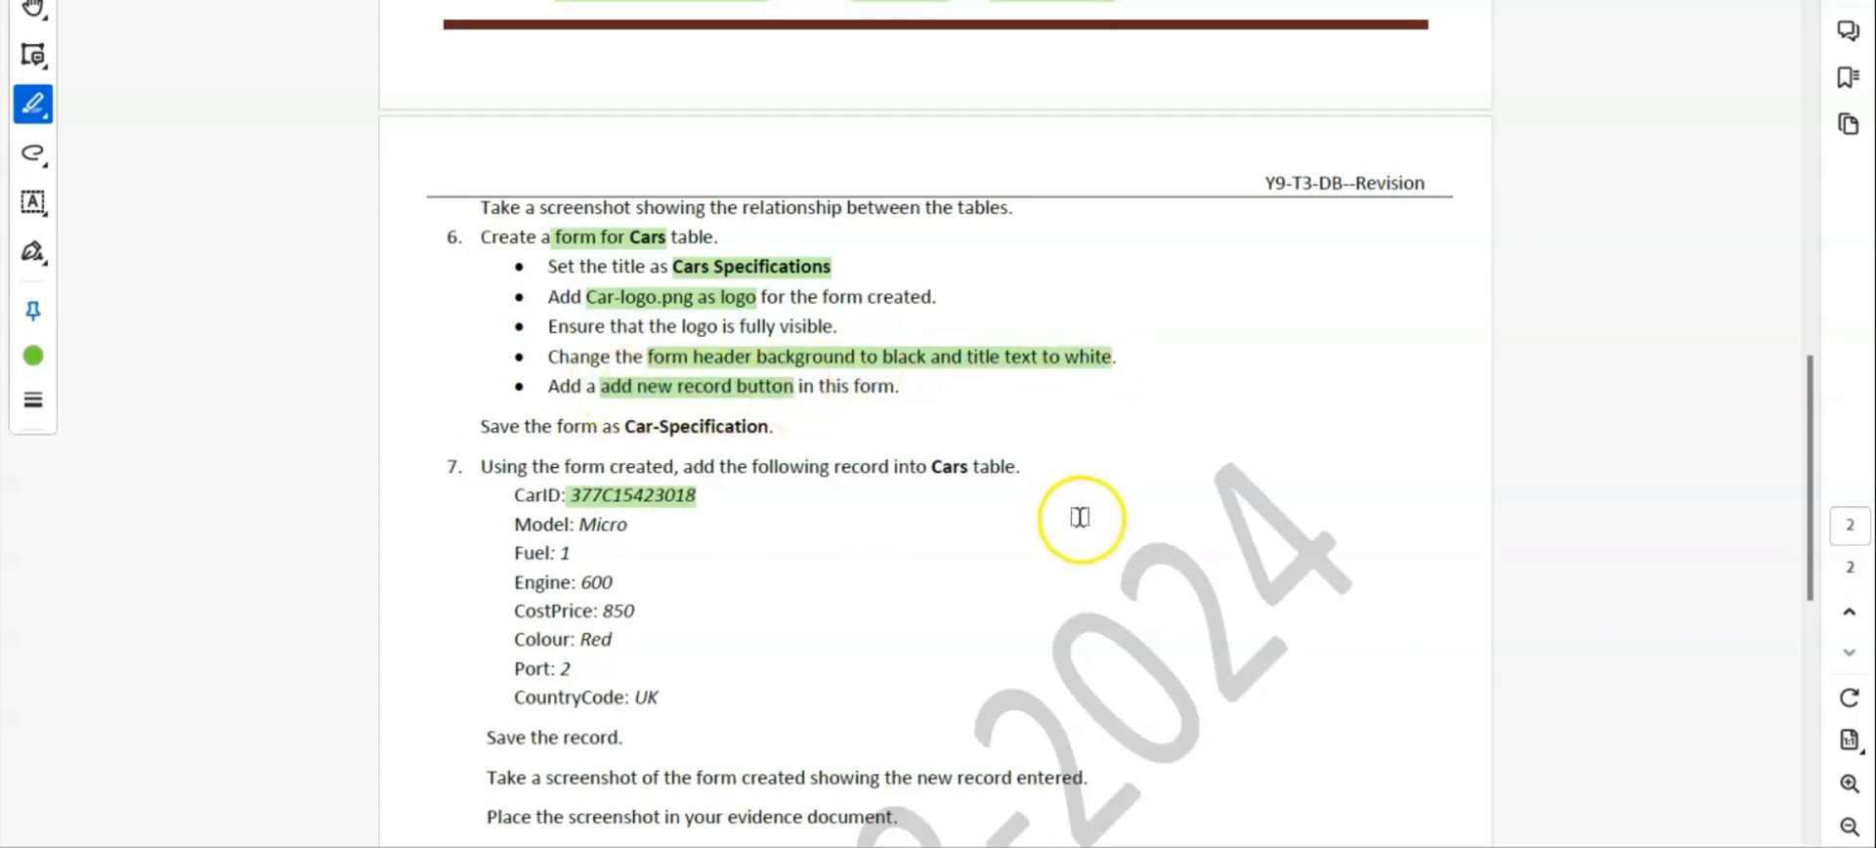
# Switch to Access, close the Cars table design, and create a form based on the Cars table
pyautogui.hotkey('alt', 'Tab')
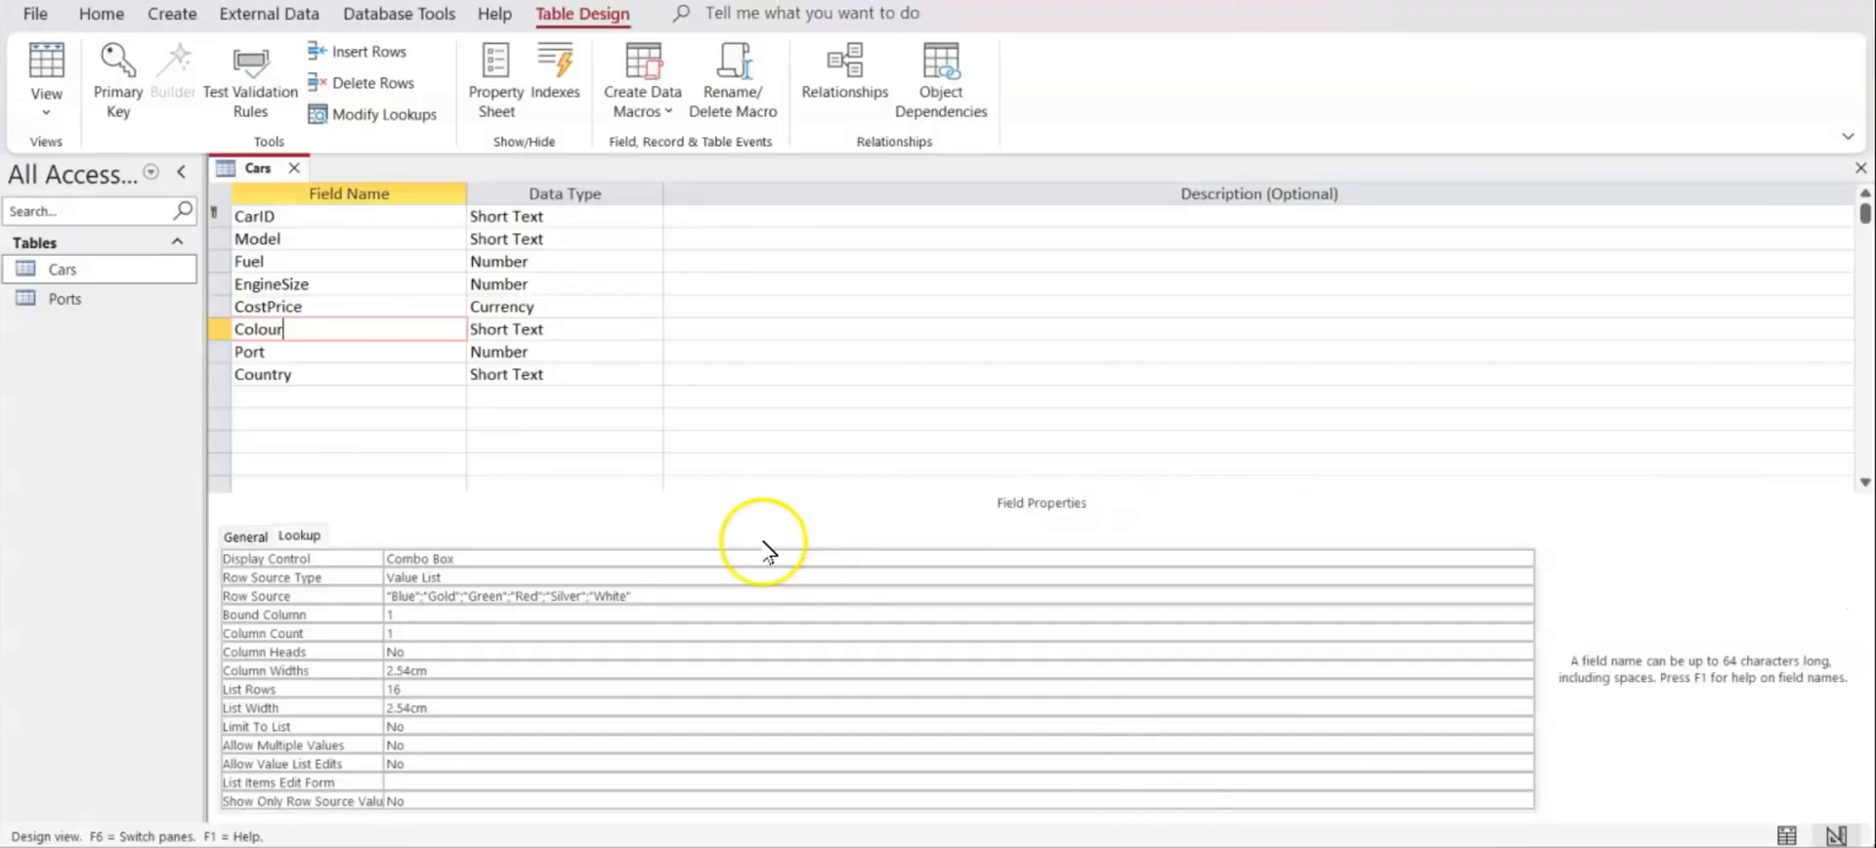
pyautogui.click(292, 165)
pyautogui.click(67, 269)
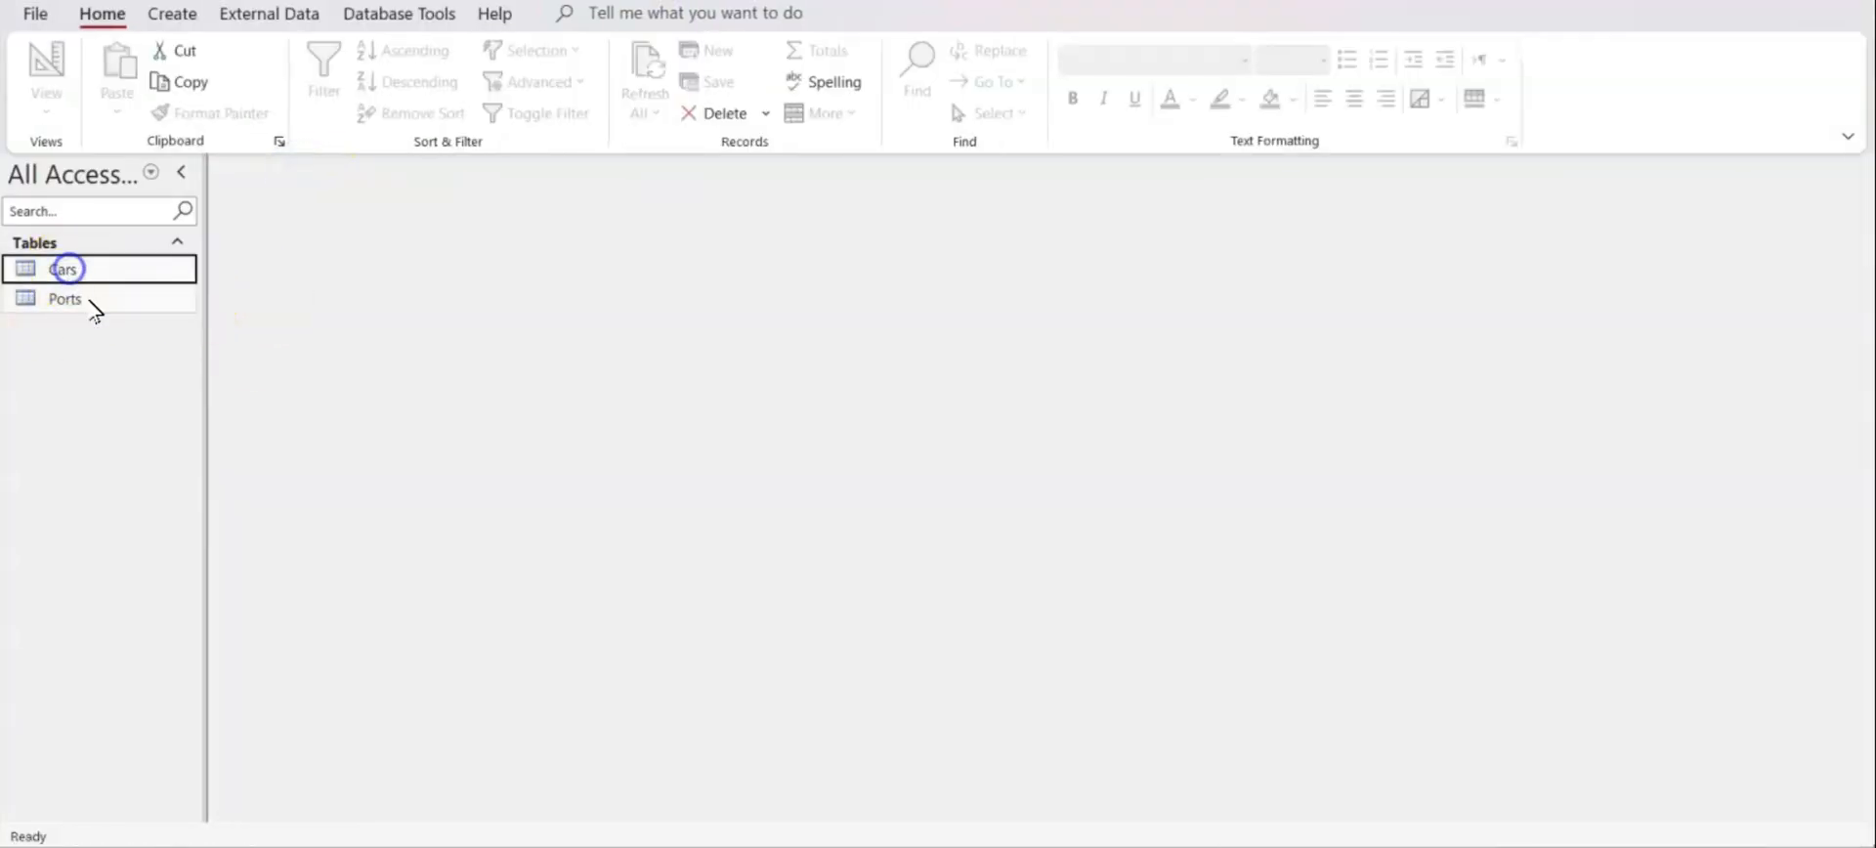
pyautogui.click(187, 20)
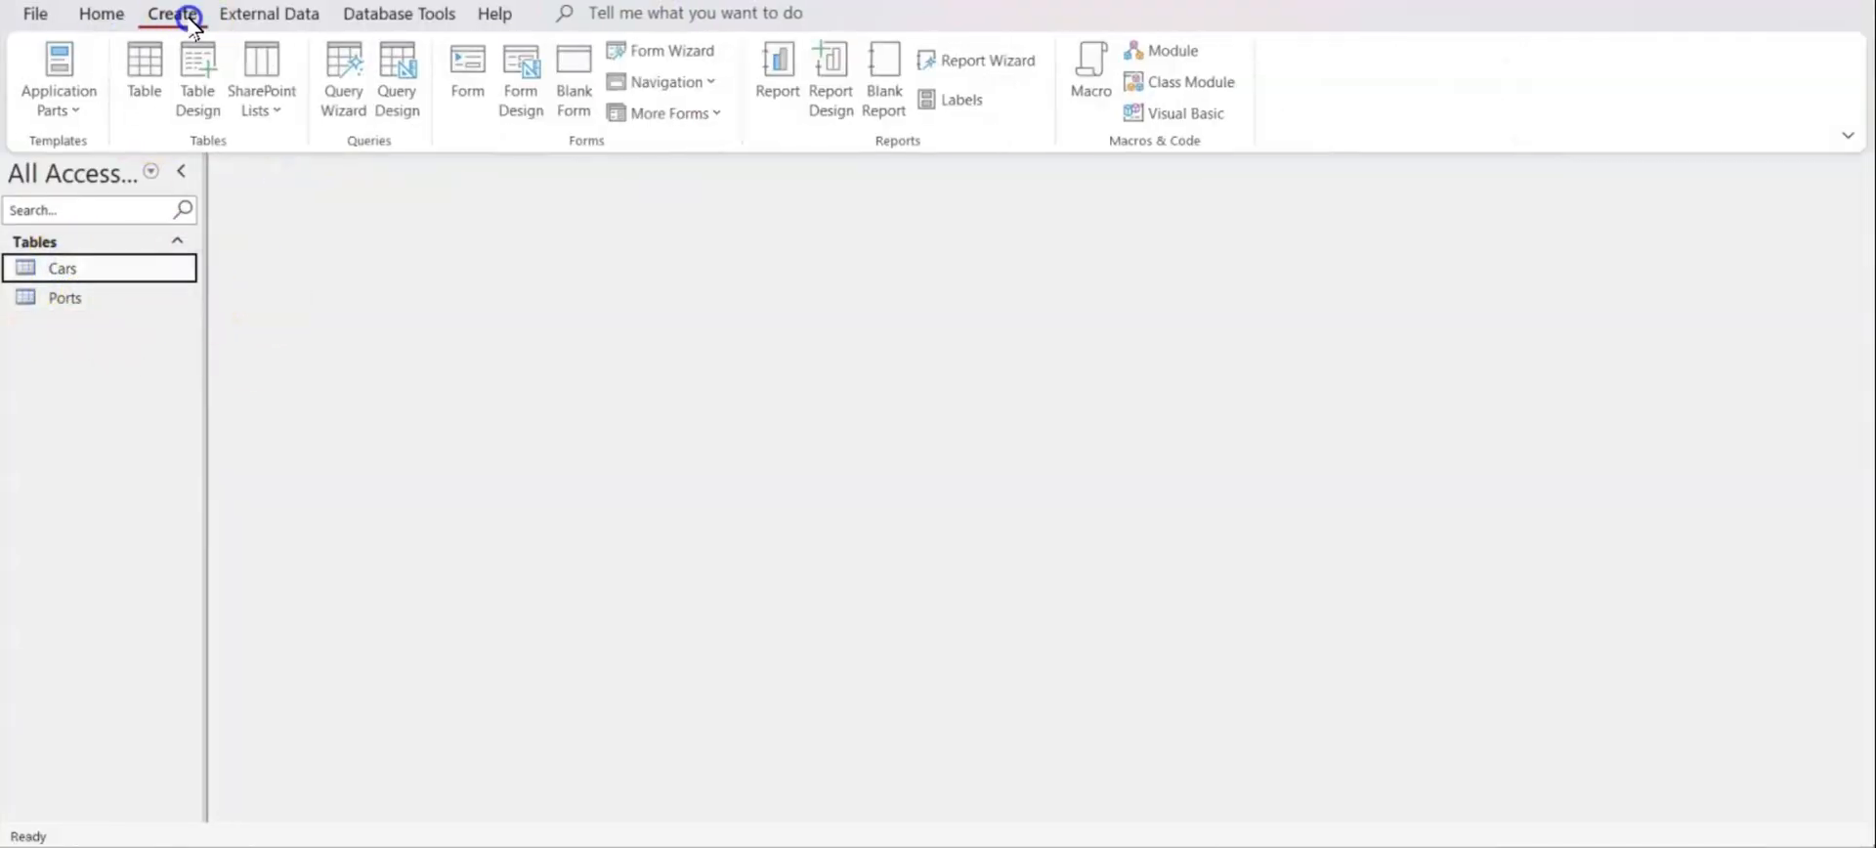
pyautogui.click(470, 78)
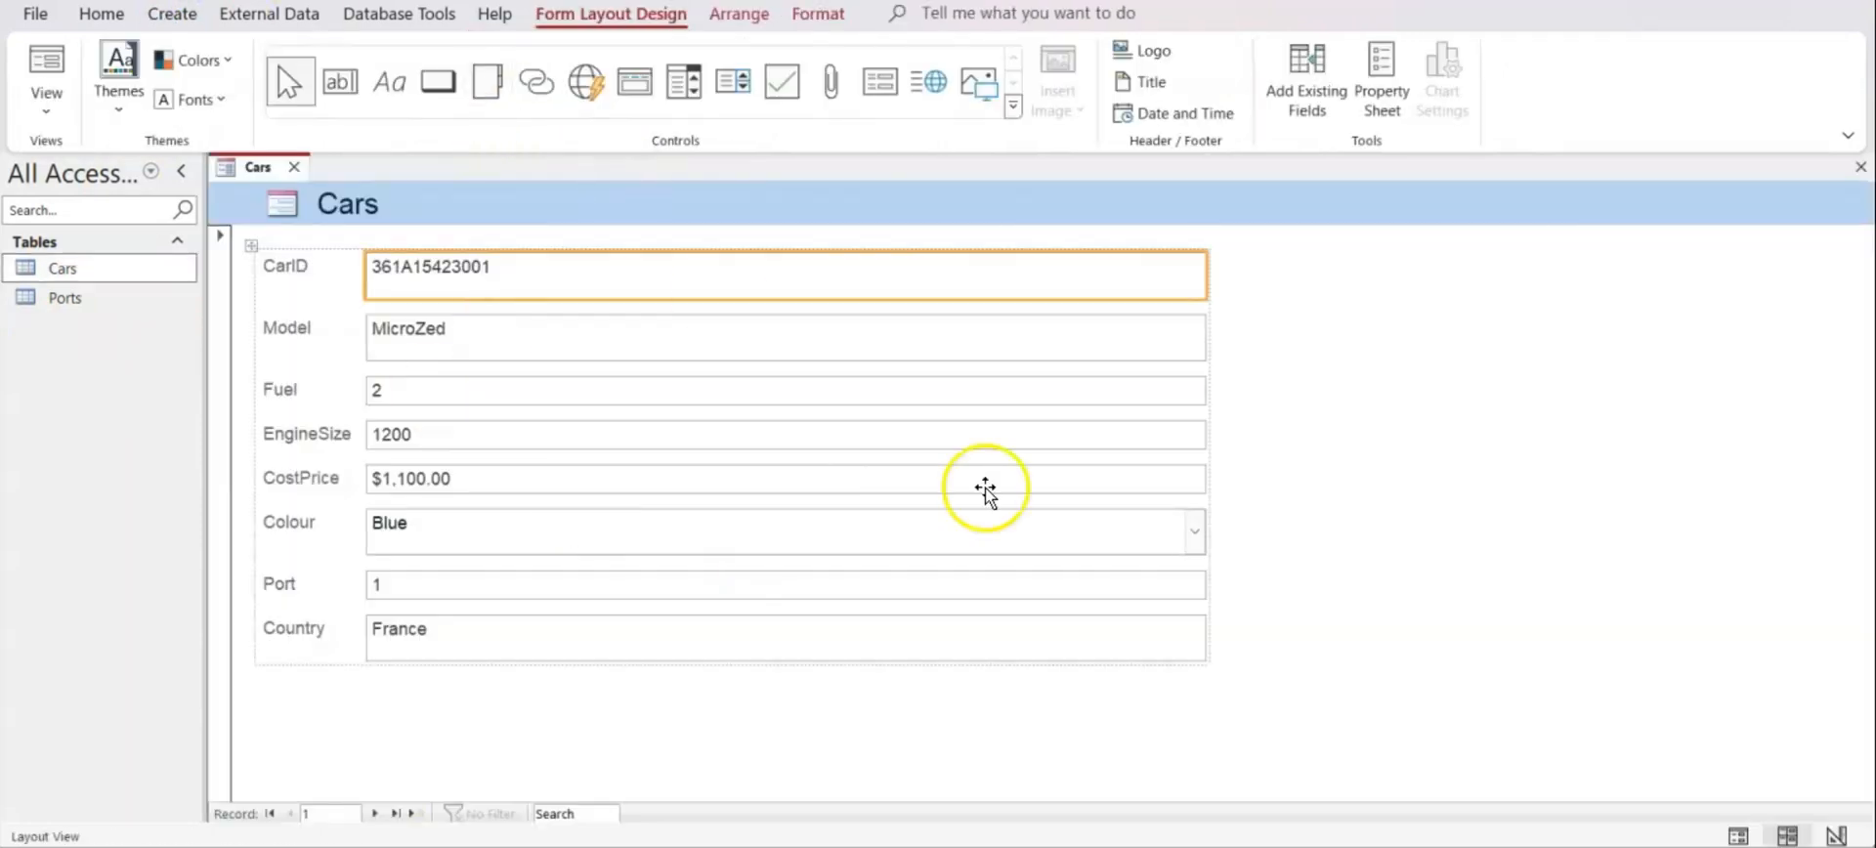
# Narrow the form's field boxes to about half their width, and reduce the CarID, Model, Colour and Country boxes to single-line height
pyautogui.click(1172, 278)
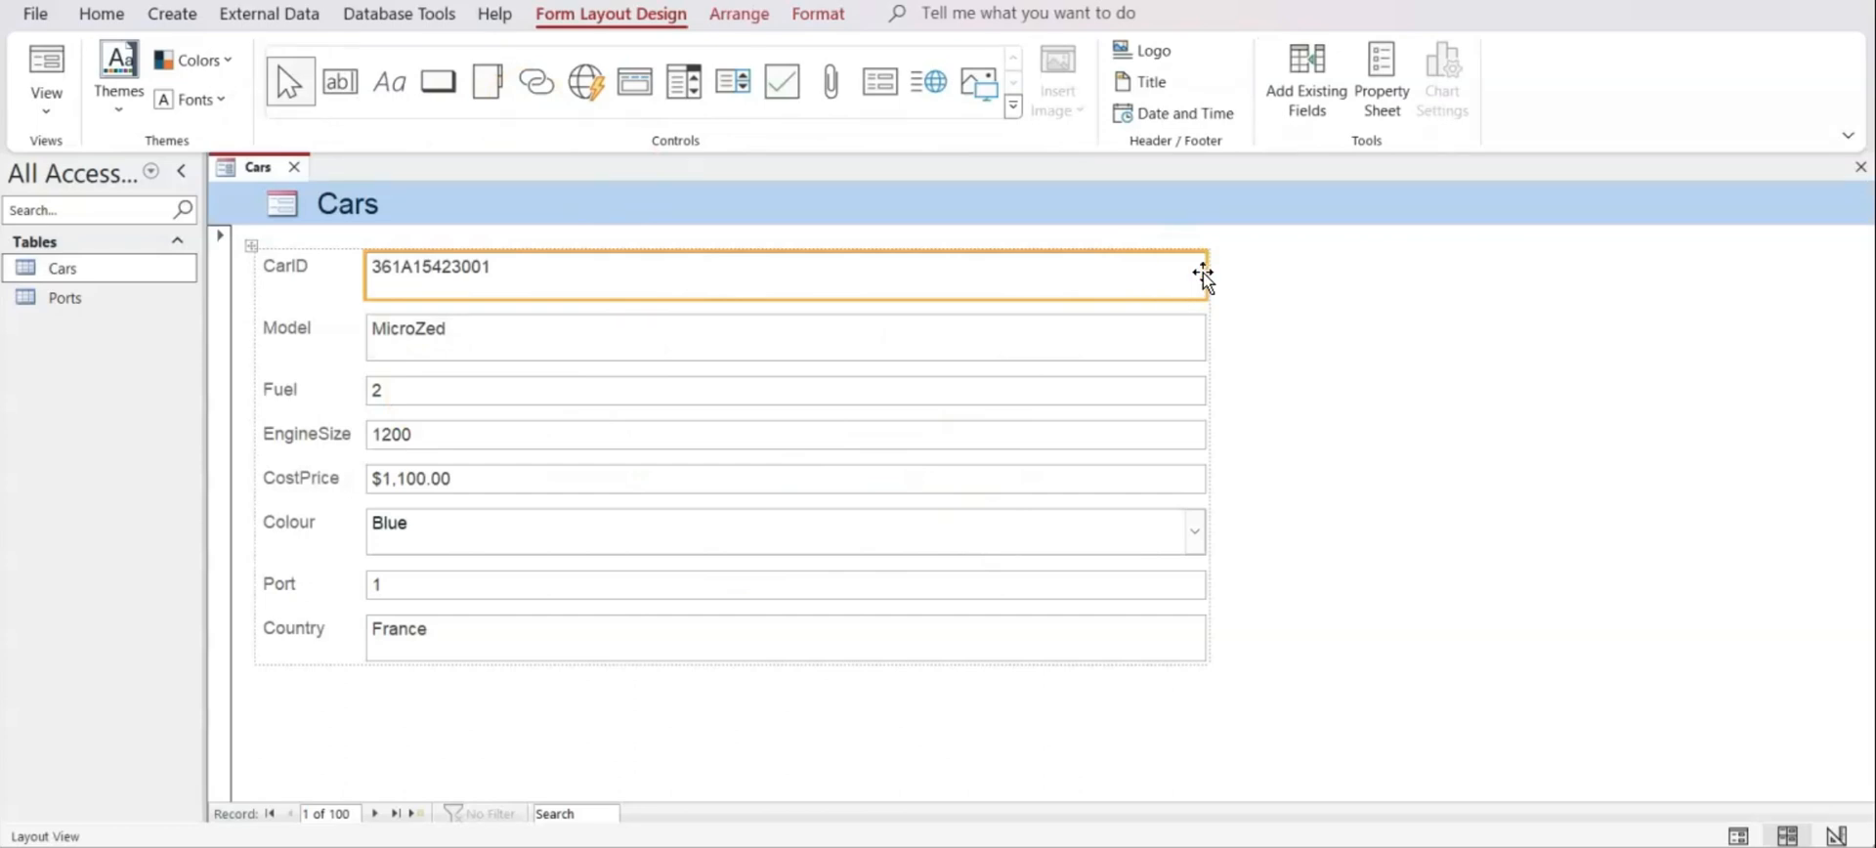
pyautogui.moveTo(1202, 272); pyautogui.dragTo(744, 327)
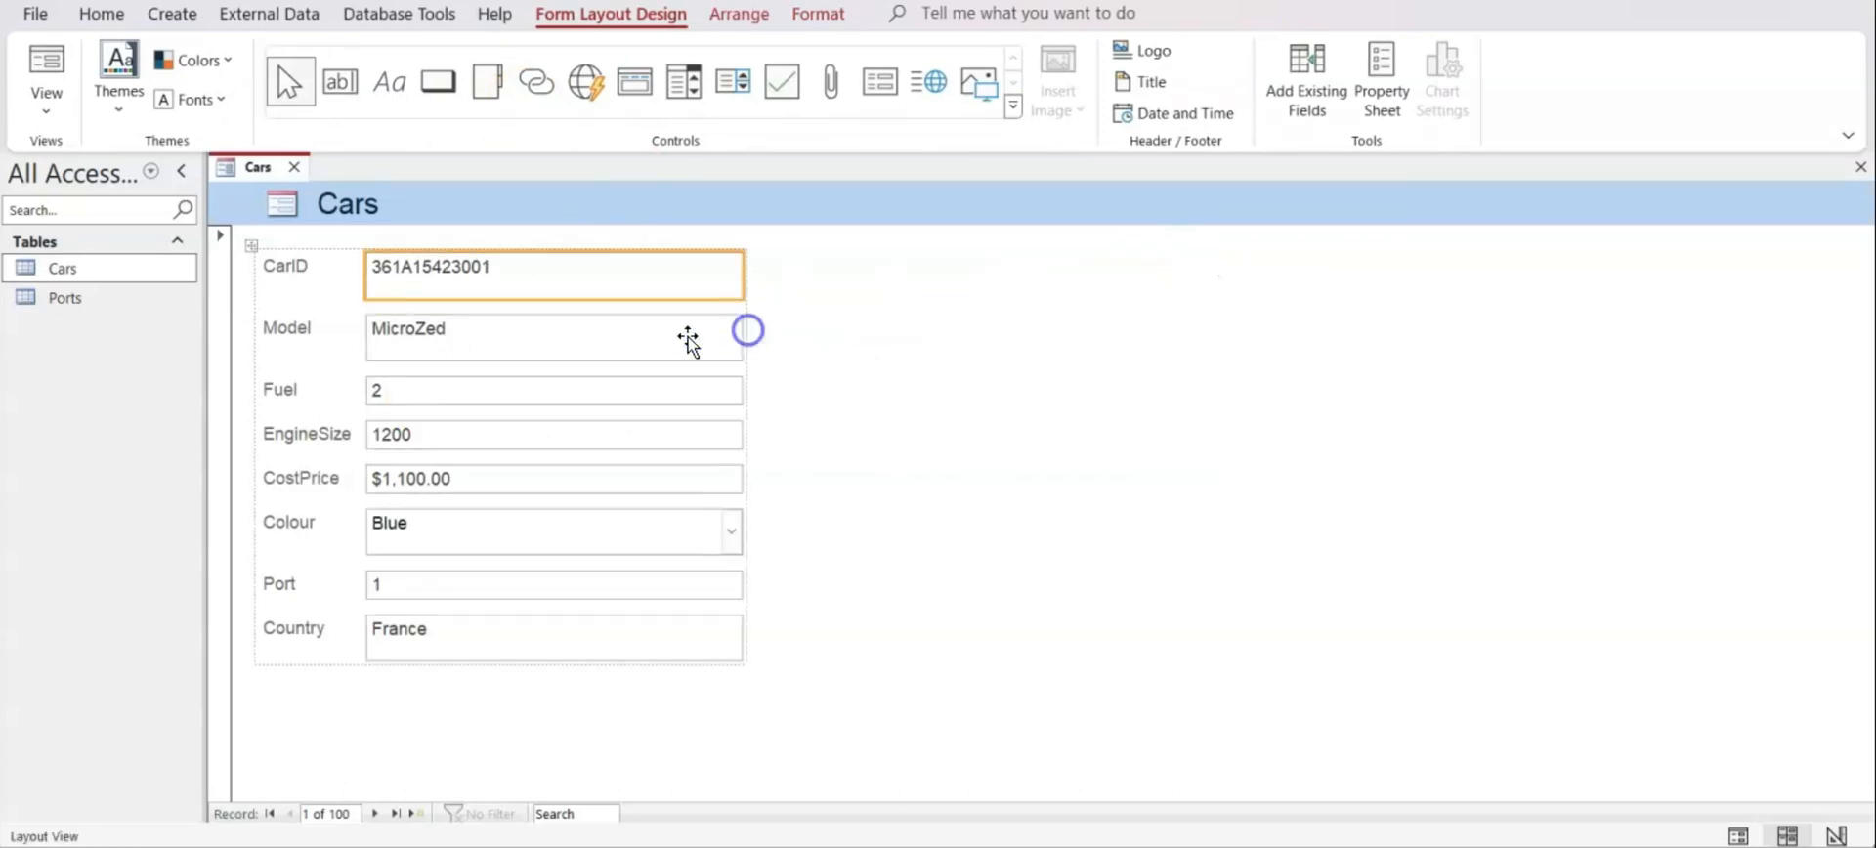
pyautogui.moveTo(556, 300); pyautogui.dragTo(560, 286)
pyautogui.click(556, 333)
pyautogui.moveTo(566, 350); pyautogui.dragTo(569, 329)
pyautogui.click(546, 501)
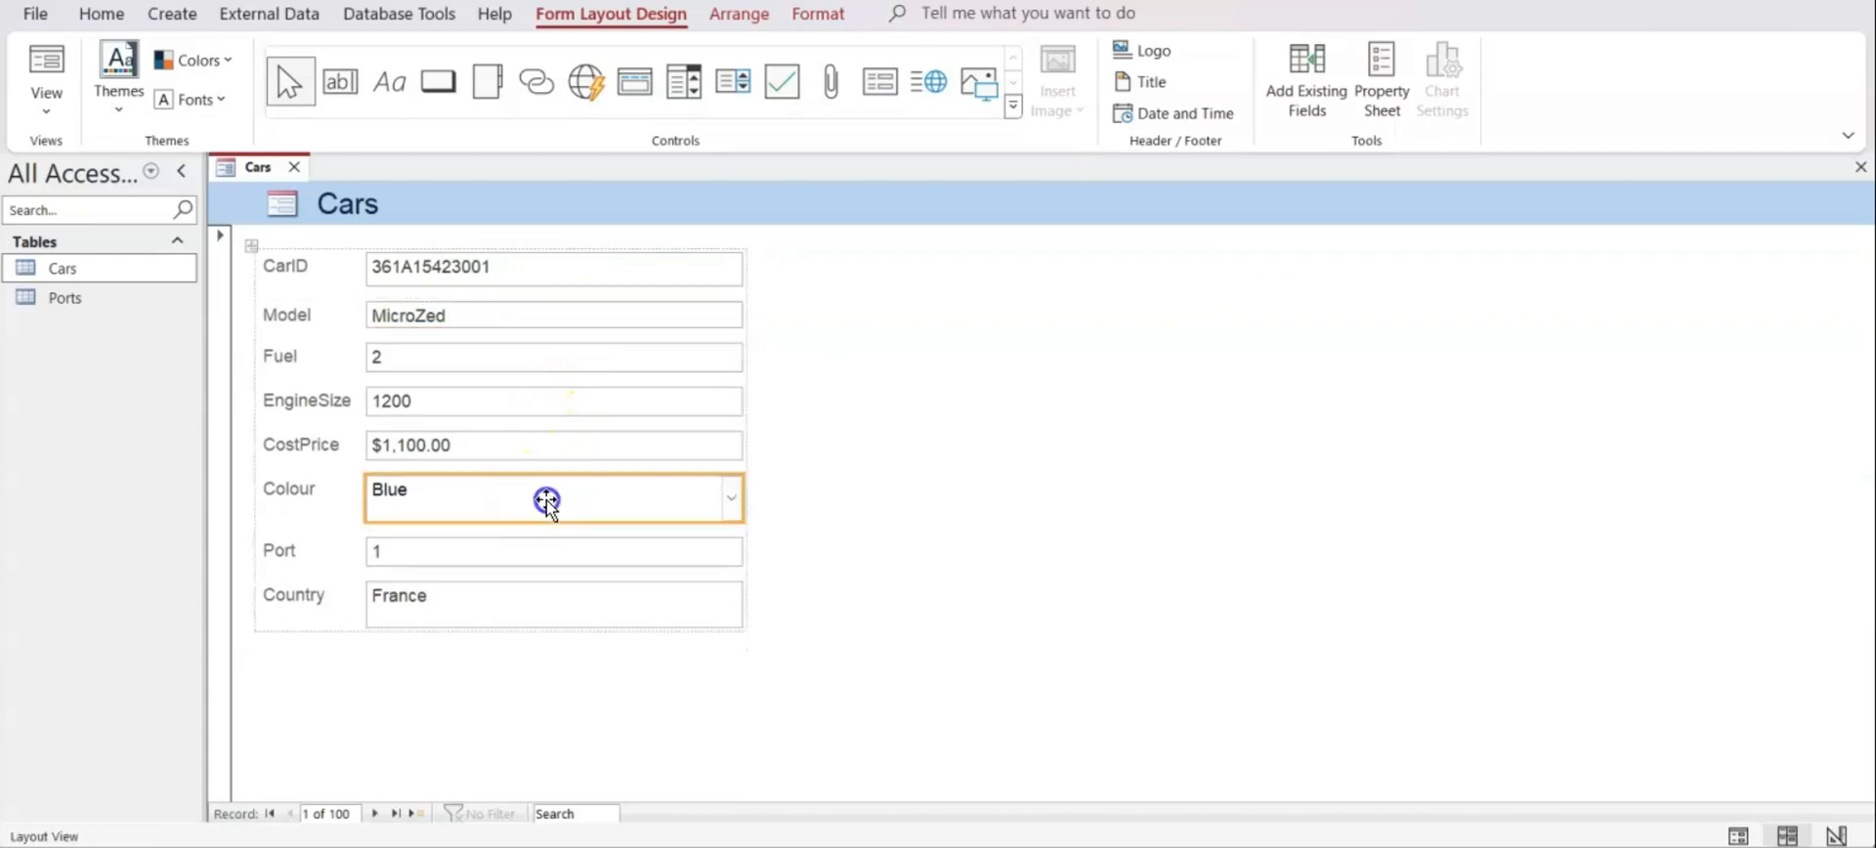
pyautogui.moveTo(568, 532); pyautogui.dragTo(572, 506)
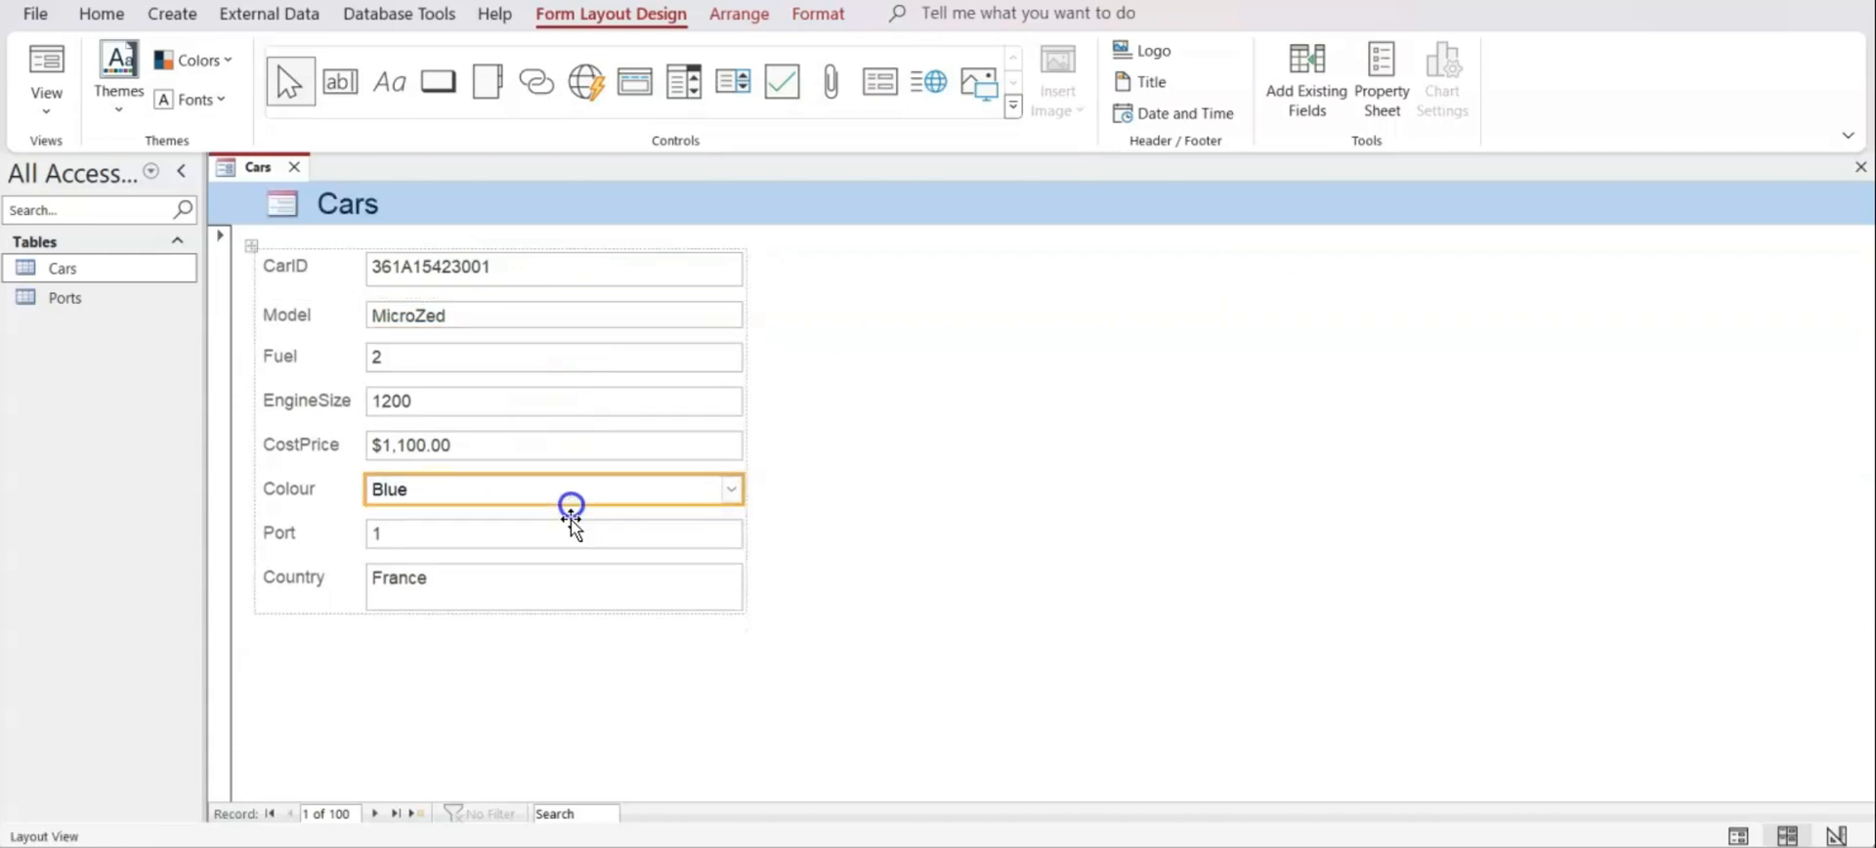
pyautogui.click(561, 583)
pyautogui.moveTo(564, 618); pyautogui.dragTo(570, 588)
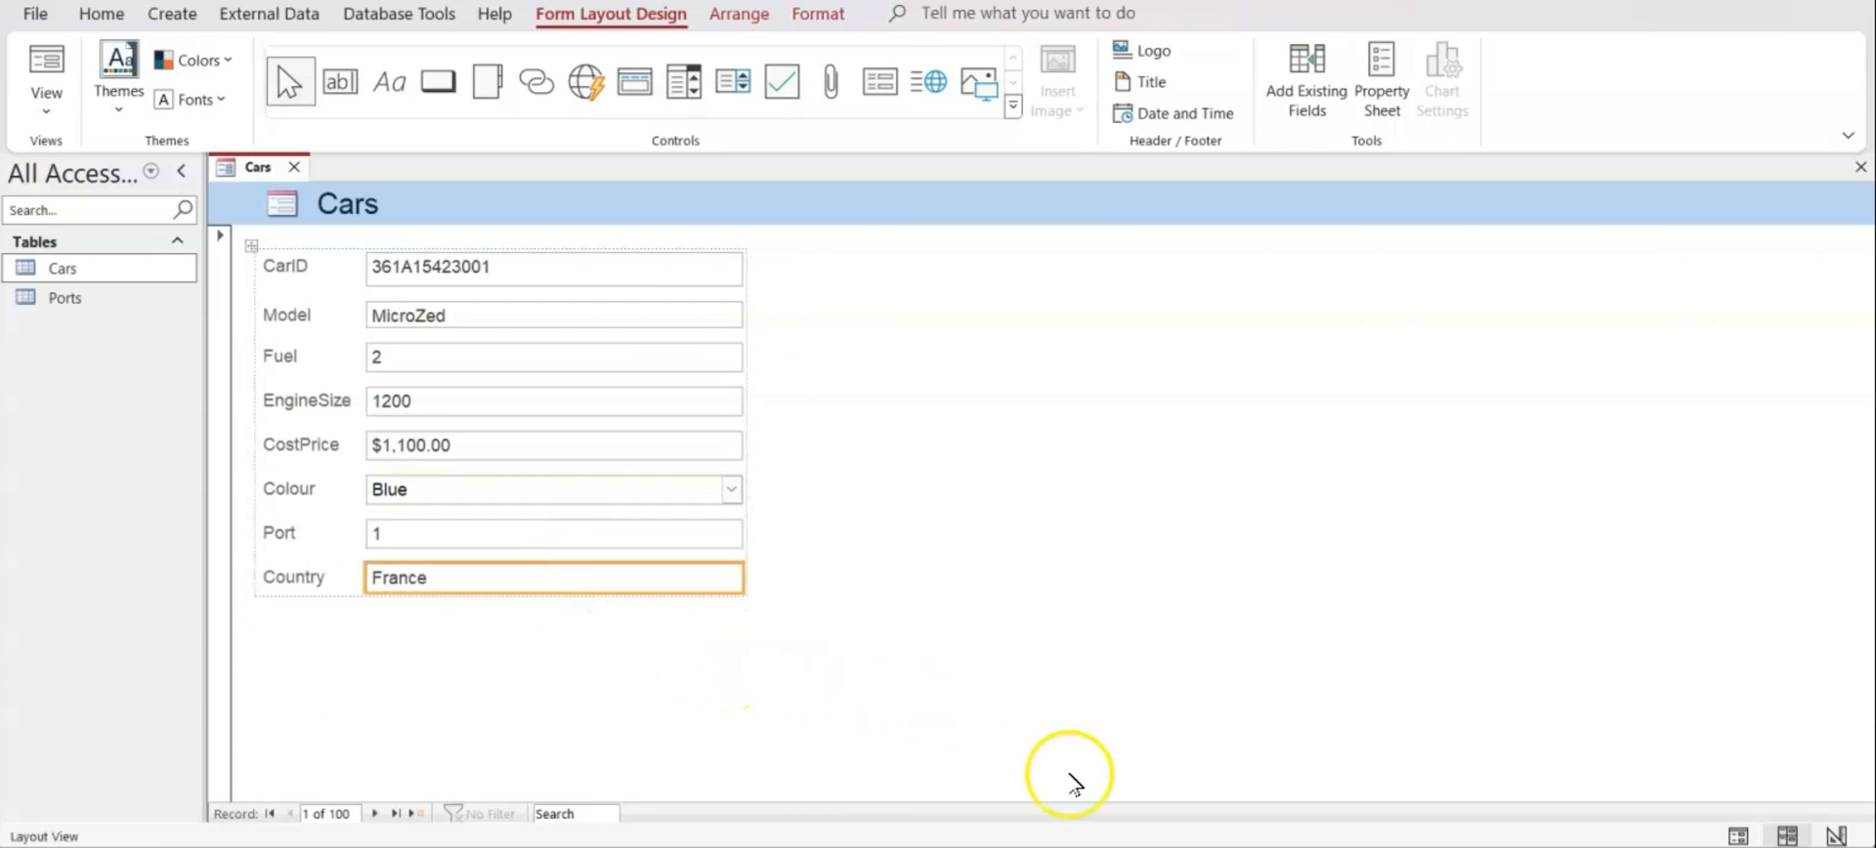
# Switch to the PDF worksheet and draw a freehand tick beside the "Set the title as Cars Specifications" requirement in task 6
pyautogui.click(1152, 846)
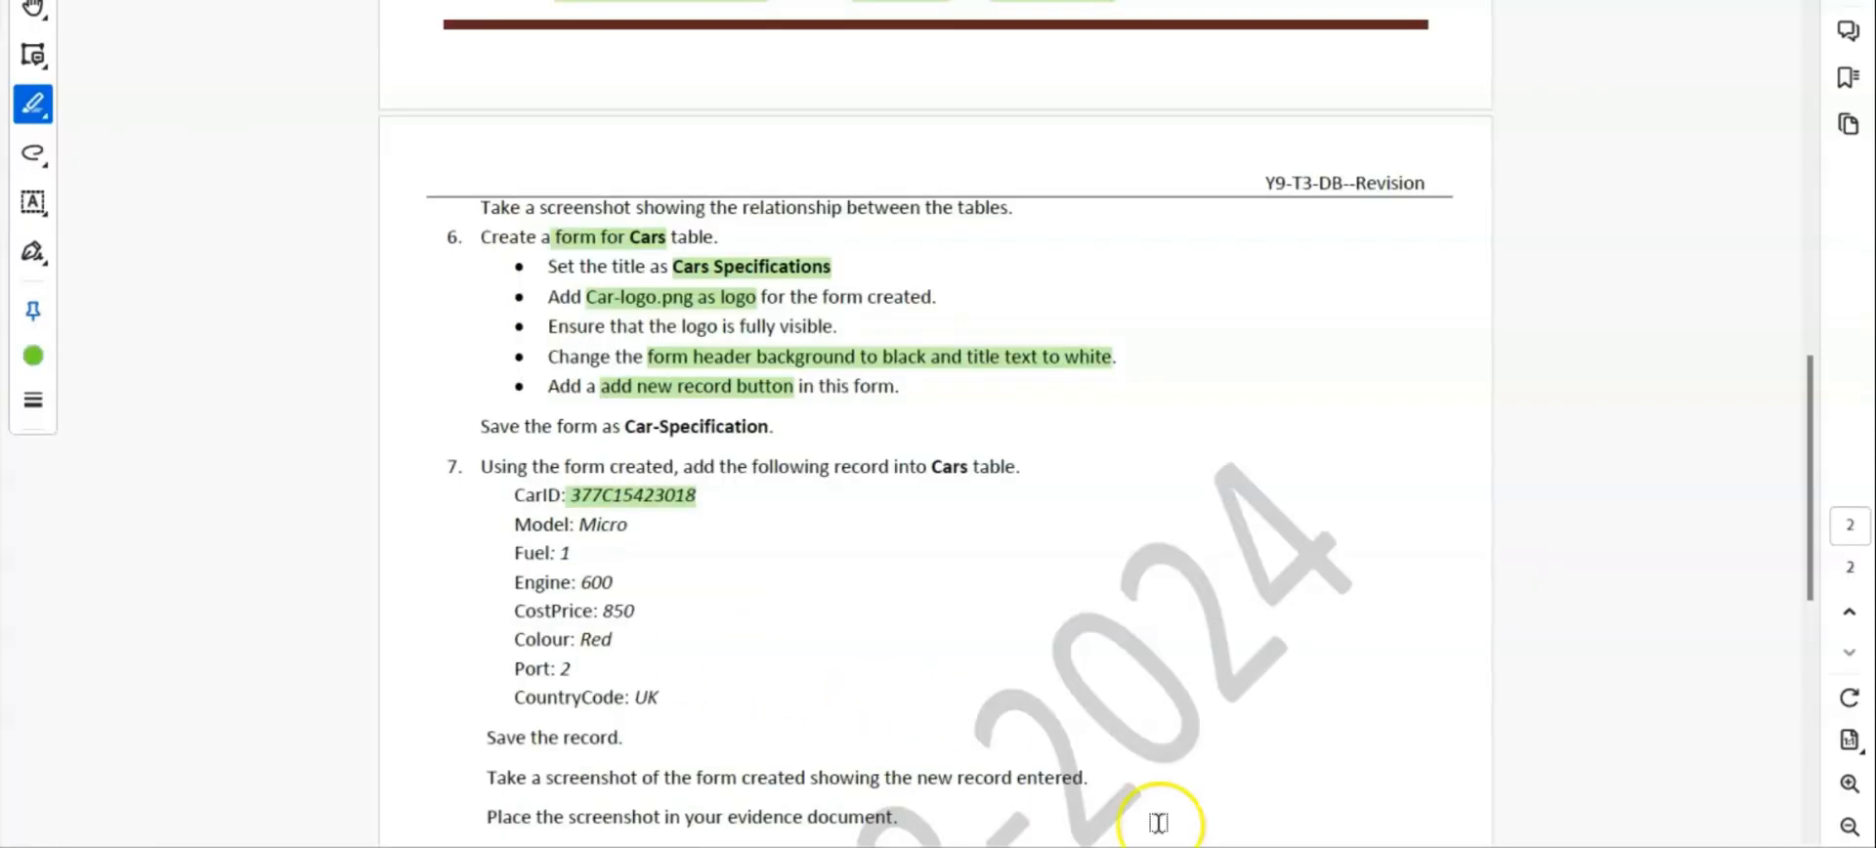
pyautogui.click(34, 157)
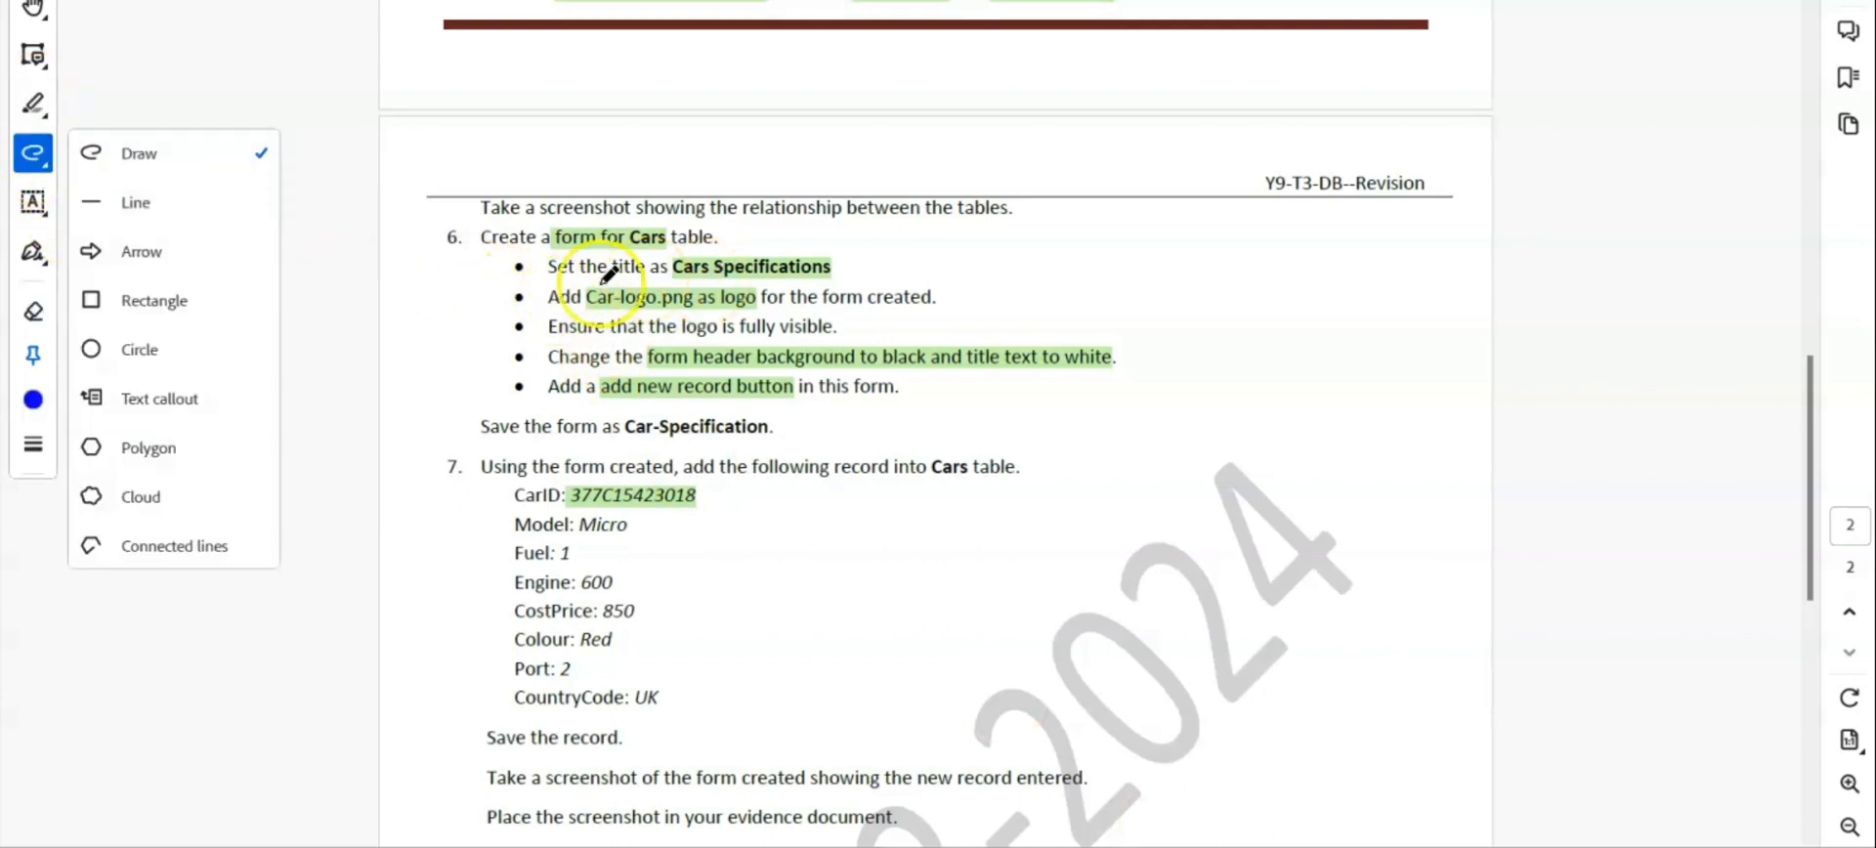
pyautogui.moveTo(495, 274); pyautogui.dragTo(520, 265)
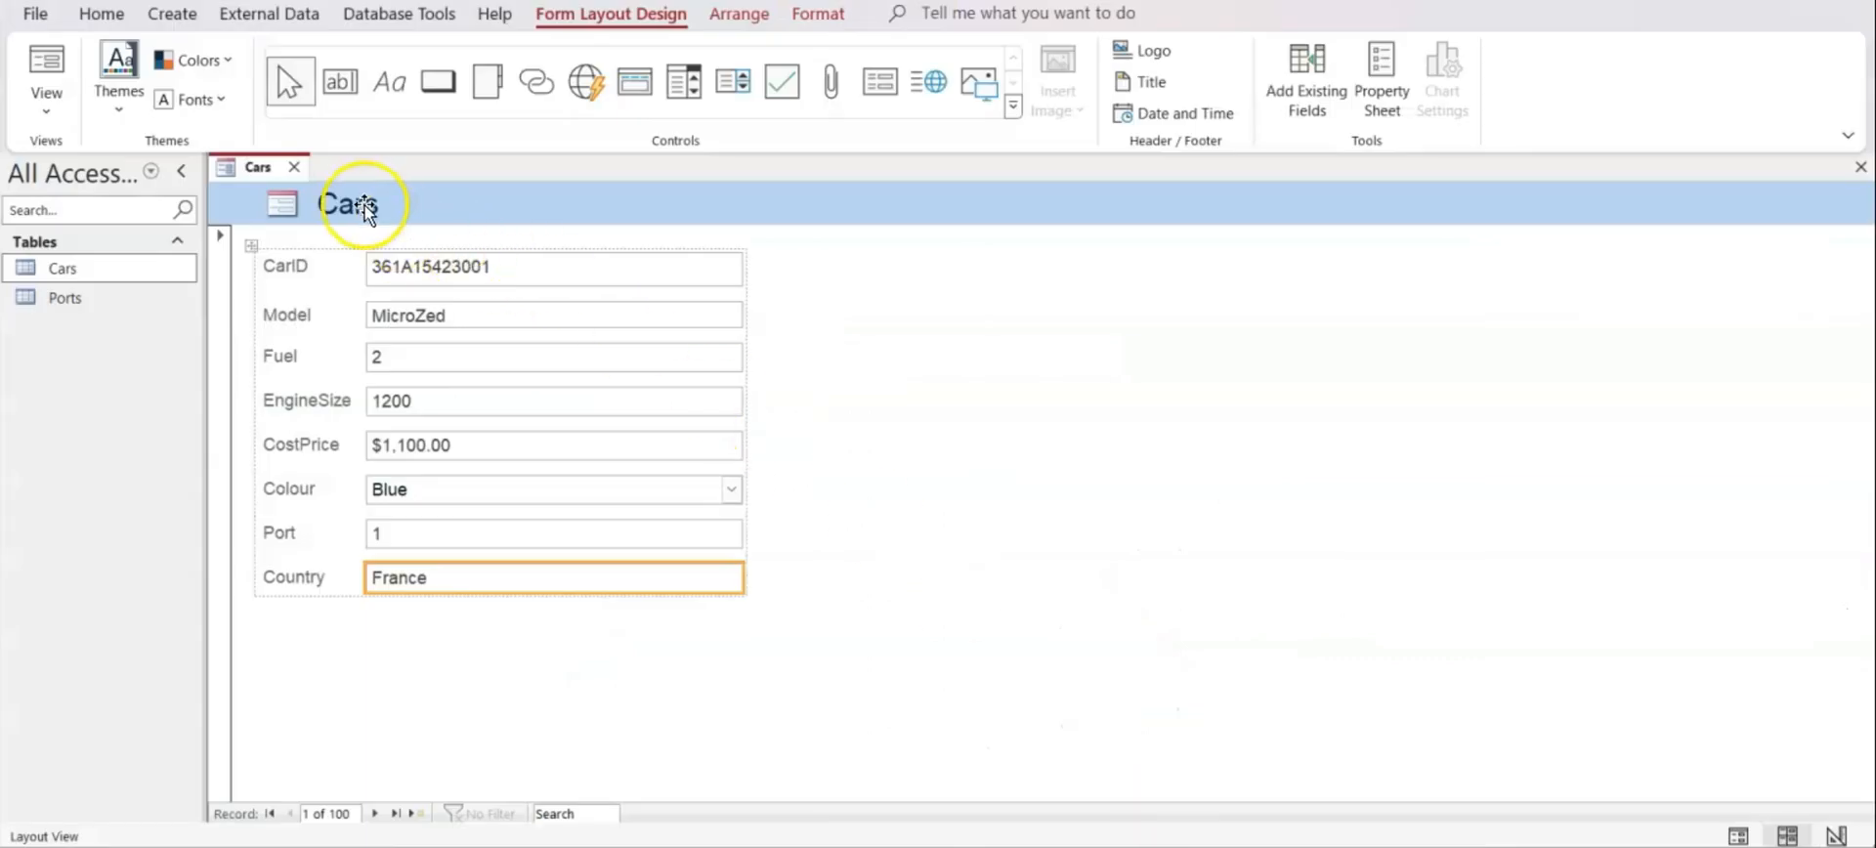
# Change the form's header title to "Cars Specifications" in Access
pyautogui.click(355, 195)
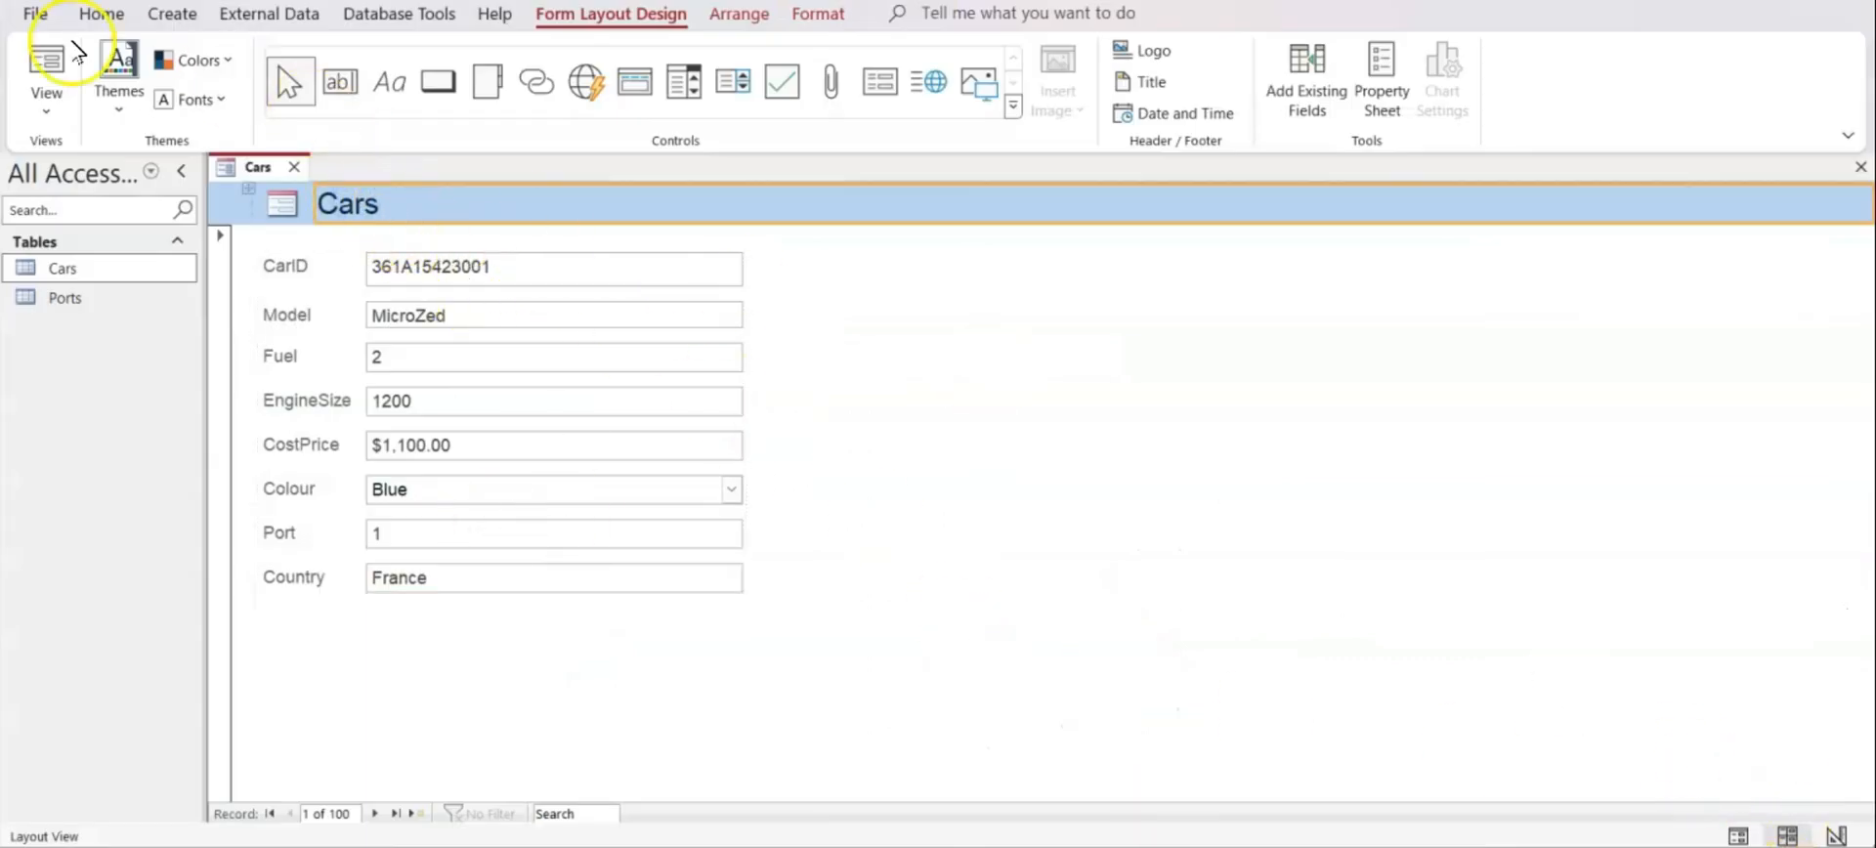
pyautogui.click(54, 109)
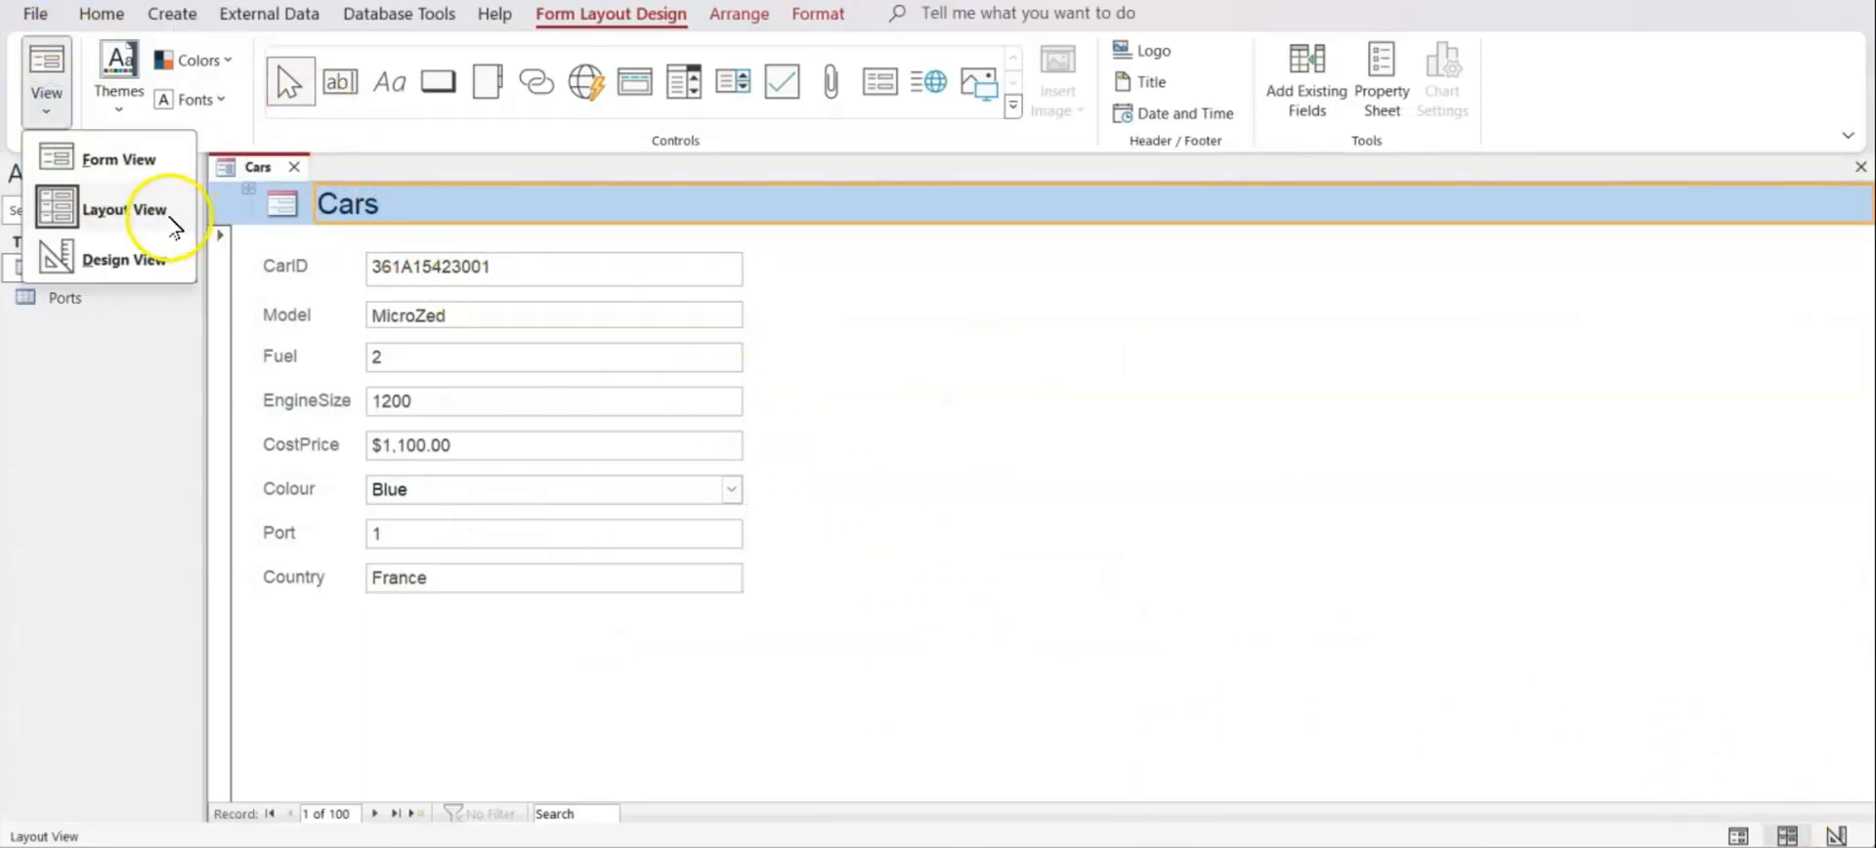
pyautogui.click(420, 213)
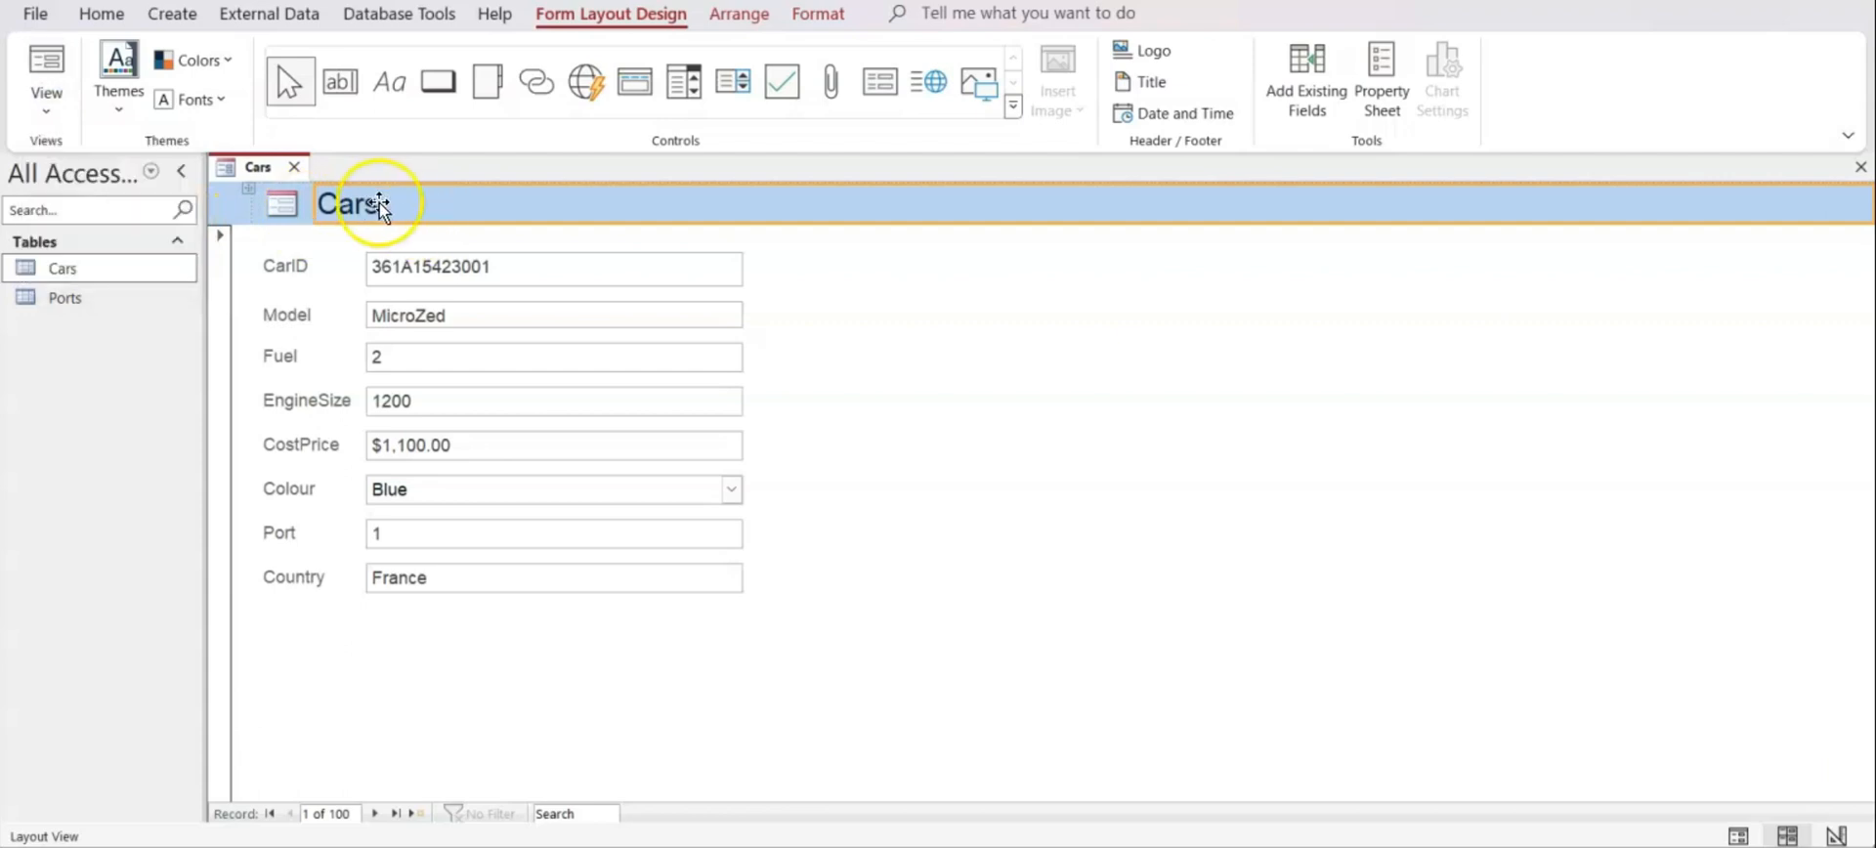
pyautogui.click(389, 202)
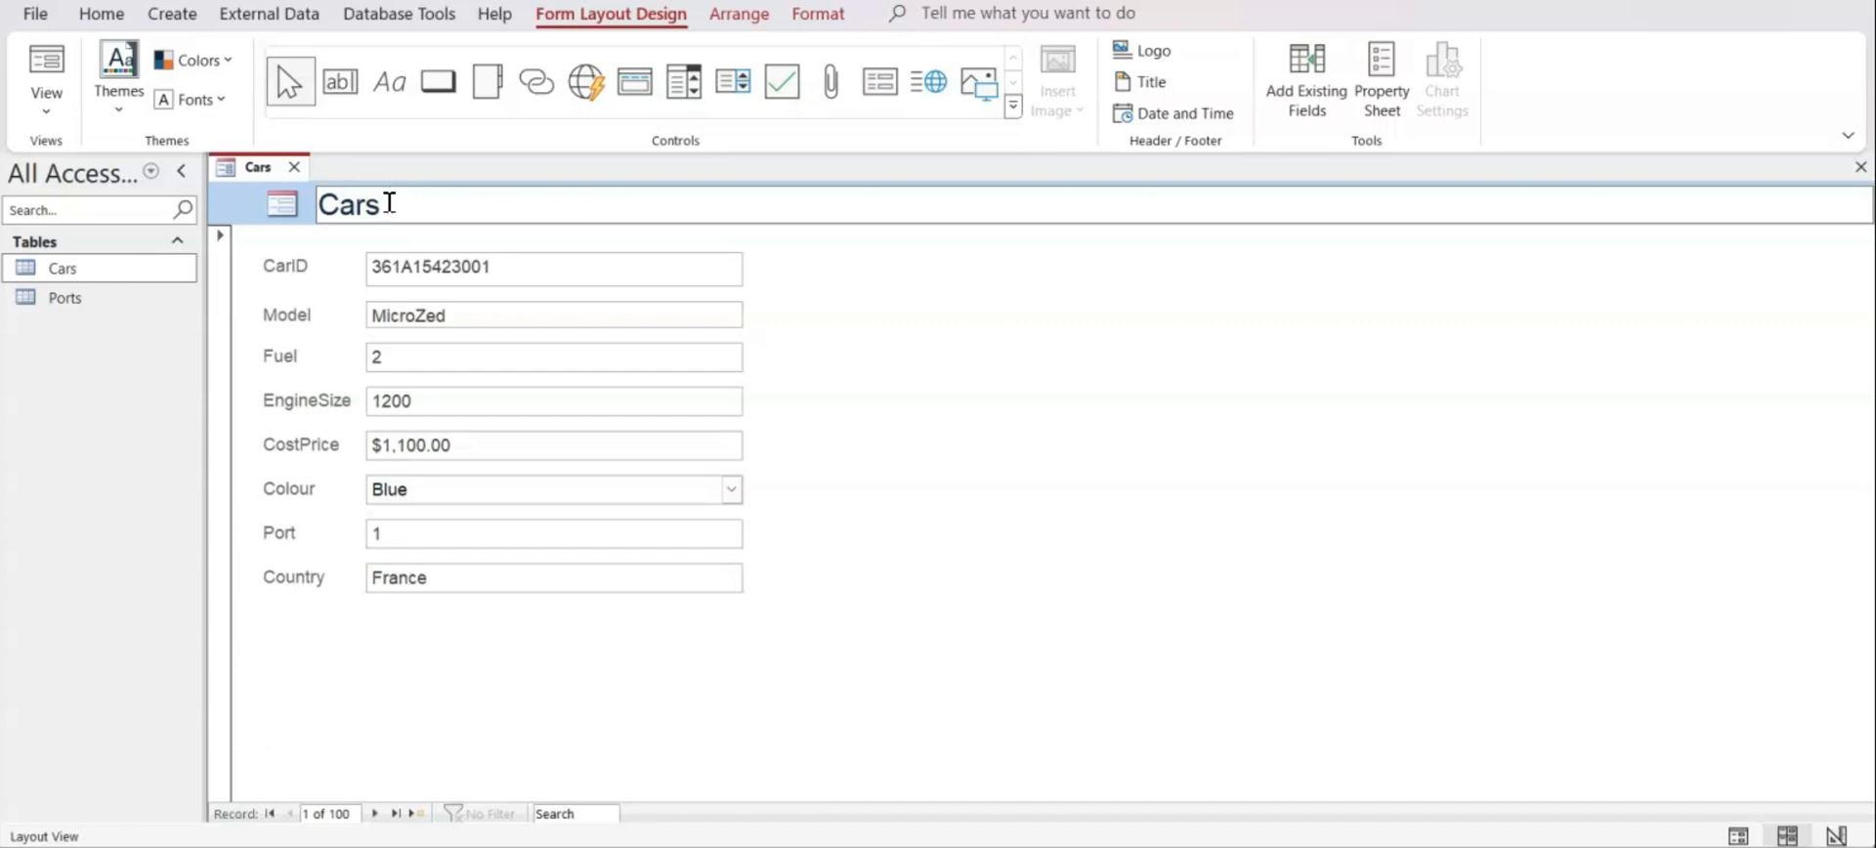
pyautogui.write('Specifications')
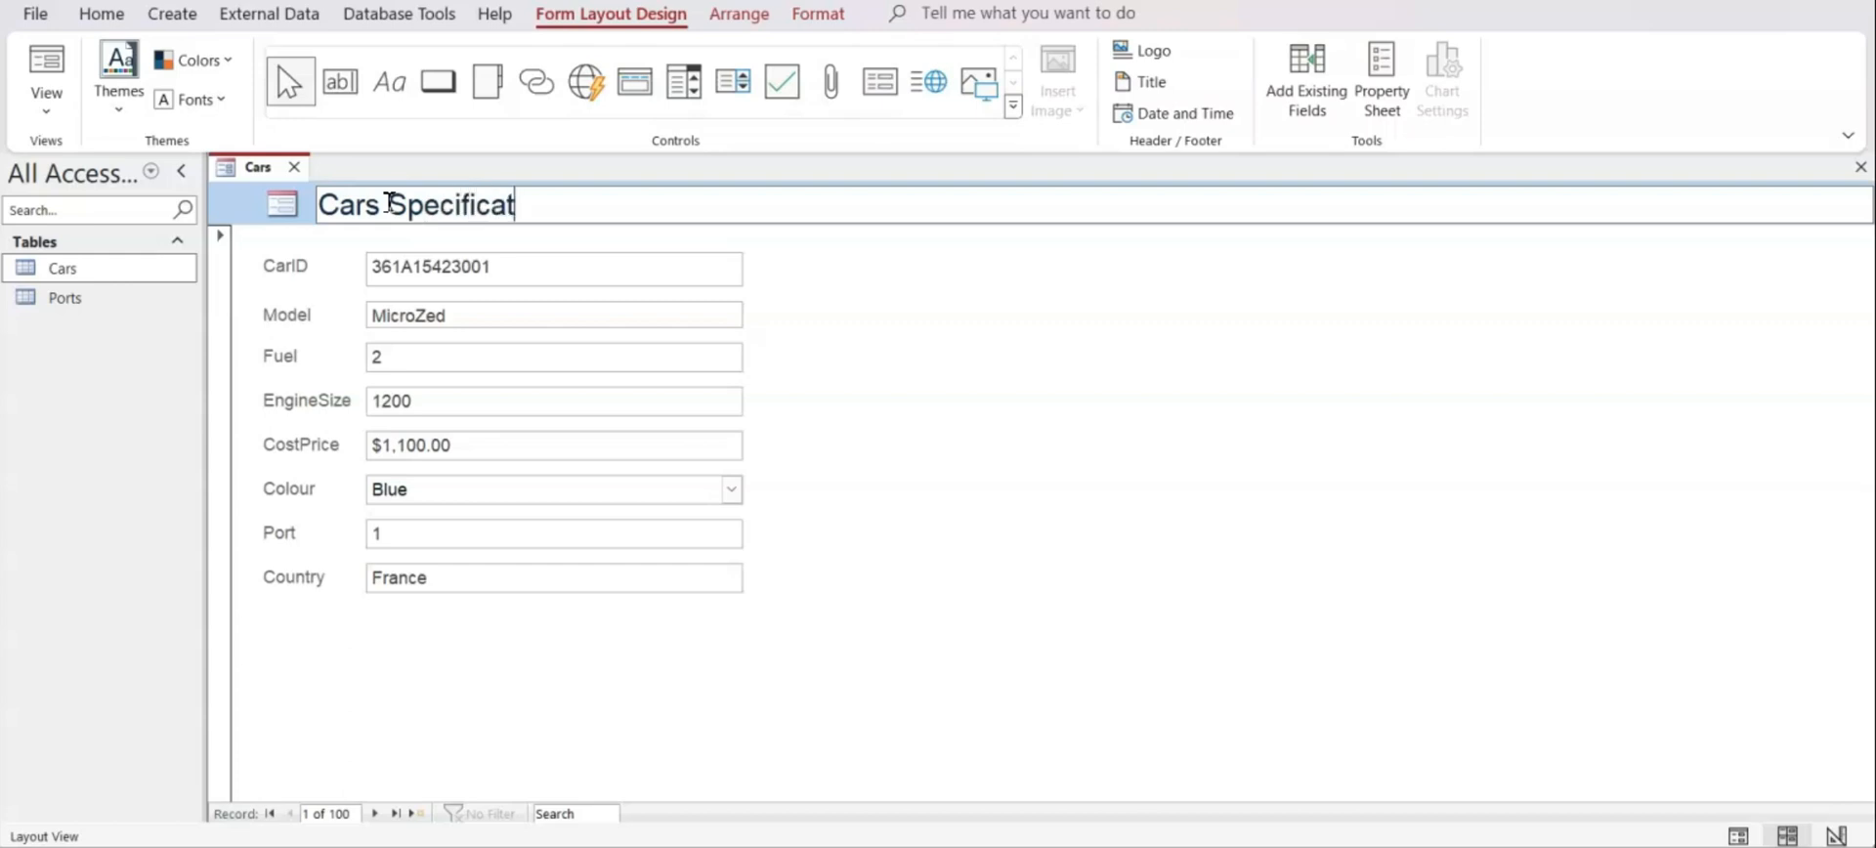
pyautogui.click(883, 389)
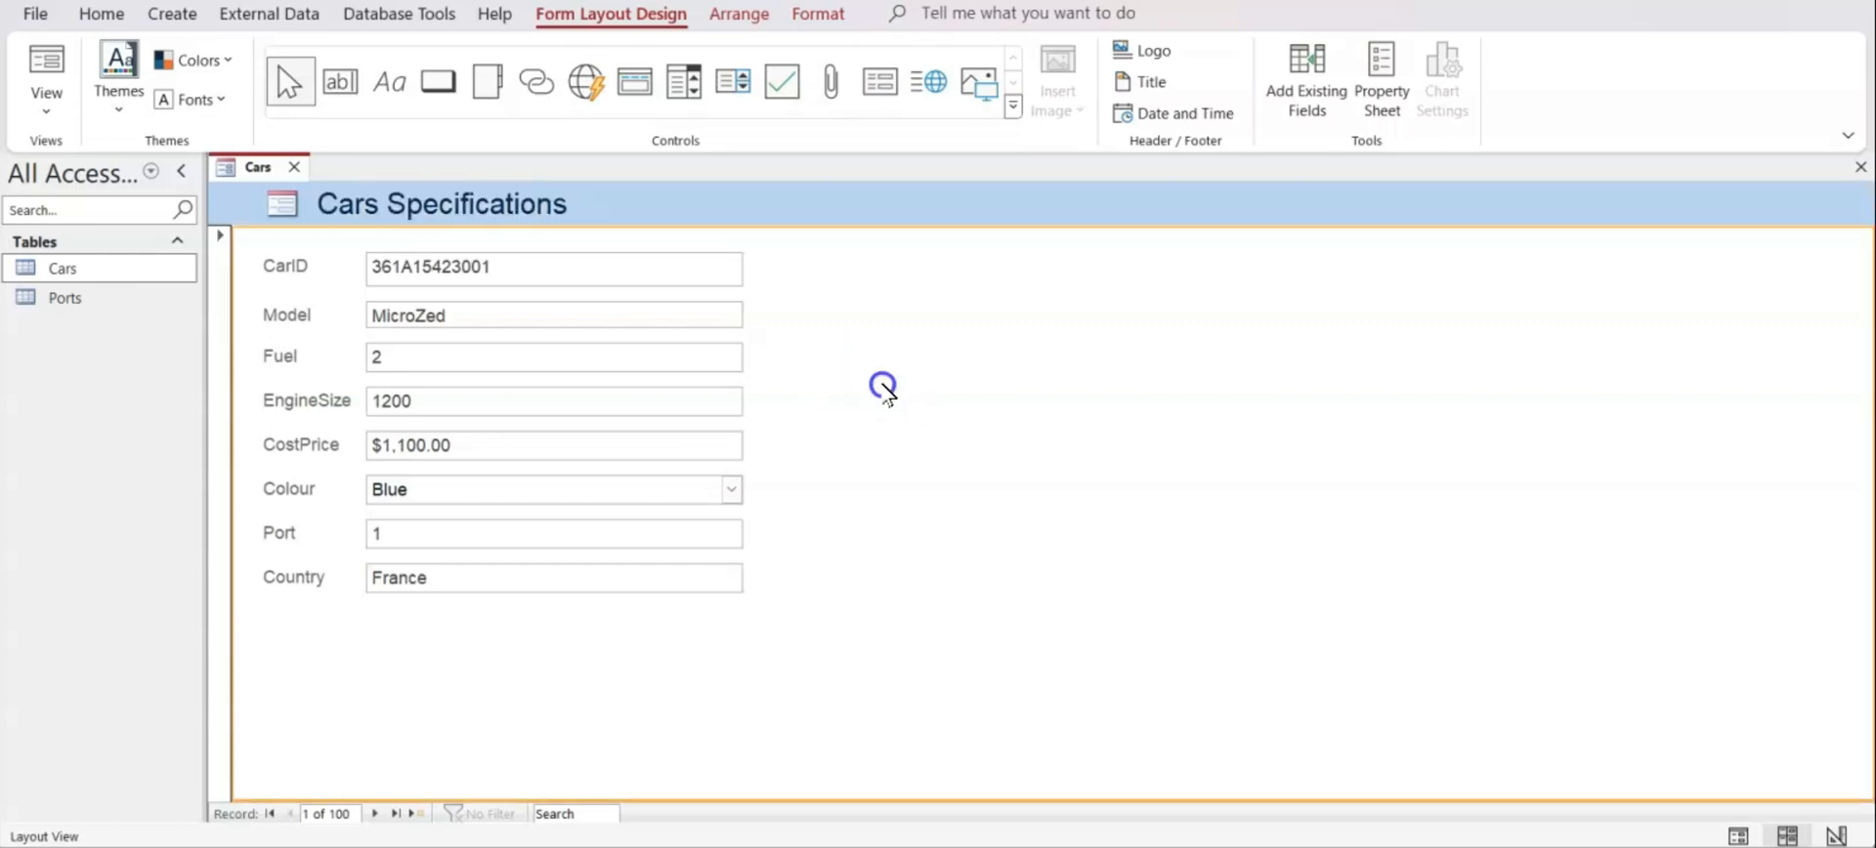
# Tick the Car-logo.png requirement in the PDF worksheet, and insert Car-logo.PNG as the form's logo in Access
pyautogui.hotkey('alt', 'Tab')
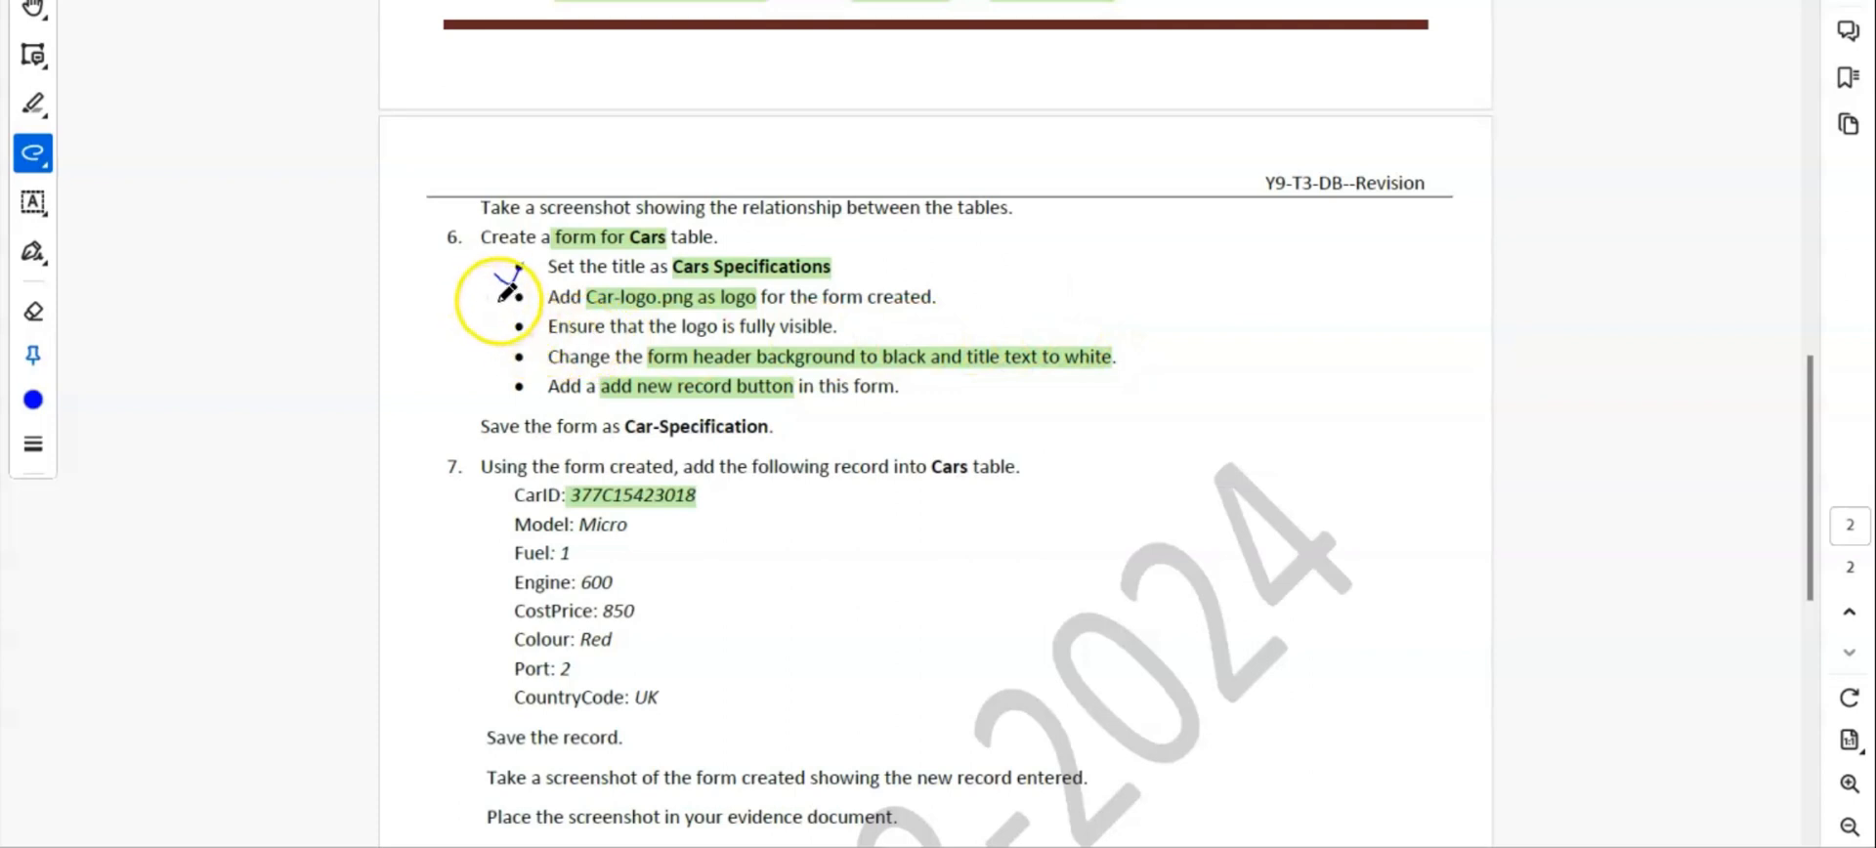
pyautogui.moveTo(496, 298); pyautogui.dragTo(526, 289)
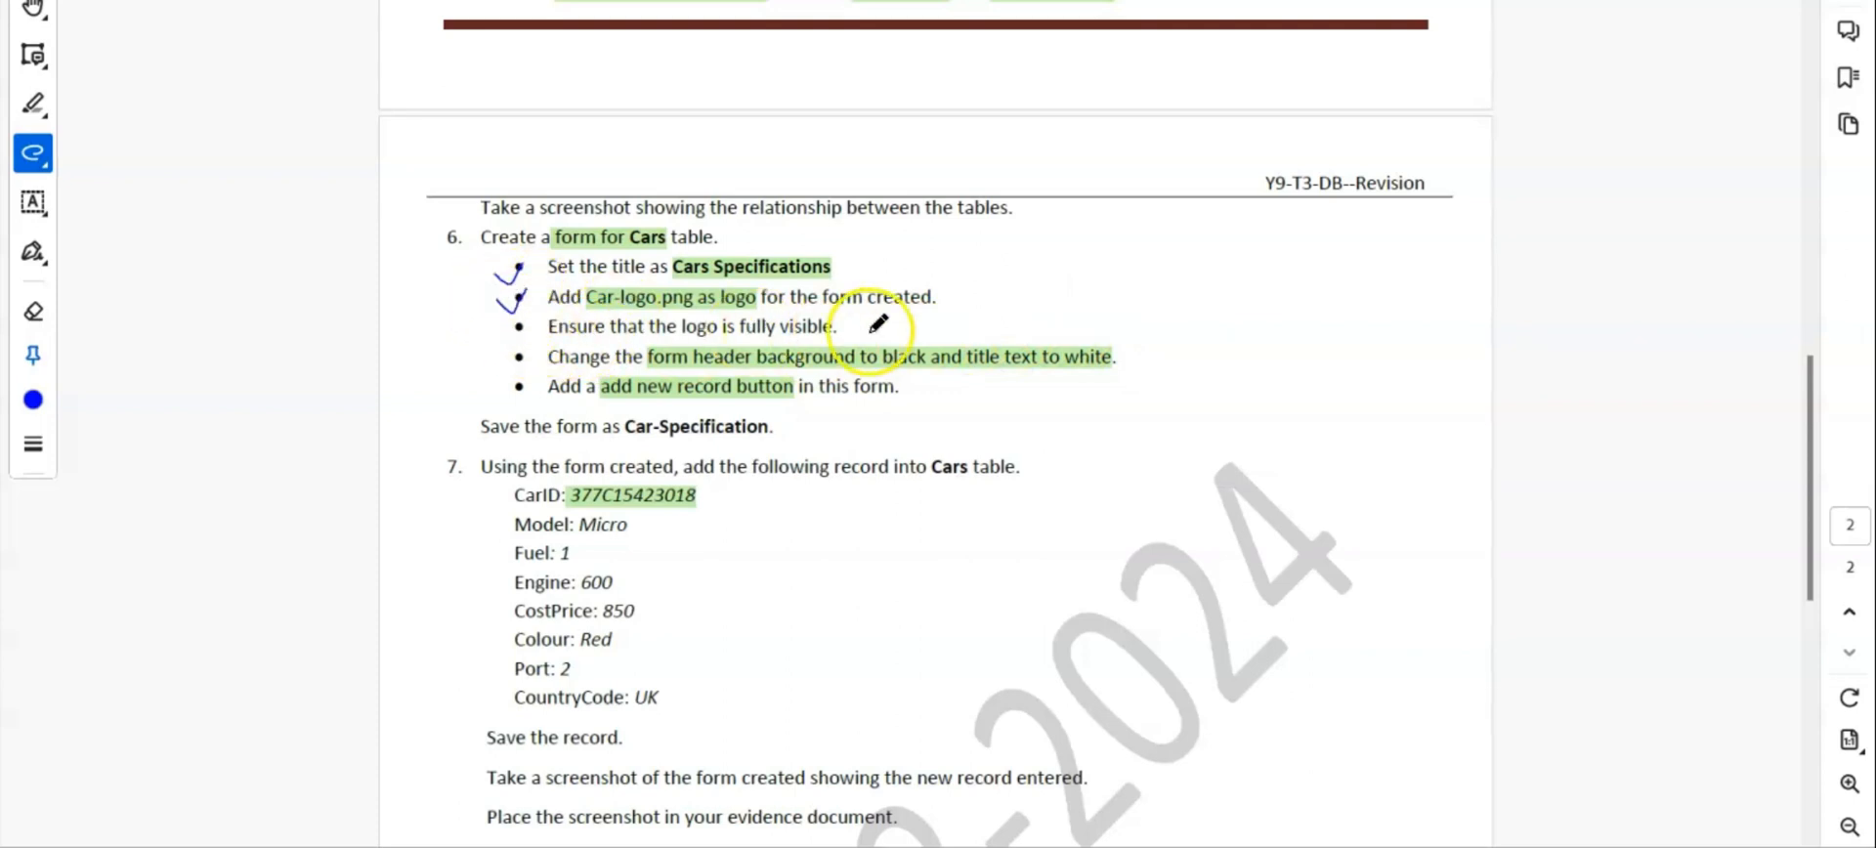
pyautogui.hotkey('alt', 'Tab')
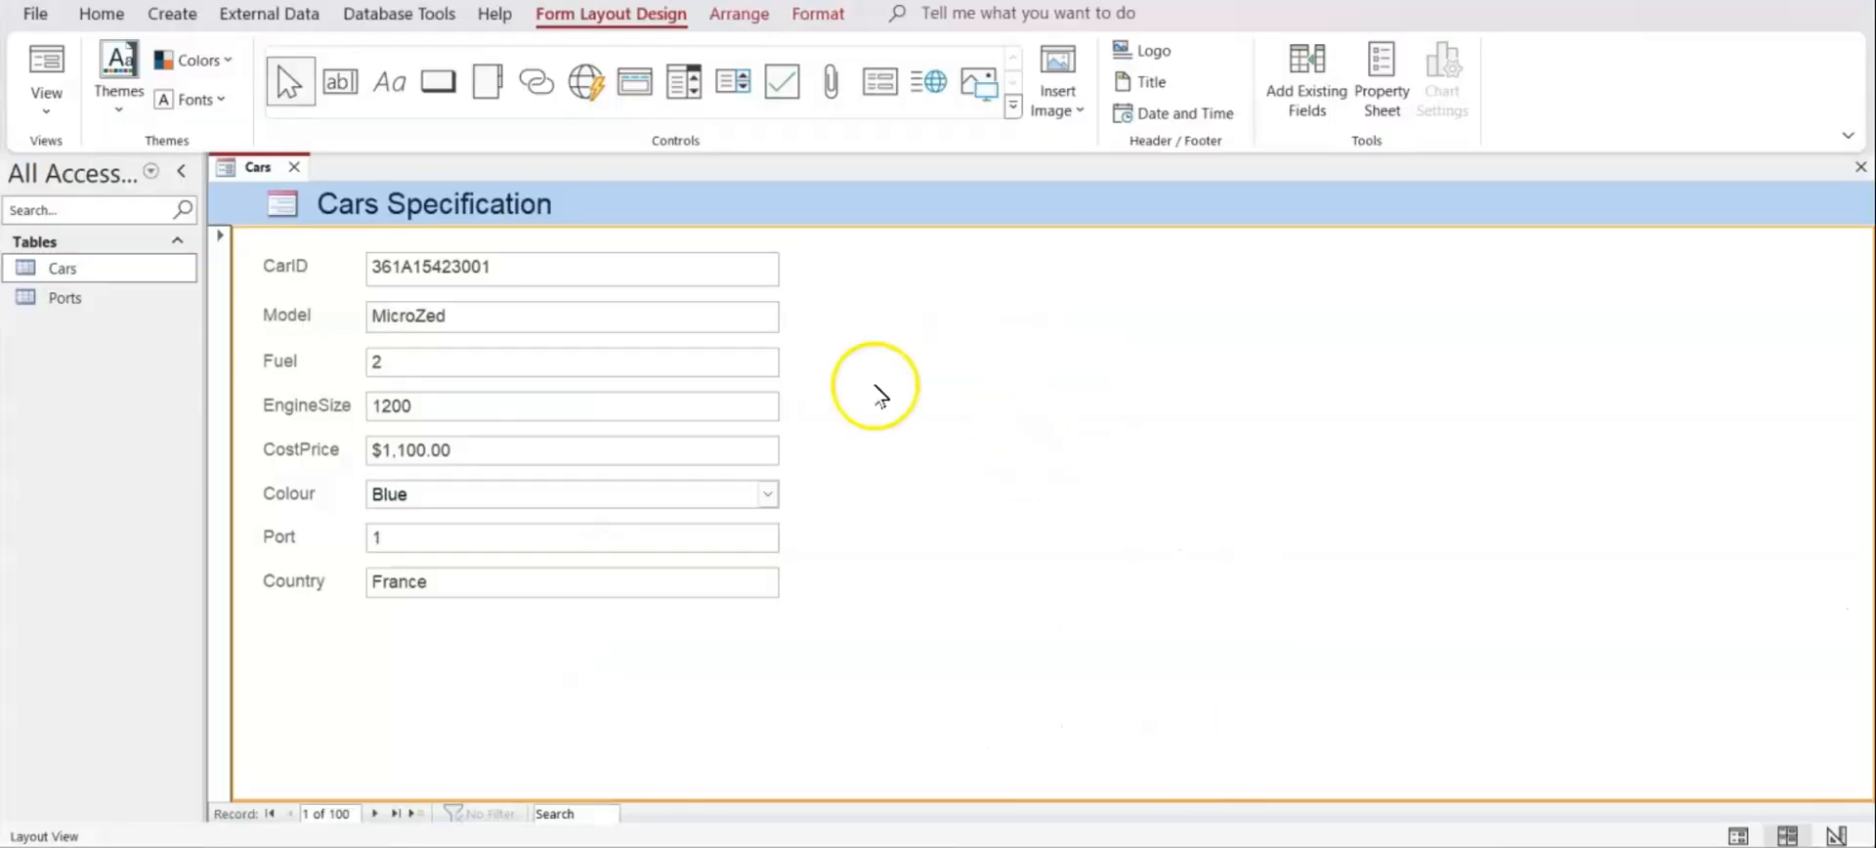
pyautogui.click(282, 207)
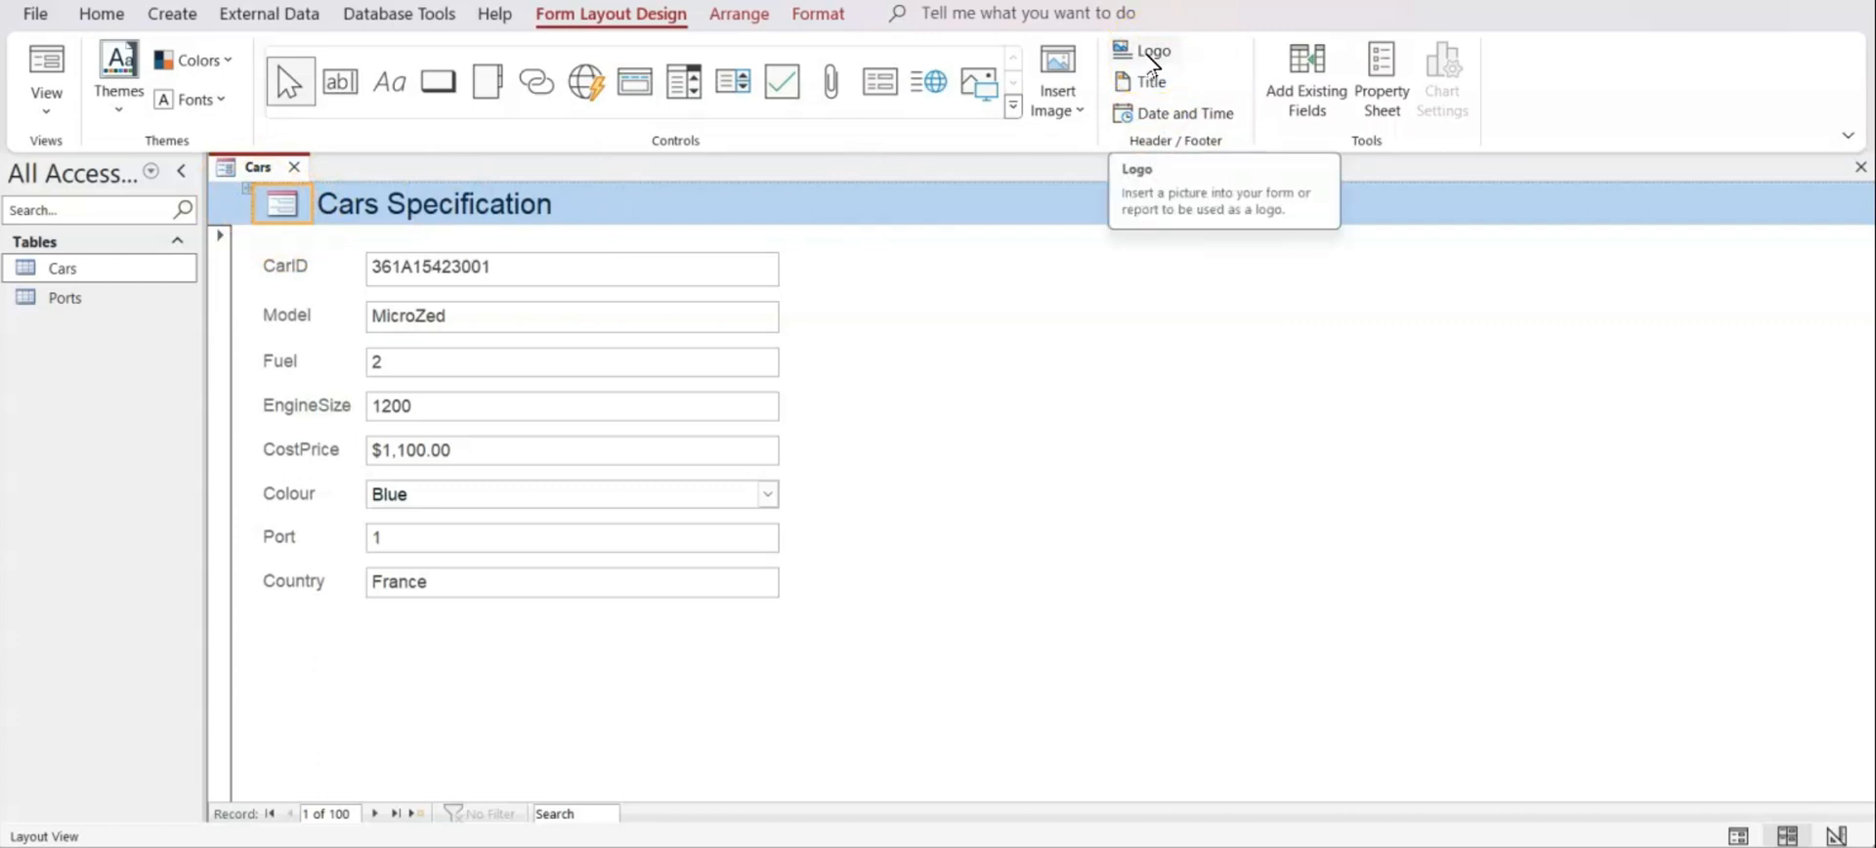
pyautogui.click(1152, 63)
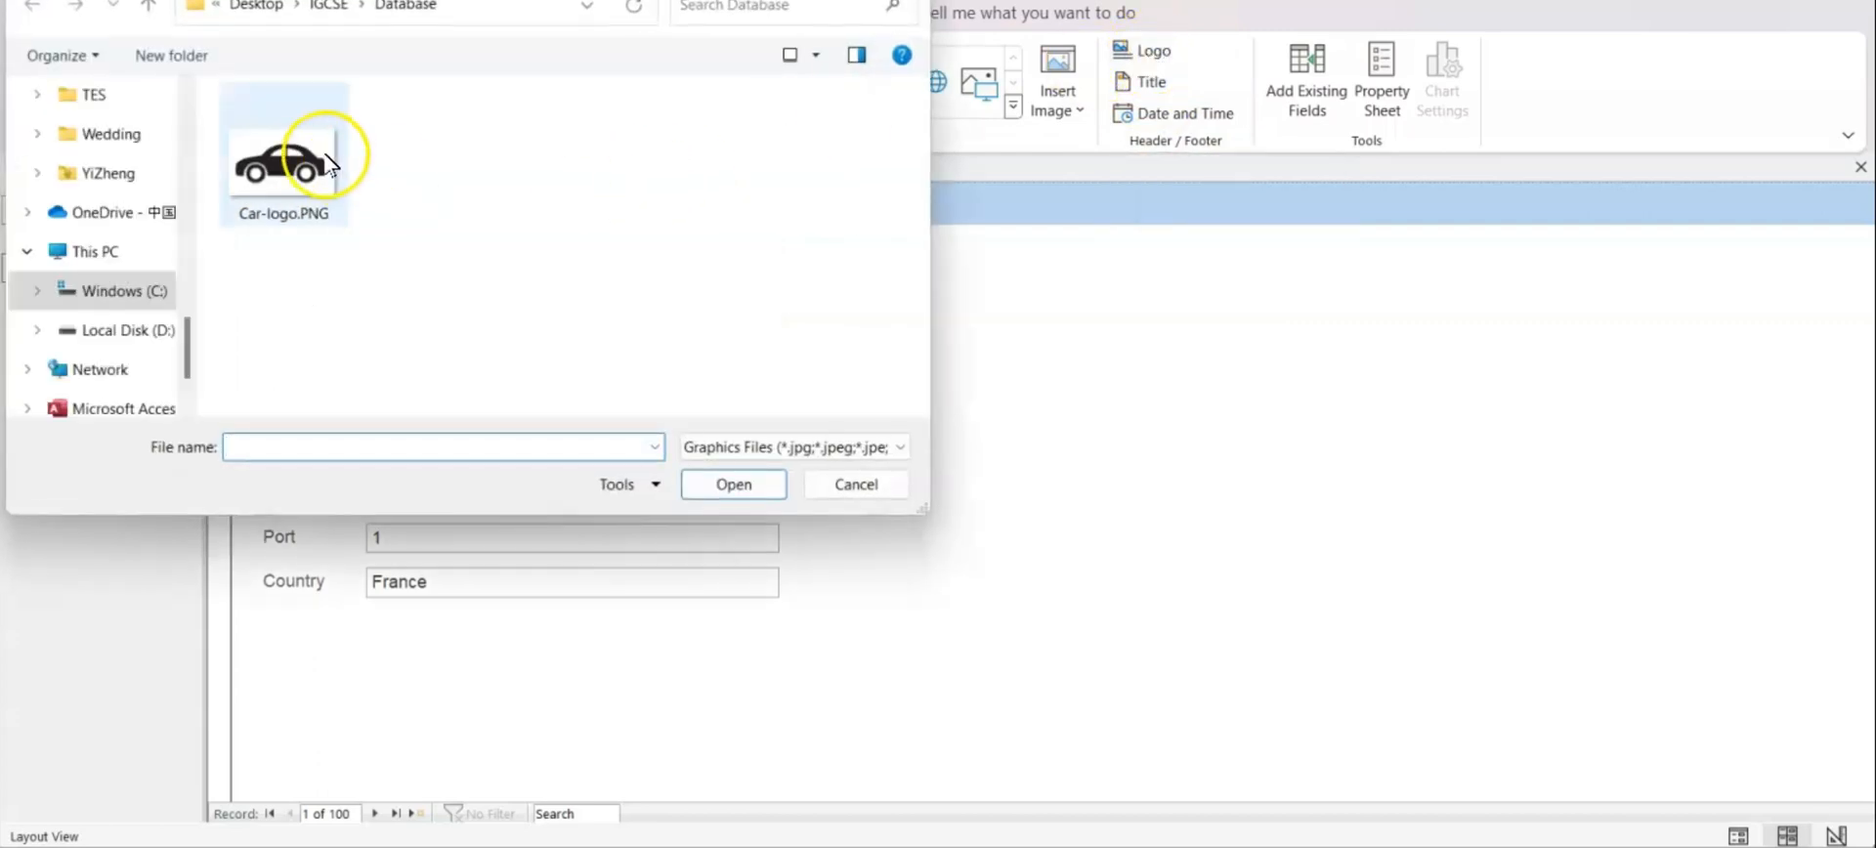
pyautogui.click(302, 160)
pyautogui.click(733, 486)
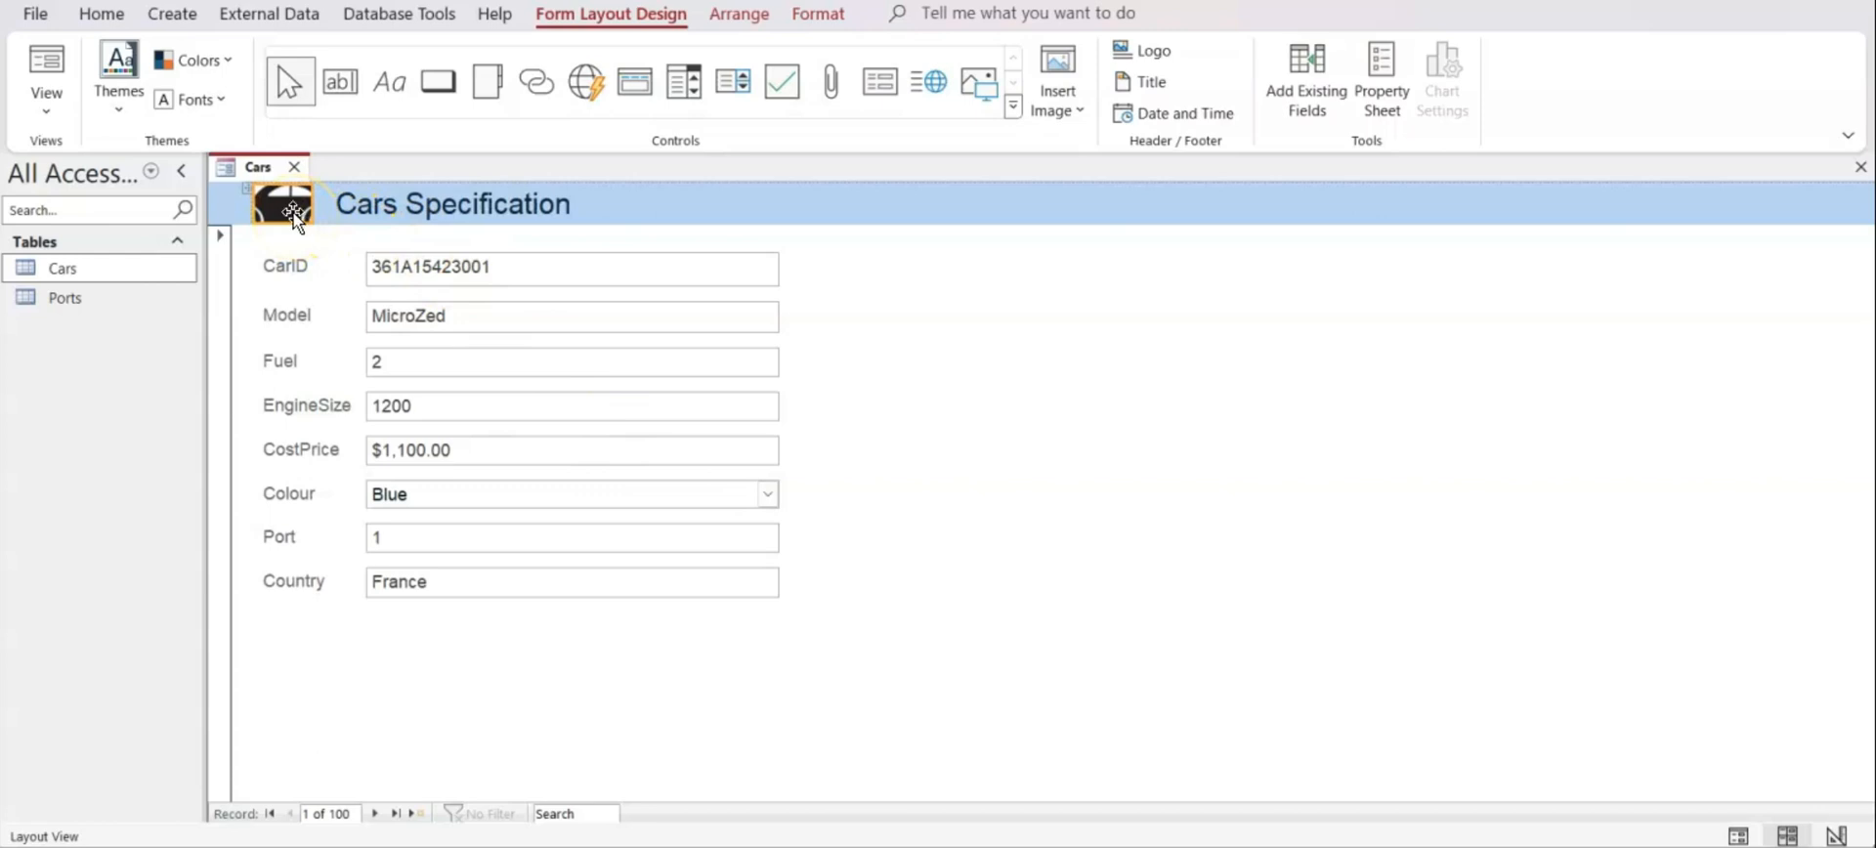
# Set the logo's Size Mode to Zoom, and tick "Ensure that the logo is fully visible" in the PDF worksheet
pyautogui.rightClick(293, 210)
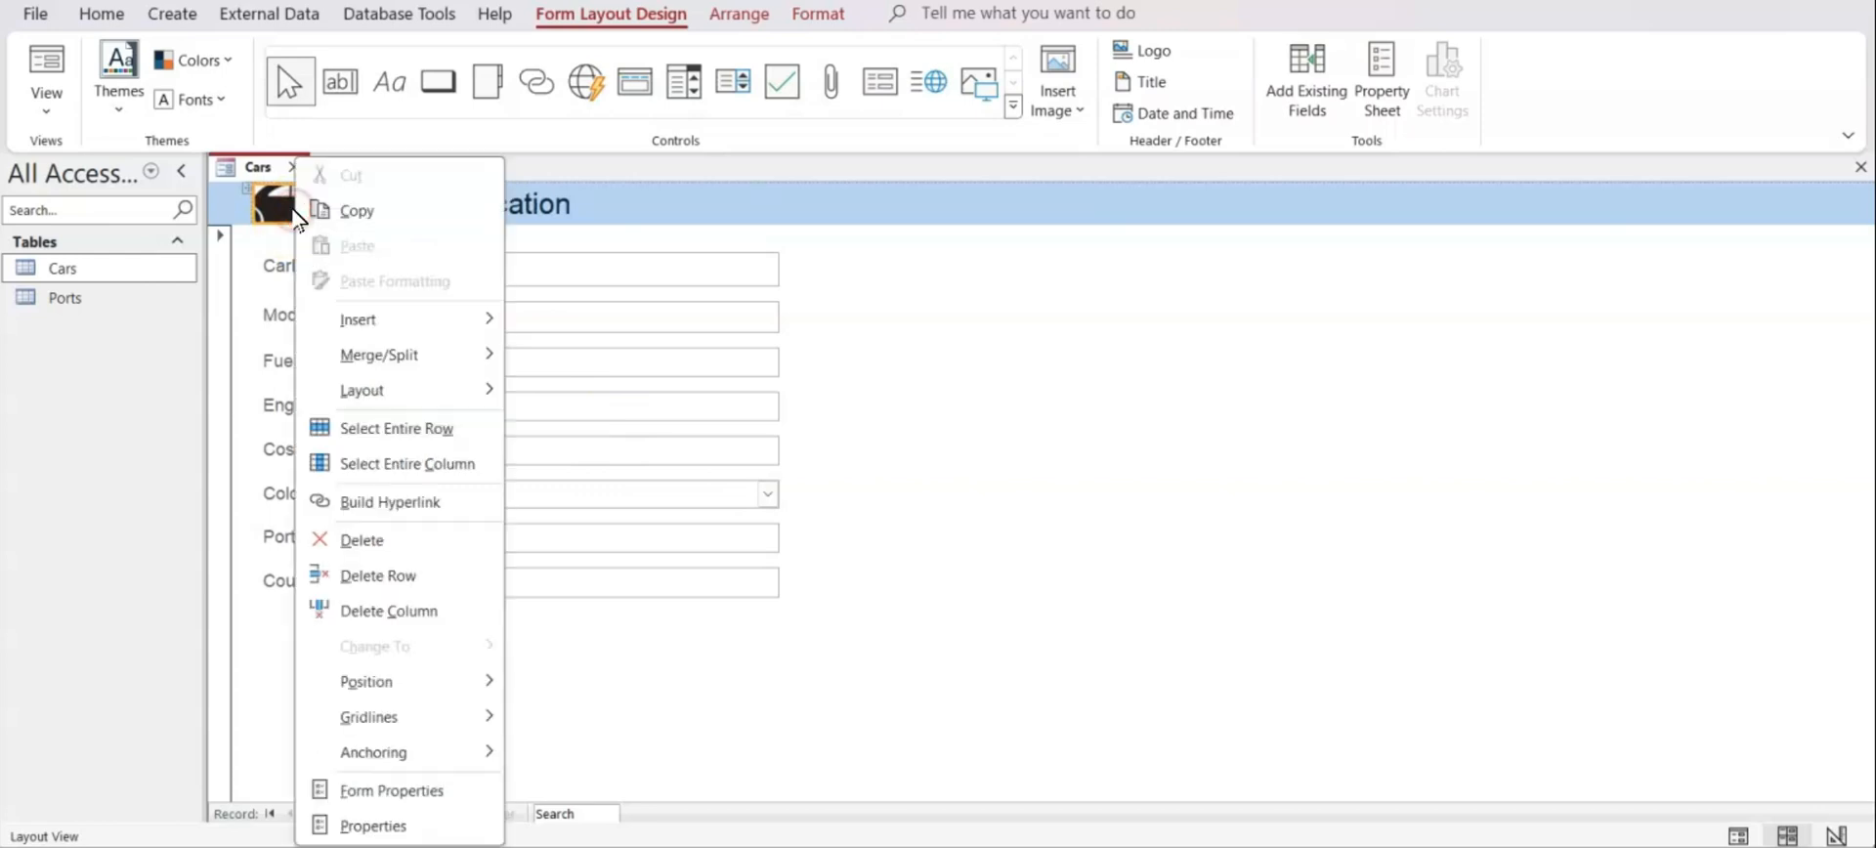
pyautogui.click(399, 823)
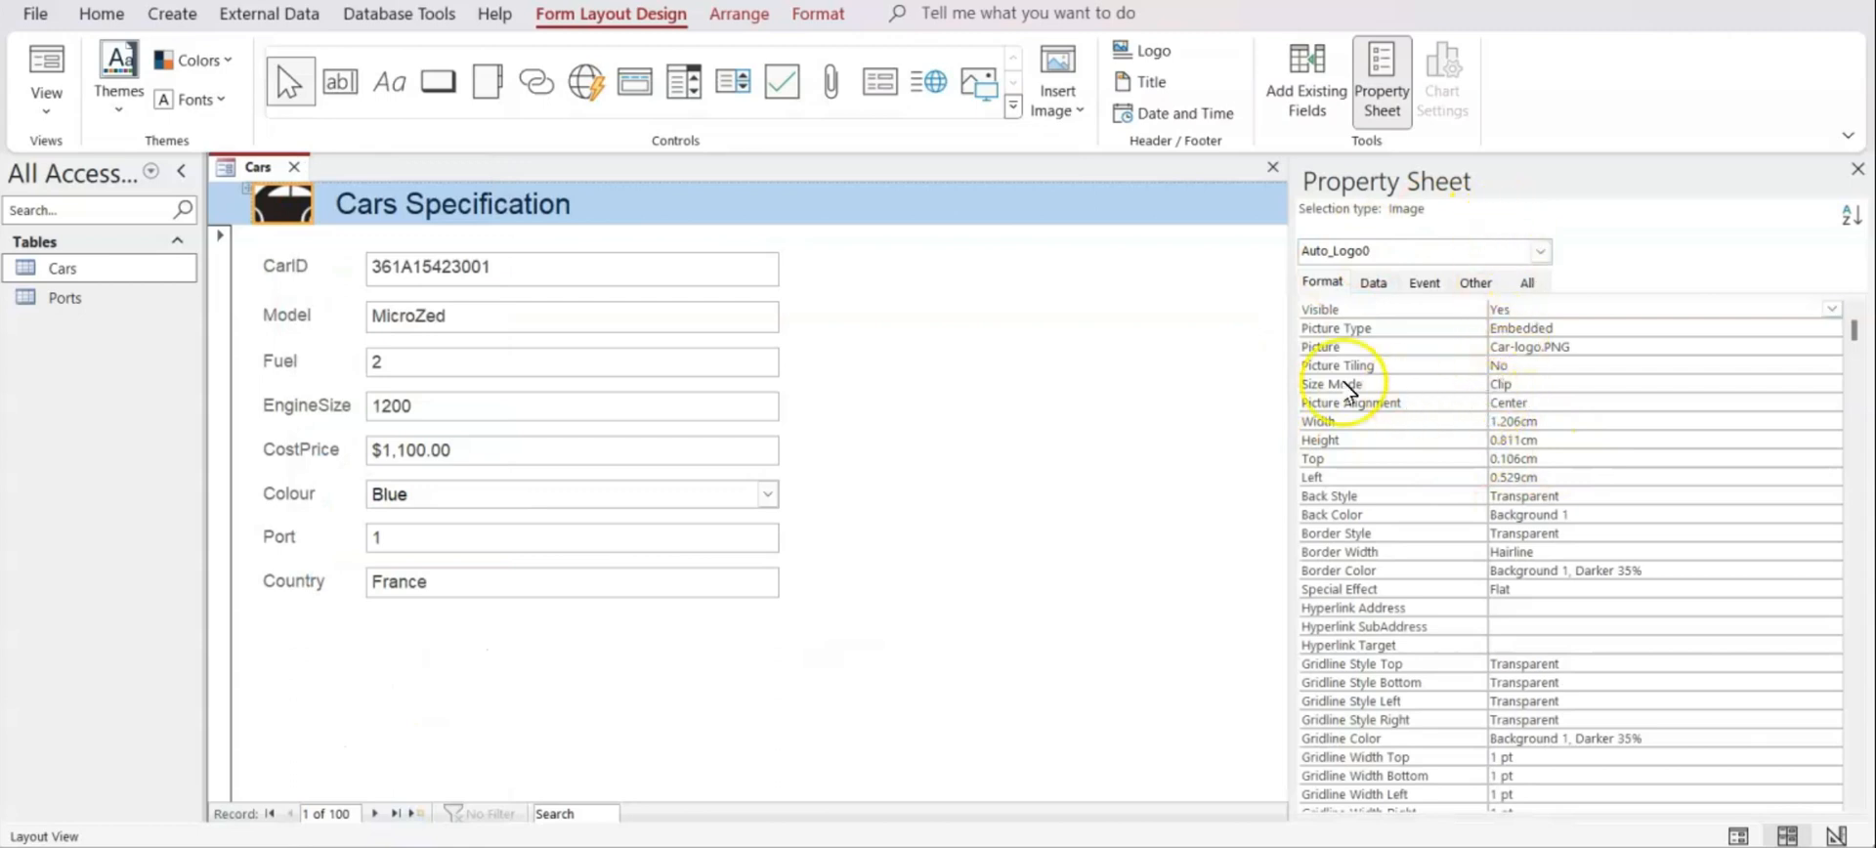
pyautogui.click(1530, 385)
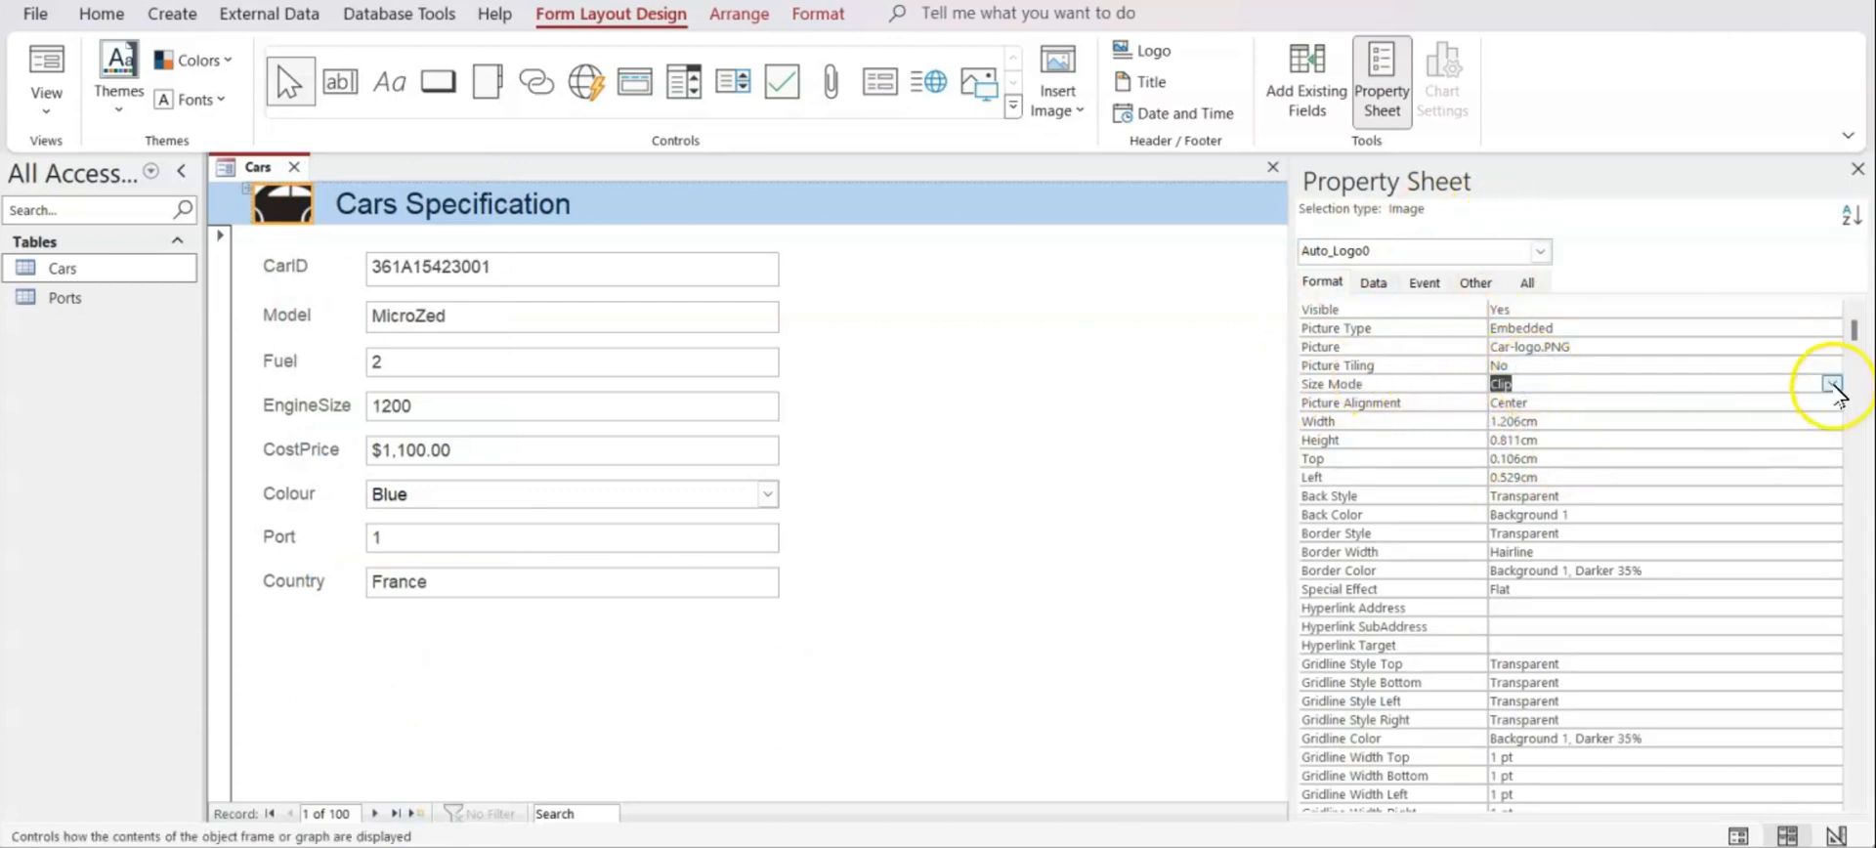
pyautogui.click(1829, 384)
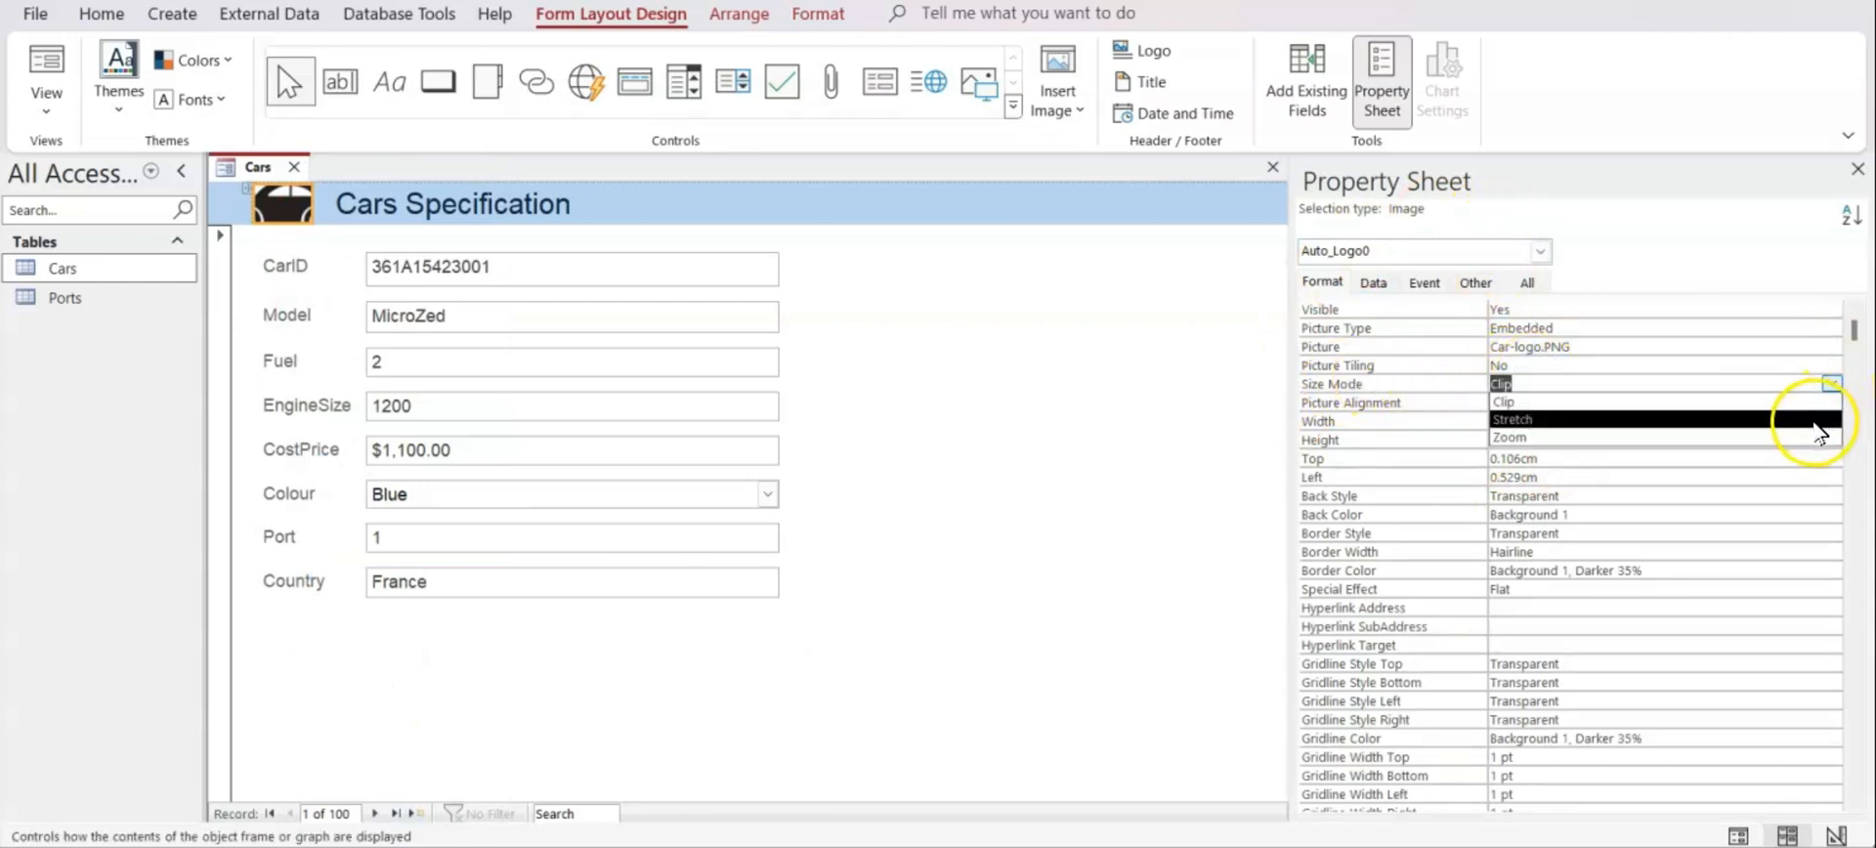
pyautogui.click(1817, 436)
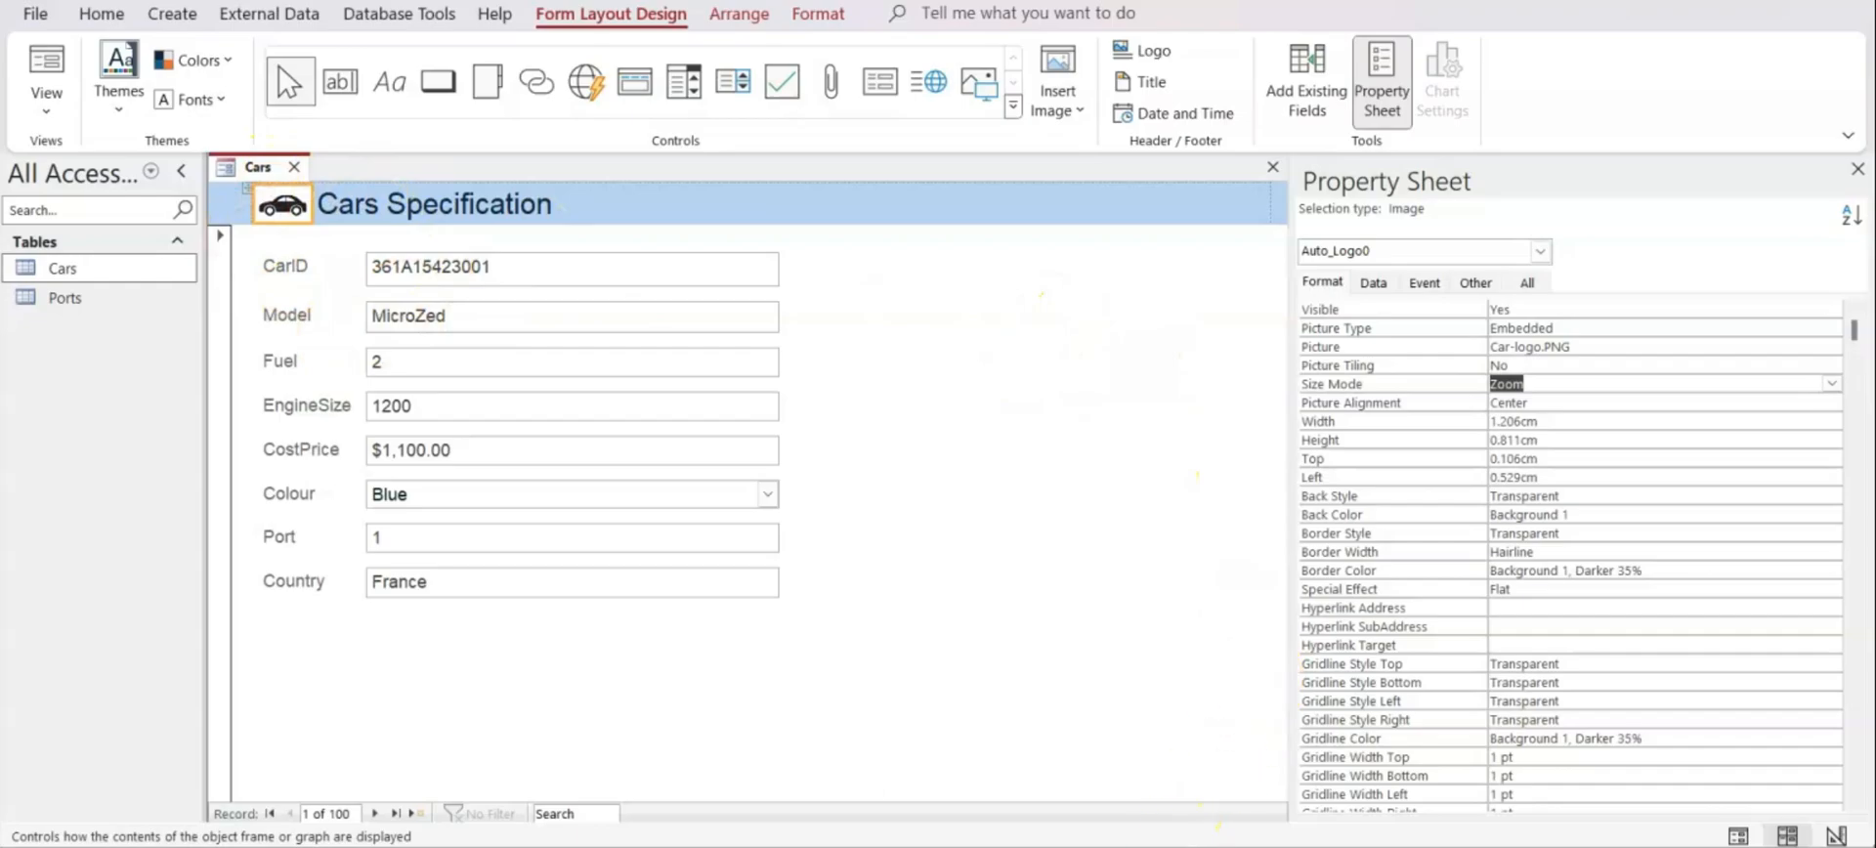
pyautogui.hotkey('alt', 'Tab')
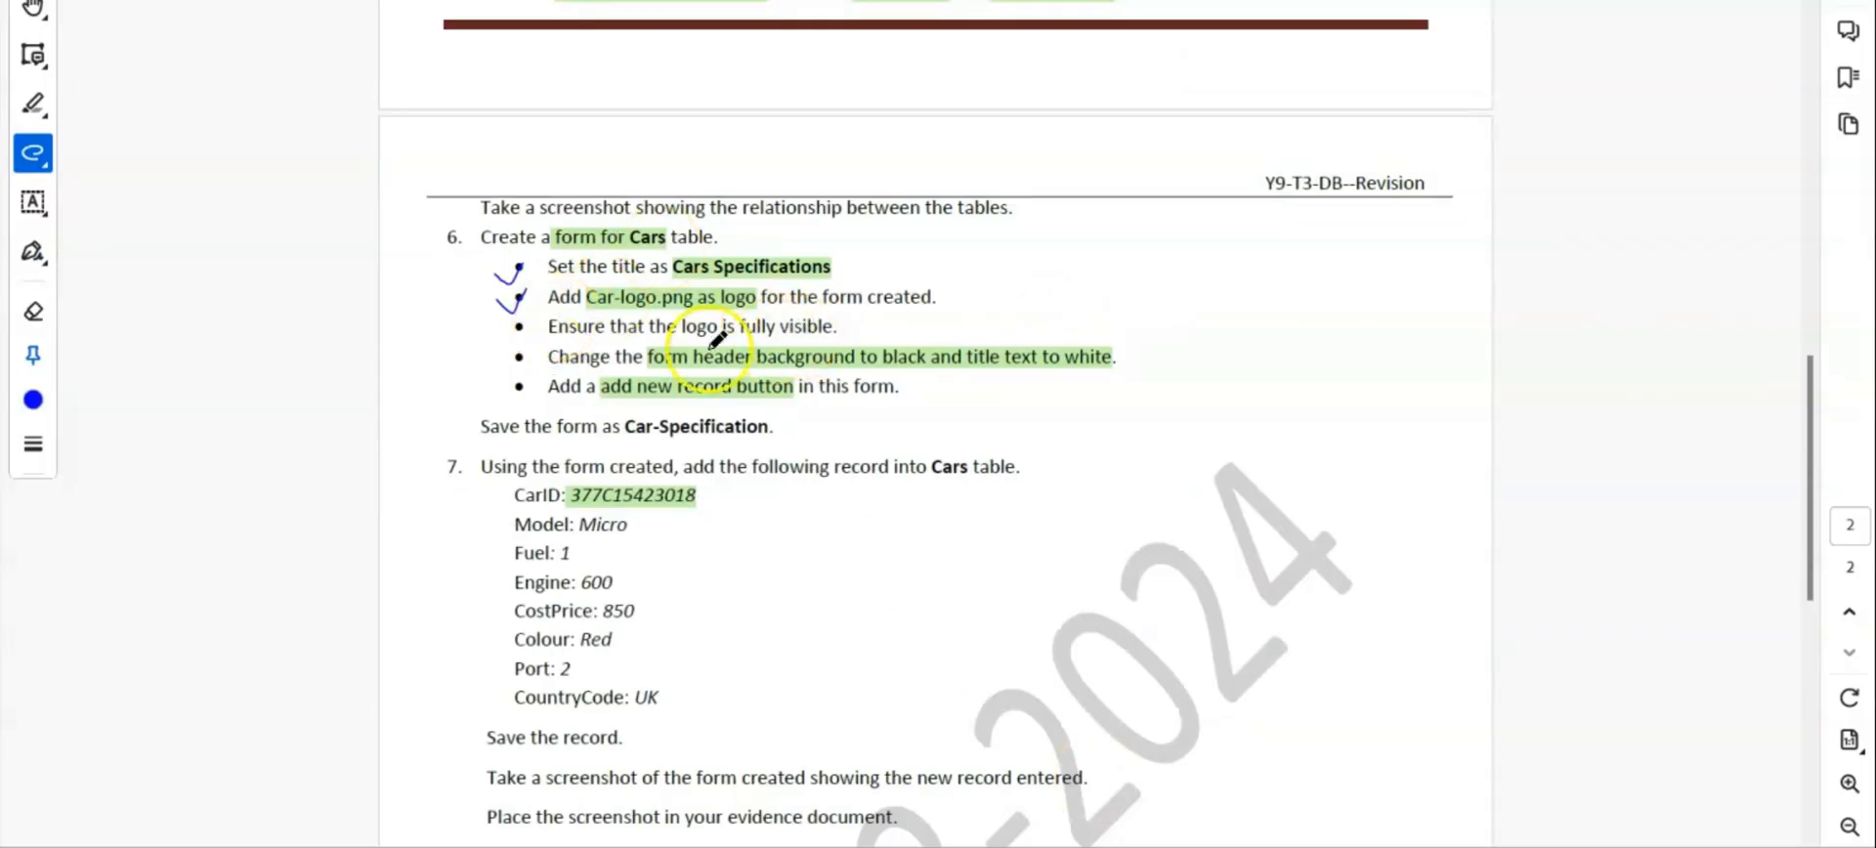
pyautogui.moveTo(503, 325); pyautogui.dragTo(547, 314)
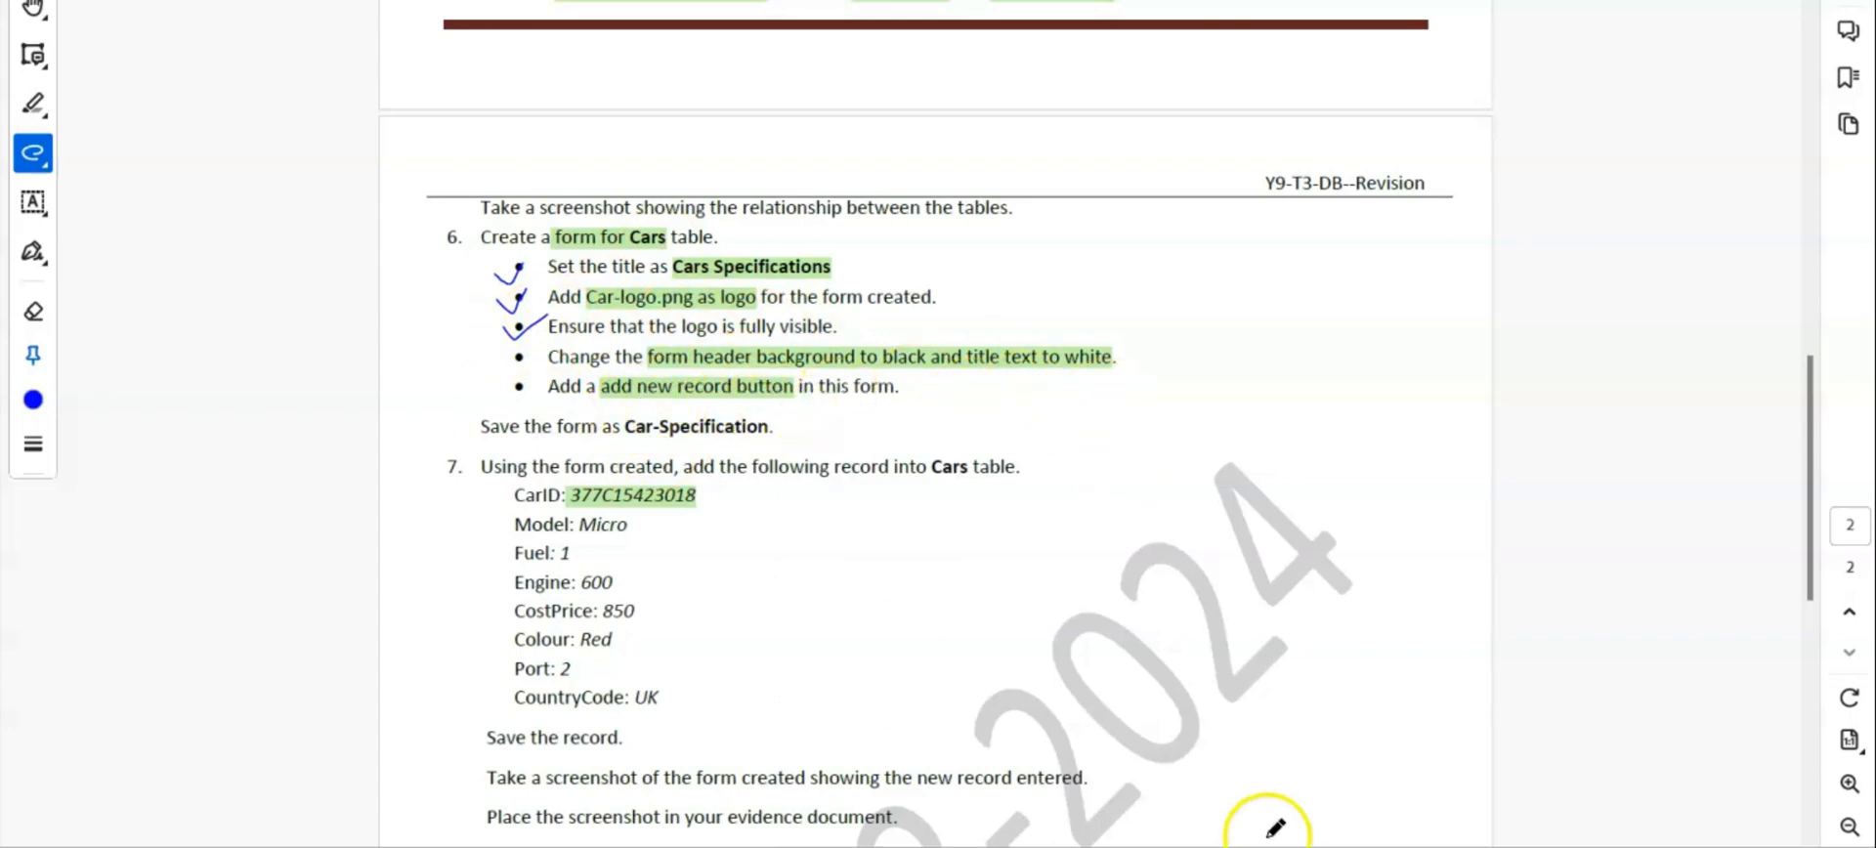
# Return to Access, close the logo's property sheet, and show the Cars form in Design View
pyautogui.click(1232, 830)
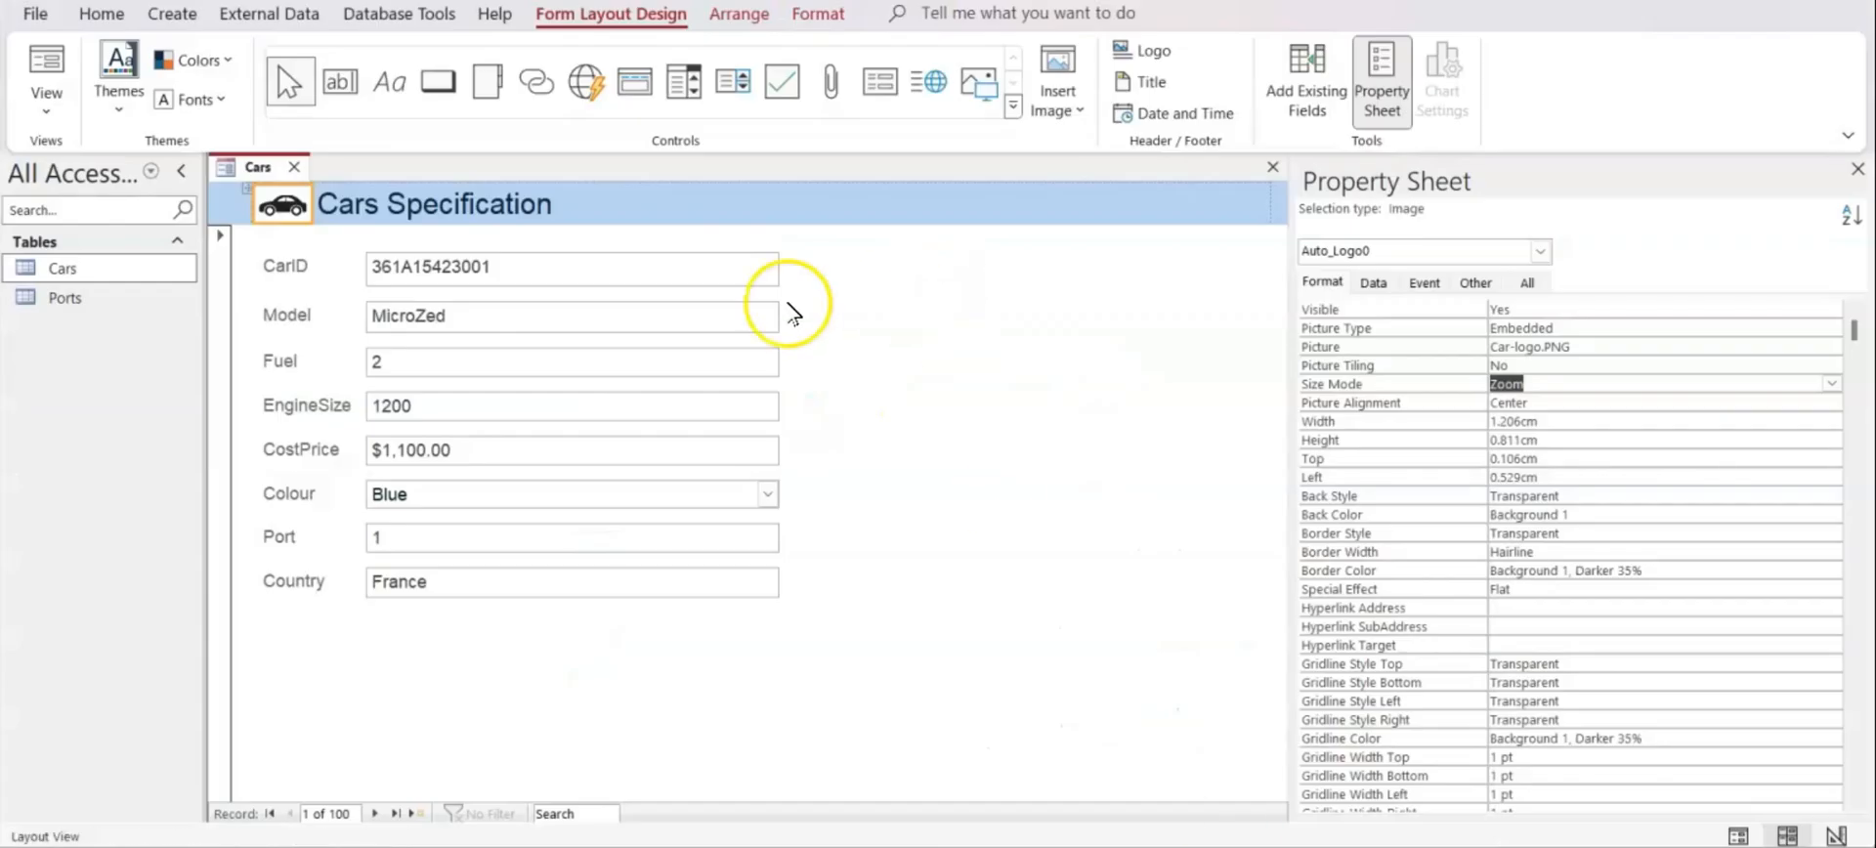
pyautogui.click(1860, 171)
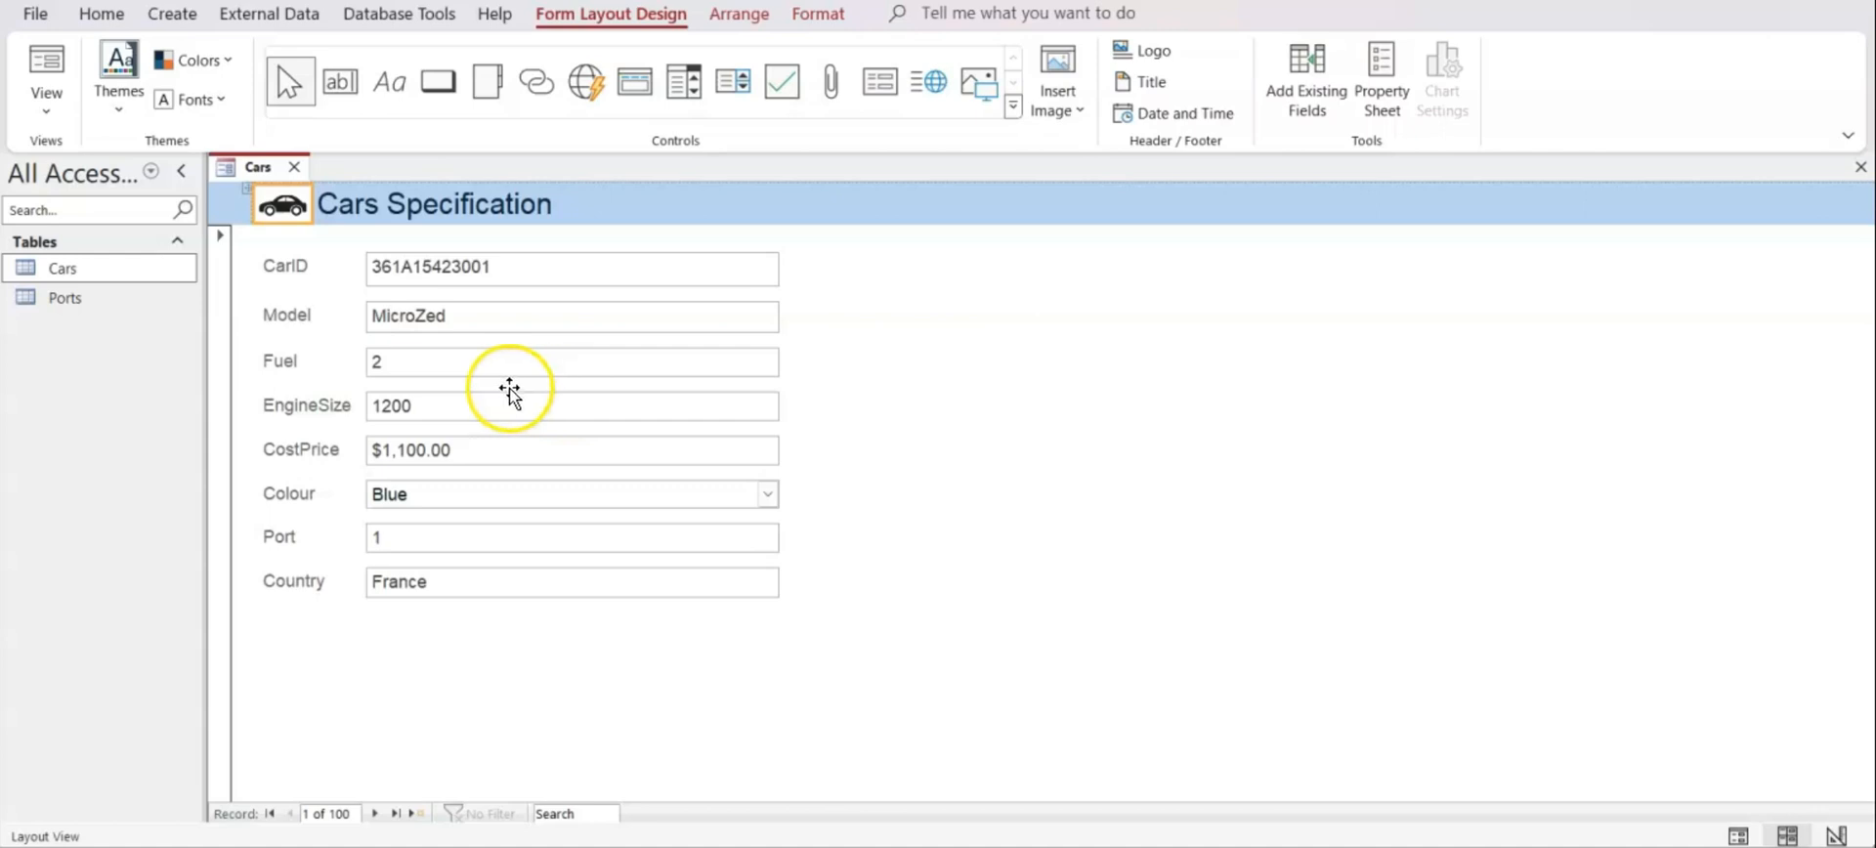
pyautogui.click(46, 98)
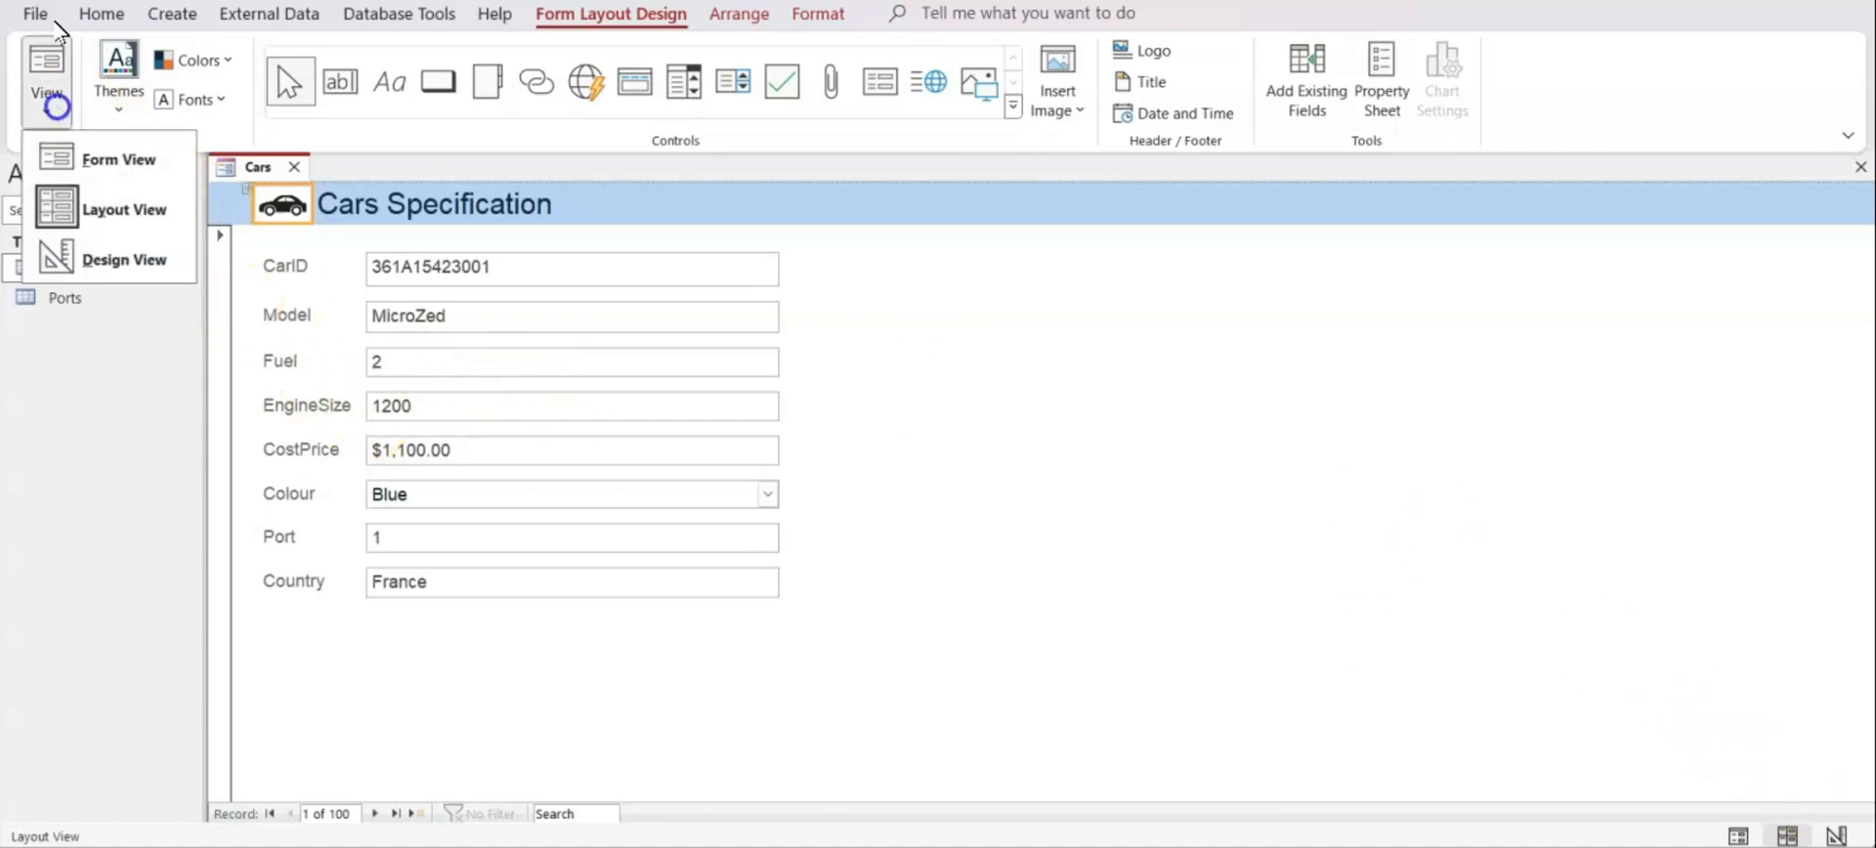
pyautogui.click(64, 262)
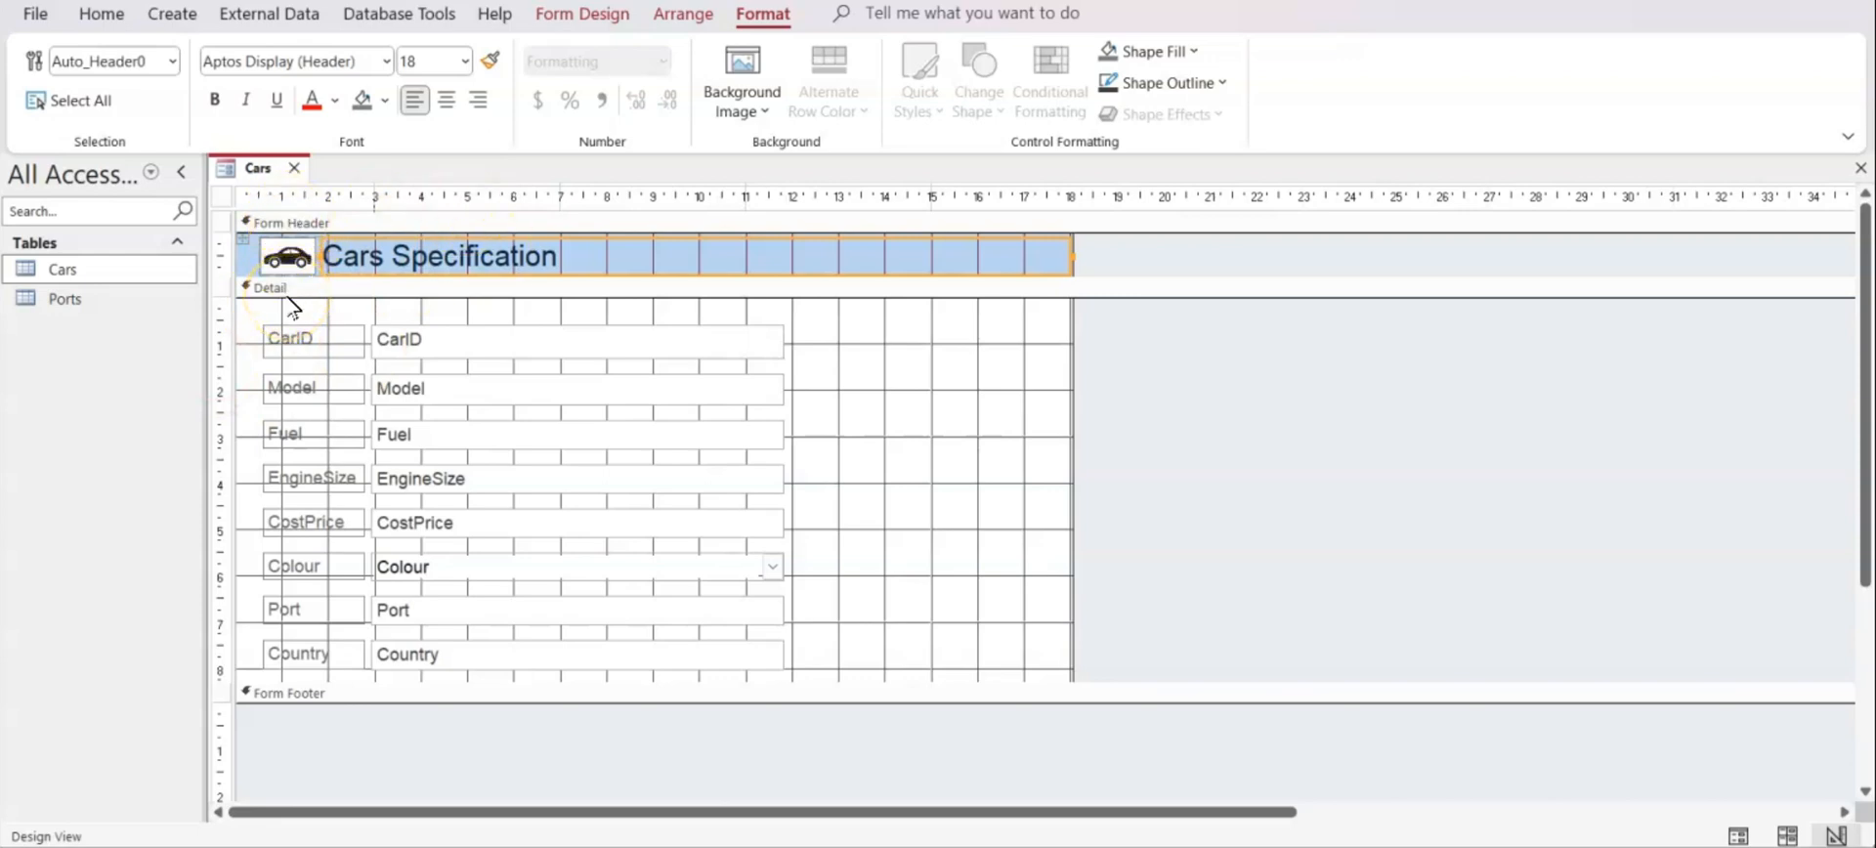
# Set the title text to white and the Form Header background to black, and tick that requirement in the PDF worksheet
pyautogui.click(606, 238)
pyautogui.click(334, 100)
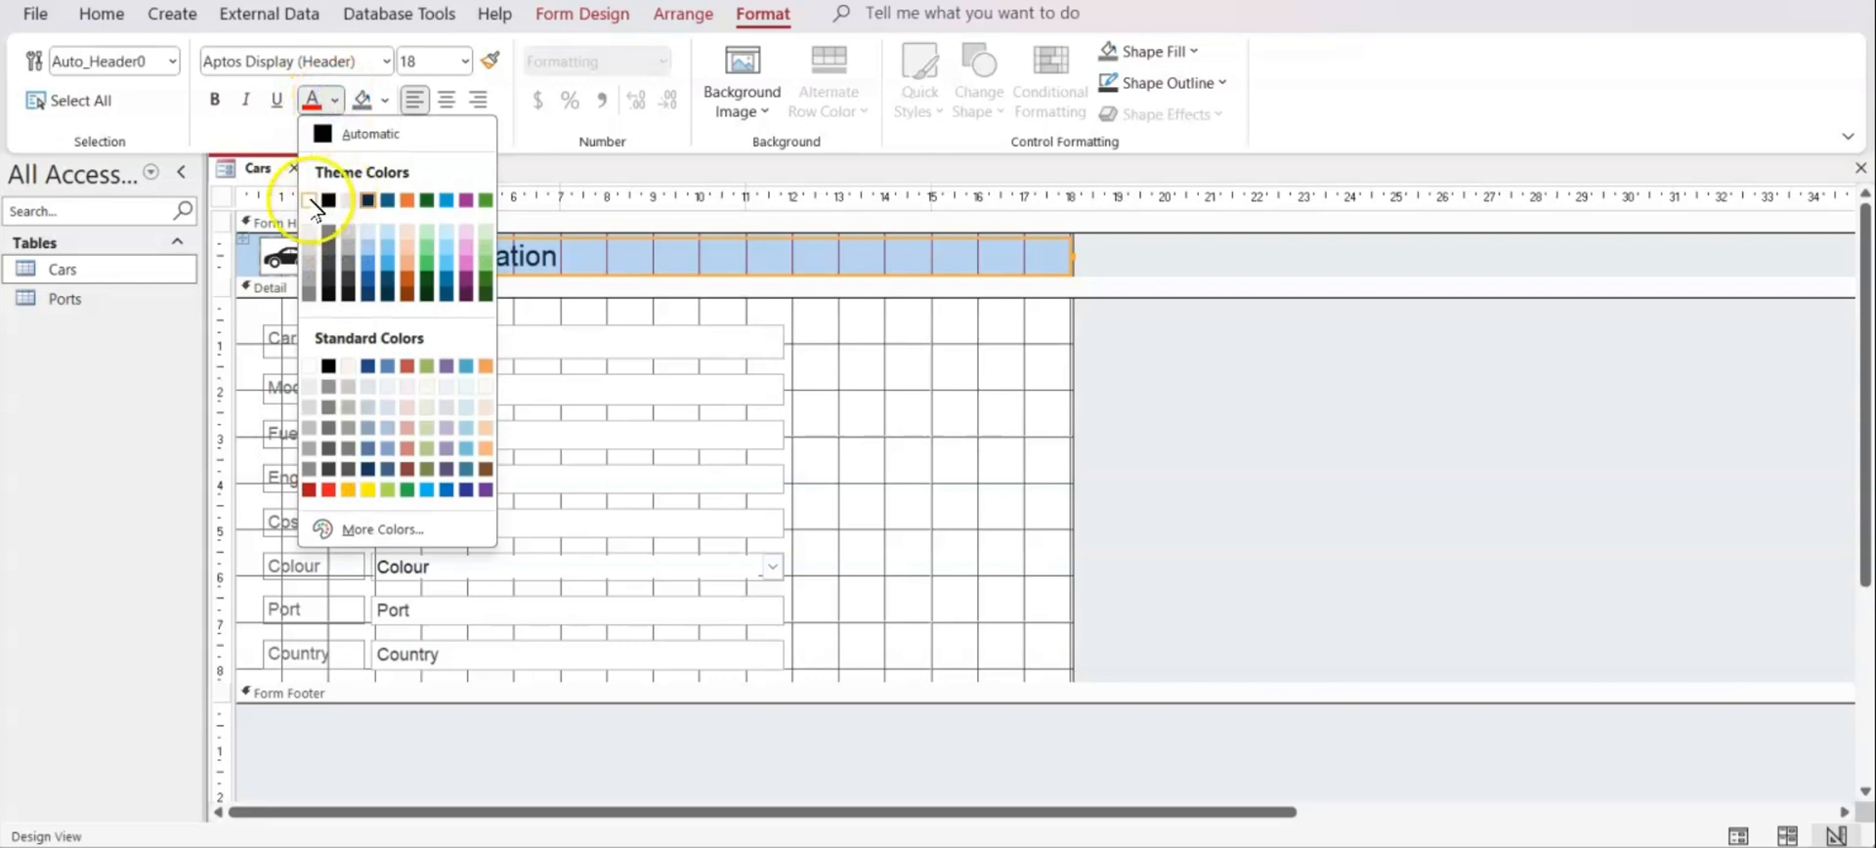
pyautogui.click(310, 201)
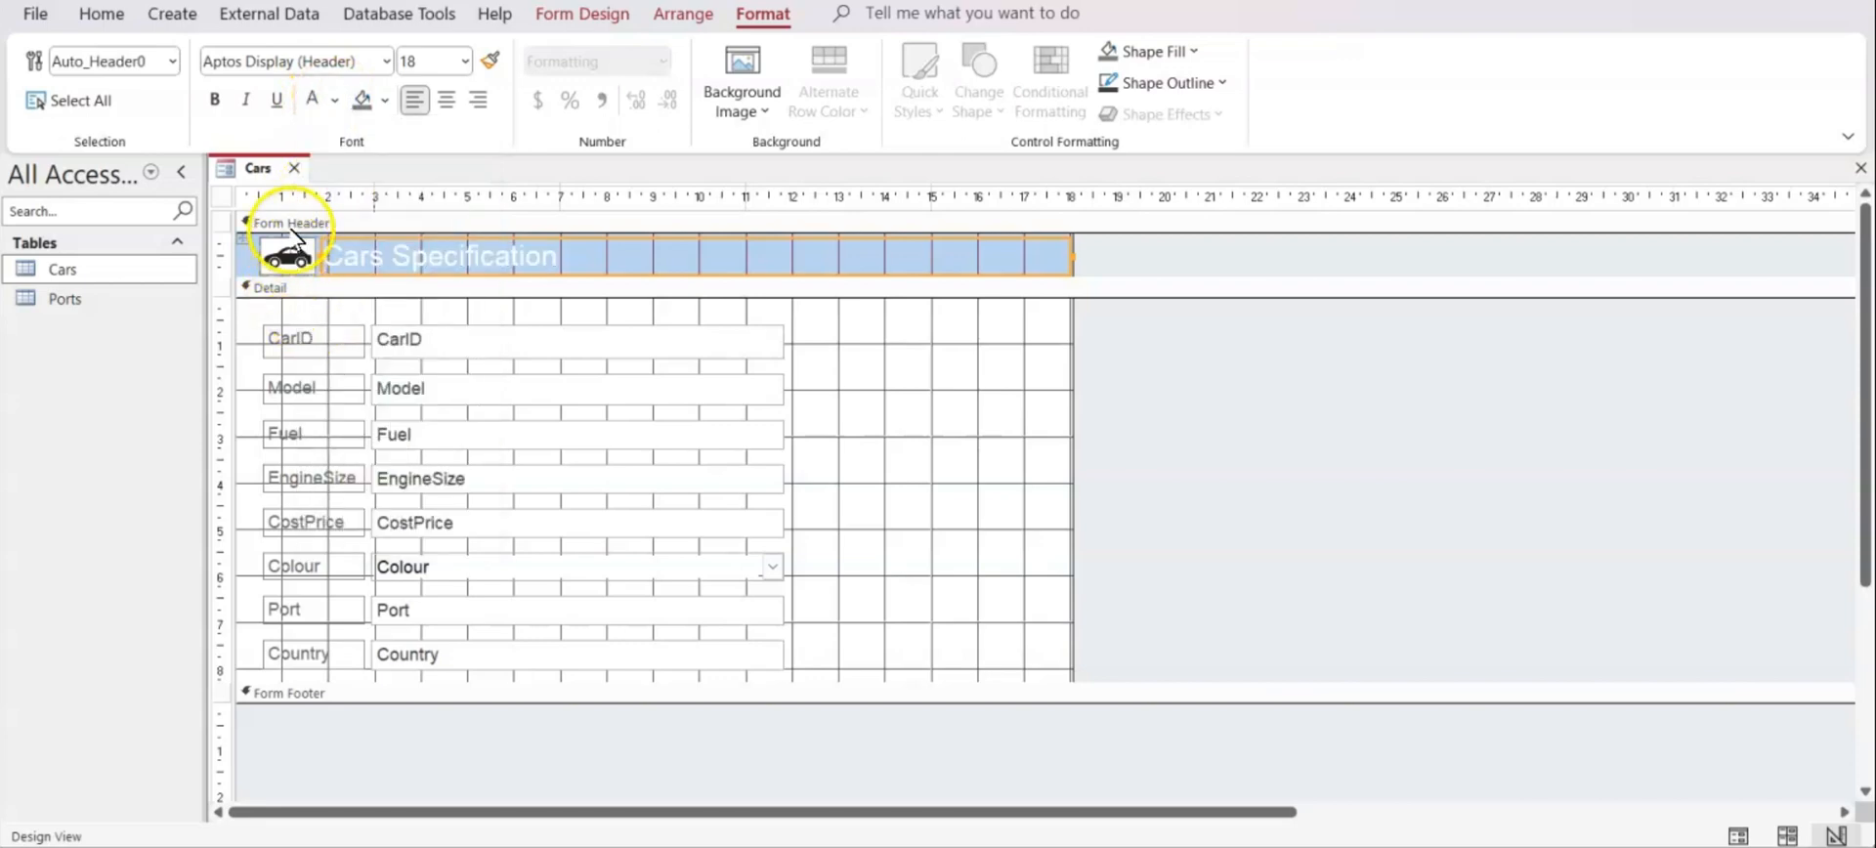
pyautogui.click(297, 222)
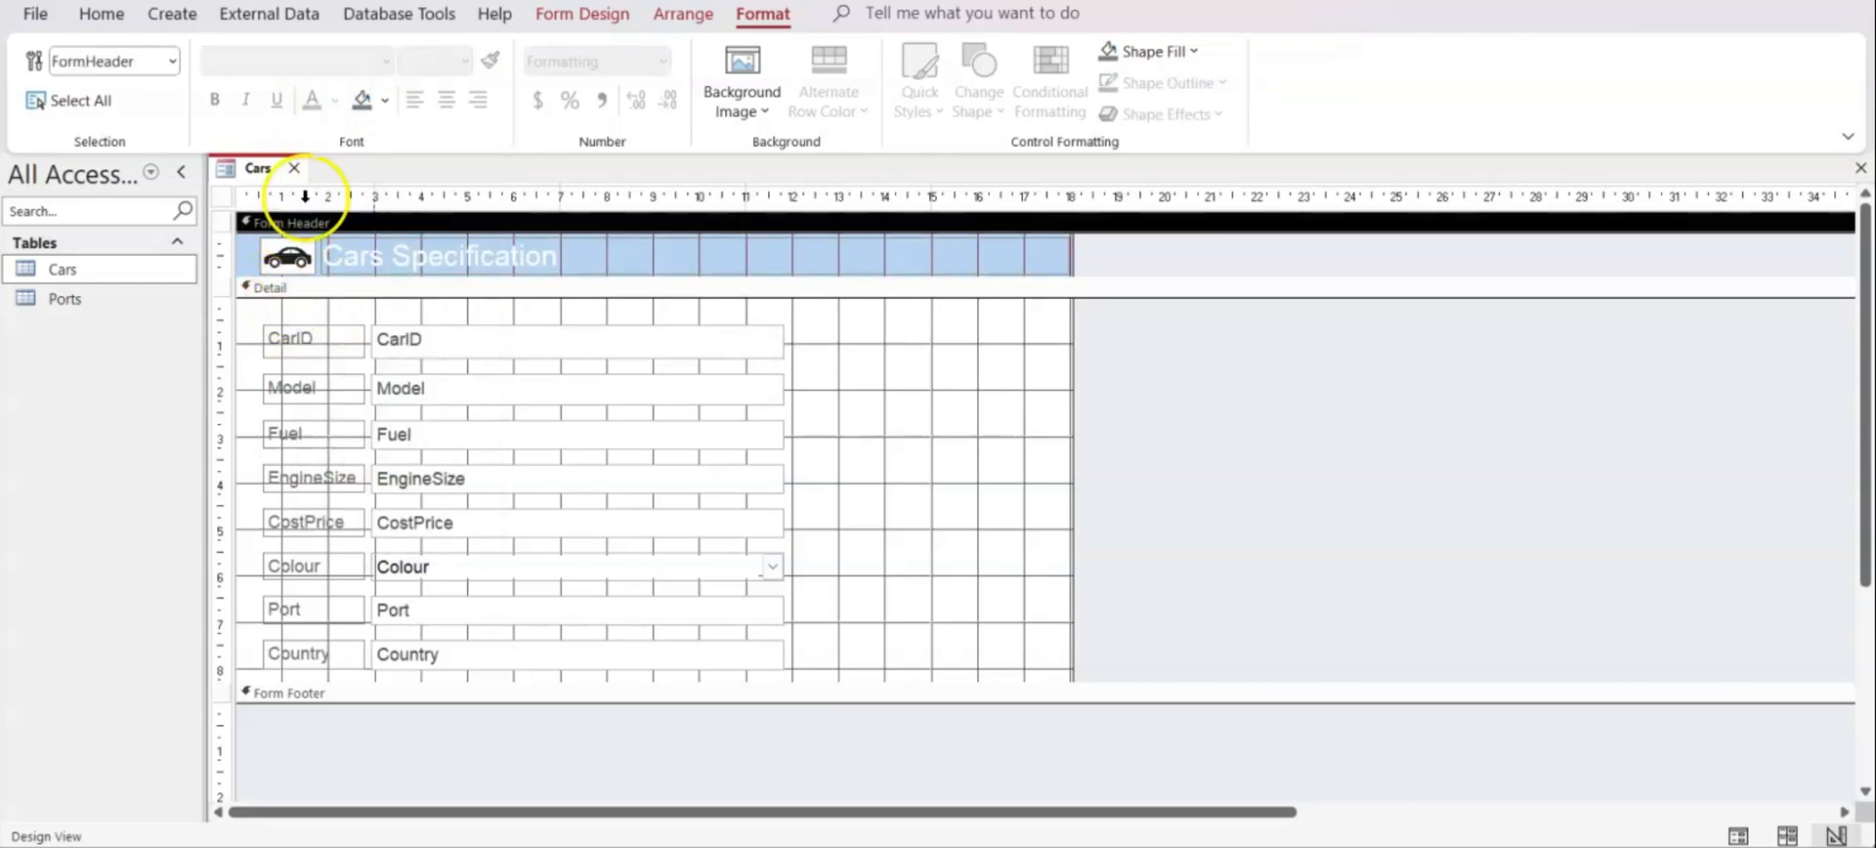
pyautogui.click(377, 98)
pyautogui.click(377, 201)
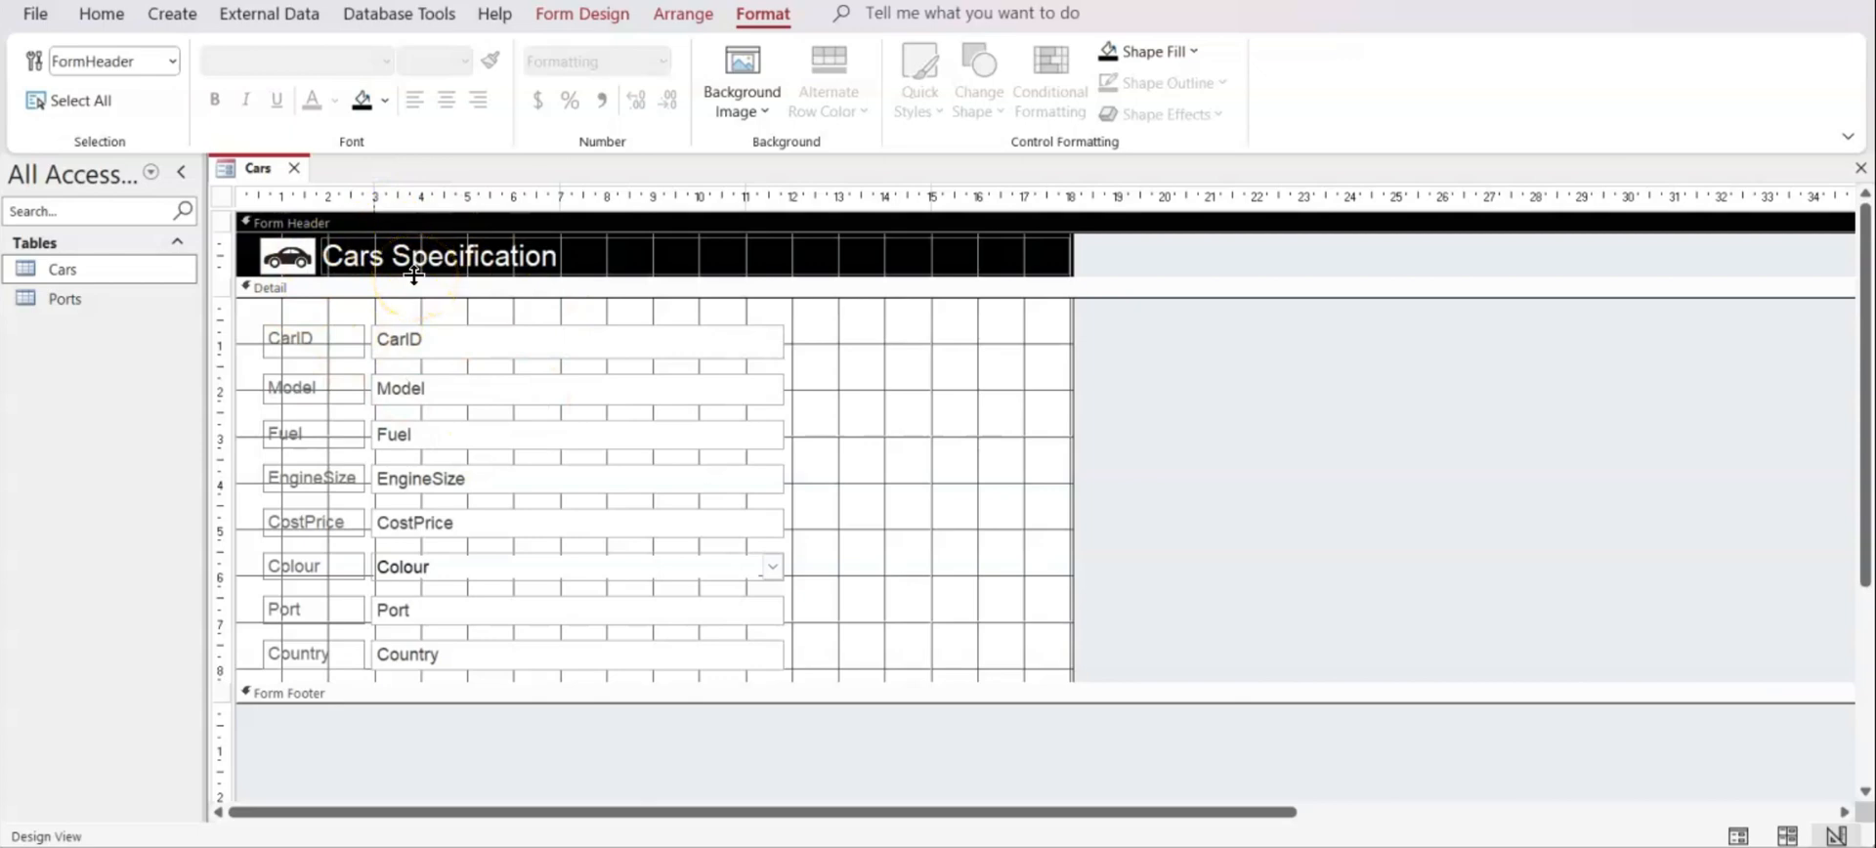
pyautogui.hotkey('alt', 'Tab')
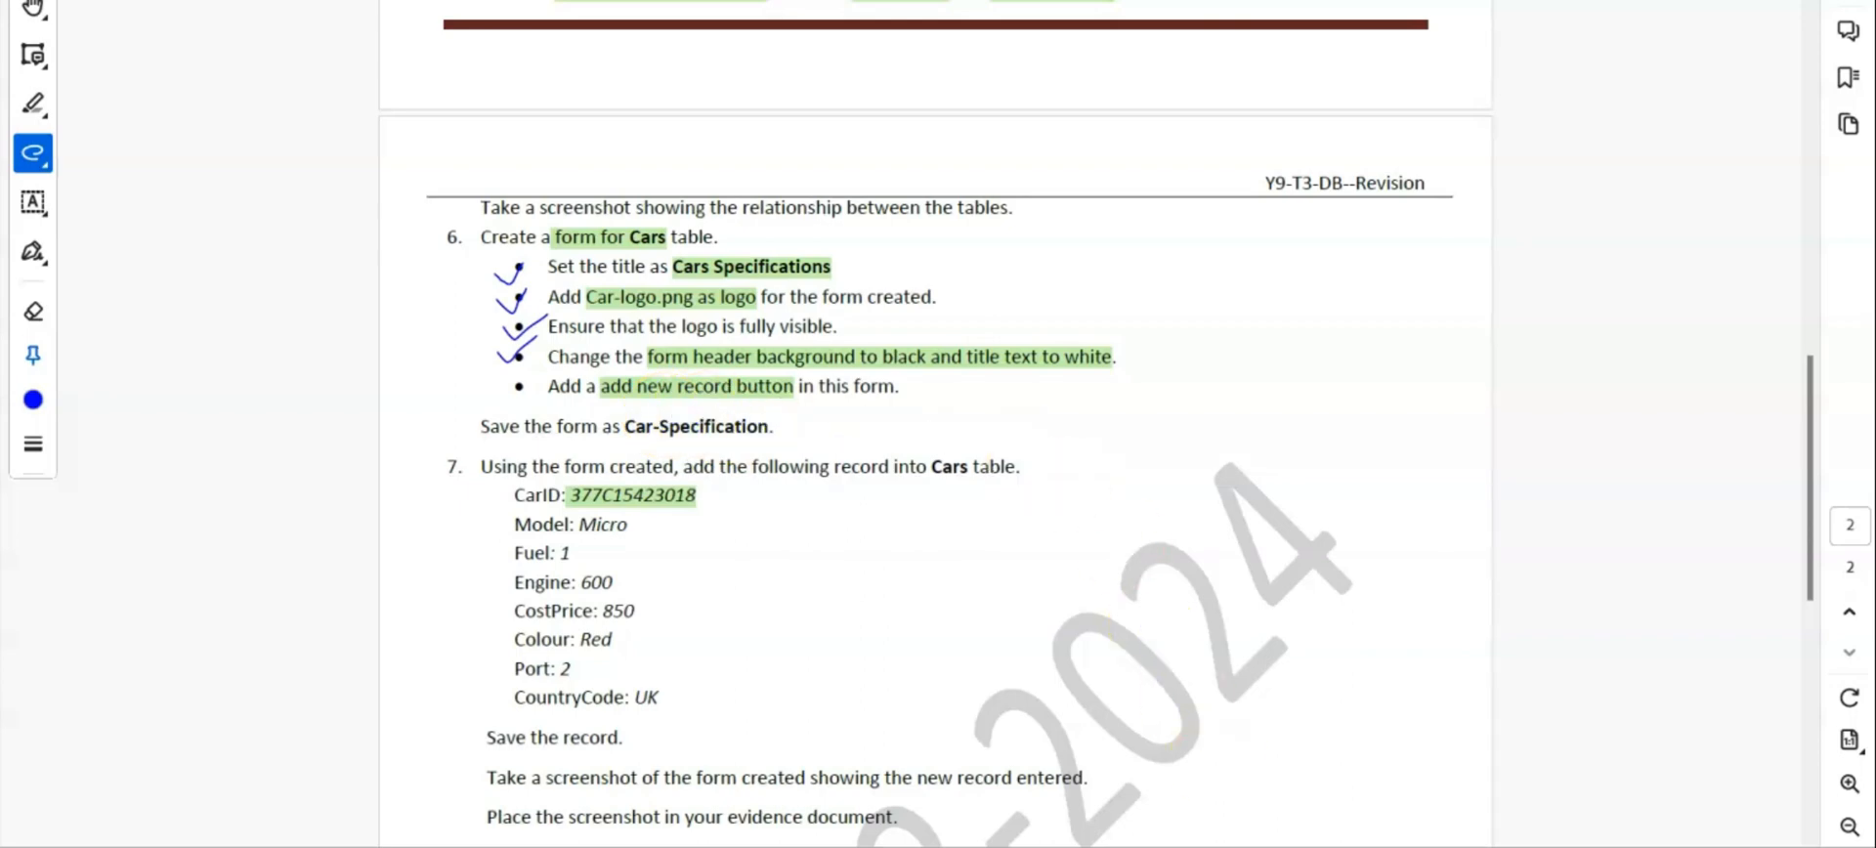
# Return to Access and draw a command button beside the CarID field, assigning it the Record Operations action Add New Record
pyautogui.hotkey('alt', 'Tab')
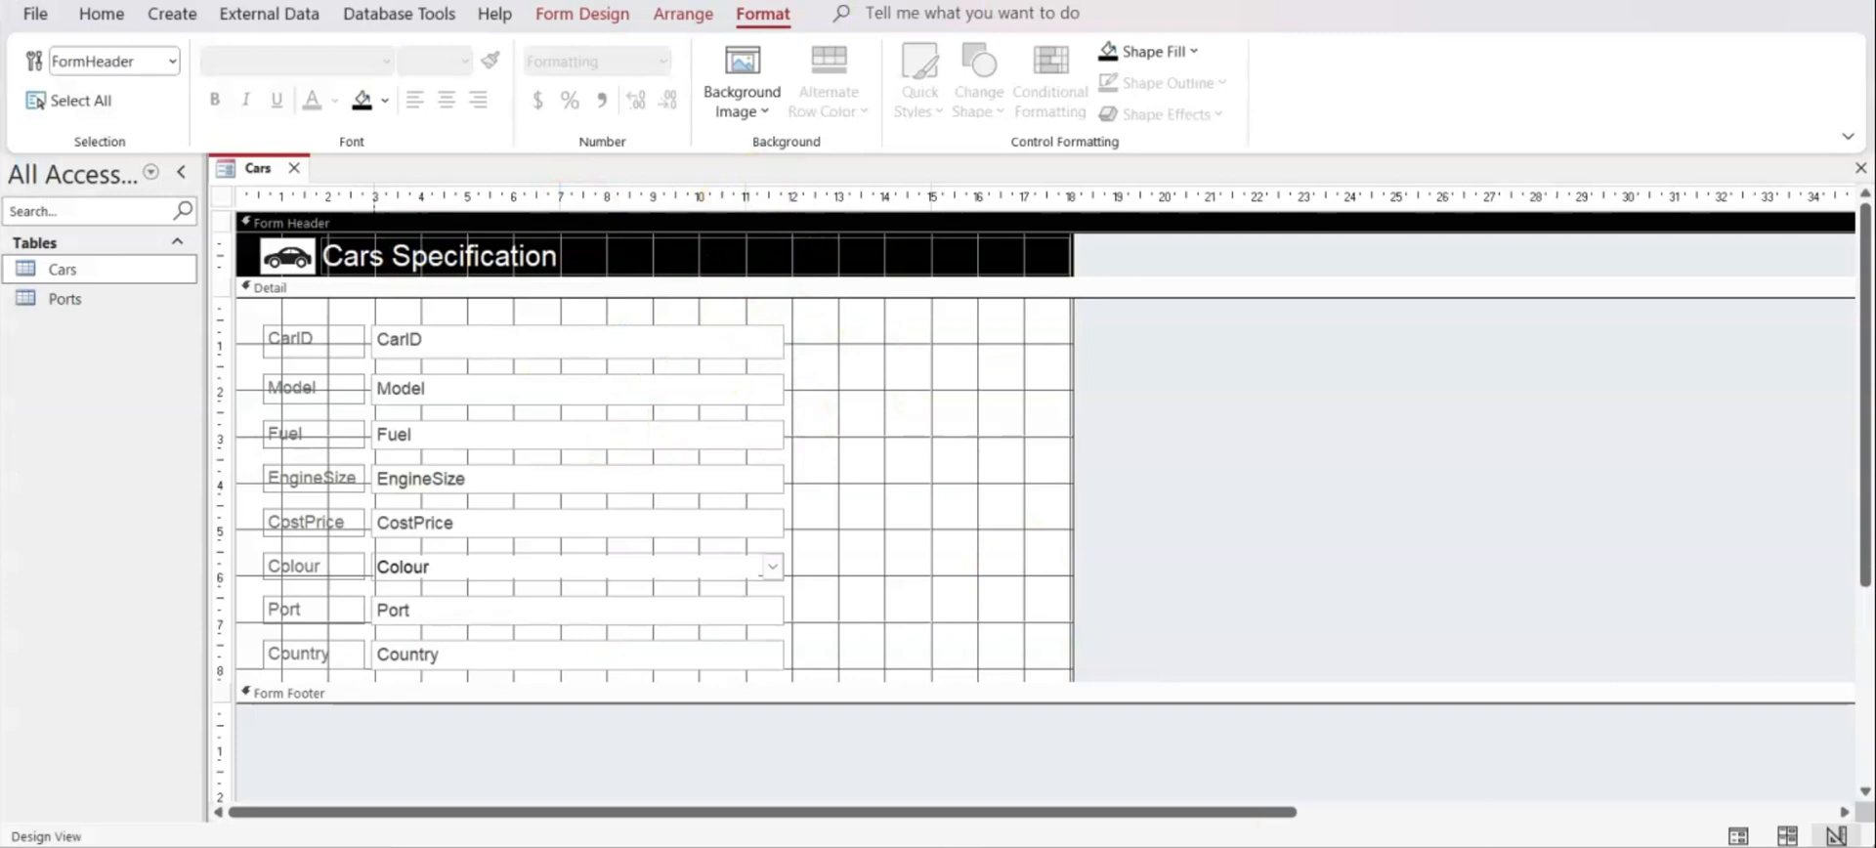
pyautogui.click(608, 14)
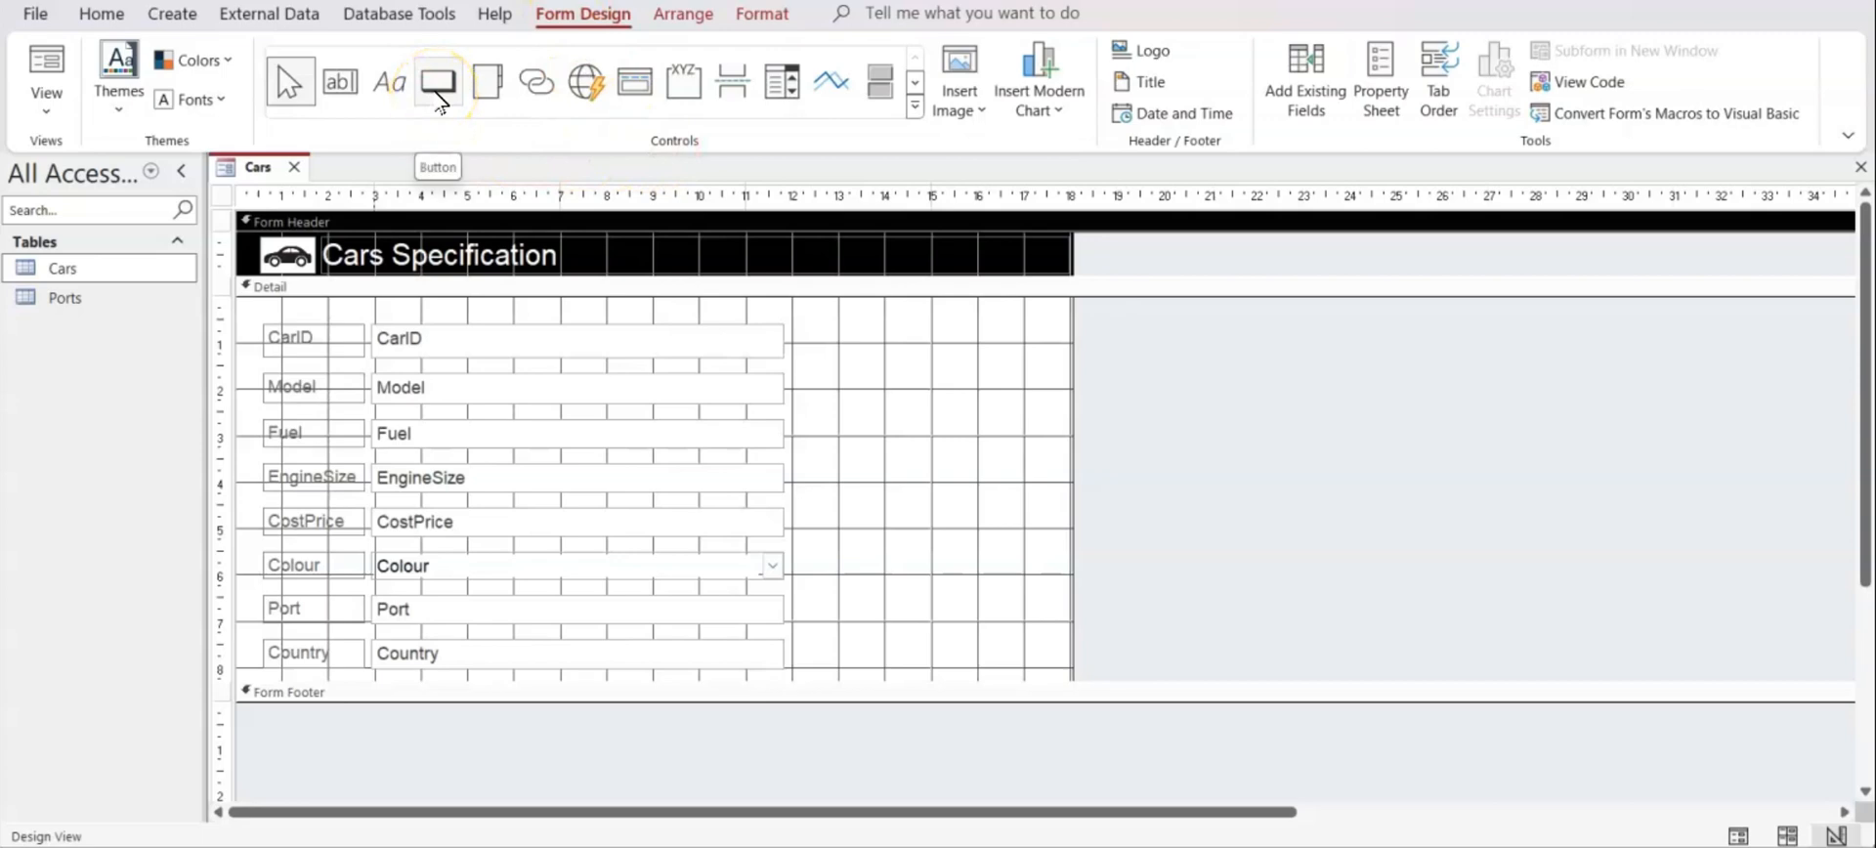
pyautogui.click(437, 95)
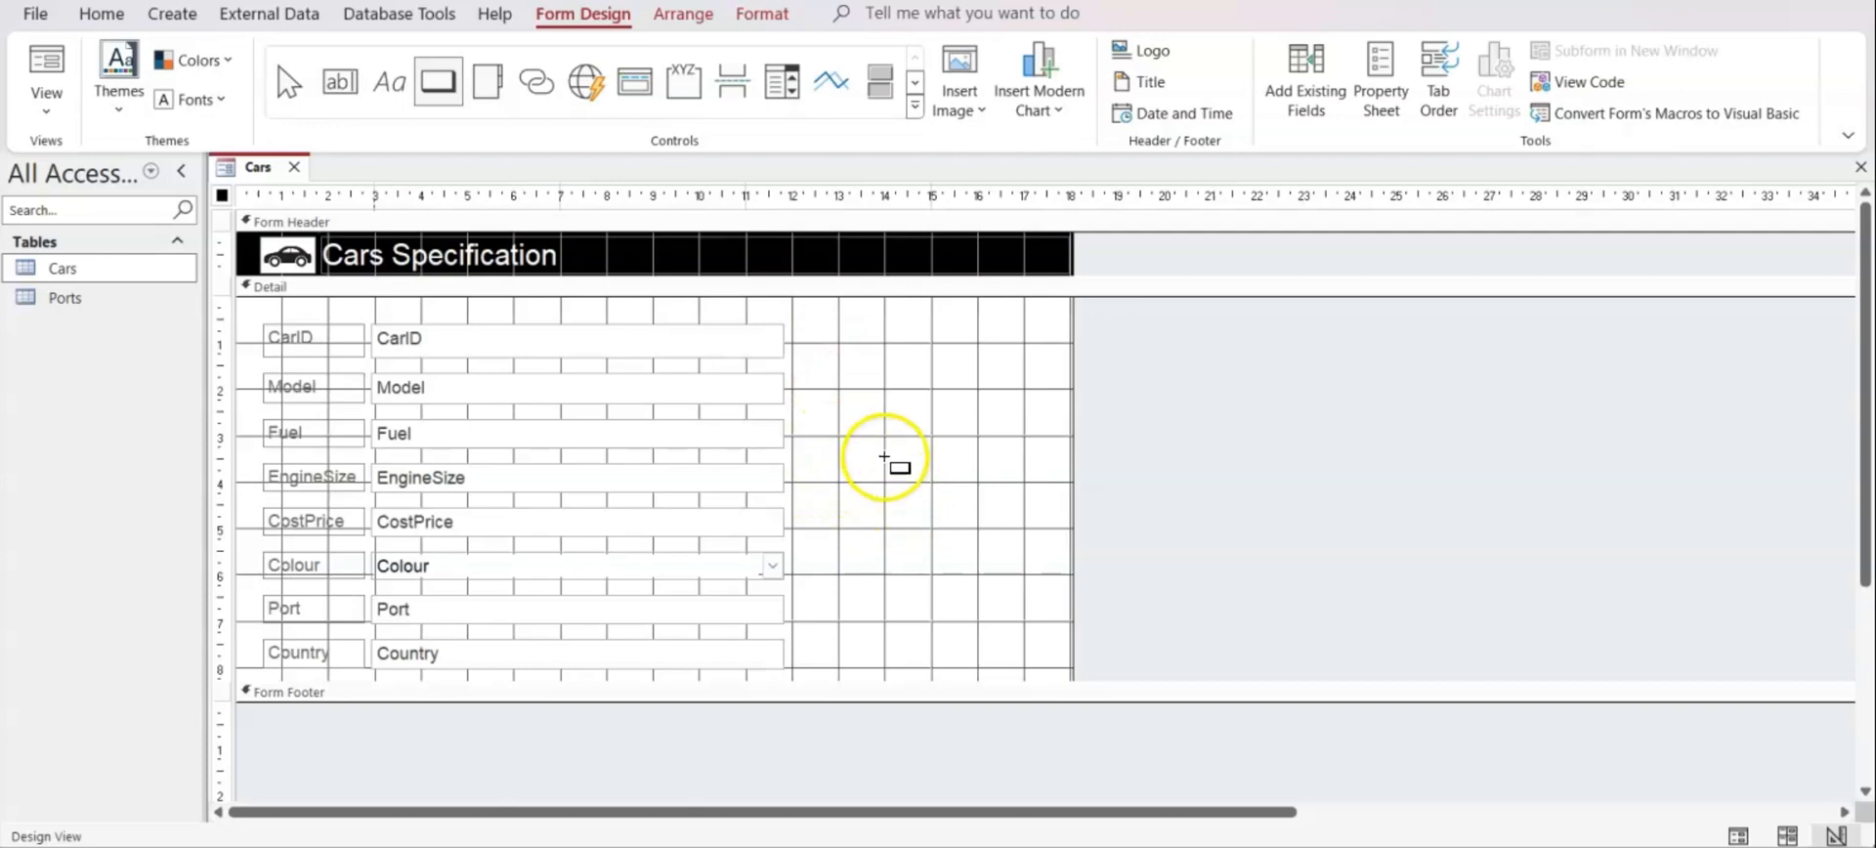
pyautogui.moveTo(829, 329); pyautogui.dragTo(911, 374)
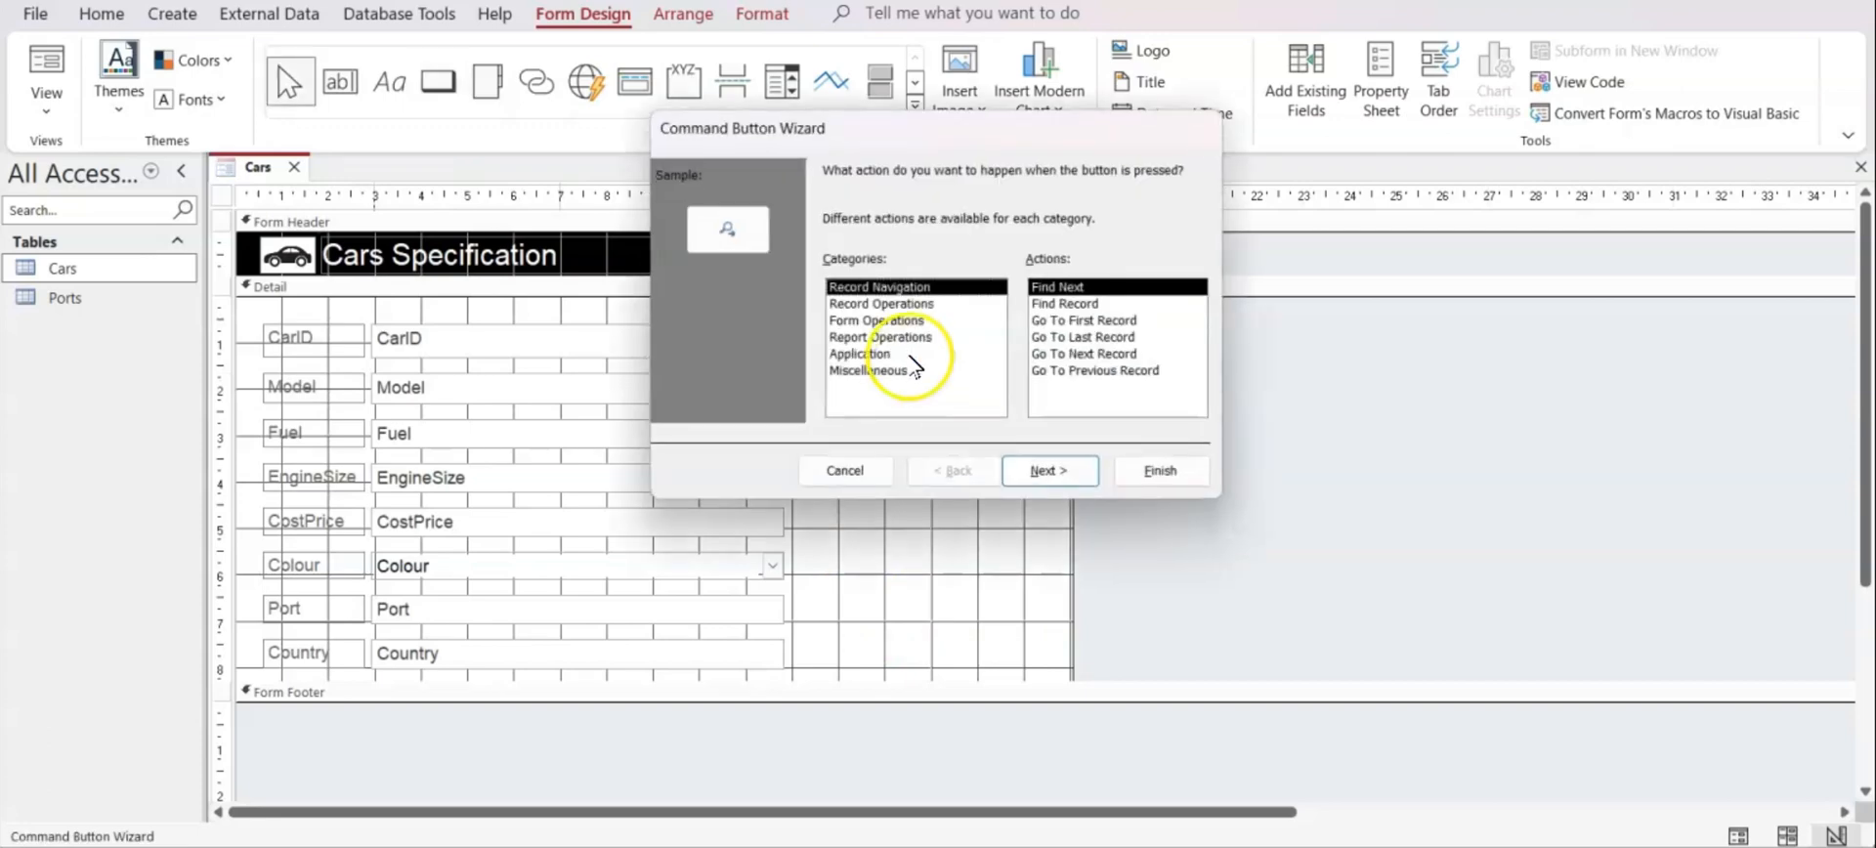
pyautogui.click(908, 304)
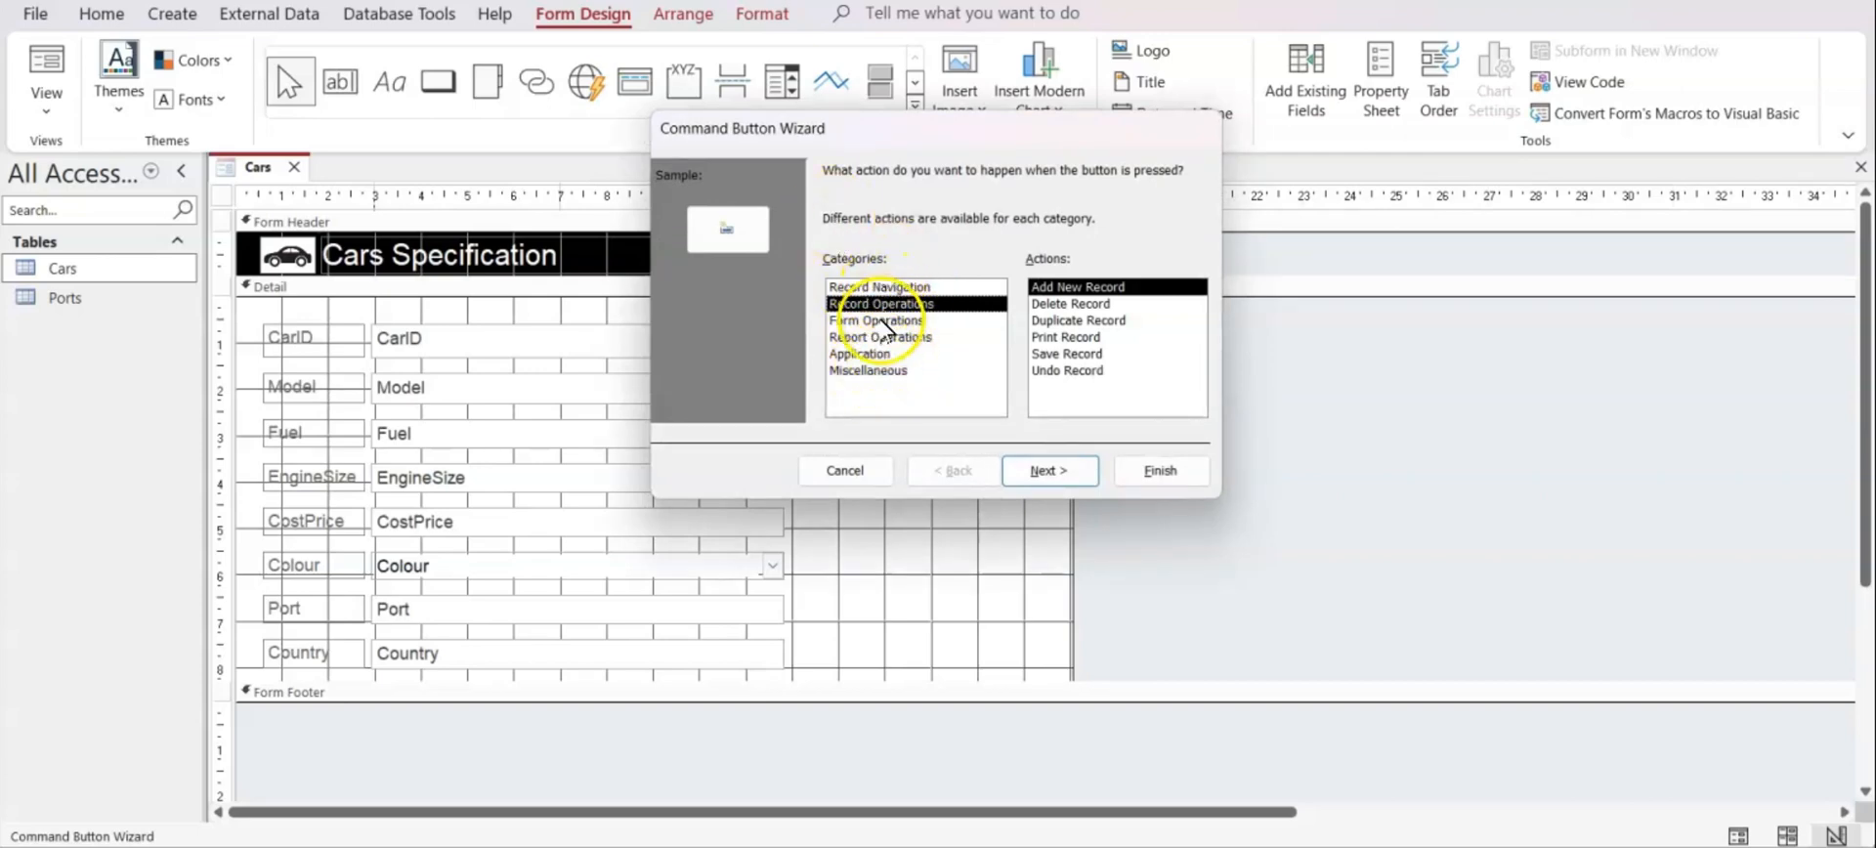
pyautogui.click(879, 321)
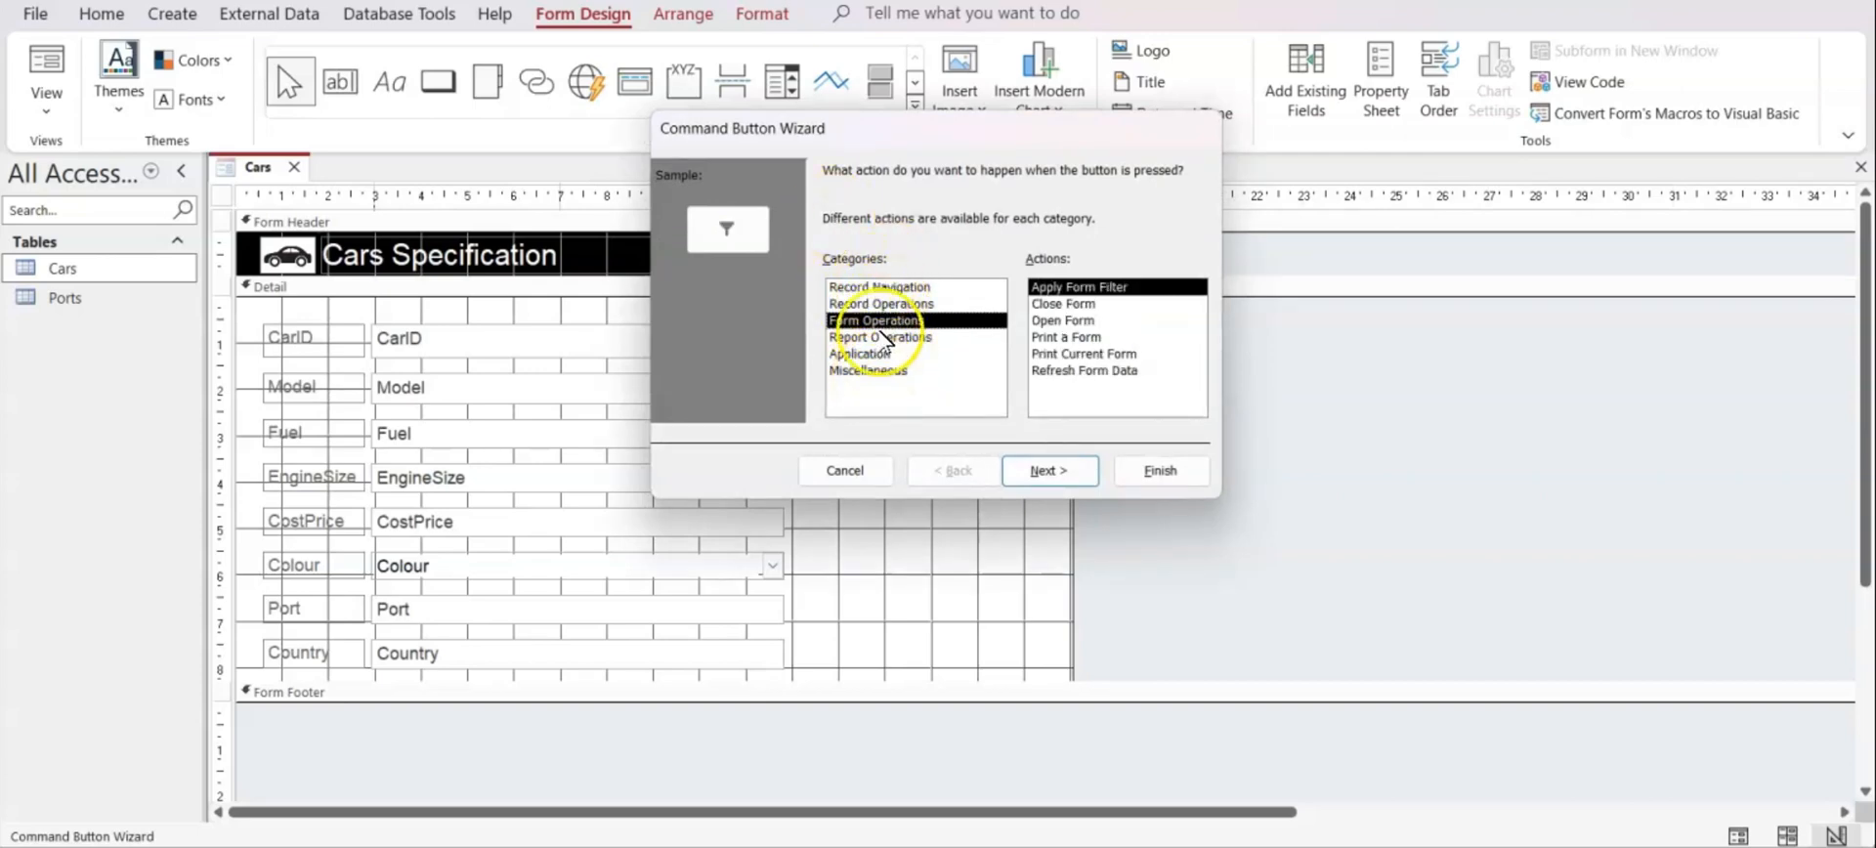
pyautogui.click(904, 305)
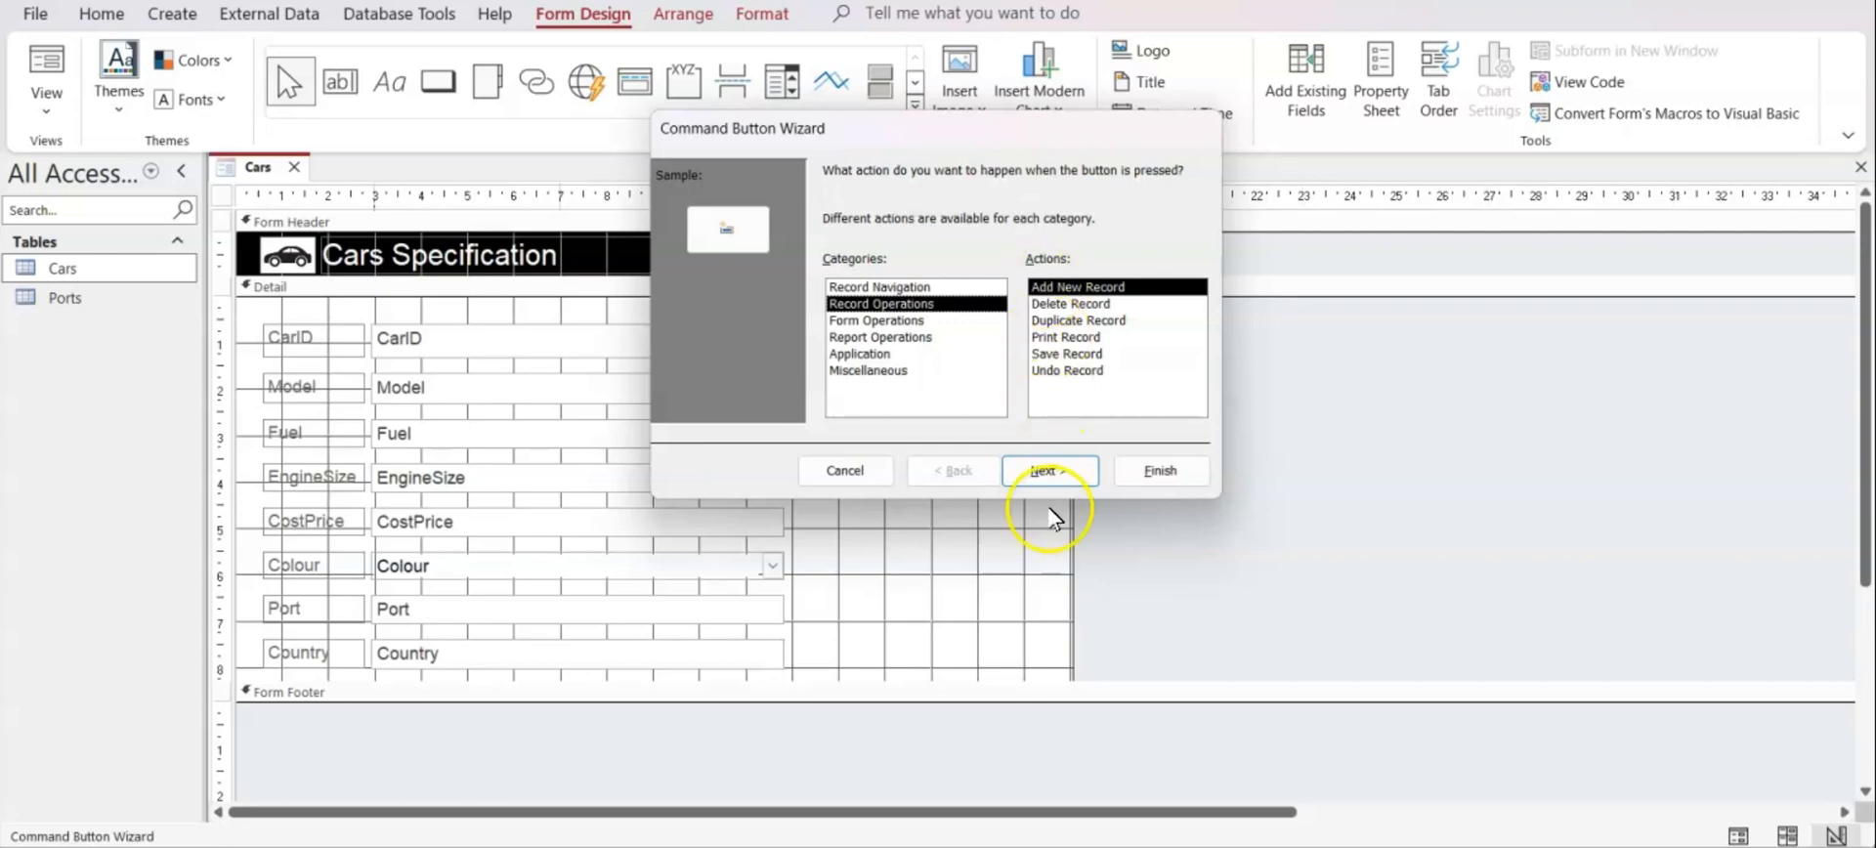
# Give the command button the Go To New picture, name it btn_AddNewRecord, and finish the wizard
pyautogui.click(1053, 471)
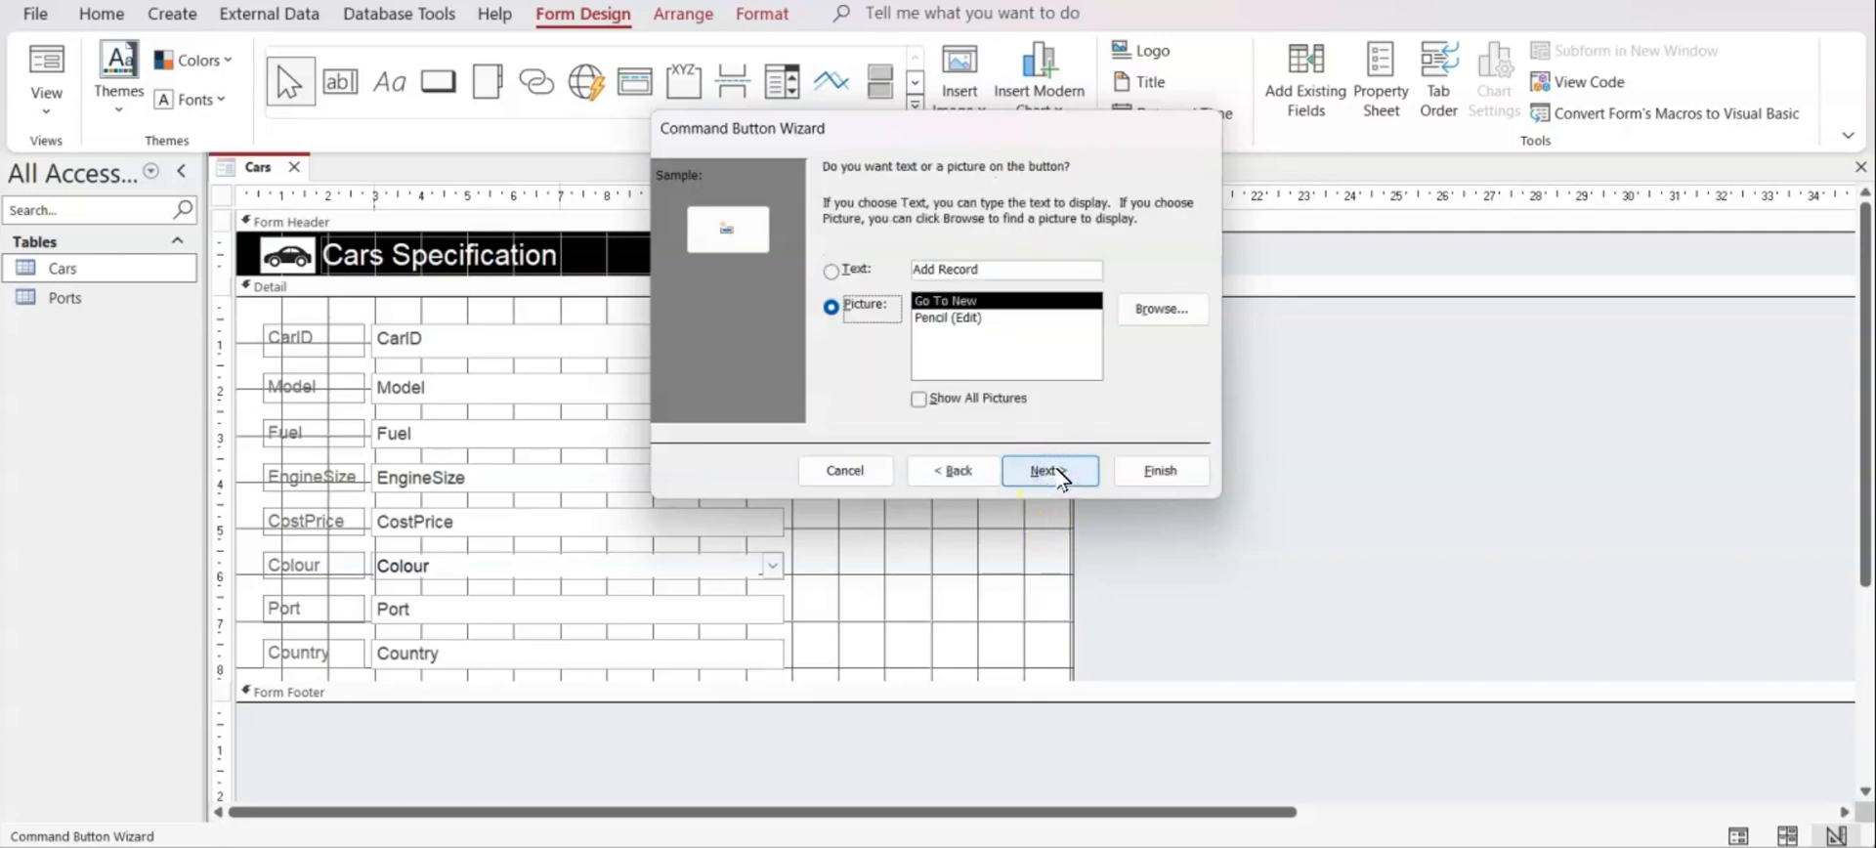
pyautogui.click(858, 271)
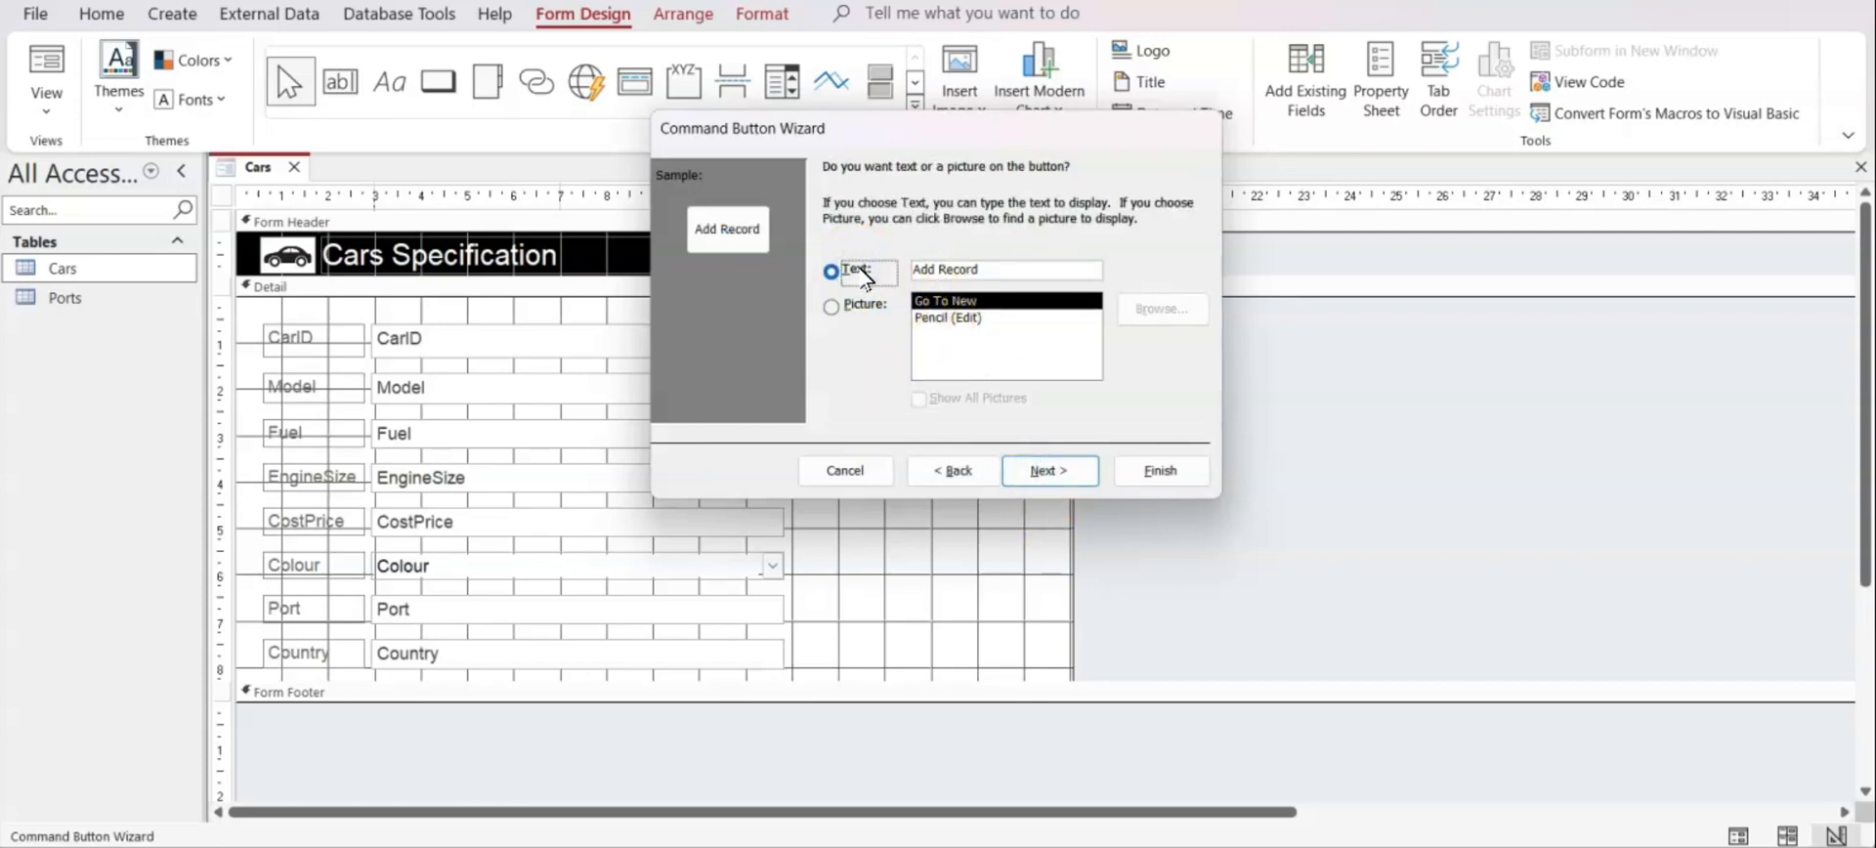
pyautogui.click(863, 309)
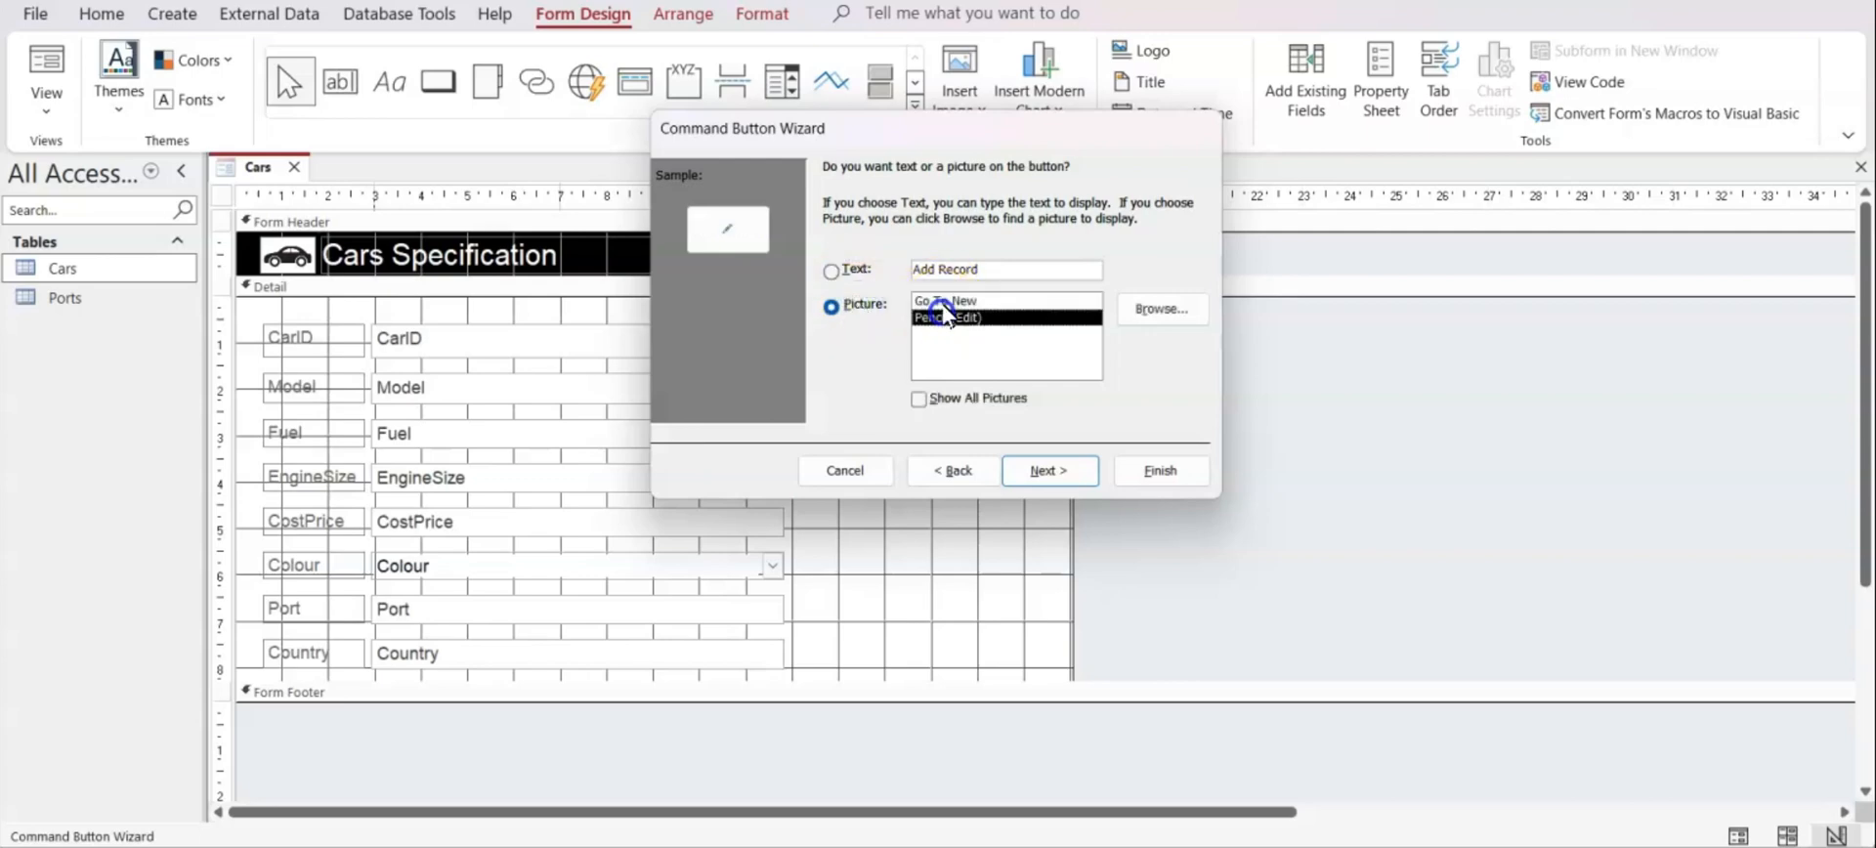
pyautogui.click(944, 300)
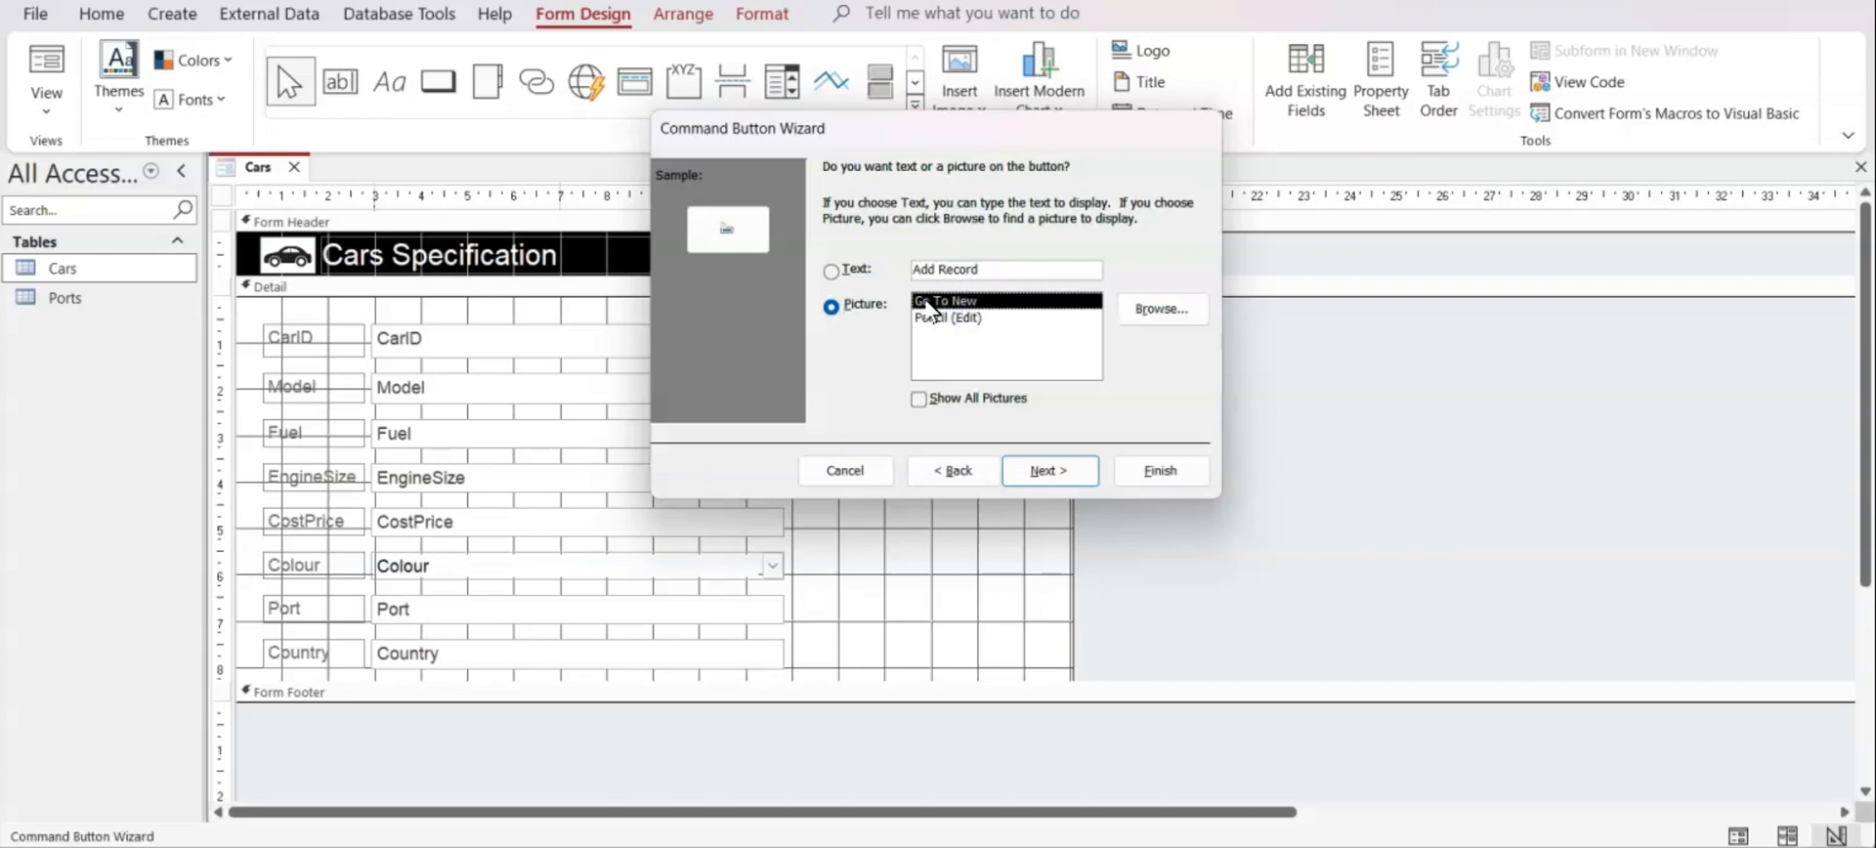
pyautogui.click(1082, 472)
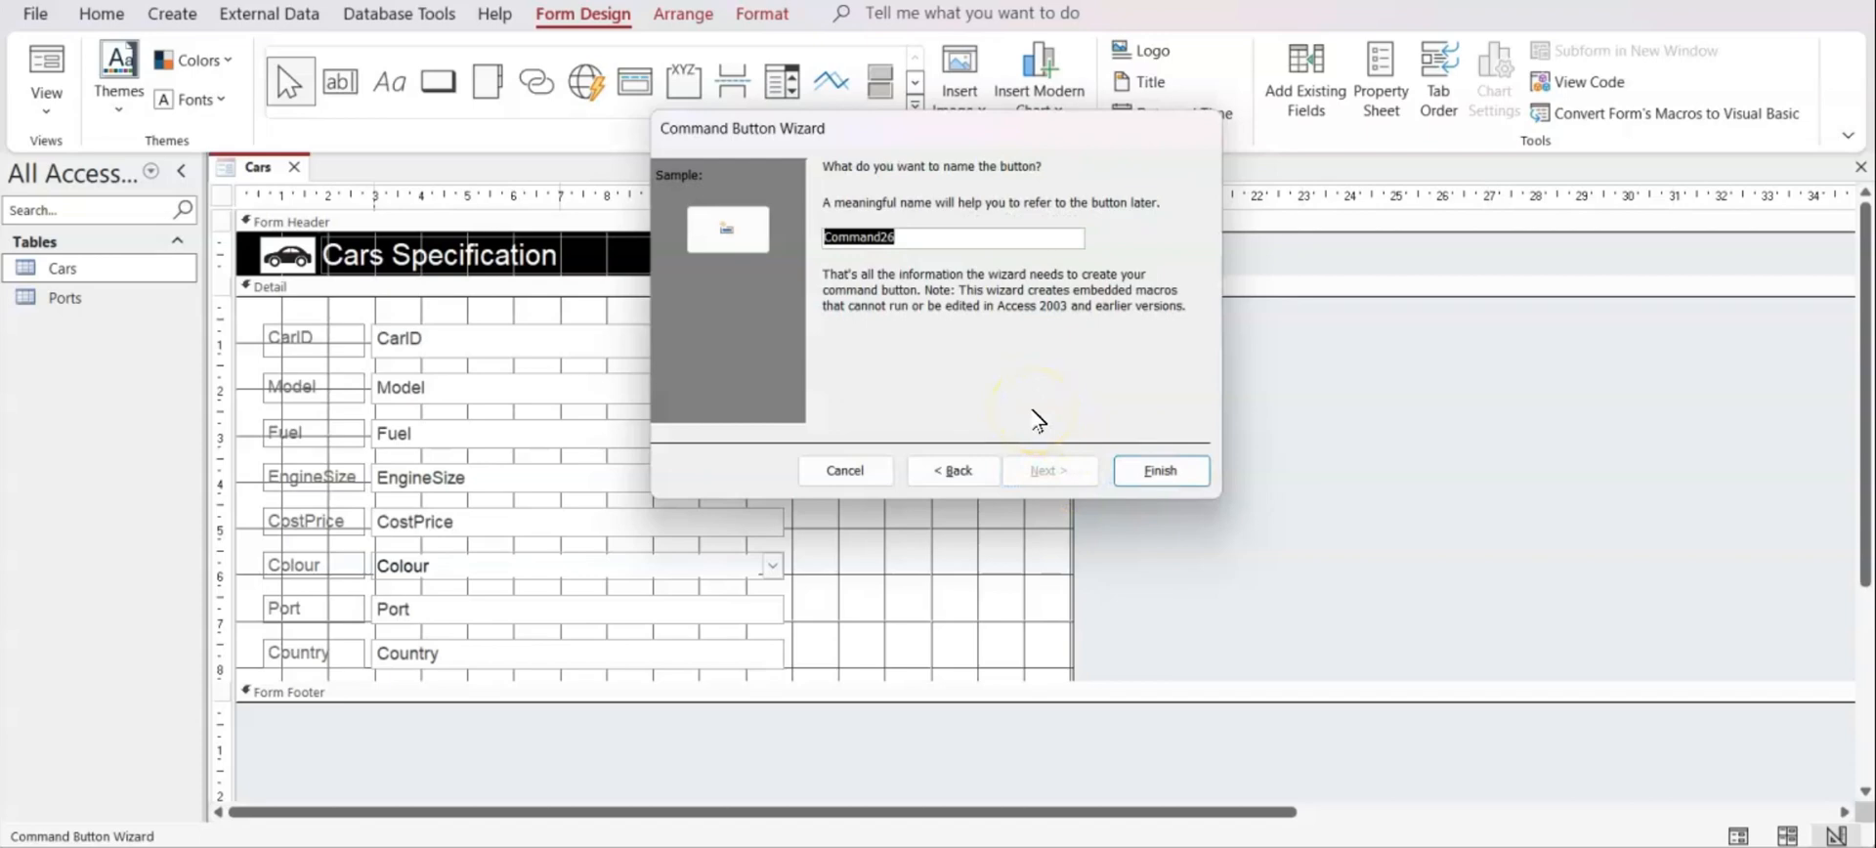
pyautogui.write('btn_AddNewRecord')
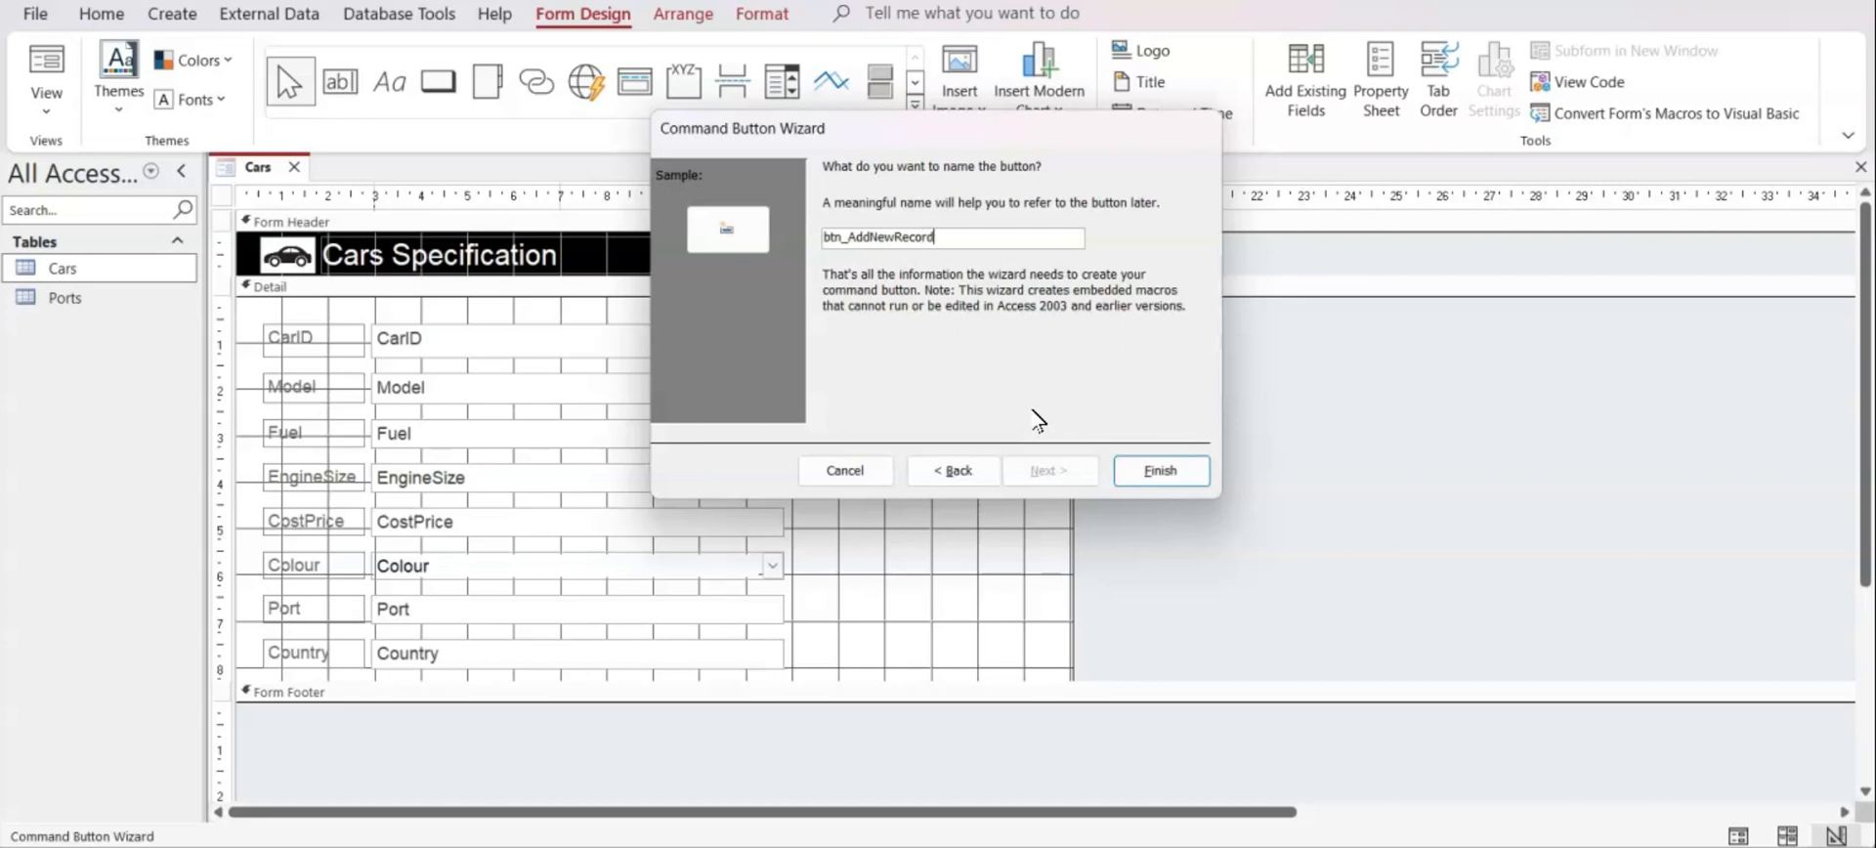
pyautogui.click(1165, 473)
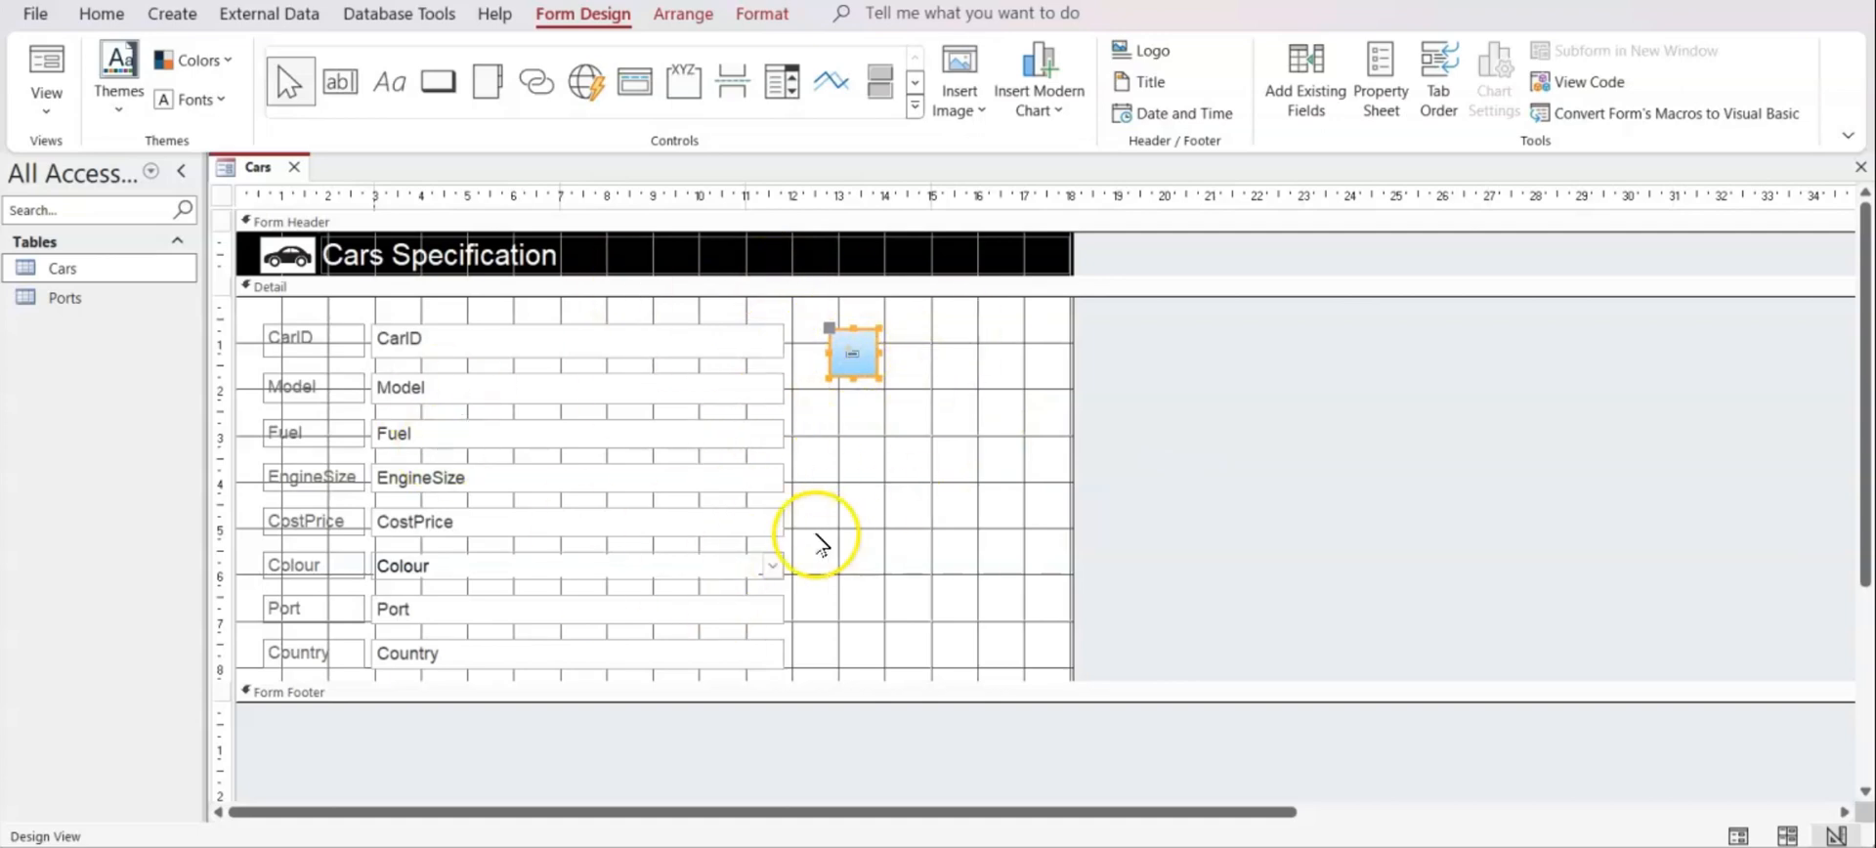
# Show the form in Form View, step forward three records, and test the add-record button
pyautogui.click(46, 106)
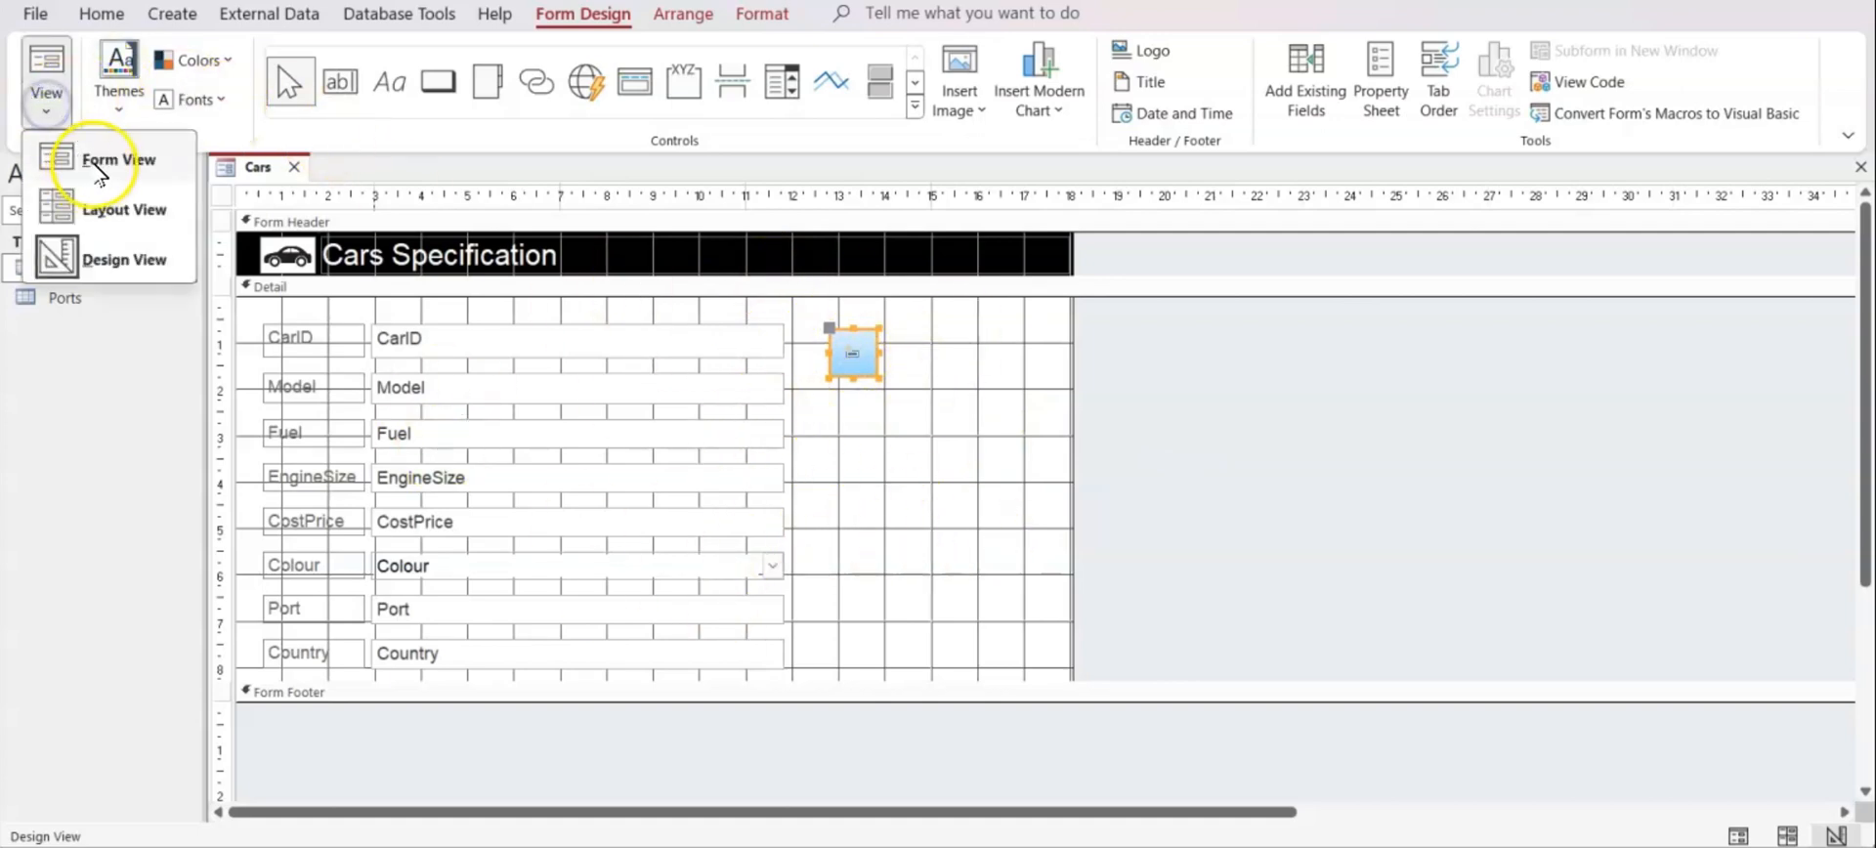
pyautogui.click(98, 161)
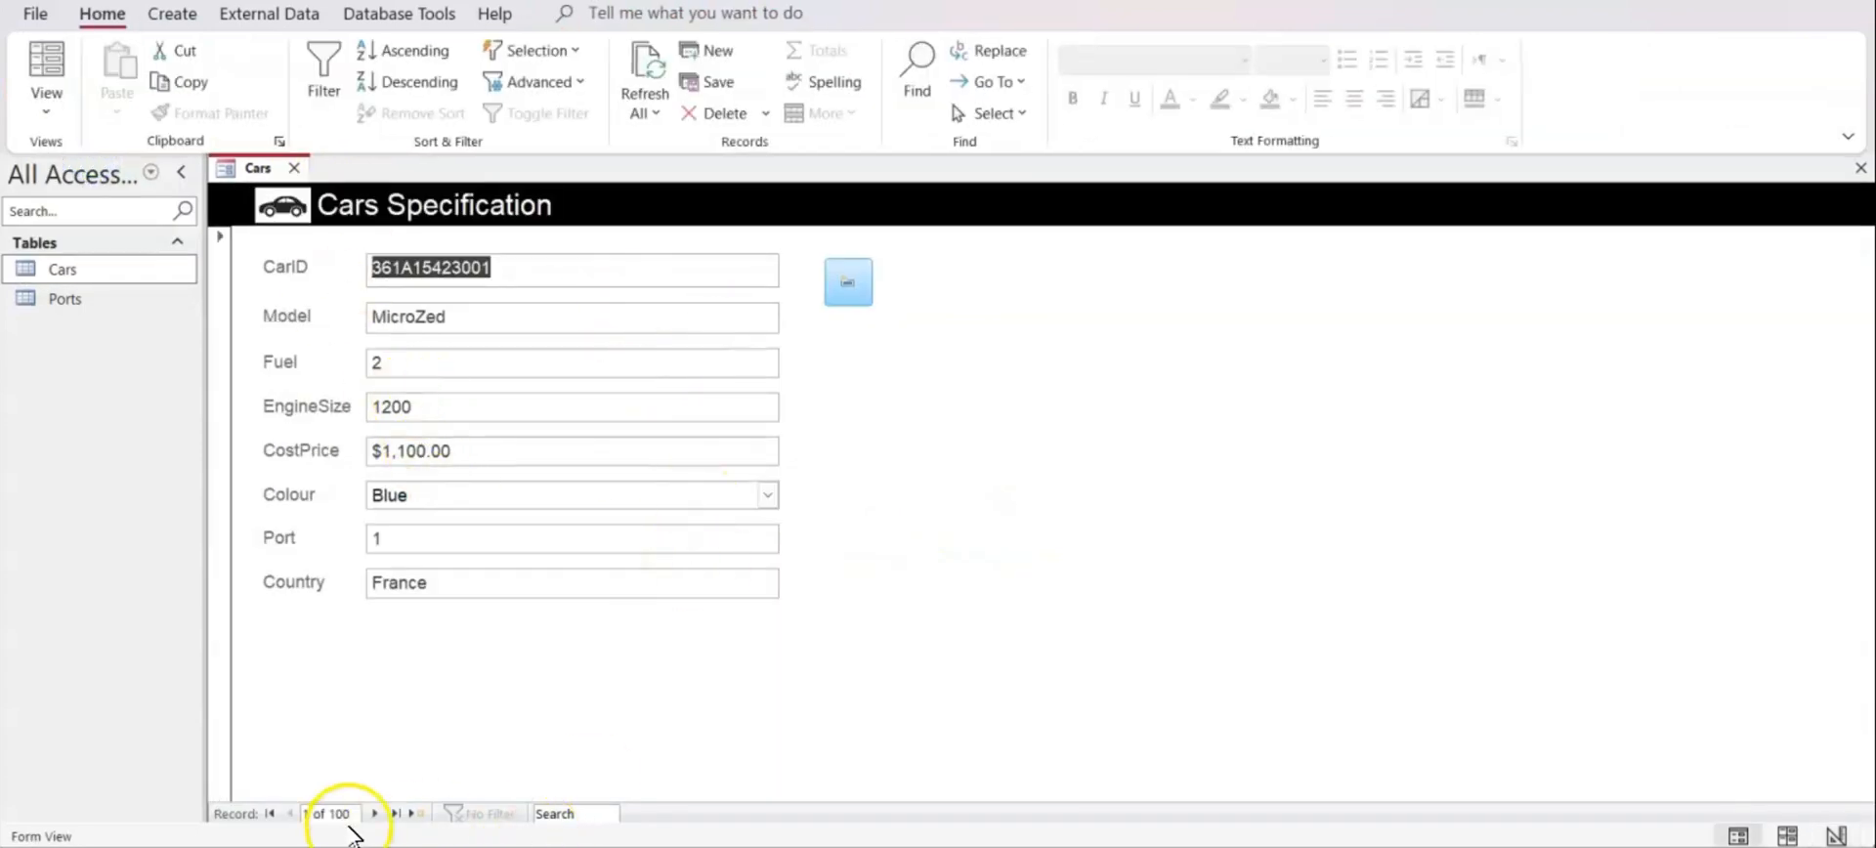
pyautogui.click(374, 812)
pyautogui.click(374, 812)
pyautogui.click(374, 813)
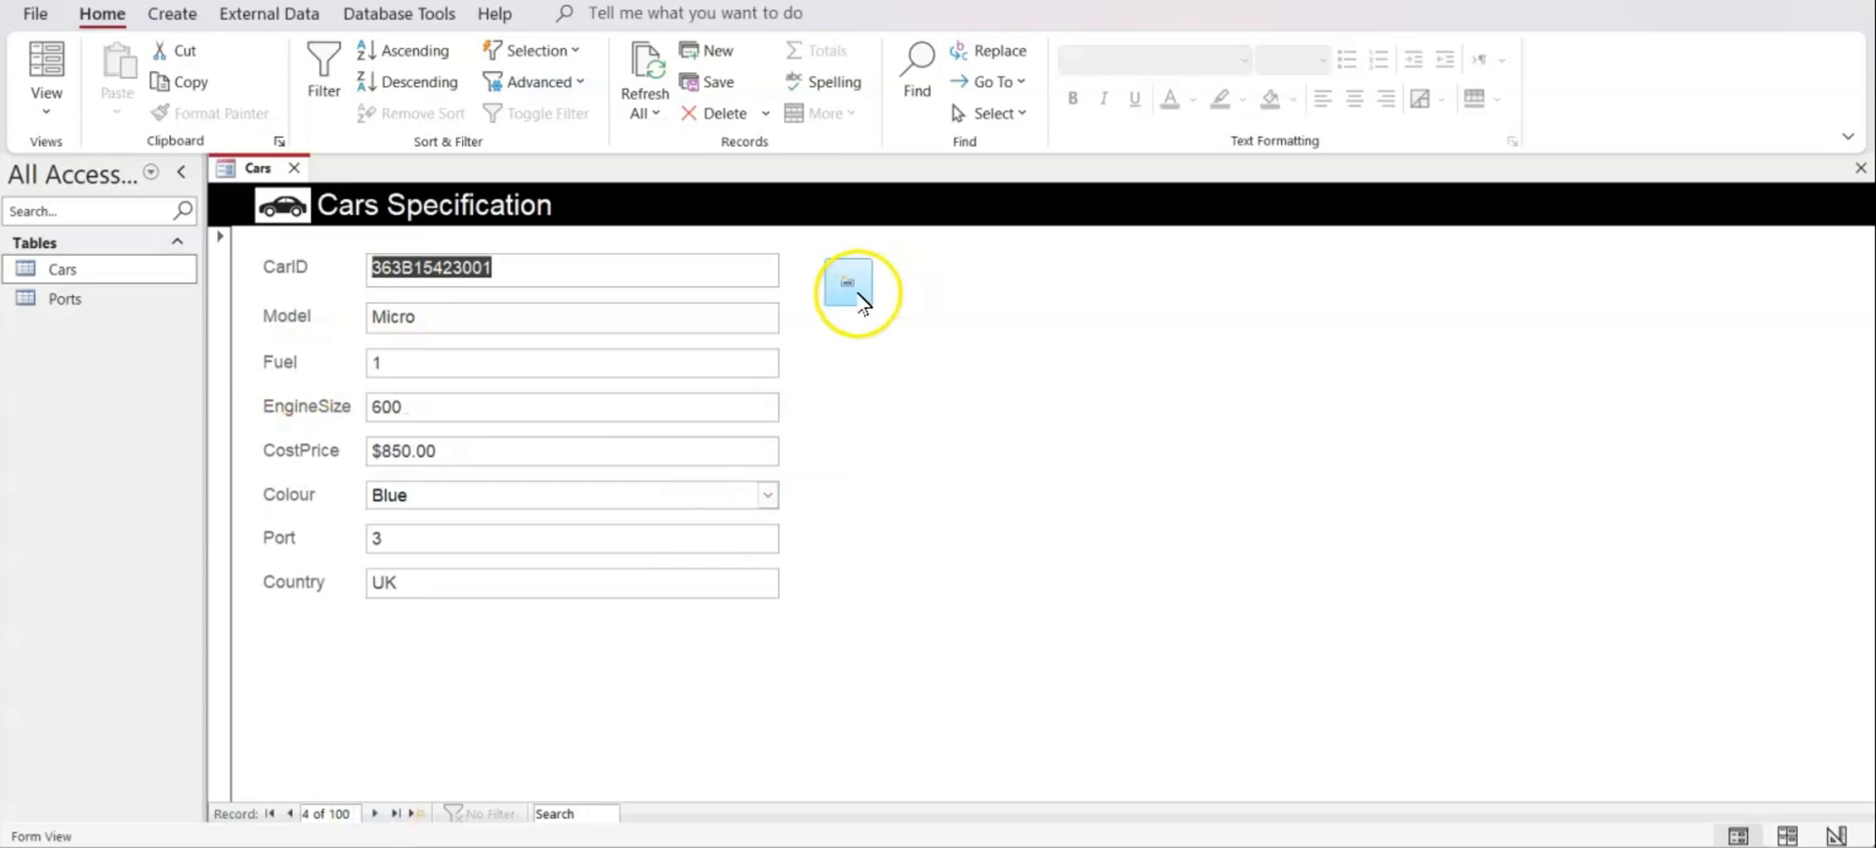
pyautogui.click(848, 283)
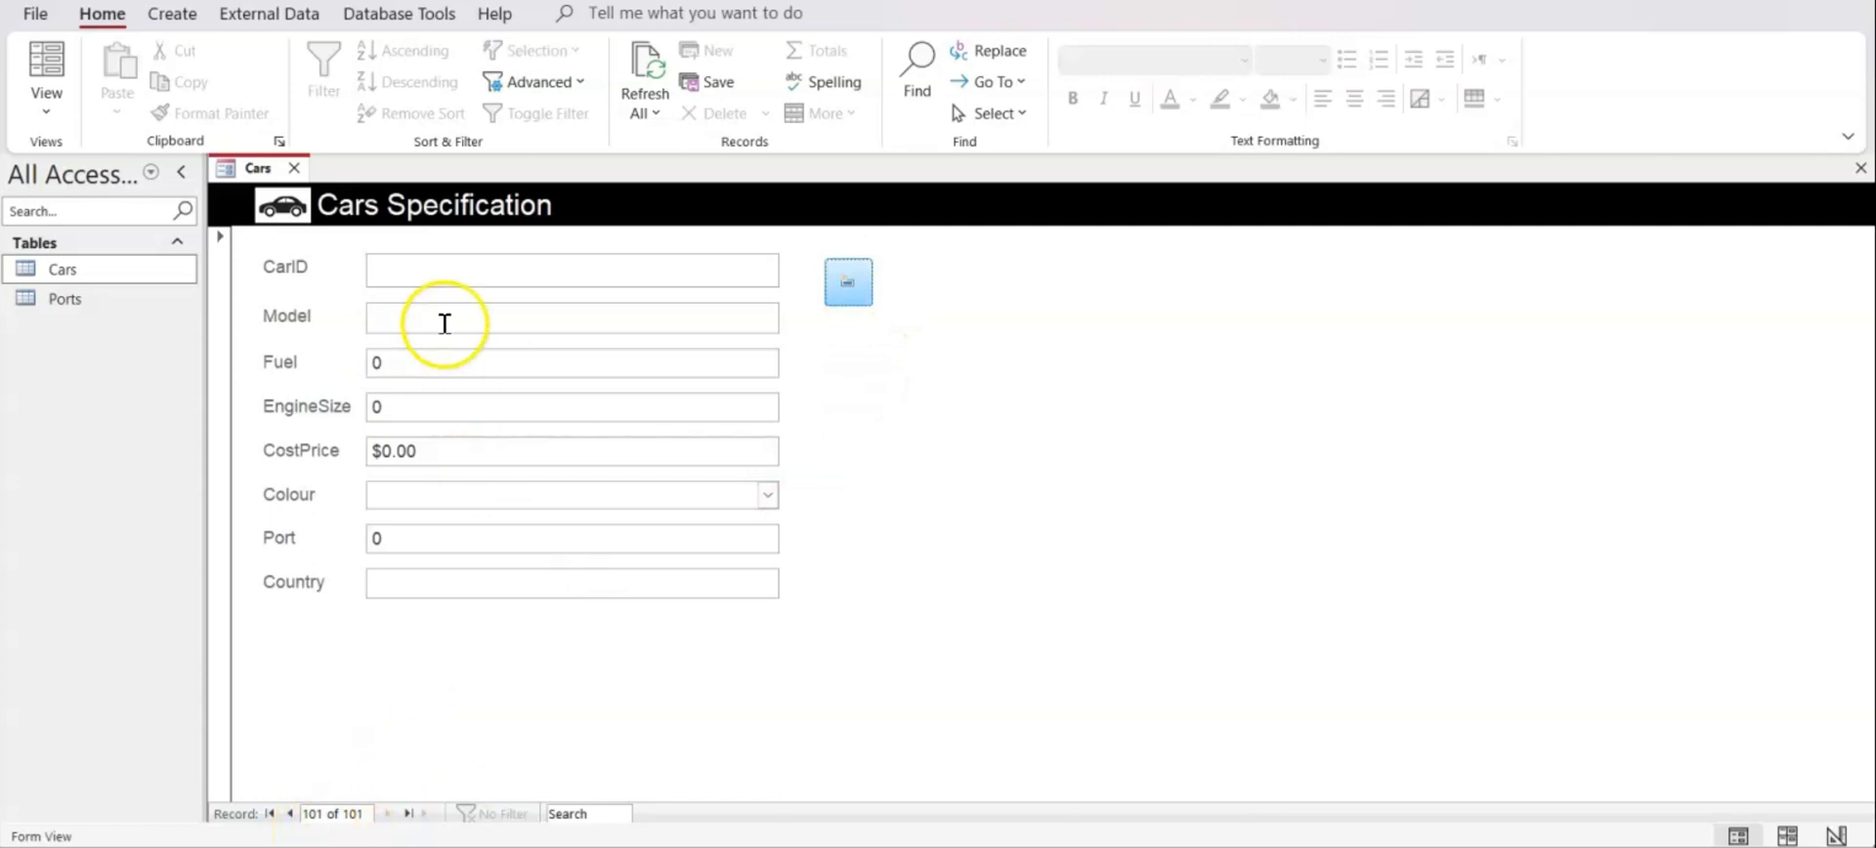
# Switch the form to Layout View, save it as Car-Specification after checking the name in the PDF worksheet, and close it
pyautogui.click(49, 105)
pyautogui.click(124, 208)
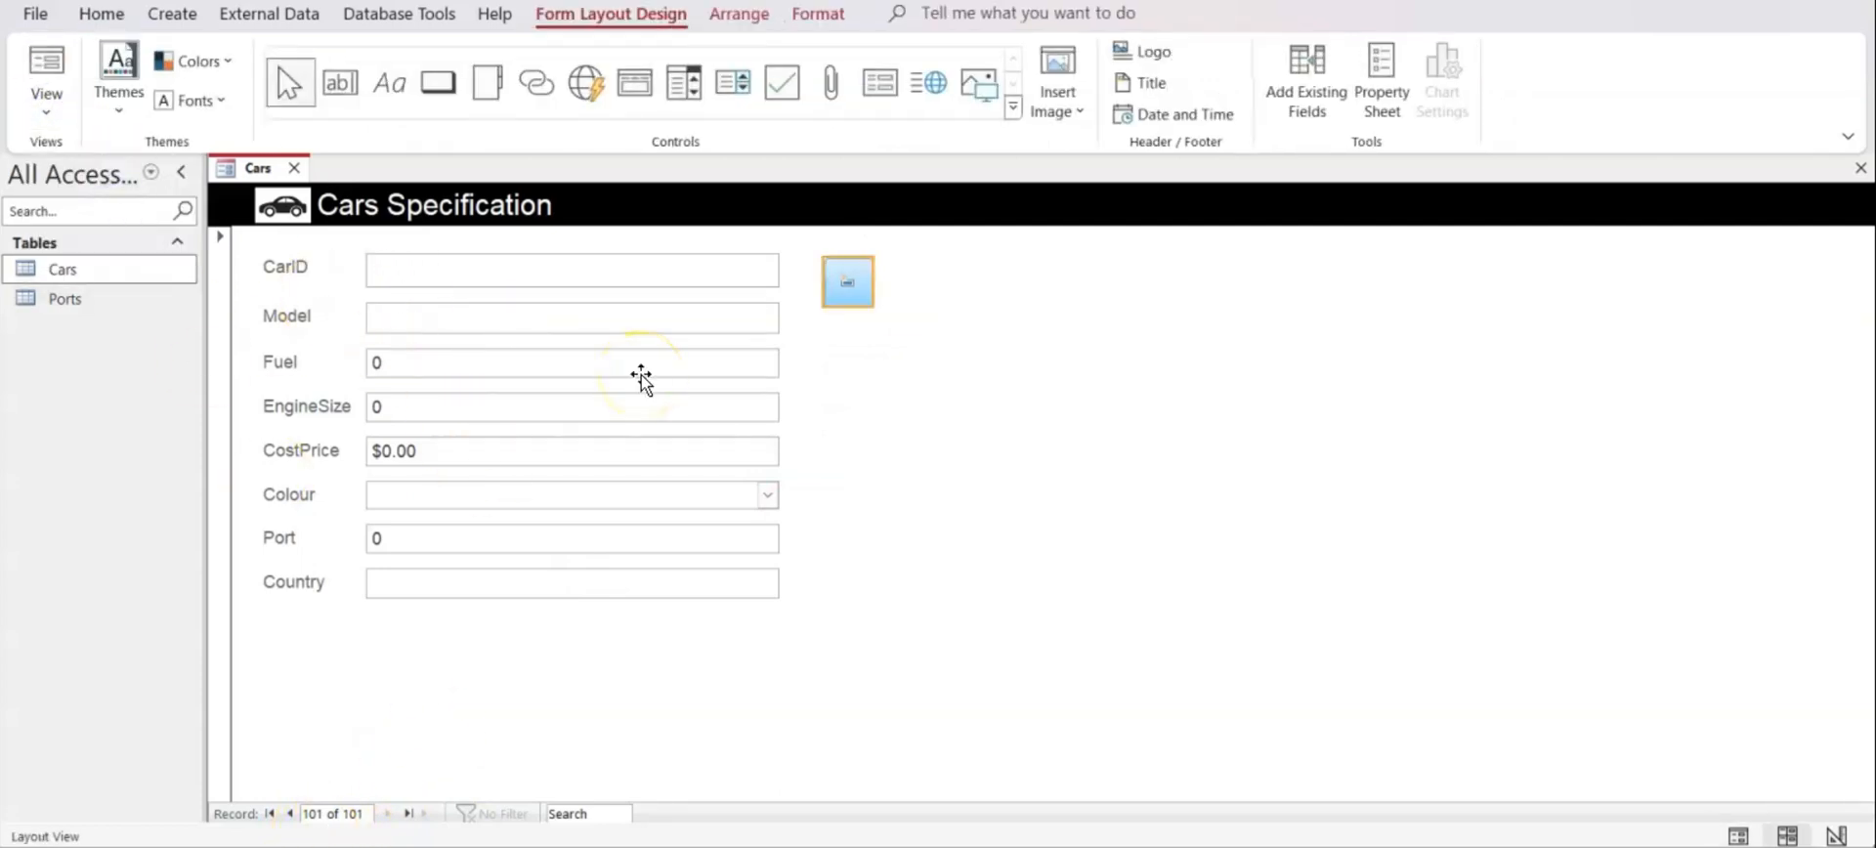
pyautogui.hotkey('ctrl', 's')
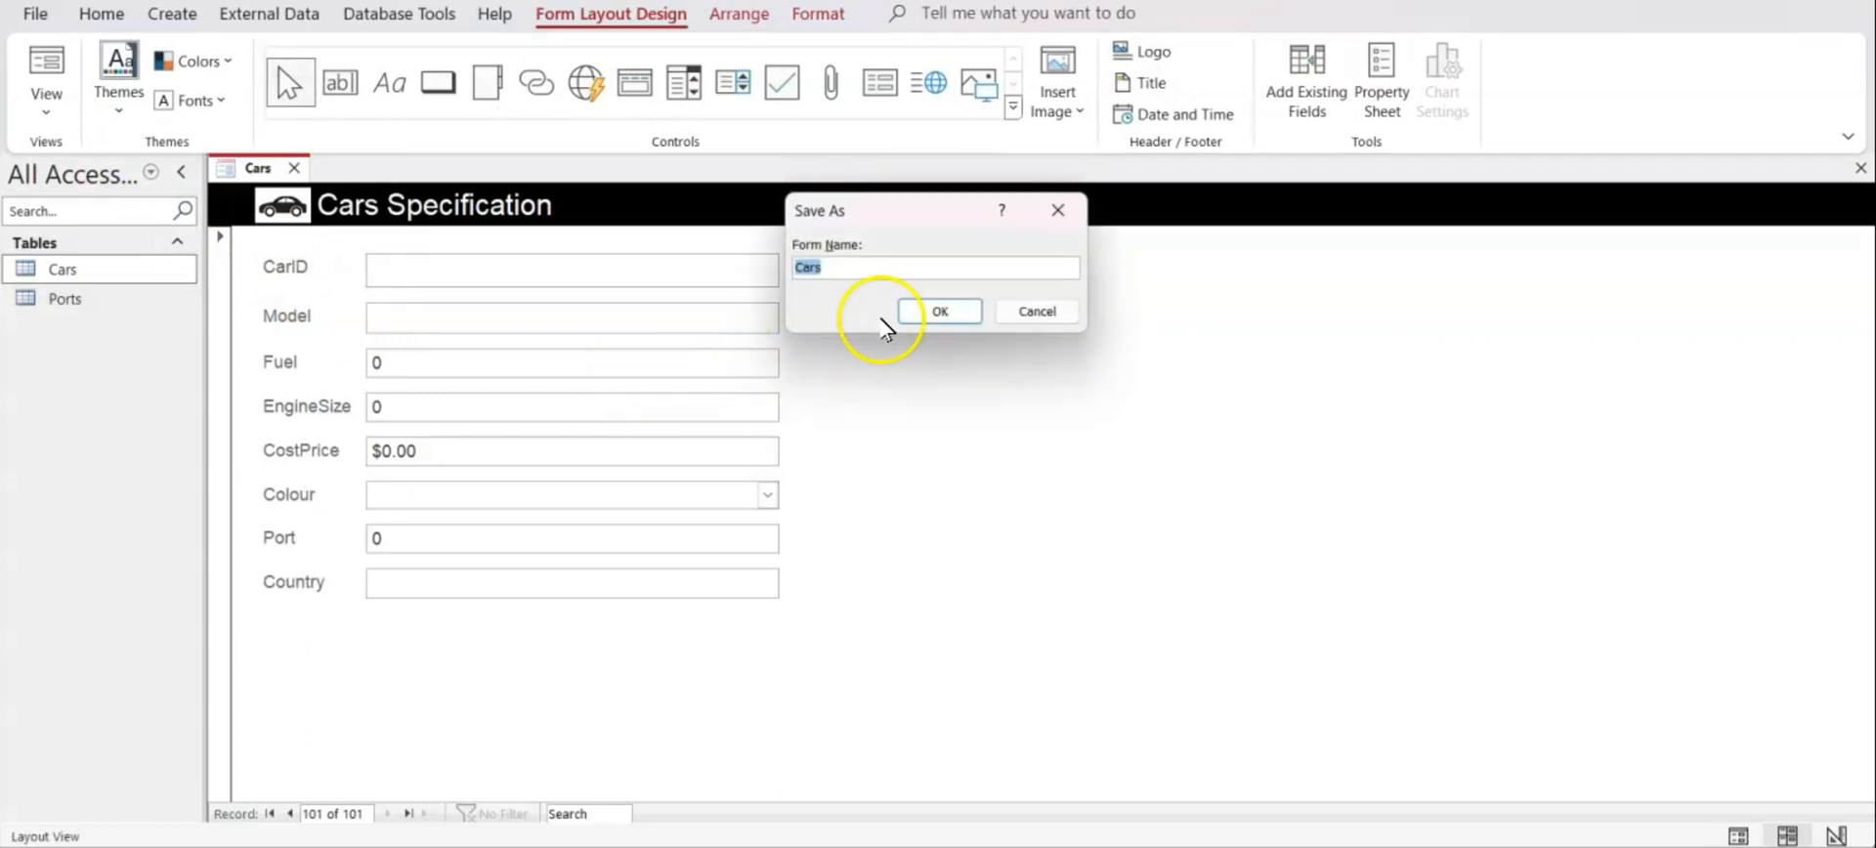
pyautogui.write('fr')
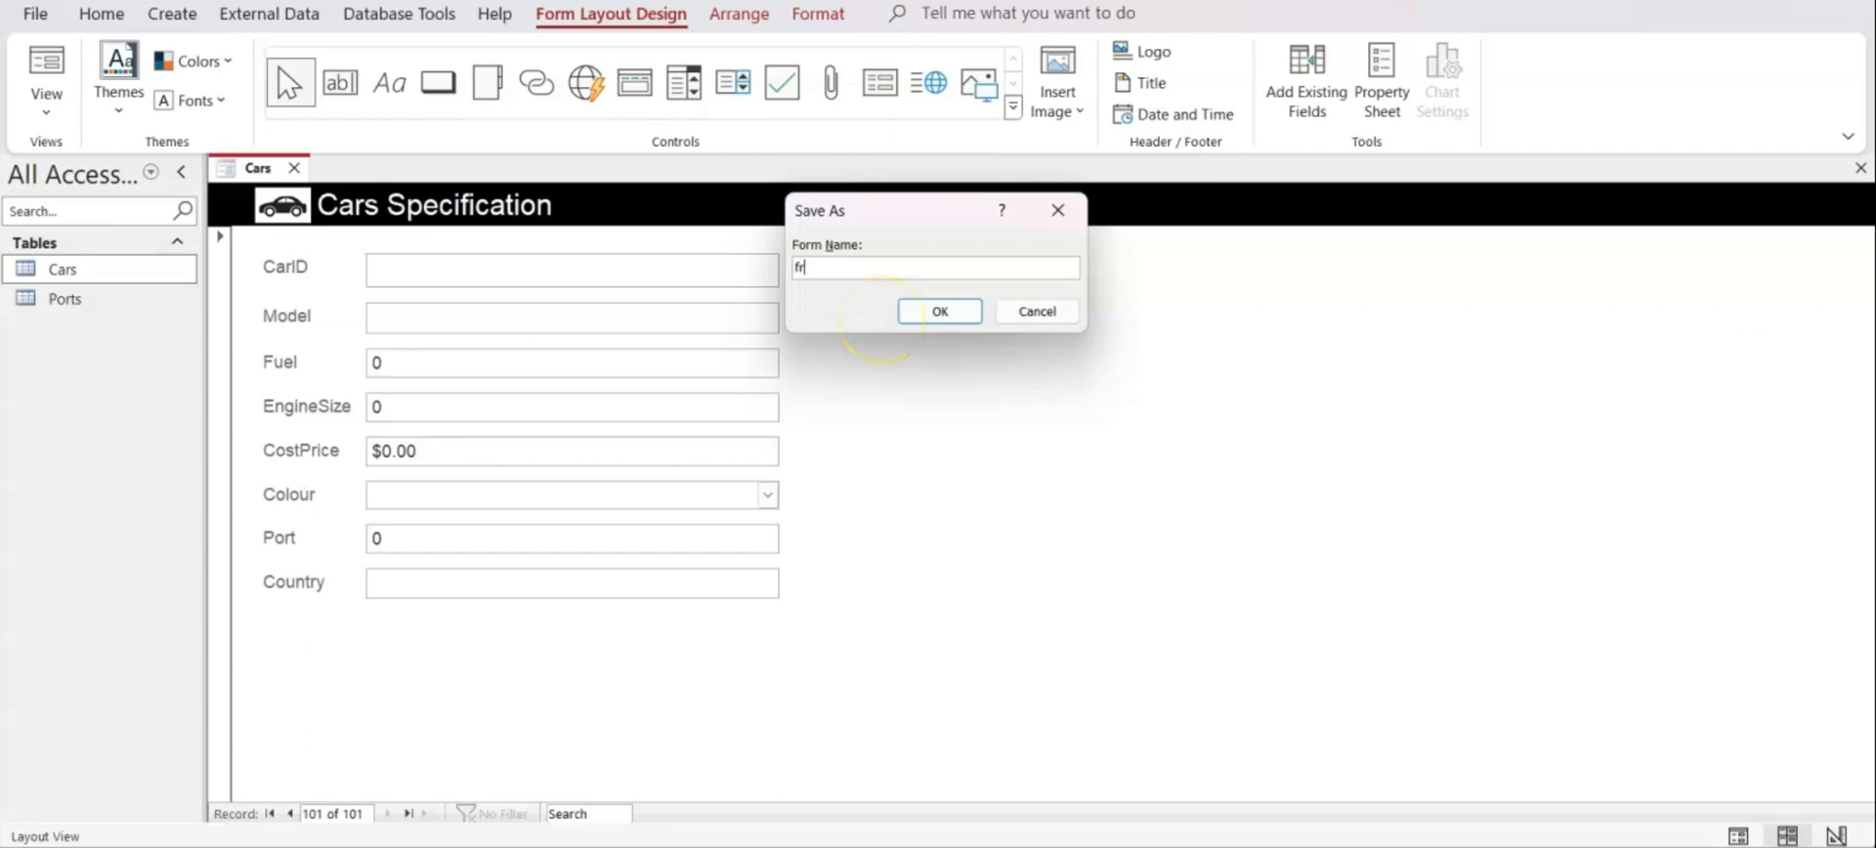
pyautogui.click(1214, 846)
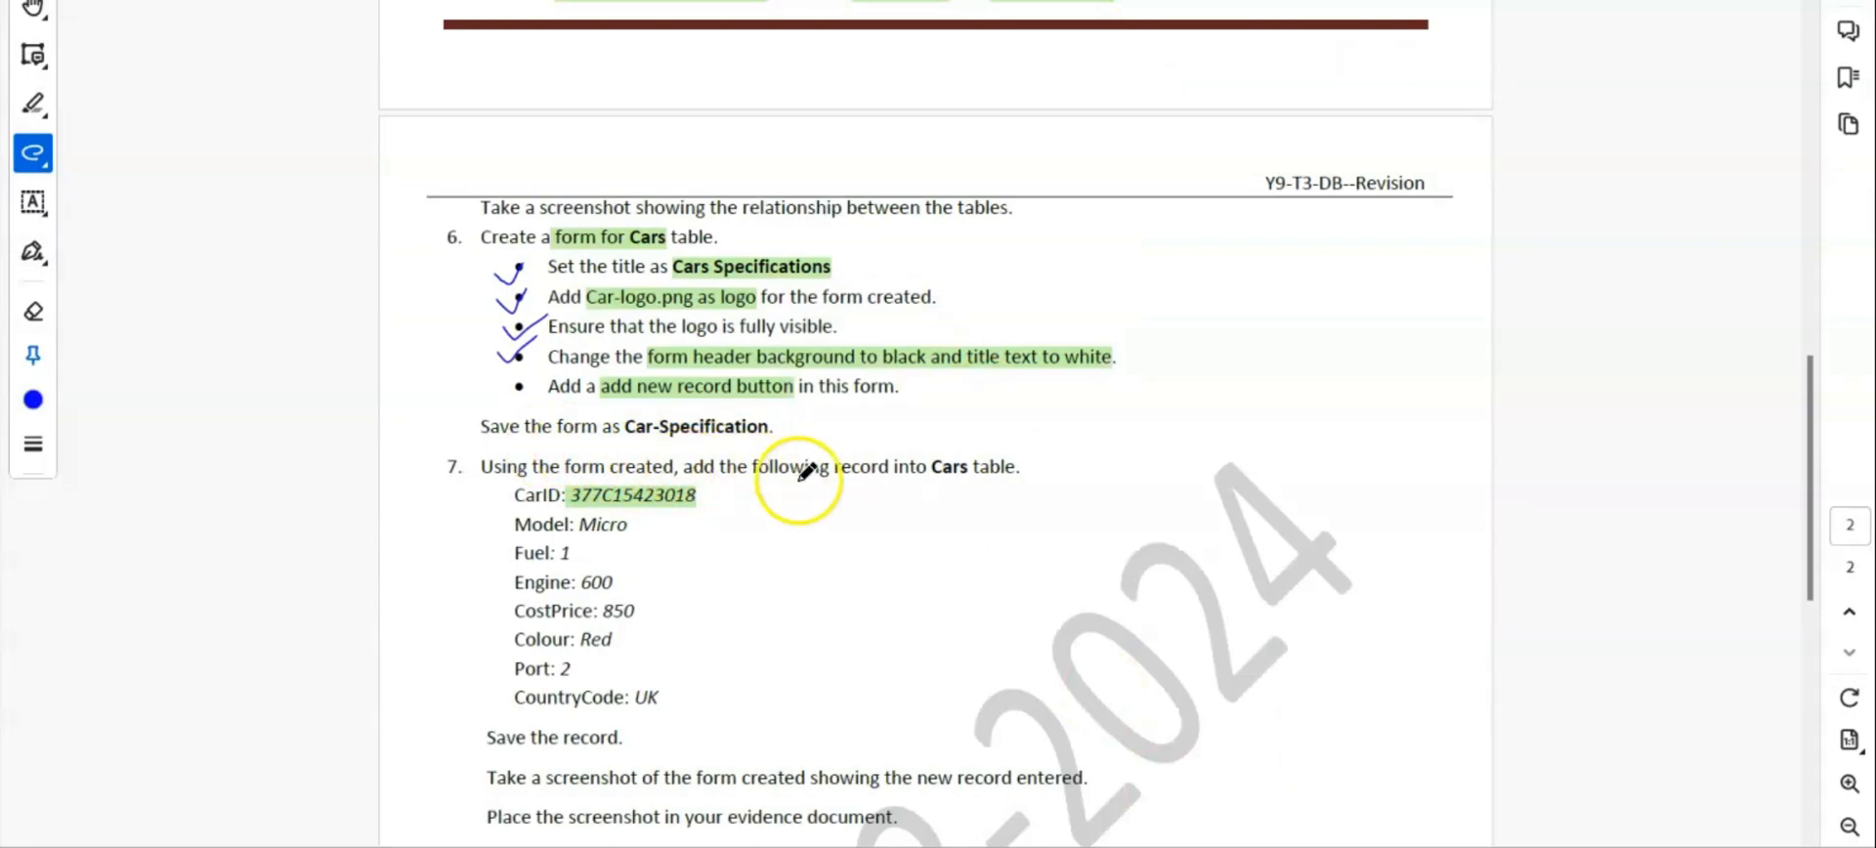
pyautogui.hotkey('alt', 'Tab')
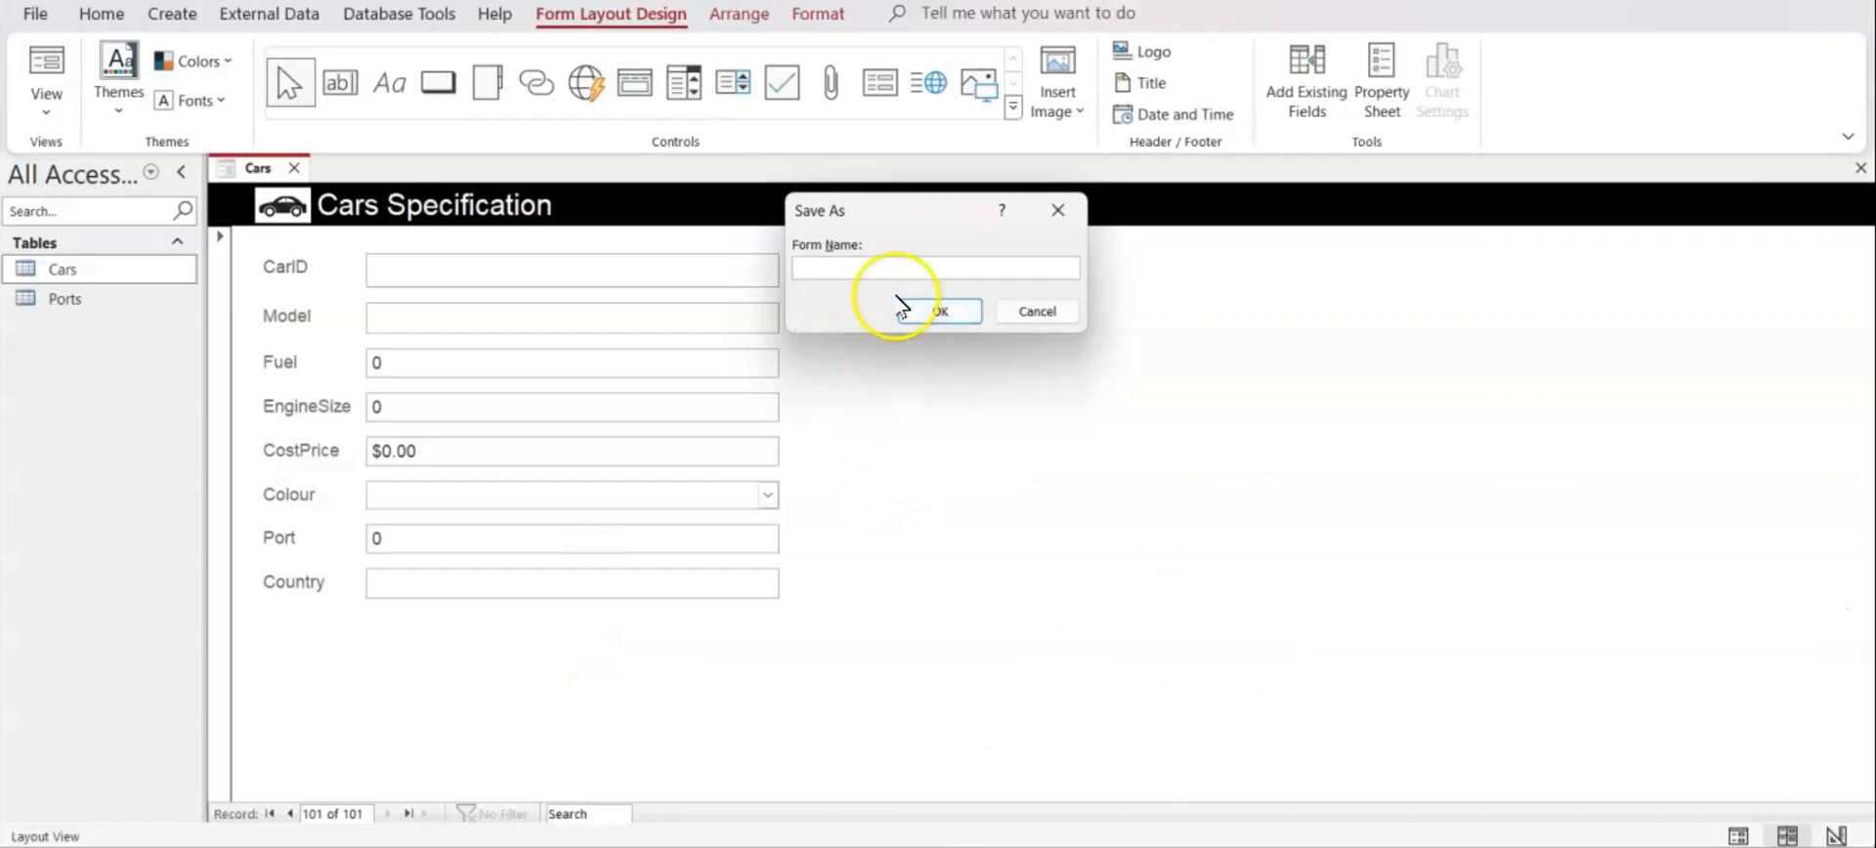
pyautogui.write('Car-Specification')
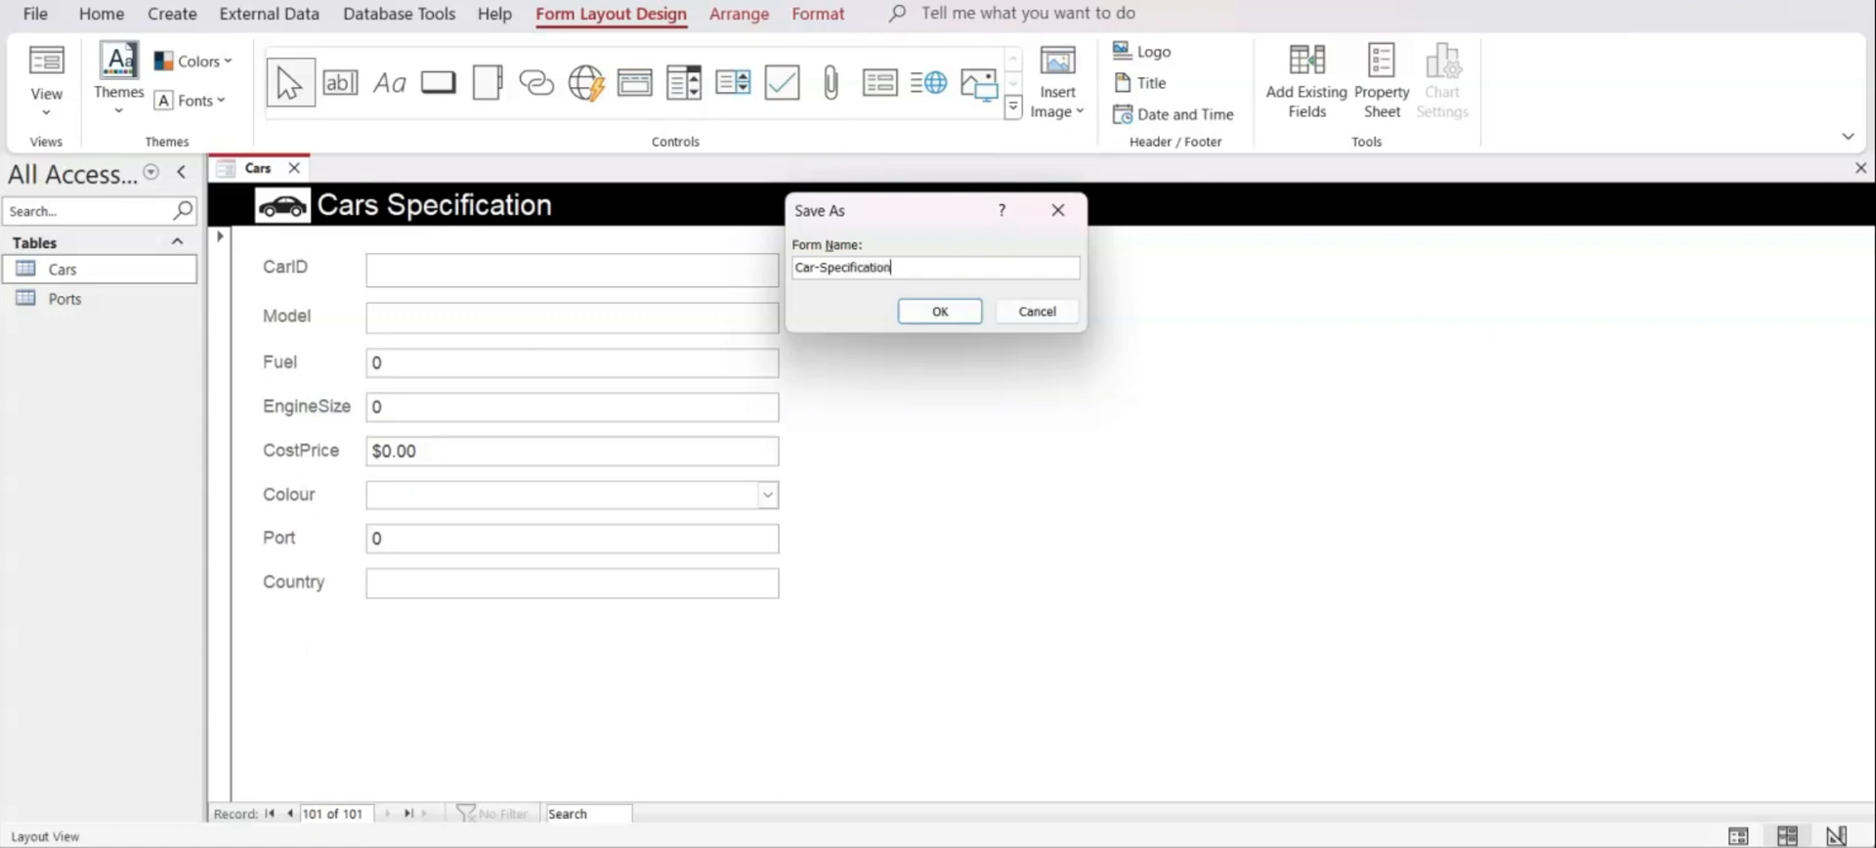
pyautogui.click(940, 311)
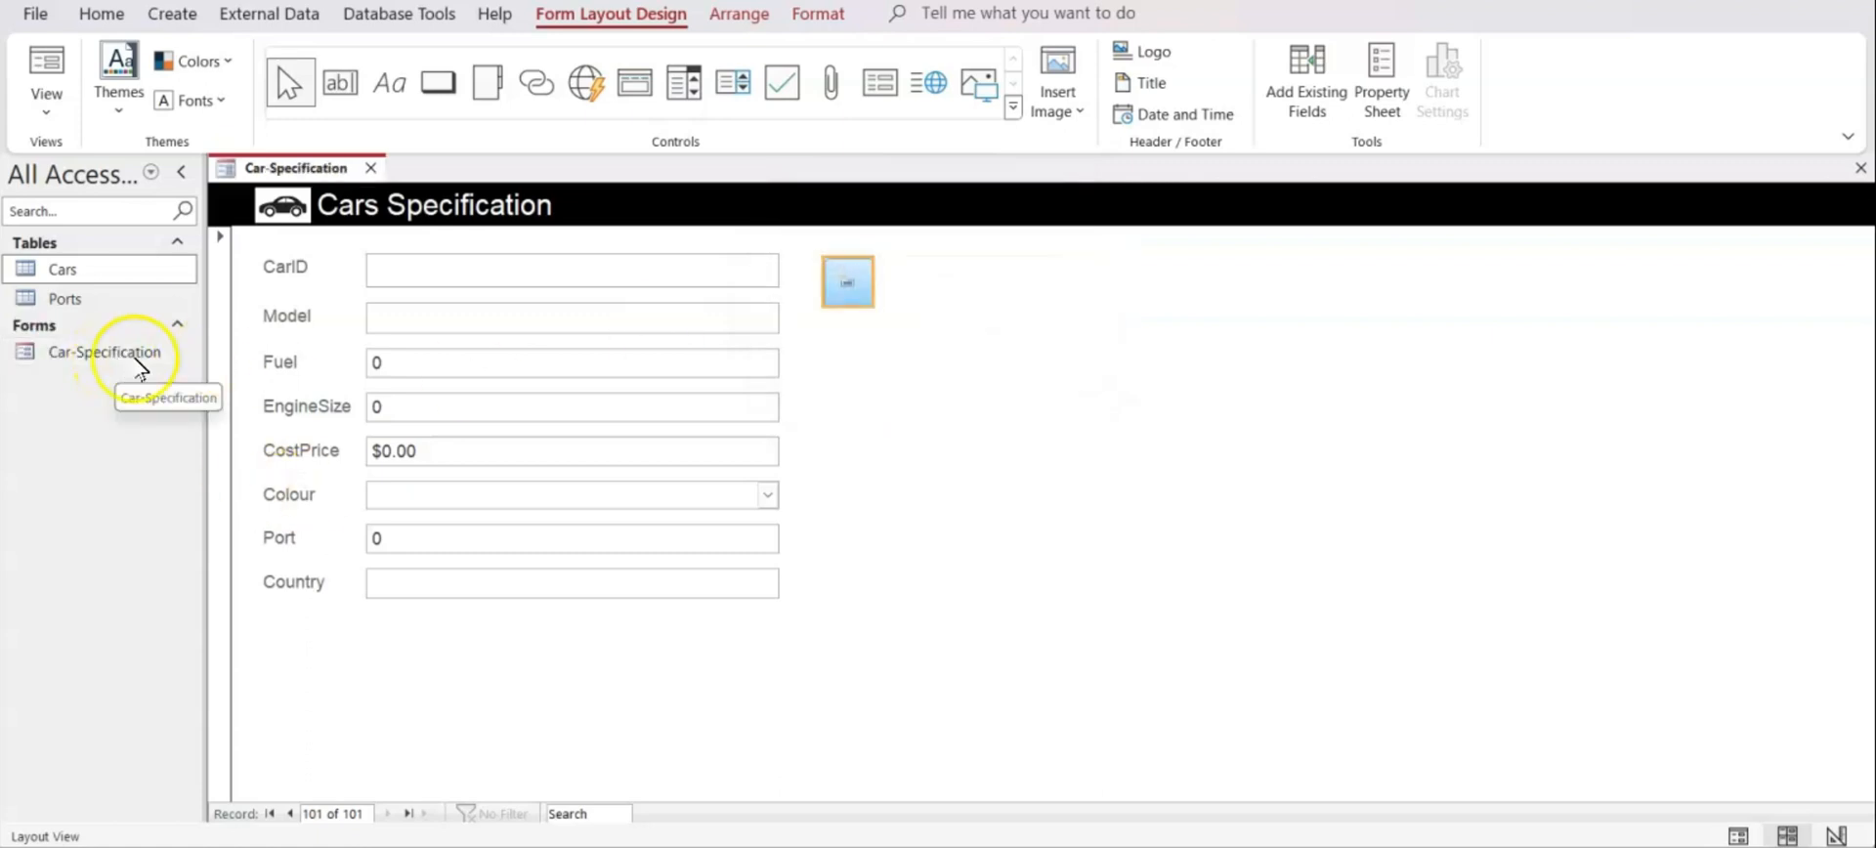
pyautogui.click(371, 167)
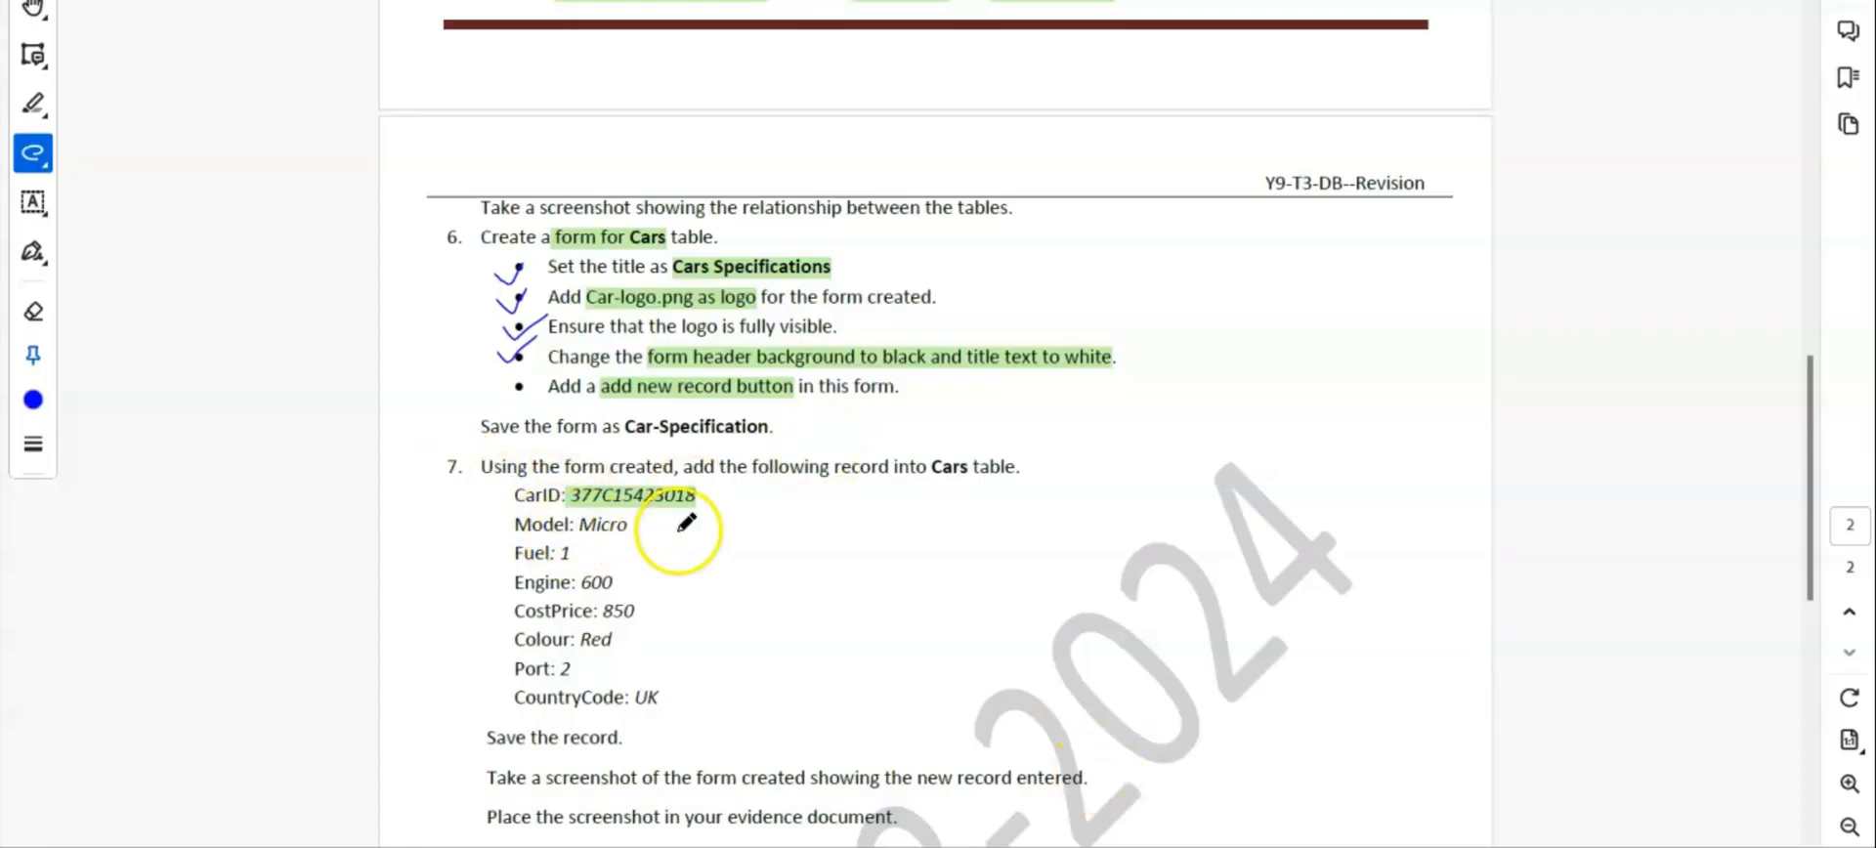
# Read the task 7 record details in the PDF worksheet, and open a new blank record in the Car-Specification form in Access, ready at CarID
pyautogui.scroll(-3, 850, 586)
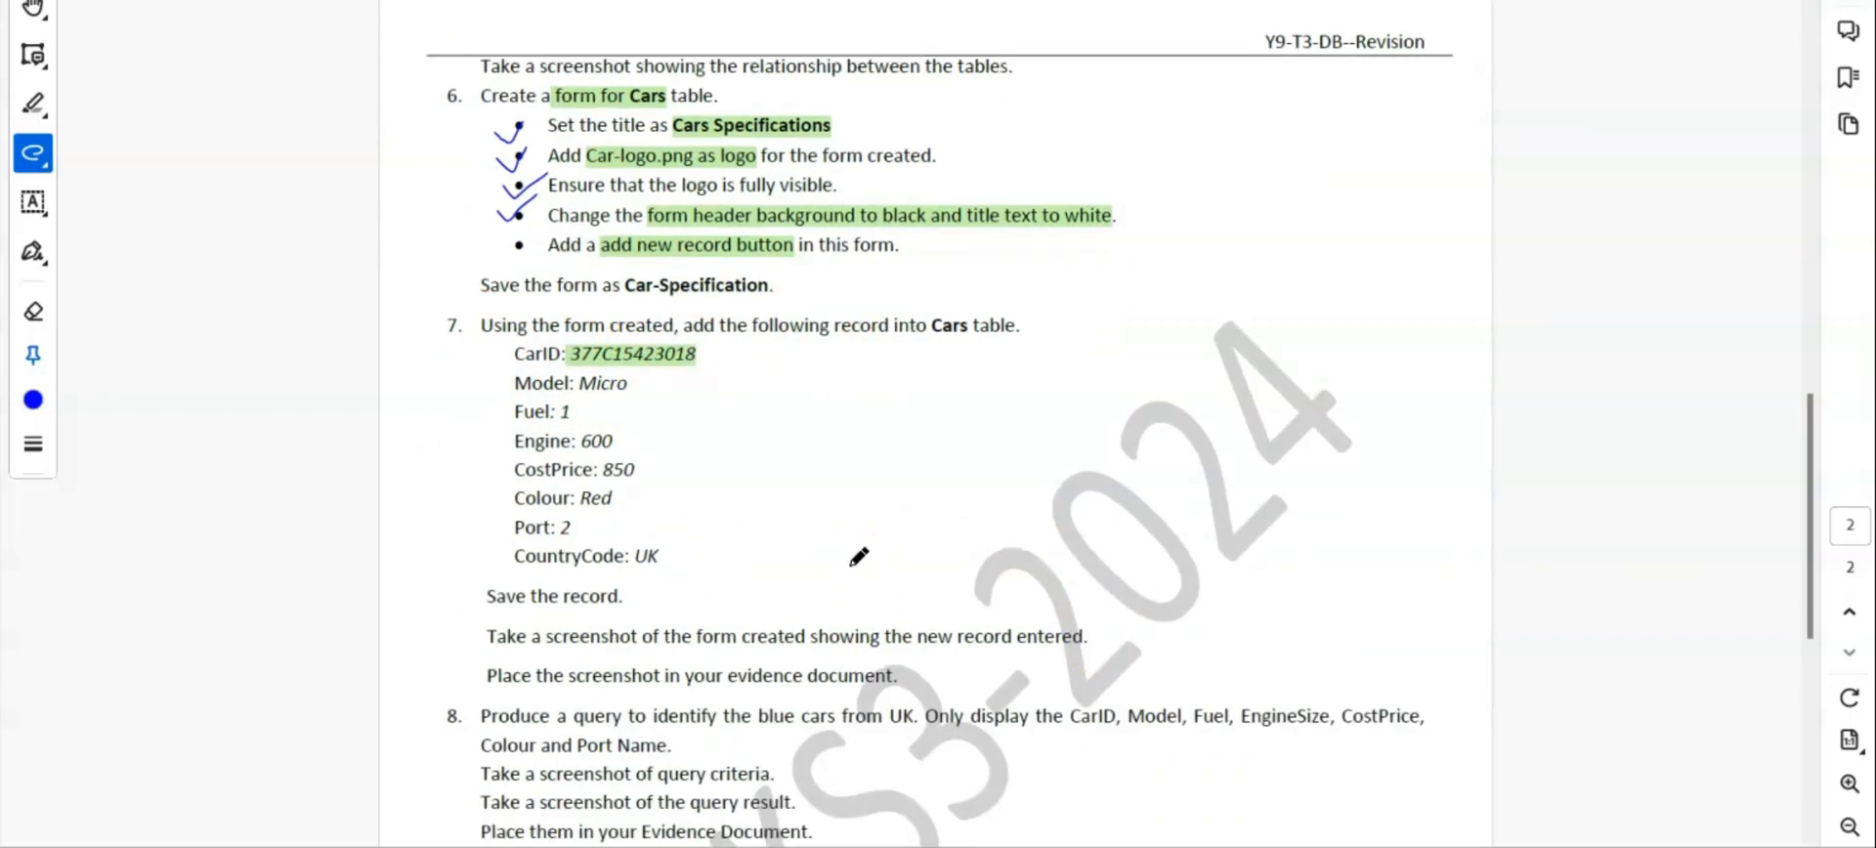
pyautogui.scroll(-1, 857, 557)
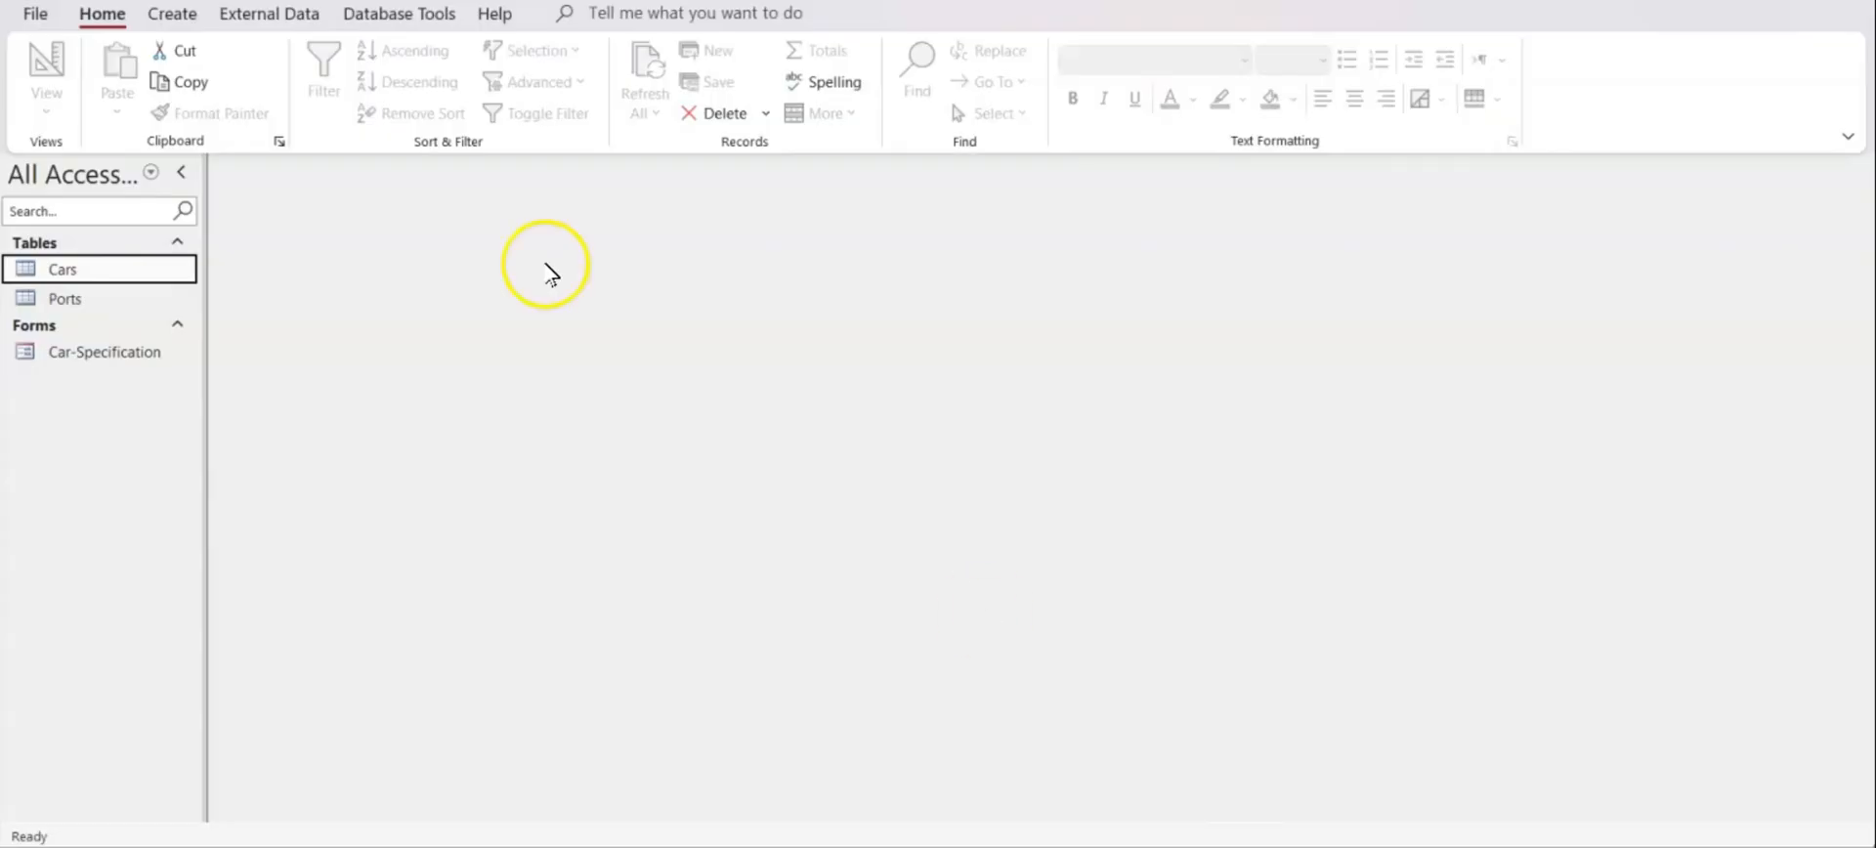
pyautogui.click(76, 352)
pyautogui.doubleClick(76, 352)
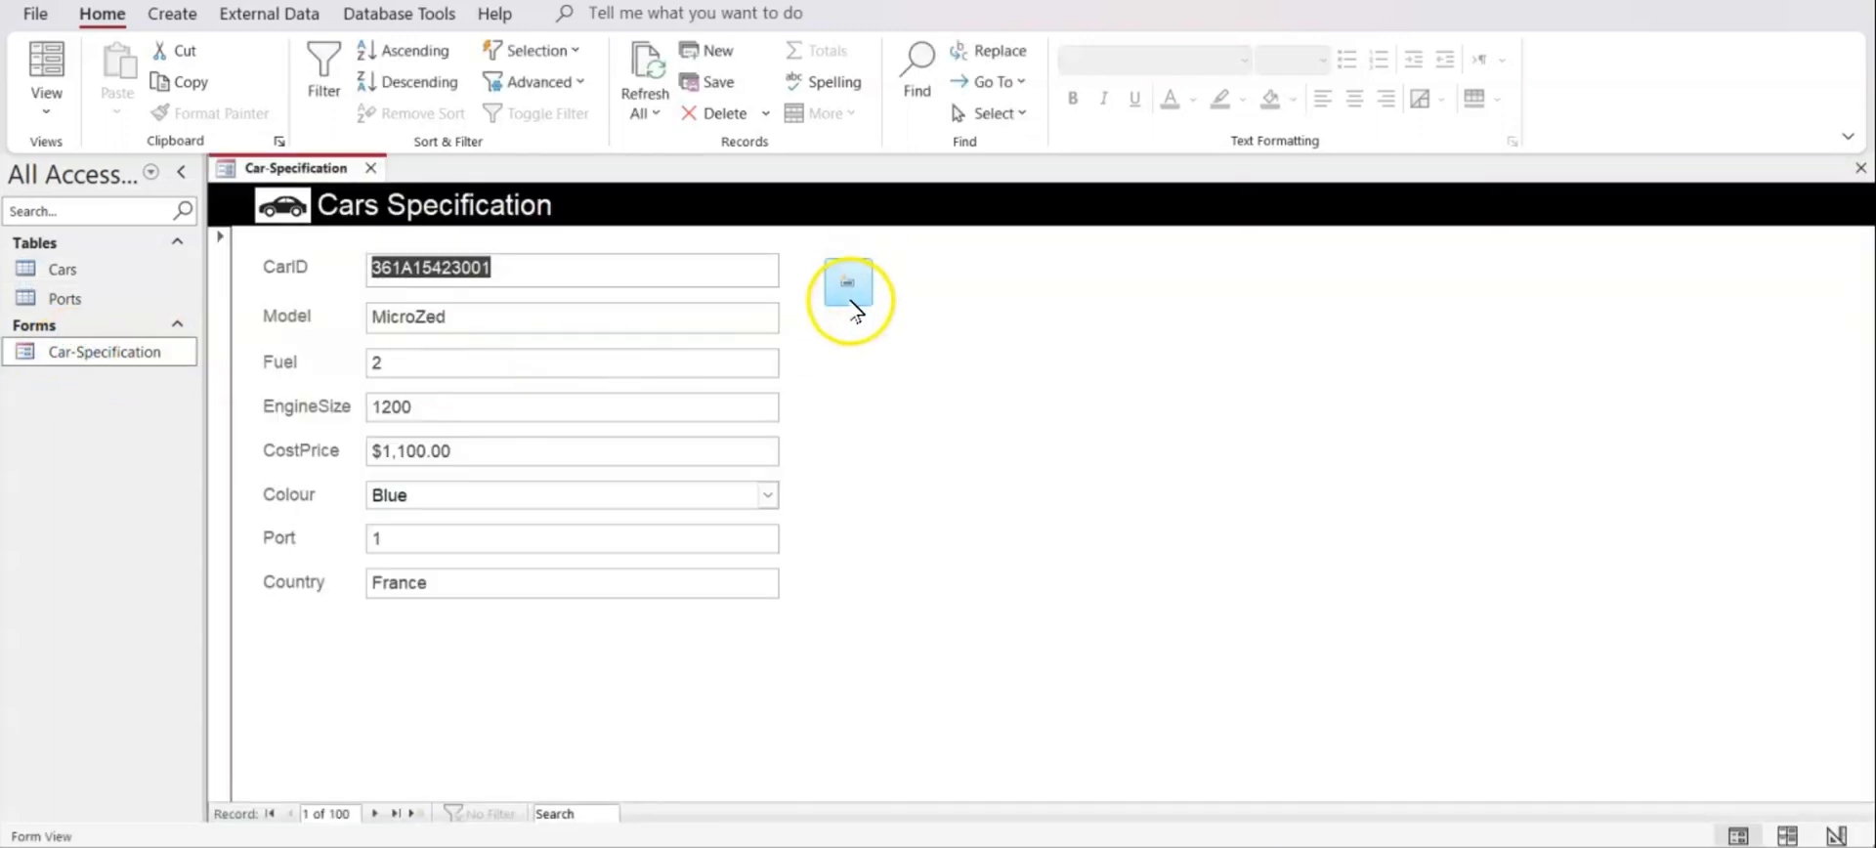
pyautogui.click(848, 293)
pyautogui.click(539, 268)
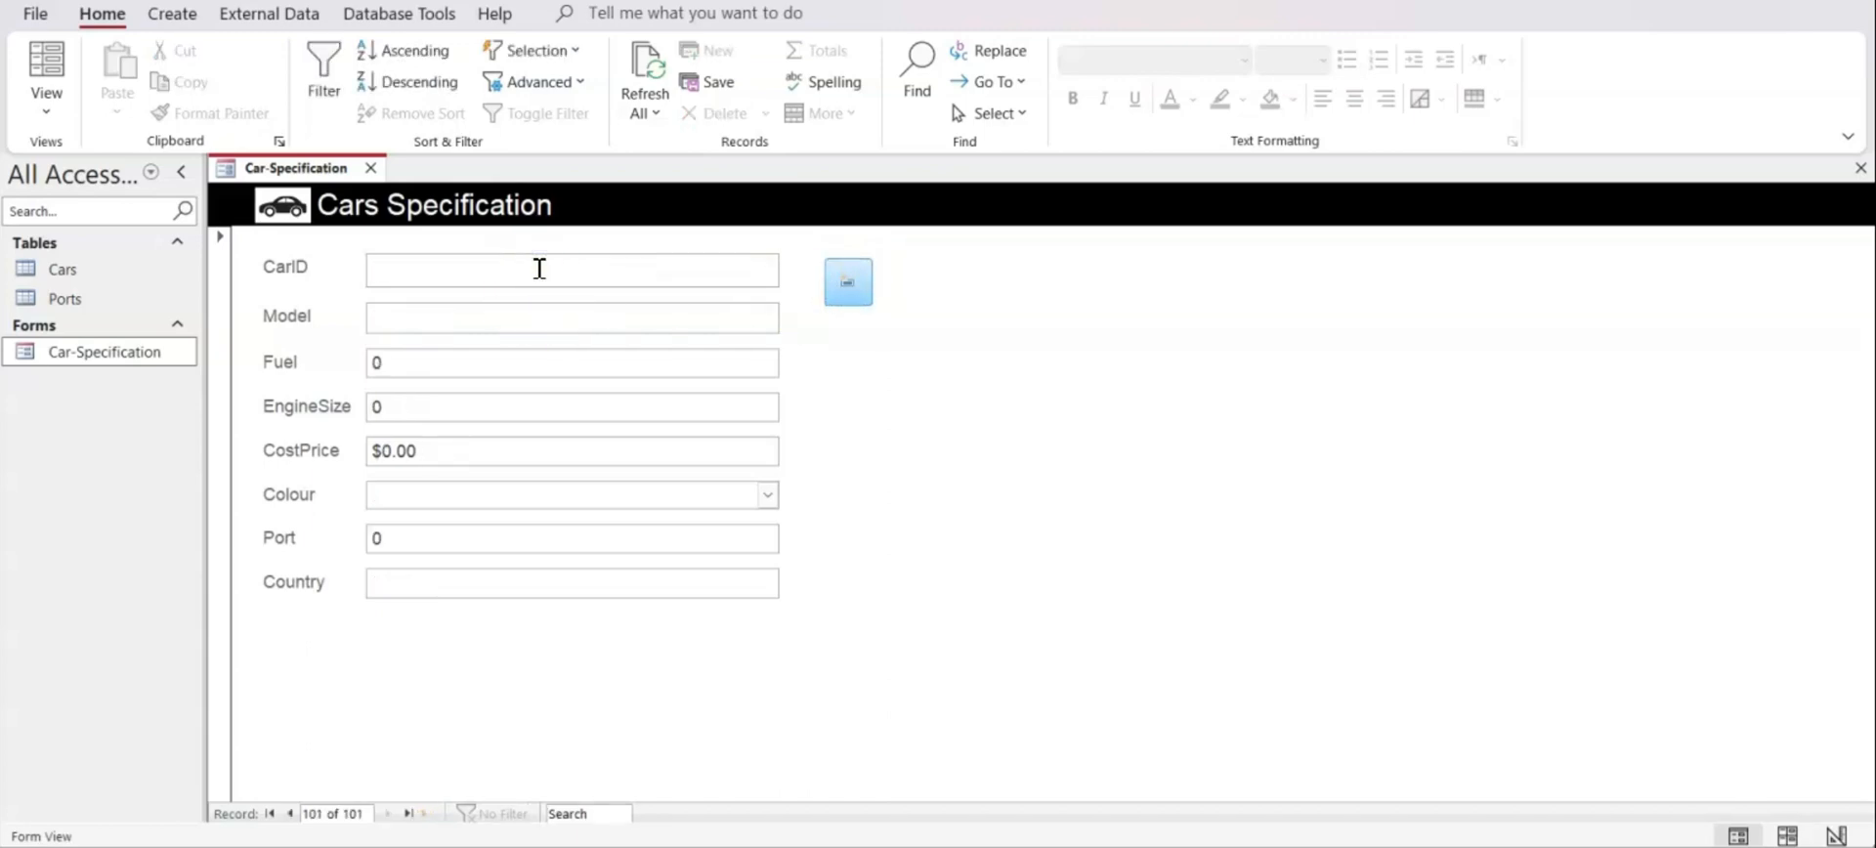
# Mark the task 7 record details from CarID to CountryCode with a freehand bracket in the PDF worksheet, and return to Access
pyautogui.click(1094, 846)
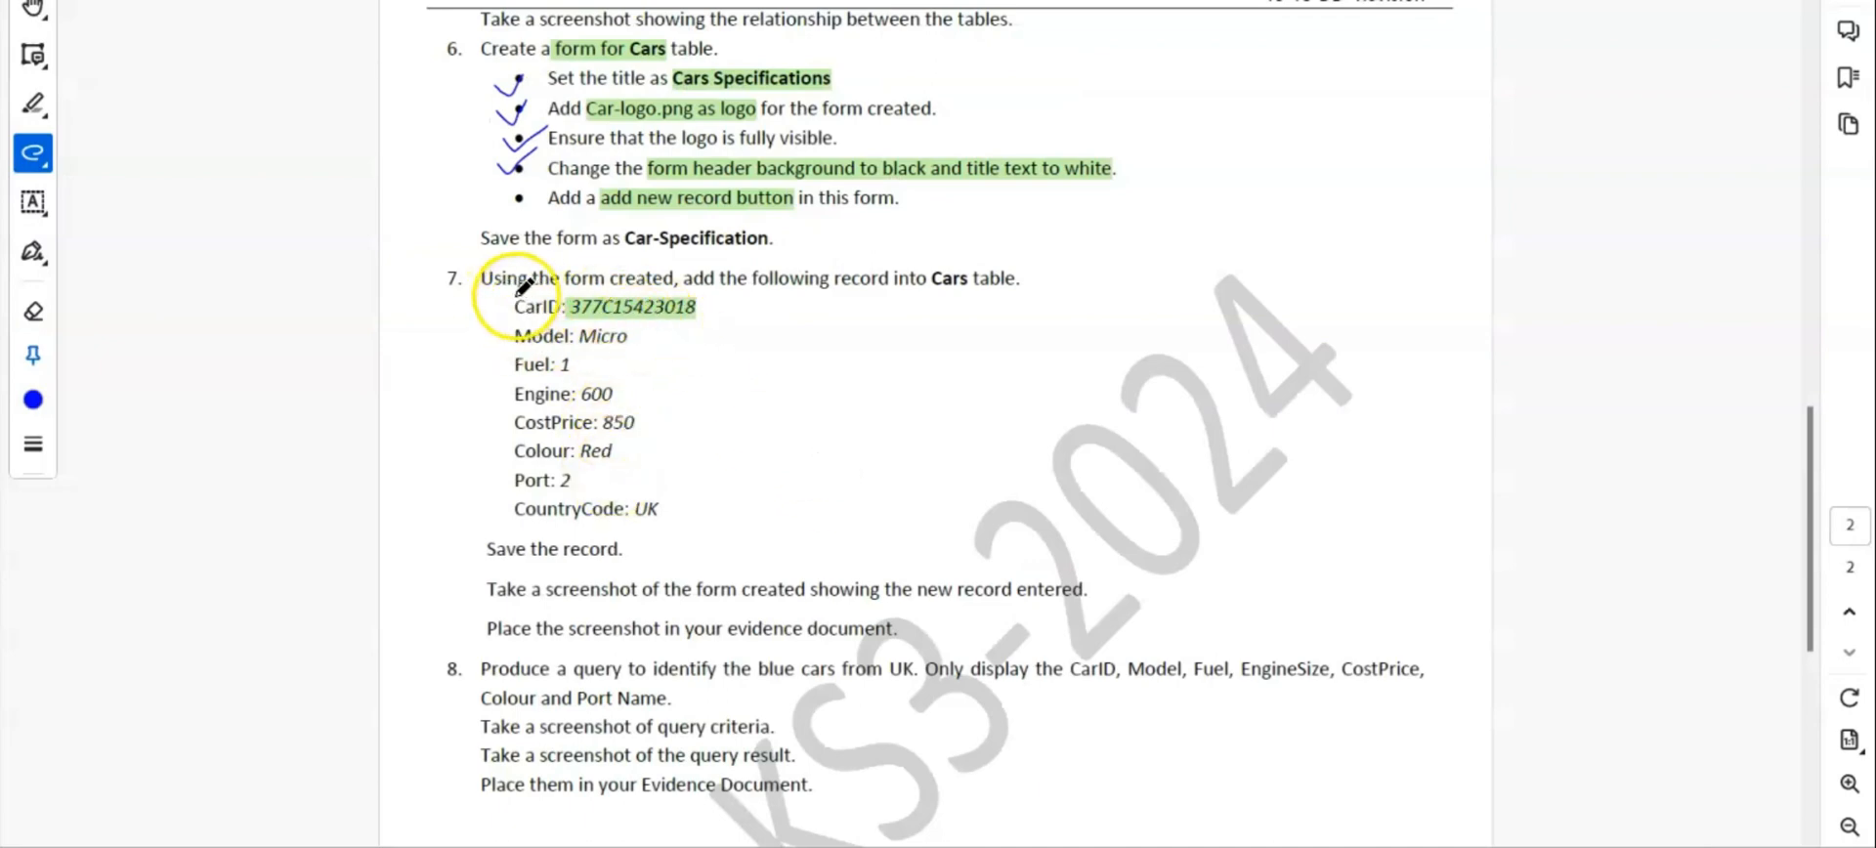
pyautogui.moveTo(519, 294)
pyautogui.mouseDown()
pyautogui.moveTo(495, 384)
pyautogui.moveTo(502, 505)
pyautogui.moveTo(535, 524)
pyautogui.mouseUp()
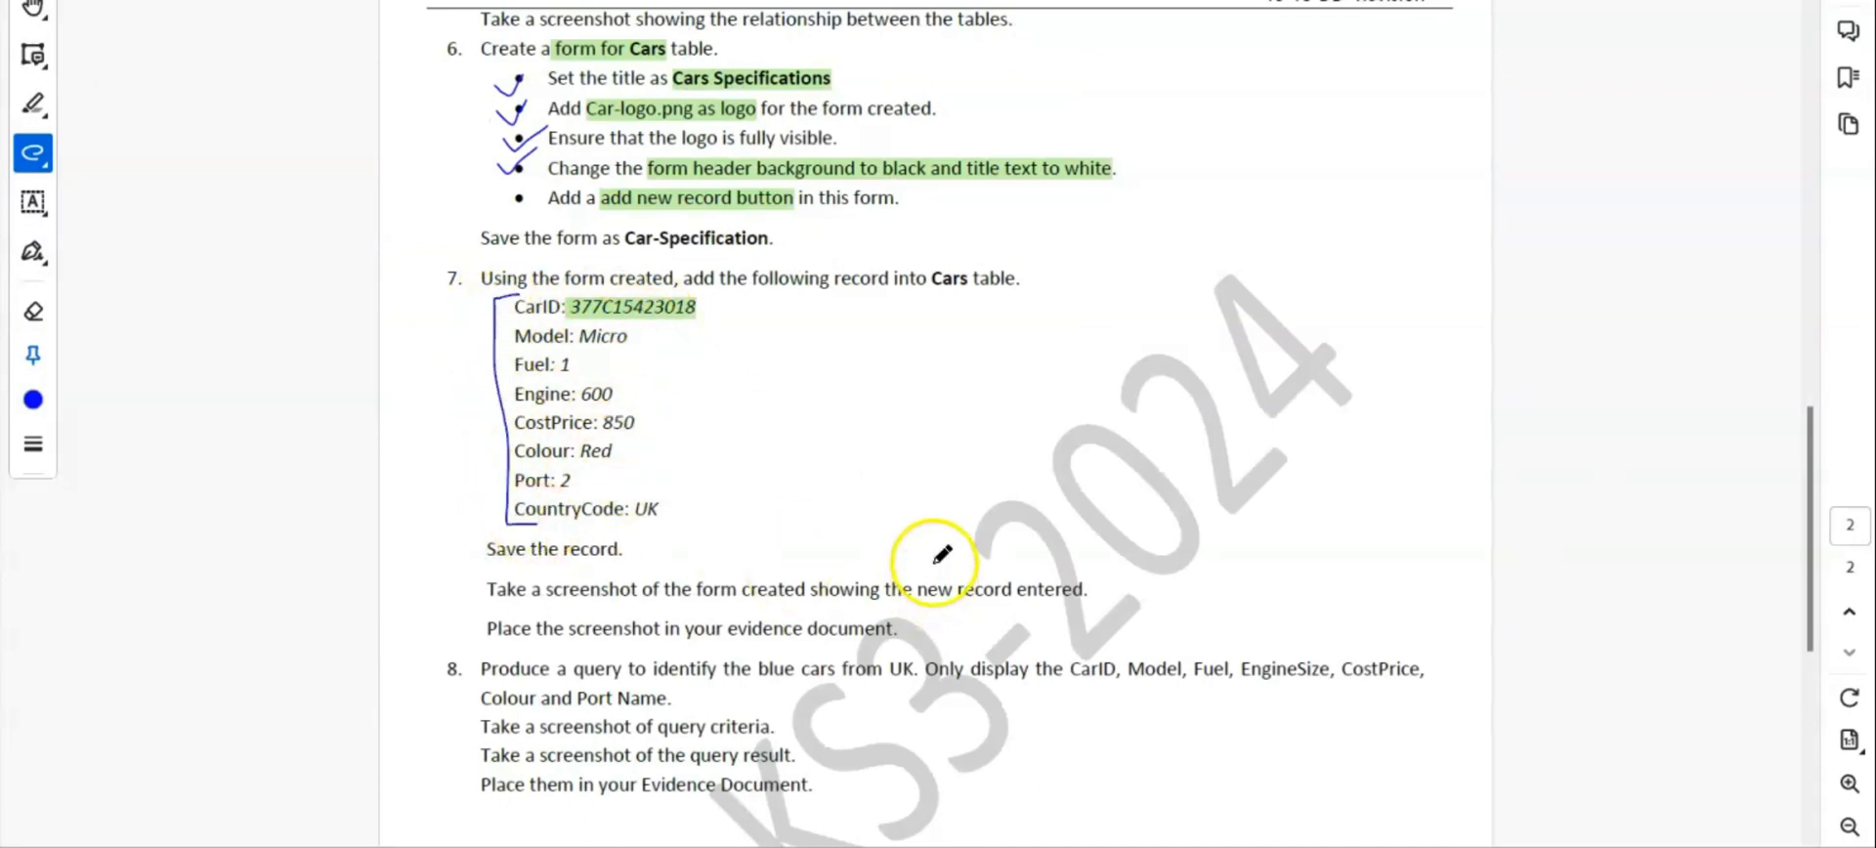
pyautogui.click(1187, 846)
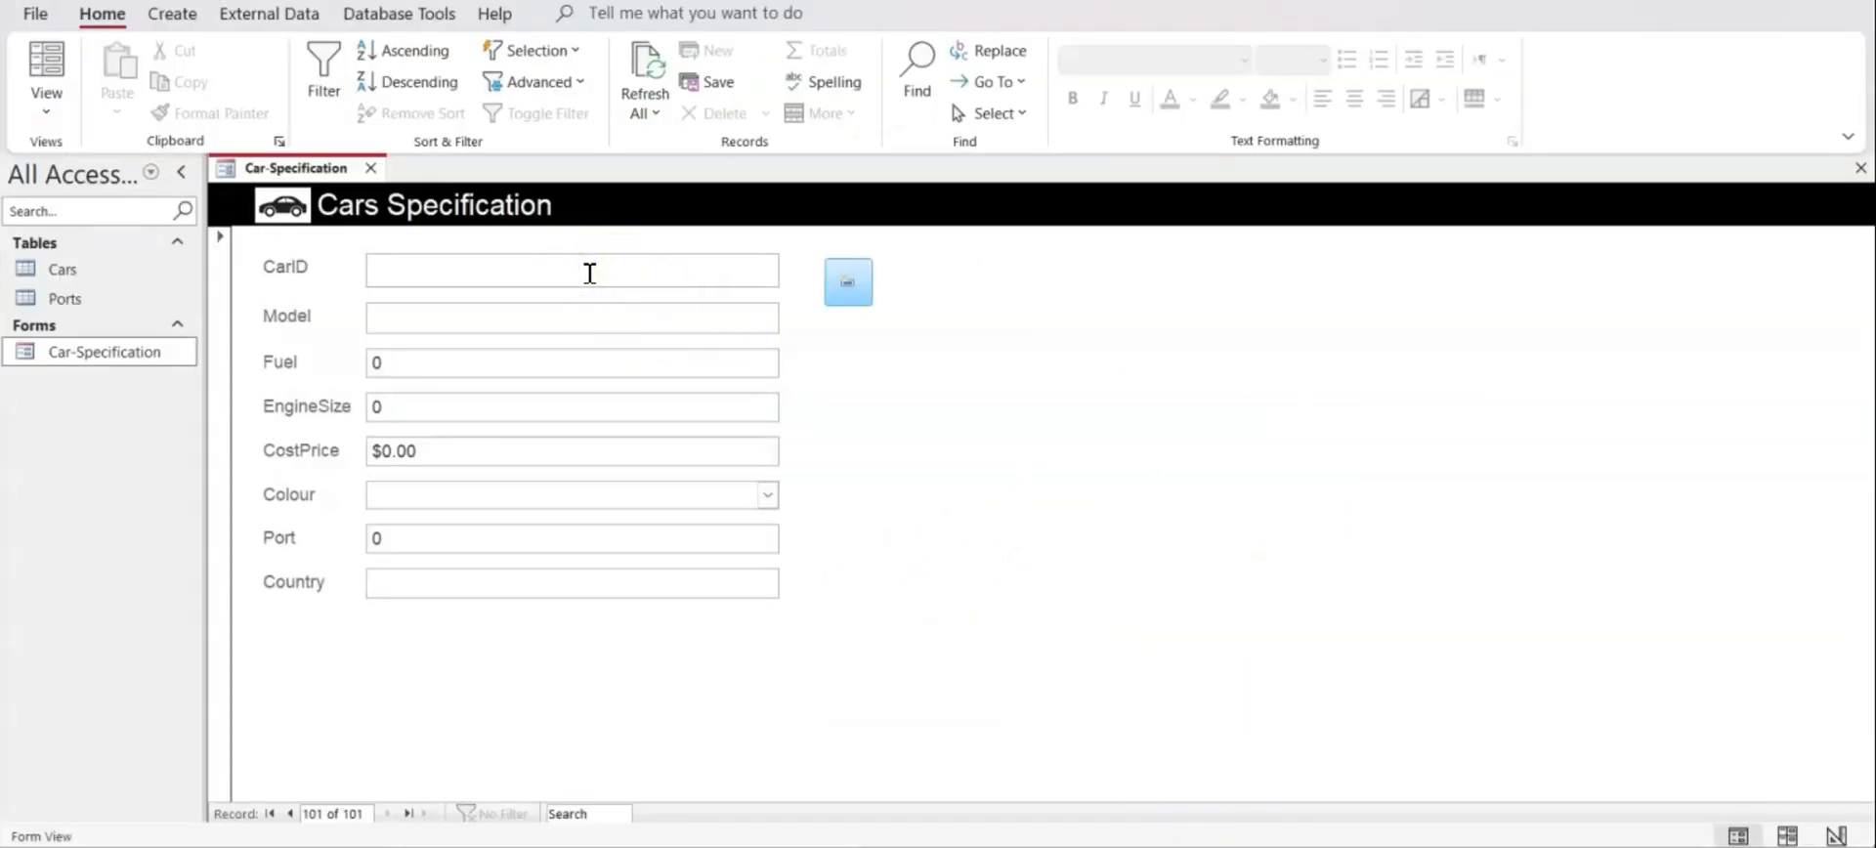
# Fill in the new record with CarID 377C15423018, Model Micro, Fuel 1, EngineSize 600 and CostPrice 850
pyautogui.write('377C154')
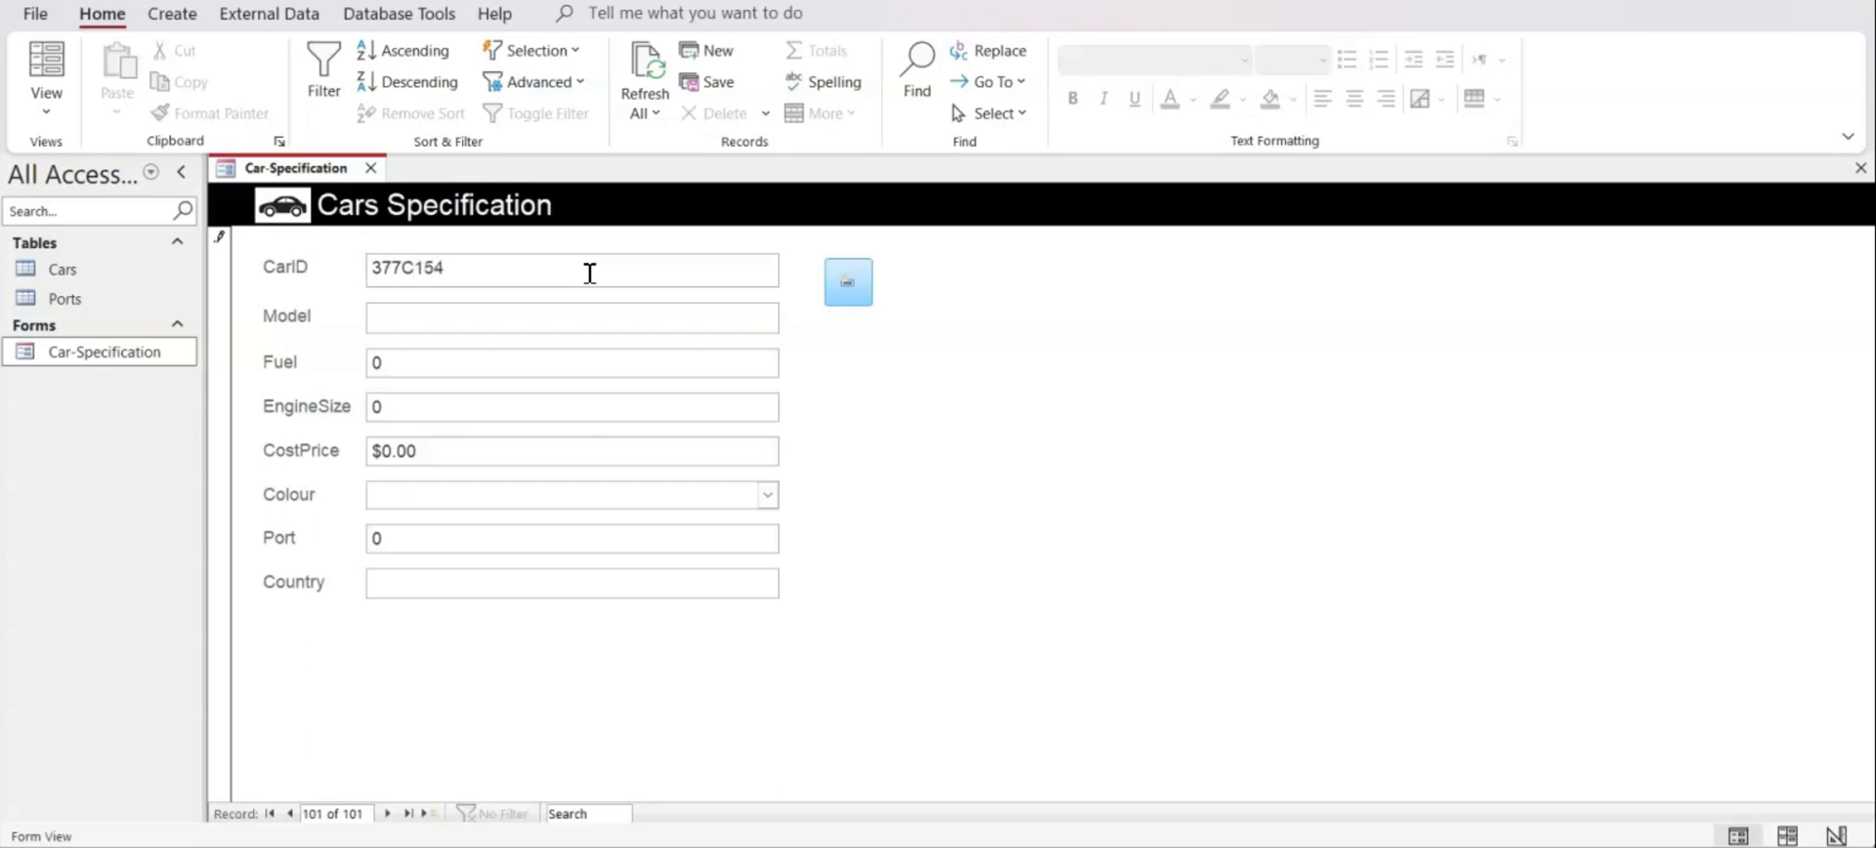
pyautogui.write('23')
pyautogui.write('Micro')
pyautogui.press('Tab')
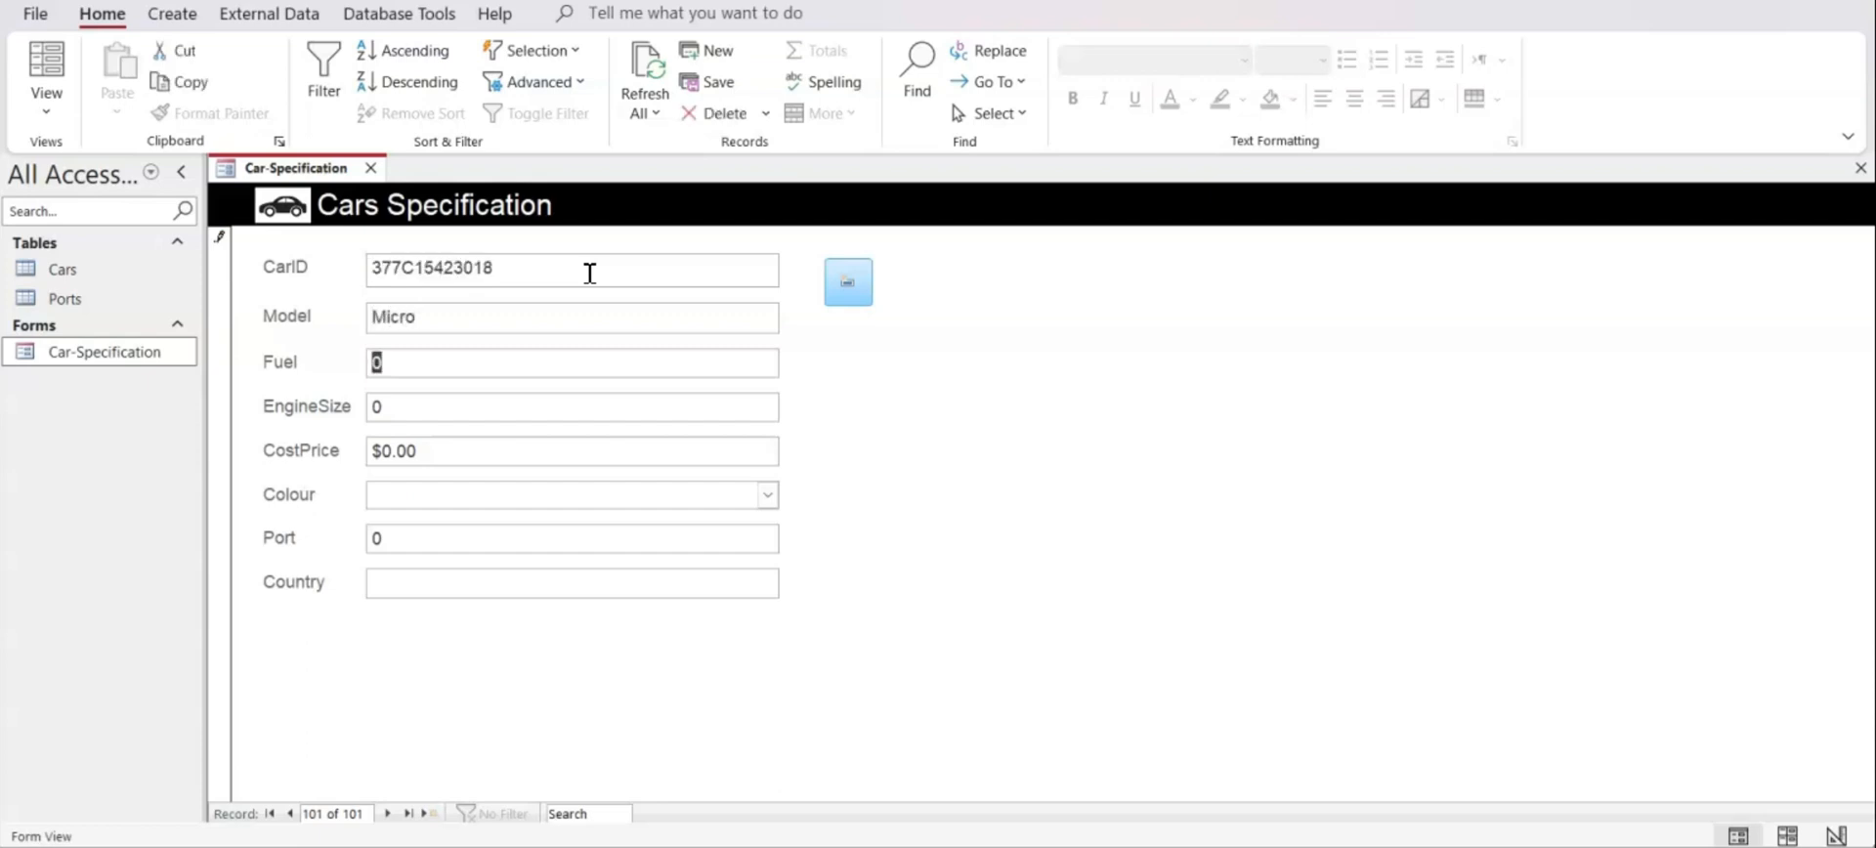
pyautogui.write('1')
pyautogui.press('Tab')
pyautogui.write('600')
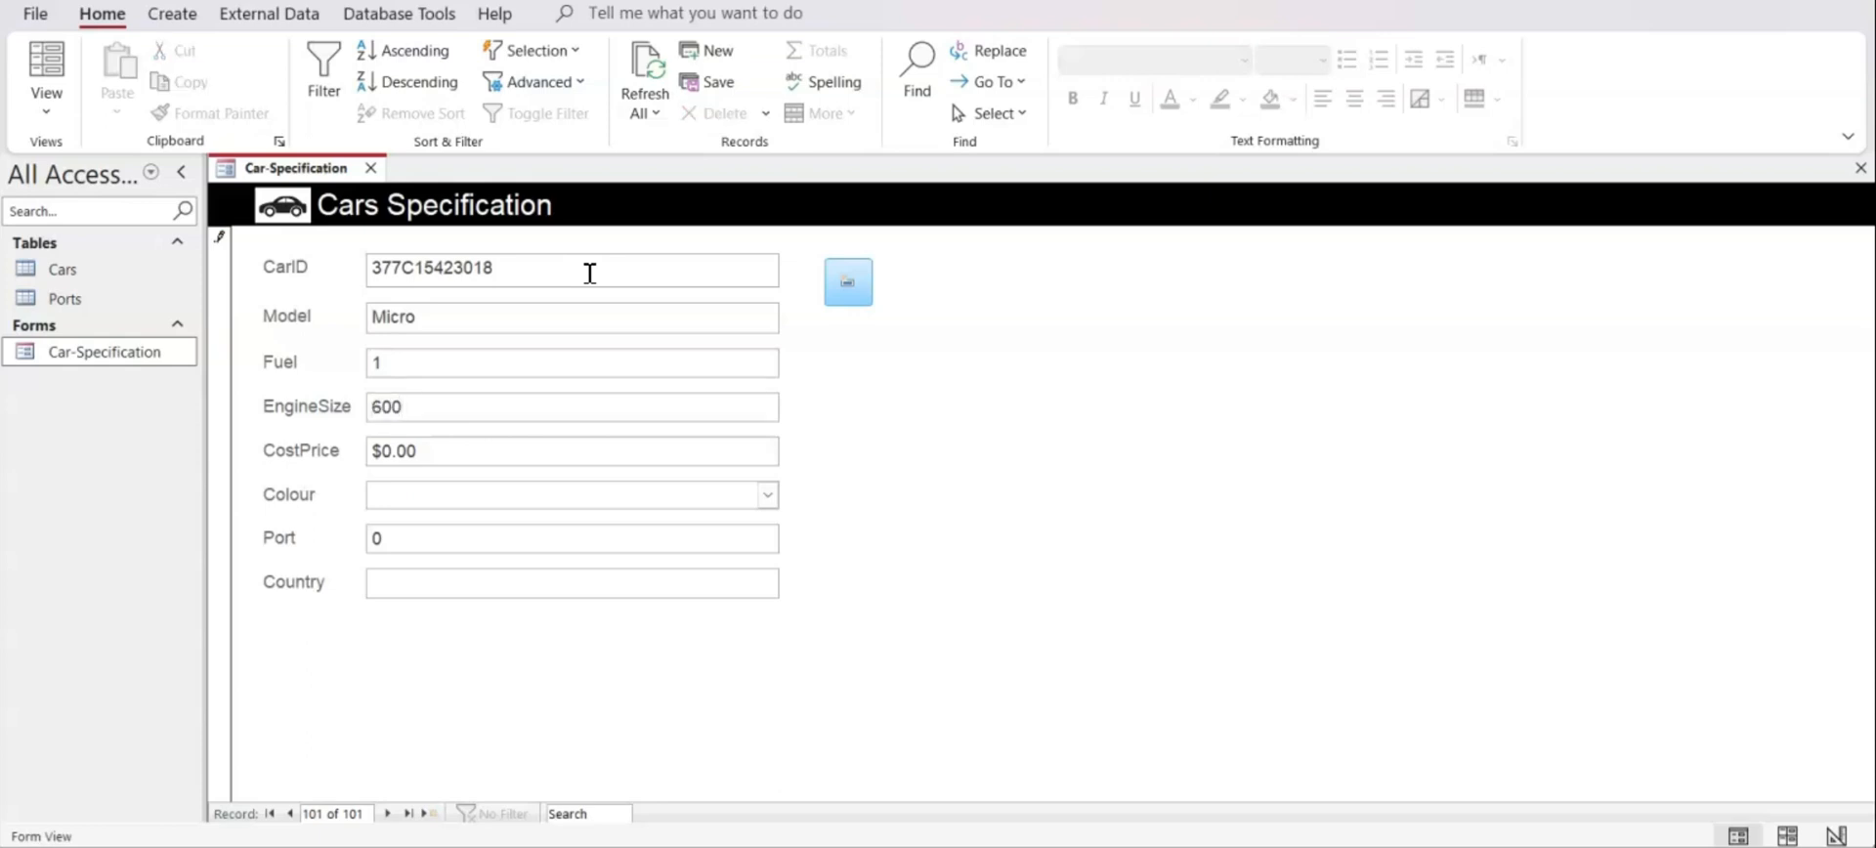
pyautogui.press('Tab')
pyautogui.write('85')
pyautogui.press('Tab')
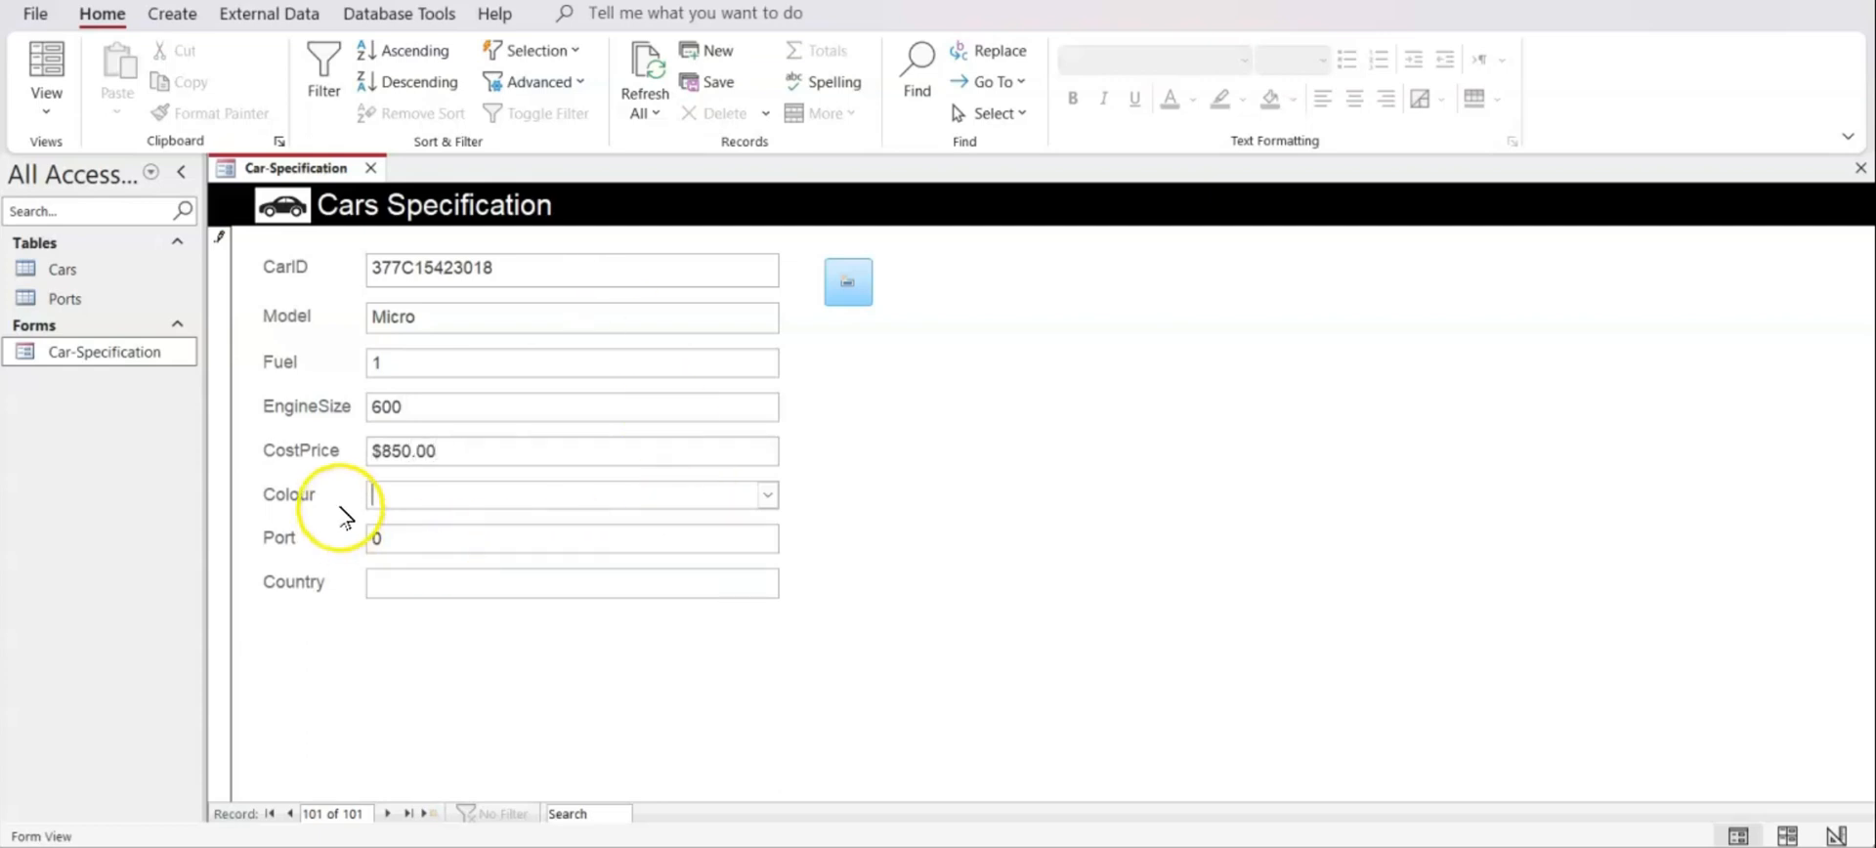
# Set the new record's Colour to Red, Port to 2 and Country to UK, and save the record
pyautogui.click(766, 494)
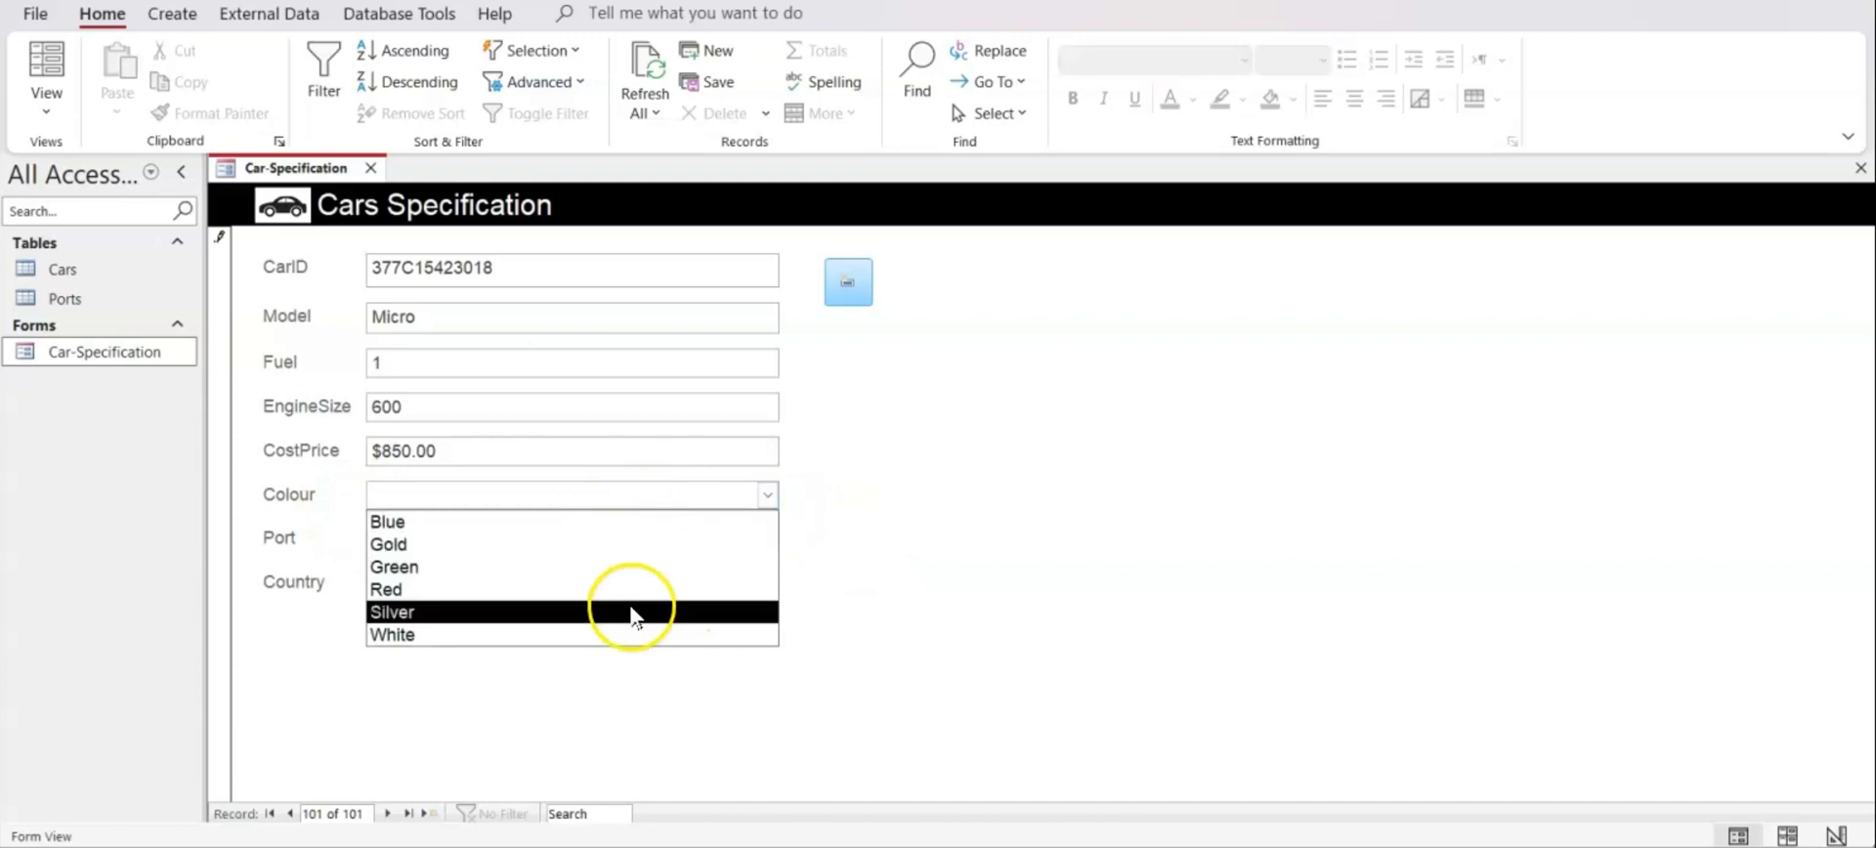
pyautogui.click(417, 589)
pyautogui.click(404, 542)
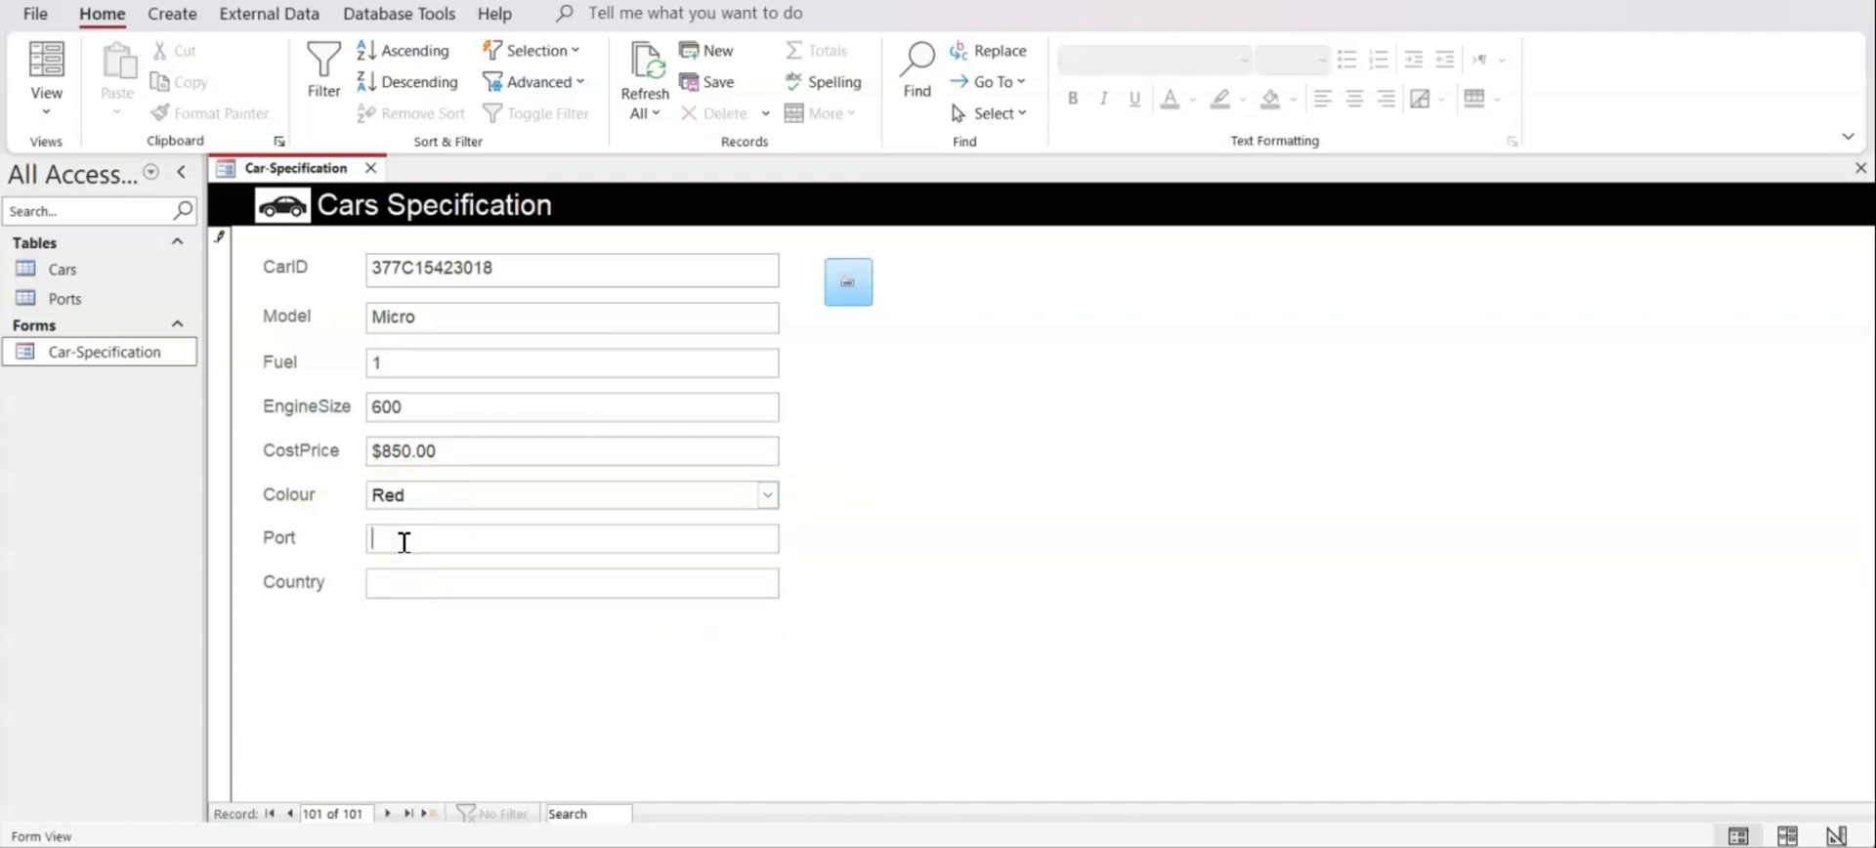
pyautogui.write('2')
pyautogui.click(406, 584)
pyautogui.write('UK')
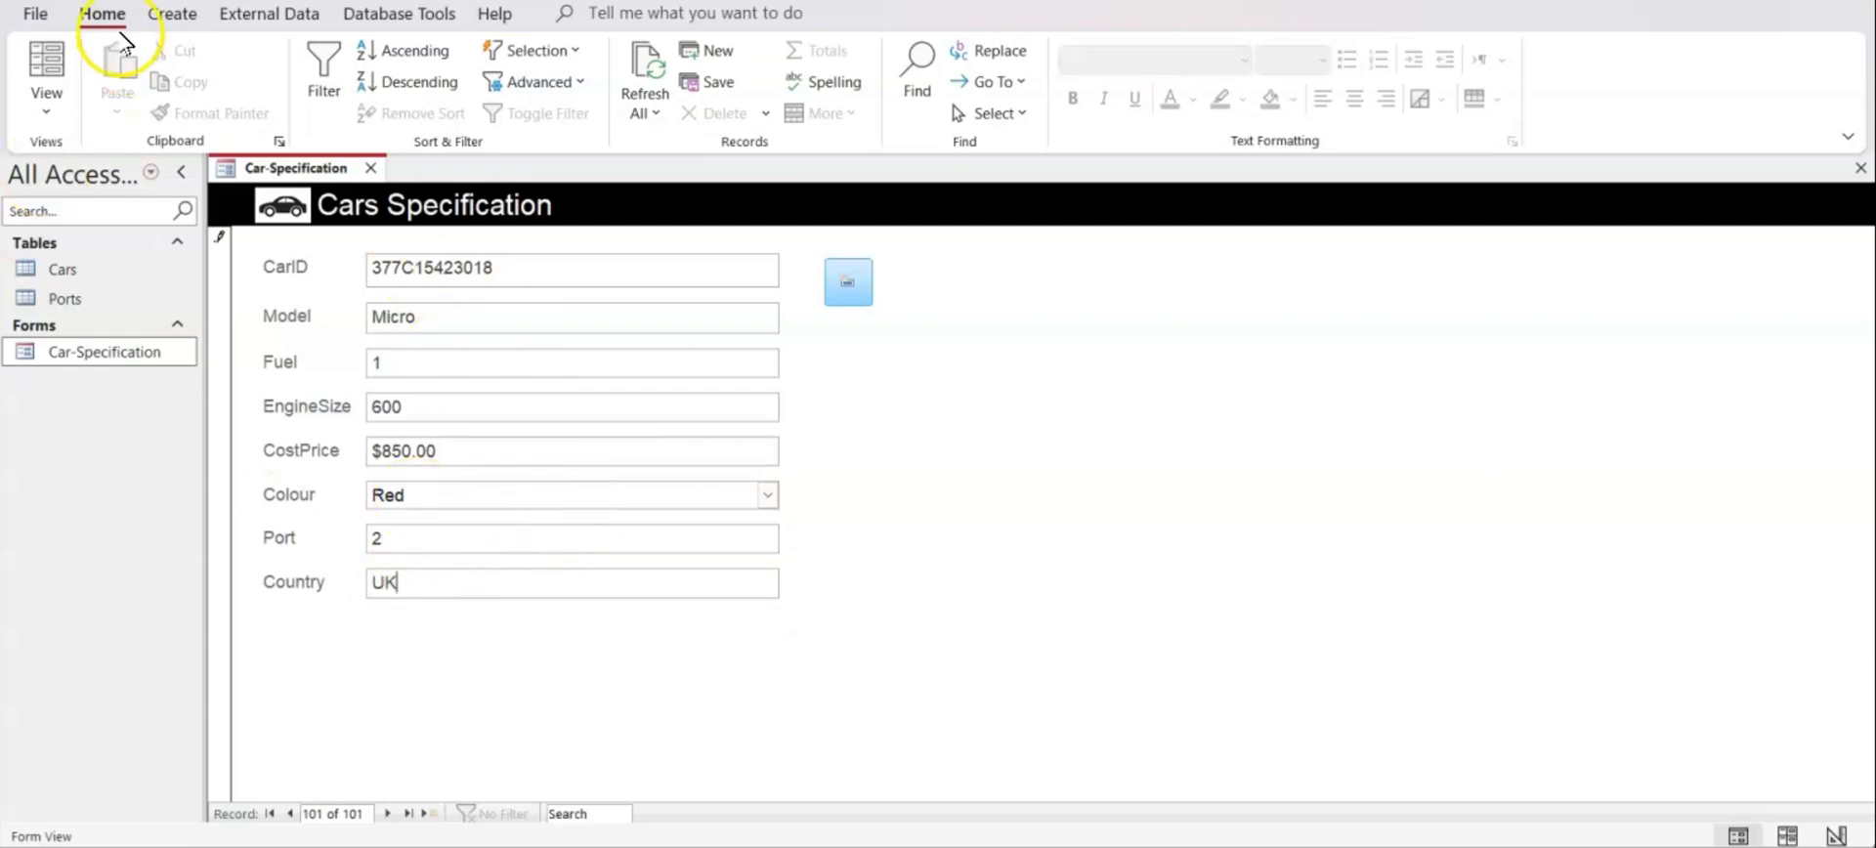
pyautogui.hotkey('ctrl', 's')
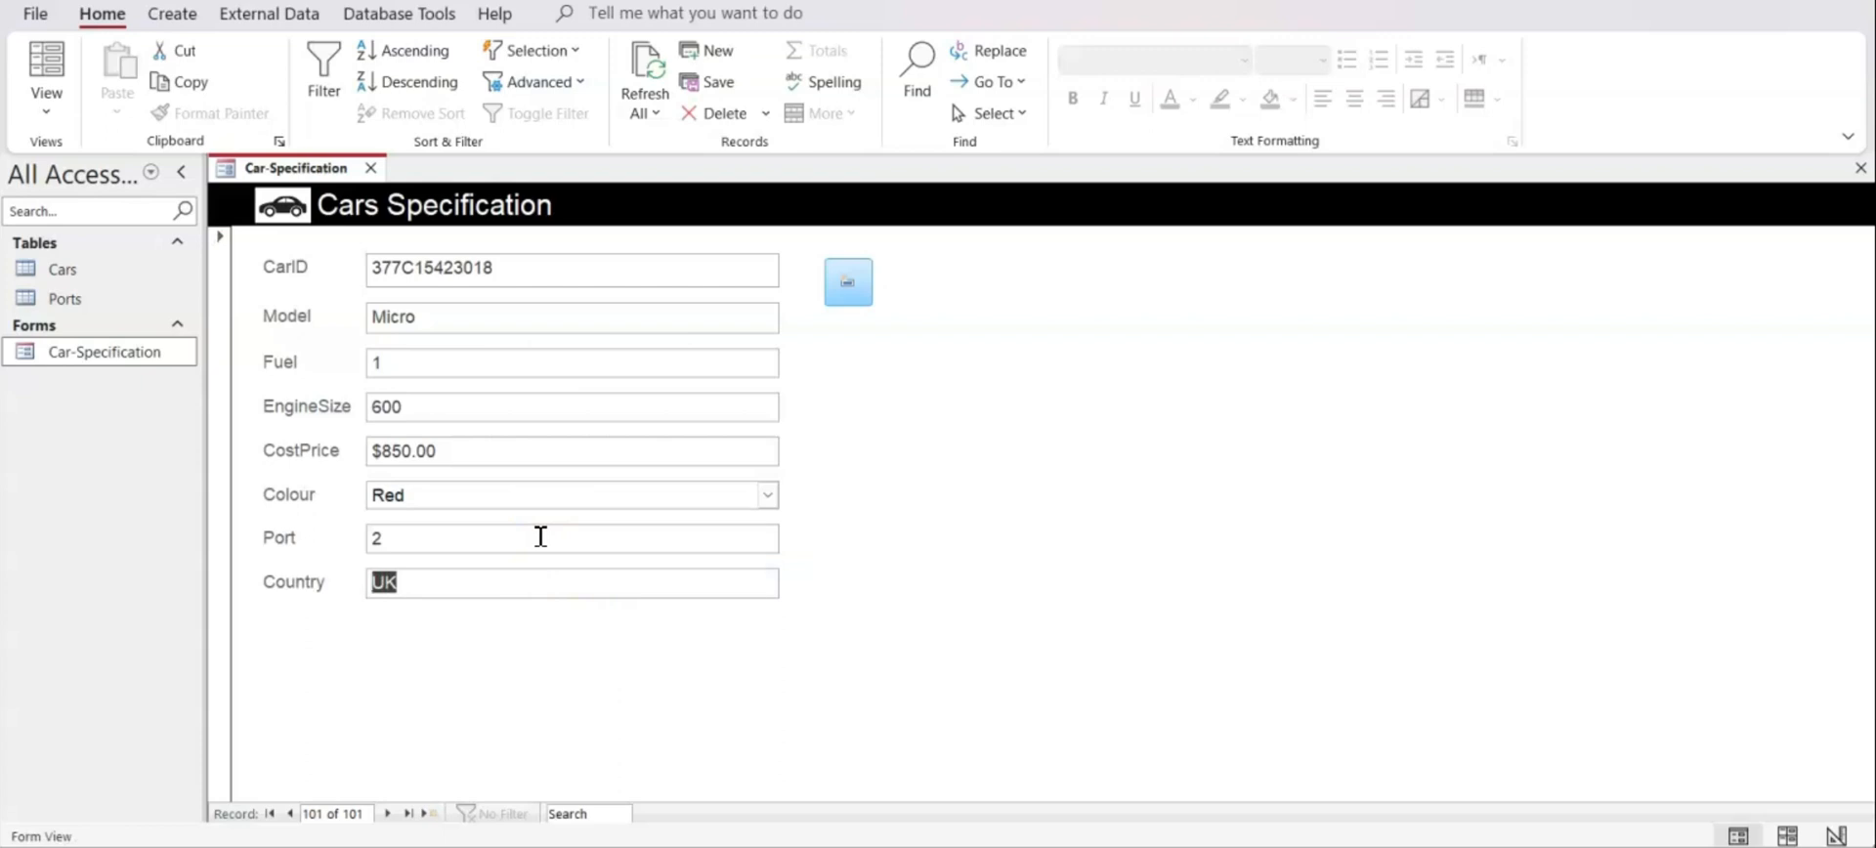
pyautogui.click(330, 813)
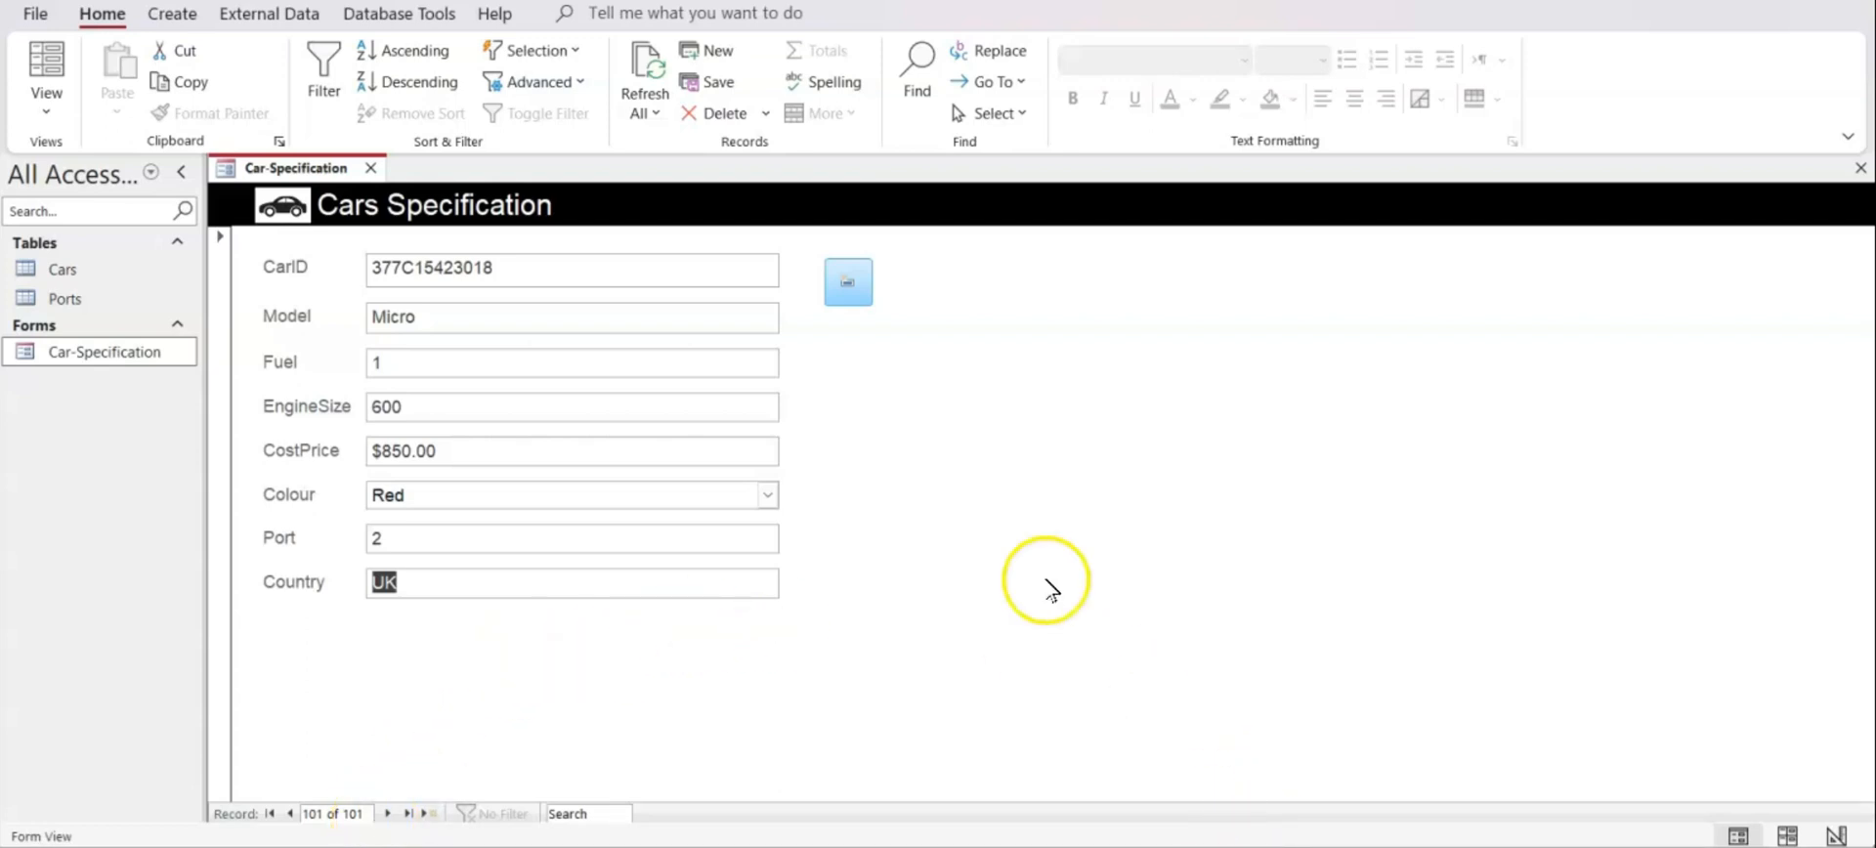
# Check the task 7 screenshot instruction in the PDF worksheet, and capture the Car-Specification form with the new record in Access
pyautogui.click(1179, 846)
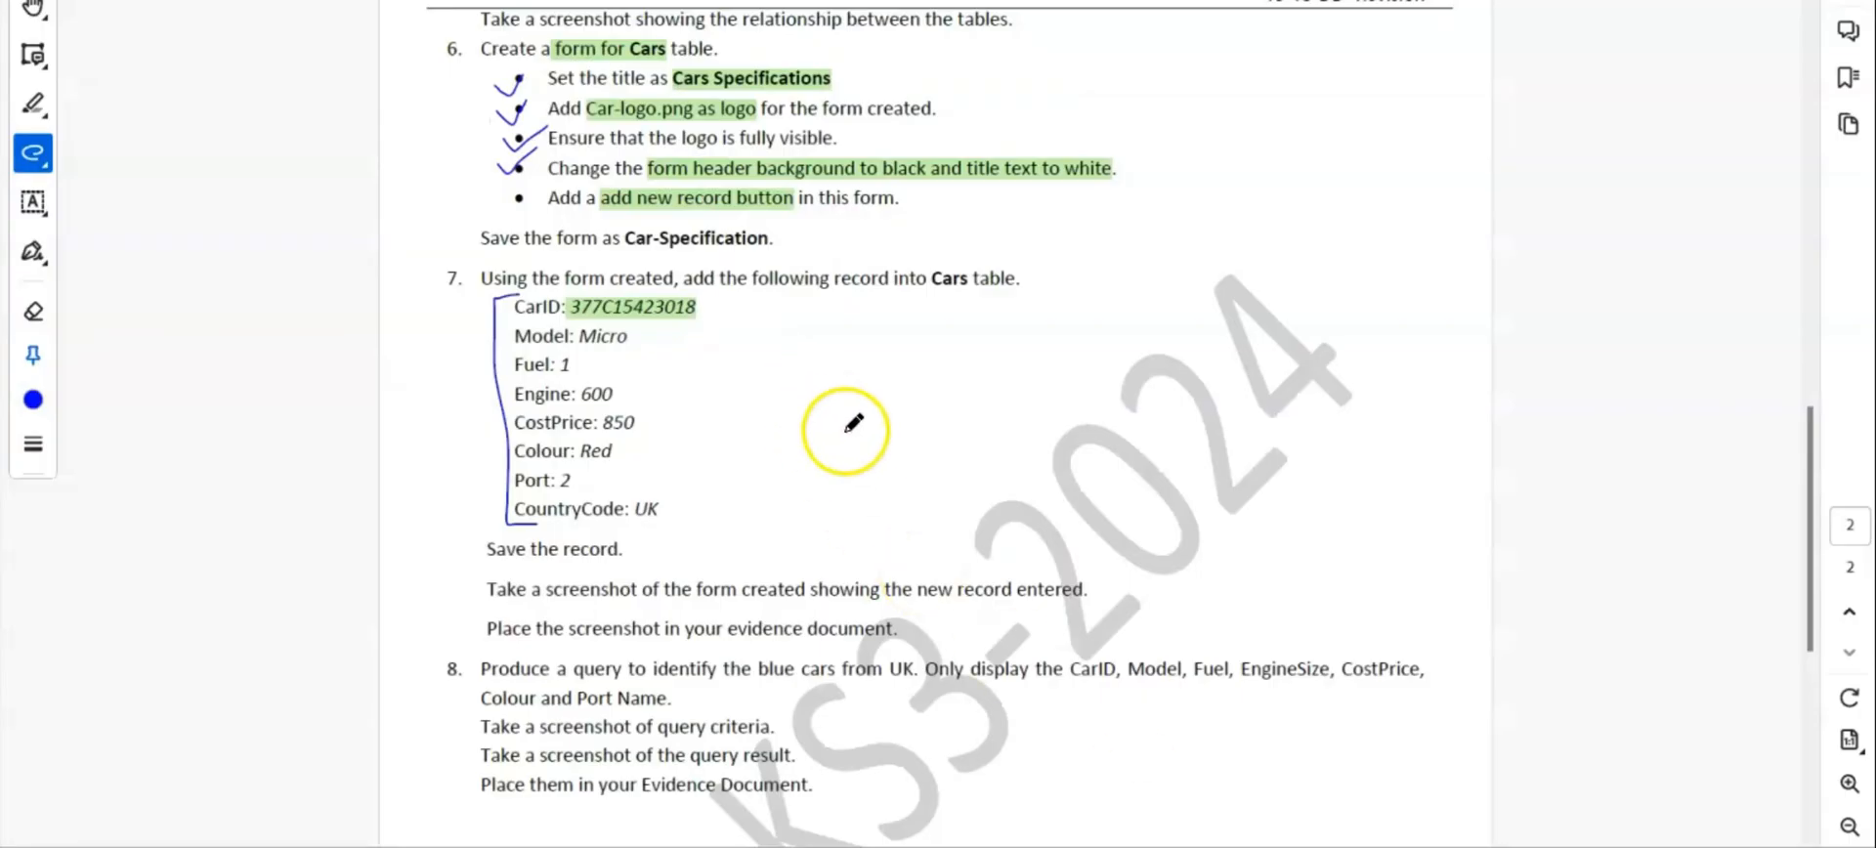
pyautogui.scroll(-2, 853, 424)
pyautogui.scroll(-1, 566, 450)
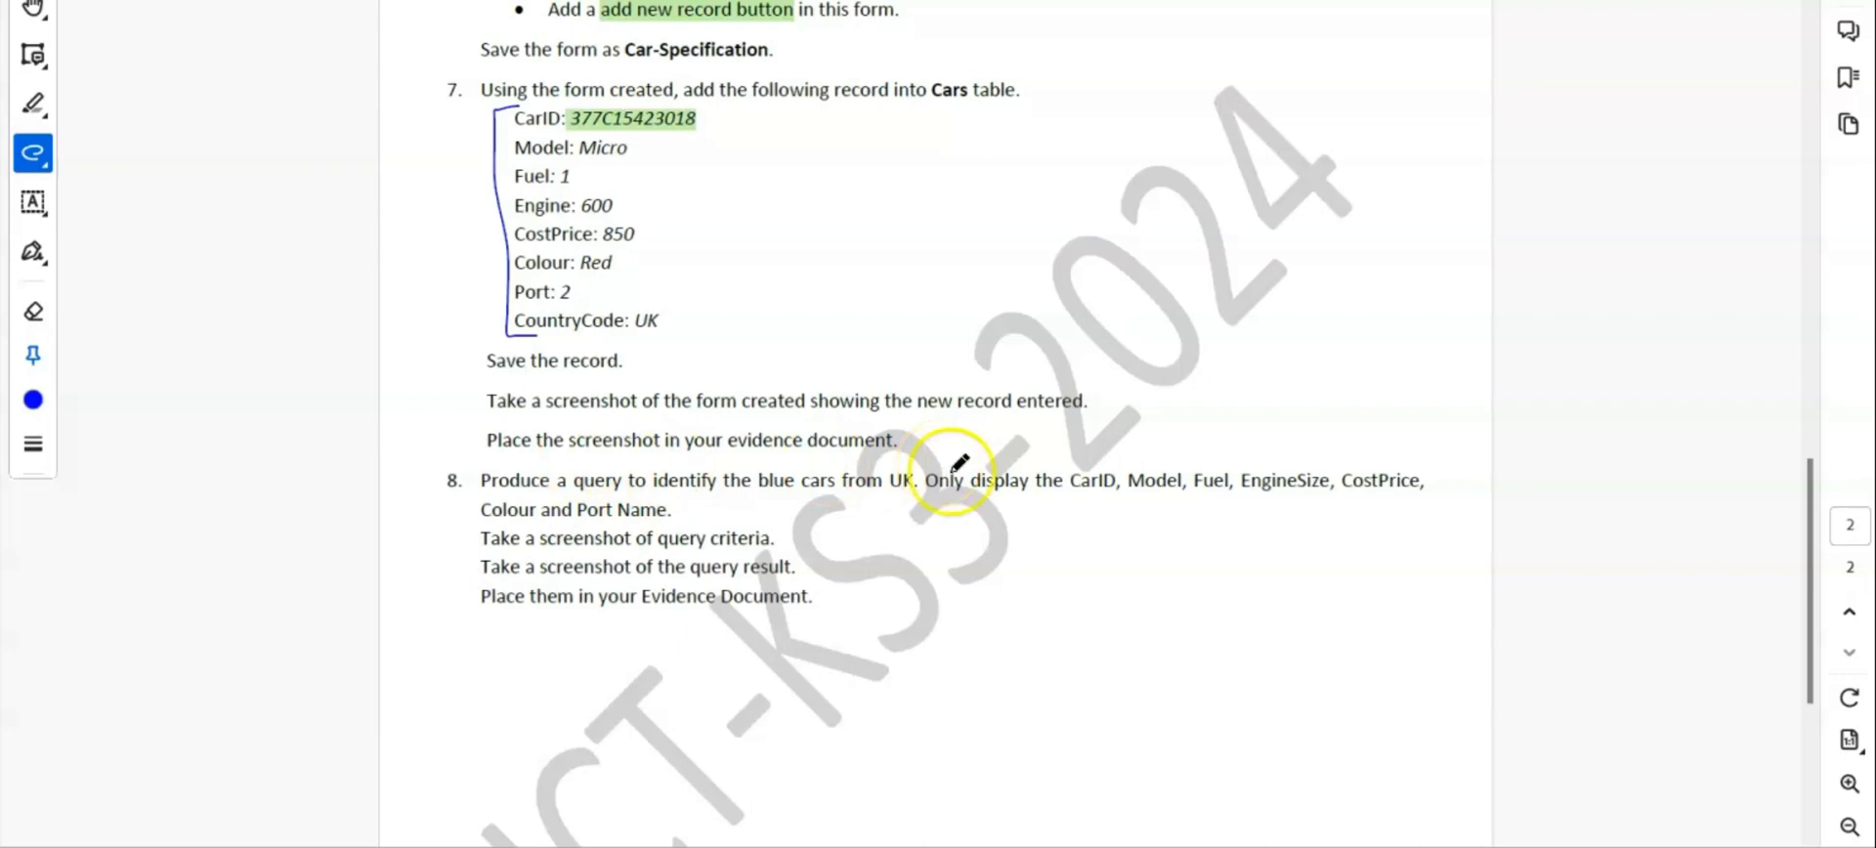
pyautogui.click(1218, 846)
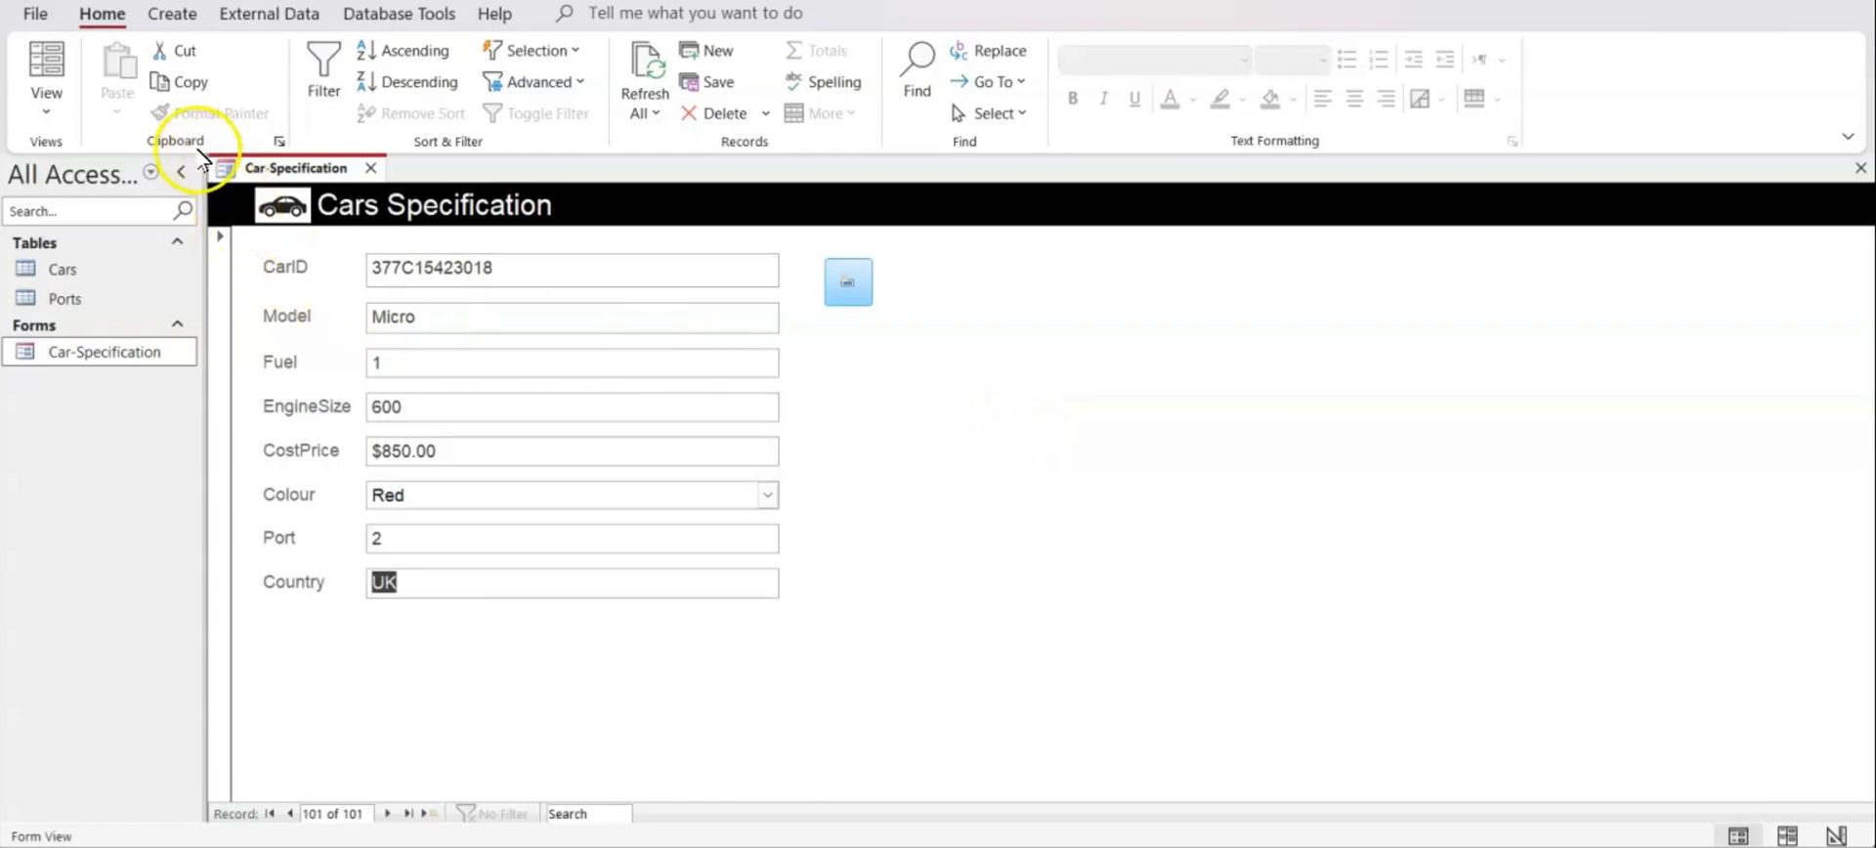
pyautogui.press('super+shift+s')
pyautogui.moveTo(195, 142); pyautogui.dragTo(961, 836)
# Add the heading "Step 7:" below the relationship screenshot in the Word evidence document and paste the form screenshot under it
pyautogui.hotkey('alt', 'Tab')
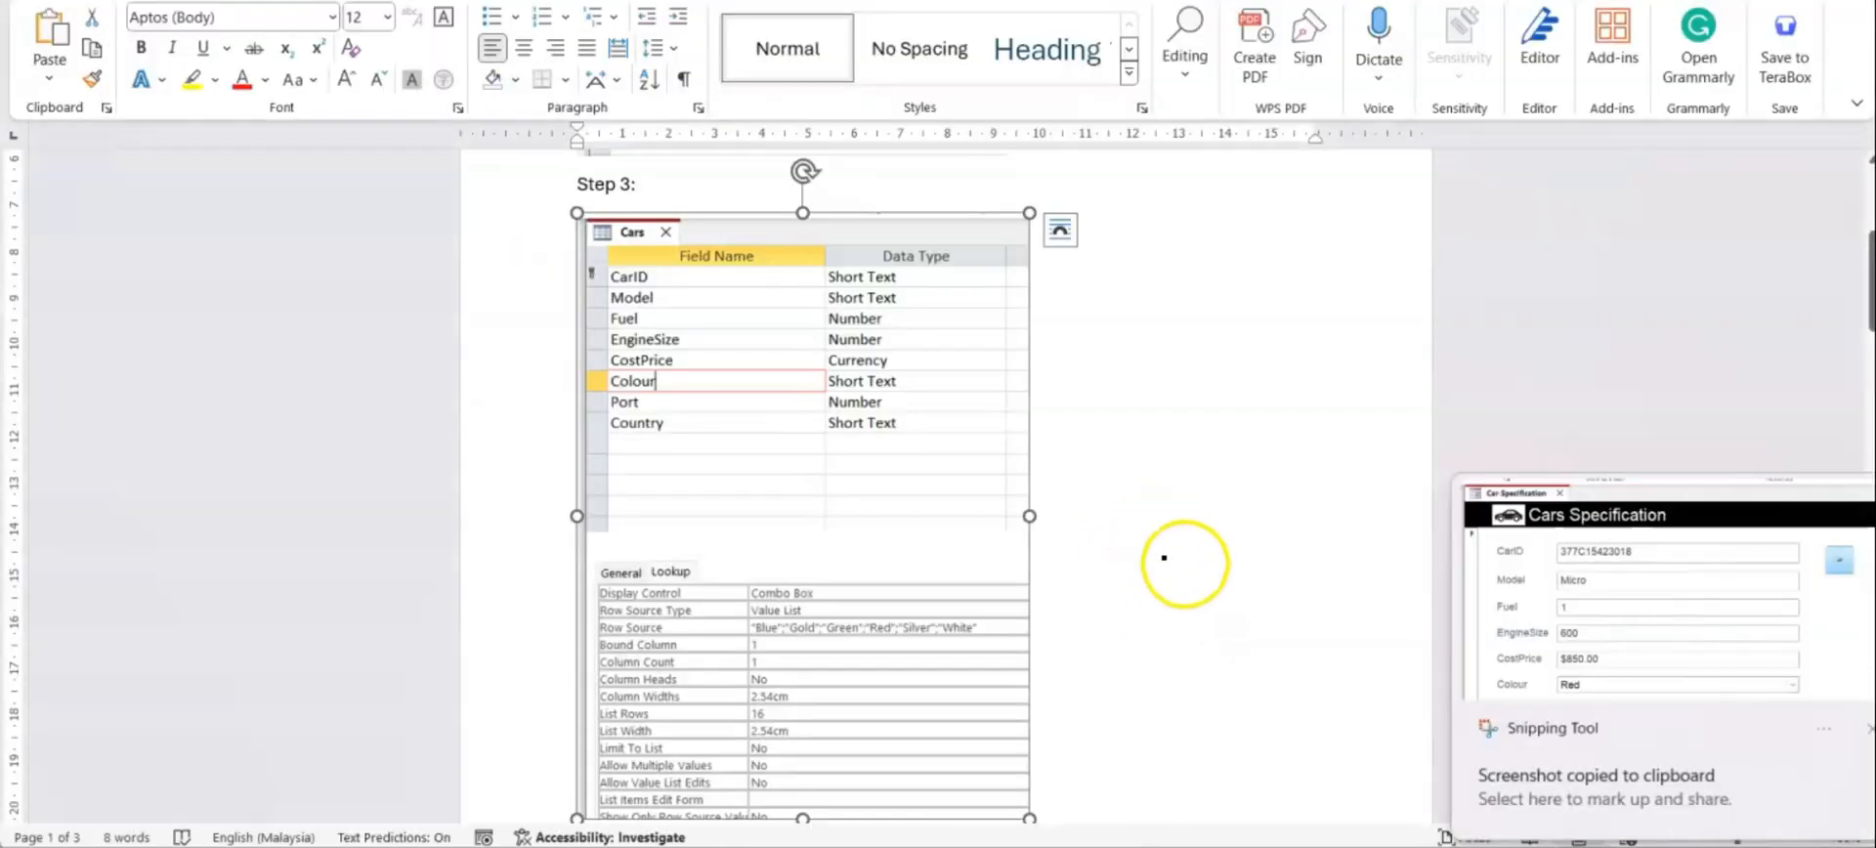
pyautogui.scroll(-10, 1172, 557)
pyautogui.scroll(-15, 1135, 554)
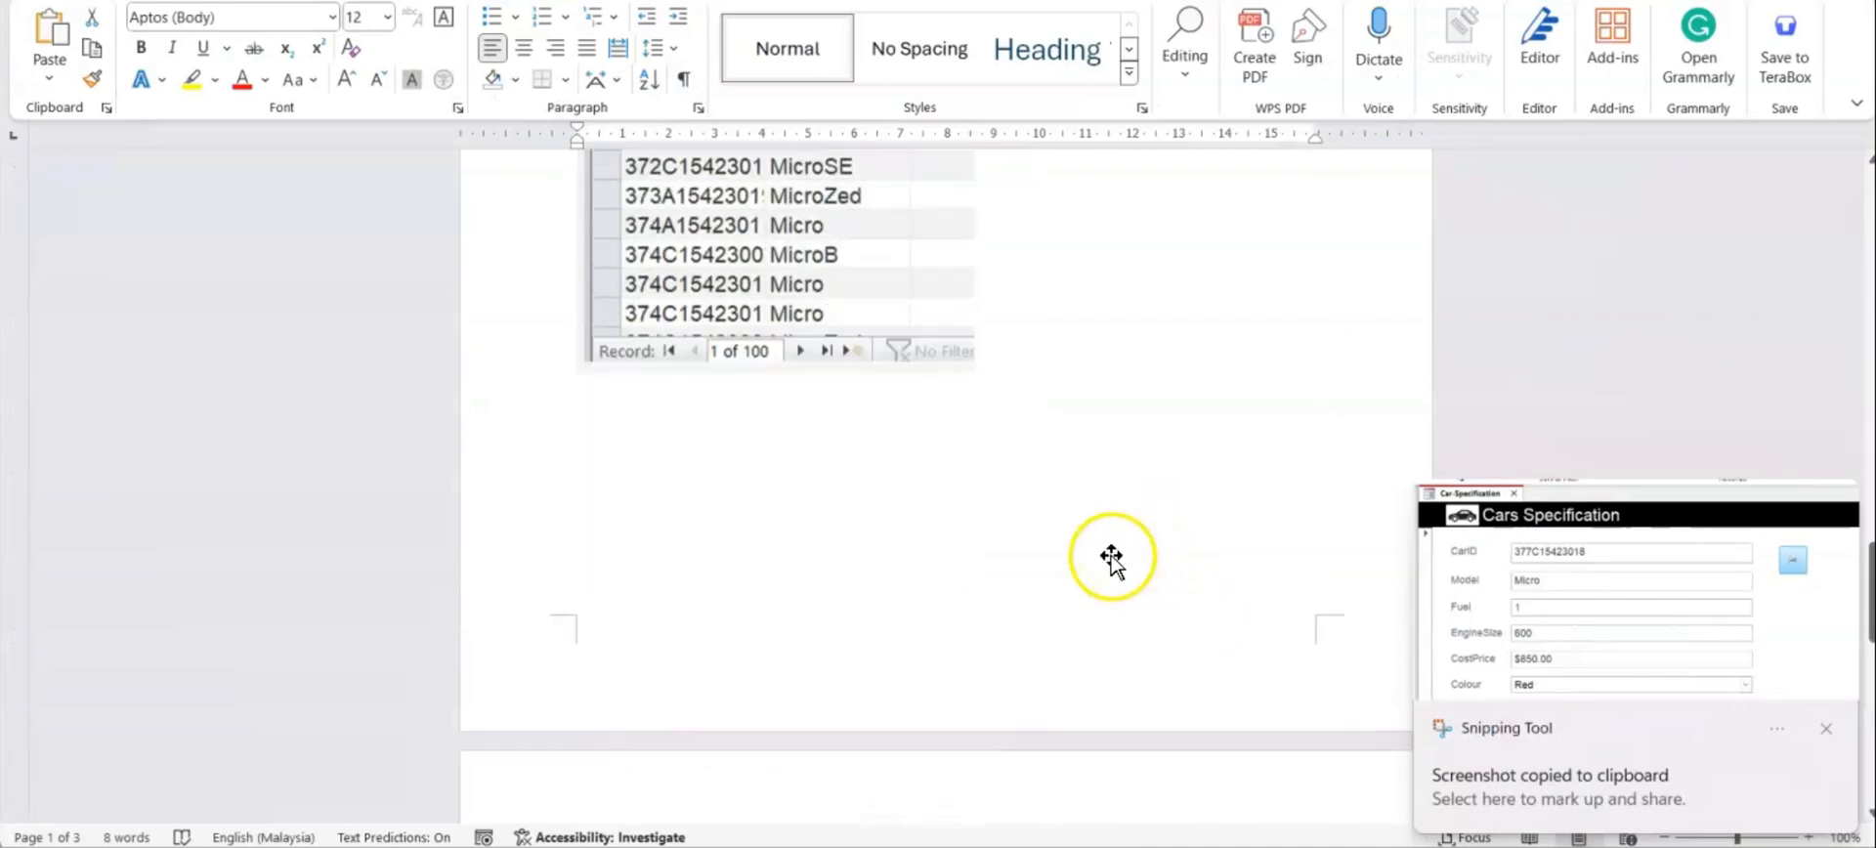
pyautogui.click(1350, 419)
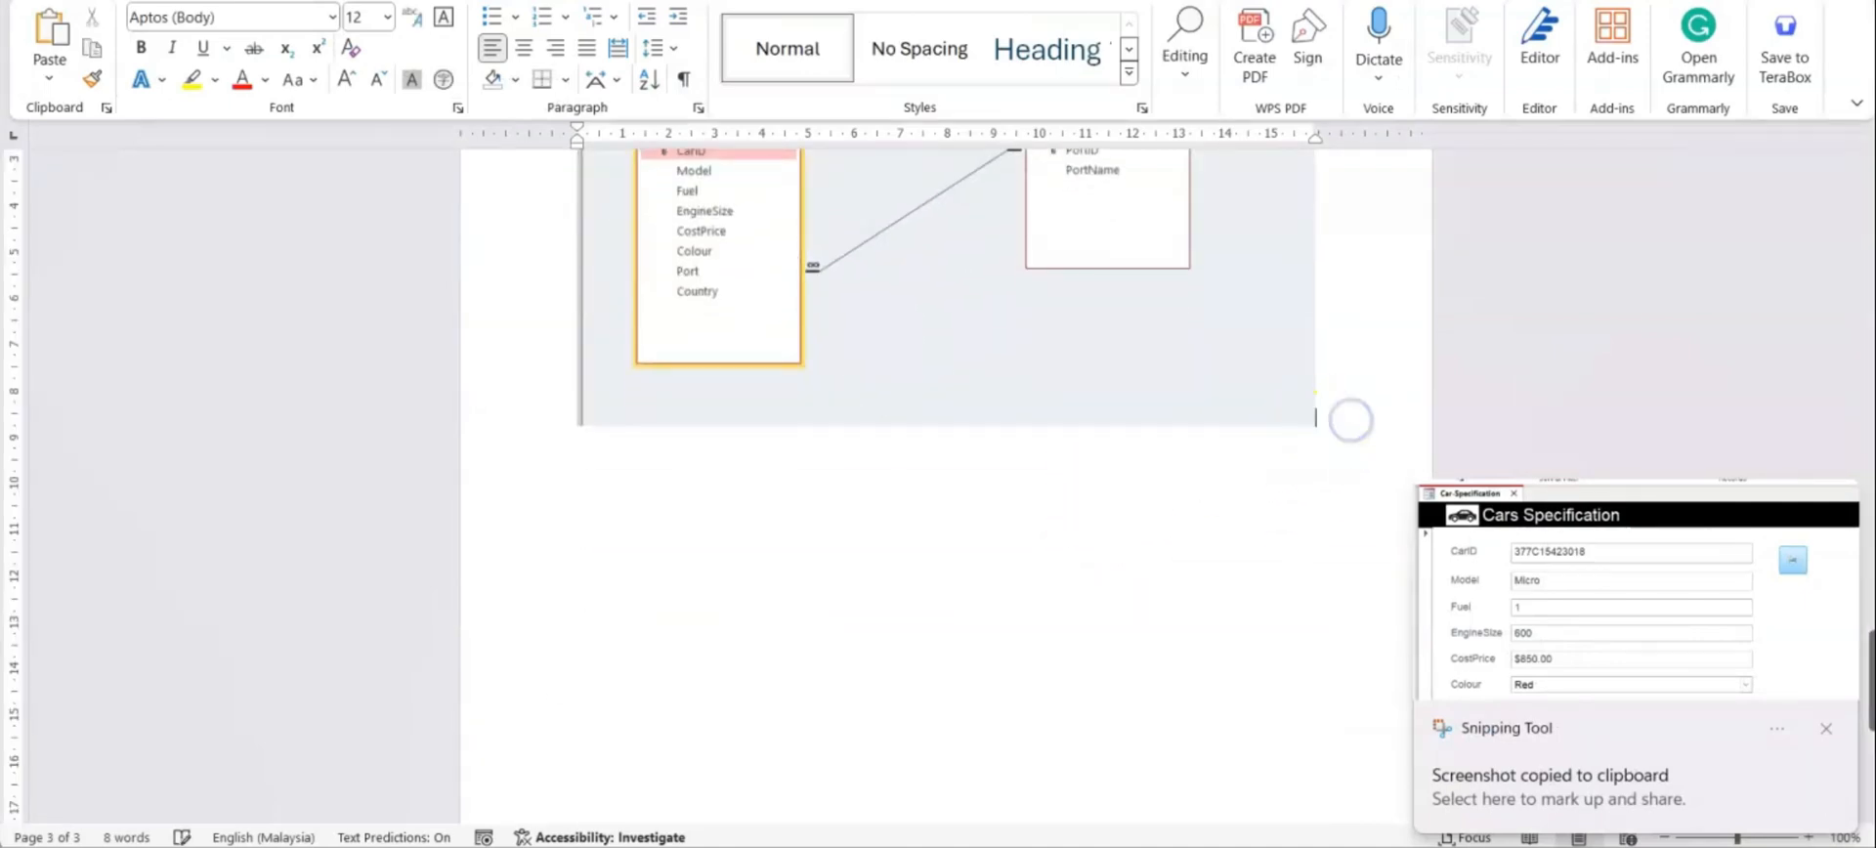
pyautogui.write('Step 7')
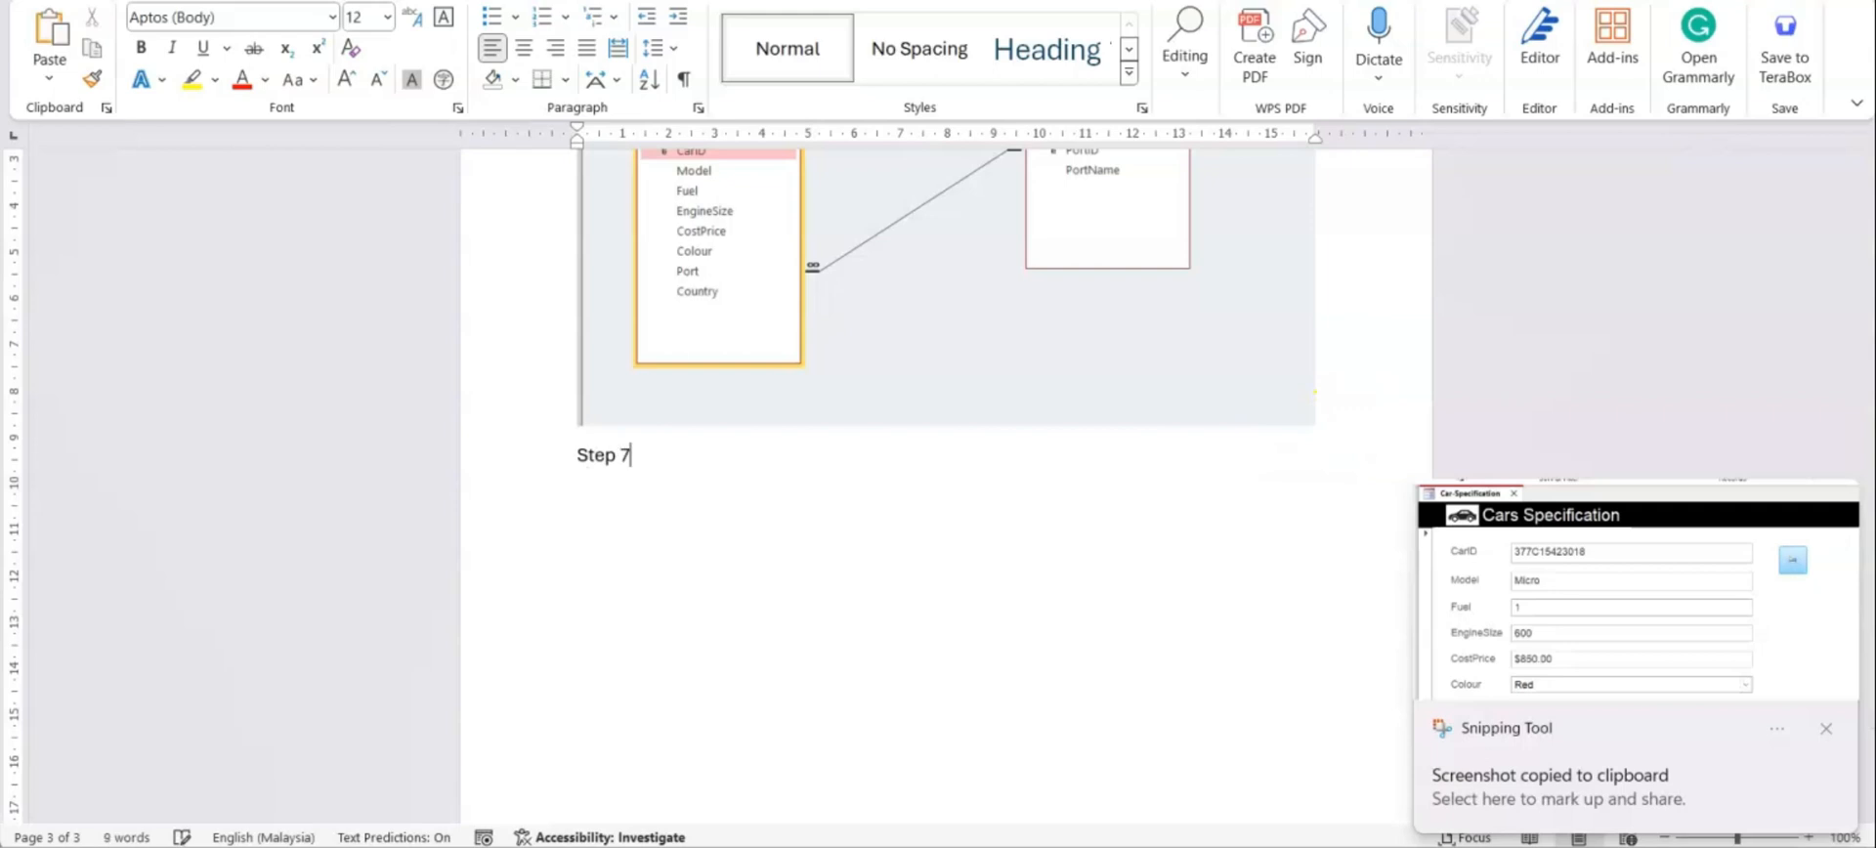
pyautogui.write(':')
pyautogui.press('Return')
pyautogui.hotkey('ctrl', 'v')
pyautogui.scroll(3, 1288, 437)
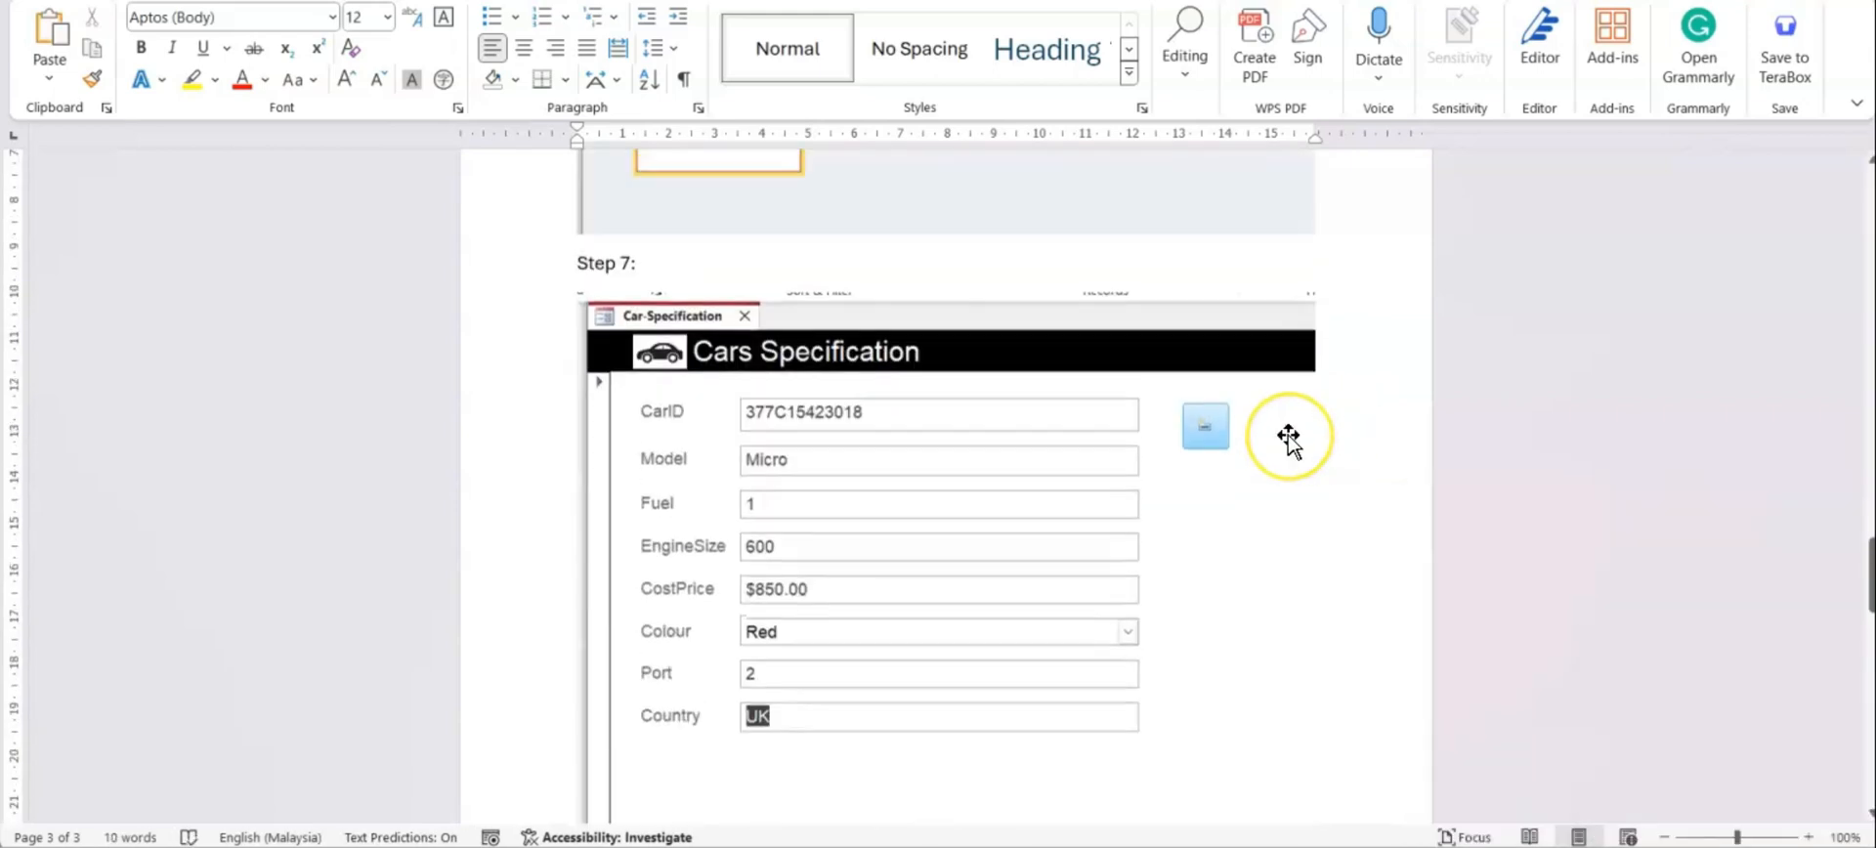
pyautogui.scroll(-3, 1287, 437)
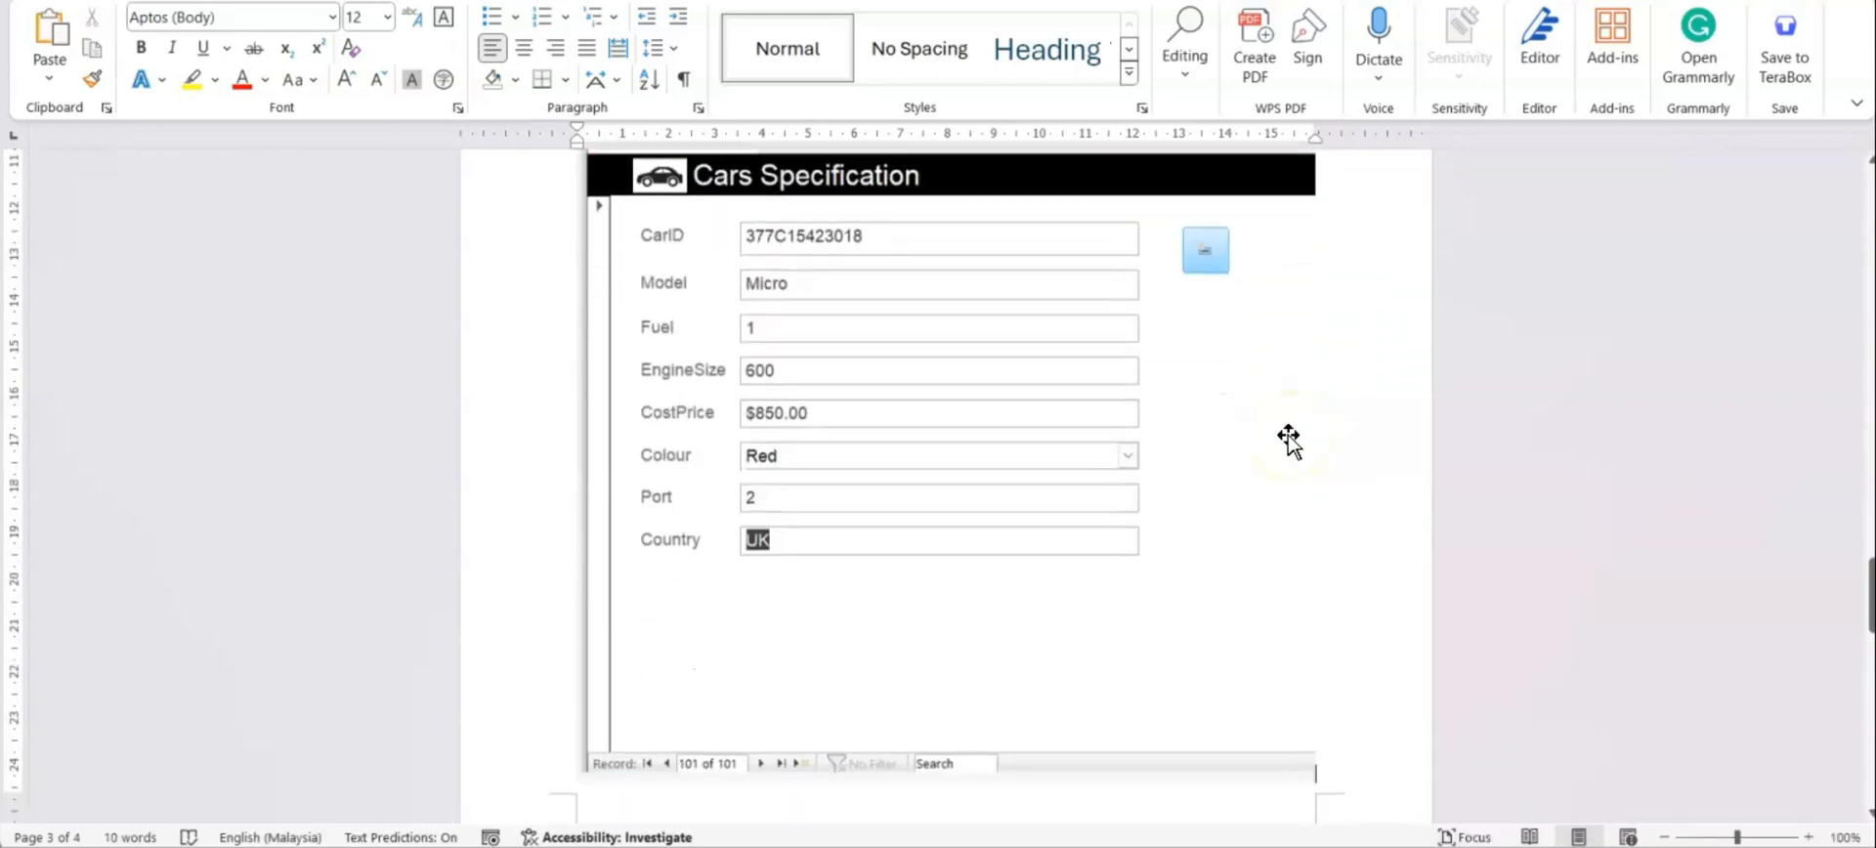
pyautogui.scroll(-3, 1360, 634)
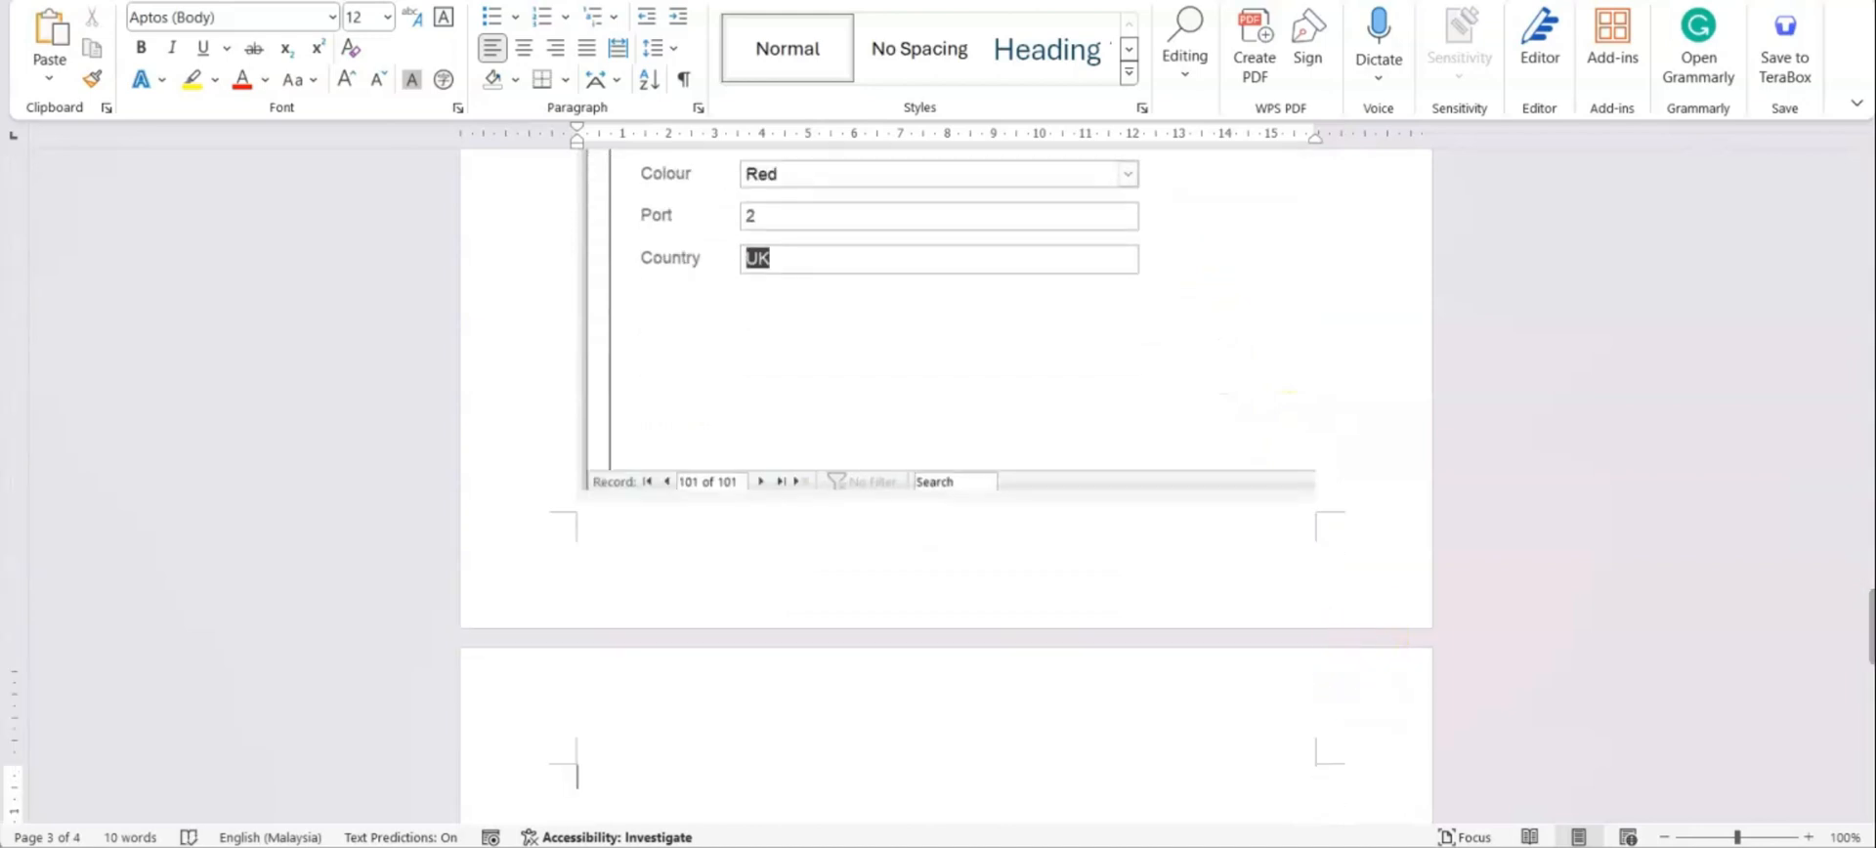
# Highlight "query", "blue cars" and "UK" in green in task 8 of the PDF worksheet
pyautogui.hotkey('alt', 'Tab')
pyautogui.scroll(-3, 837, 452)
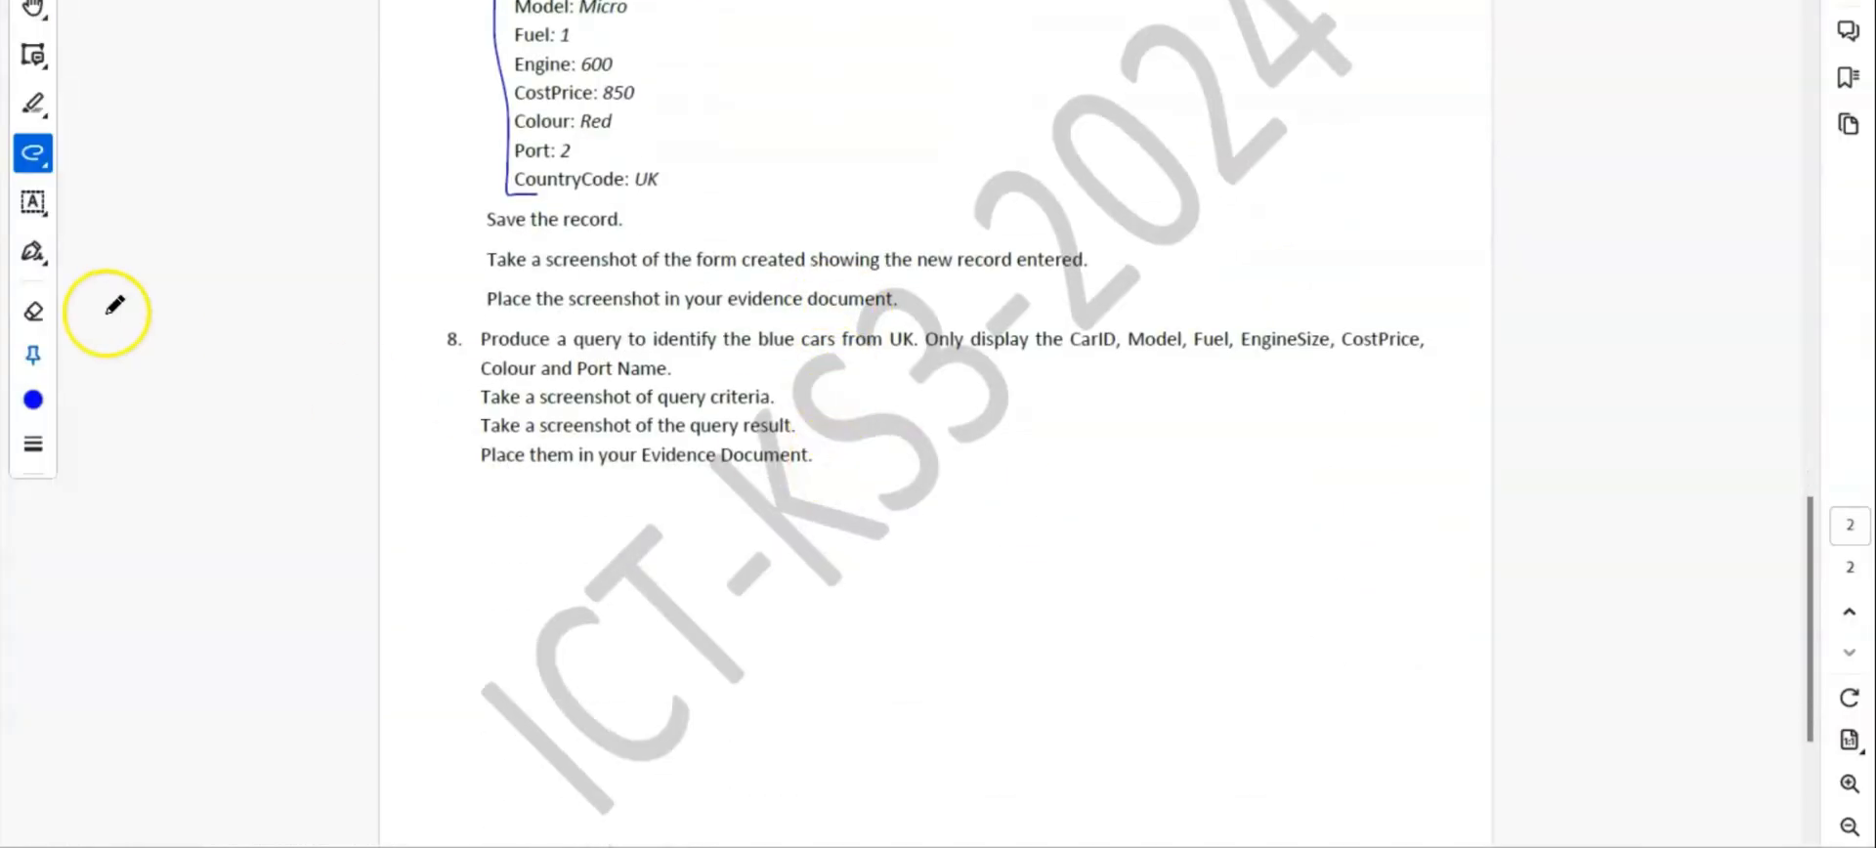
pyautogui.click(39, 107)
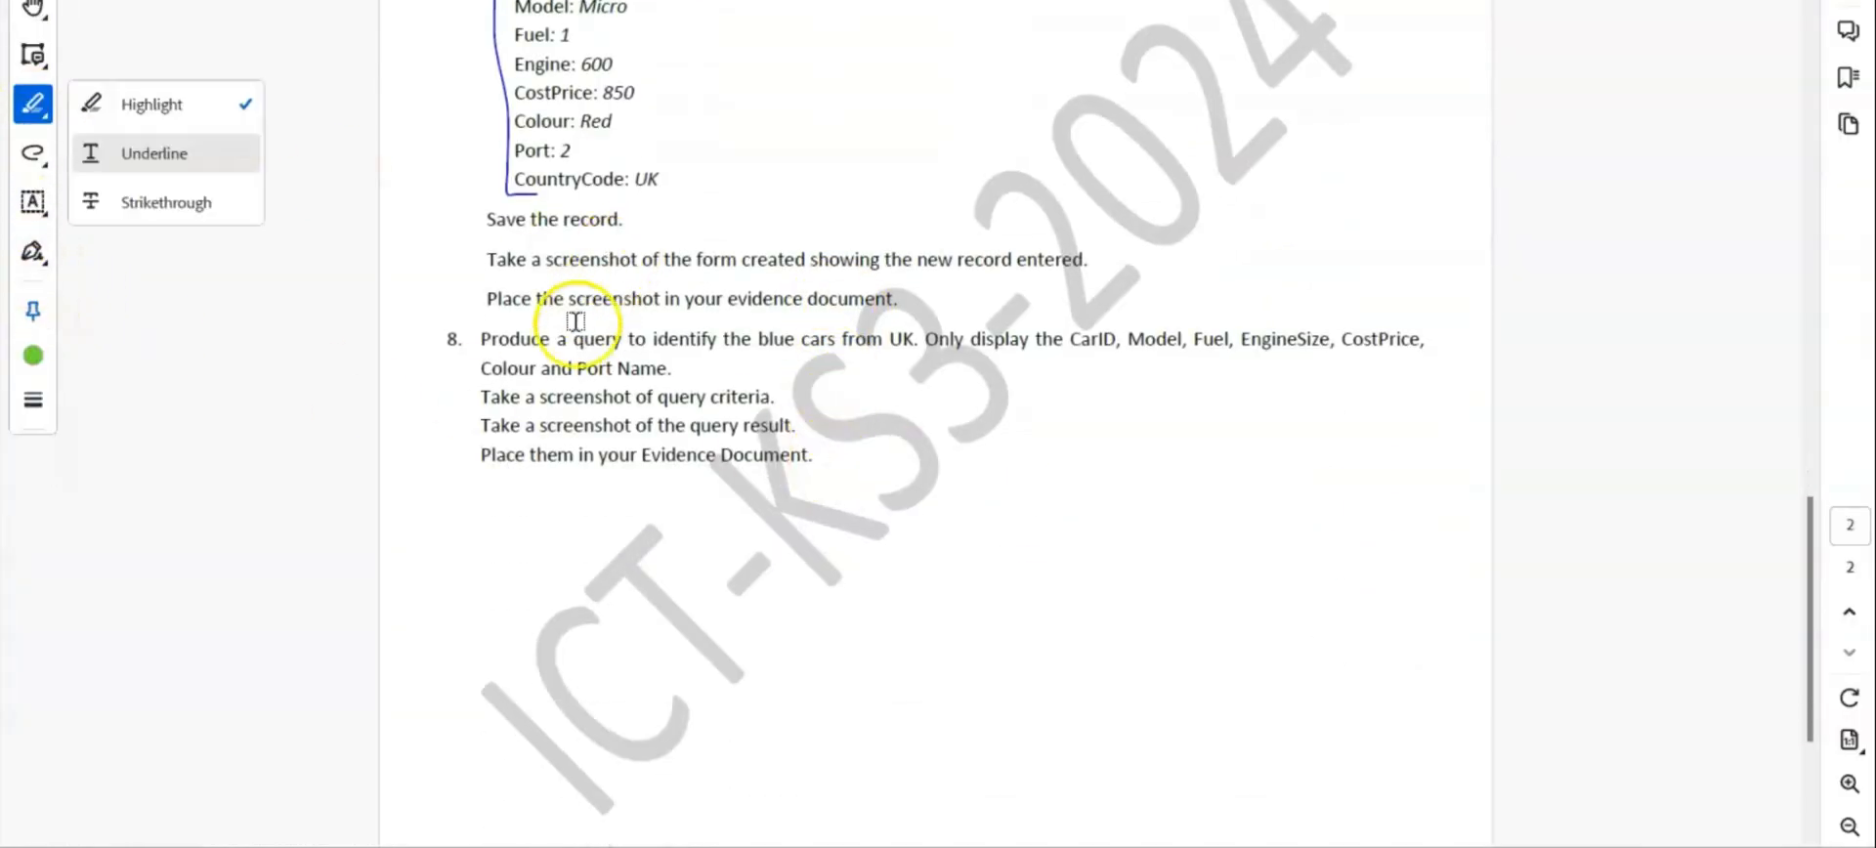
pyautogui.doubleClick(598, 338)
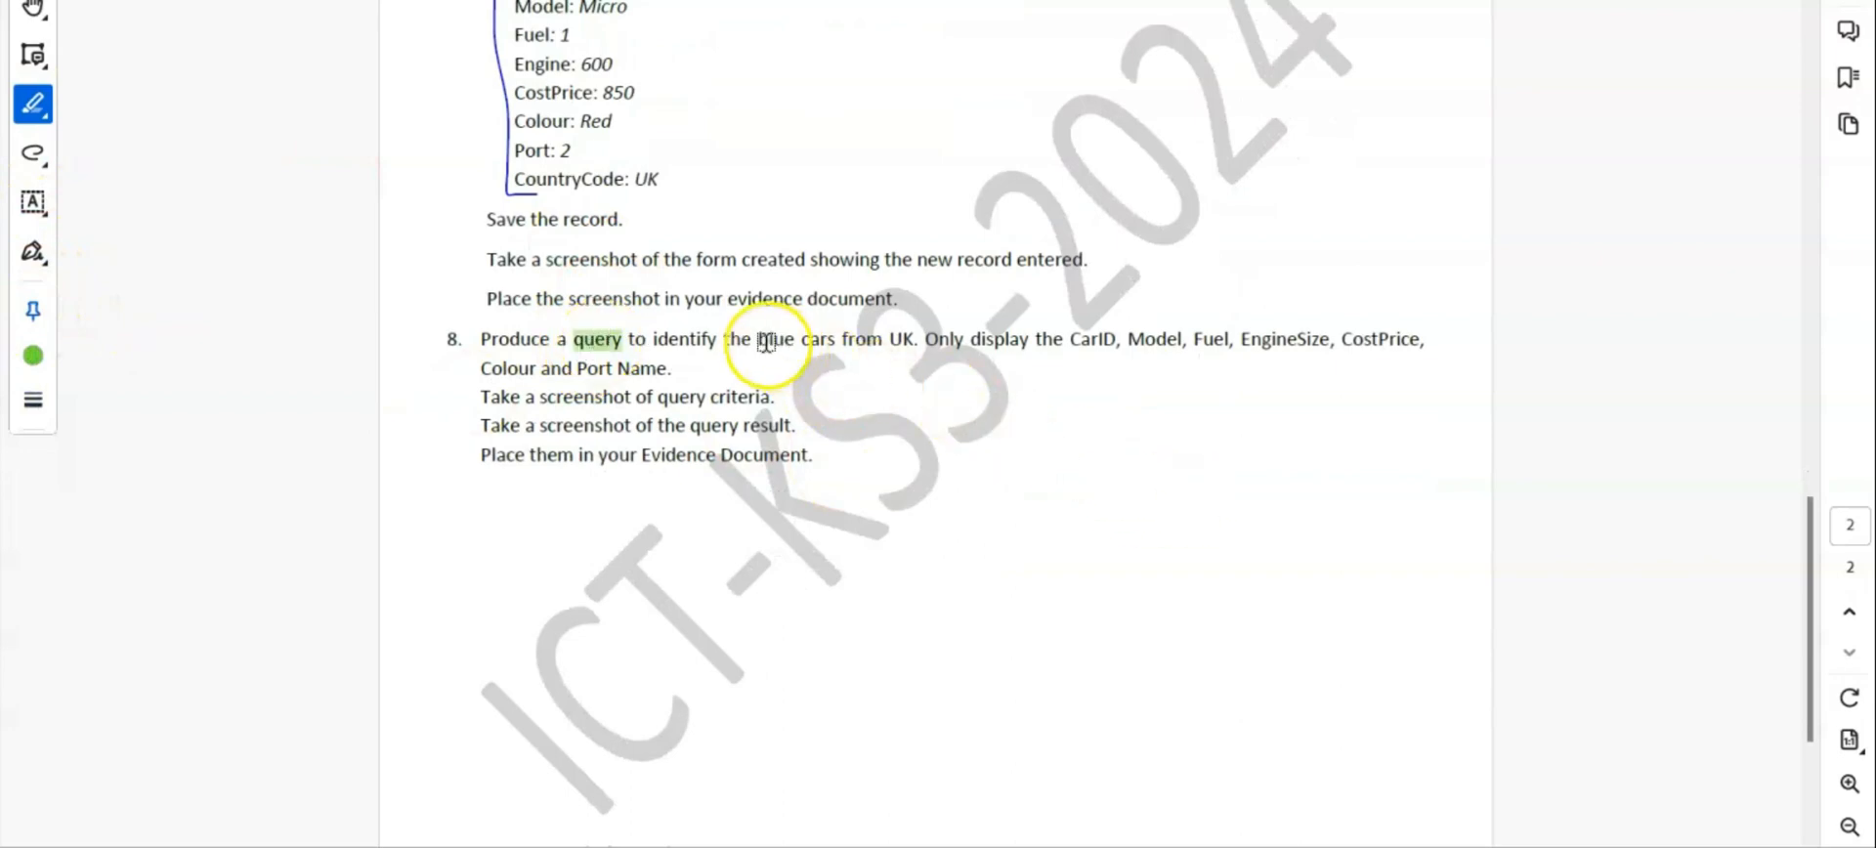
pyautogui.moveTo(754, 346); pyautogui.dragTo(835, 346)
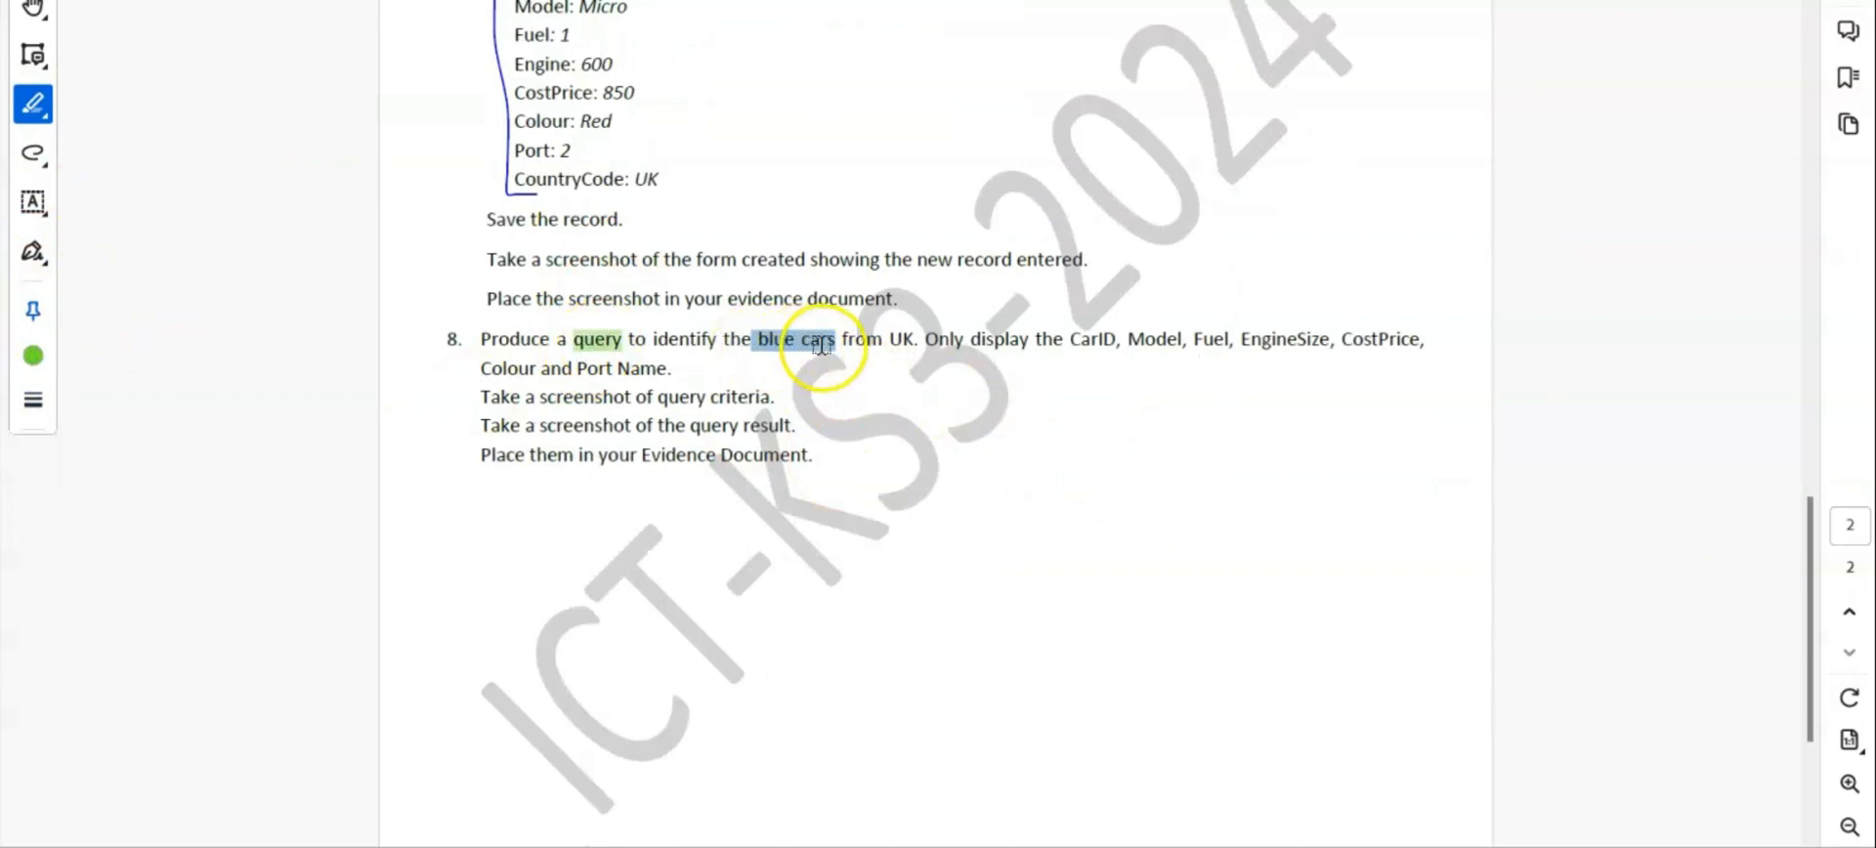
pyautogui.doubleClick(897, 339)
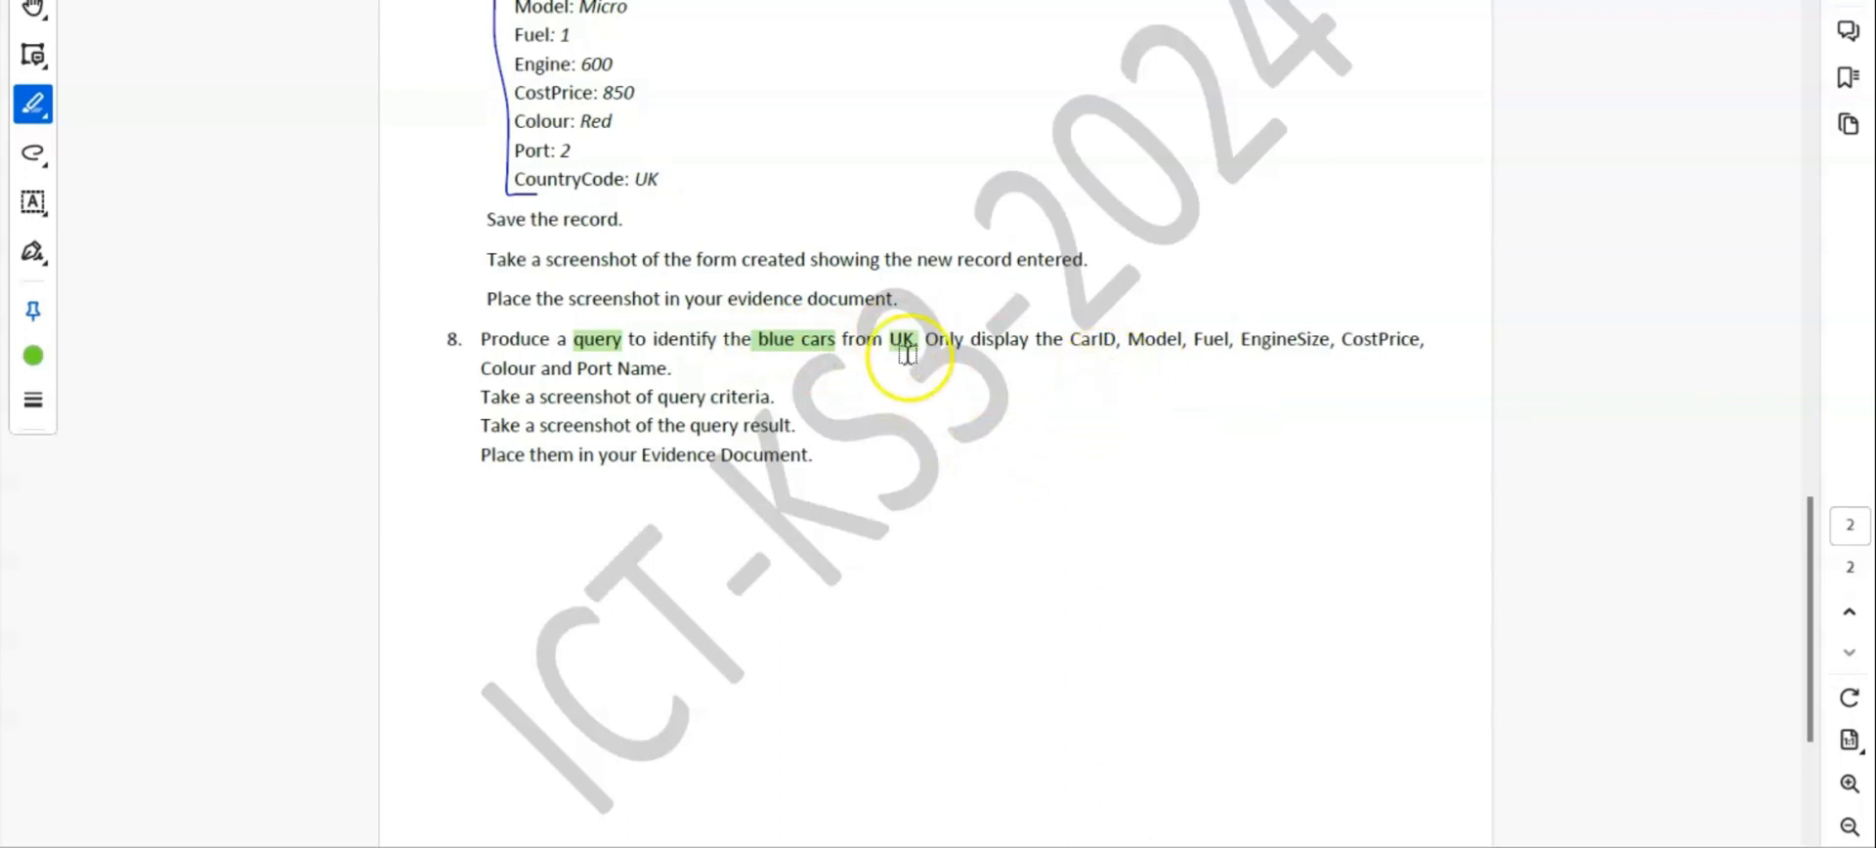
# Highlight the task 8 field list from CarID to Port Name in light blue
pyautogui.click(34, 357)
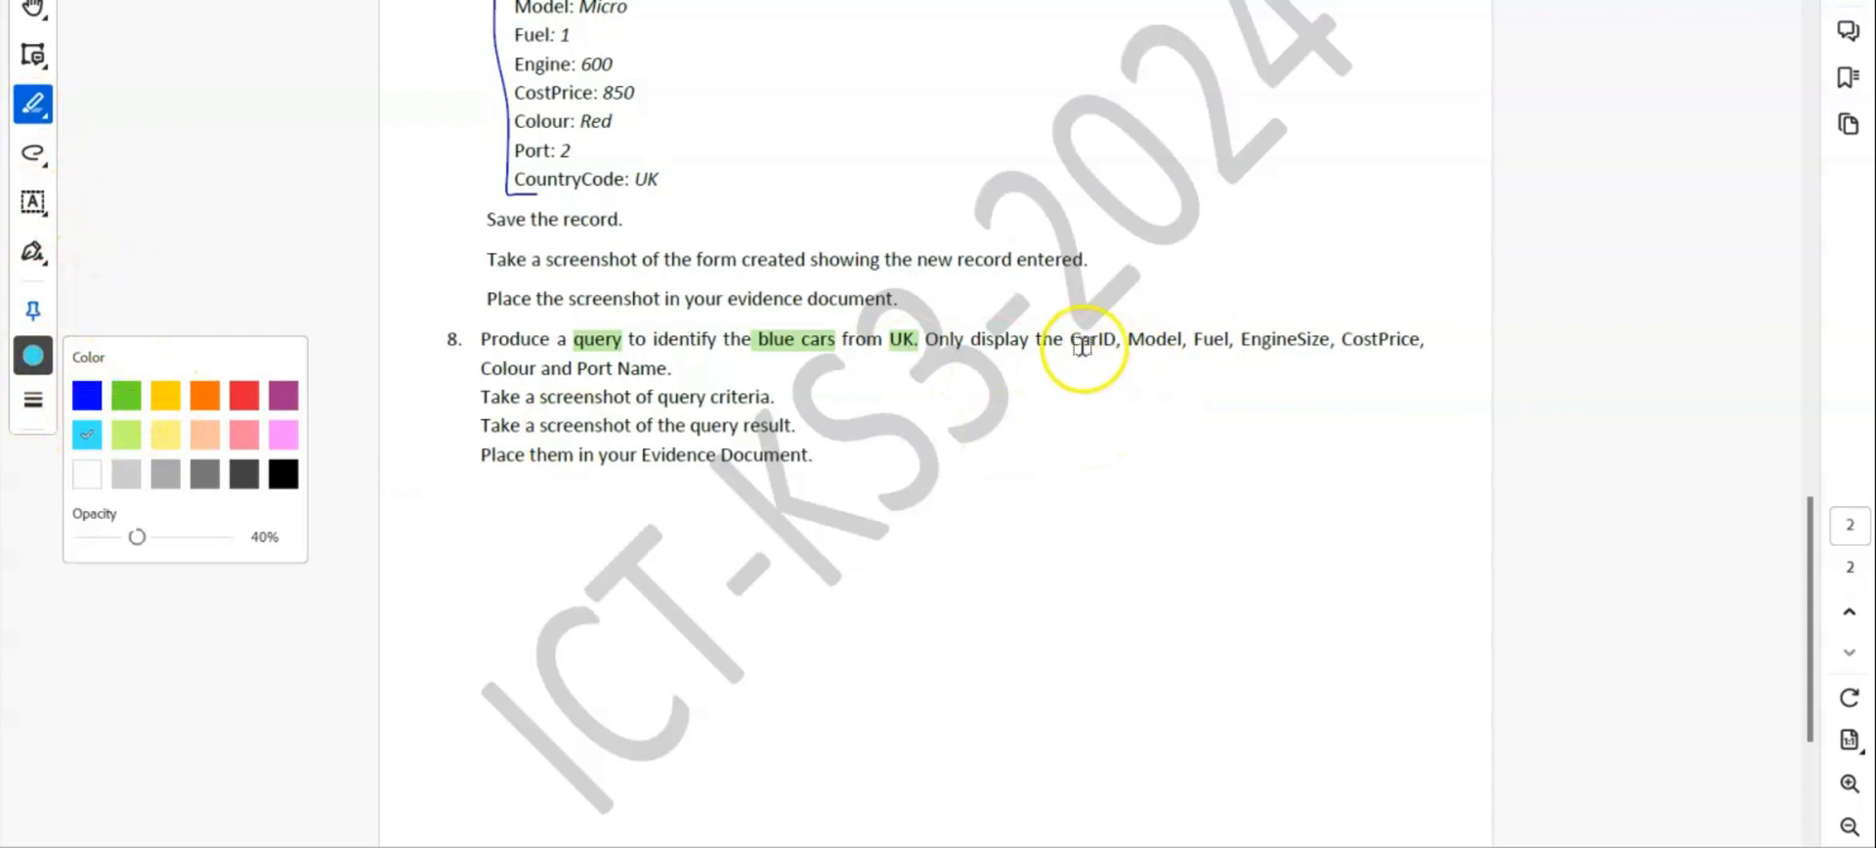
pyautogui.moveTo(1071, 340); pyautogui.dragTo(1397, 340)
pyautogui.moveTo(479, 368); pyautogui.dragTo(668, 369)
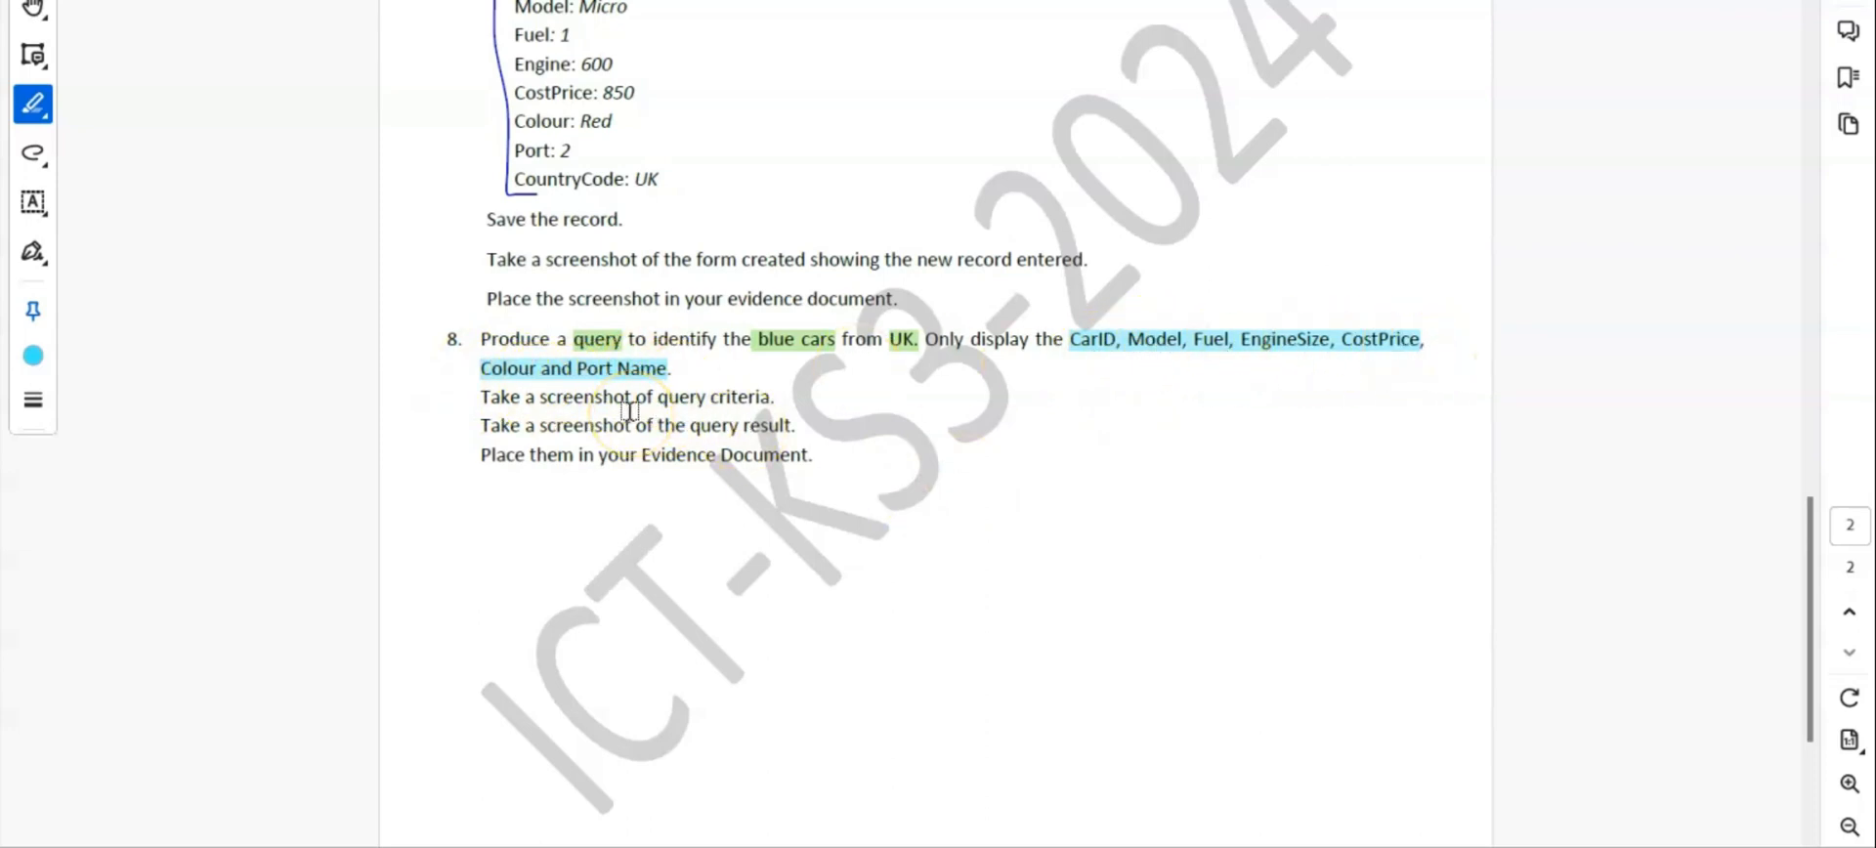
# Close the Car-Specification form in Access, start a new design query with the Cars and Ports tables, and enlarge the Cars field list to show all fields
pyautogui.hotkey('alt', 'Tab')
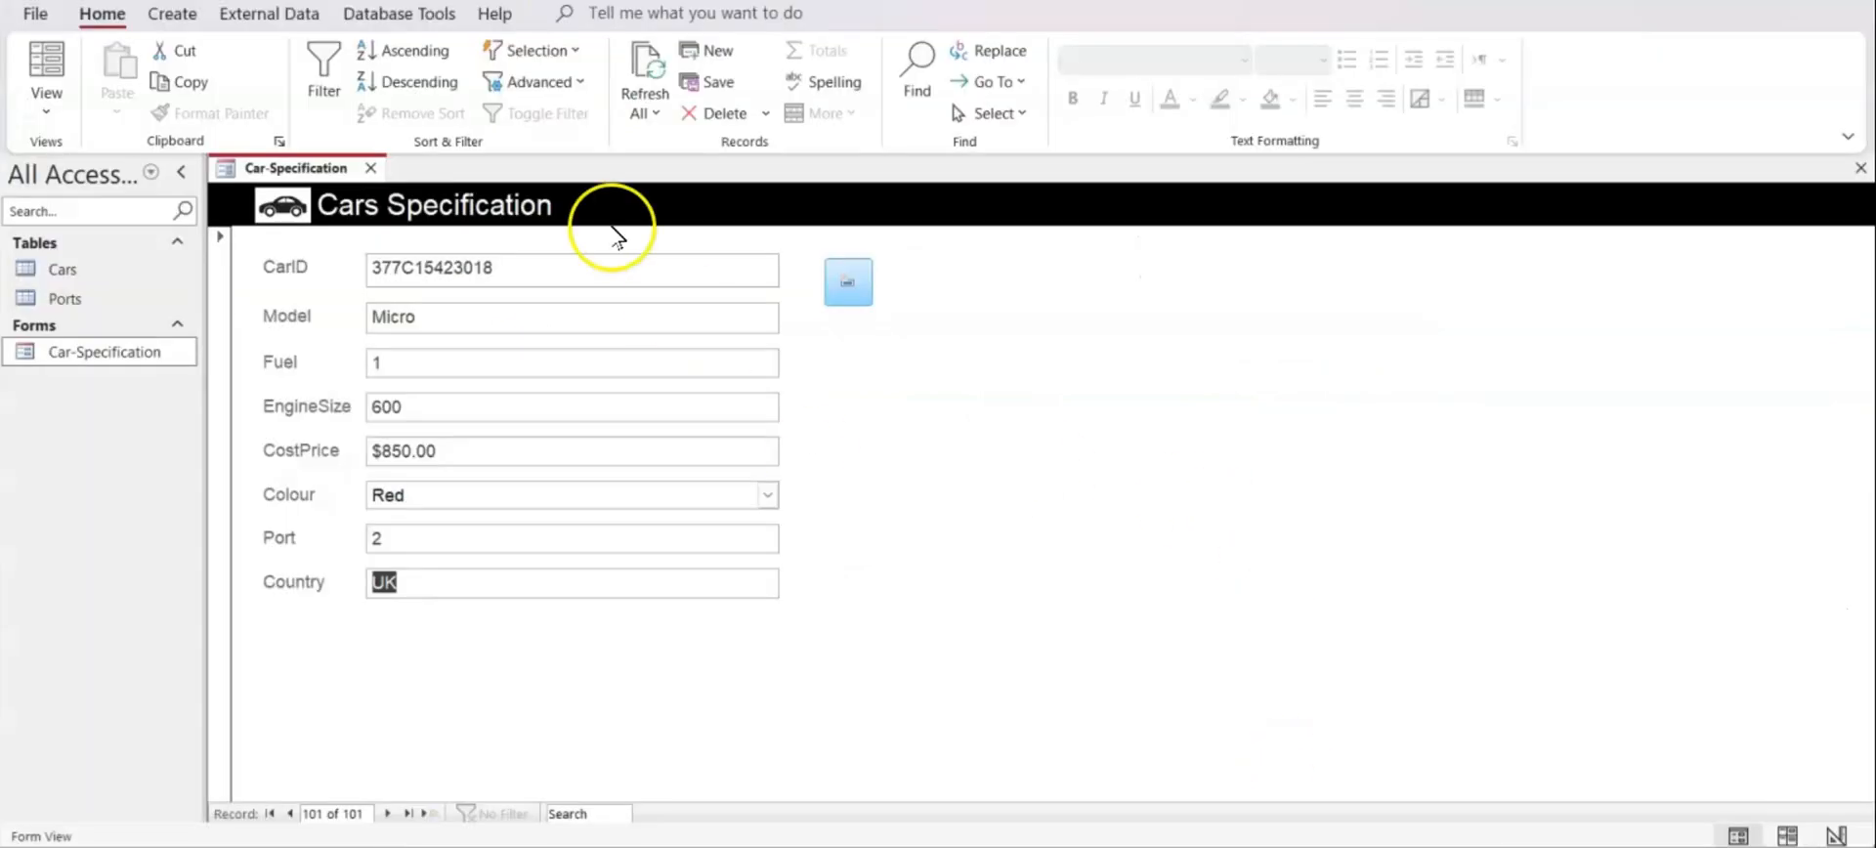
pyautogui.click(371, 168)
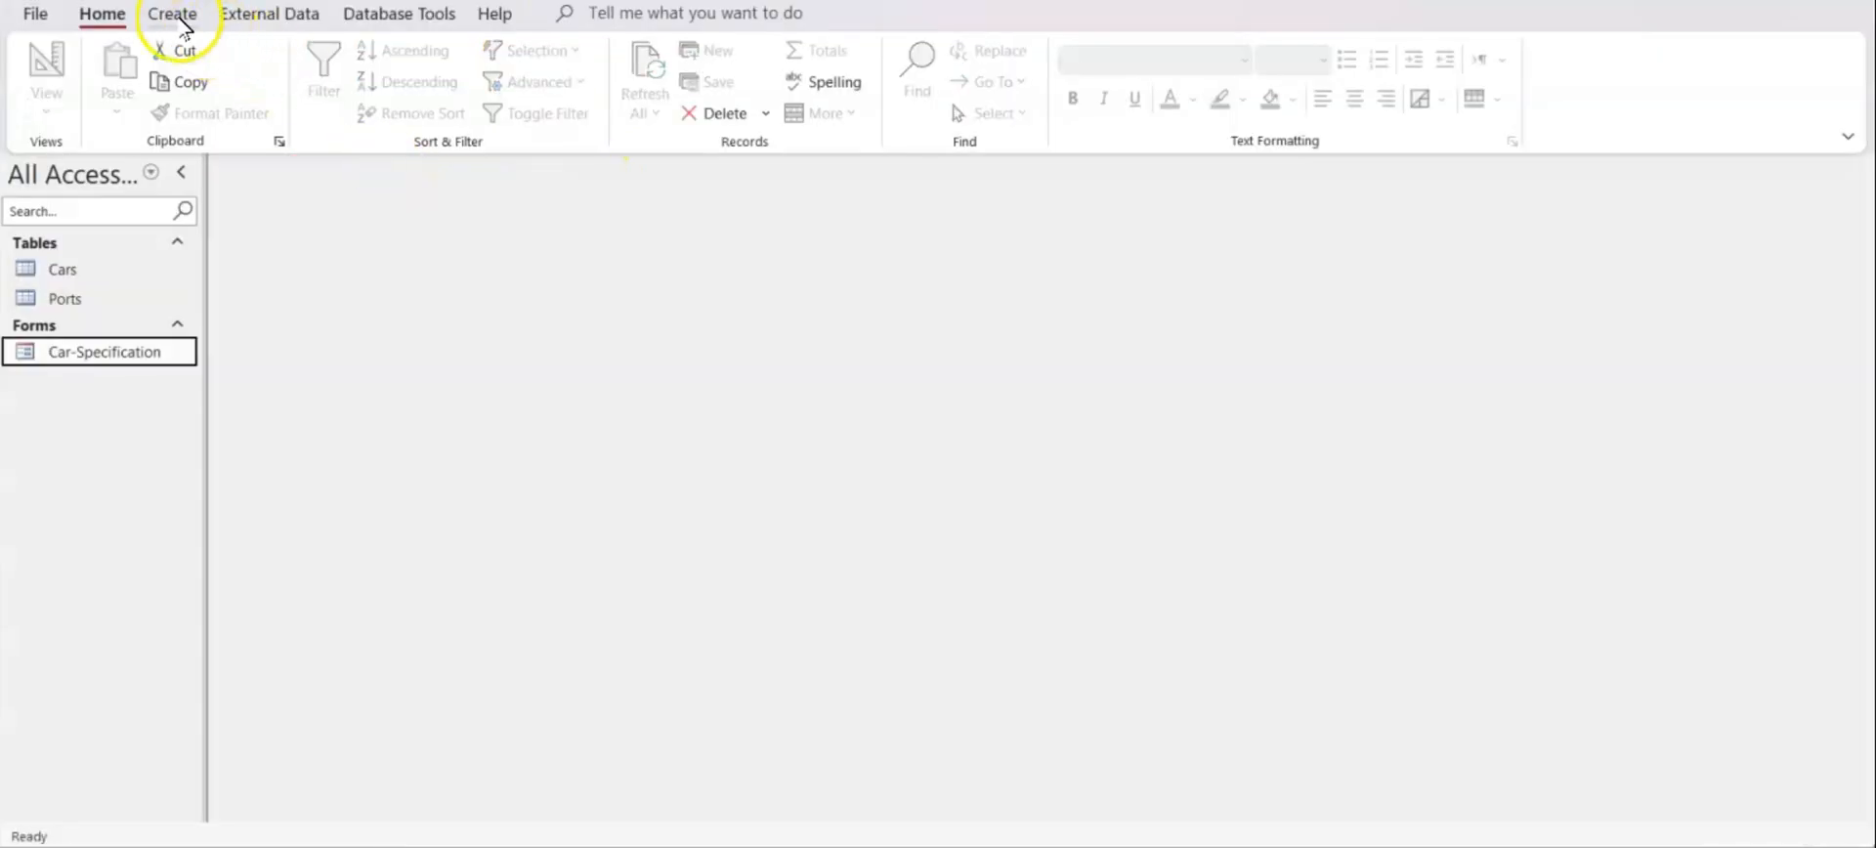
pyautogui.click(174, 16)
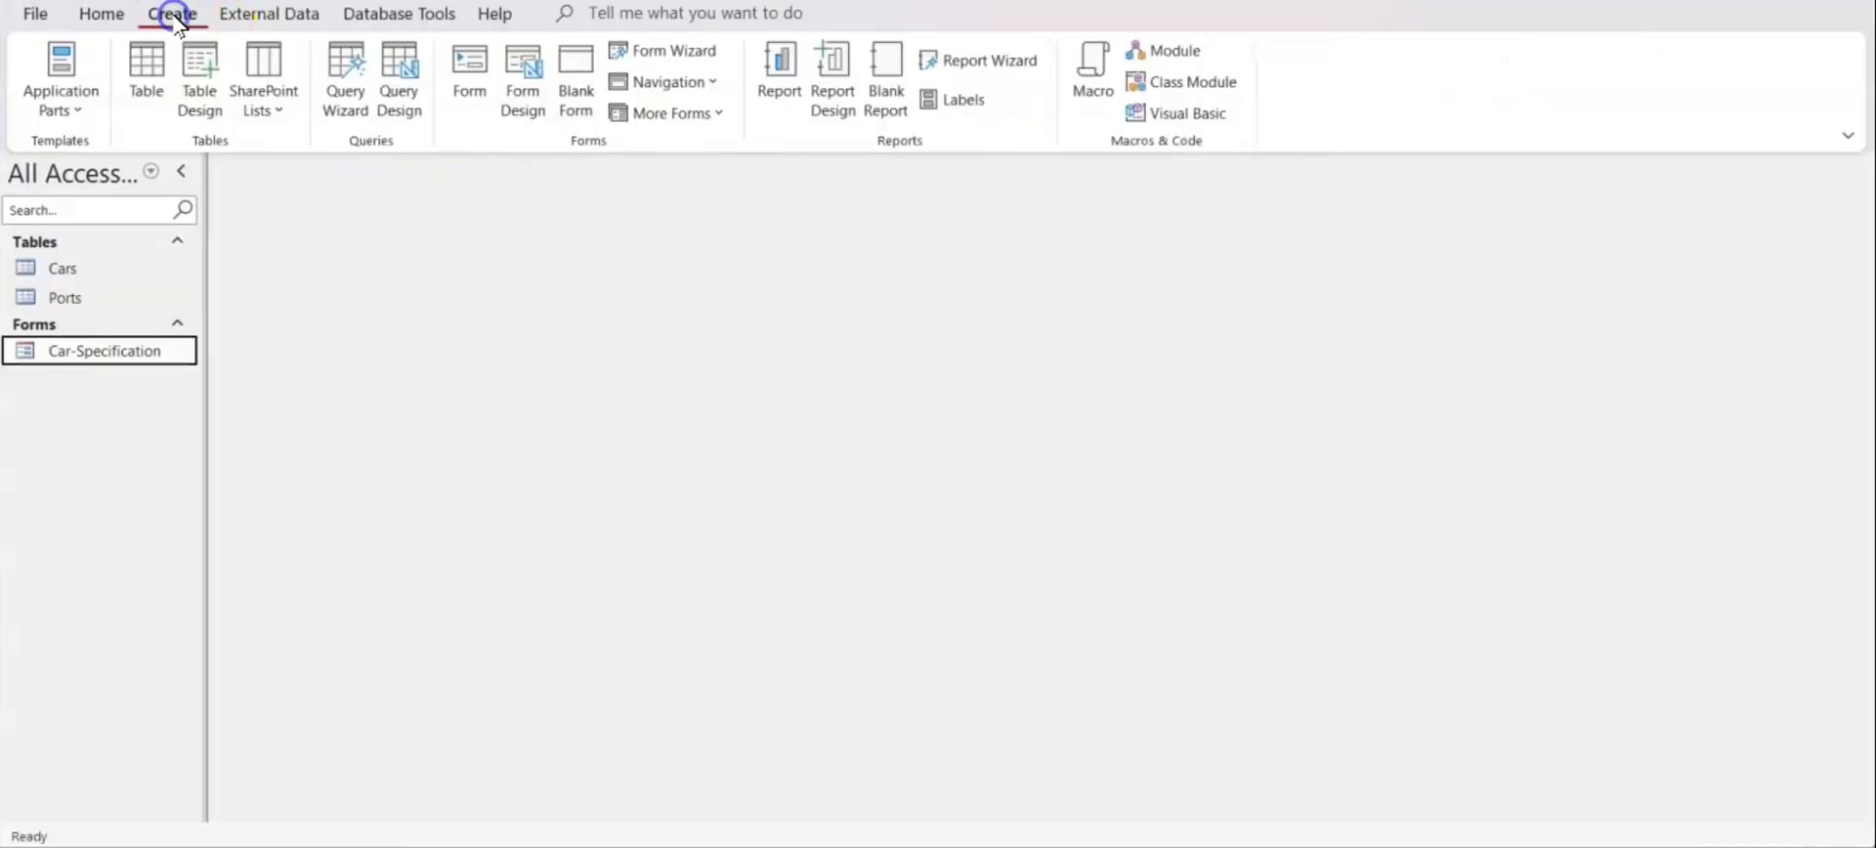
pyautogui.click(404, 98)
pyautogui.doubleClick(1649, 324)
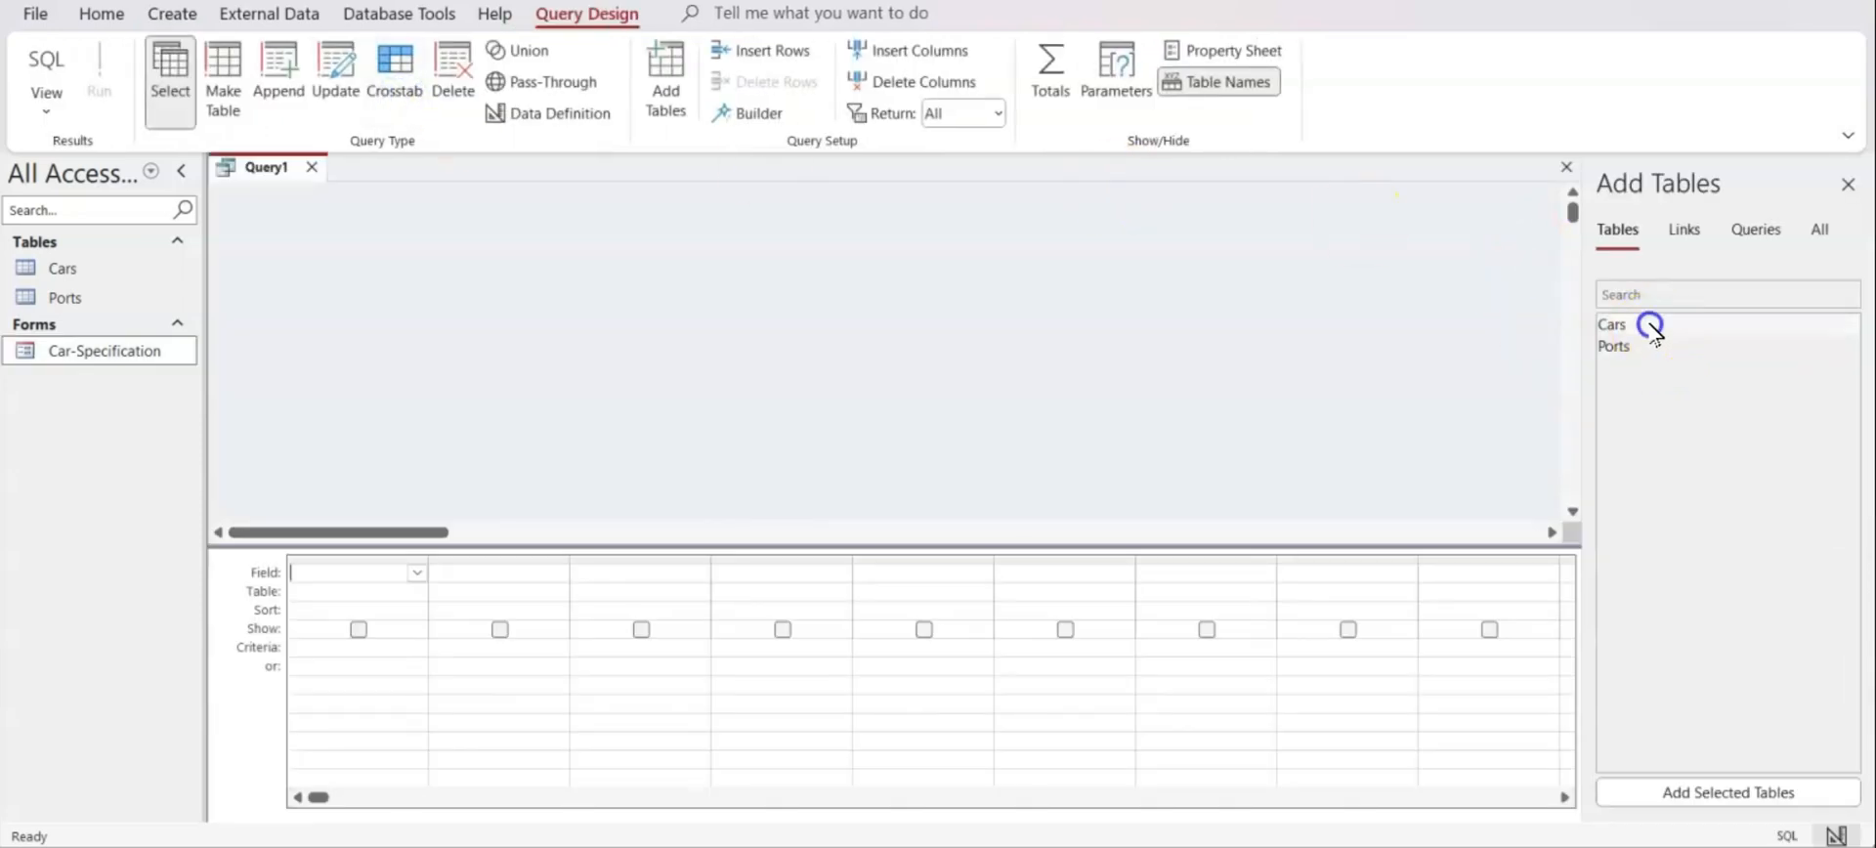
pyautogui.doubleClick(1622, 347)
pyautogui.click(1848, 183)
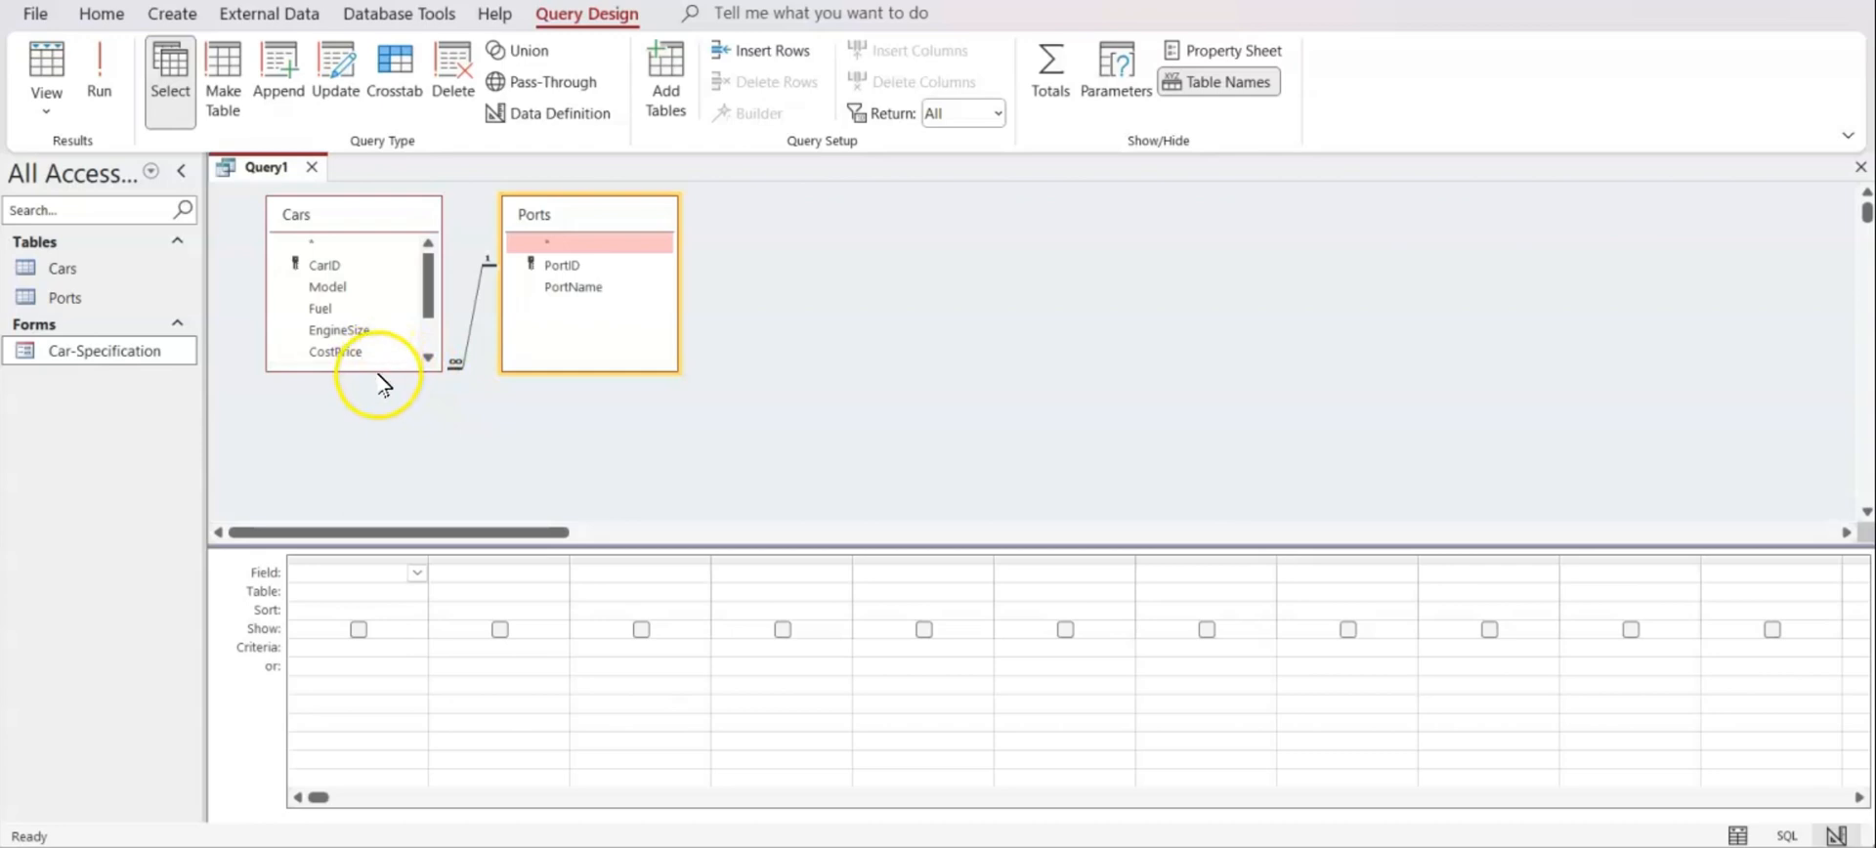
pyautogui.moveTo(374, 367); pyautogui.dragTo(374, 458)
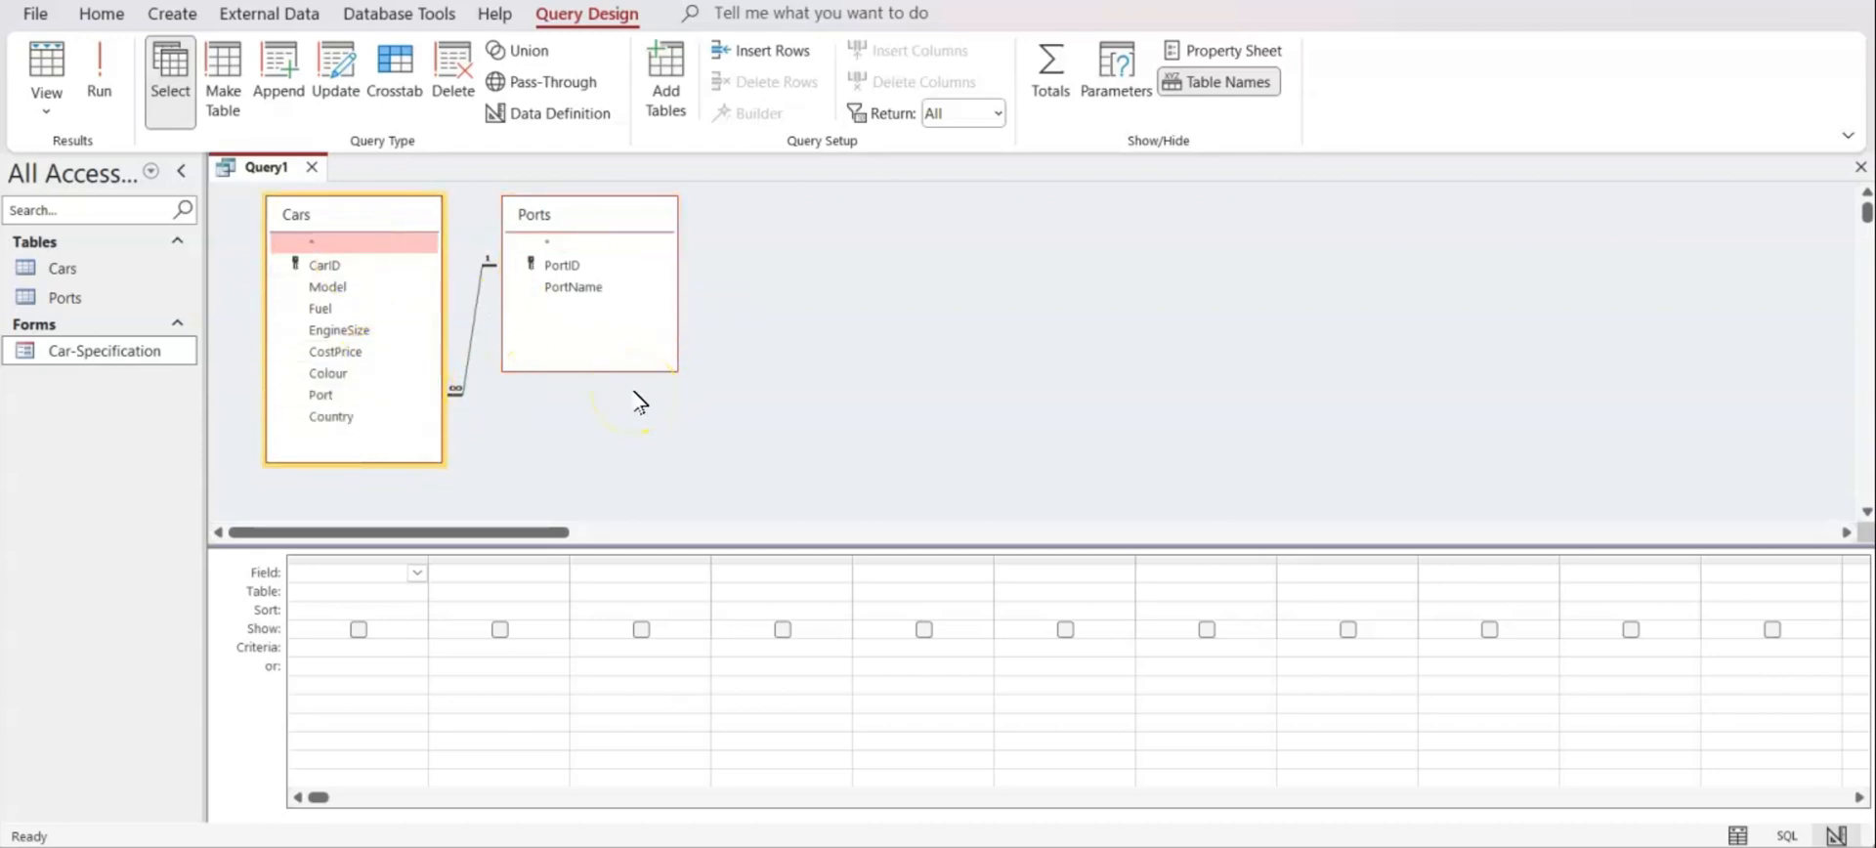
# Add CarID, Model, Fuel, EngineSize (twice), CostPrice and Colour from Cars, and PortName from Ports, to the query grid
pyautogui.doubleClick(322, 266)
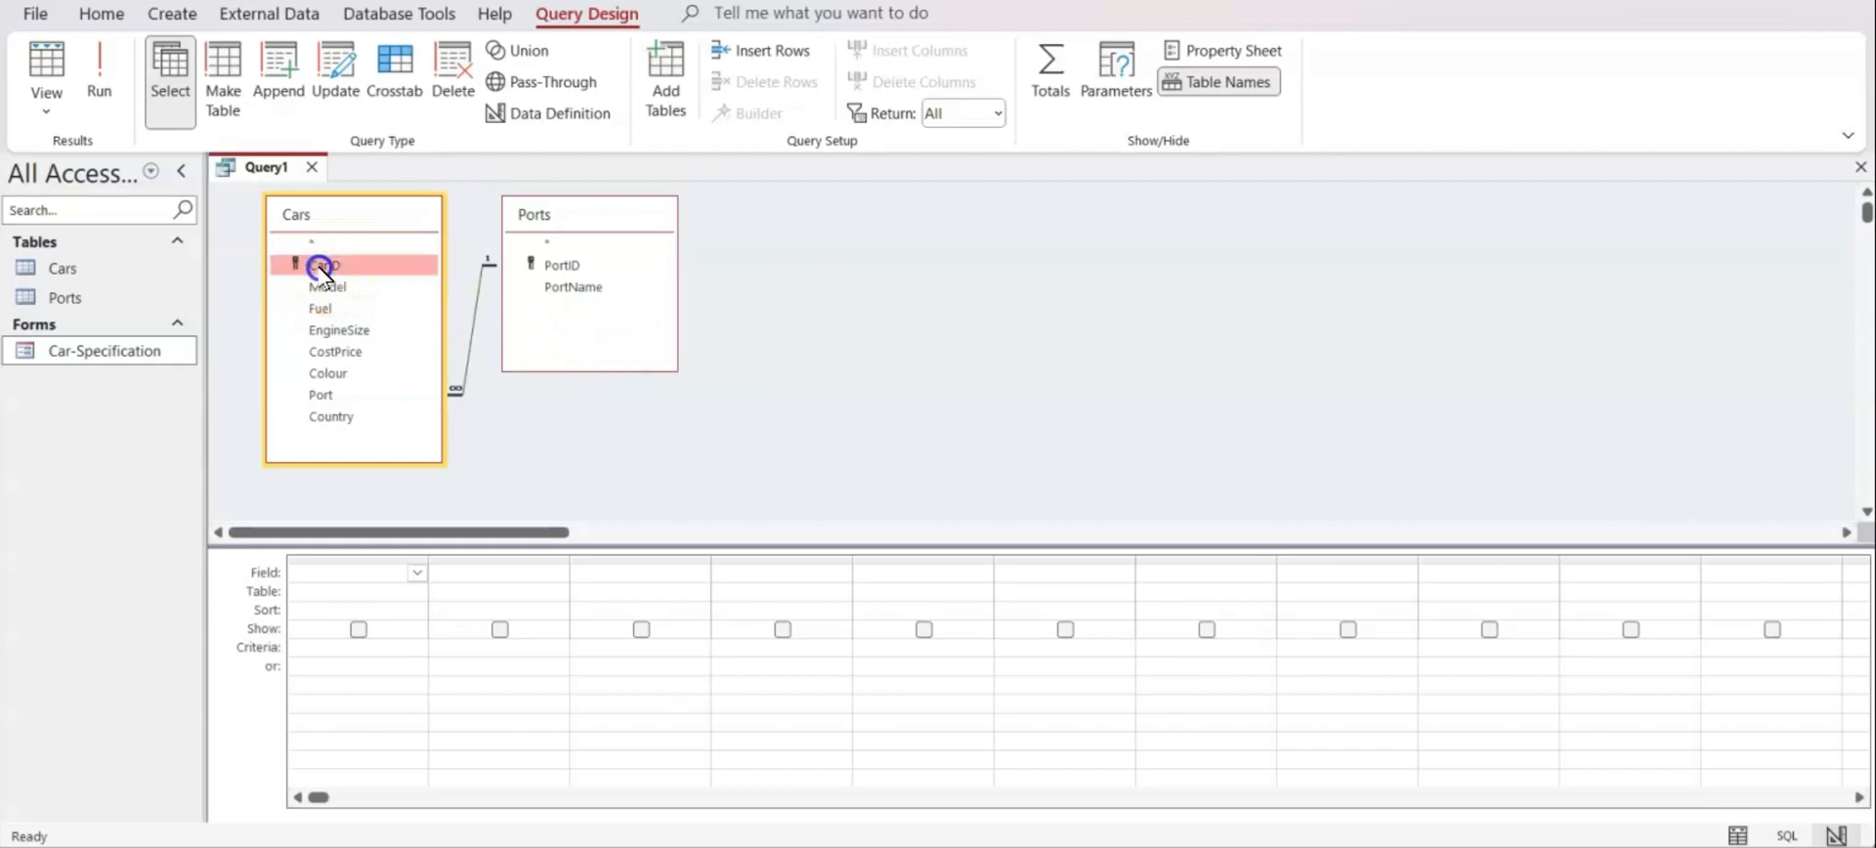
pyautogui.hotkey('alt', 'Tab')
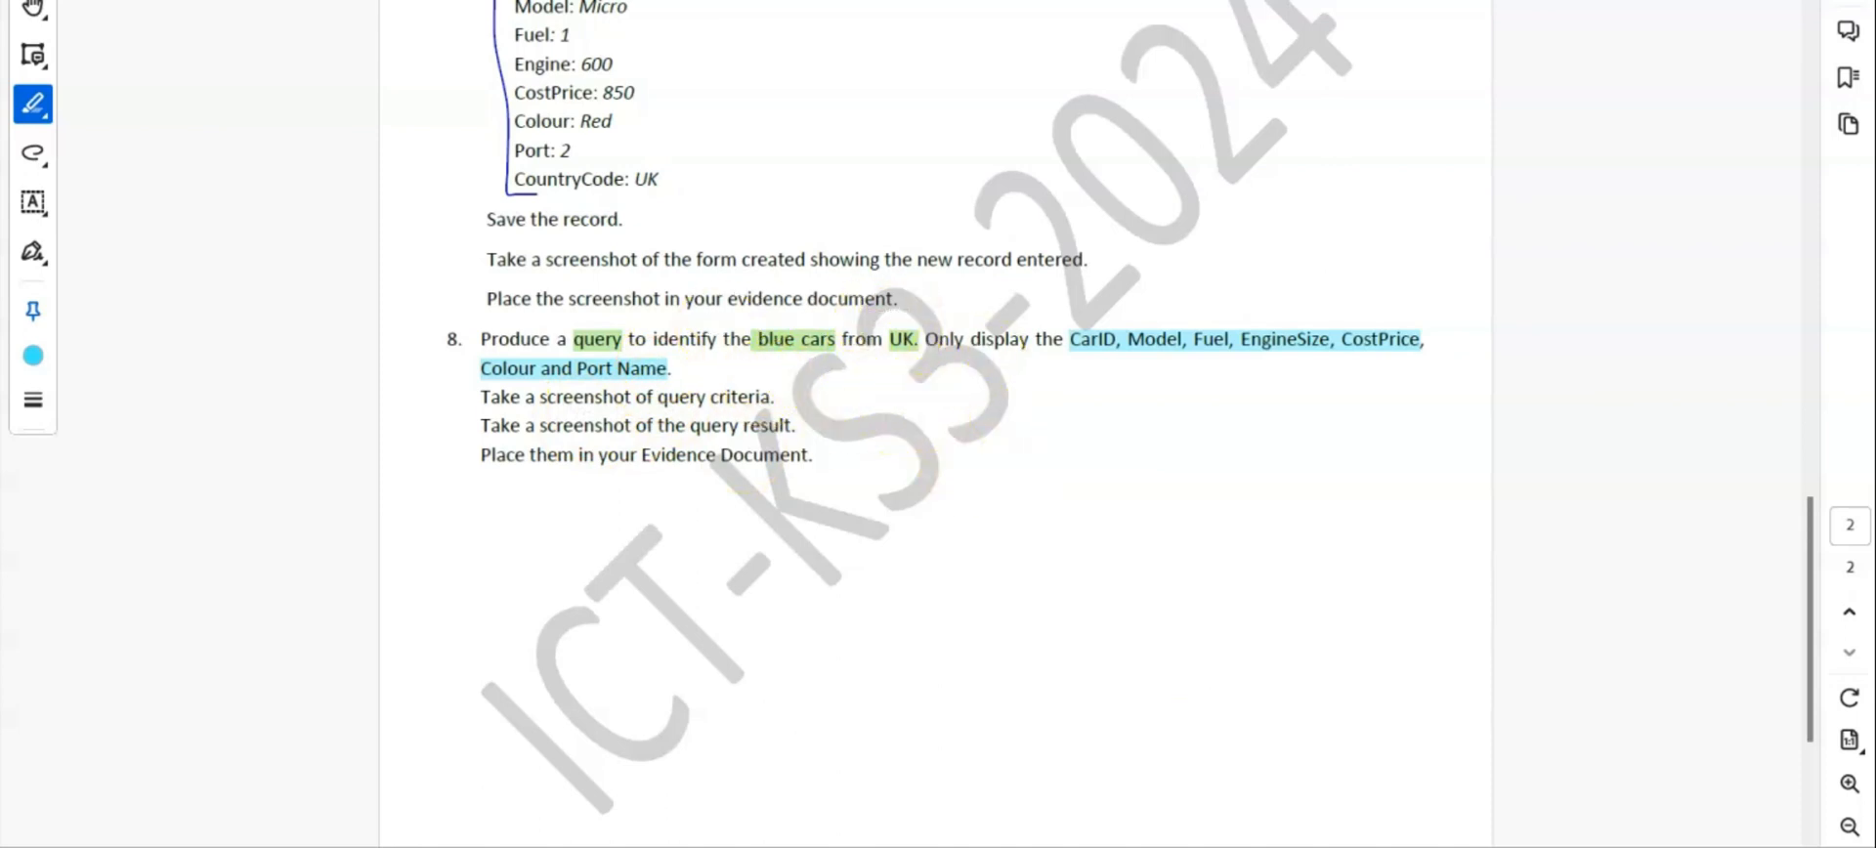
pyautogui.hotkey('alt', 'Tab')
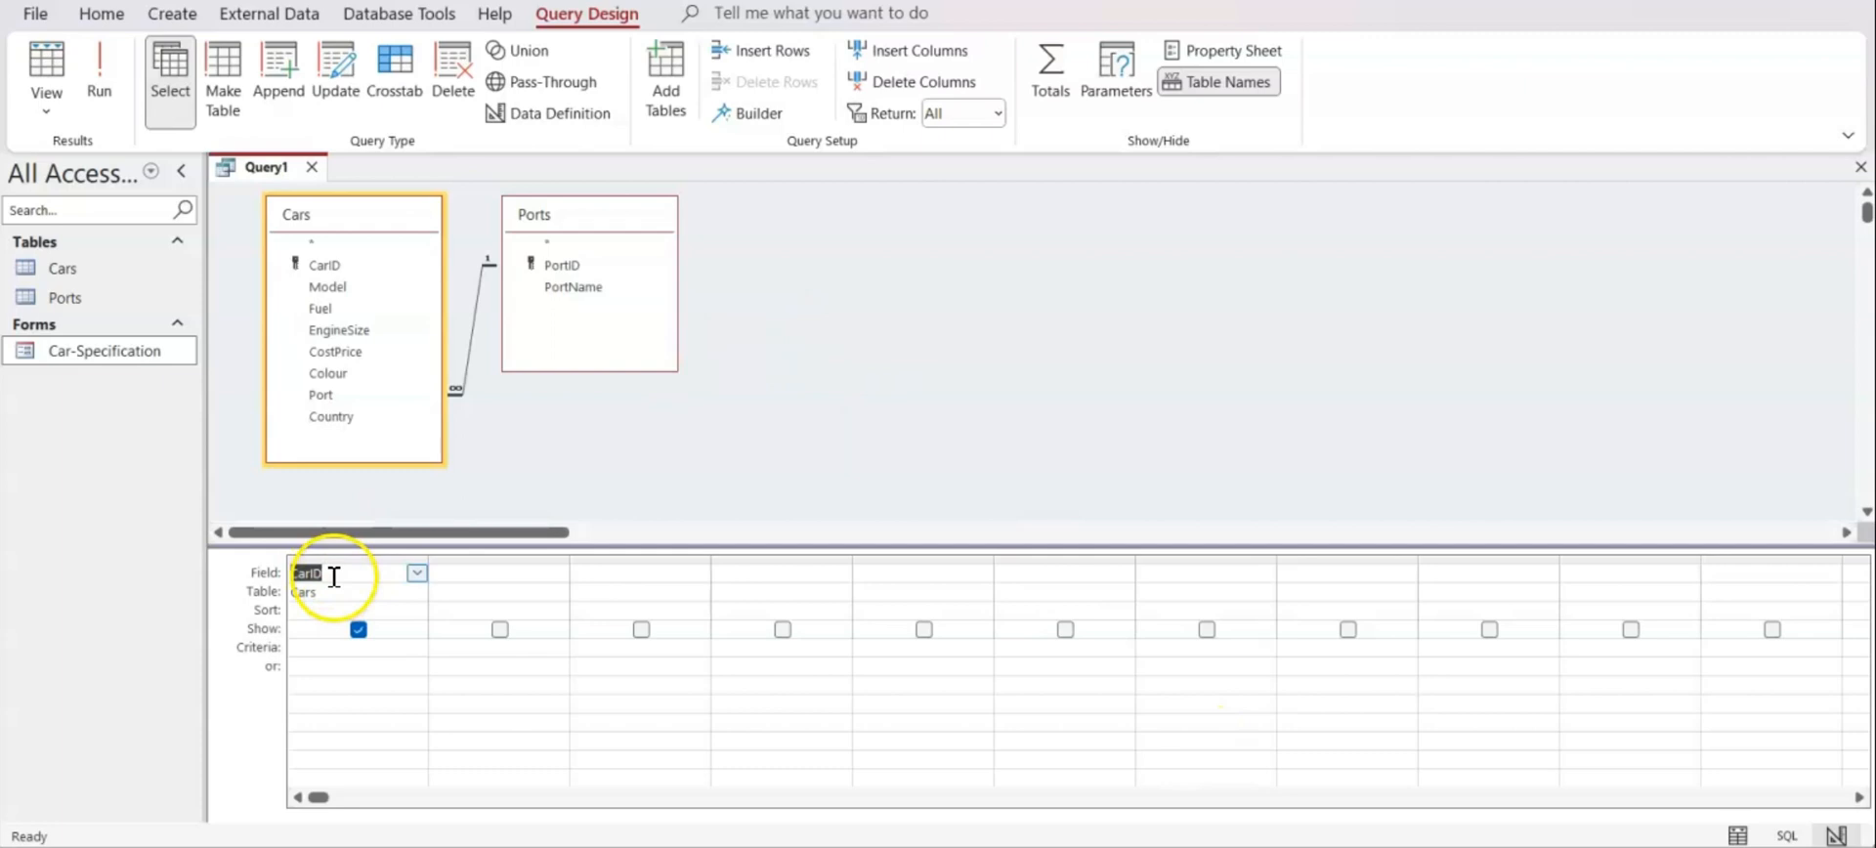
pyautogui.doubleClick(332, 288)
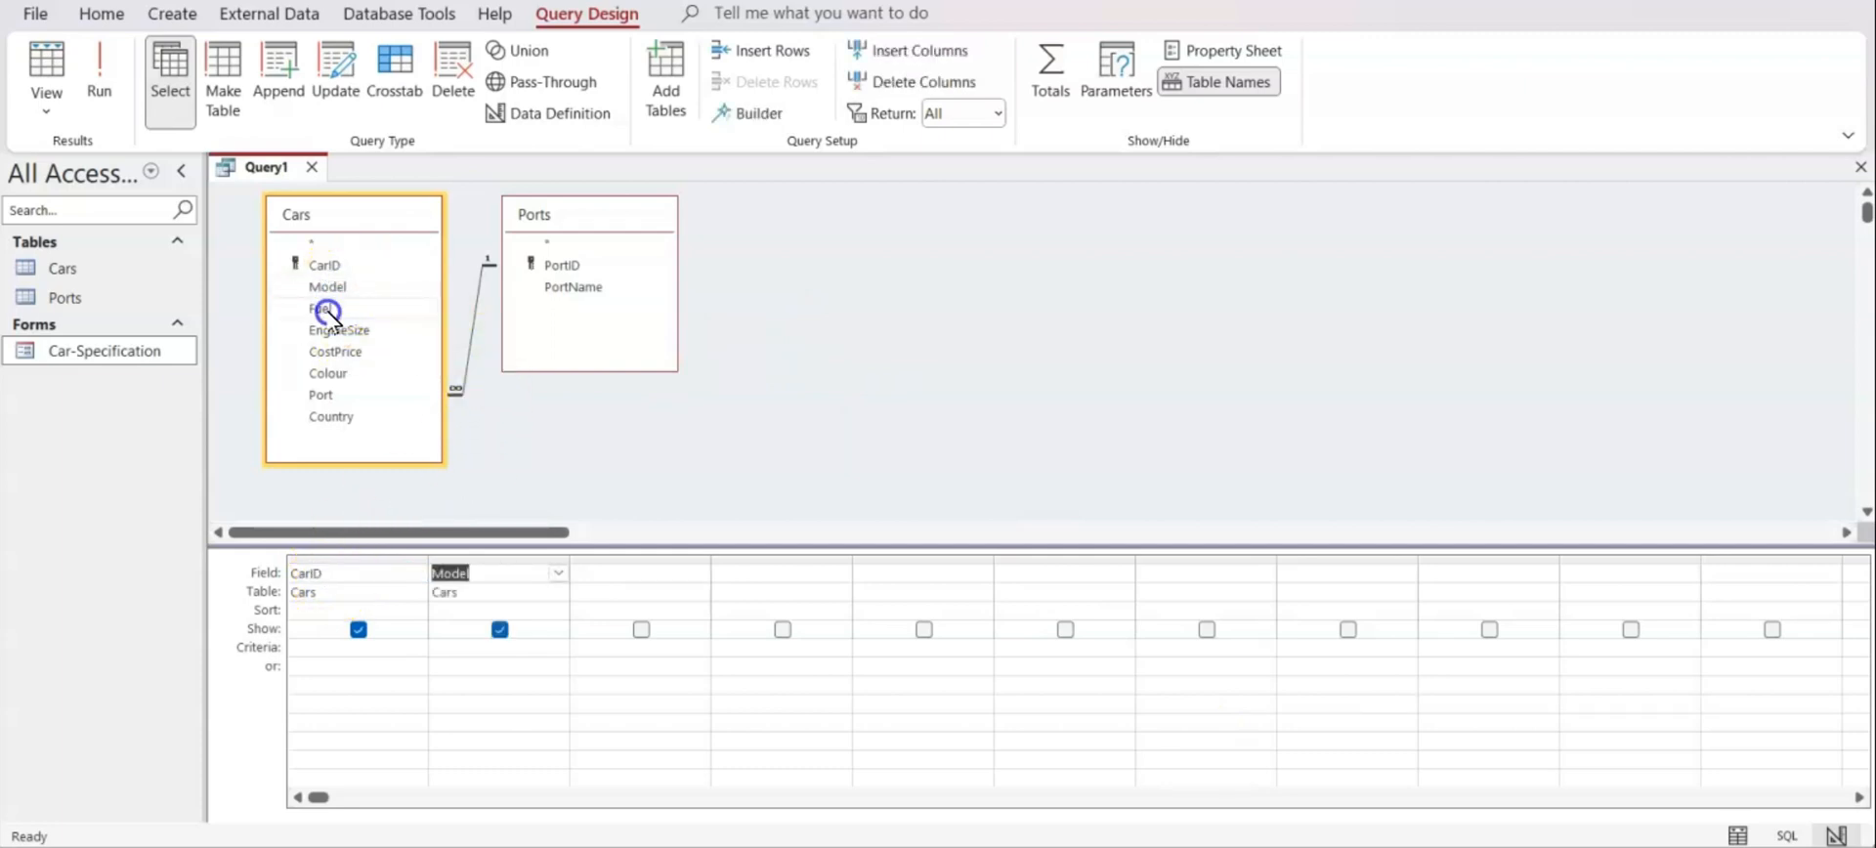
pyautogui.doubleClick(323, 308)
pyautogui.doubleClick(328, 330)
pyautogui.doubleClick(328, 330)
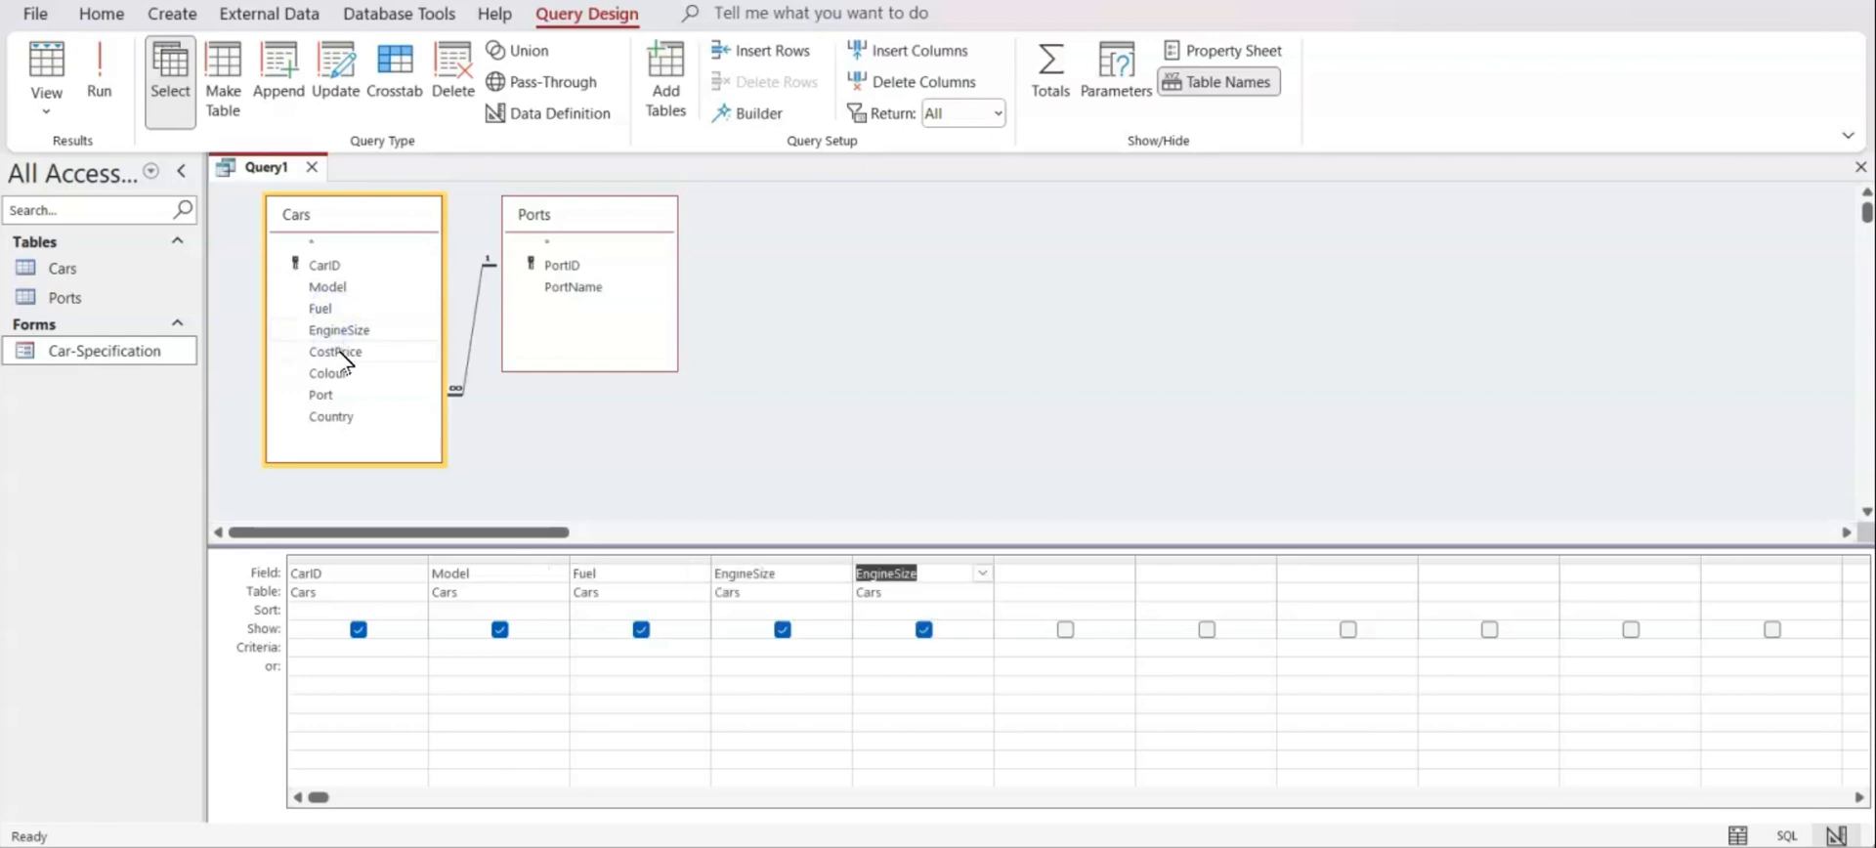
pyautogui.doubleClick(341, 355)
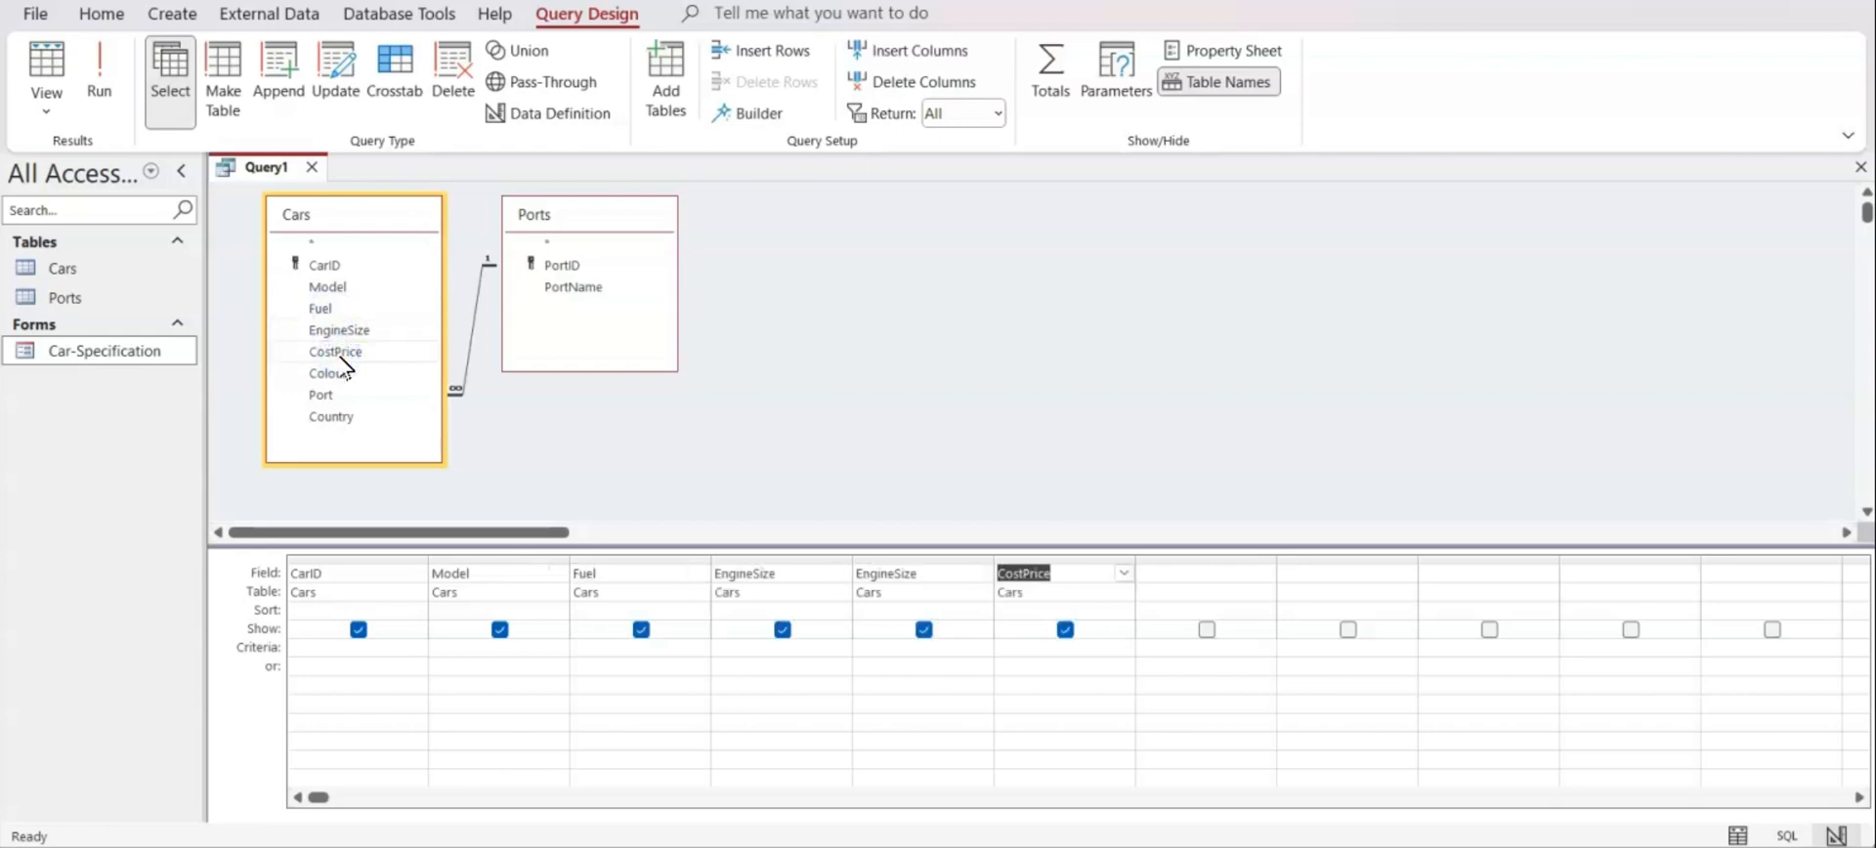
pyautogui.doubleClick(329, 373)
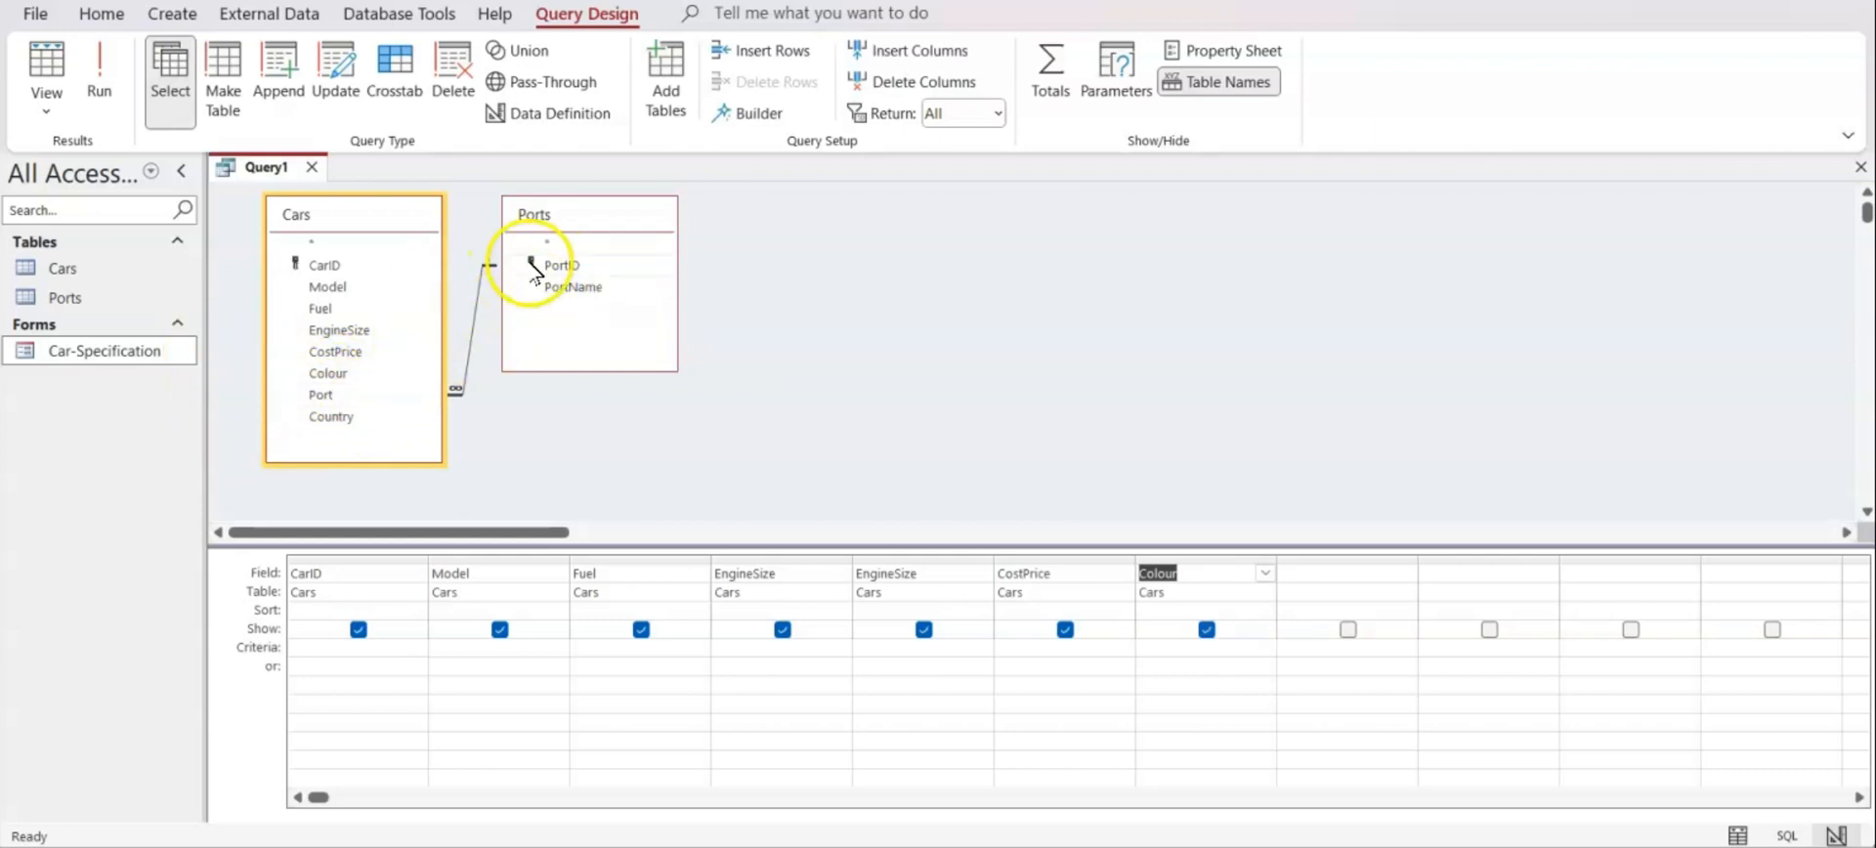
pyautogui.doubleClick(572, 286)
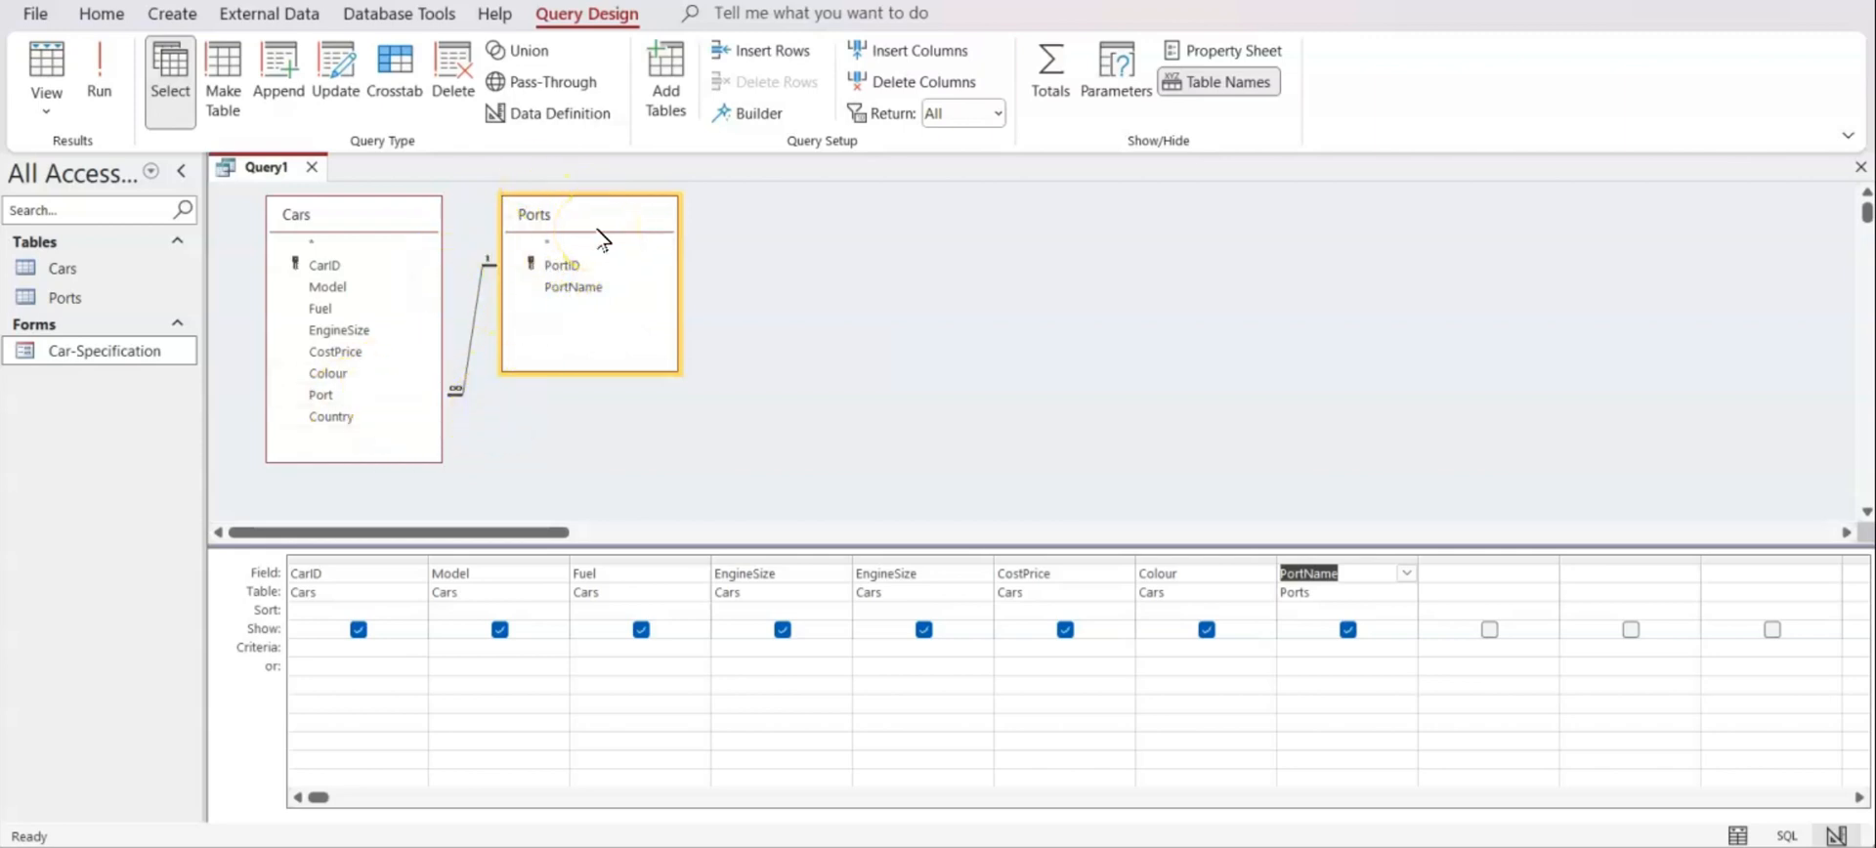
pyautogui.click(340, 395)
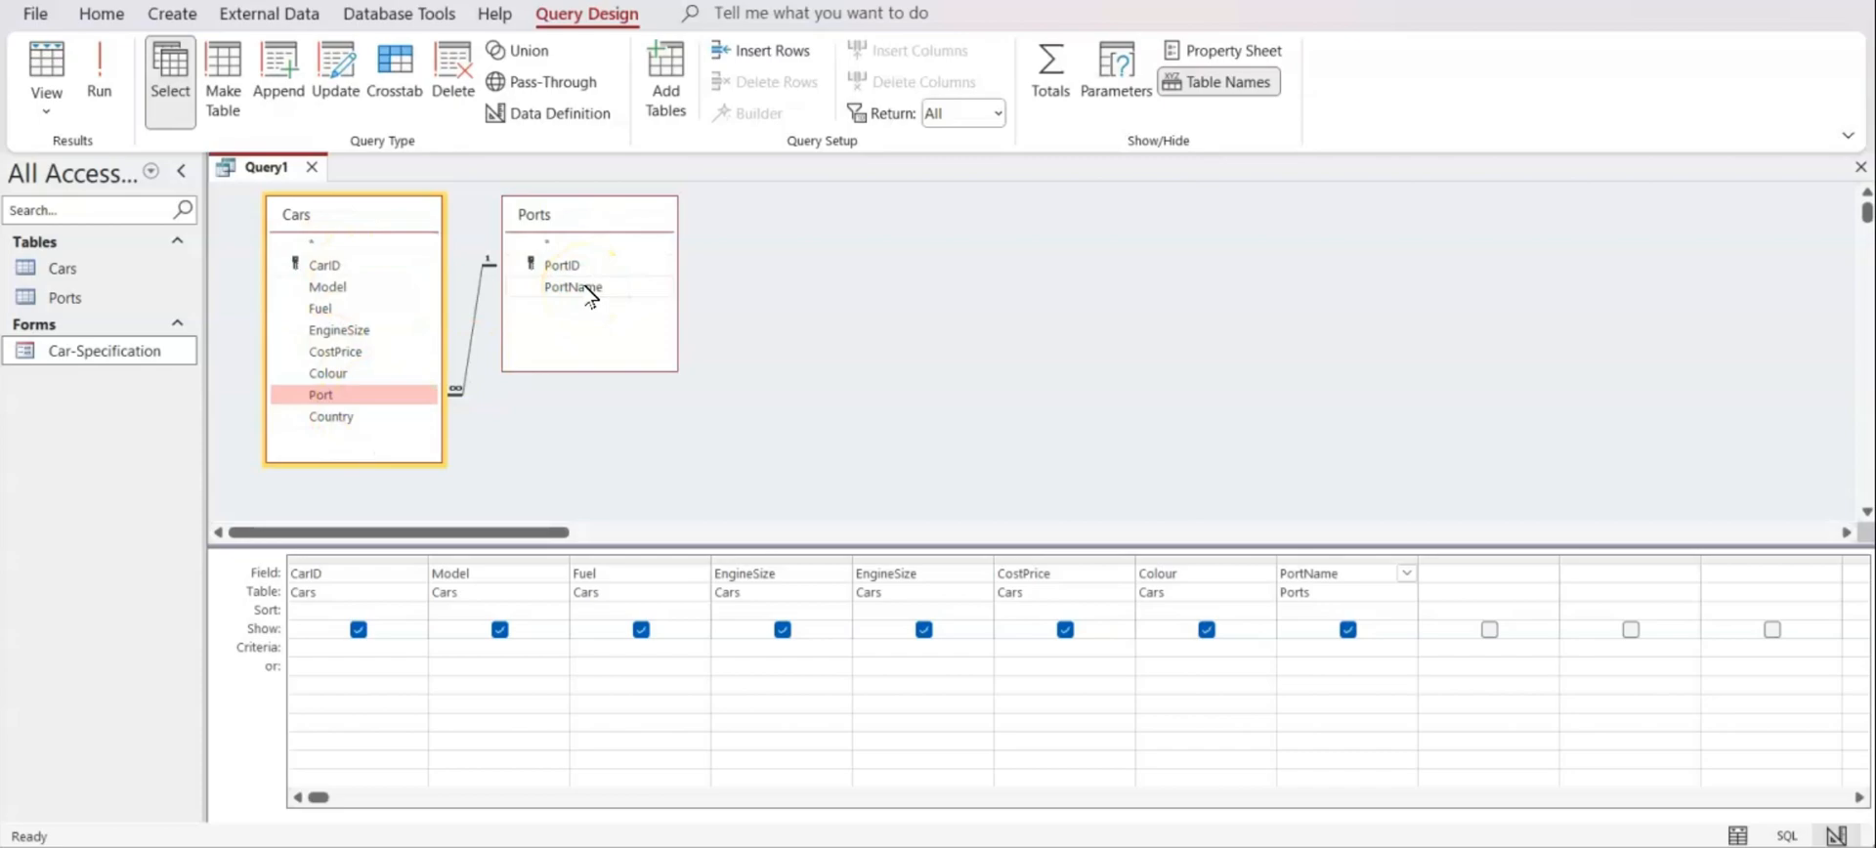
# Switch to the PDF worksheet and mark "blue cars" in task 8 with a blue freehand pen stroke
pyautogui.hotkey('alt', 'Tab')
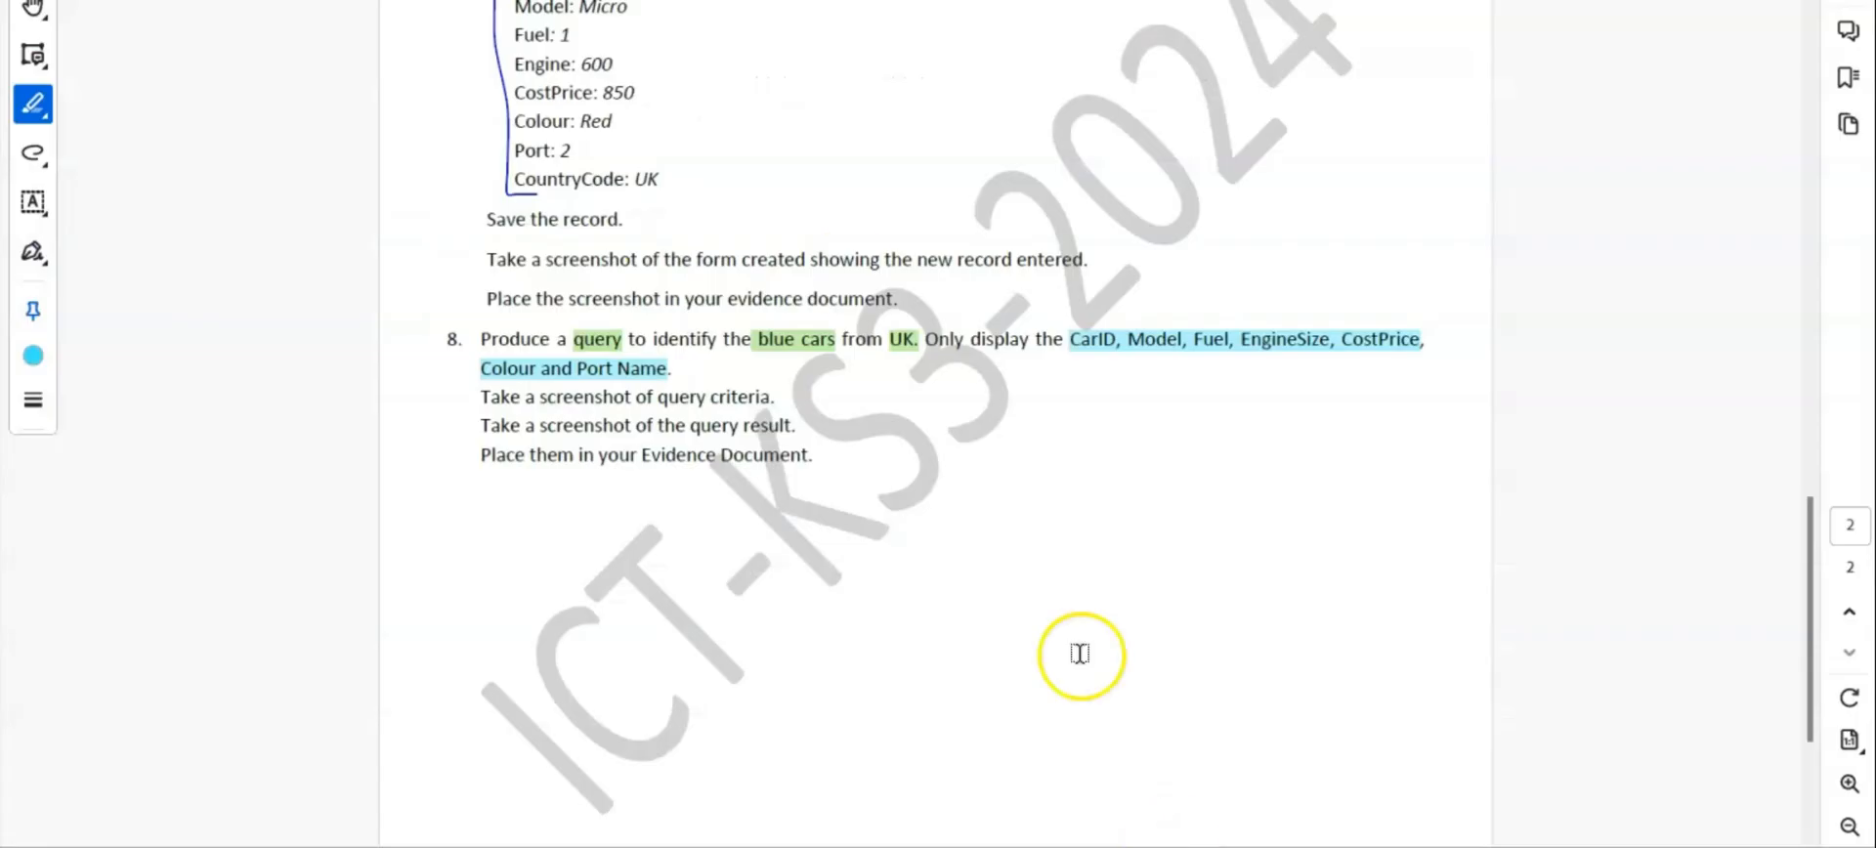
pyautogui.click(35, 154)
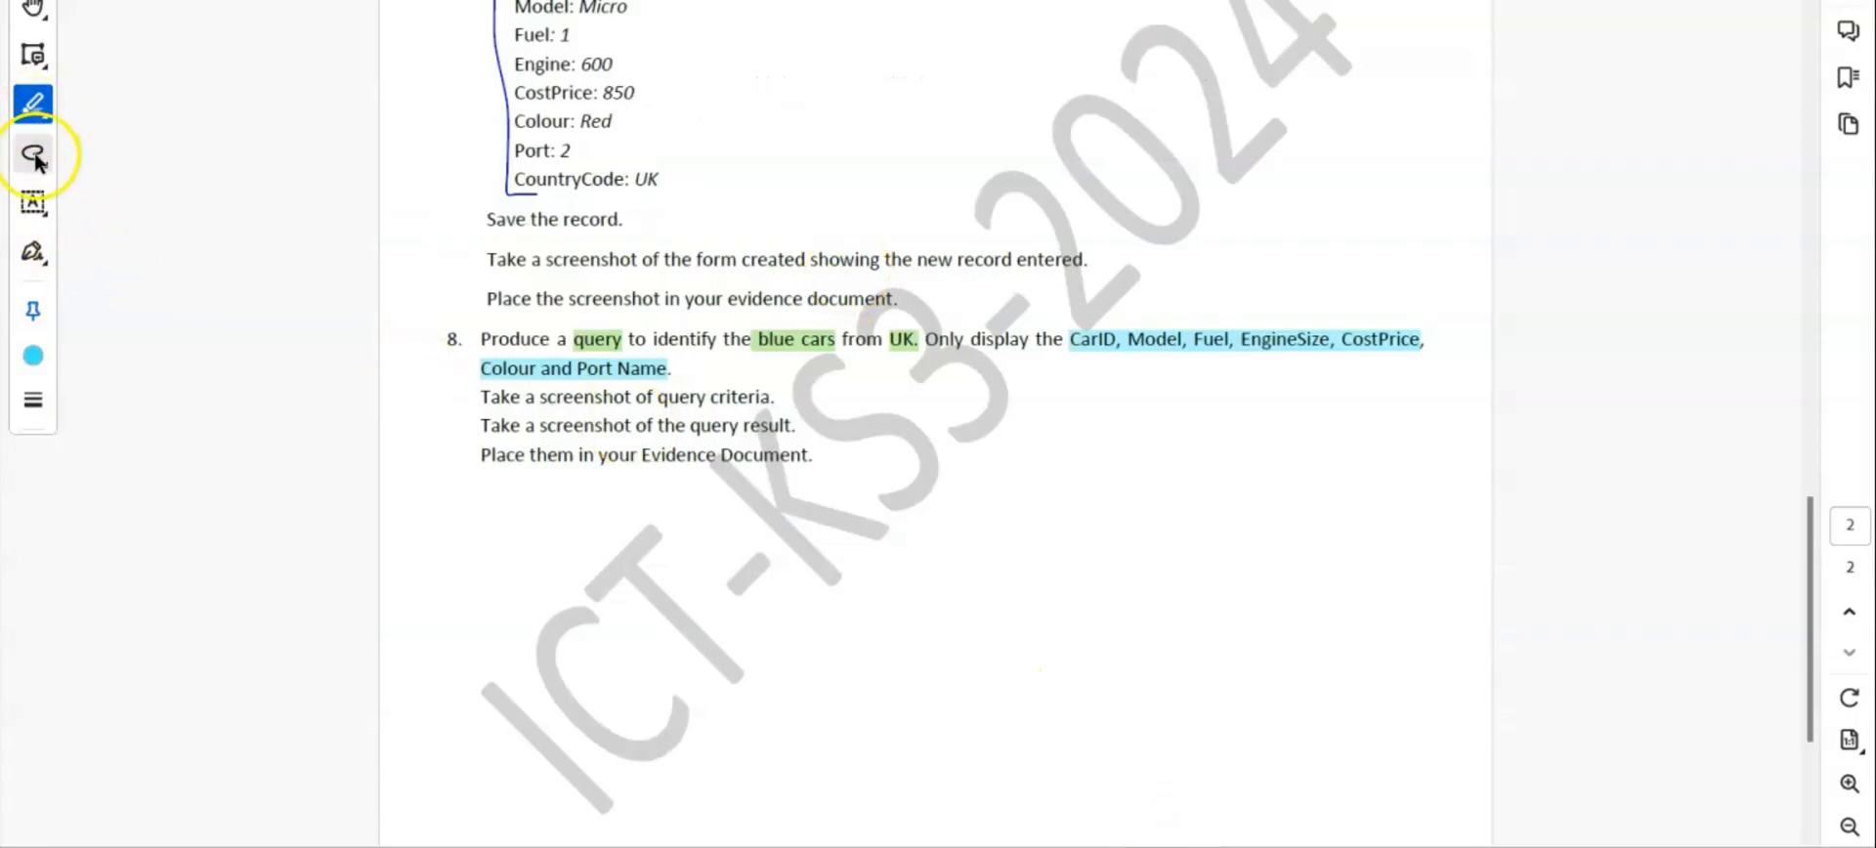
pyautogui.moveTo(782, 346); pyautogui.dragTo(803, 319)
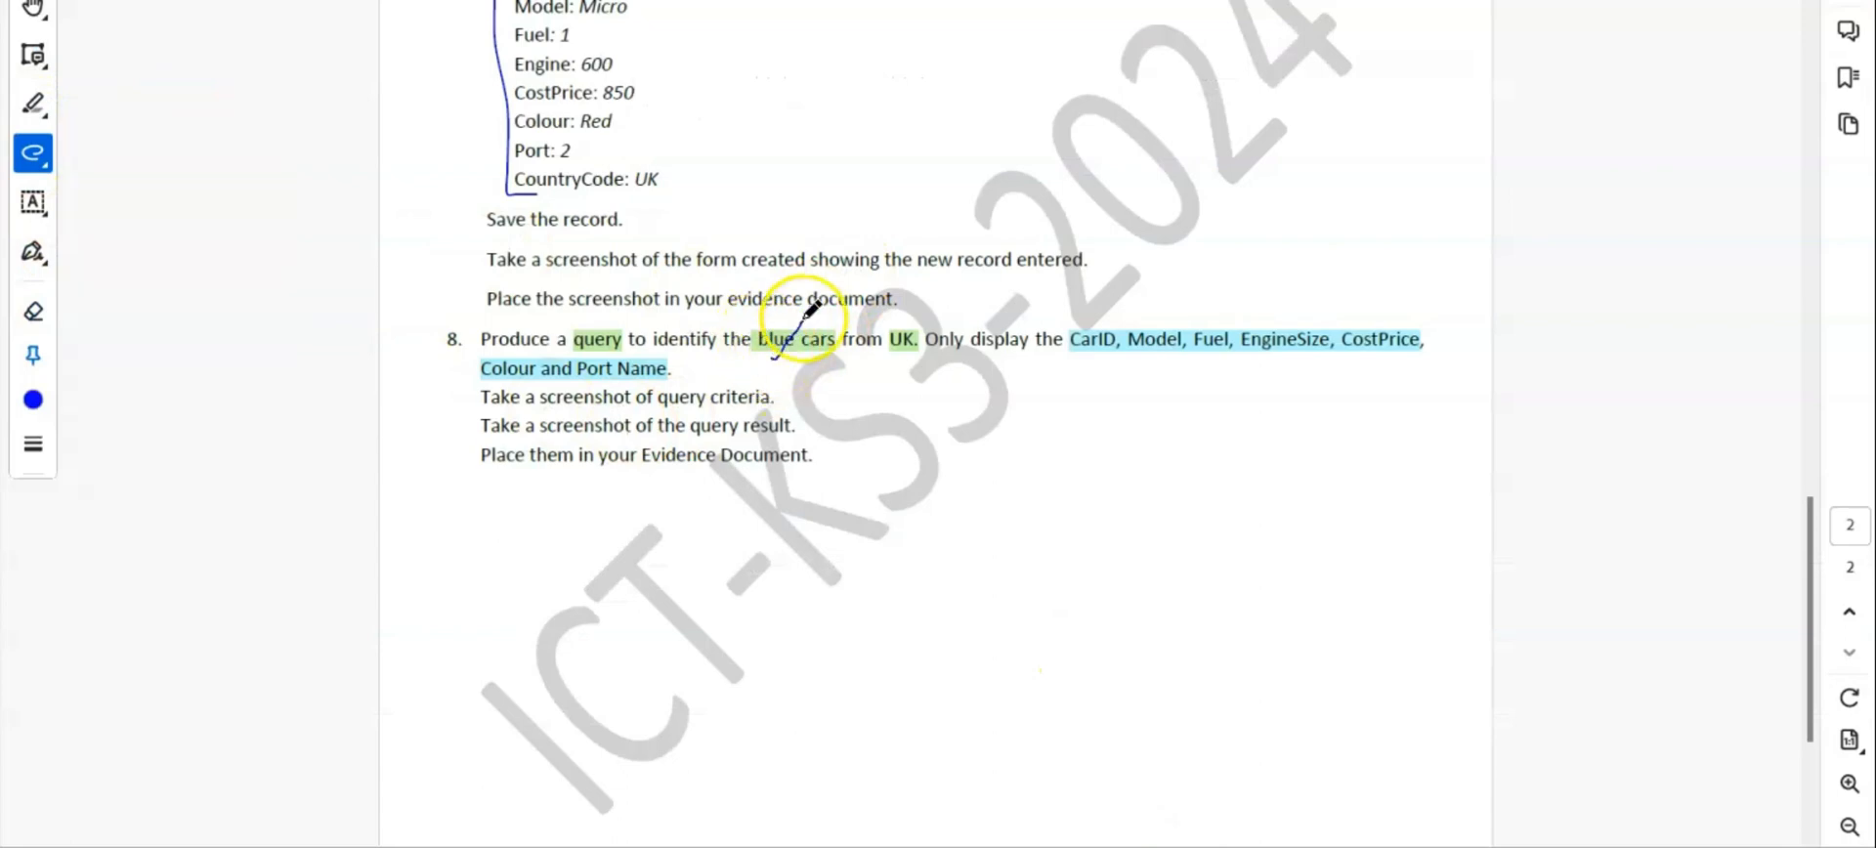
pyautogui.moveTo(1298, 846)
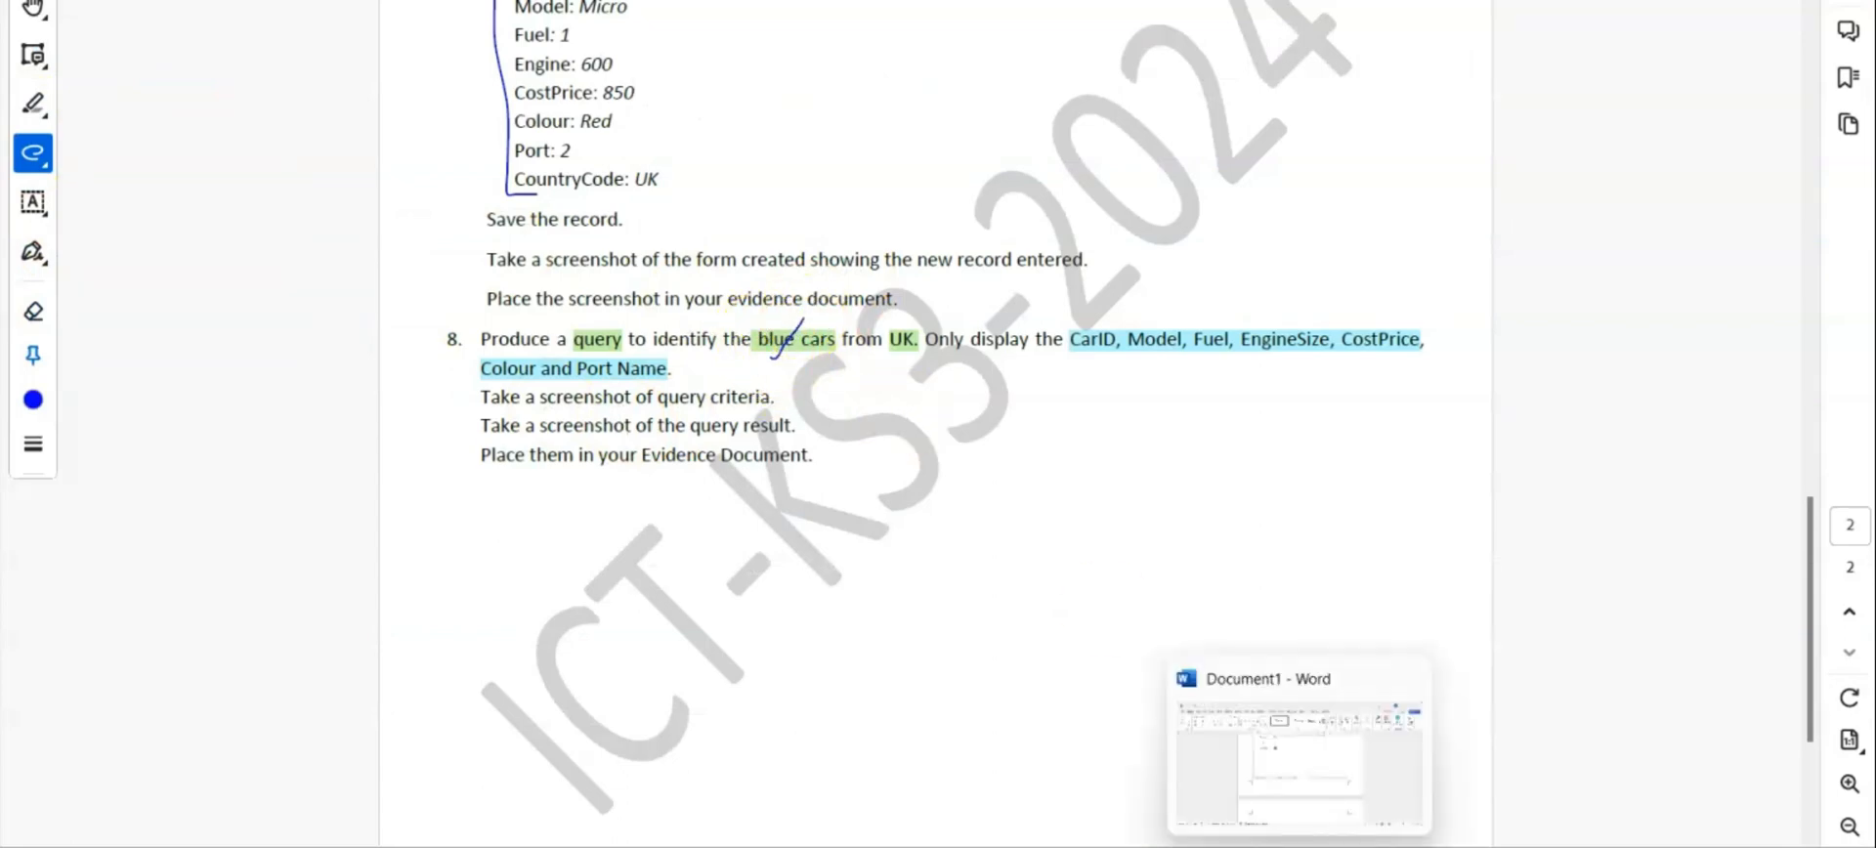
# Set the Colour criterion to "Blue" in the Access query and circle "UK" in task 8 of the PDF worksheet
pyautogui.click(1211, 846)
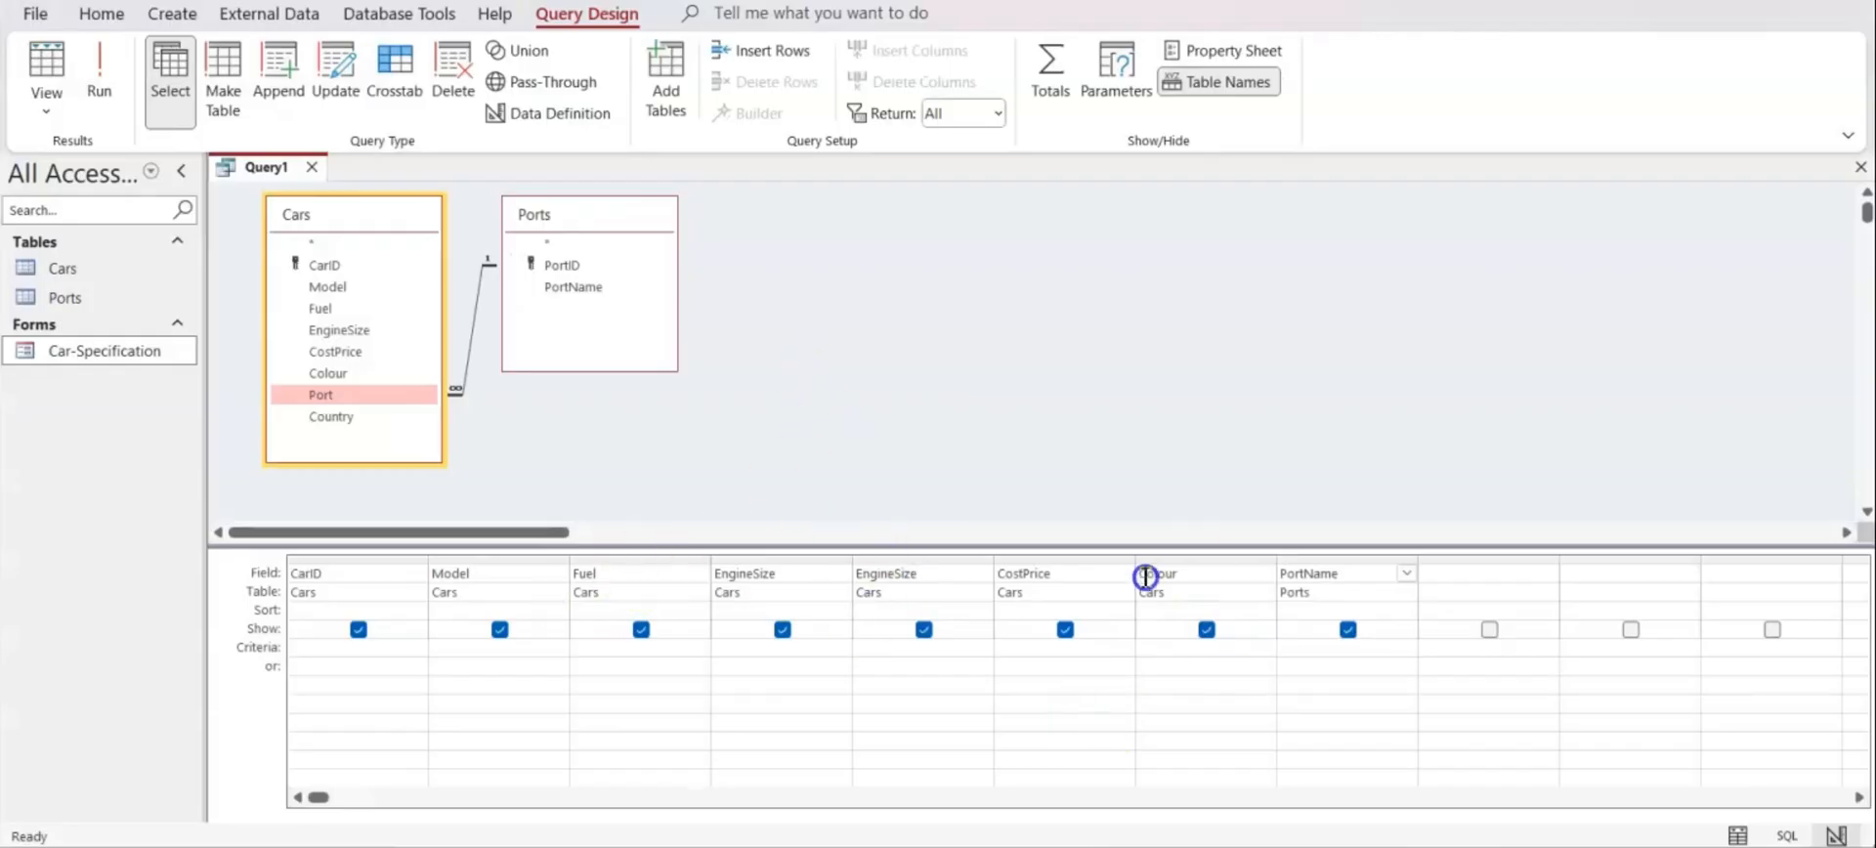
pyautogui.click(1148, 646)
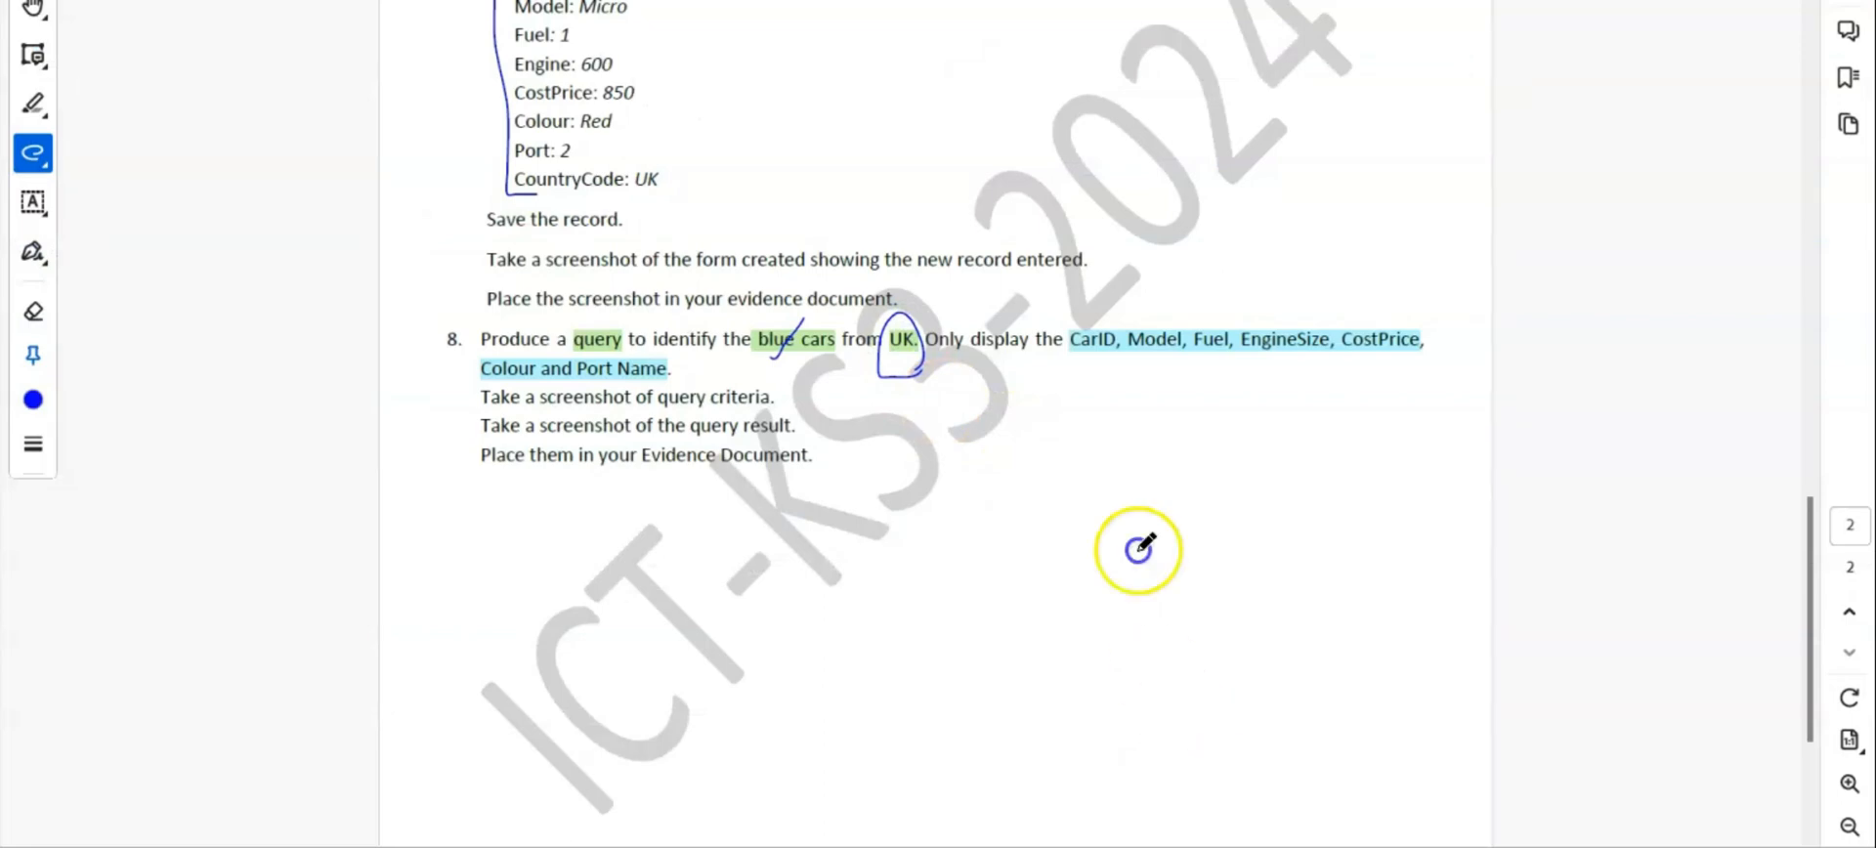
pyautogui.moveTo(1247, 844)
pyautogui.click(1249, 781)
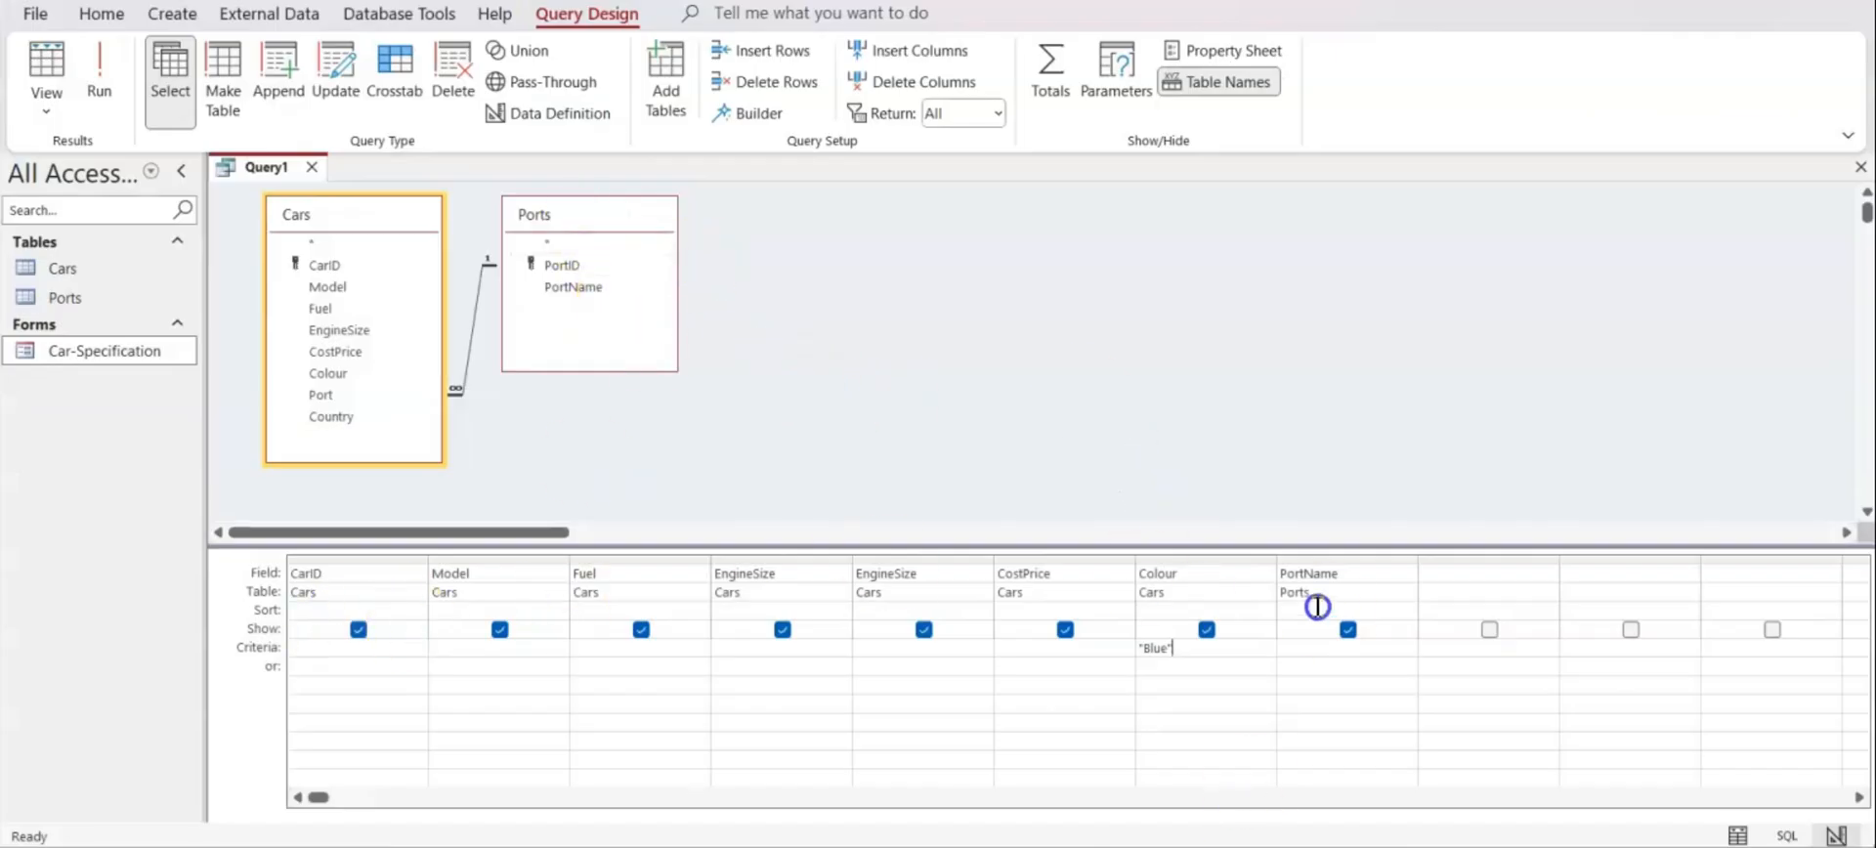
# Add the Cars table's Country field to the query, hide it from the results, and set its criterion to "UK"
pyautogui.doubleClick(334, 418)
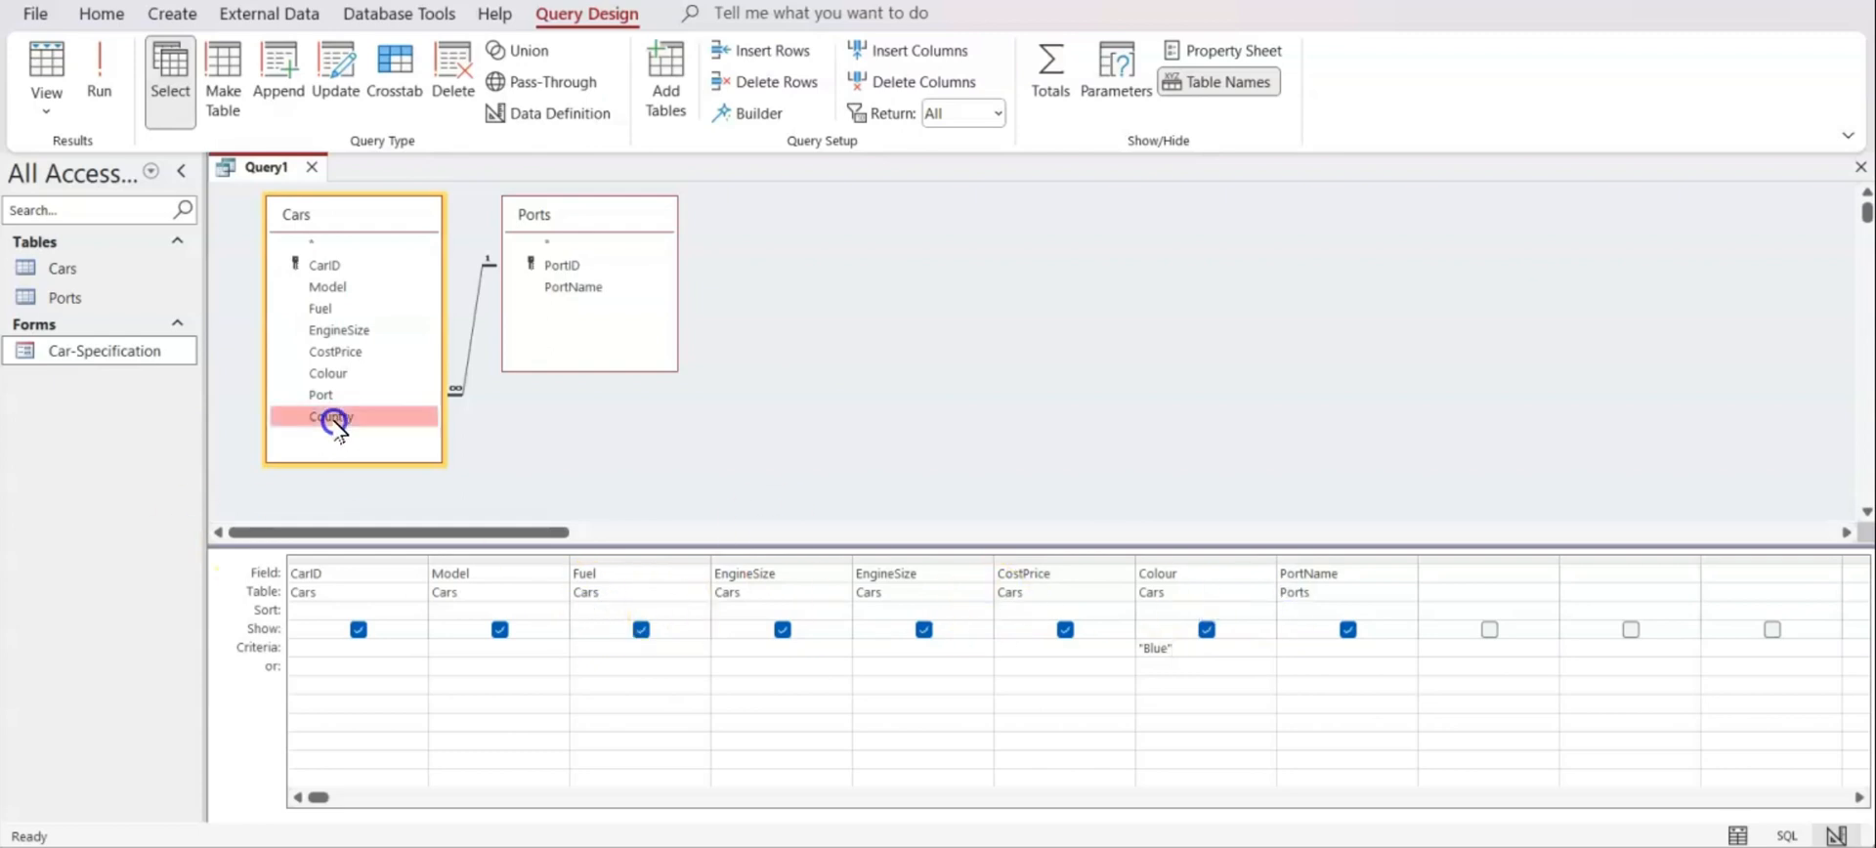
pyautogui.click(1490, 629)
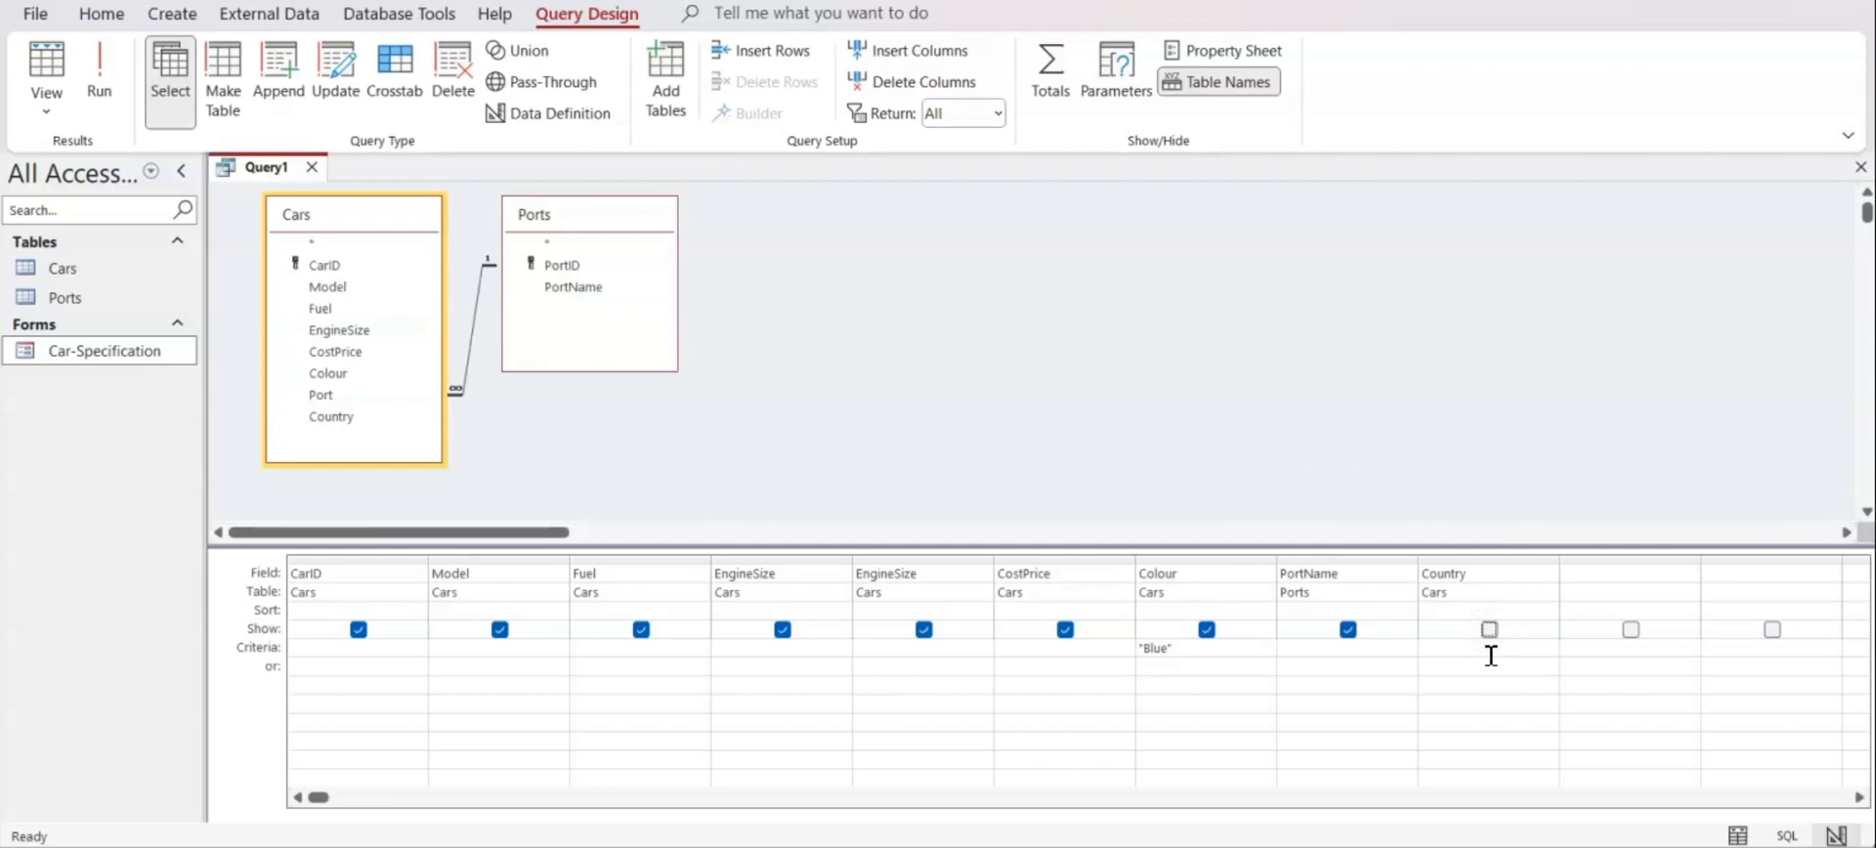
pyautogui.click(1464, 649)
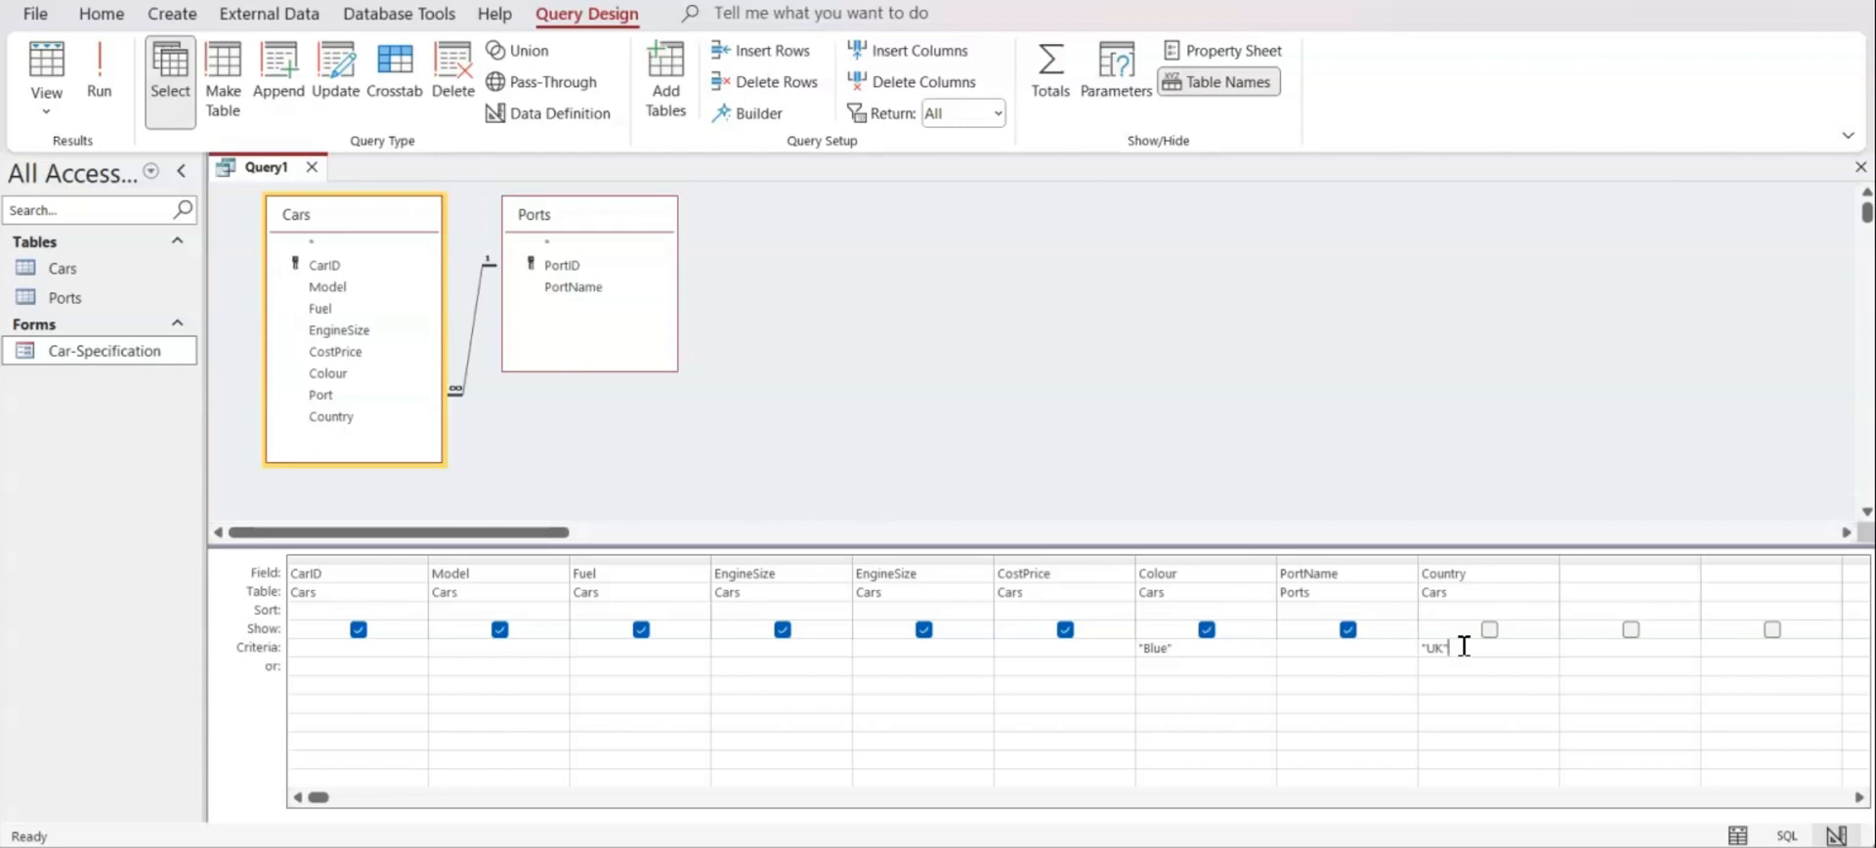
# Run the query with Country hidden and with it shown to compare the results, and leave Country hidden in the design
pyautogui.click(99, 67)
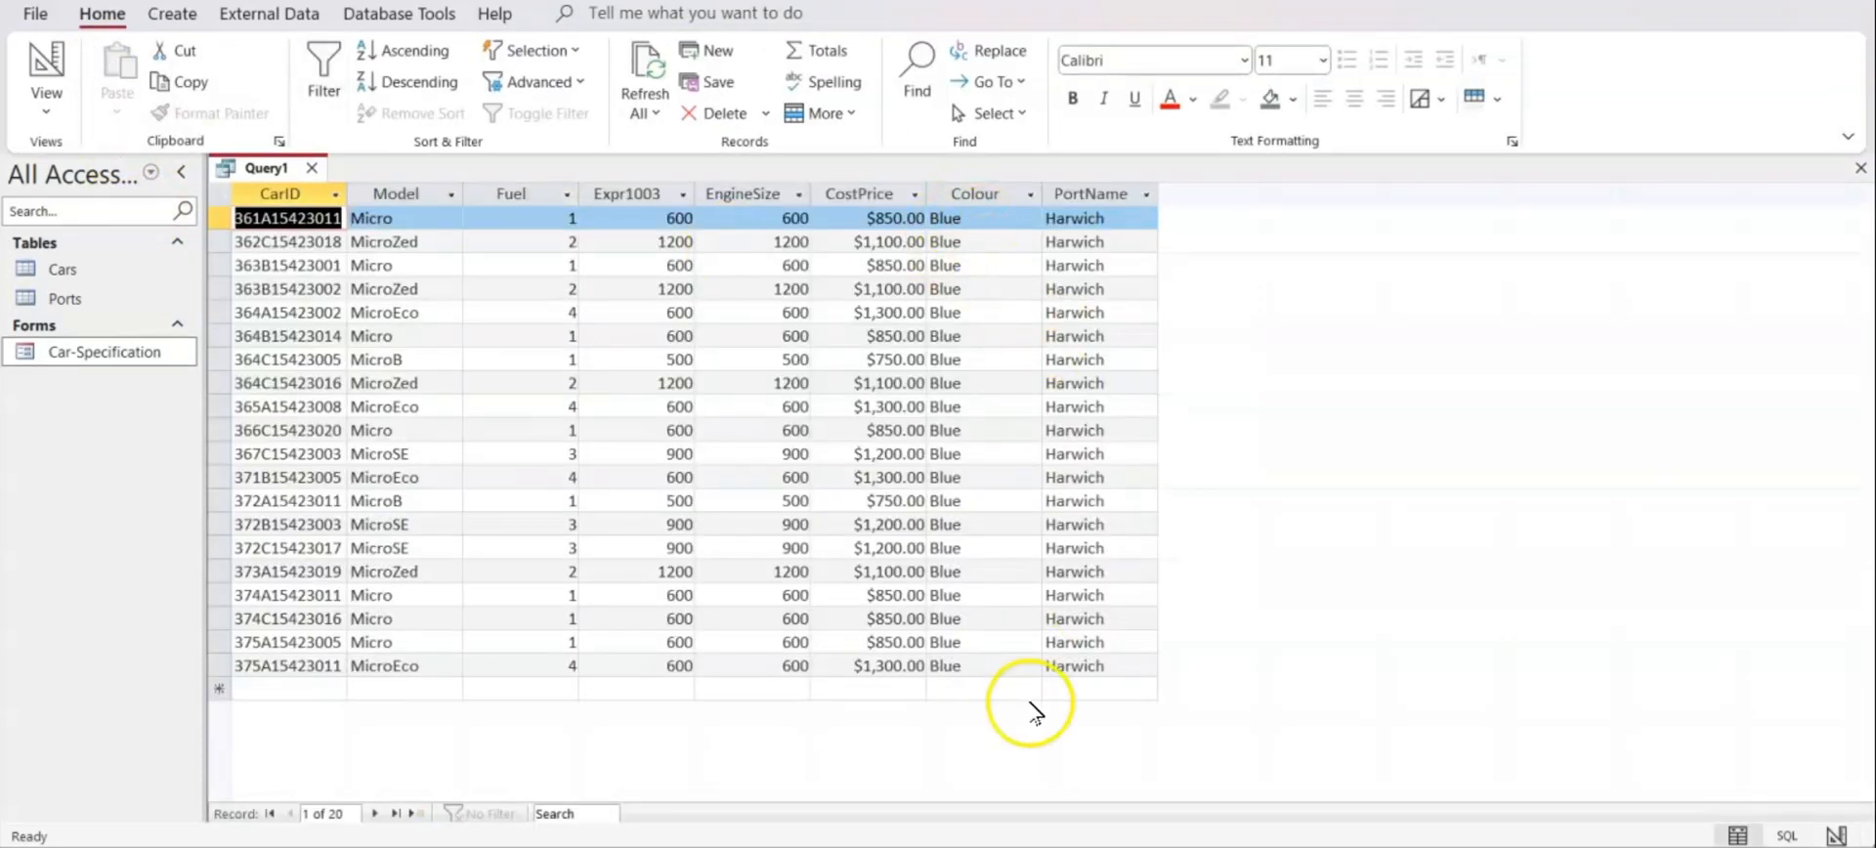
pyautogui.click(49, 77)
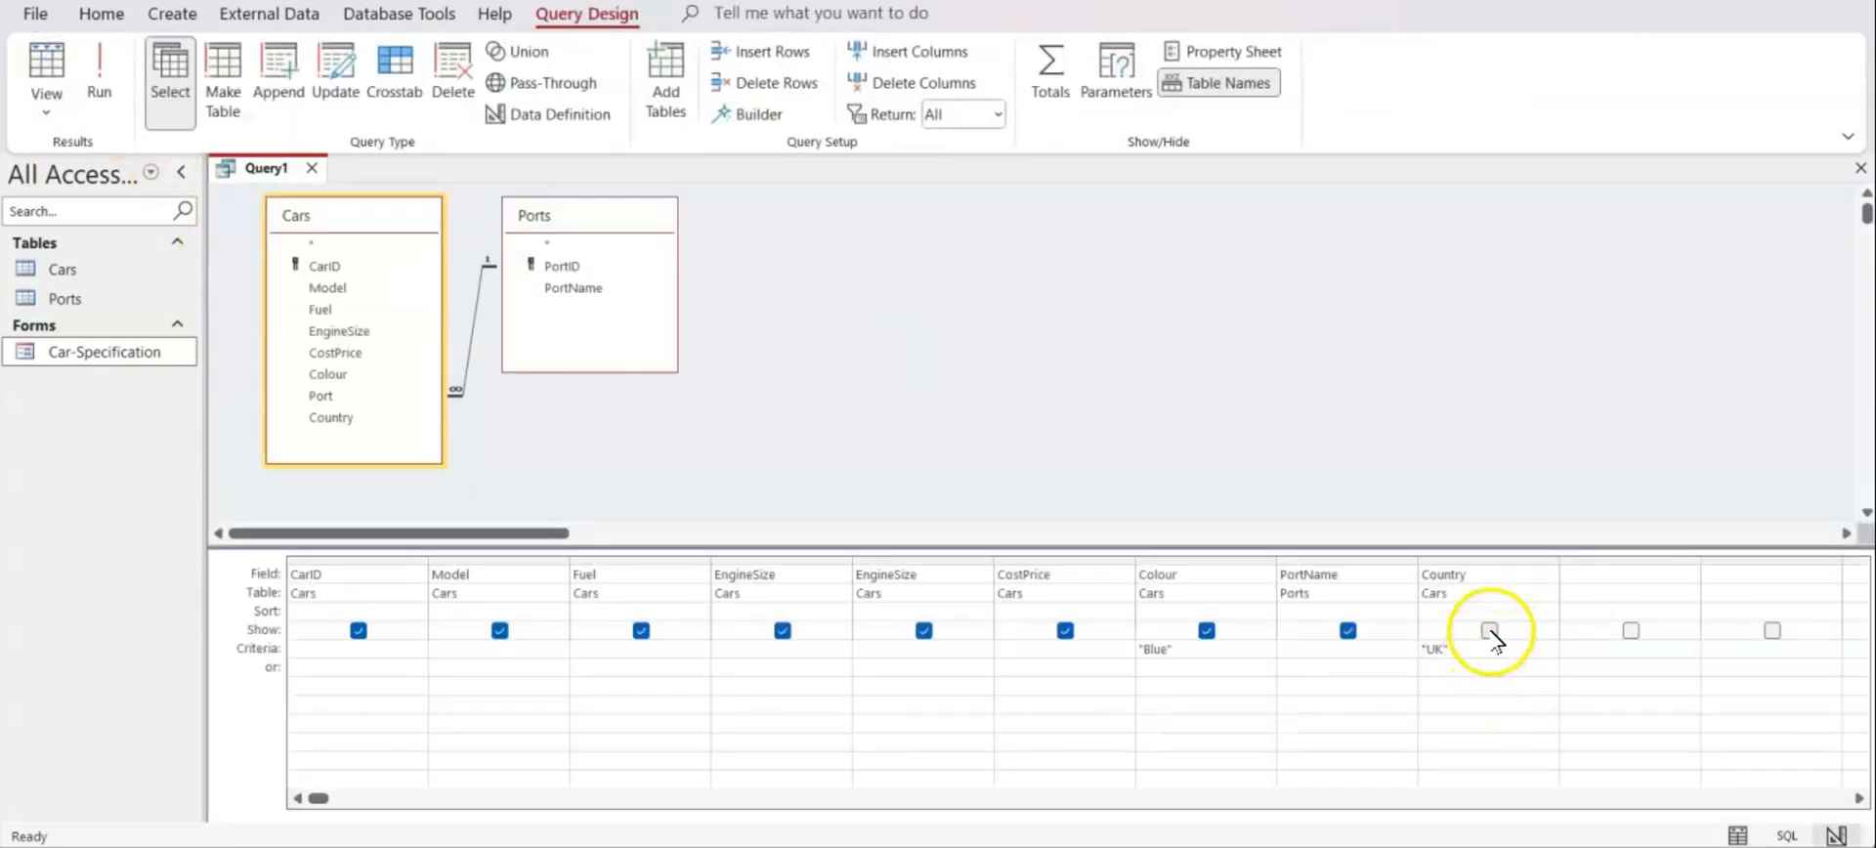
pyautogui.click(1489, 631)
pyautogui.click(100, 68)
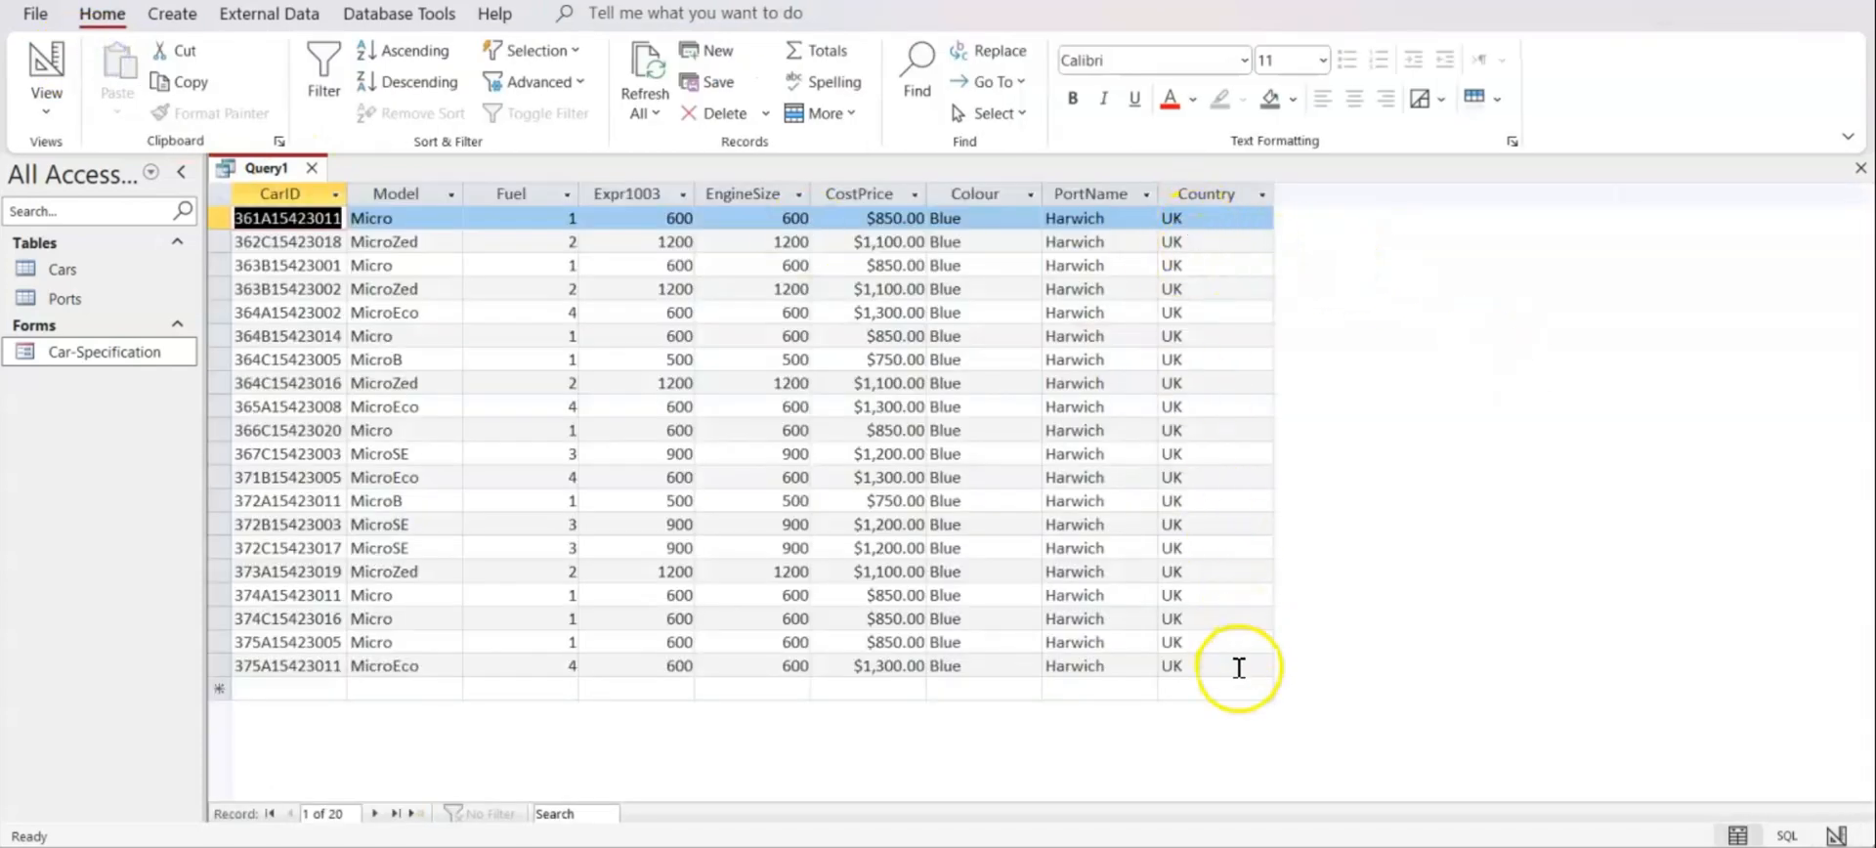
pyautogui.click(47, 68)
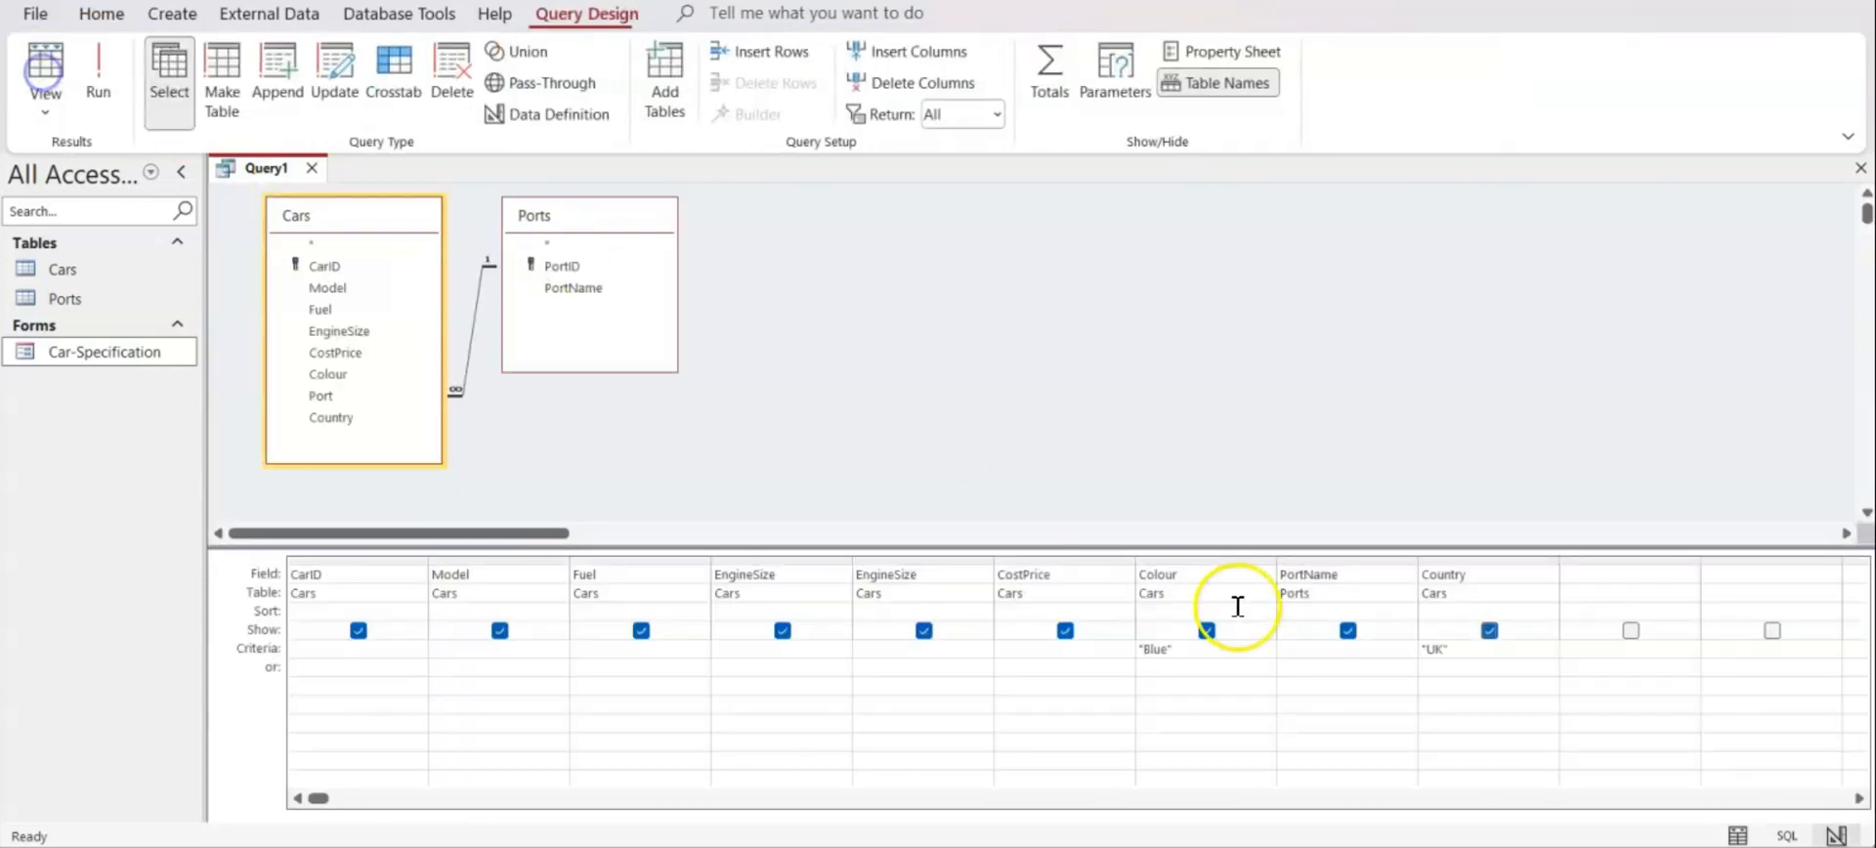
pyautogui.click(1489, 631)
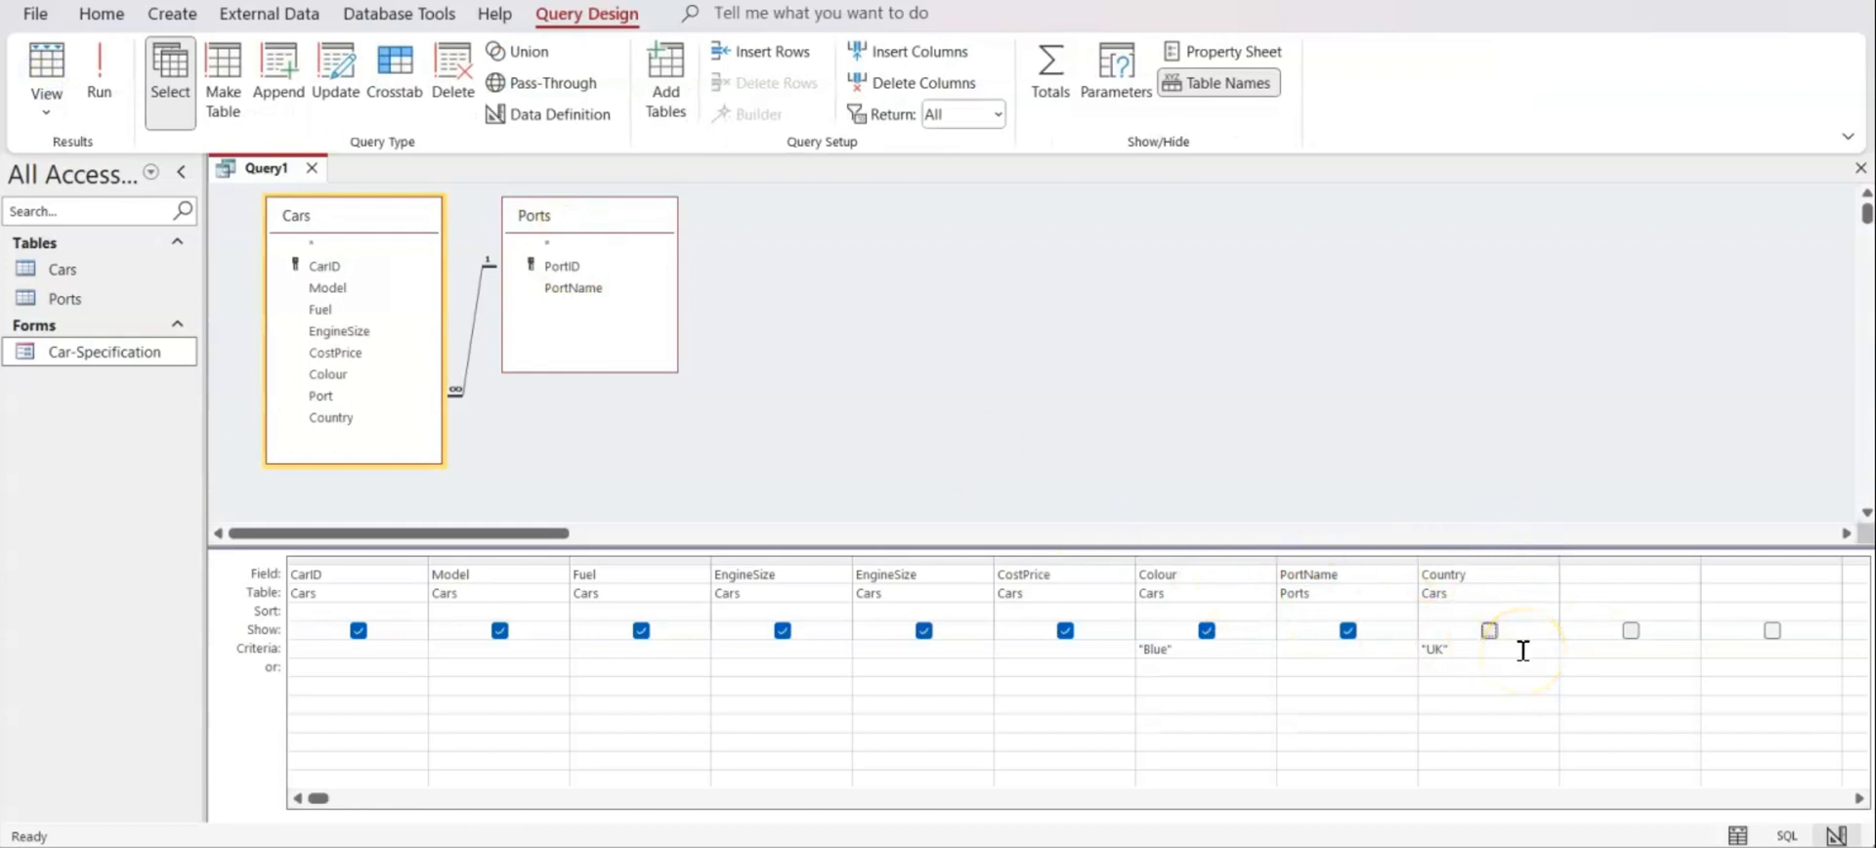
# Save the query as Query1 and capture a screenshot of its design, including both field lists and the criteria grid
pyautogui.hotkey('ctrl', 's')
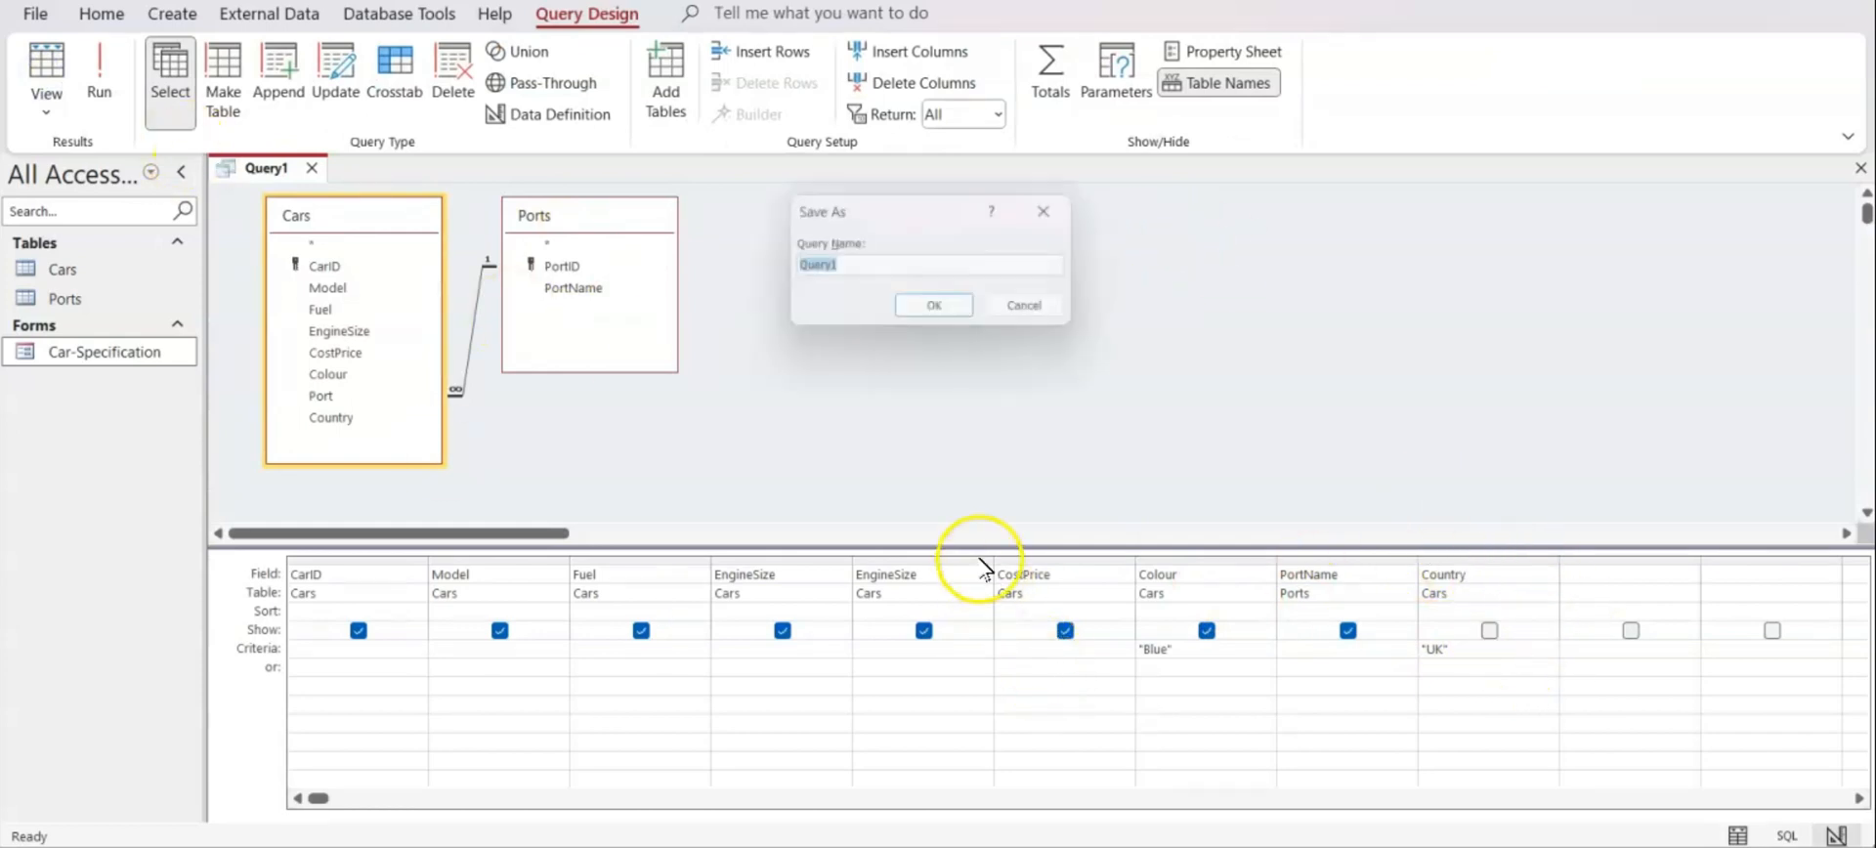
pyautogui.click(948, 313)
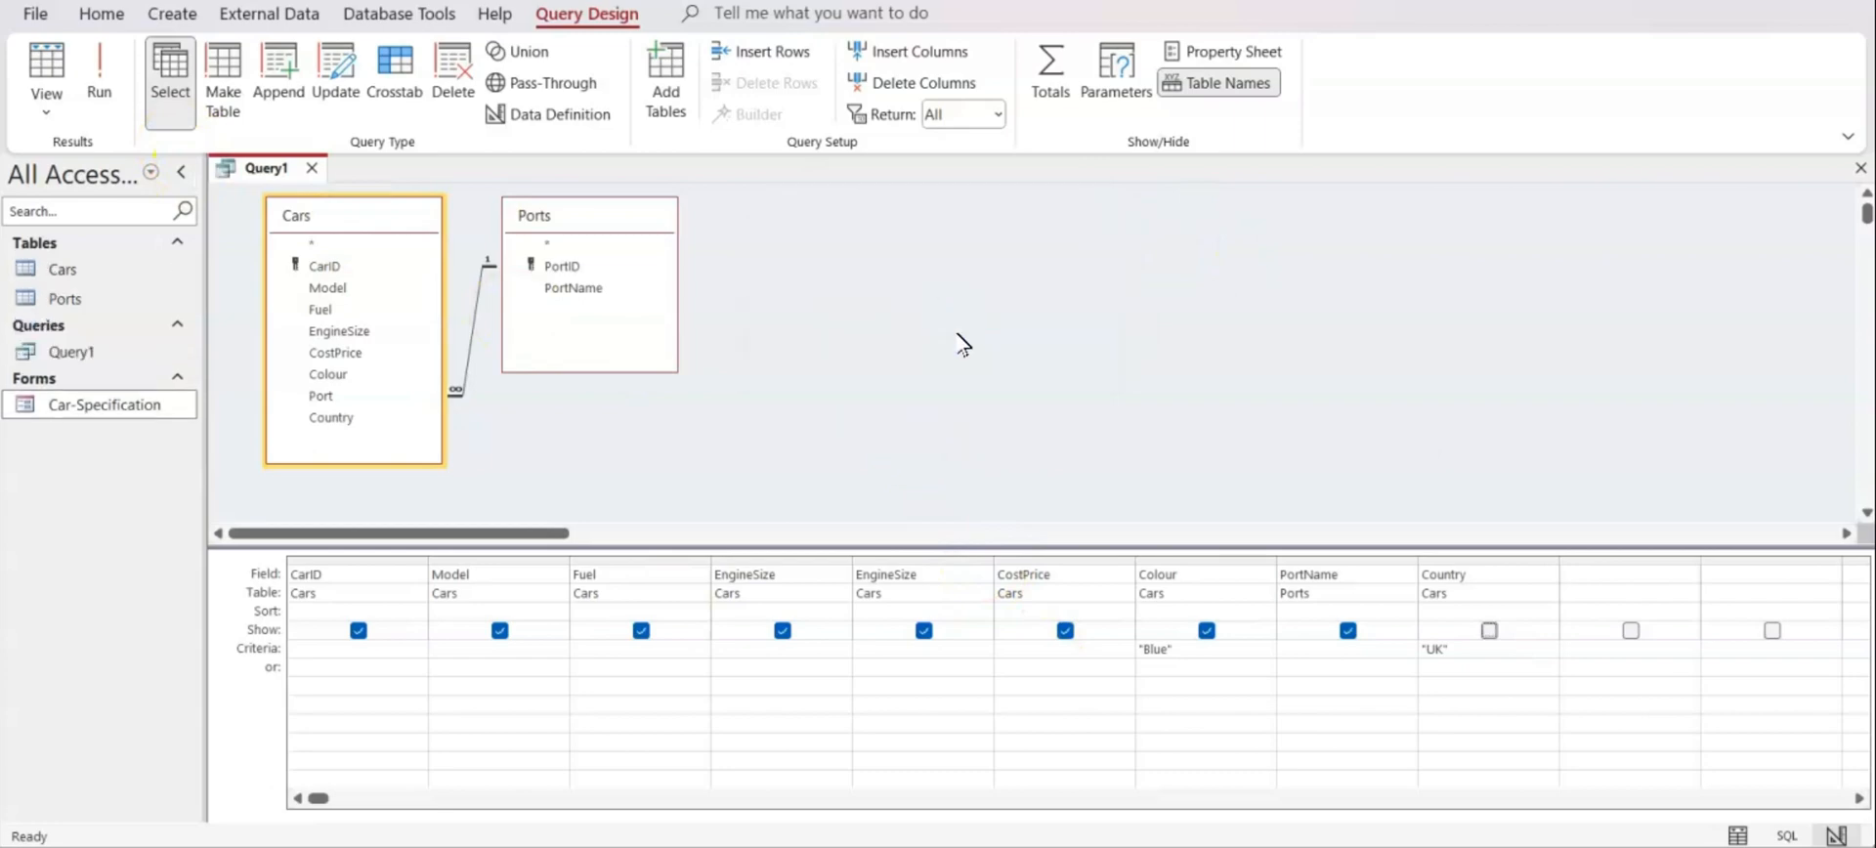
pyautogui.press('super+shift+s')
pyautogui.moveTo(195, 144); pyautogui.dragTo(1572, 705)
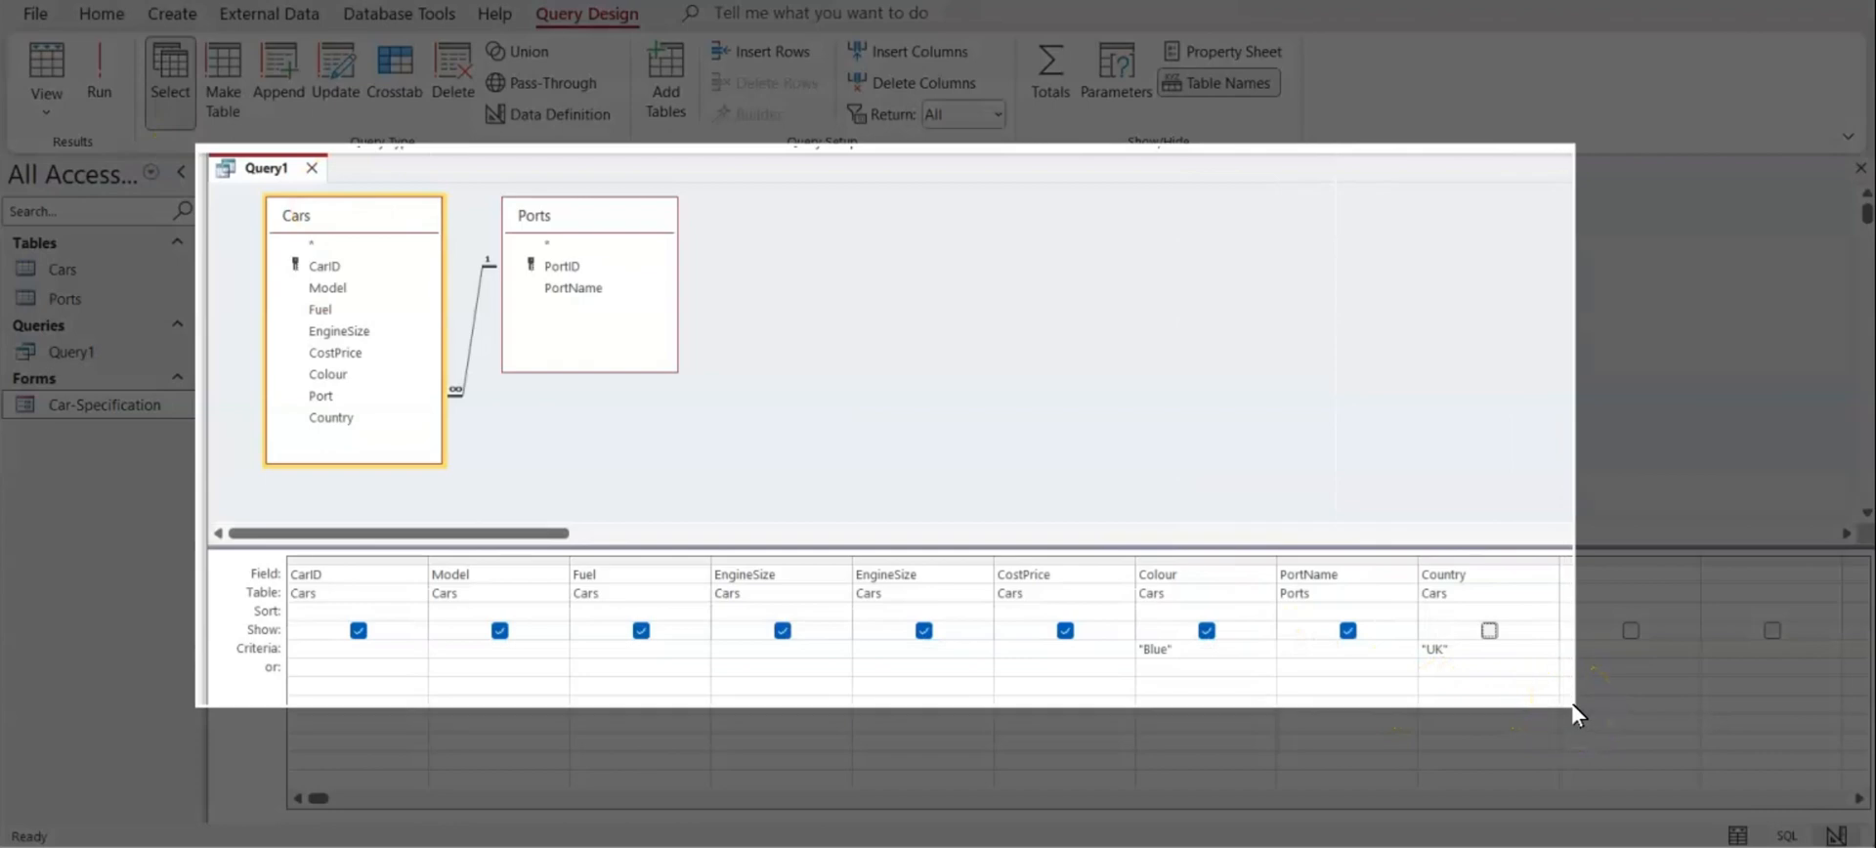
pyautogui.moveTo(1573, 706); pyautogui.dragTo(1574, 709)
pyautogui.click(1463, 739)
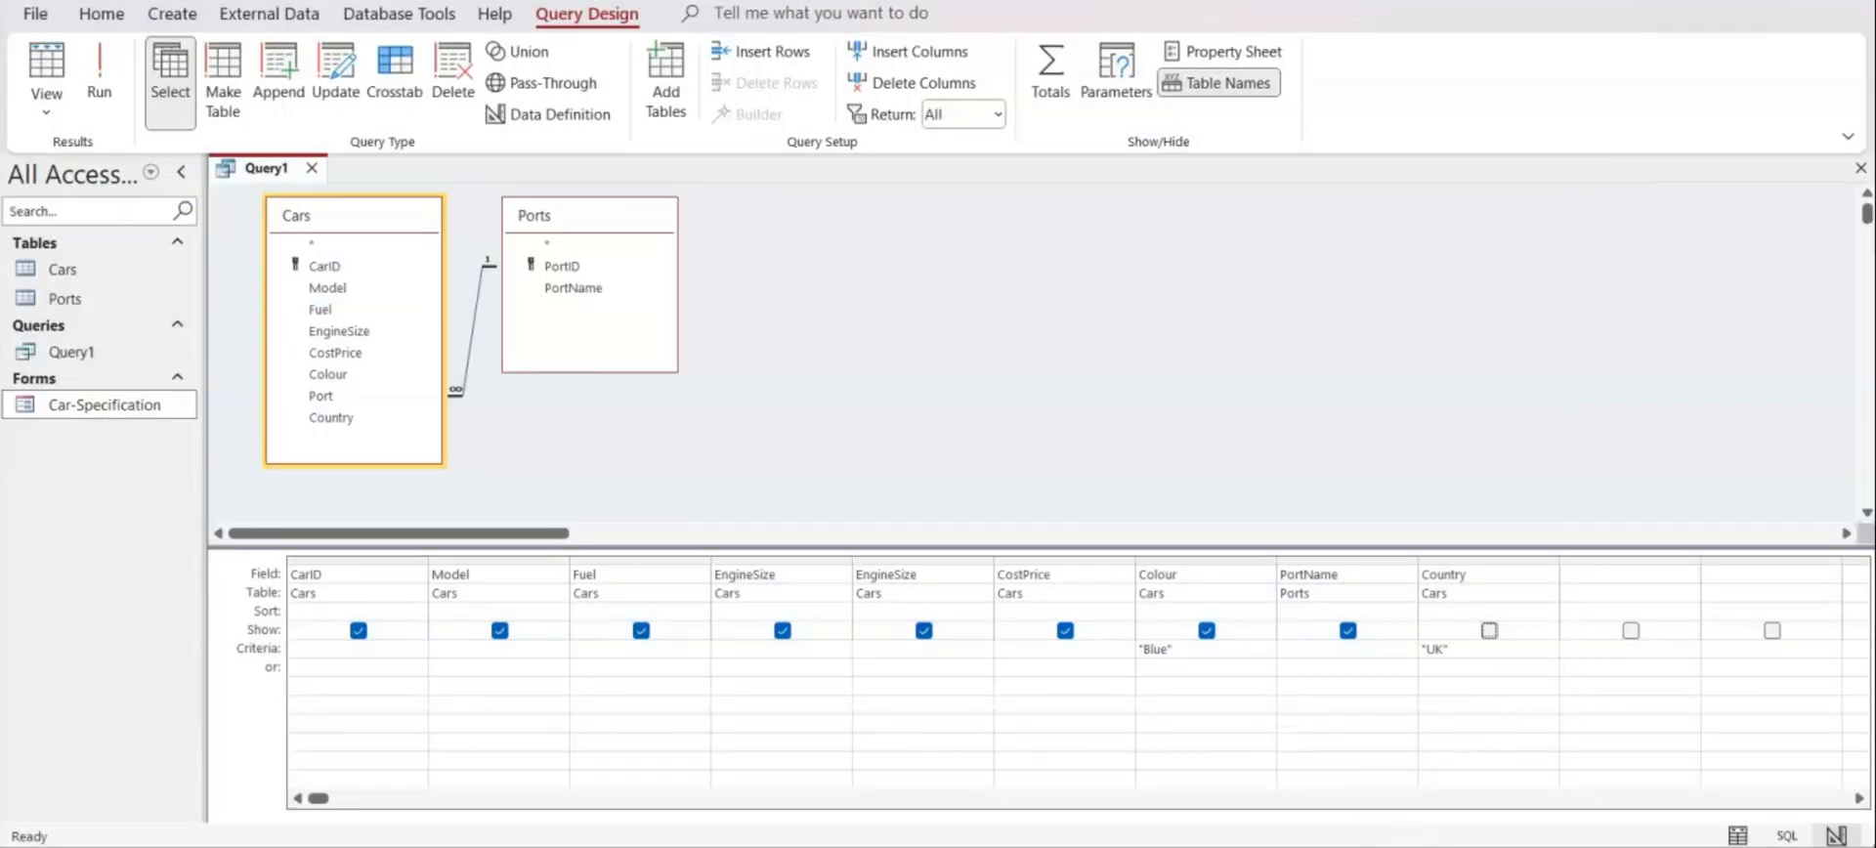
# Switch to the Word evidence document, add the heading "Step 8:" on the last page and paste the query design screenshot under it
pyautogui.hotkey('alt', 'Tab')
pyautogui.scroll(-4, 1147, 548)
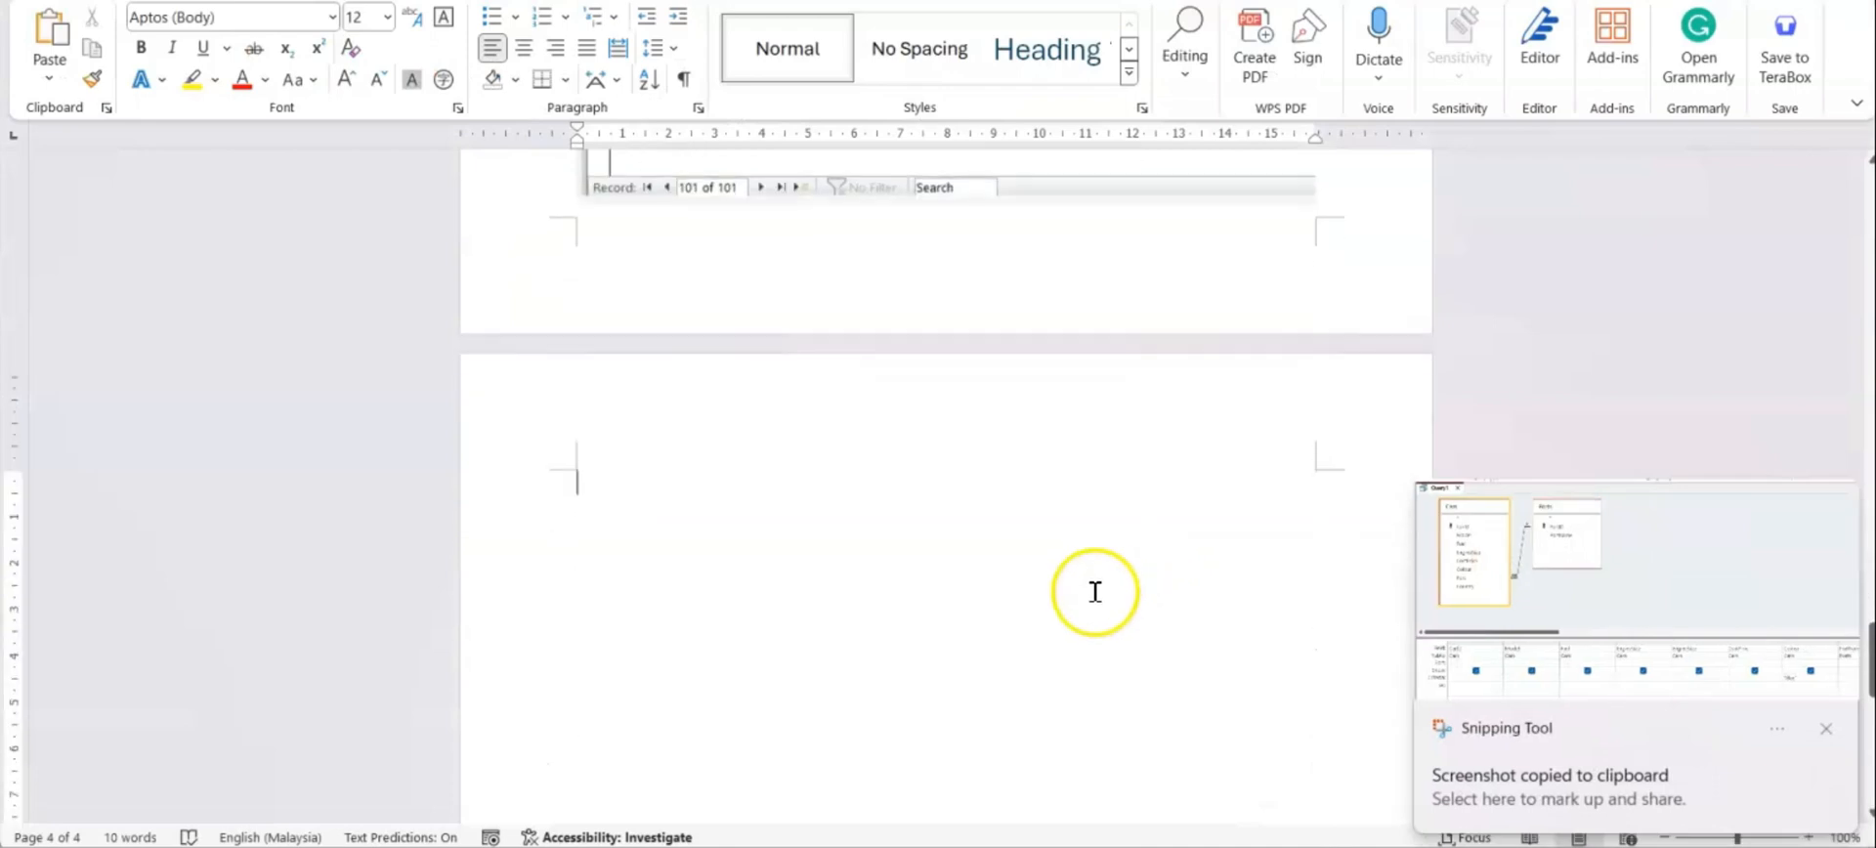
pyautogui.write('S')
pyautogui.write('8:')
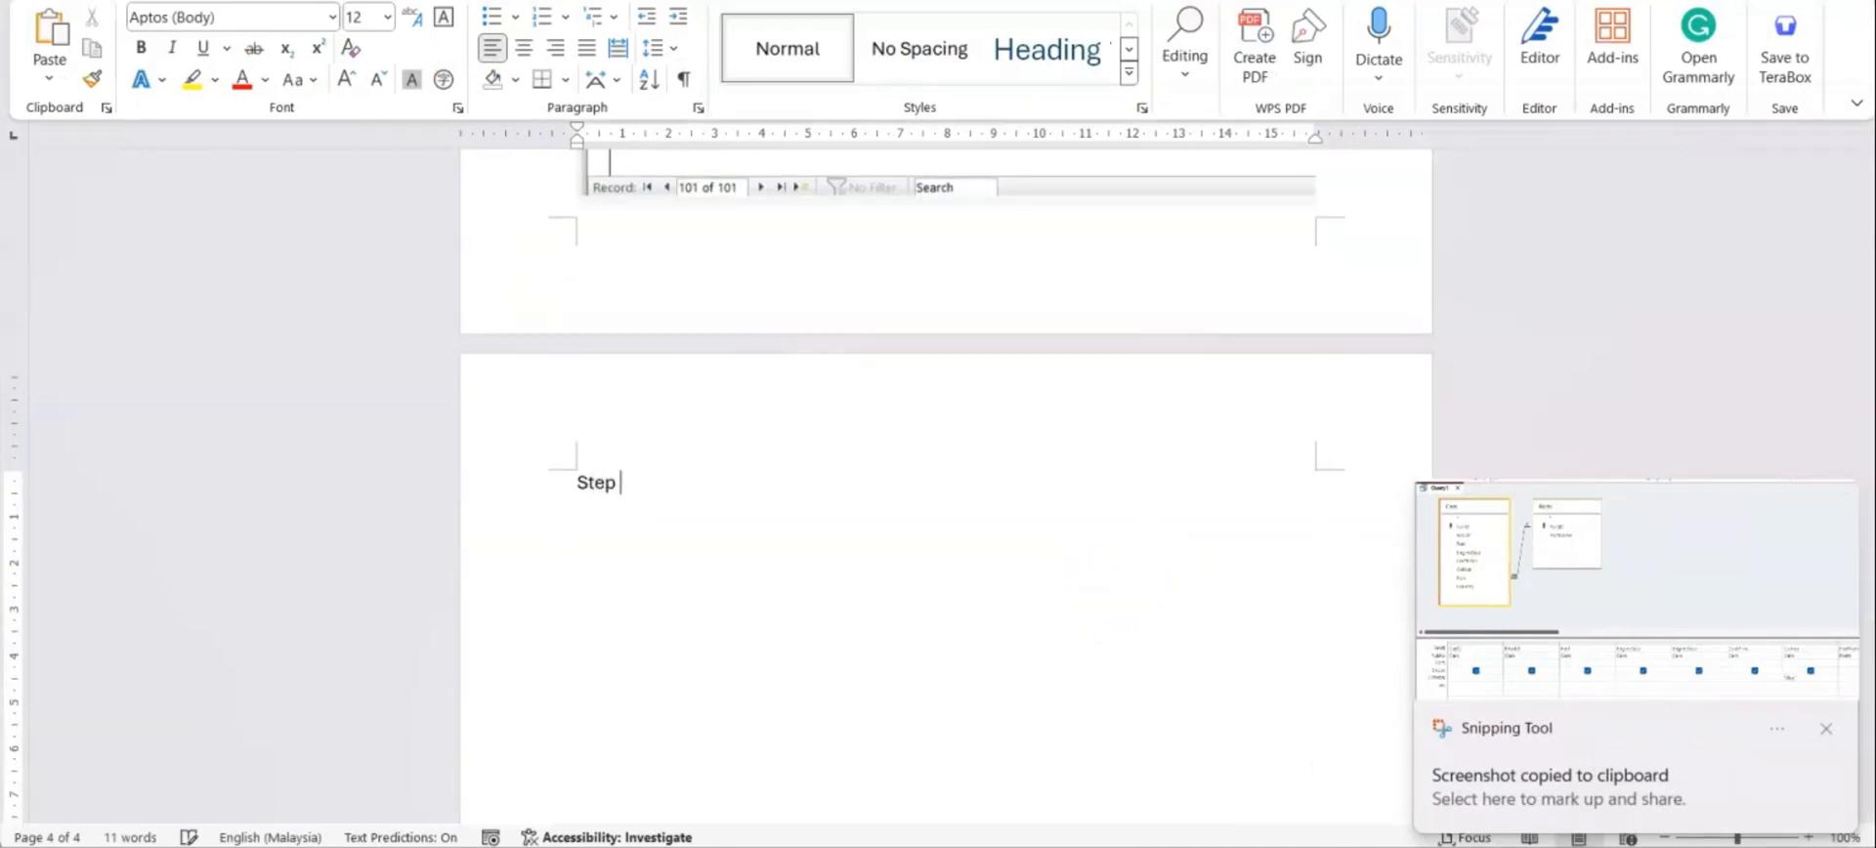
pyautogui.press('Return')
pyautogui.hotkey('ctrl', 'v')
pyautogui.scroll(-4, 1096, 594)
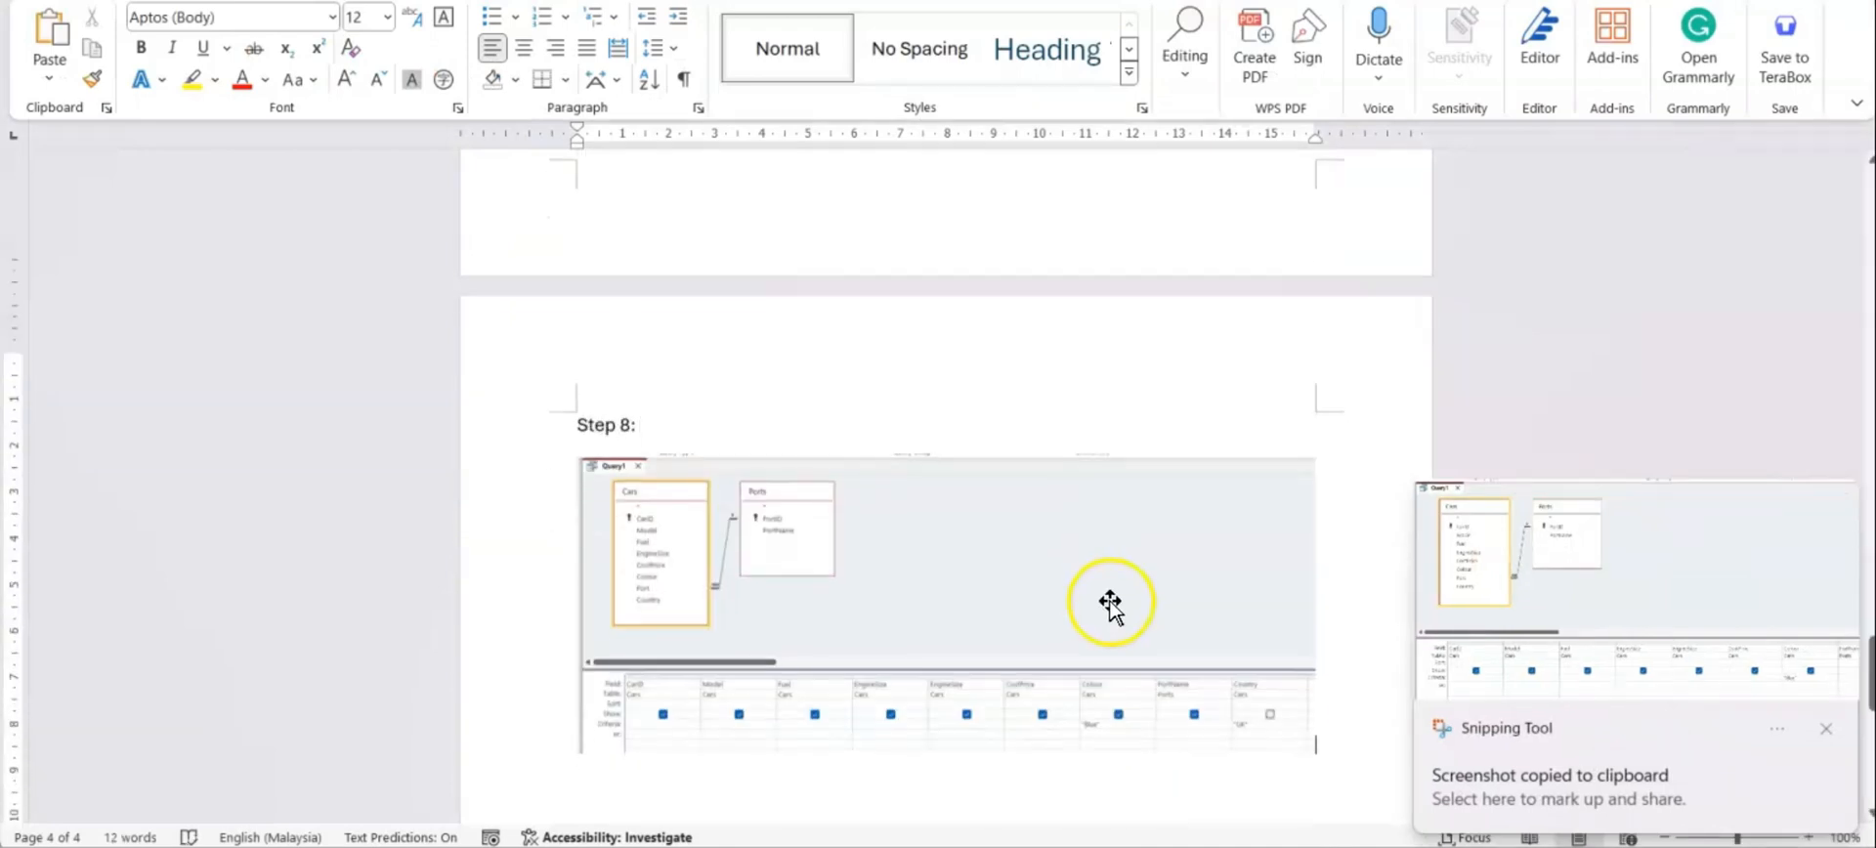
# Run Query1 in Access, capture a screenshot of its results and paste it below the design screenshot in the Word document
pyautogui.click(1194, 846)
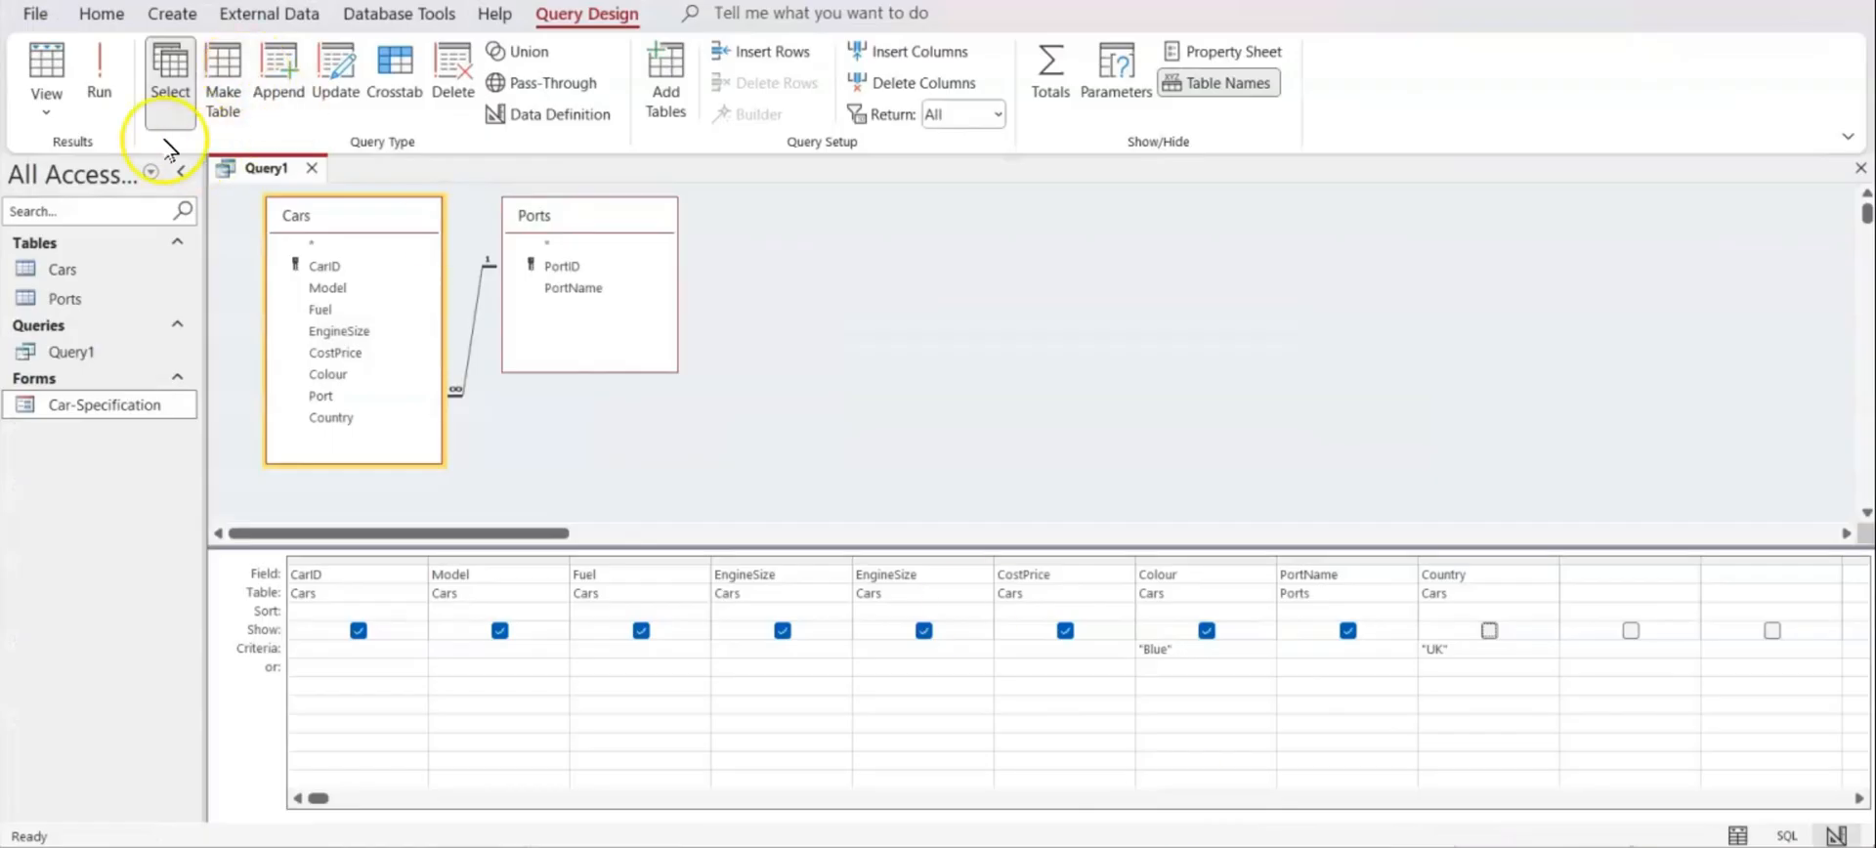
pyautogui.click(99, 74)
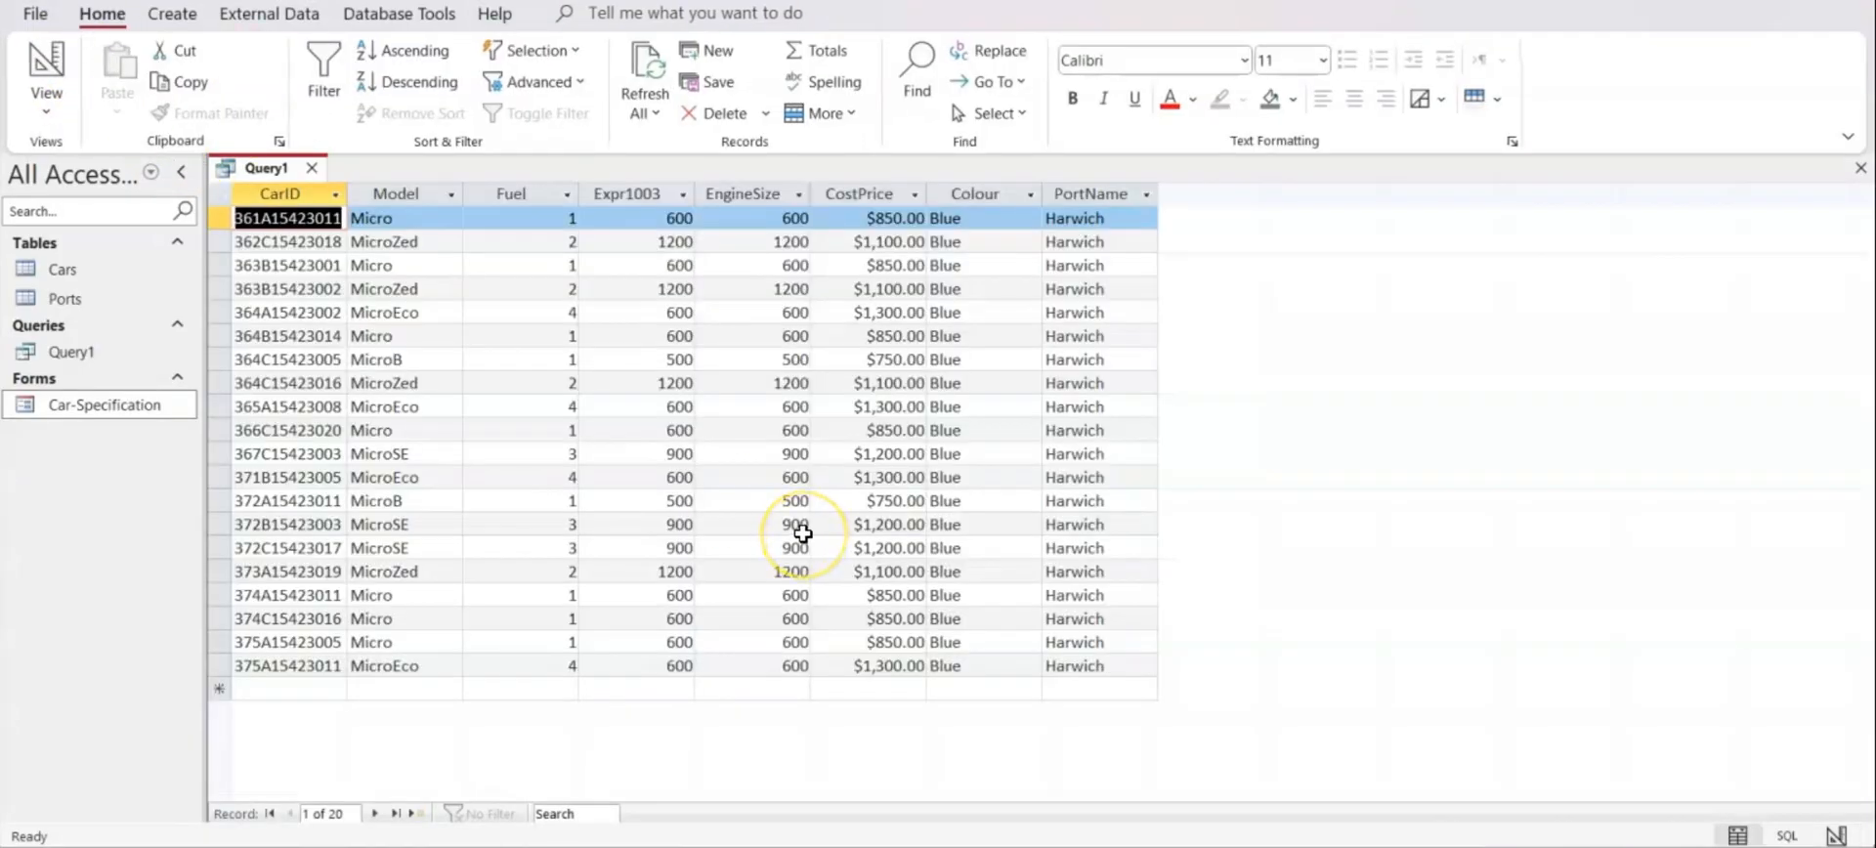
pyautogui.press('super+shift+s')
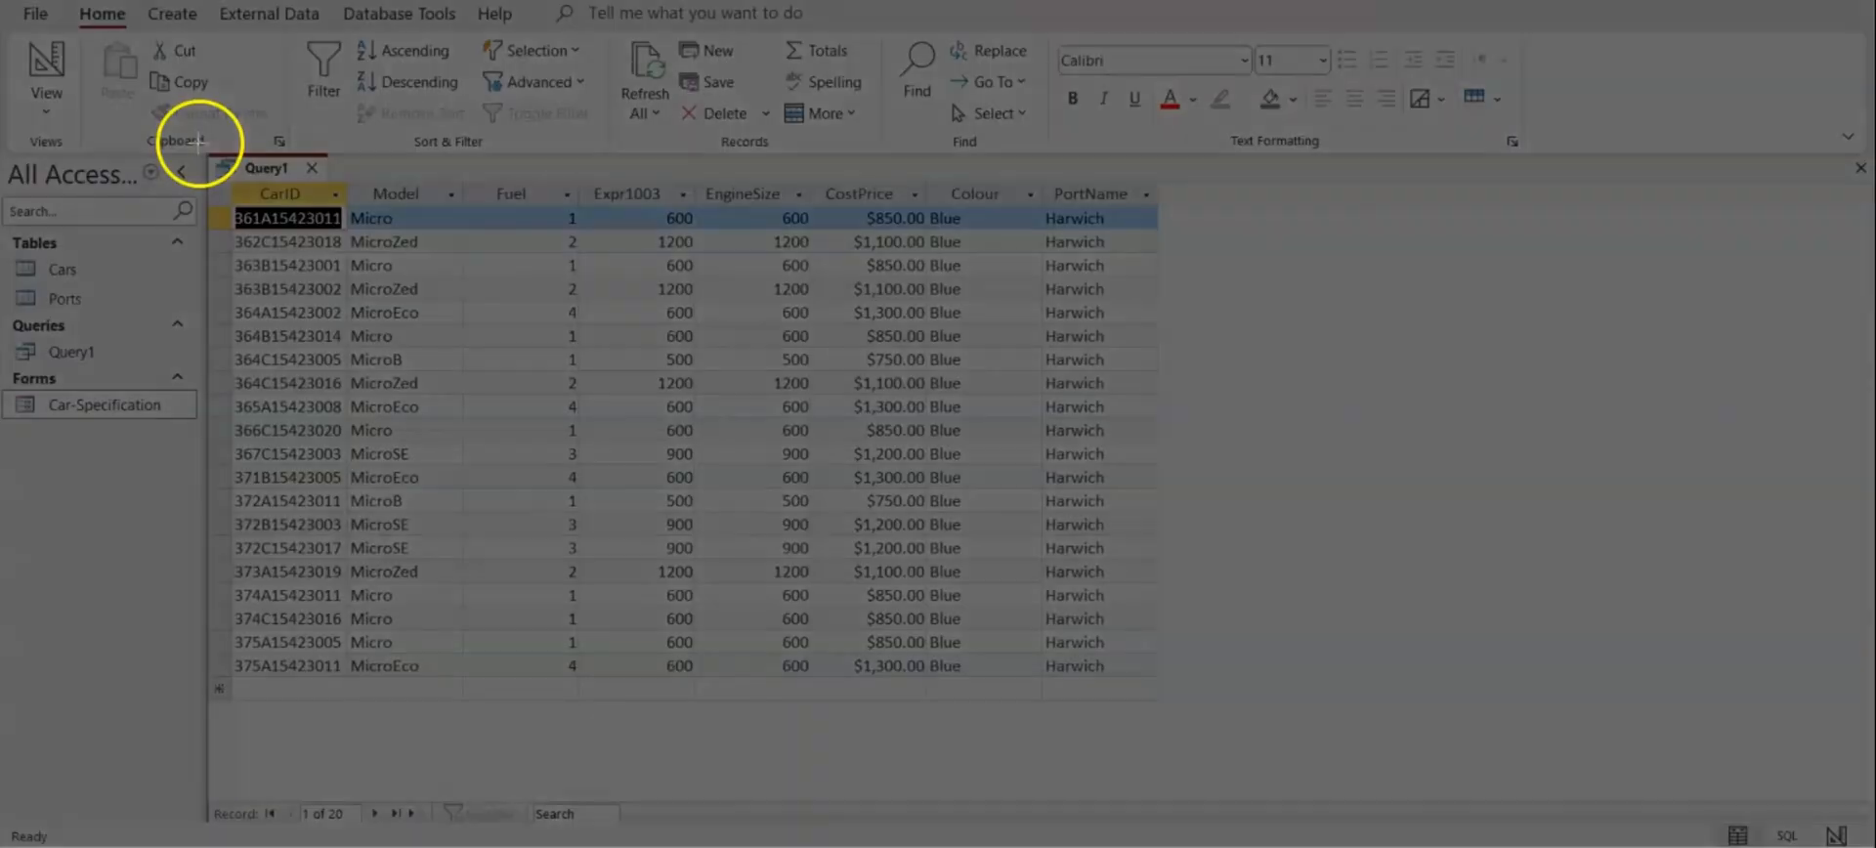
pyautogui.moveTo(199, 140); pyautogui.dragTo(1189, 829)
pyautogui.click(1260, 846)
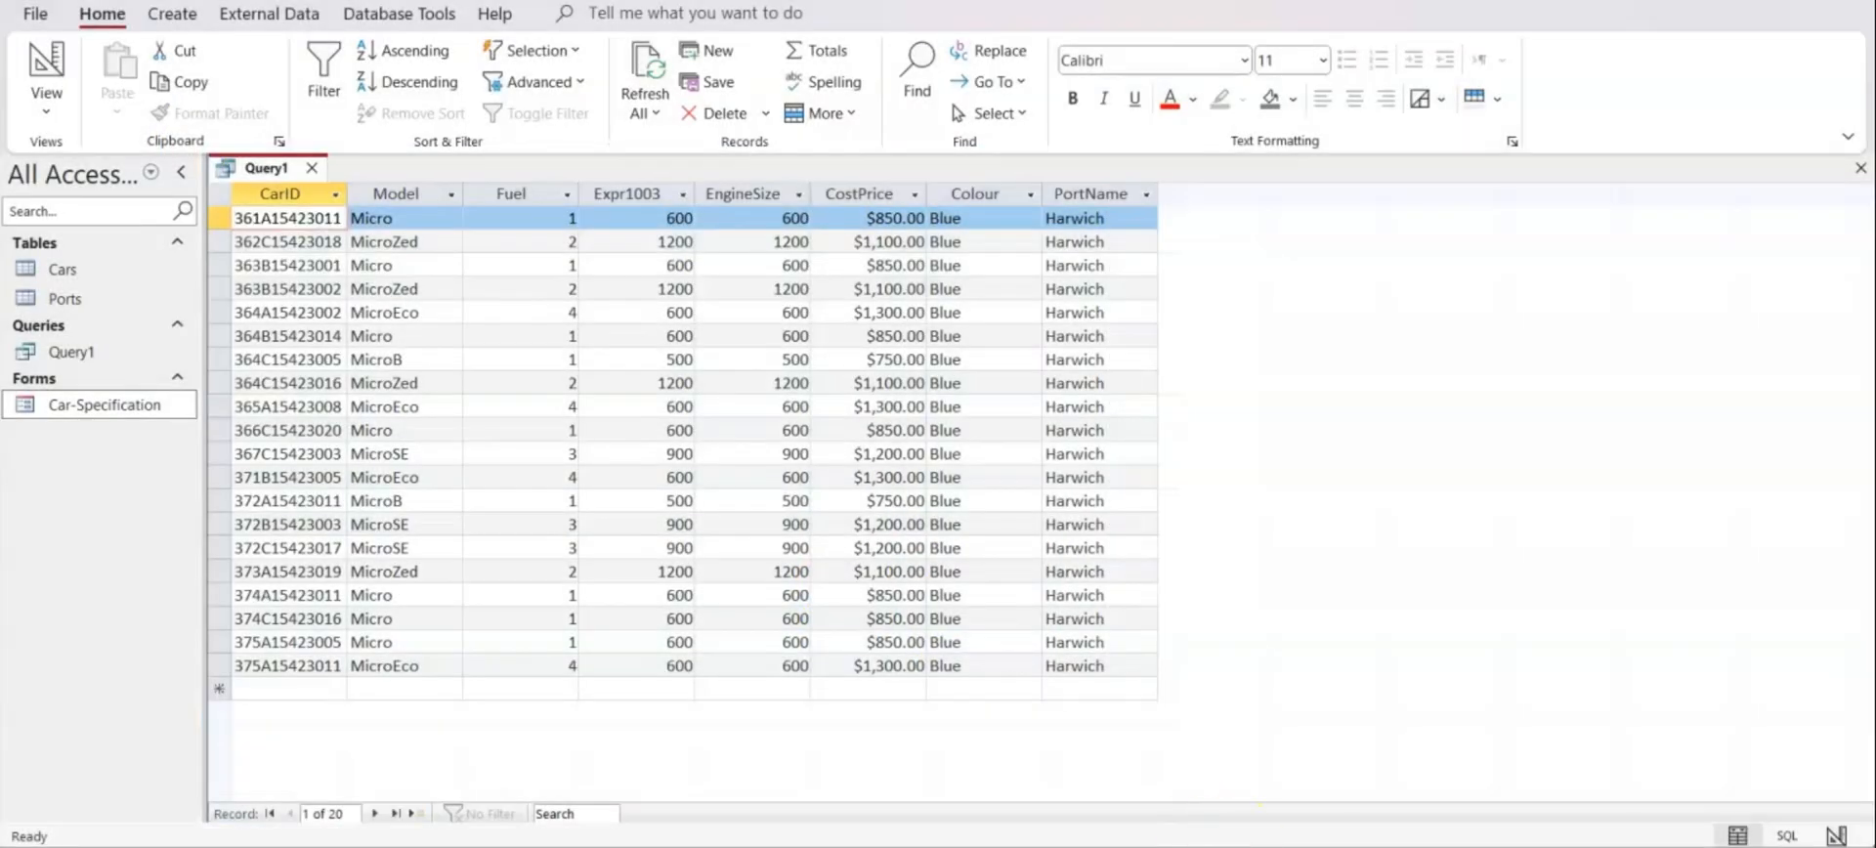
pyautogui.hotkey('ctrl', 'v')
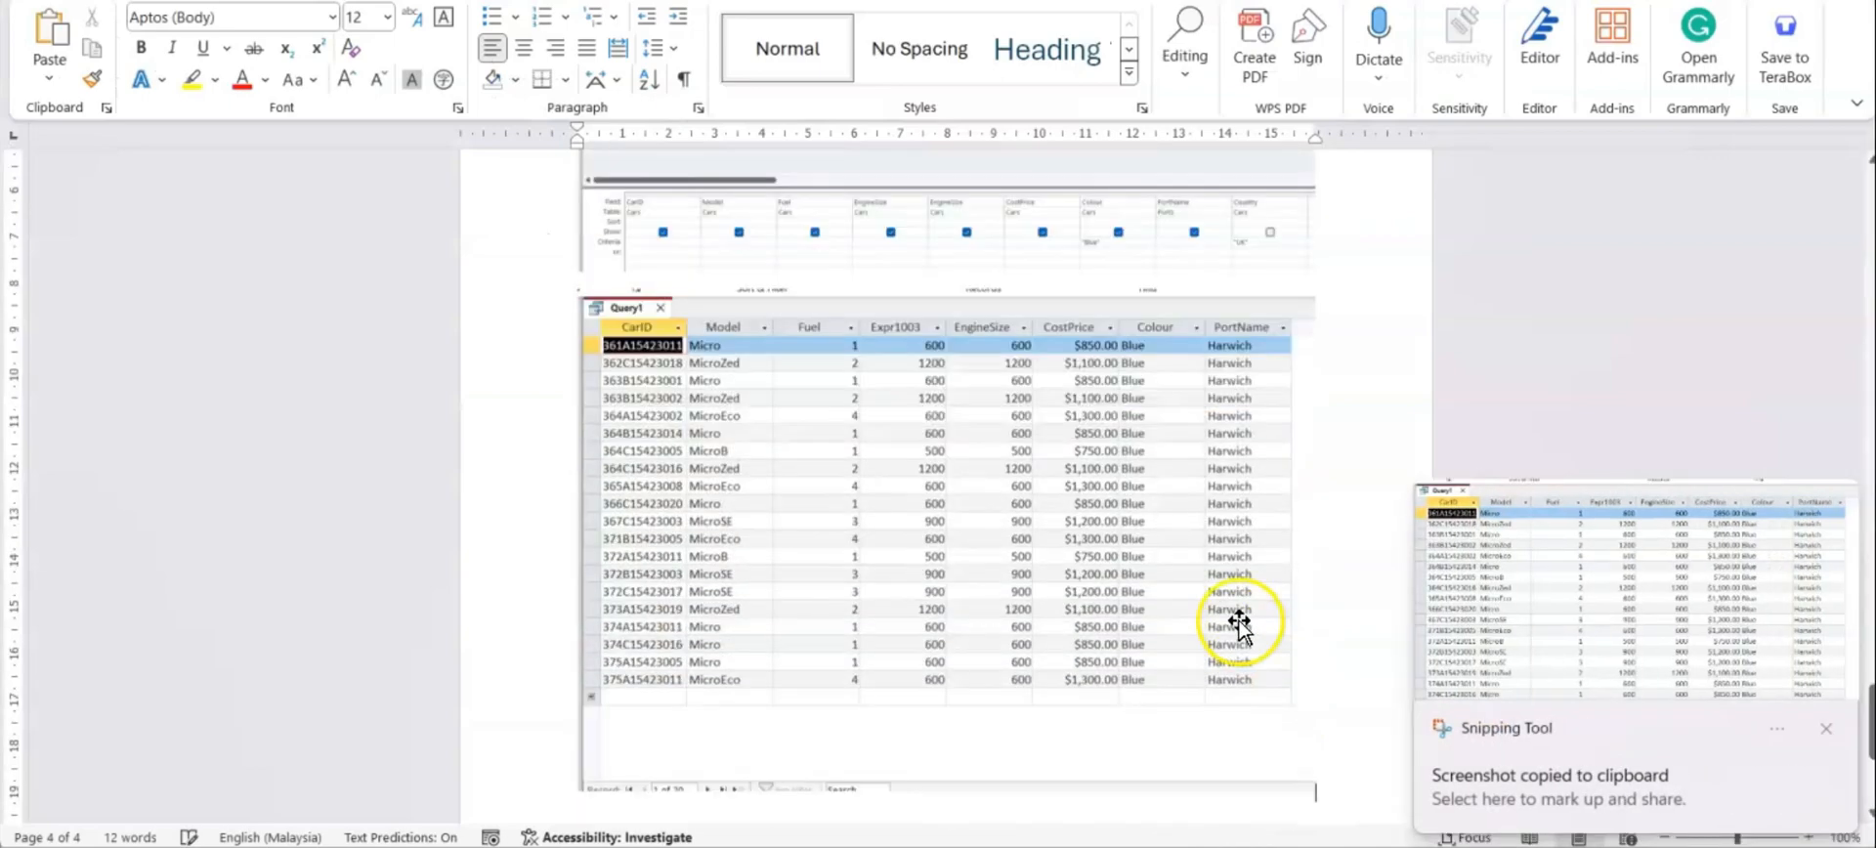